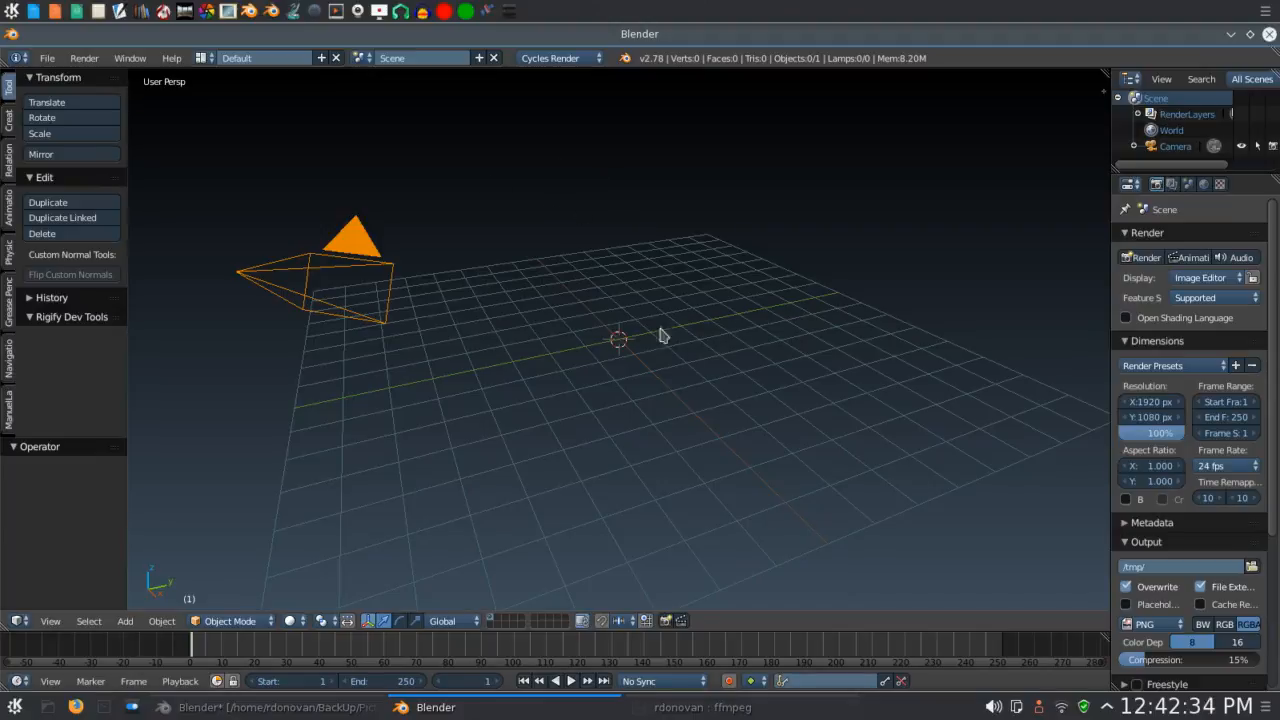
# Select the camera and turn on the Screencast Keys display with mouse actions shown as Text.
pyautogui.rightClick(350, 240)
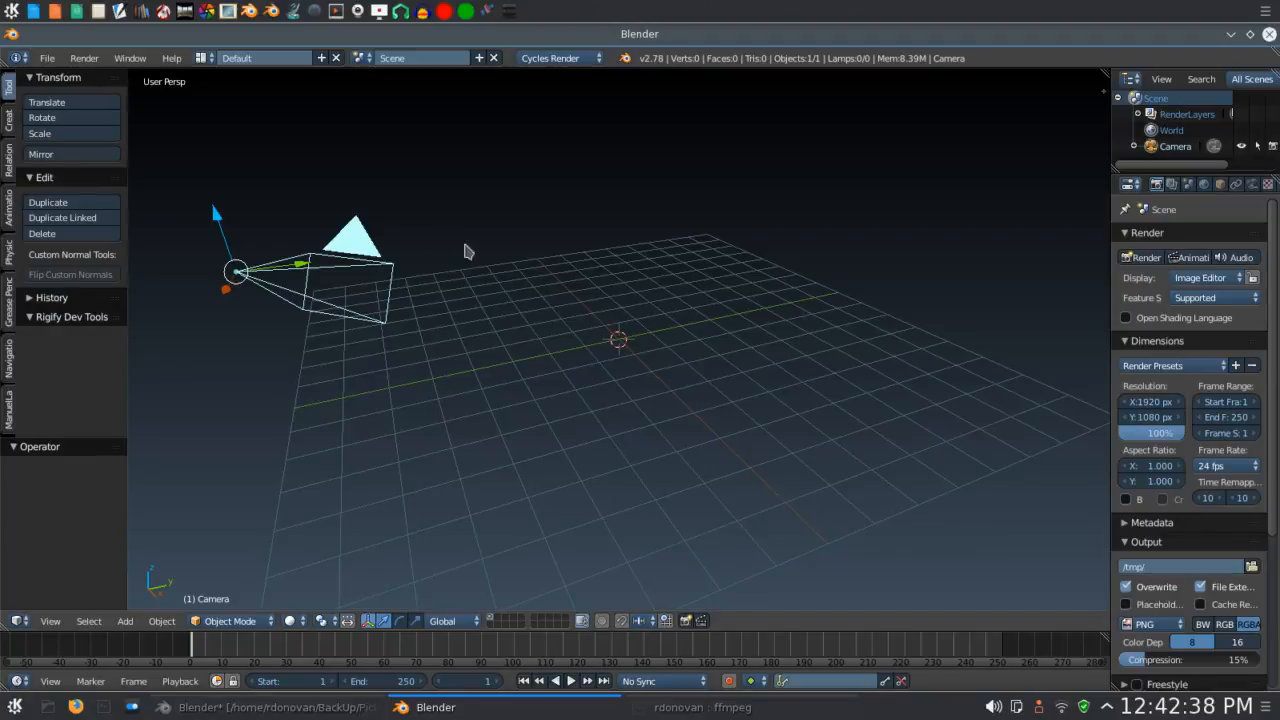
pyautogui.click(1103, 91)
pyautogui.scroll(-2, 1022, 376)
pyautogui.scroll(-6, 1022, 376)
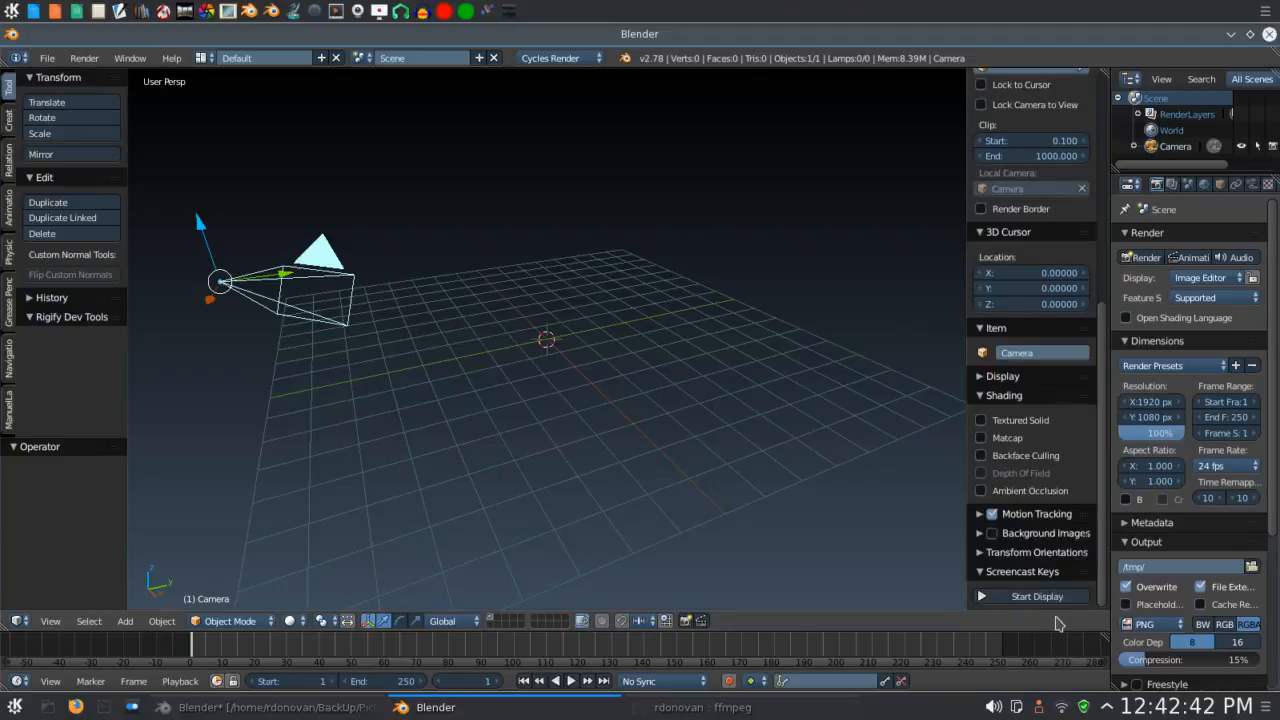
pyautogui.click(1037, 597)
pyautogui.scroll(-5, 1050, 580)
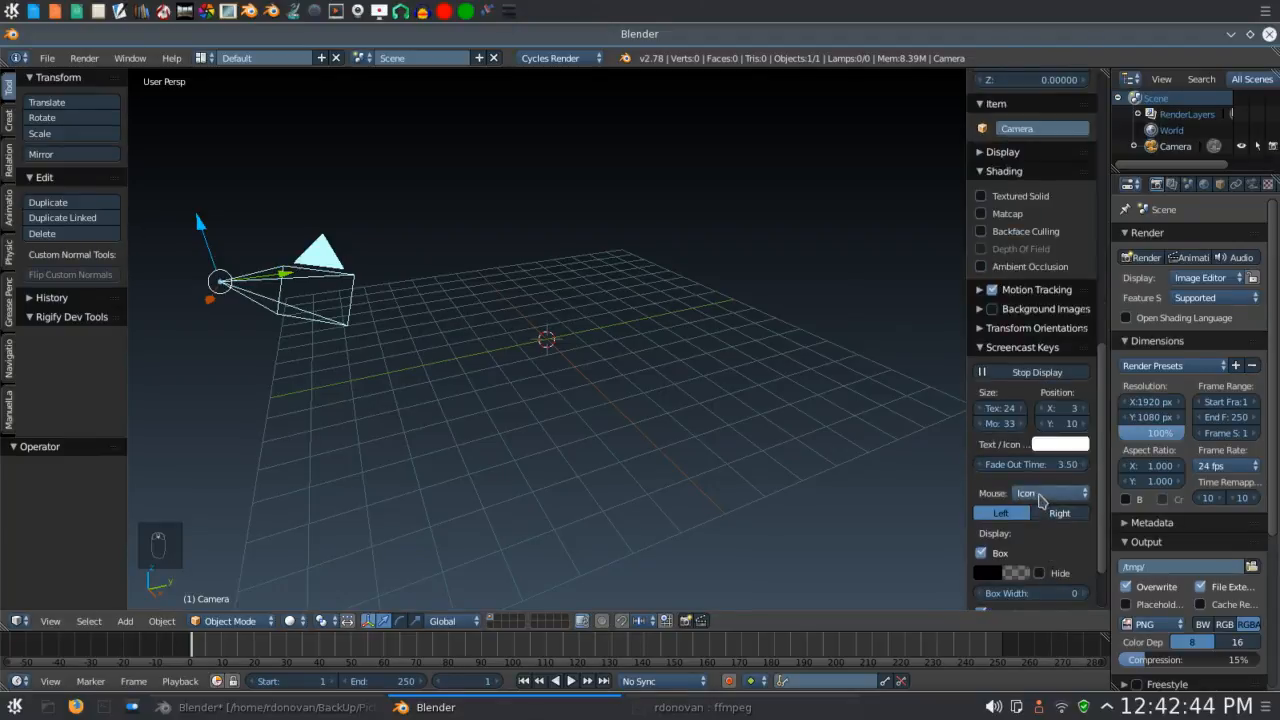
pyautogui.click(1045, 494)
pyautogui.click(1046, 440)
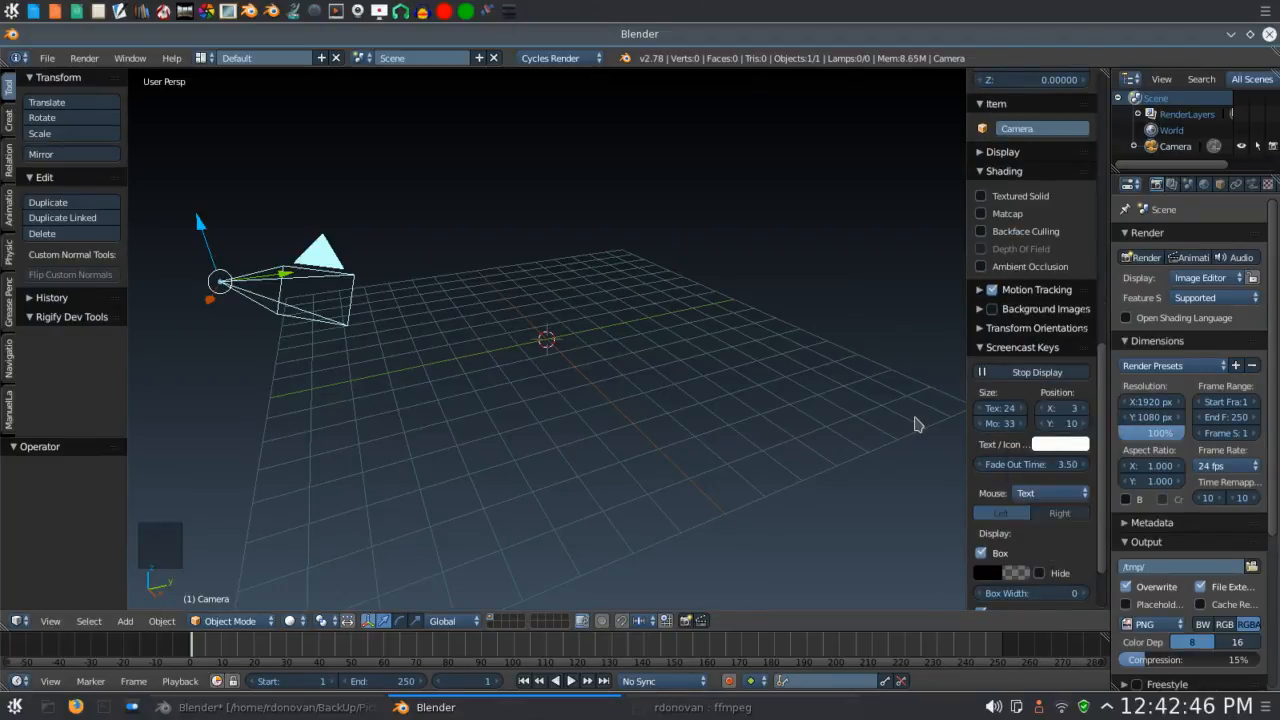
# Clear the camera's location and rotation so it sits unrotated at the world origin.
pyautogui.moveTo(1103, 395); pyautogui.dragTo(1111, 115)
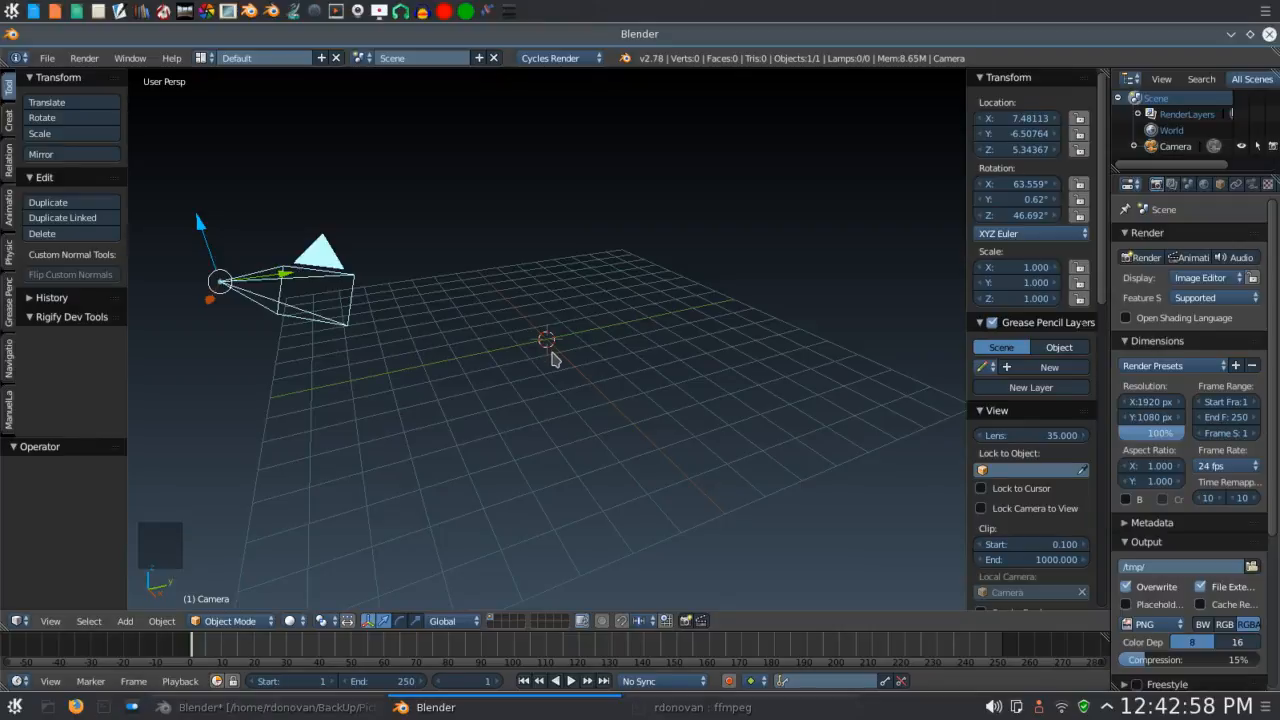
pyautogui.hotkey('alt', 'g')
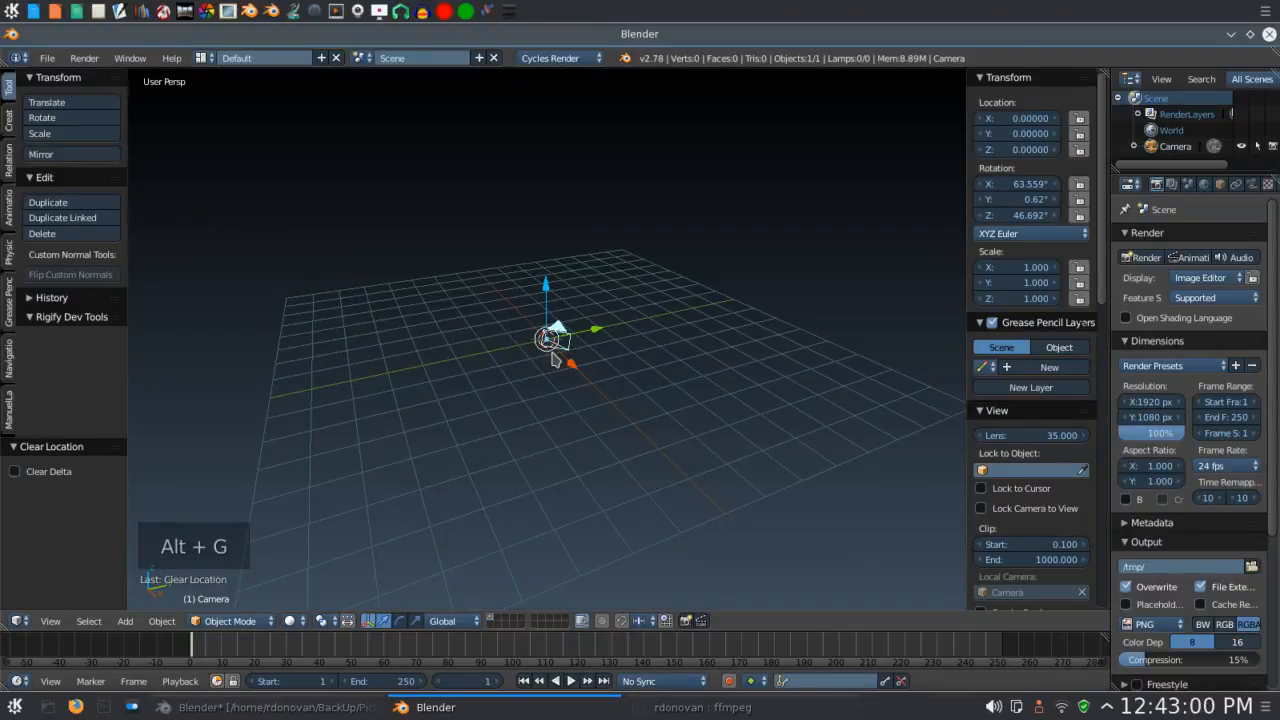
pyautogui.hotkey('alt', 'r')
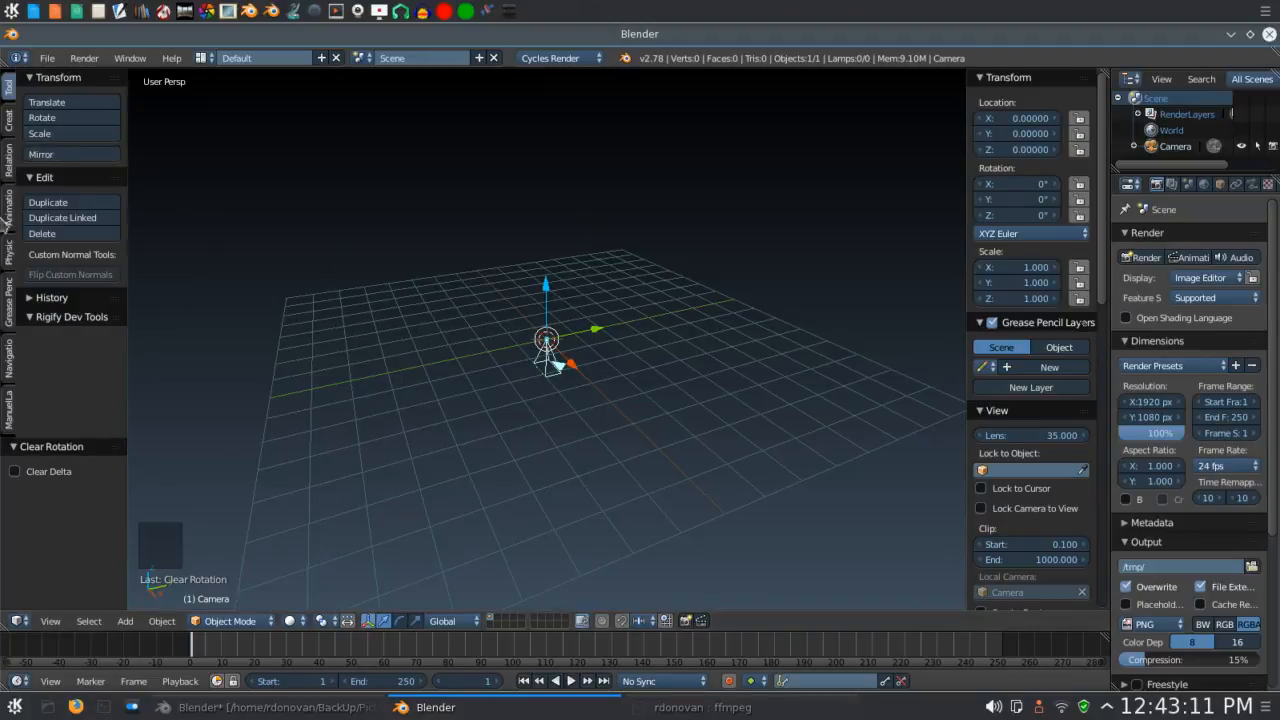
# Check the Emulate Numpad option in the Input user preferences and close the preferences window.
pyautogui.click(47, 60)
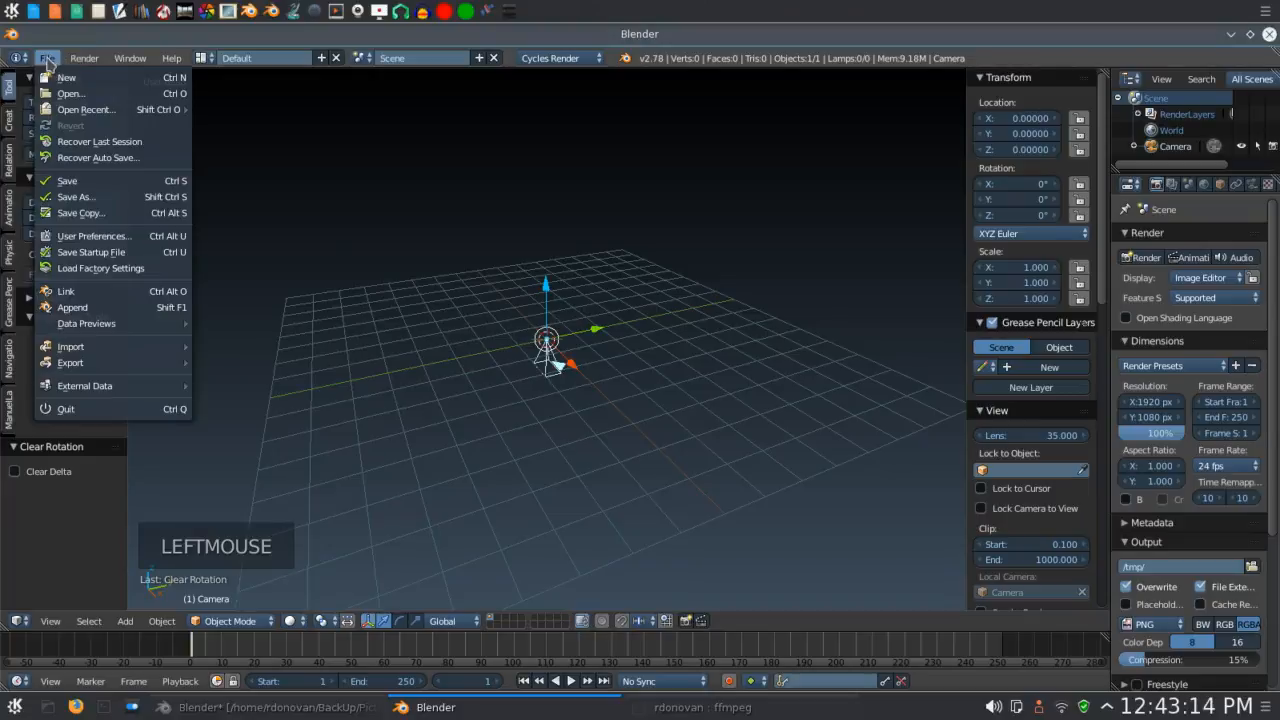
pyautogui.click(64, 236)
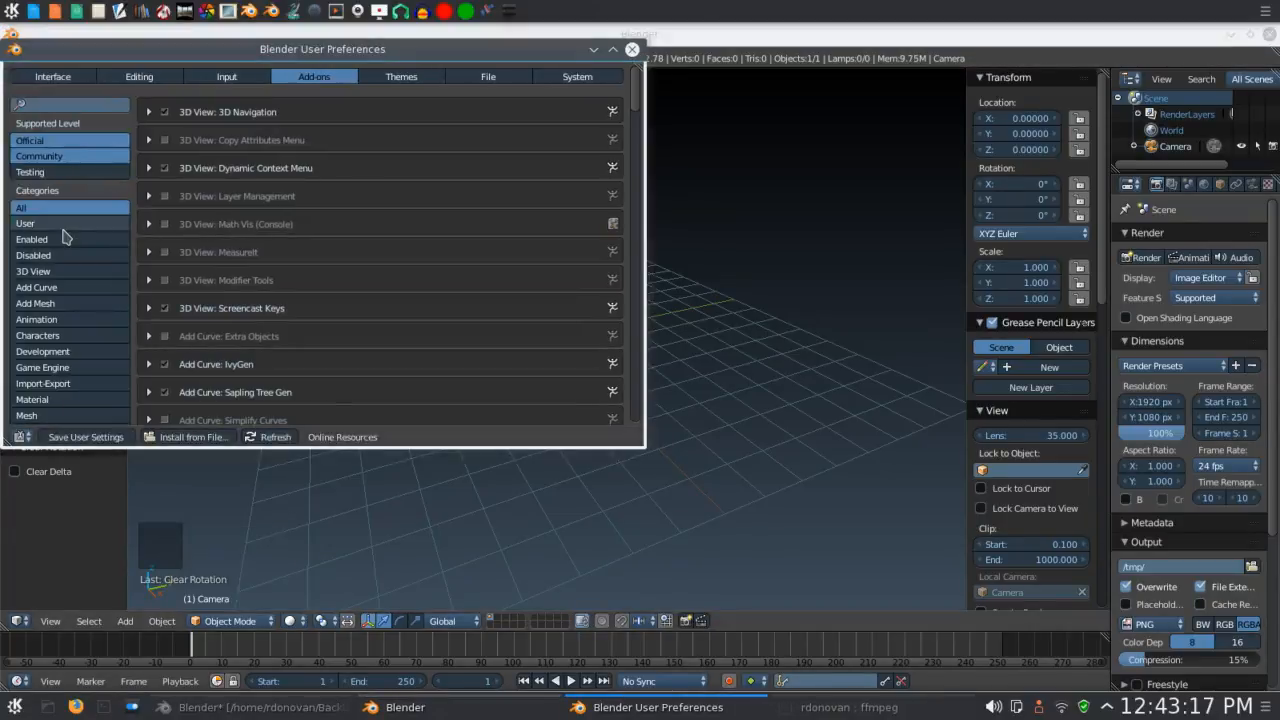
pyautogui.click(229, 76)
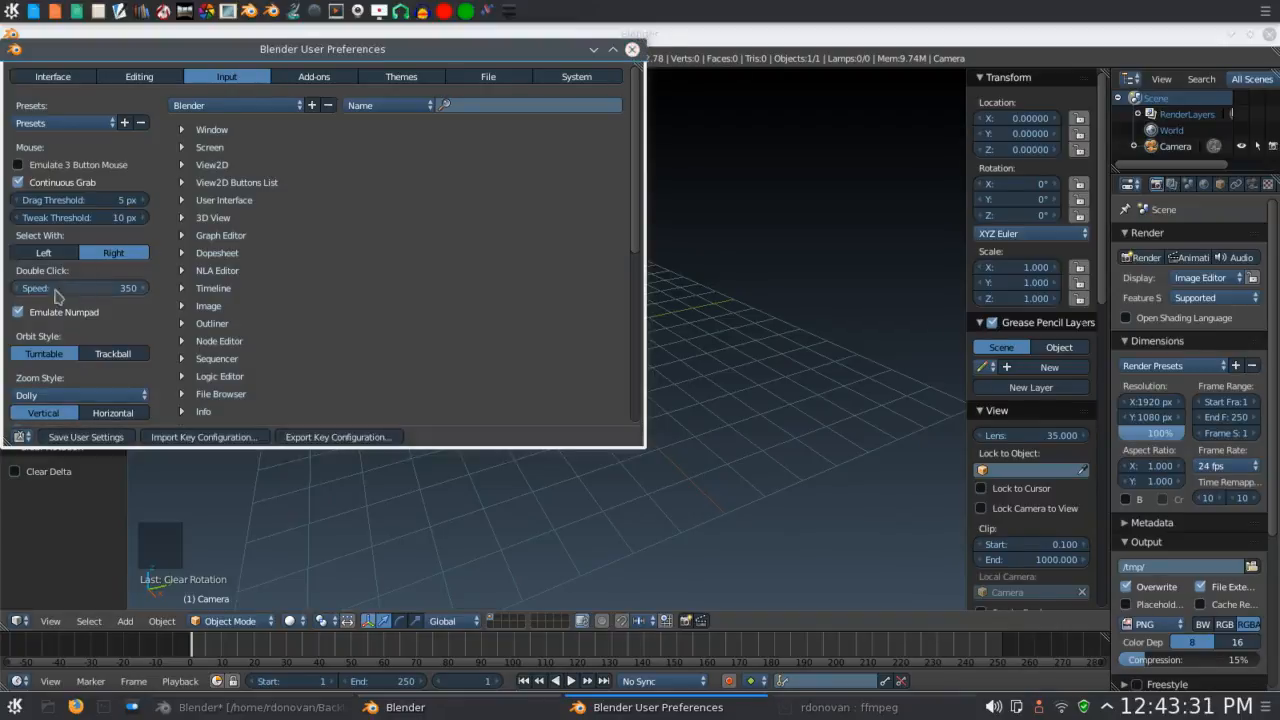
pyautogui.click(632, 49)
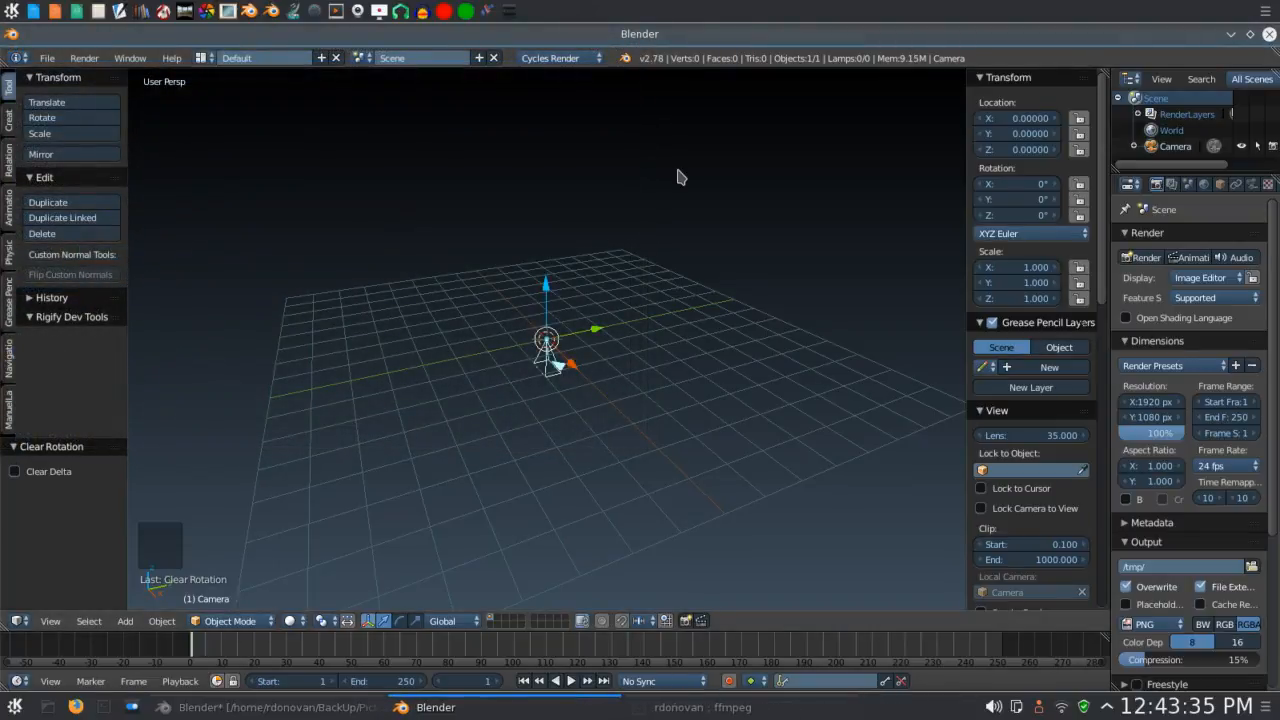
# Switch to the top orthographic view and set the scene's unit preset to Meters.
pyautogui.press('KP_5')
pyautogui.press('KP_7')
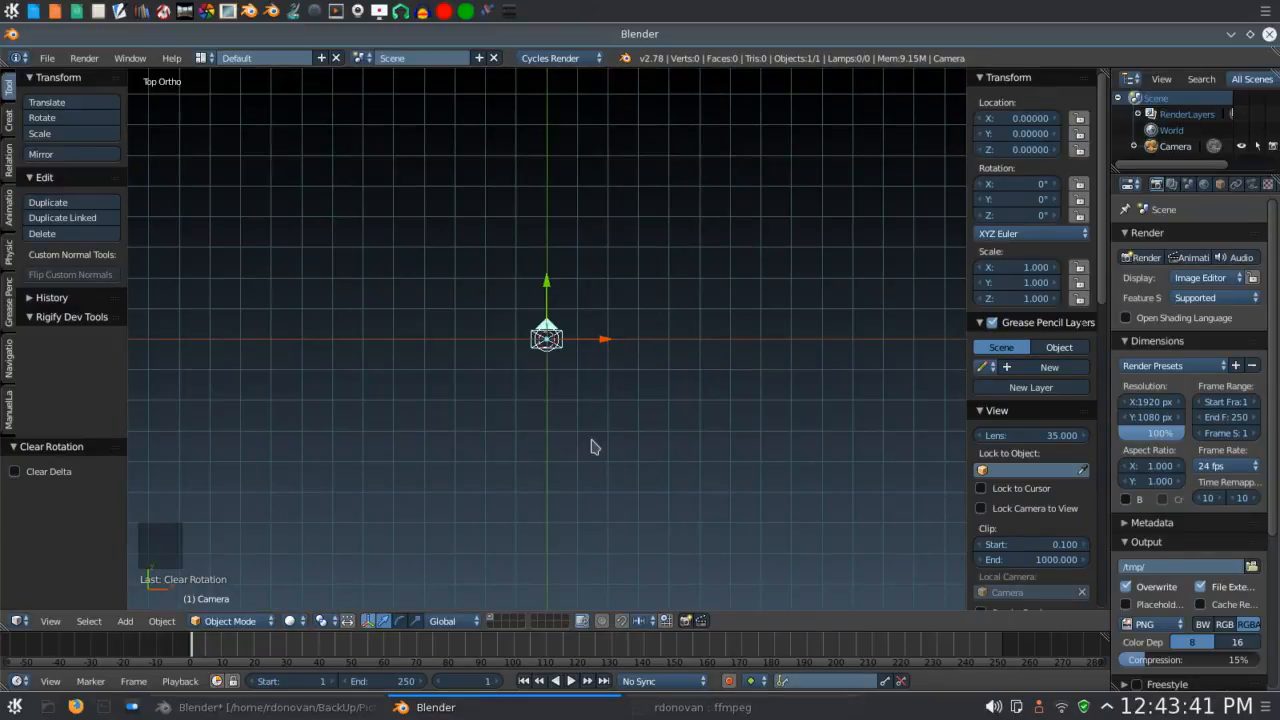
pyautogui.click(1188, 186)
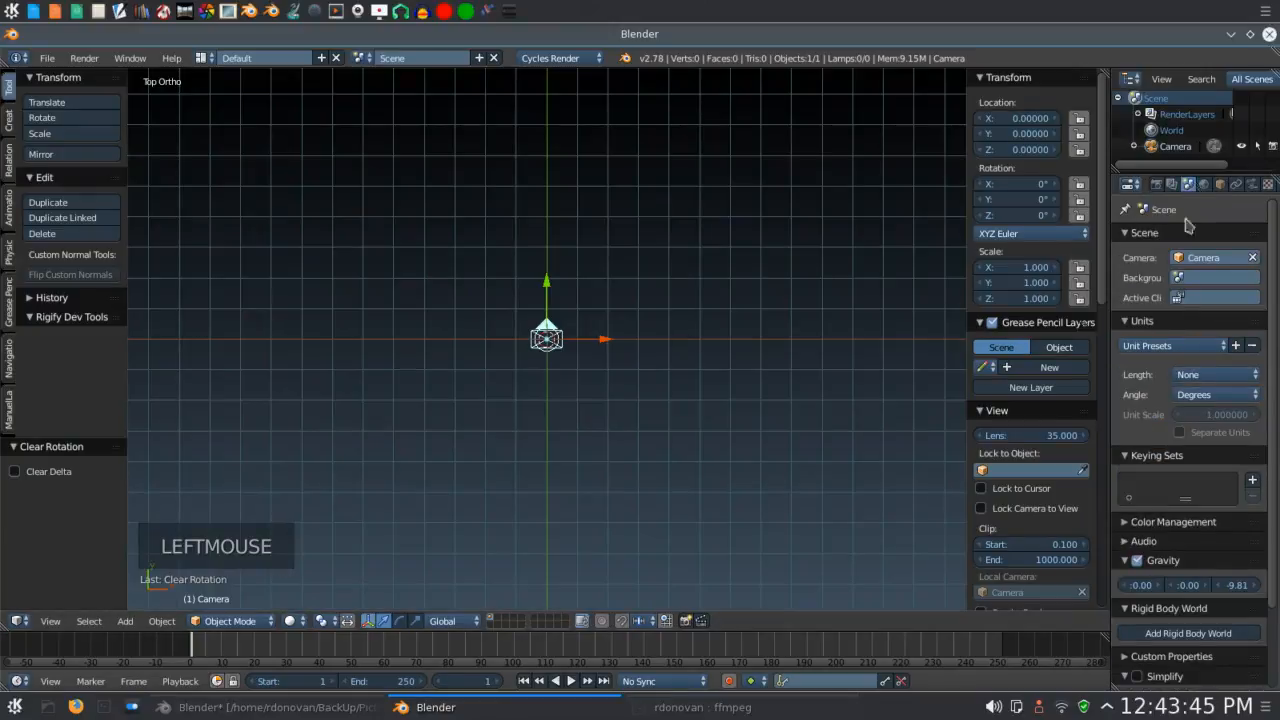
pyautogui.click(1149, 346)
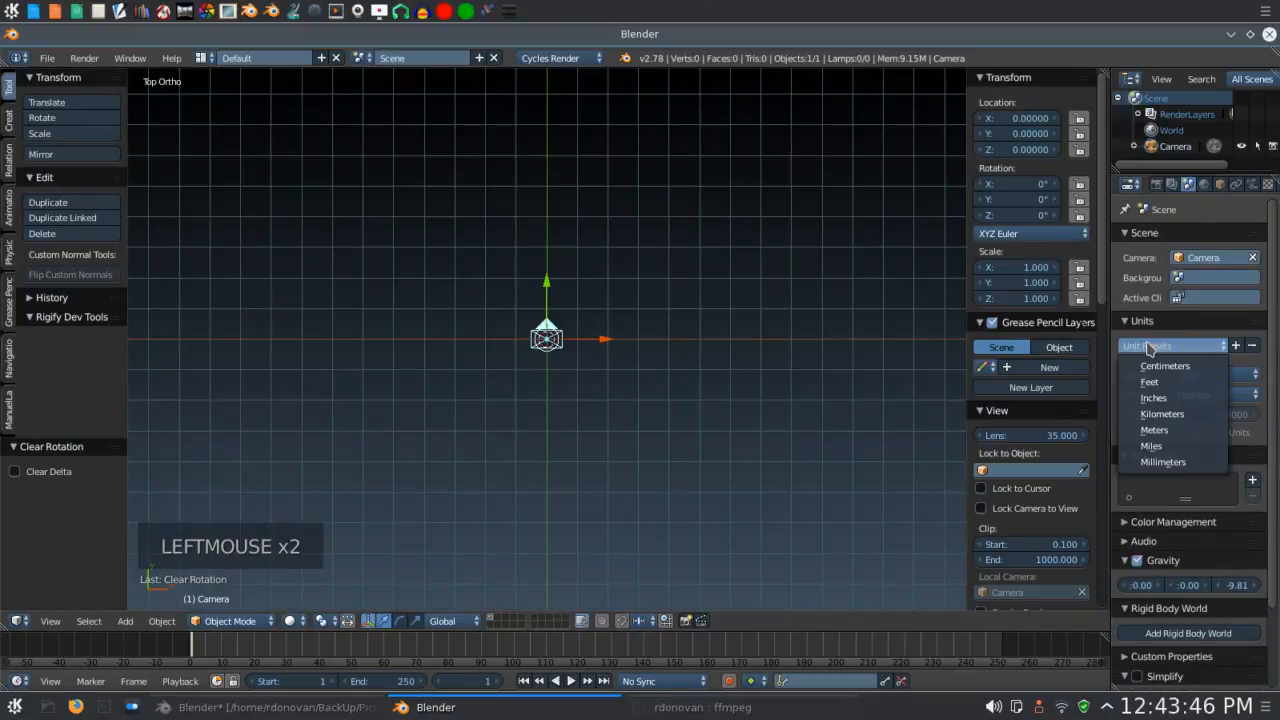
pyautogui.click(1152, 436)
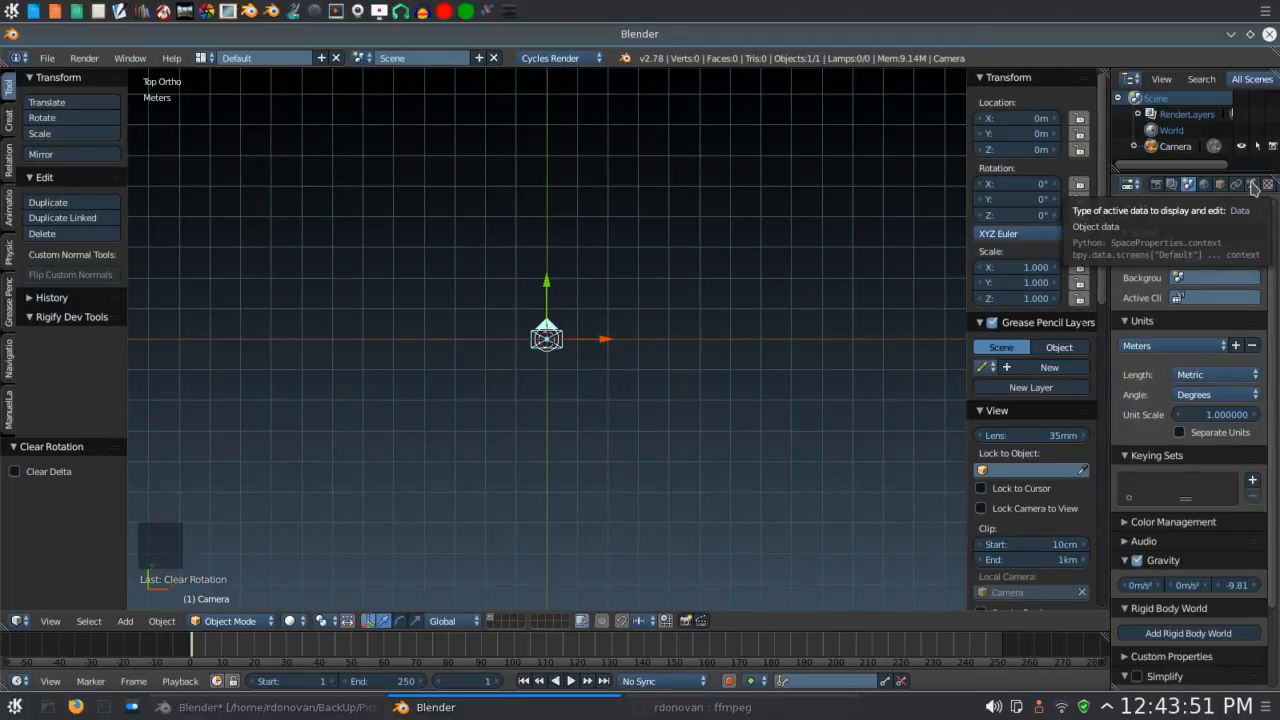
# Set the camera's clipping end distance to 3 km.
pyautogui.click(1253, 187)
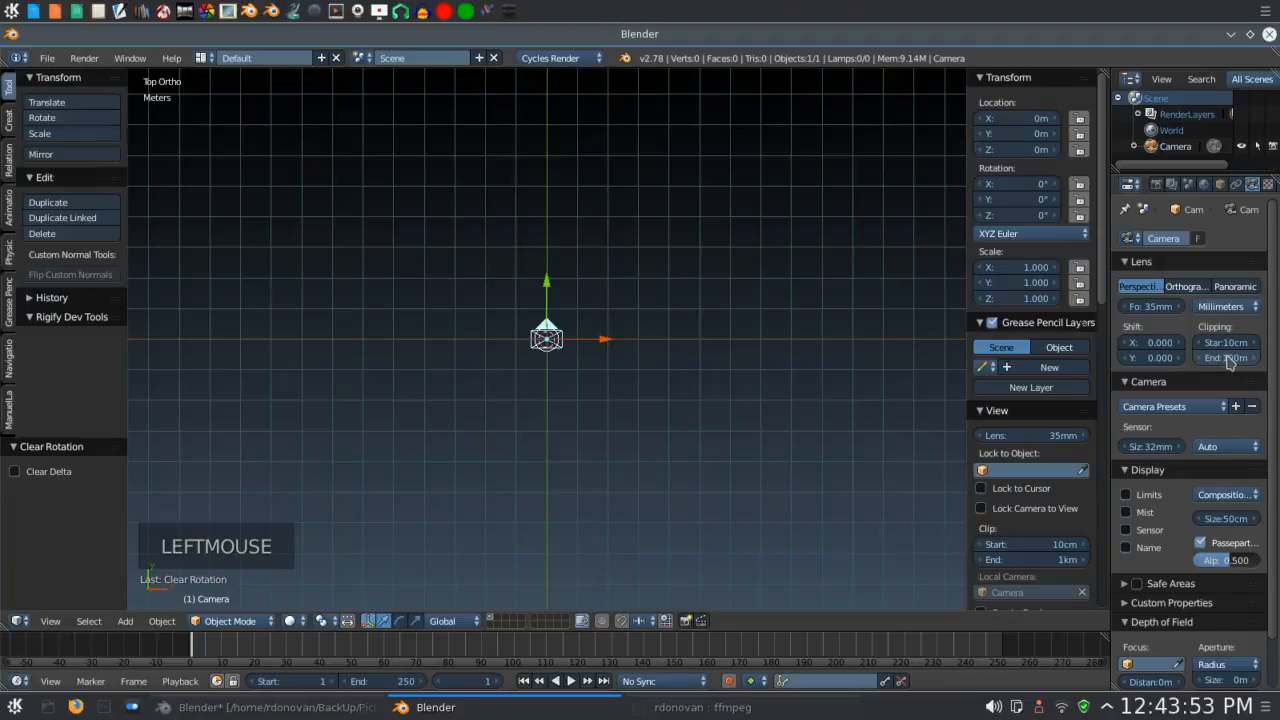
pyautogui.doubleClick(1227, 358)
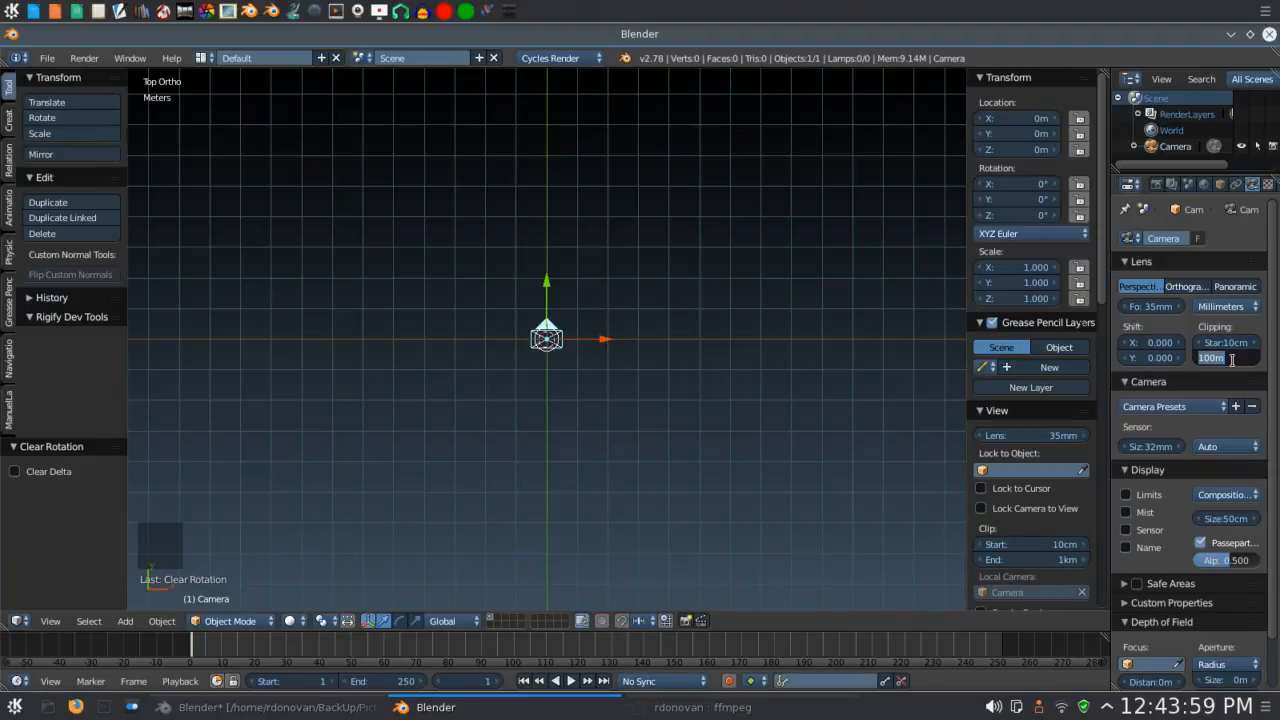
pyautogui.write('3k')
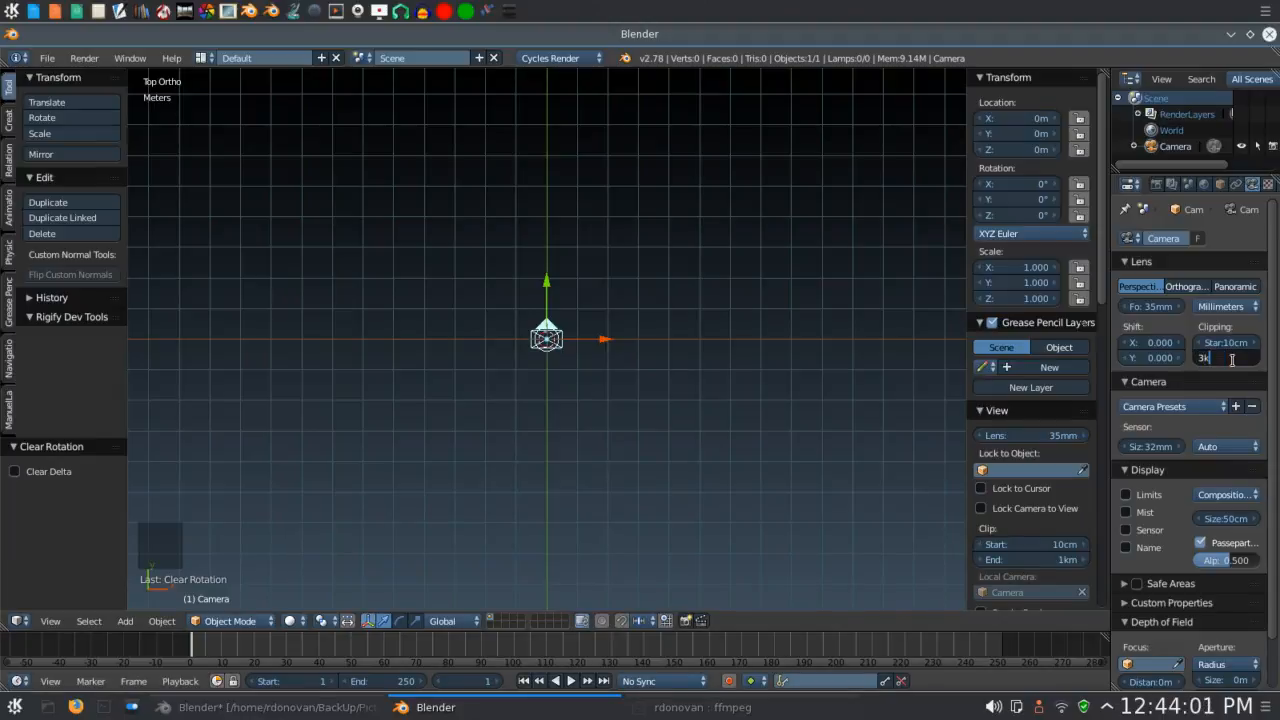
pyautogui.press('Return')
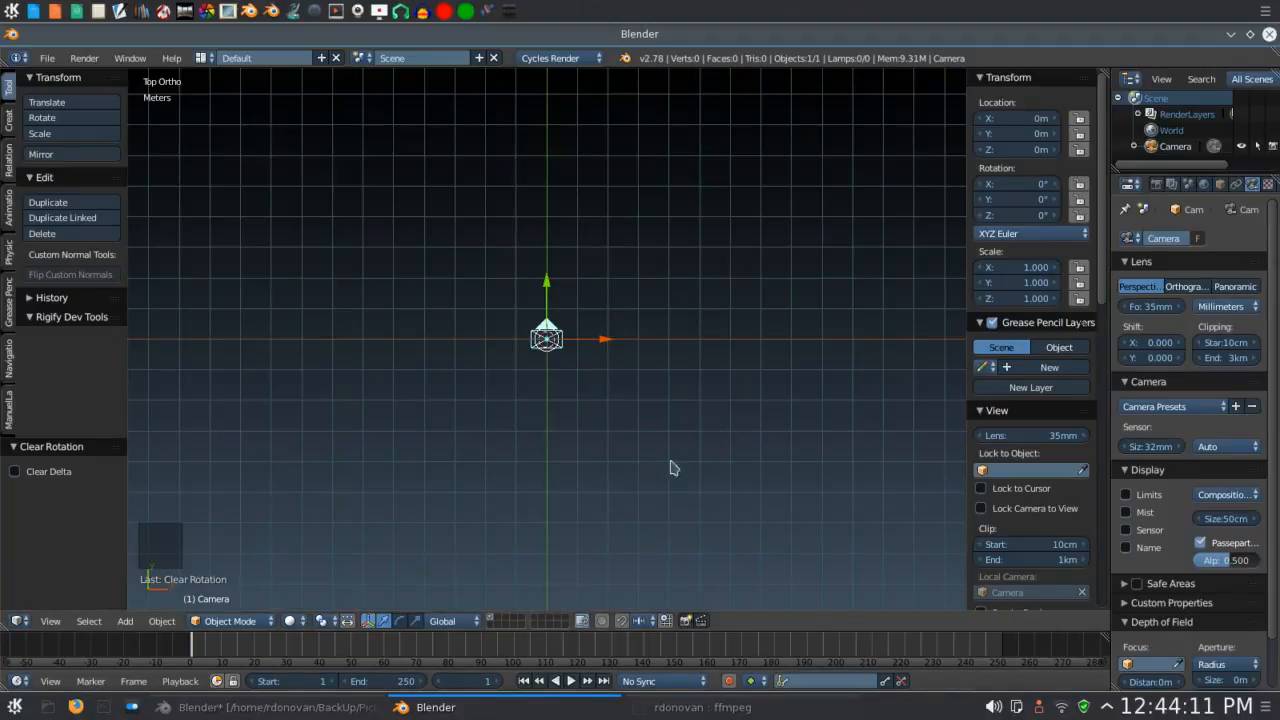
# Set the render frame rate to 30 fps.
pyautogui.click(1156, 188)
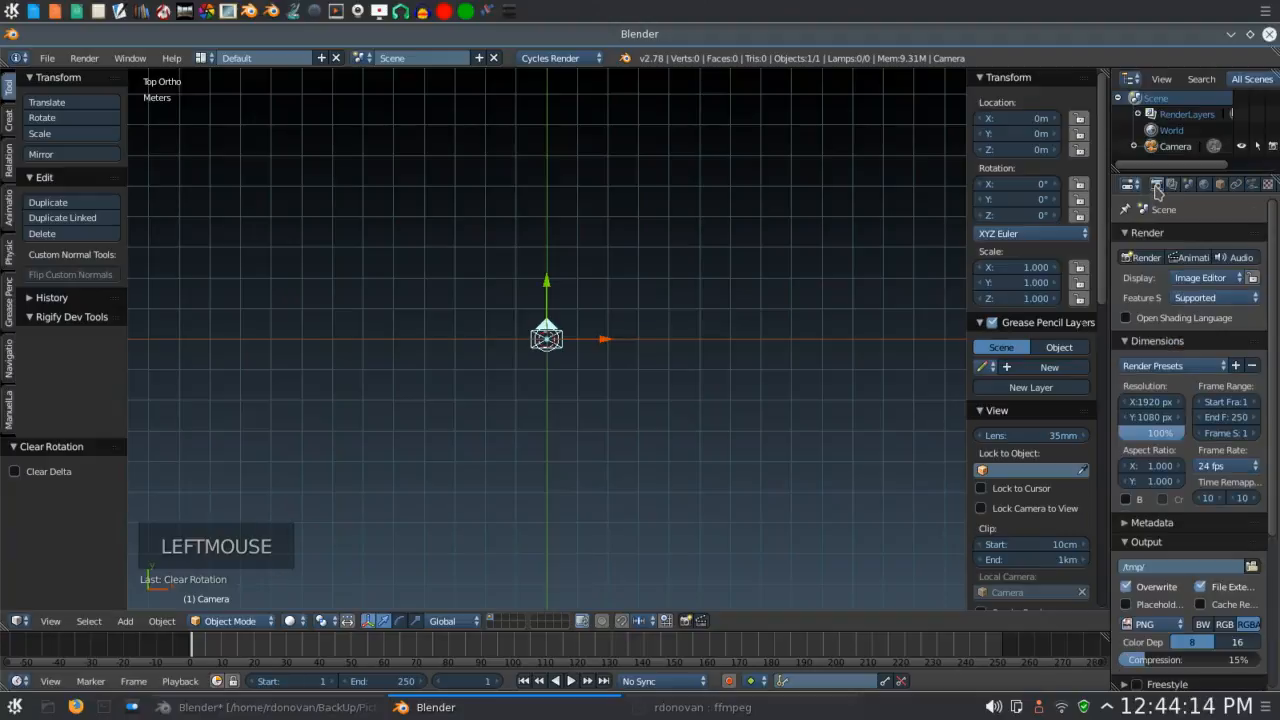
pyautogui.click(1234, 469)
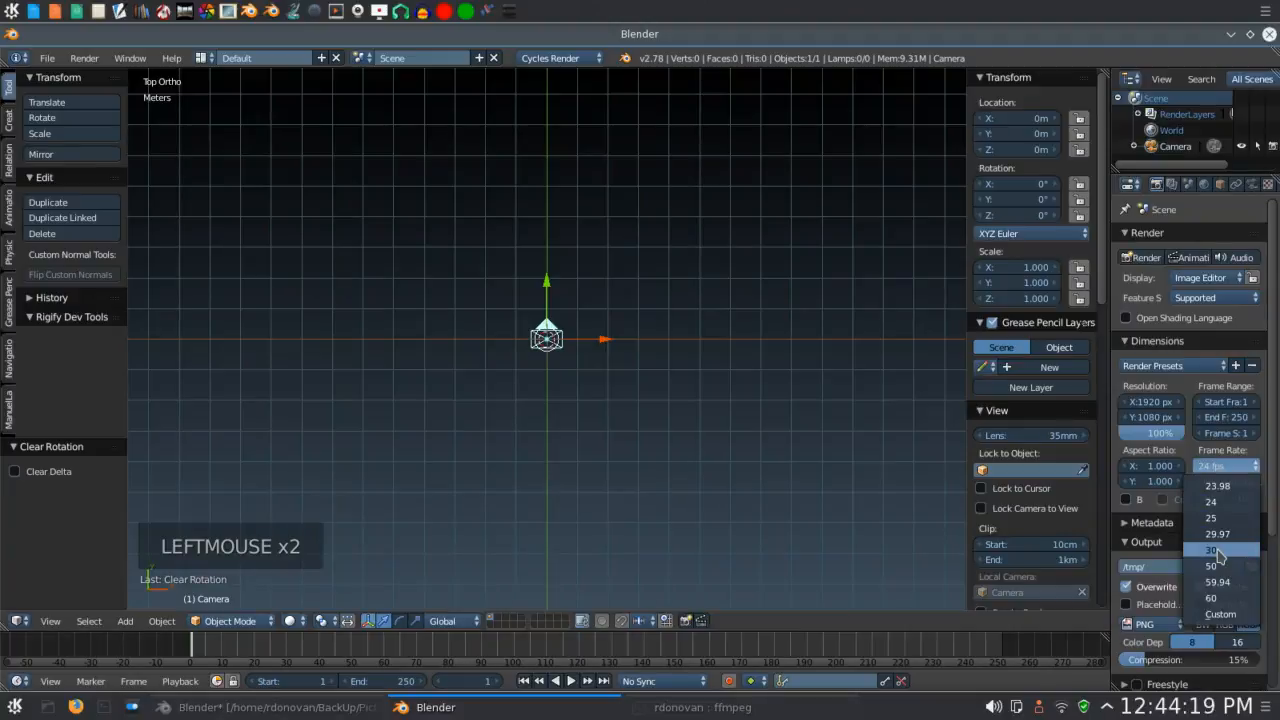
pyautogui.click(1217, 551)
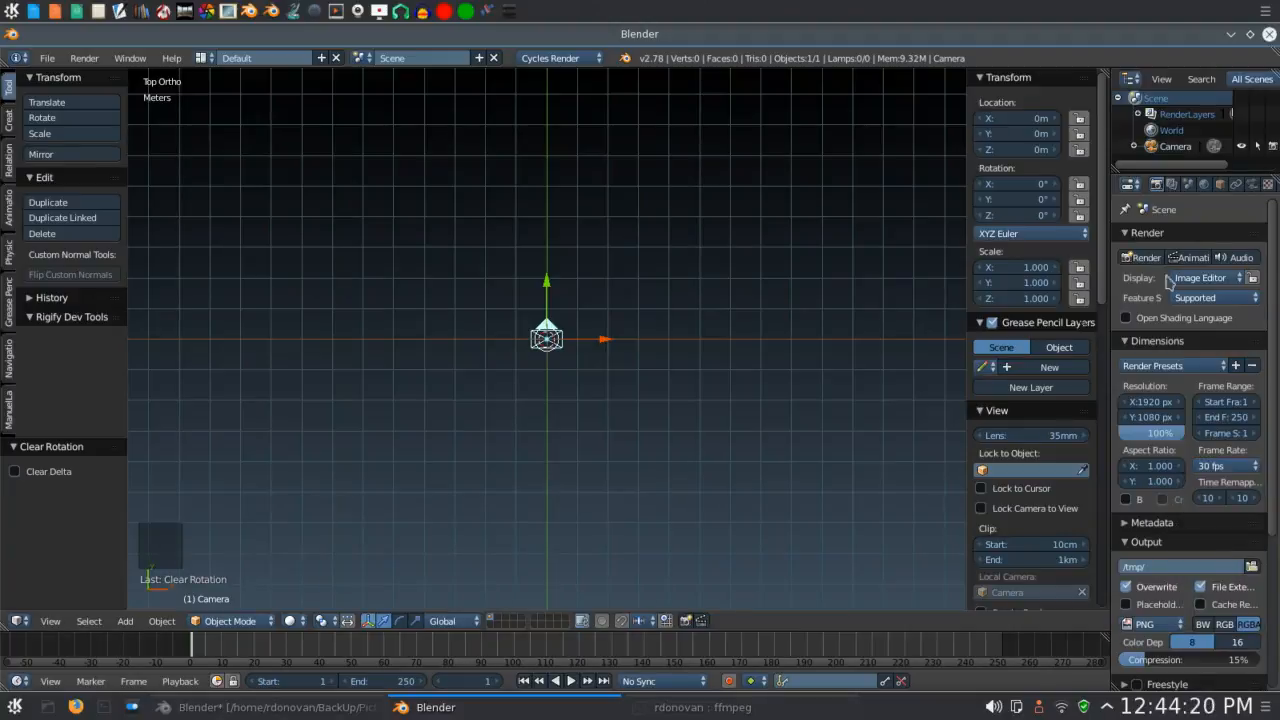
pyautogui.click(1157, 191)
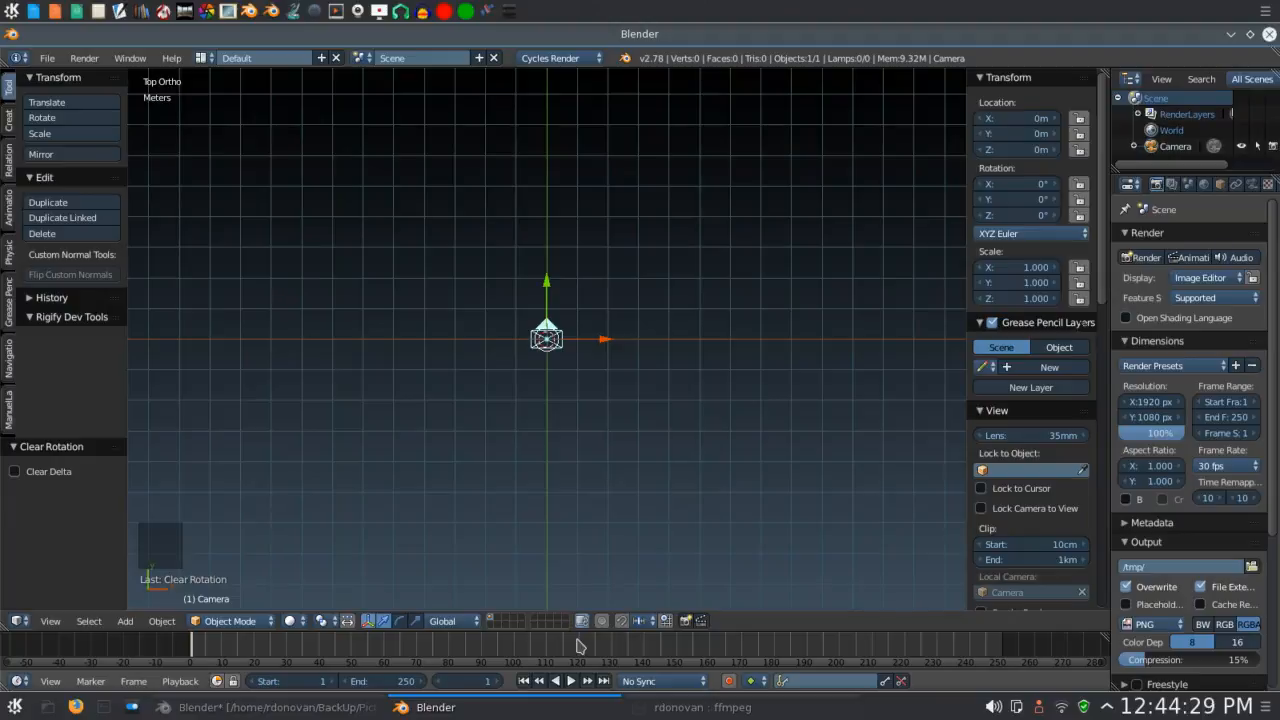
# Set the animation's end frame to 600 and fit the whole frame range in the timeline.
pyautogui.click(407, 681)
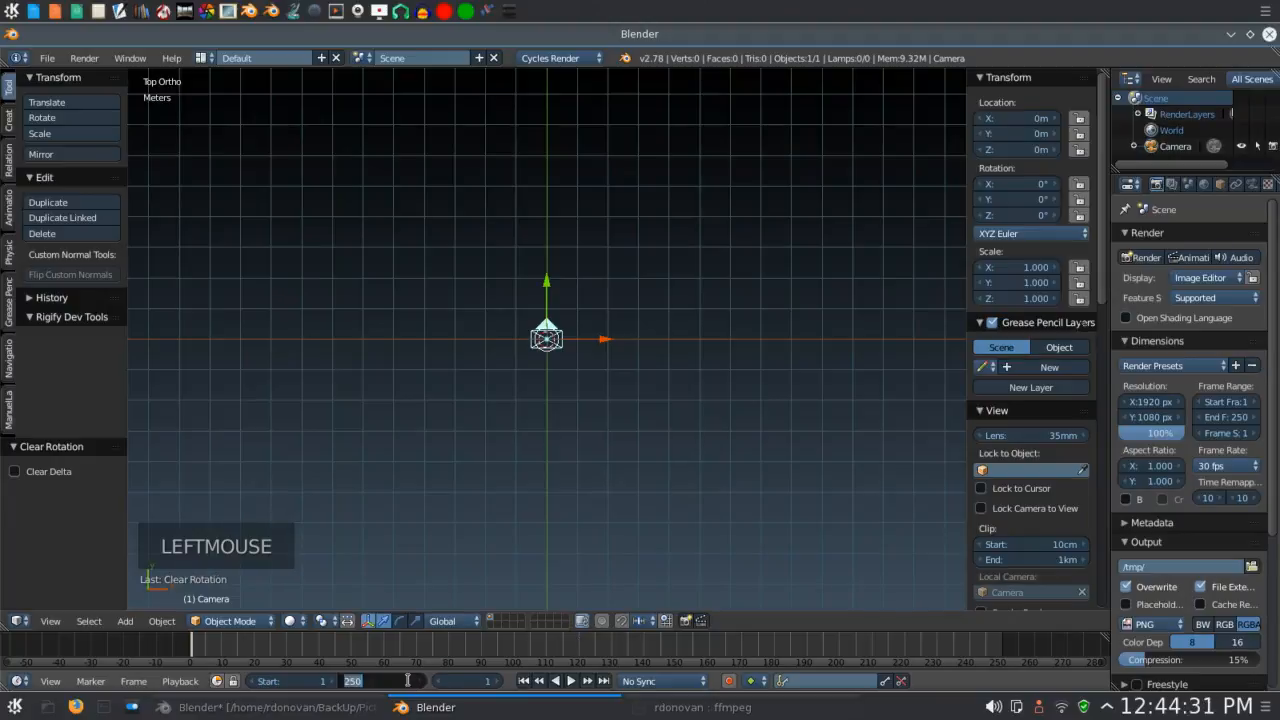
pyautogui.write('600')
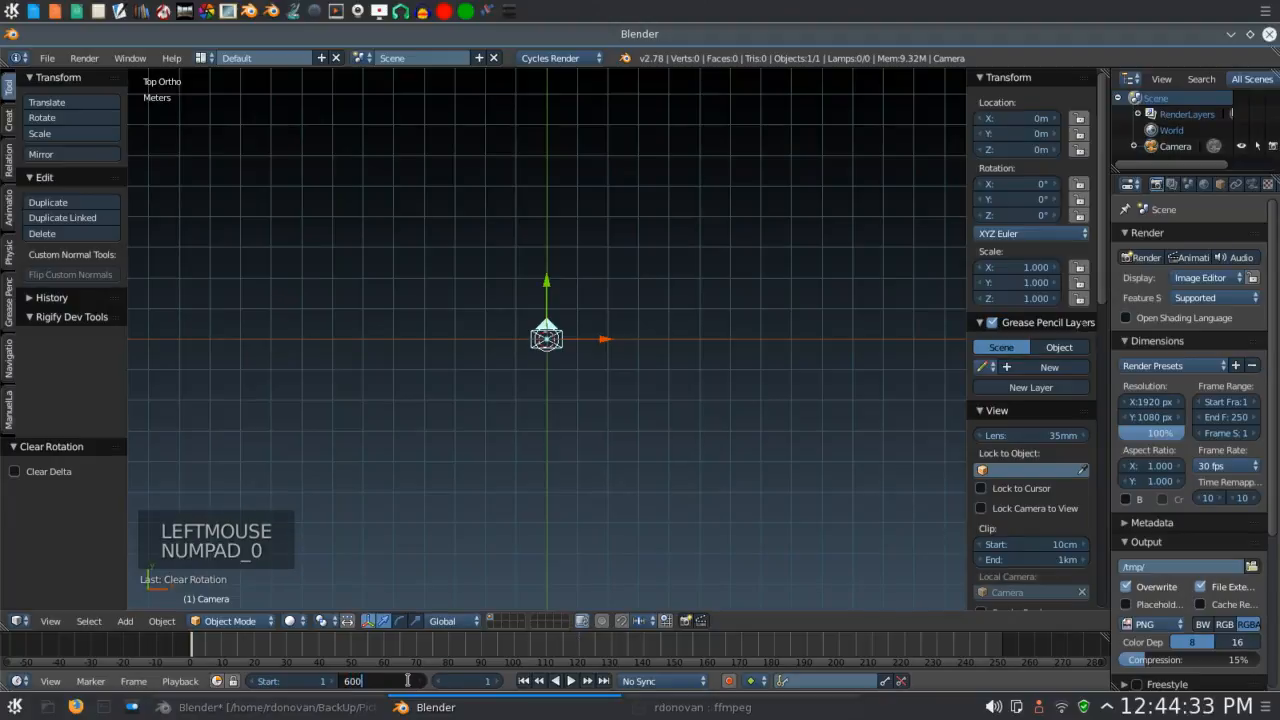
pyautogui.press('Return')
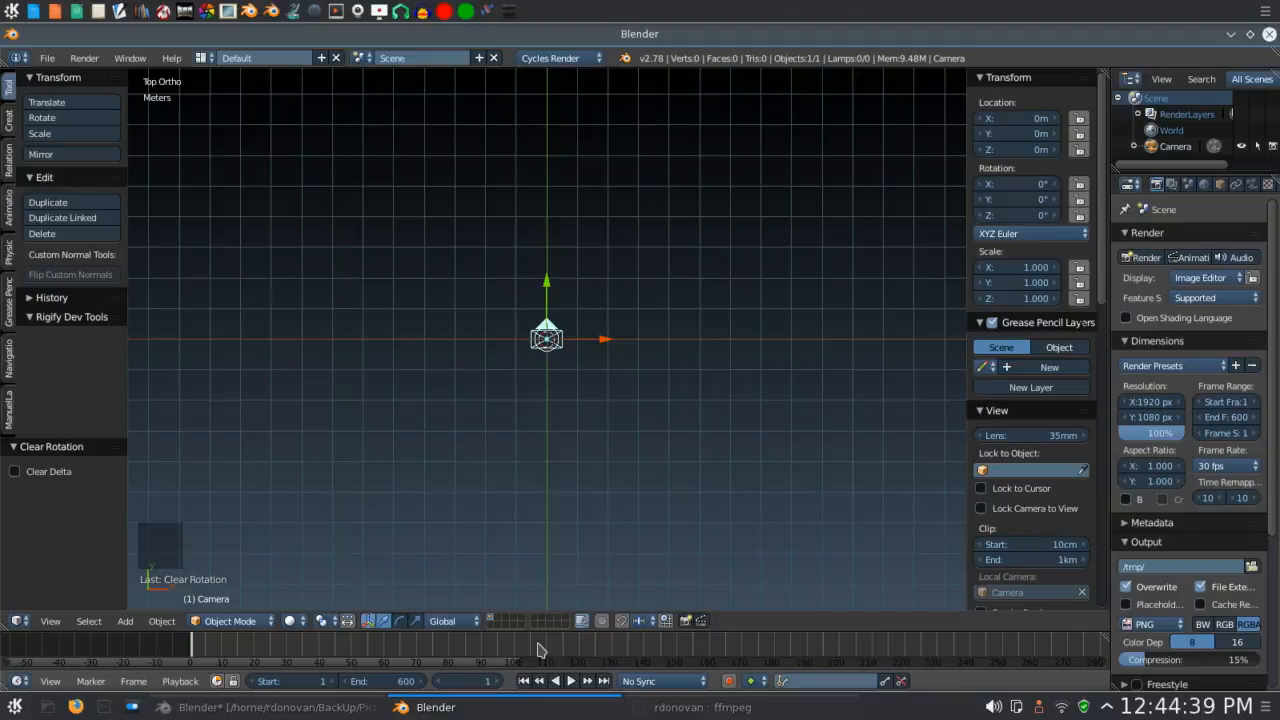
pyautogui.press('Home')
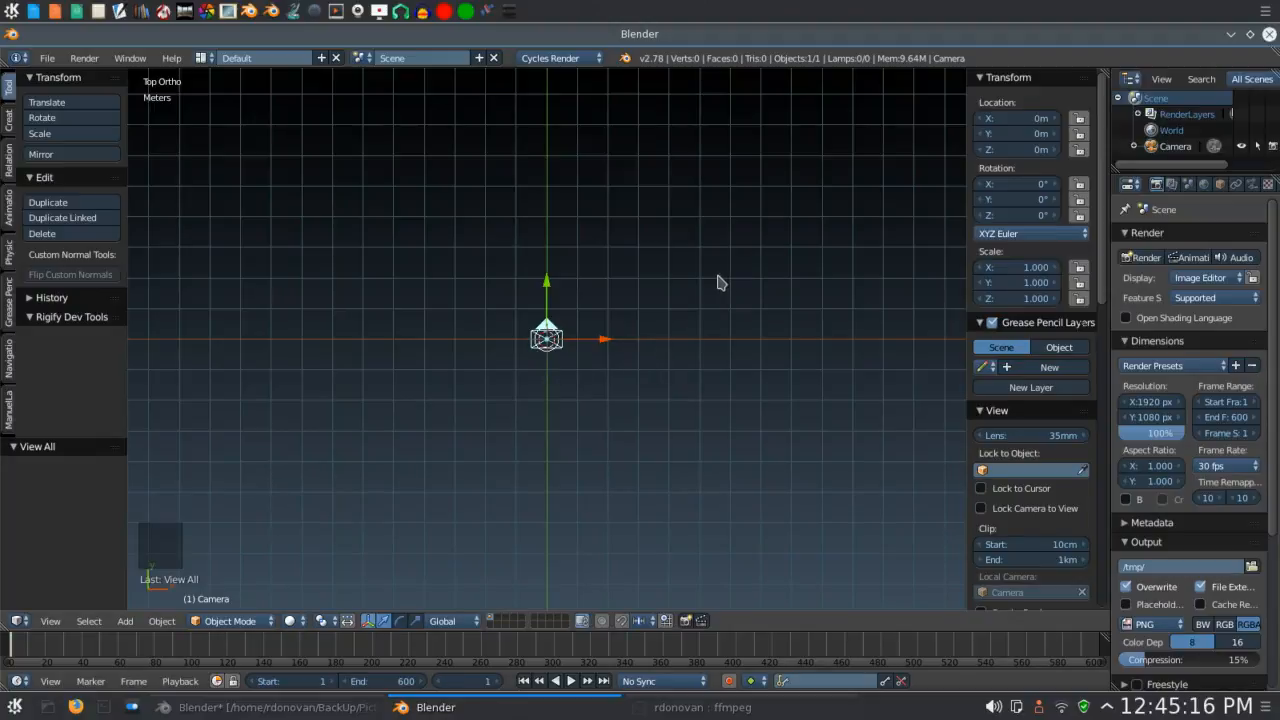
# Add a Path curve at the origin and inspect its control points in Edit Mode before returning to Object Mode.
pyautogui.hotkey('shift', 'a')
pyautogui.moveTo(705, 298)
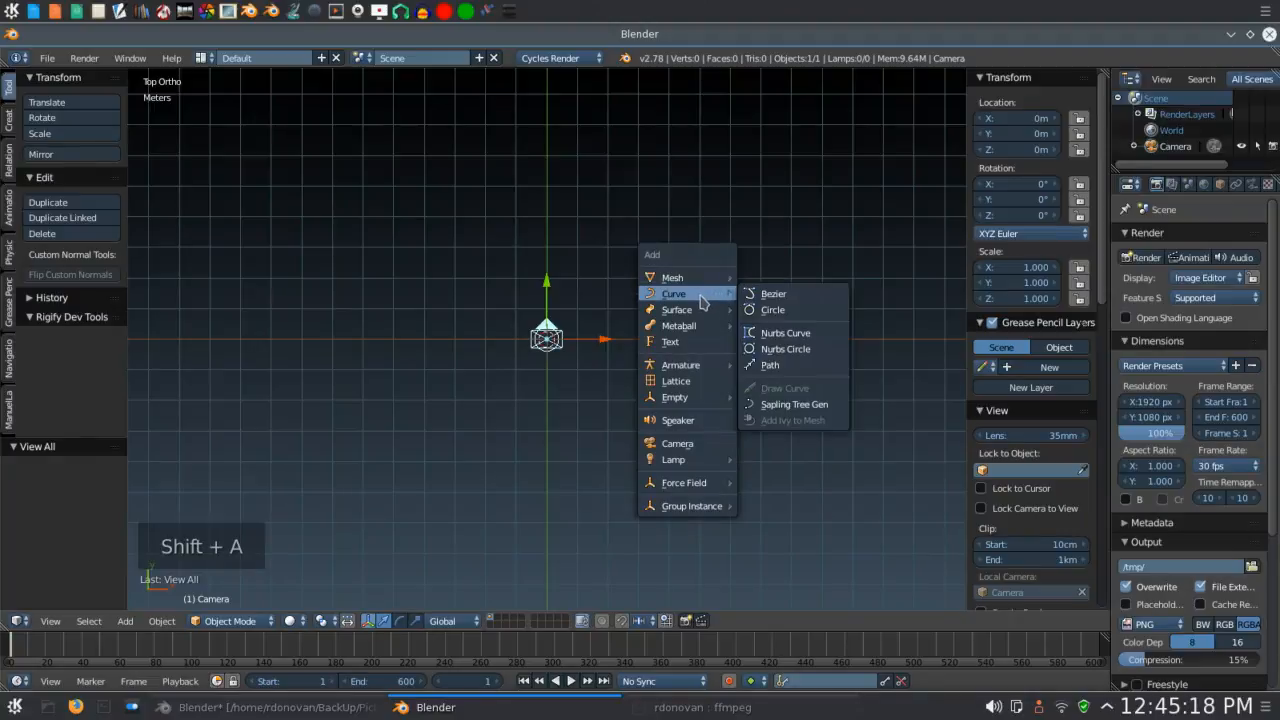
pyautogui.click(783, 365)
pyautogui.scroll(8, 783, 308)
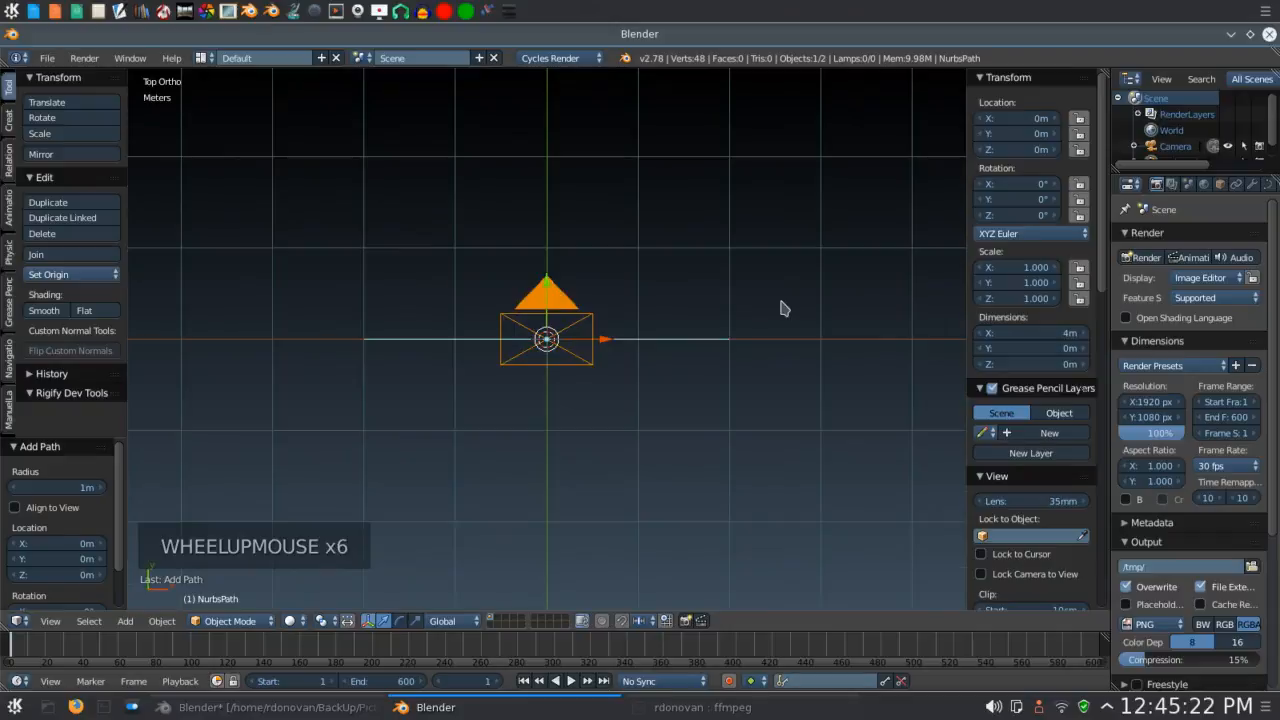
pyautogui.scroll(1, 783, 308)
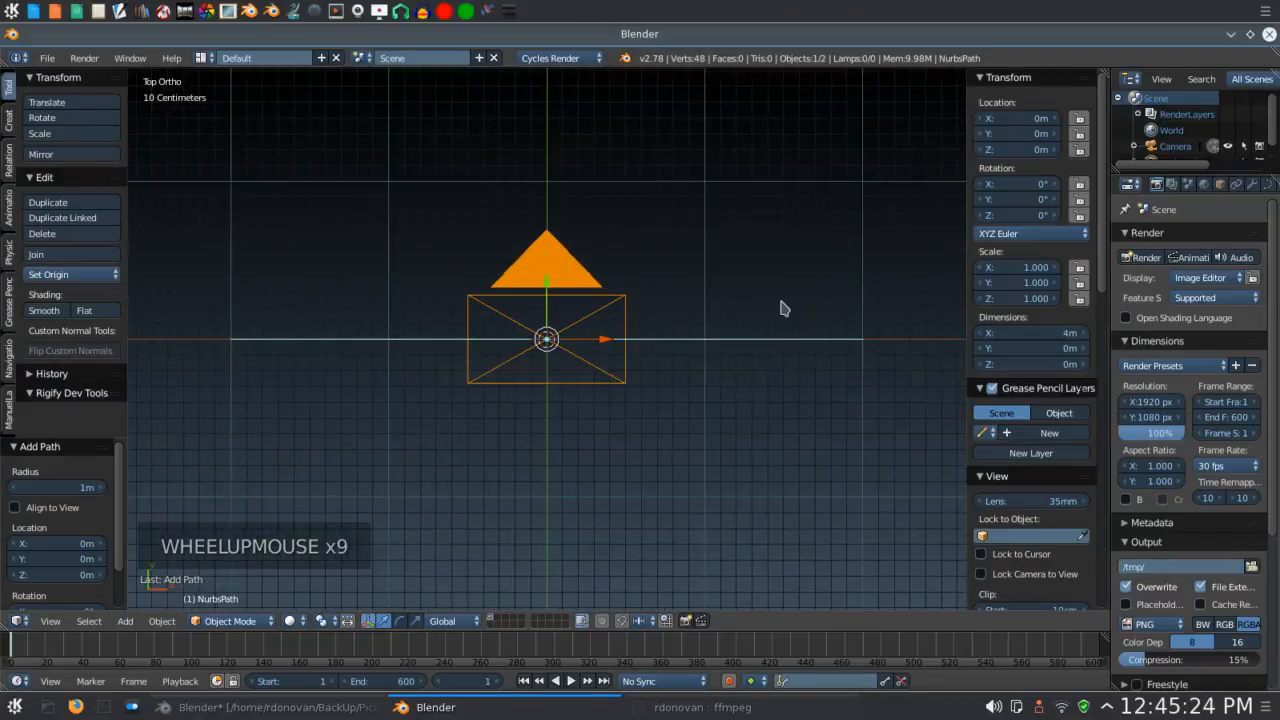
pyautogui.press('Tab')
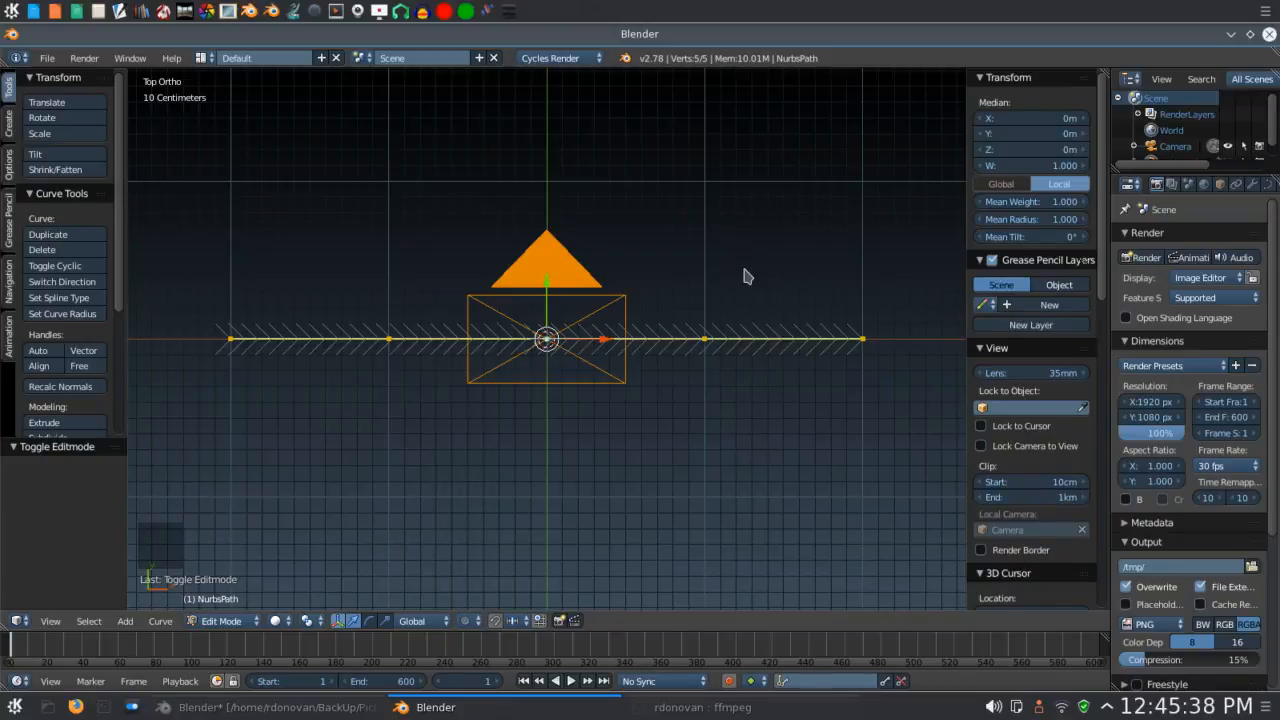
pyautogui.press('Tab')
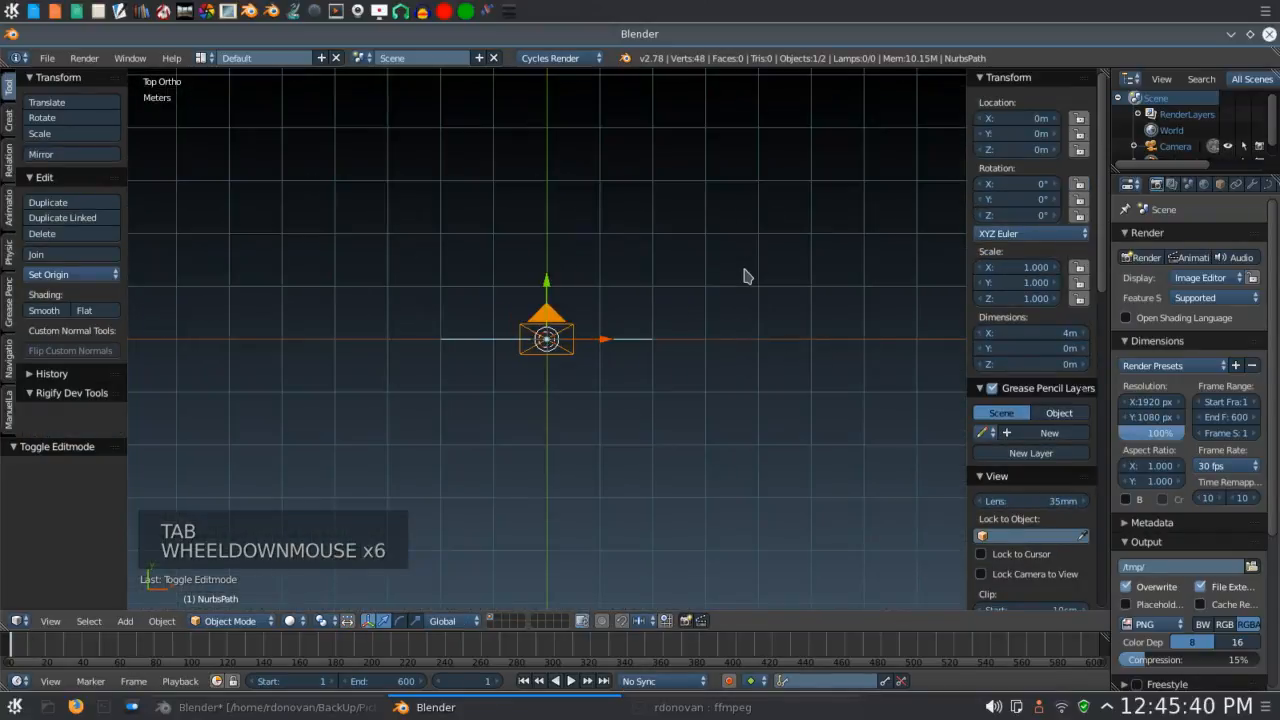
# Rotate the path 90° about the Z axis and enter Edit Mode on it.
pyautogui.press('r')
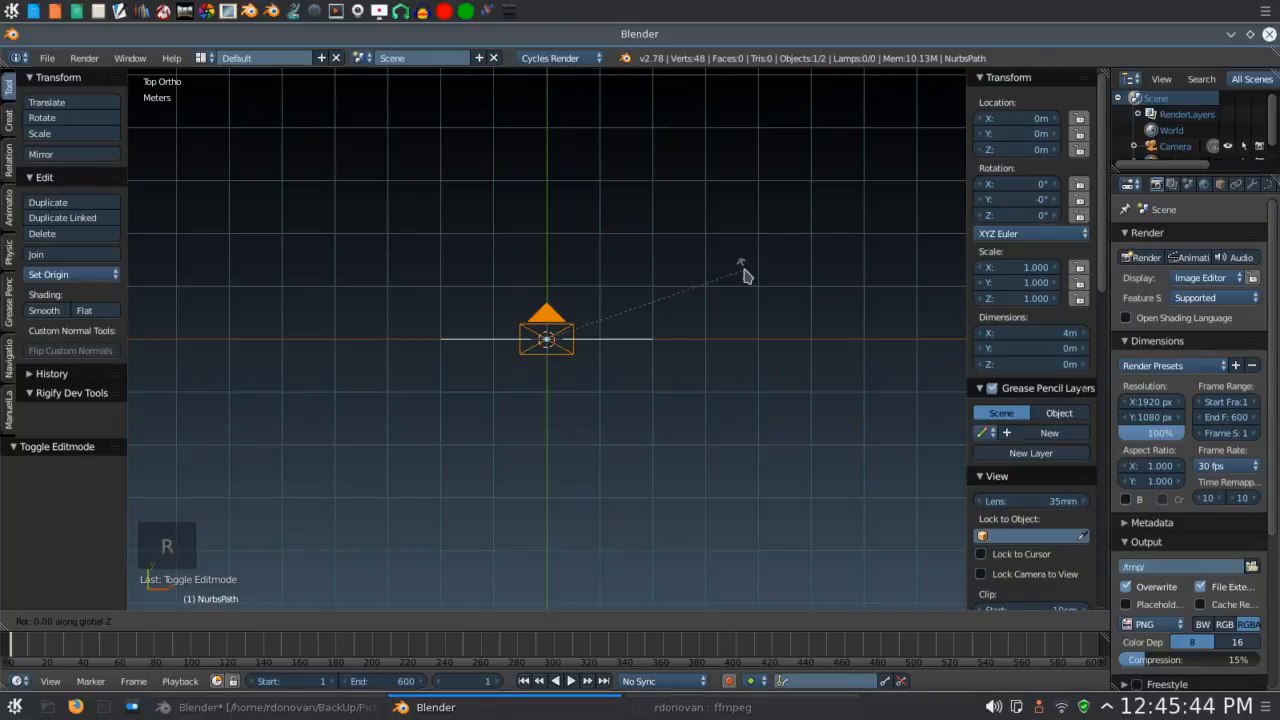
pyautogui.write('90')
pyautogui.press('Return')
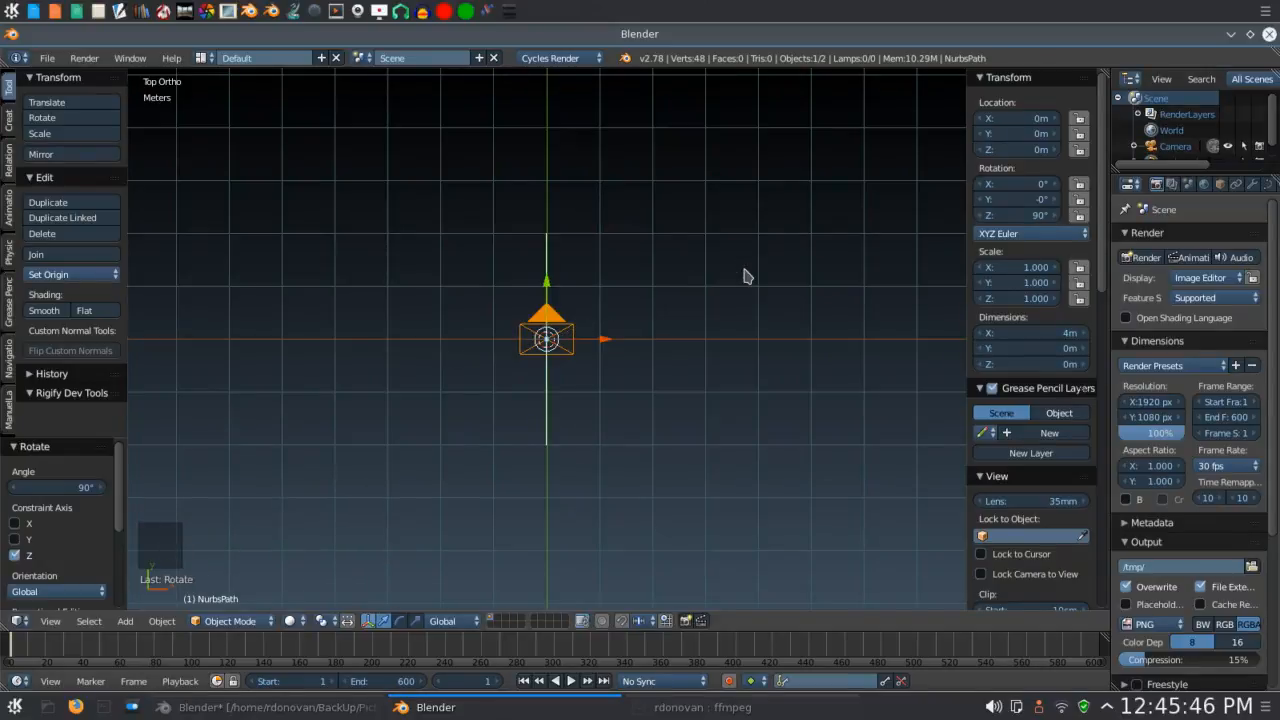
pyautogui.press('Tab')
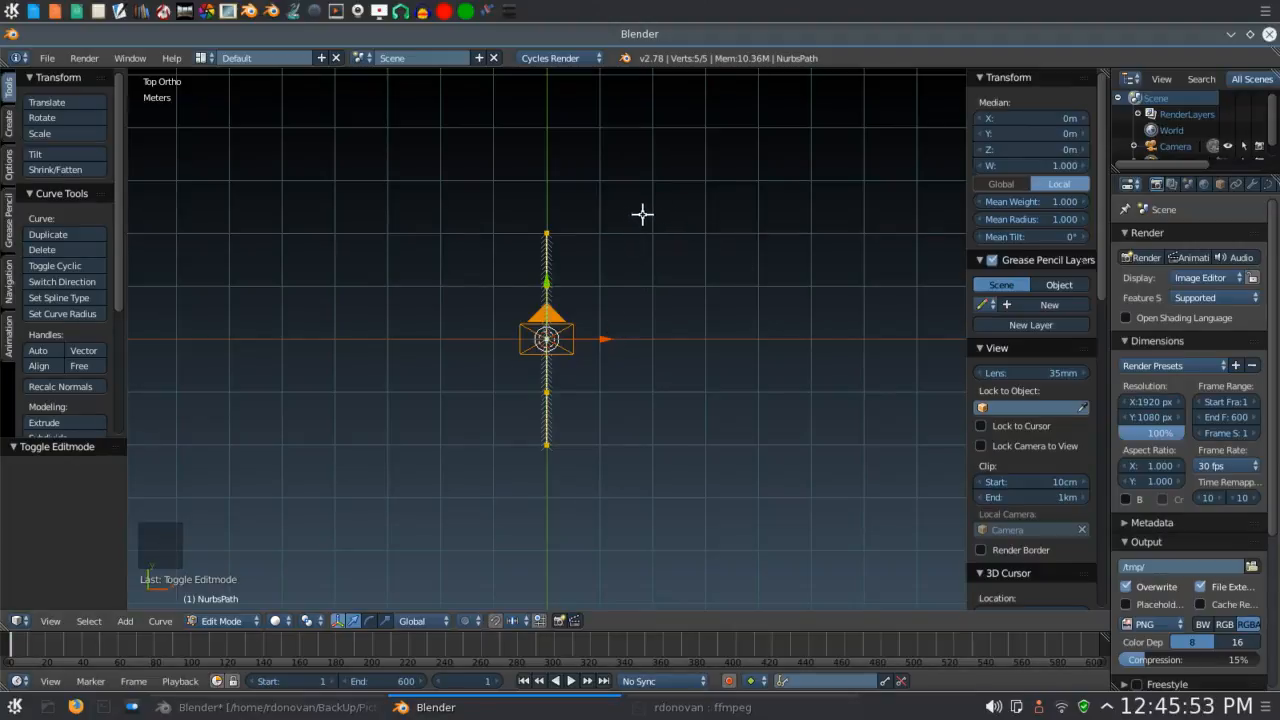
# Switch the direction of the path curve, and apply its rotation in Object Mode.
pyautogui.press('w')
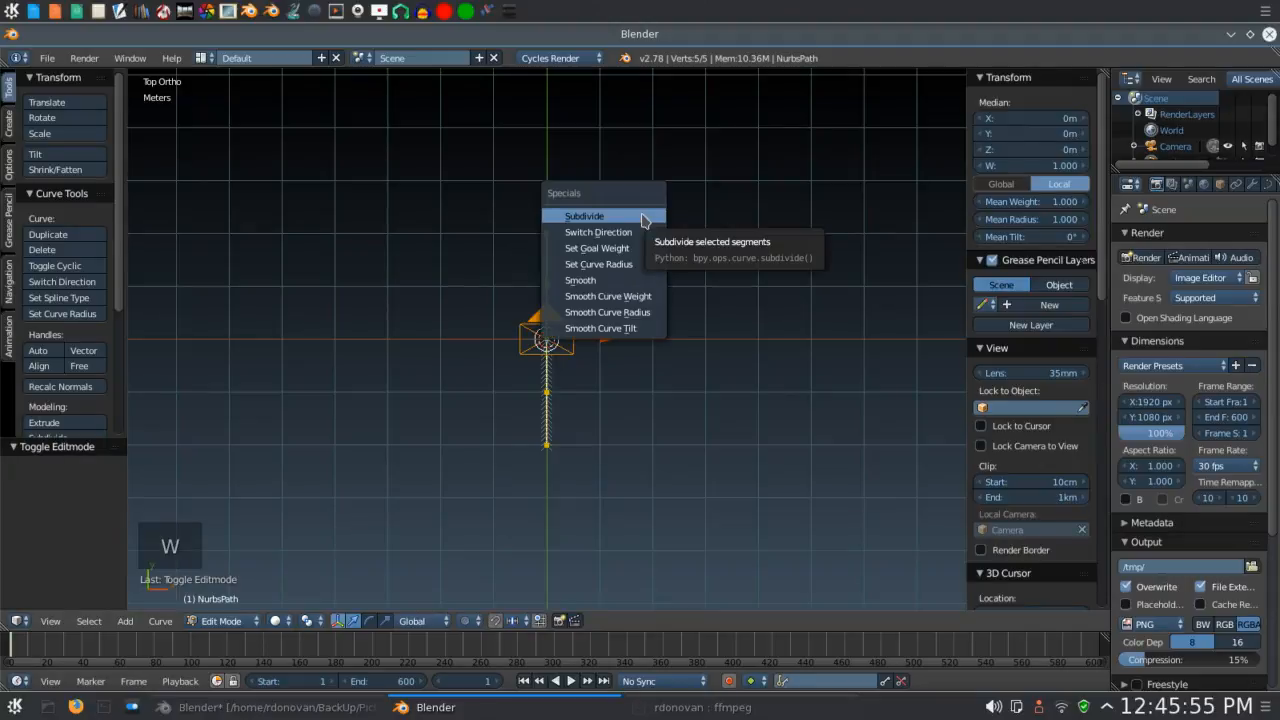
pyautogui.click(644, 234)
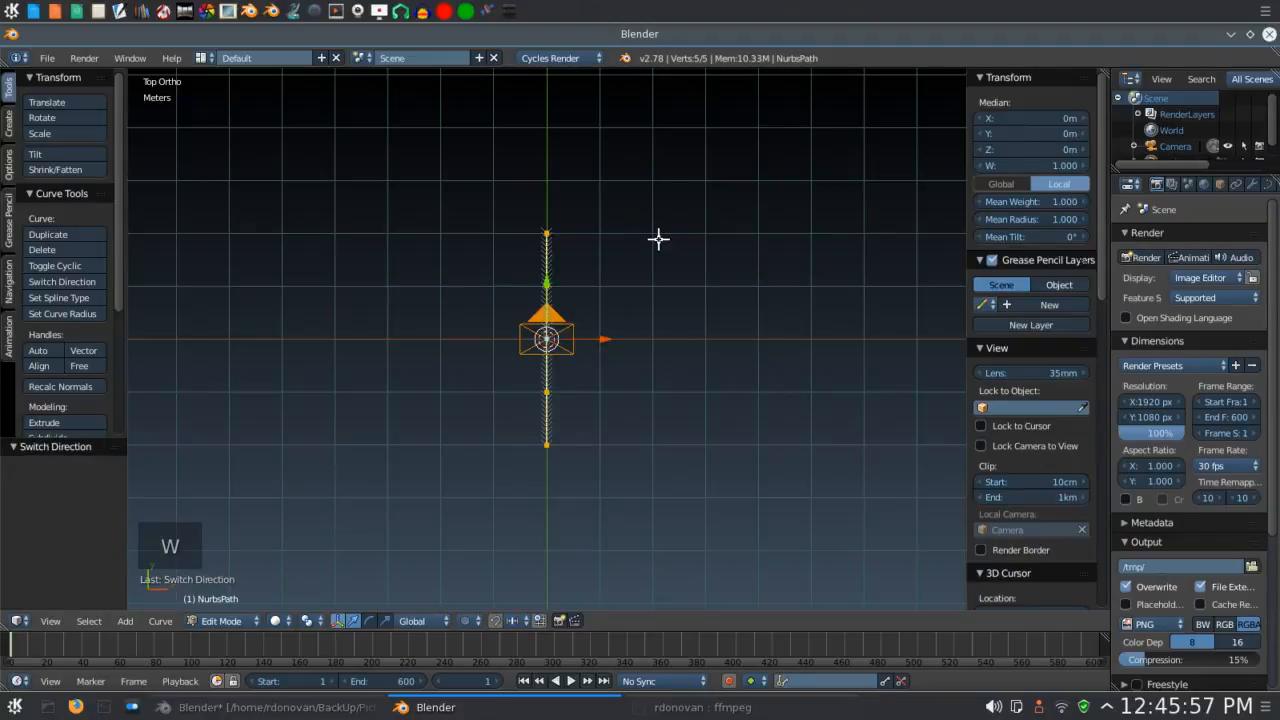
pyautogui.press('Tab')
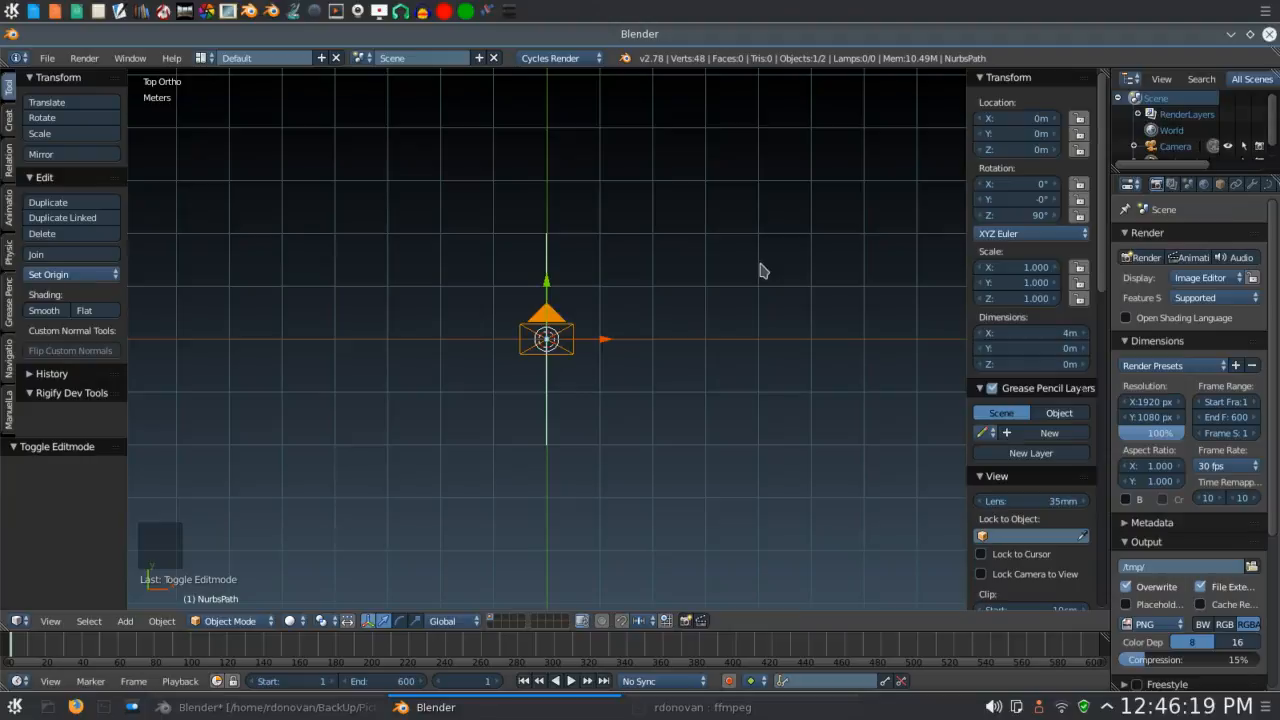
pyautogui.hotkey('ctrl', 'a')
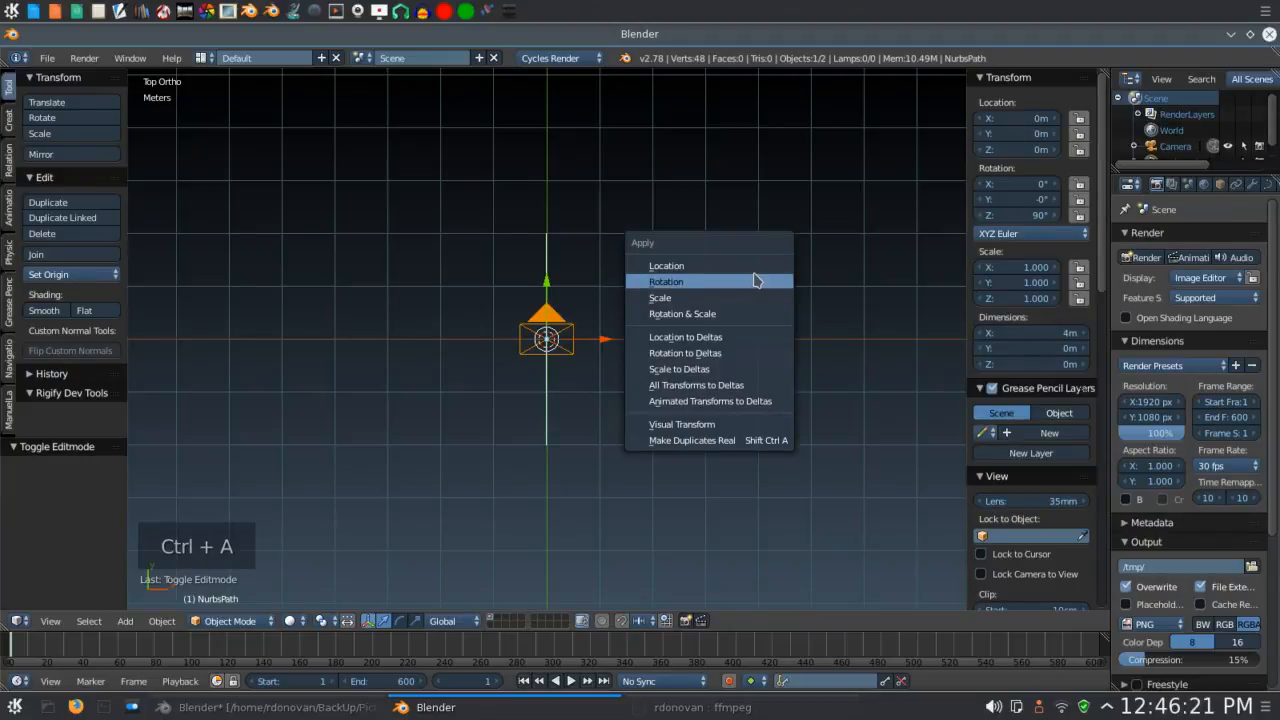
pyautogui.click(755, 280)
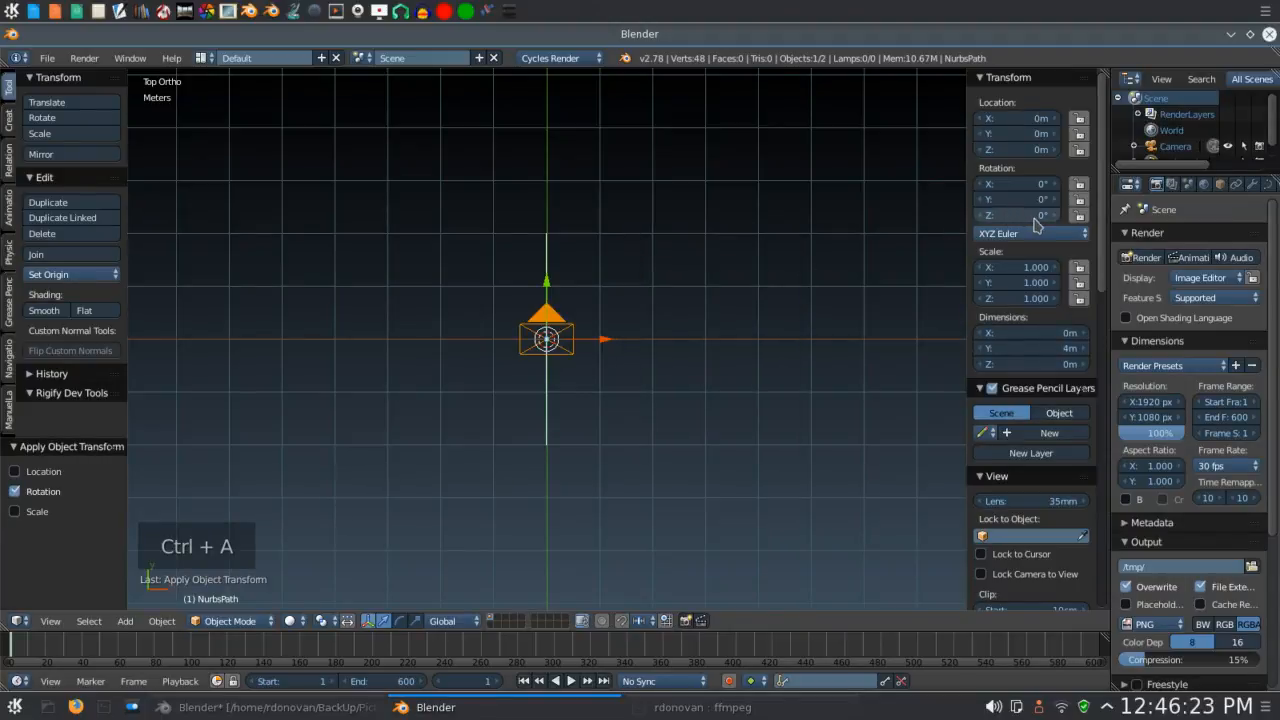
# Set the path's Y dimension to 200 m and apply its scale.
pyautogui.click(1040, 349)
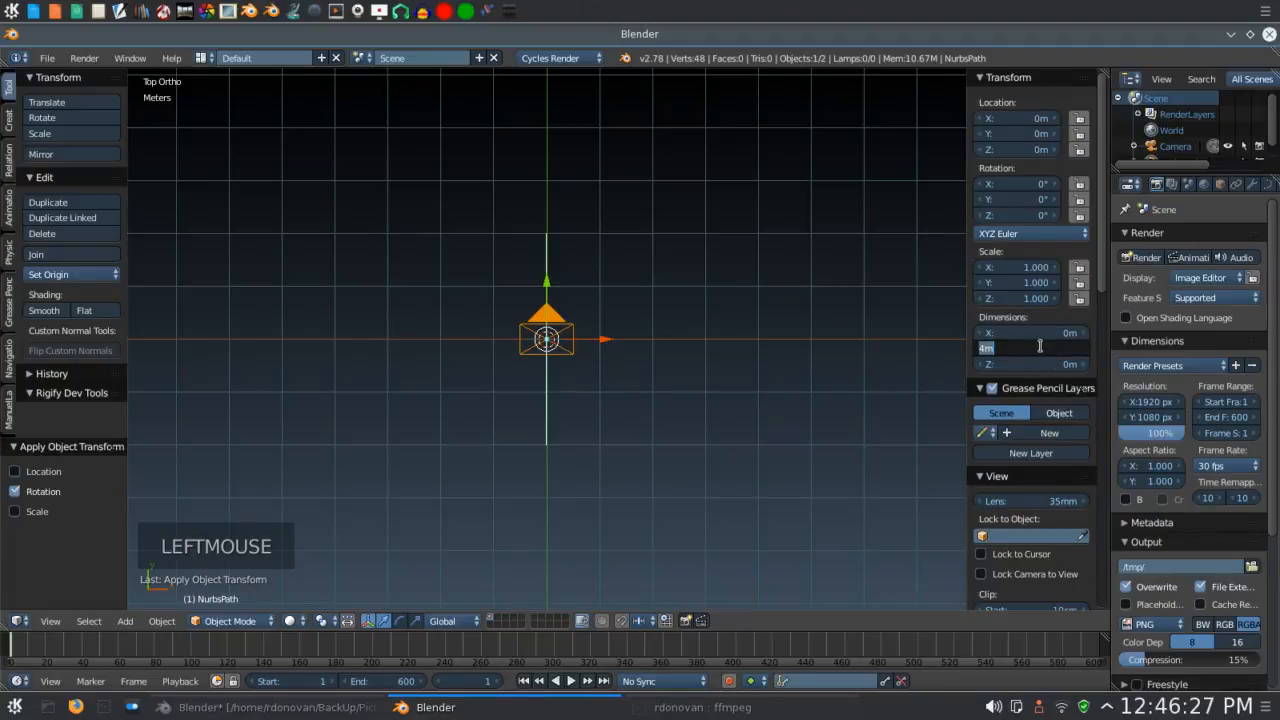
pyautogui.write('200')
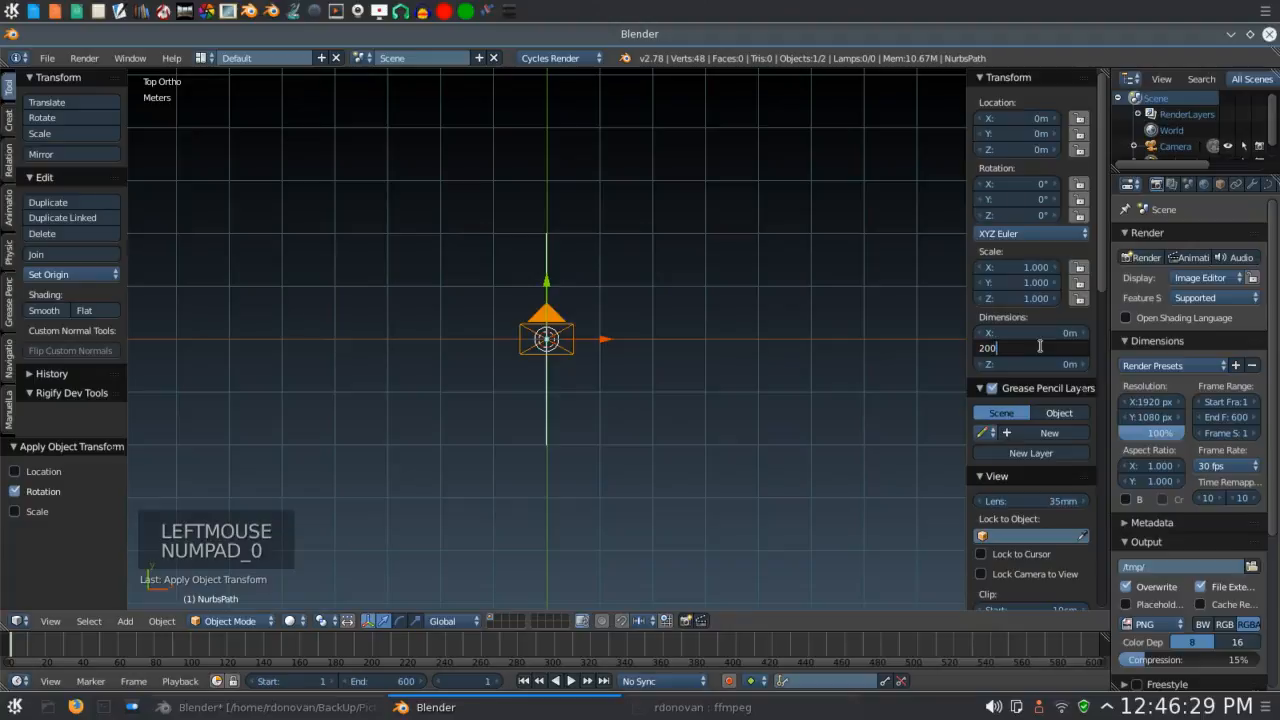
pyautogui.scroll(-9, 753, 251)
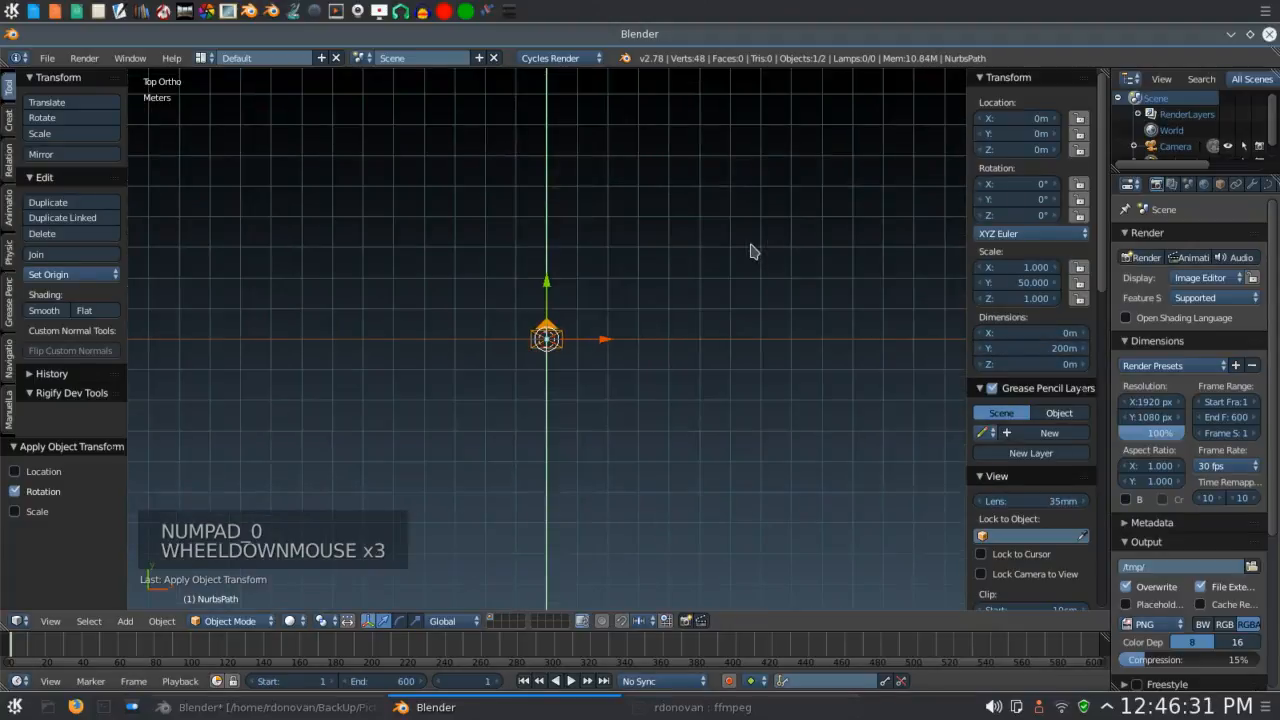
pyautogui.scroll(-5, 753, 251)
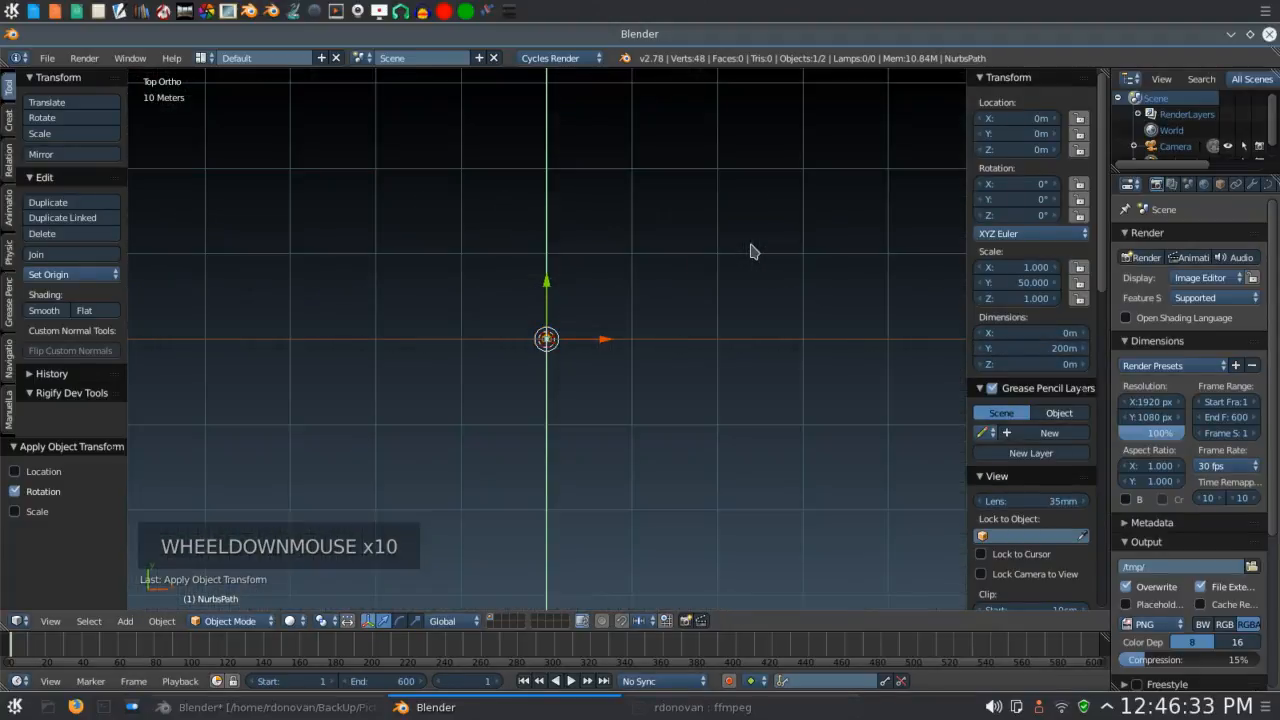
pyautogui.scroll(-3, 753, 251)
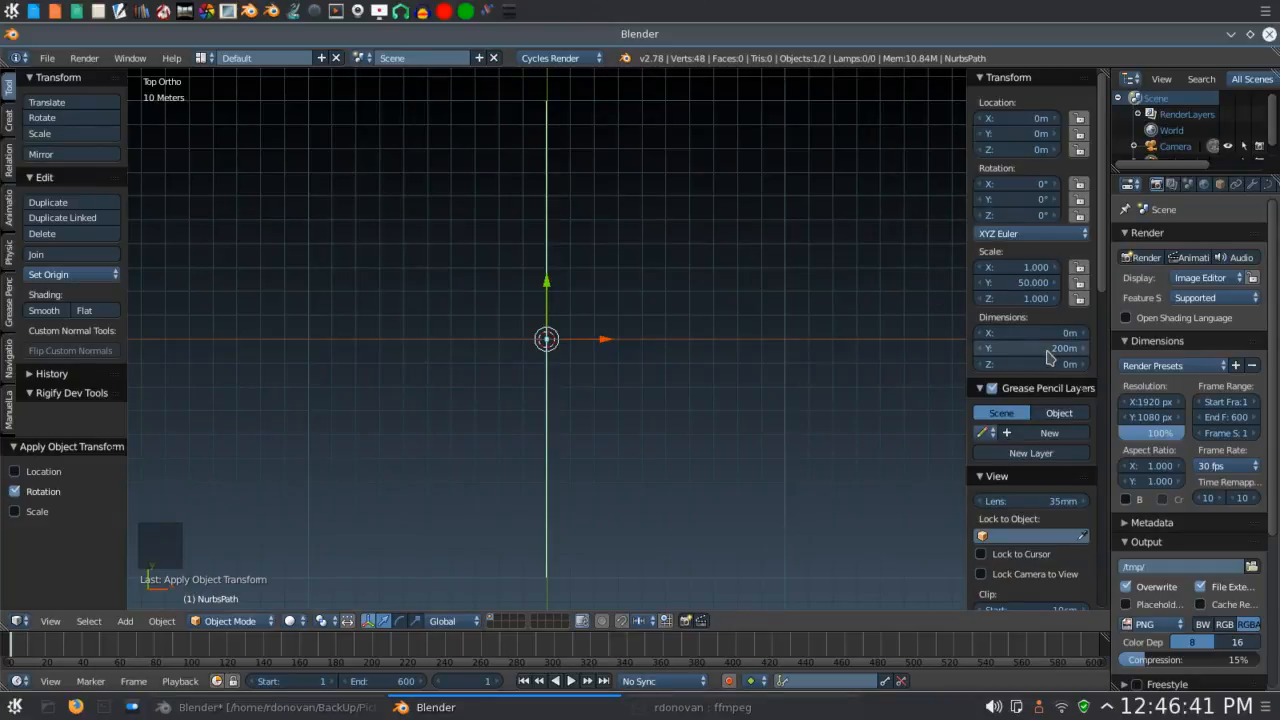
pyautogui.hotkey('ctrl', 'a')
pyautogui.click(785, 272)
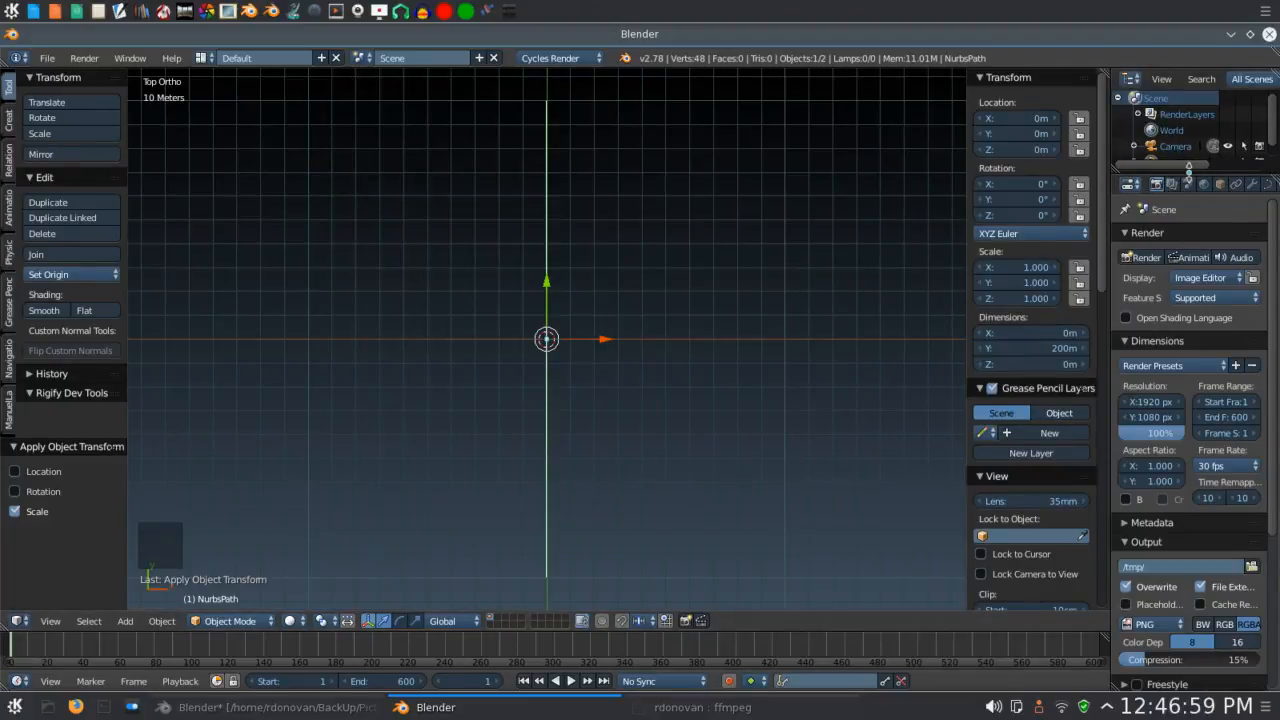
# Add a Follow Path constraint to the camera with NurbsPath as its target.
pyautogui.moveTo(1192, 169); pyautogui.dragTo(1195, 268)
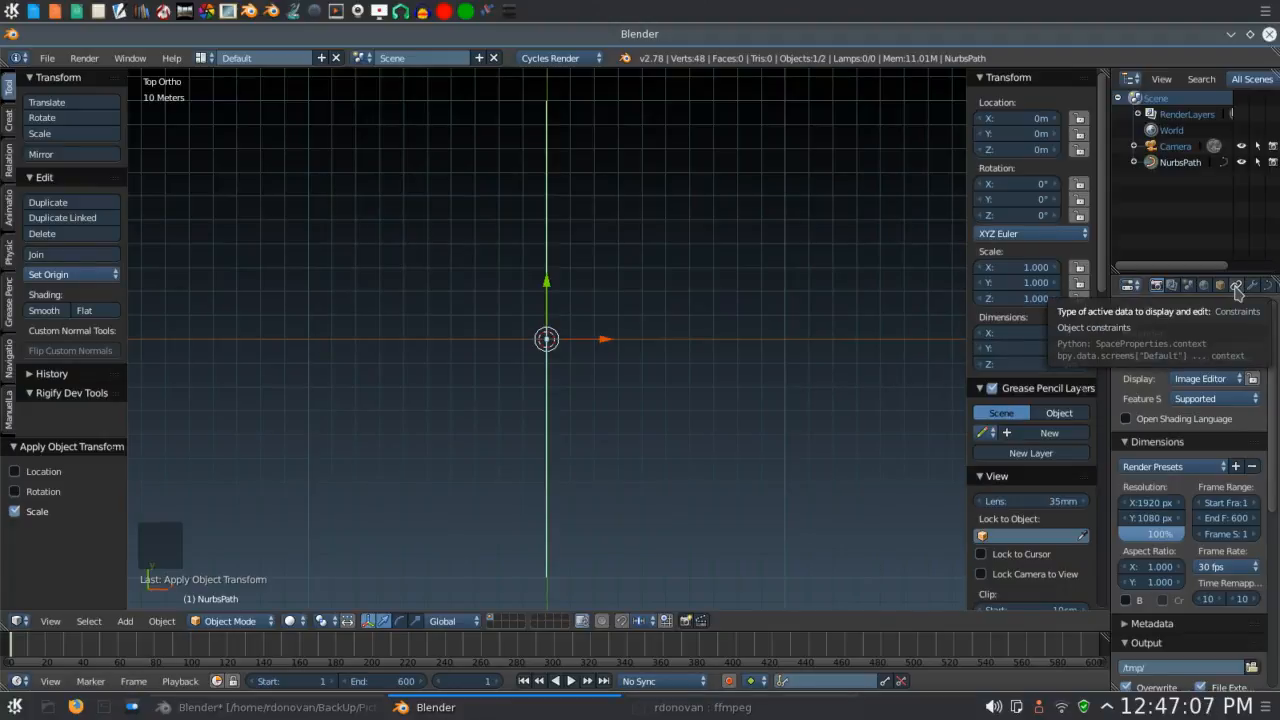
pyautogui.click(1236, 286)
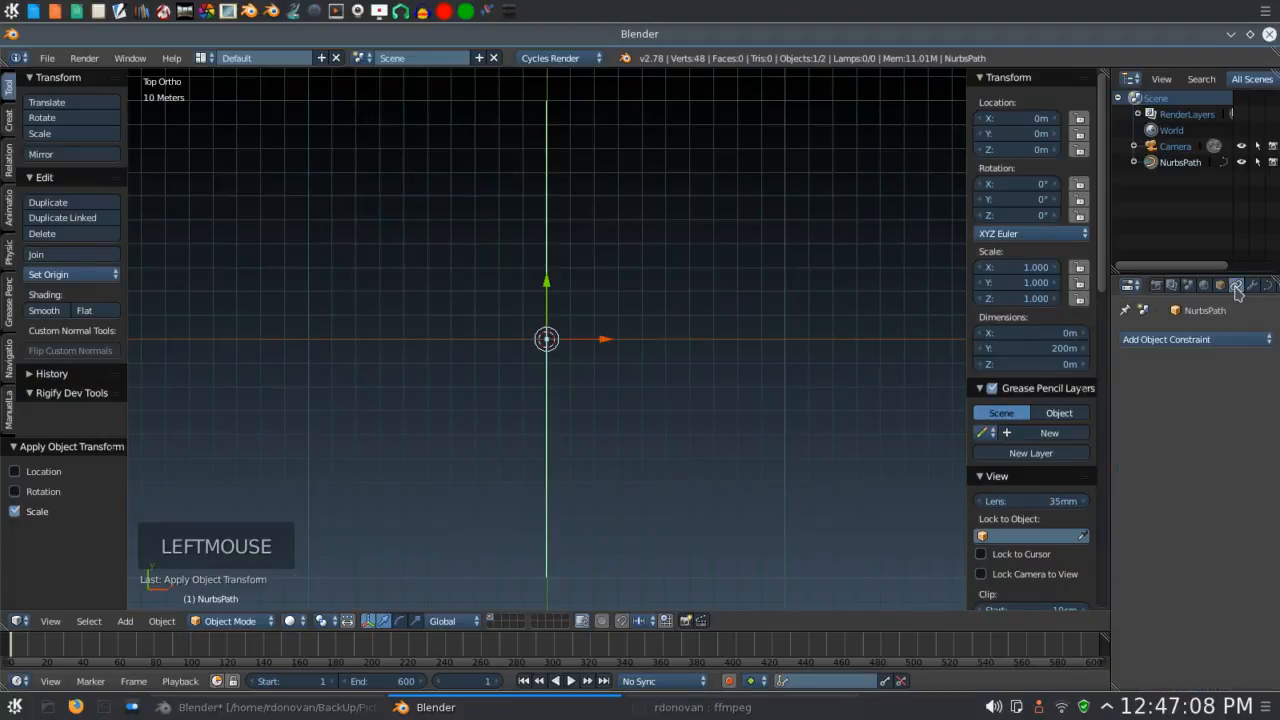
pyautogui.click(1183, 343)
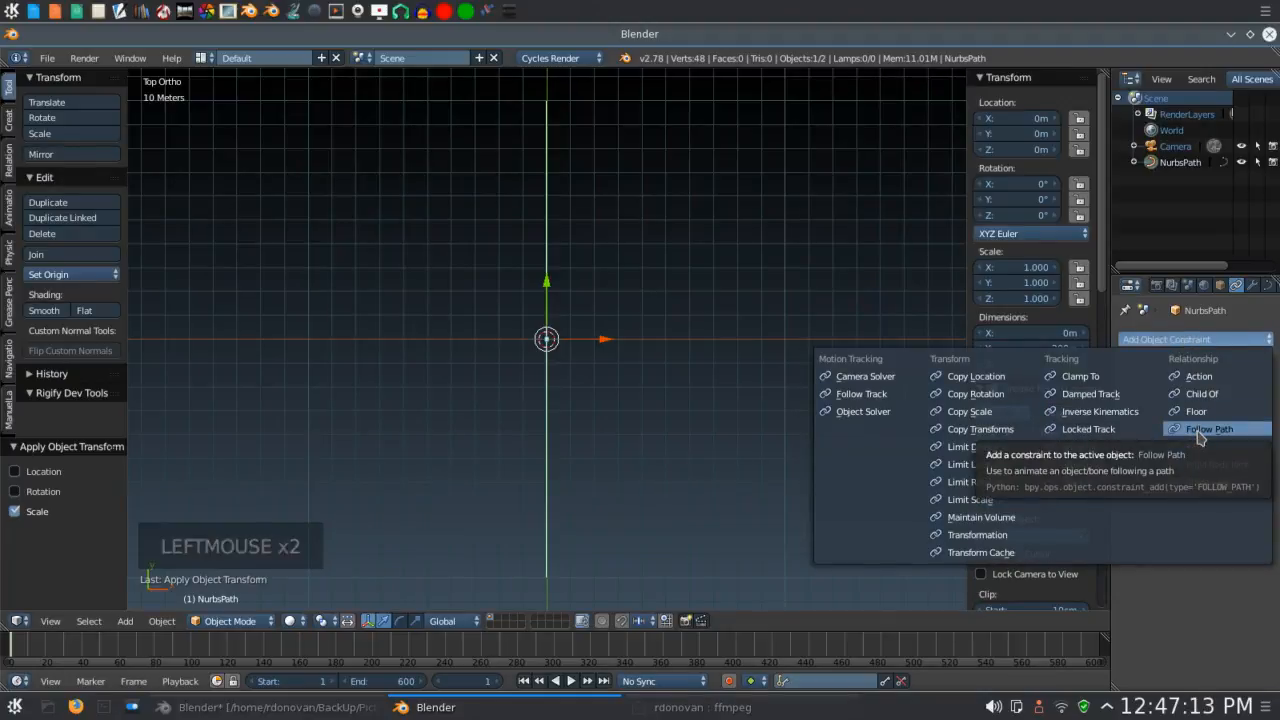
pyautogui.click(1174, 151)
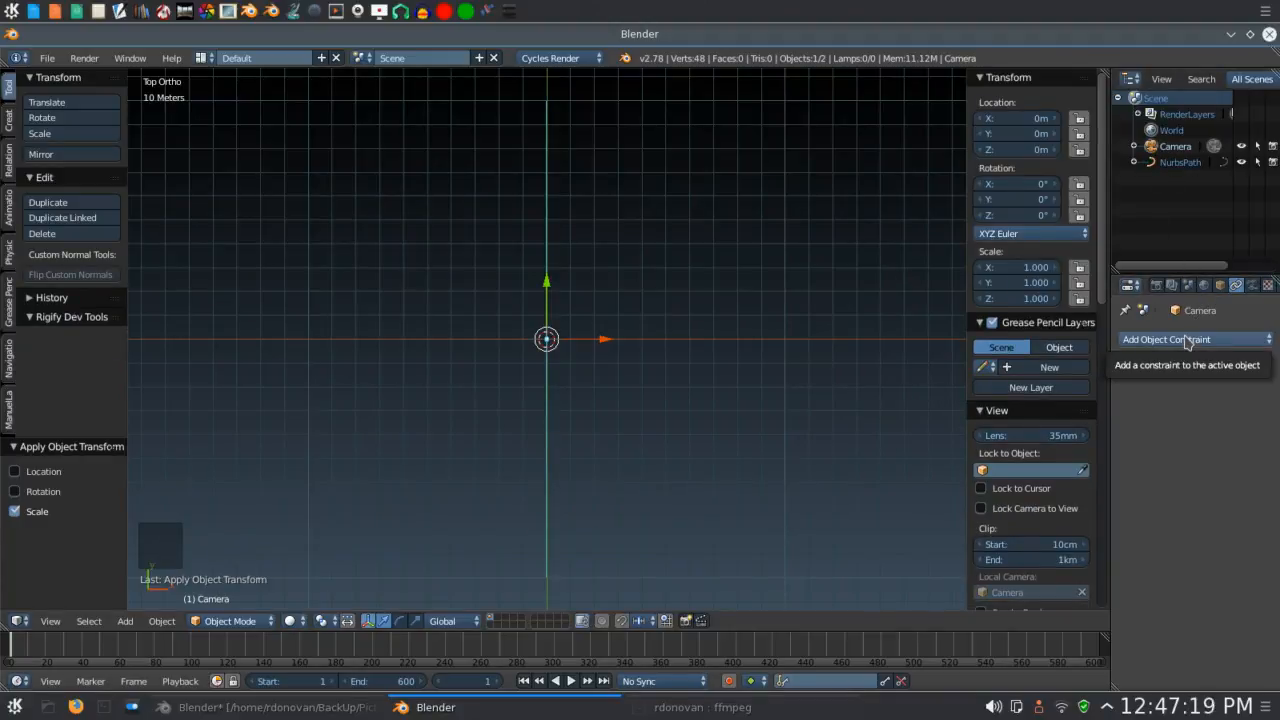
pyautogui.click(1187, 340)
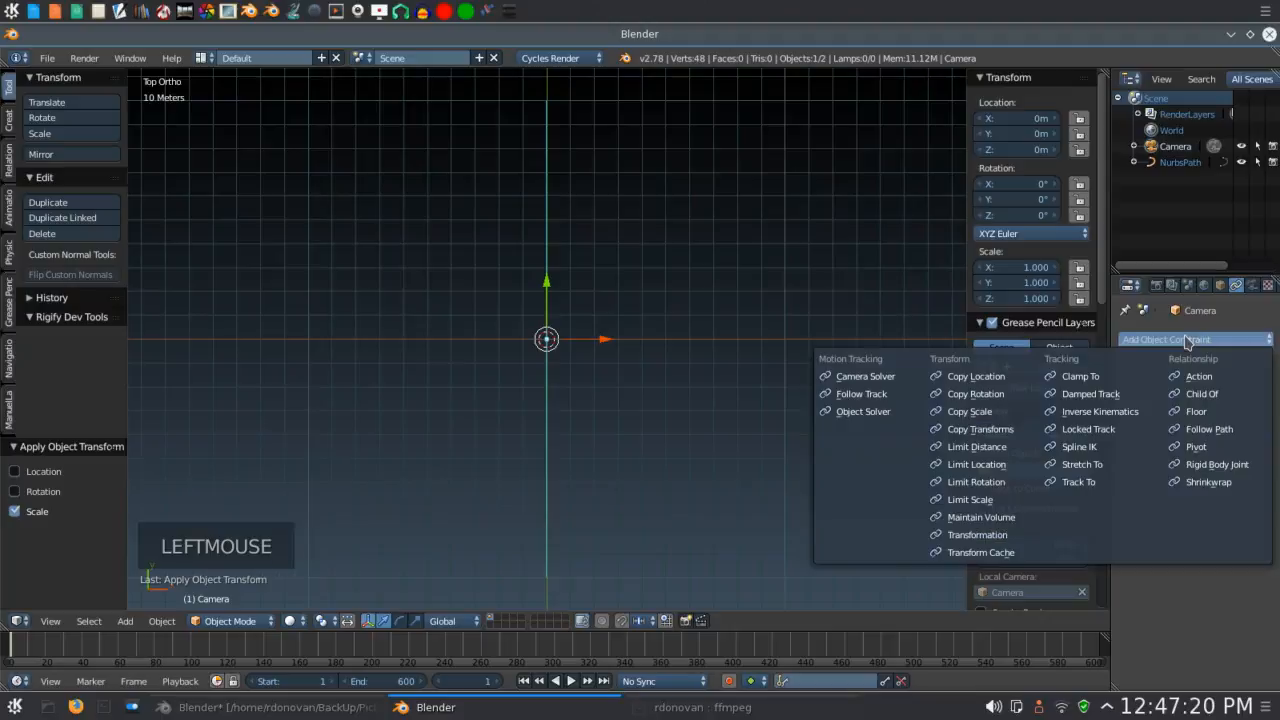
pyautogui.click(1205, 429)
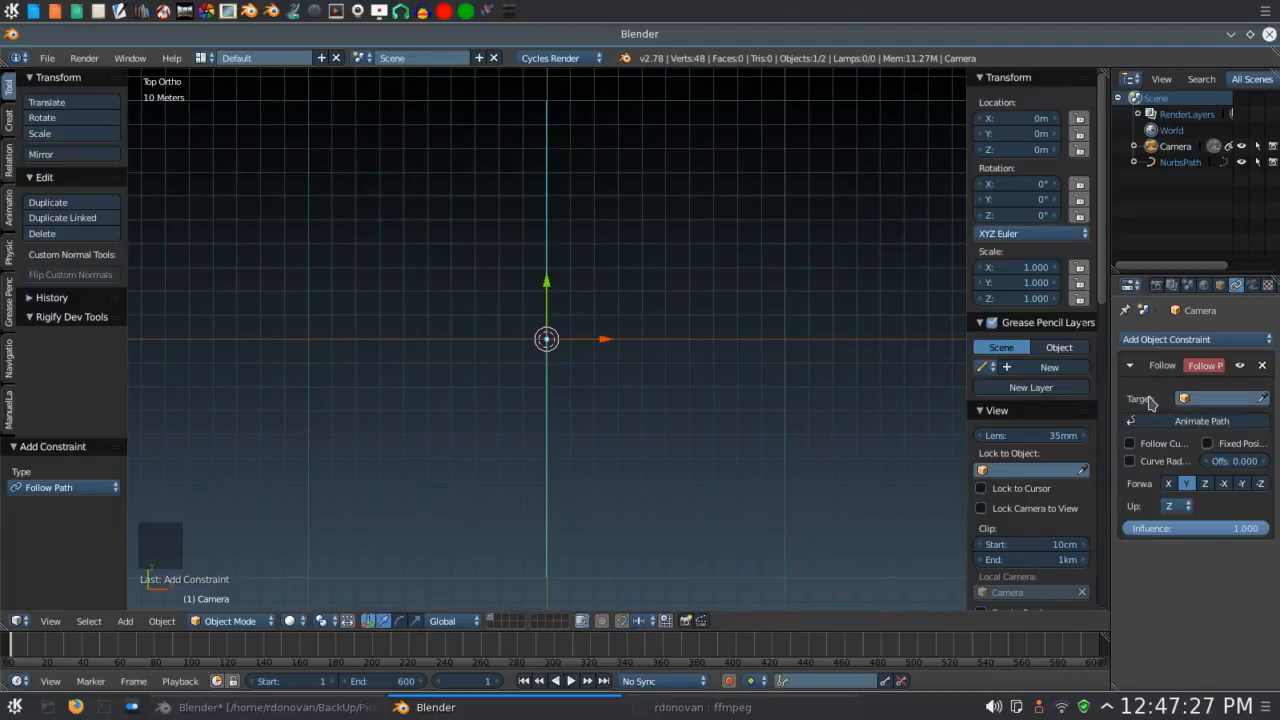
pyautogui.click(1204, 399)
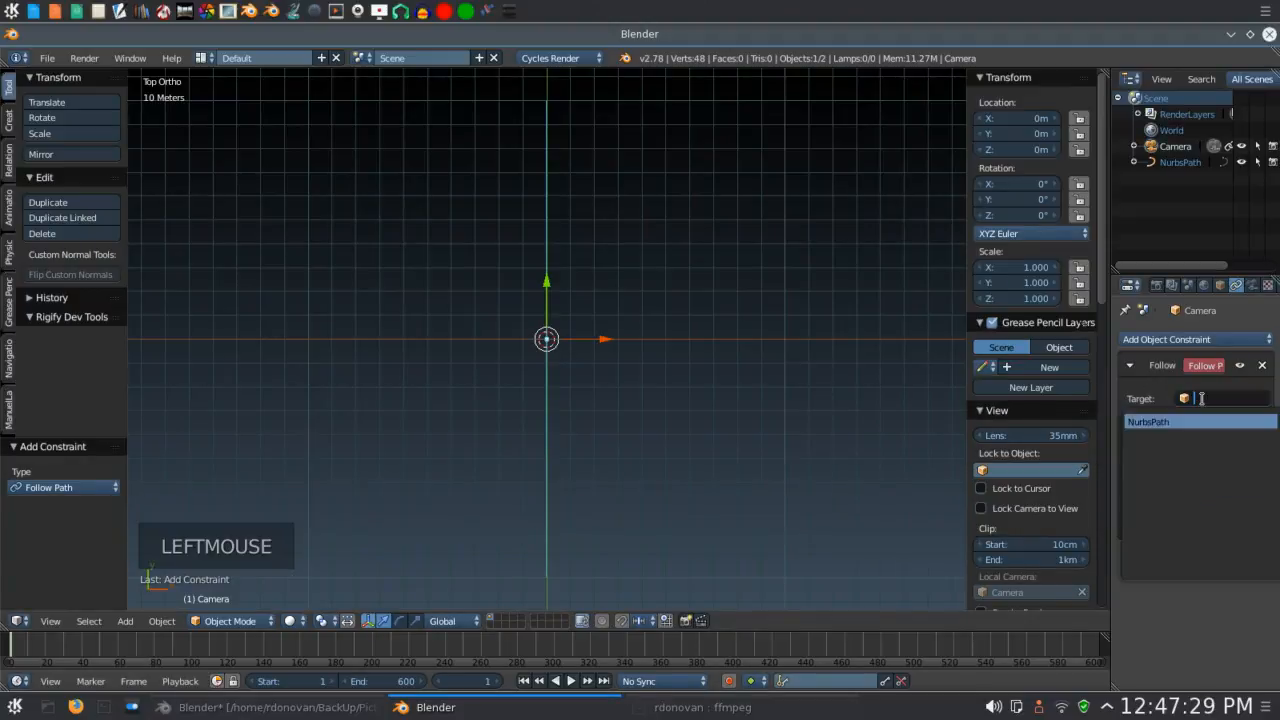
pyautogui.click(1153, 421)
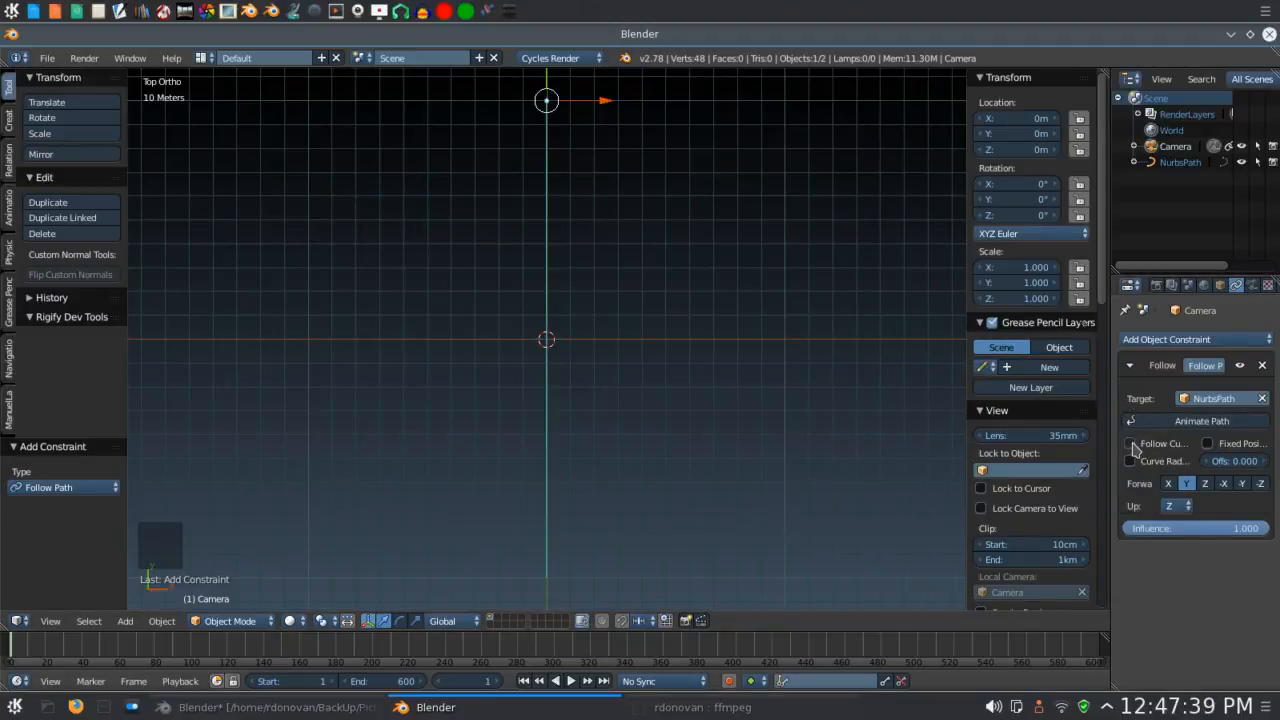
# Enable Follow Curve on the camera's constraint with X as the up axis, and animate the path.
pyautogui.keyDown('shift'); pyautogui.moveTo(692, 270); pyautogui.dragTo(689, 517, button='middle'); pyautogui.keyUp('shift')
pyautogui.scroll(11, 700, 480)
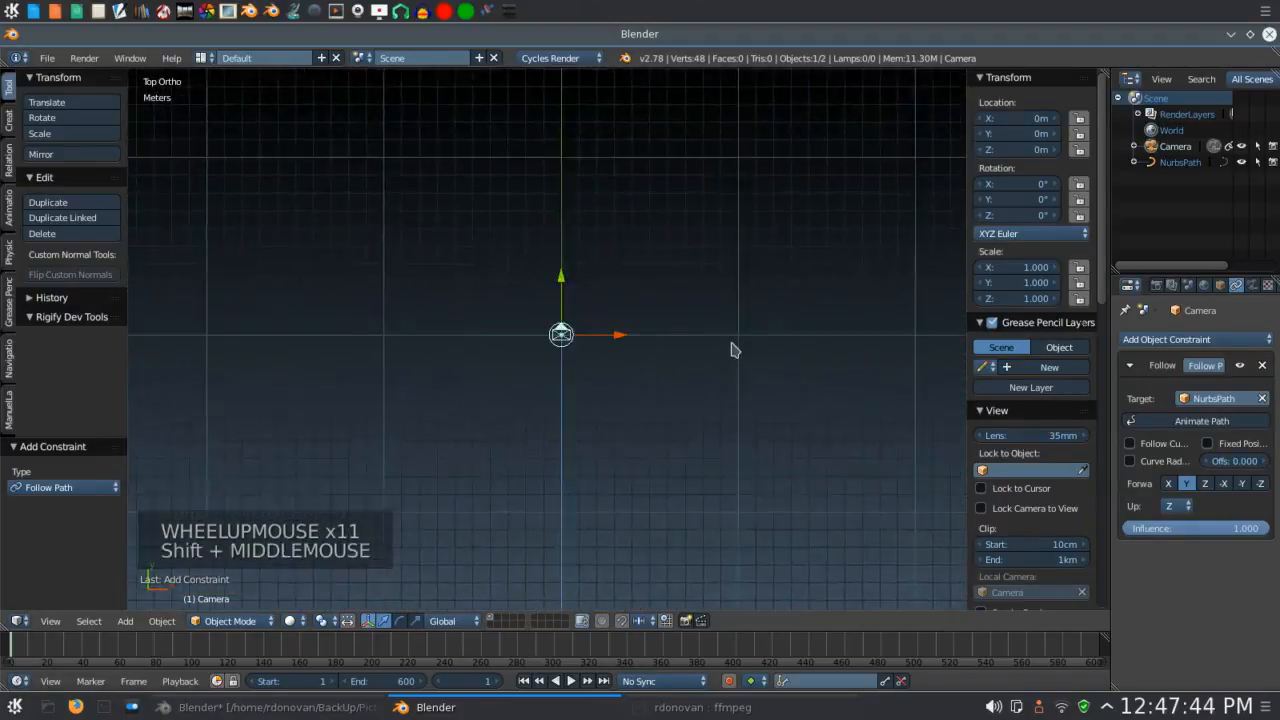
pyautogui.scroll(3, 733, 349)
pyautogui.press('KP_3')
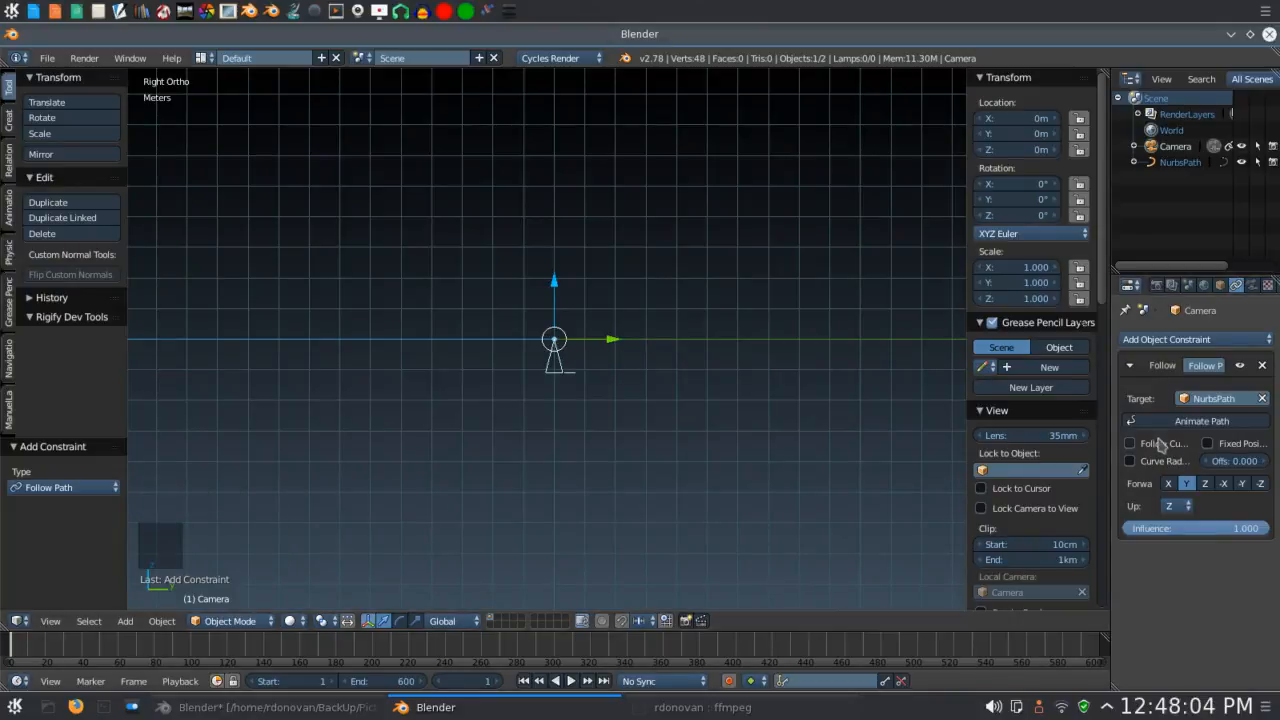
pyautogui.click(1129, 444)
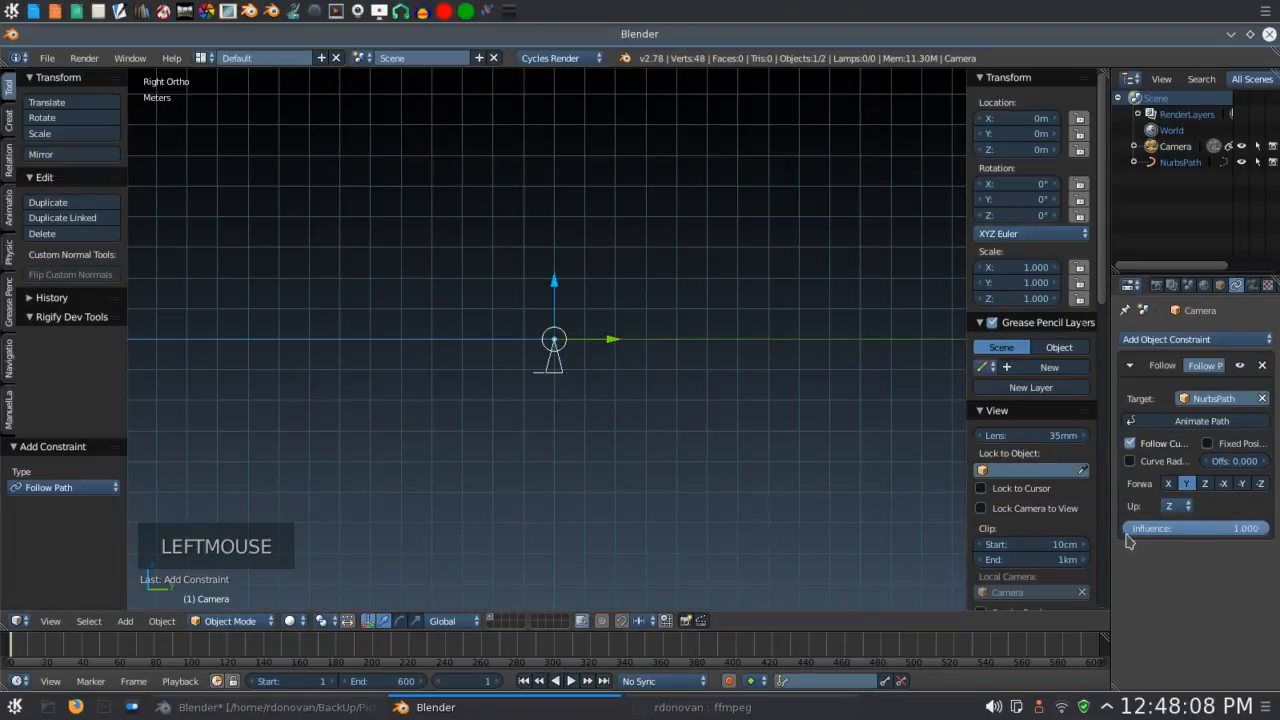
pyautogui.click(1177, 507)
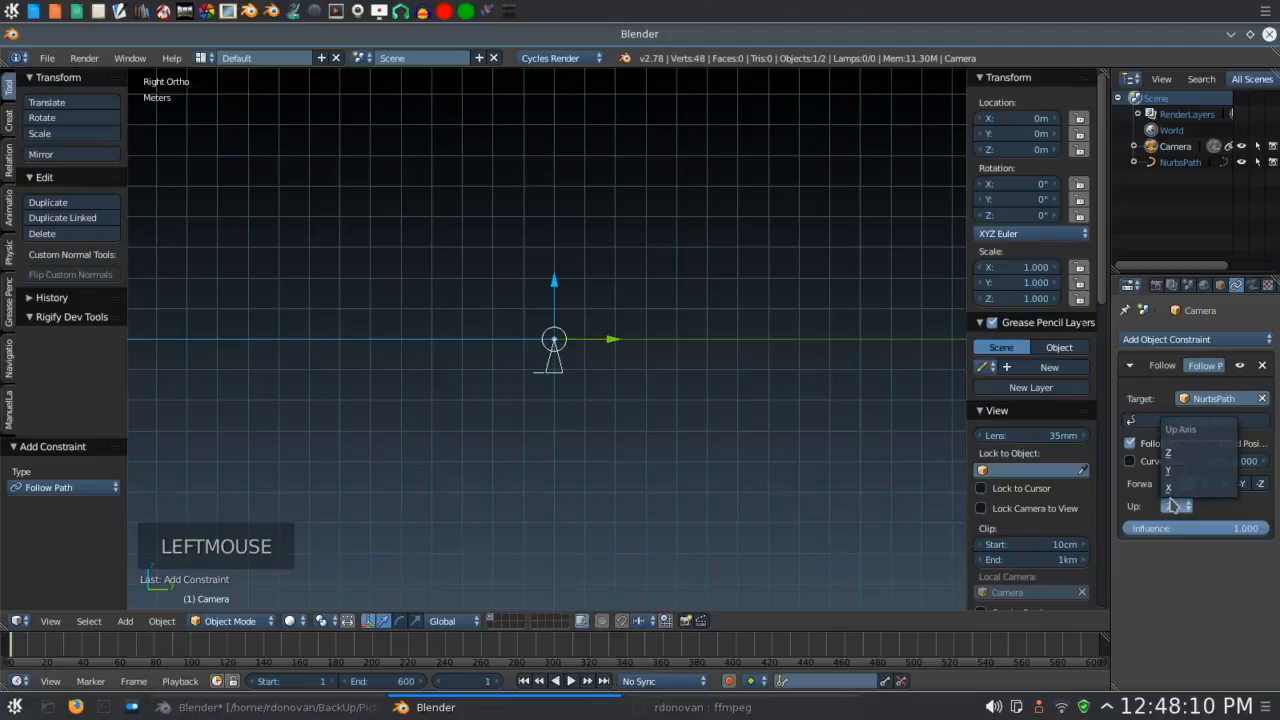
pyautogui.click(1172, 488)
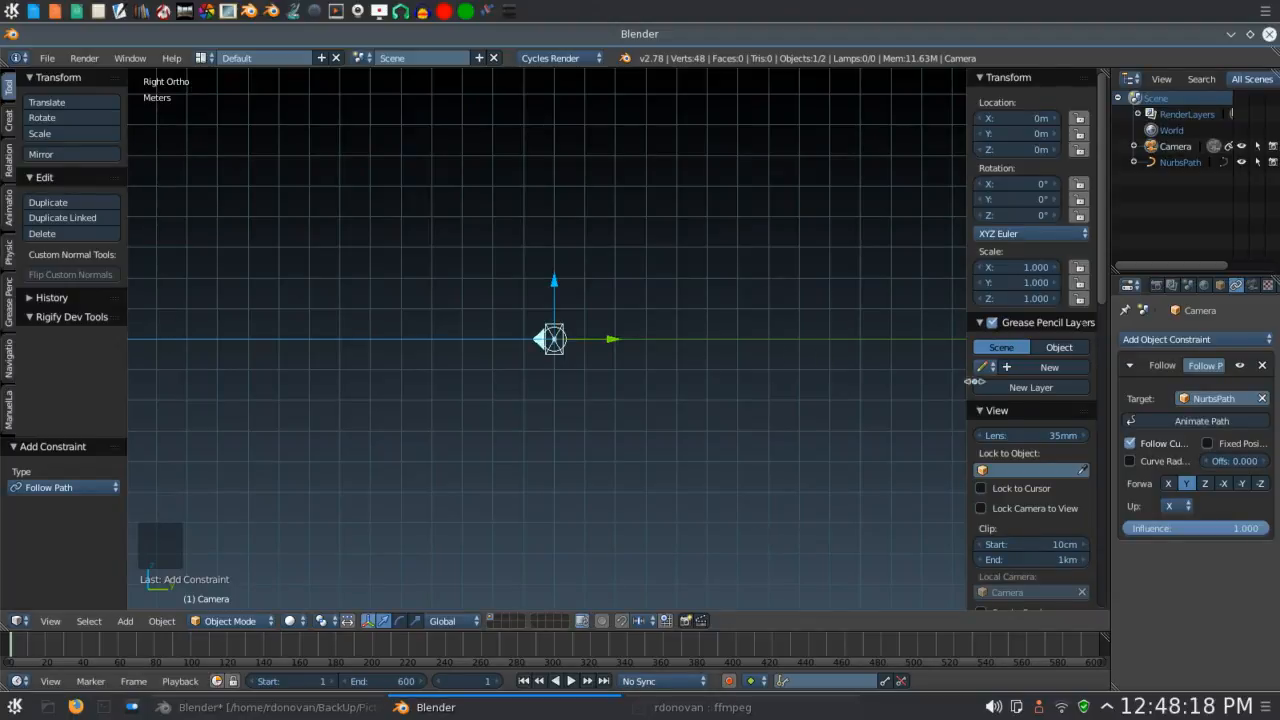
pyautogui.click(1179, 421)
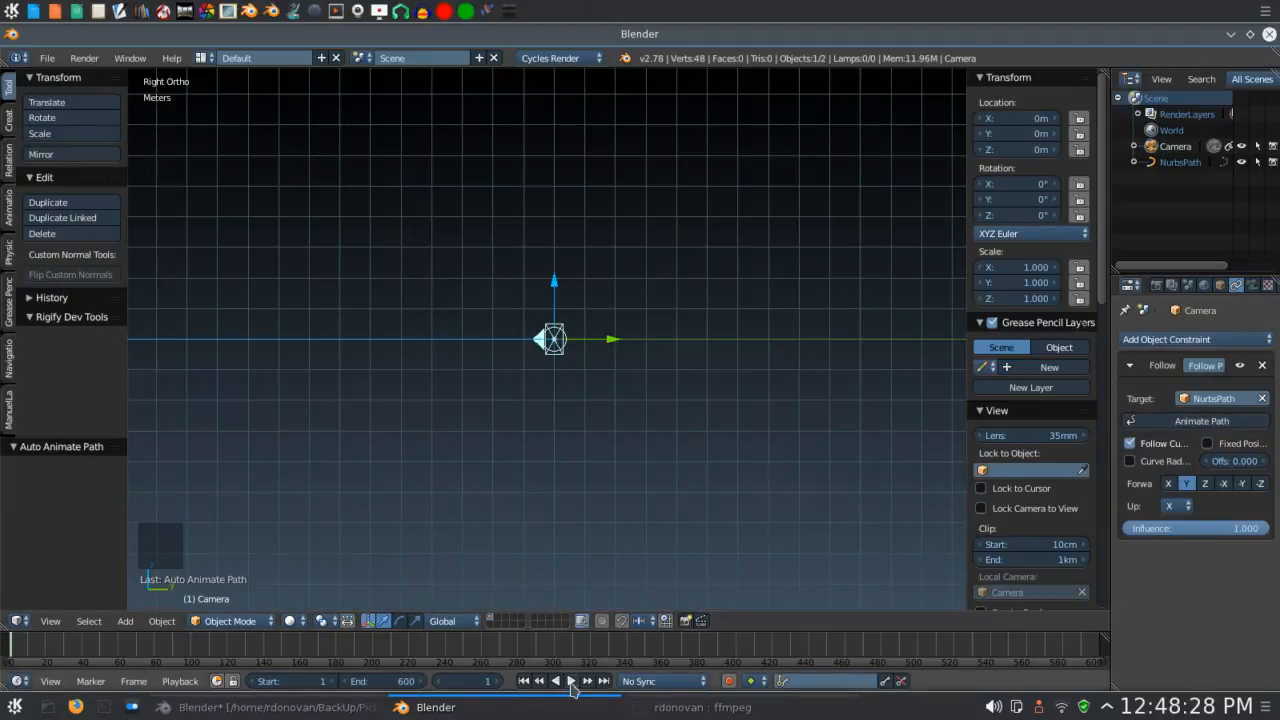
# Play the animation in the right side view to check the camera's travel along the whole path, and return to frame 1.
pyautogui.scroll(-9, 603, 414)
pyautogui.keyDown('shift'); pyautogui.moveTo(549, 488); pyautogui.dragTo(849, 483, button='middle'); pyautogui.keyUp('shift')
pyautogui.scroll(-2, 674, 469)
pyautogui.keyDown('shift'); pyautogui.moveTo(674, 469); pyautogui.dragTo(789, 474, button='middle'); pyautogui.keyUp('shift')
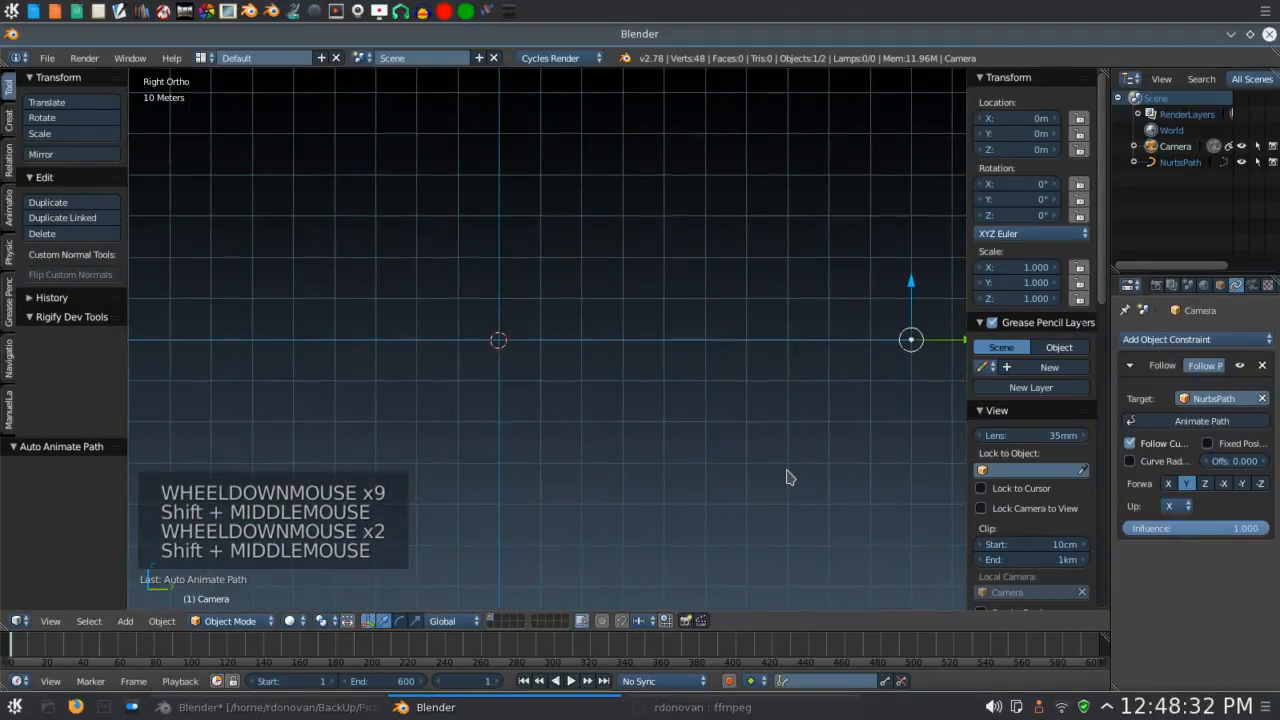
pyautogui.scroll(-2, 674, 449)
pyautogui.moveTo(674, 449)
pyautogui.keyDown('shift'); pyautogui.mouseDown(button='middle')
pyautogui.moveTo(726, 460)
pyautogui.moveTo(694, 452)
pyautogui.mouseUp(button='middle'); pyautogui.keyUp('shift')
pyautogui.keyDown('shift'); pyautogui.scroll(-1, 722, 452); pyautogui.keyUp('shift')
pyautogui.scroll(2, 720, 450)
pyautogui.scroll(1, 694, 452)
pyautogui.scroll(-2, 694, 452)
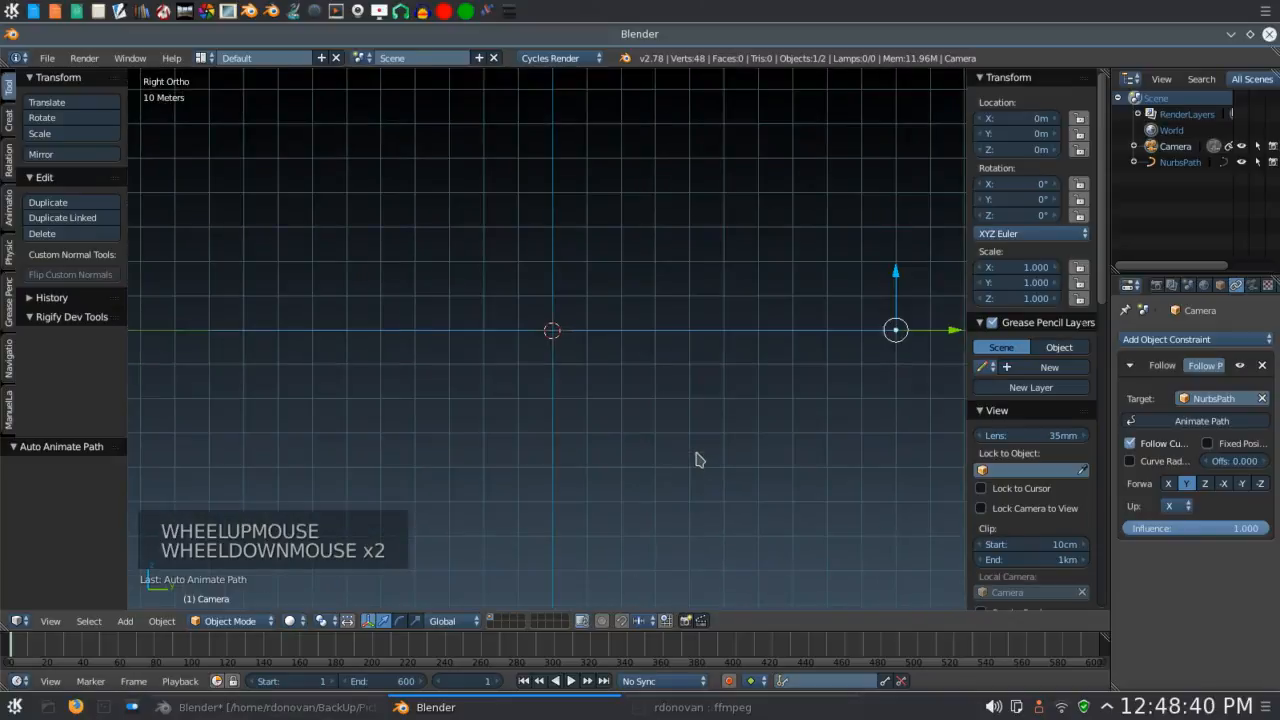
pyautogui.click(571, 681)
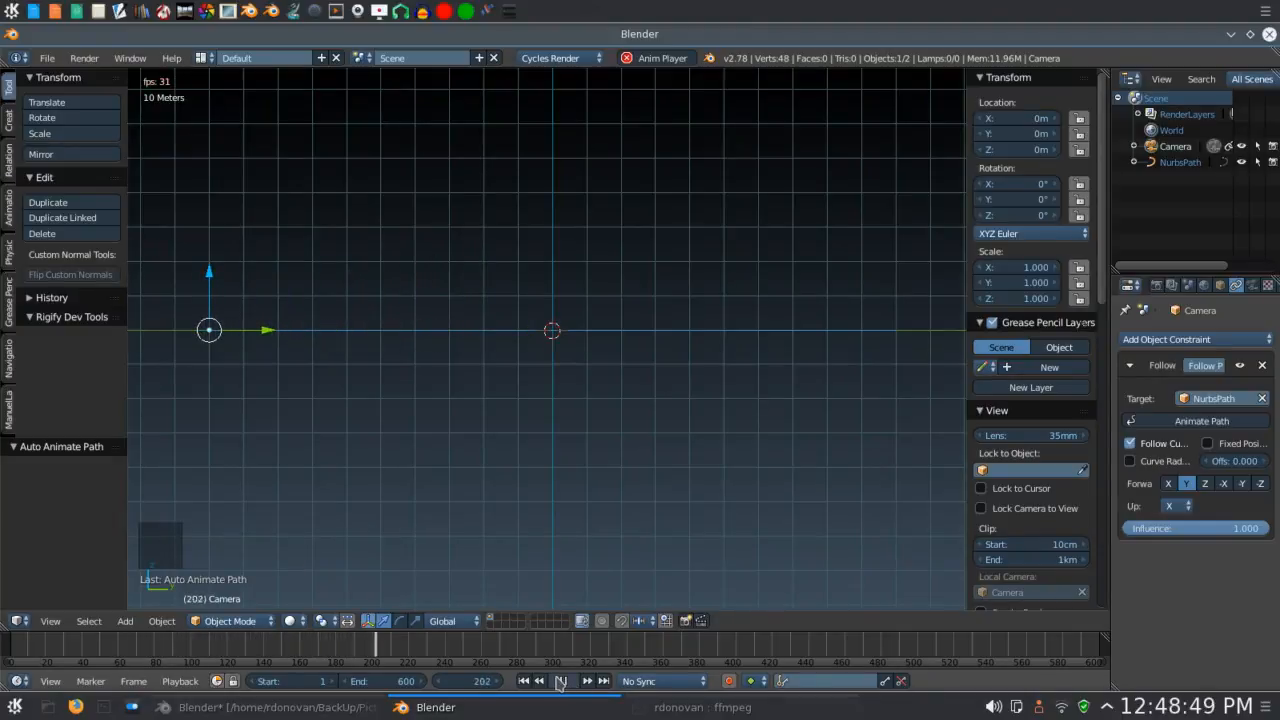
pyautogui.click(564, 686)
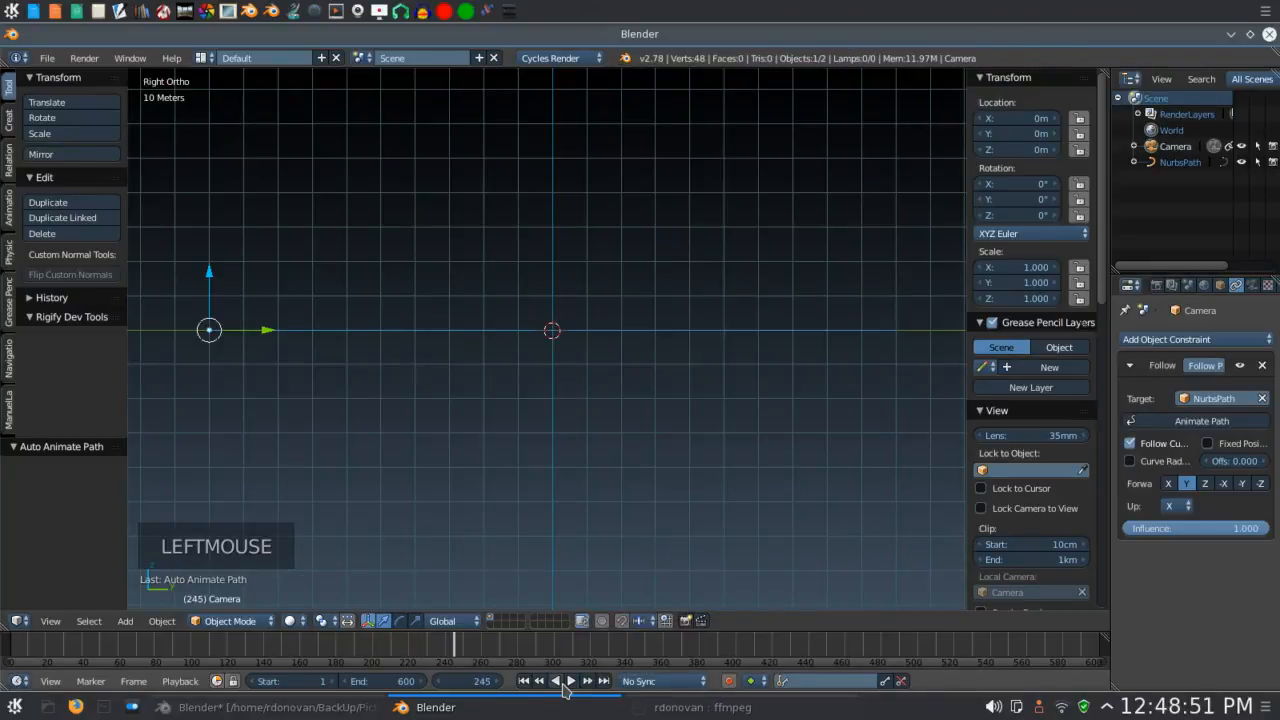
pyautogui.doubleClick(472, 681)
pyautogui.press('Return')
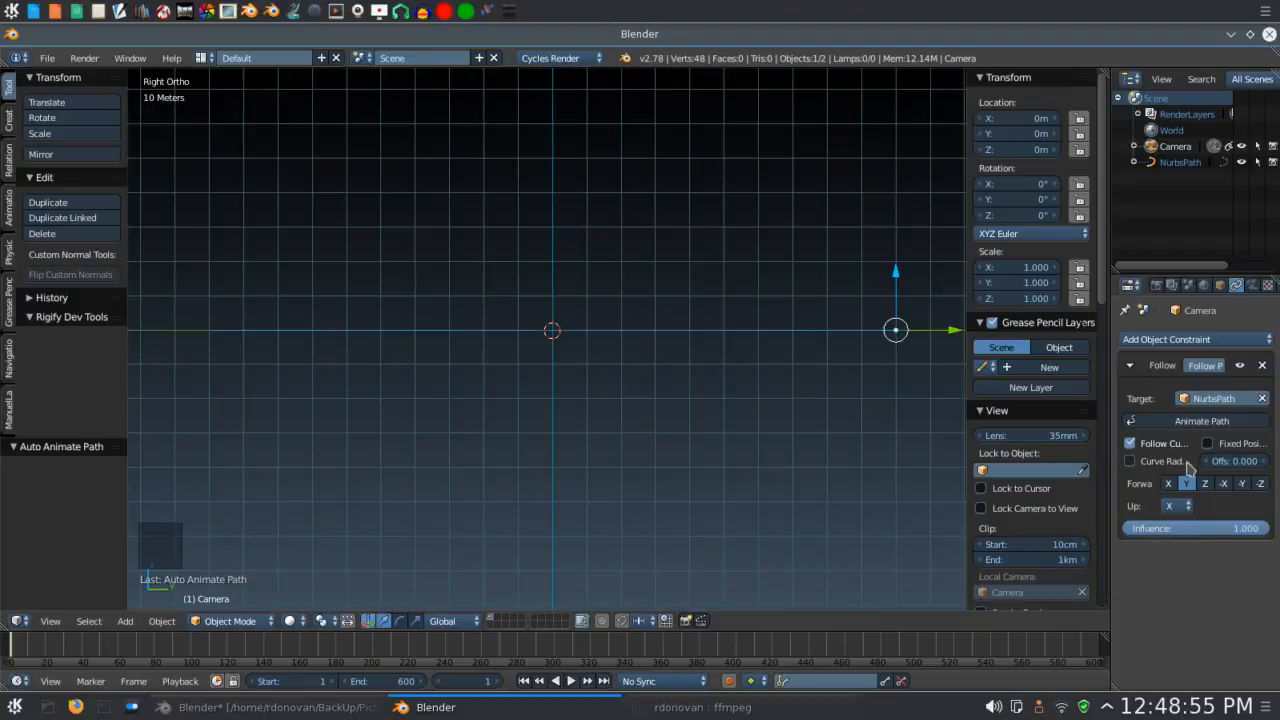
# Set the path animation of NurbsPath to 600 frames and reselect the camera.
pyautogui.click(1172, 163)
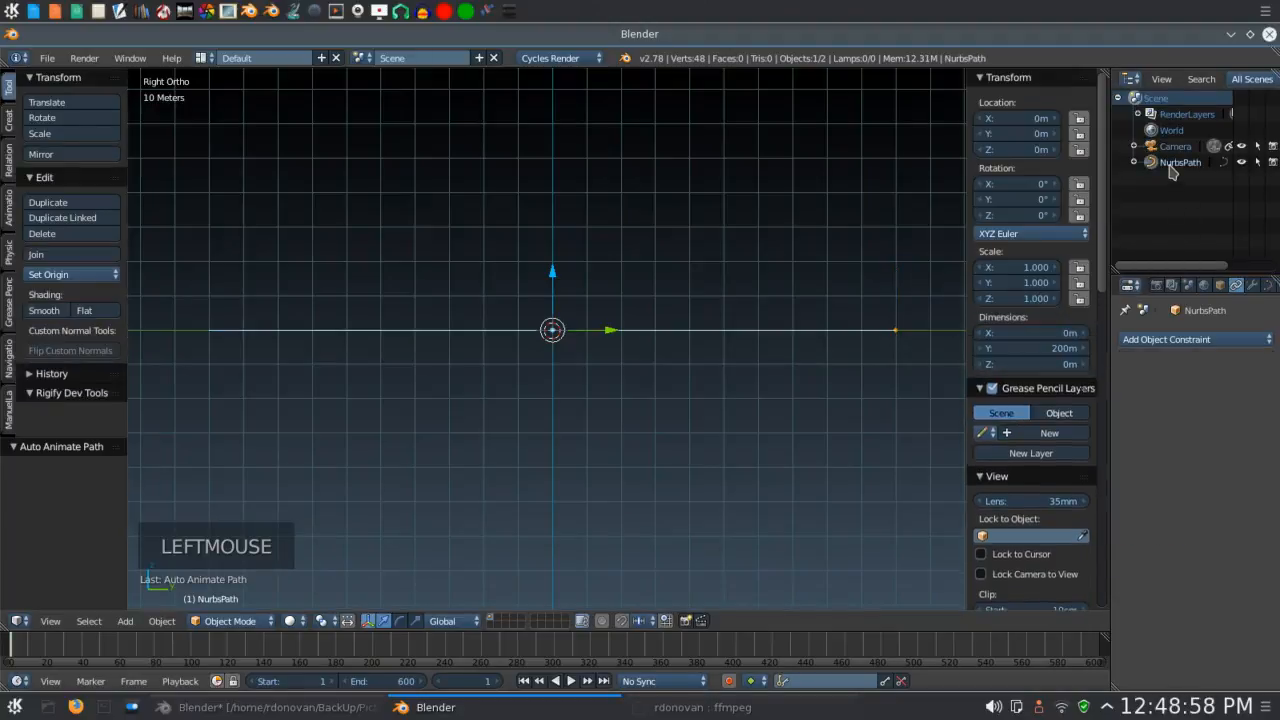
pyautogui.click(1268, 287)
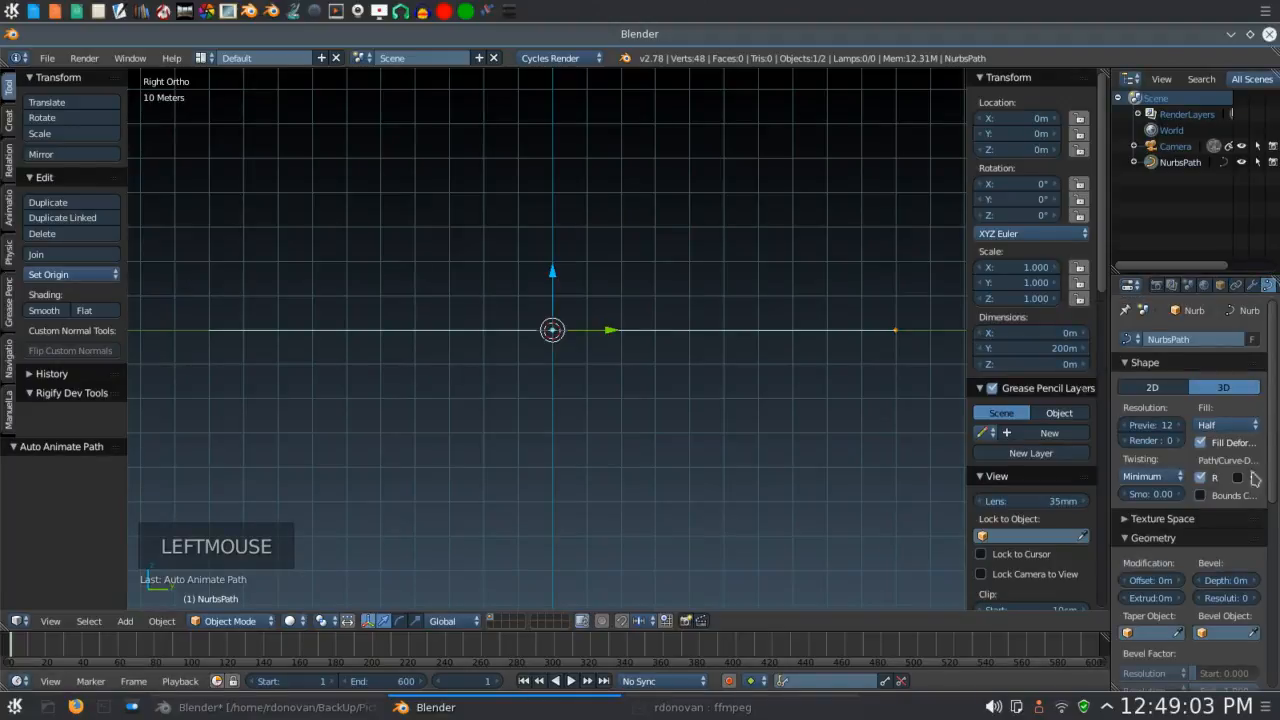
pyautogui.scroll(-2, 1184, 521)
pyautogui.scroll(-6, 1186, 521)
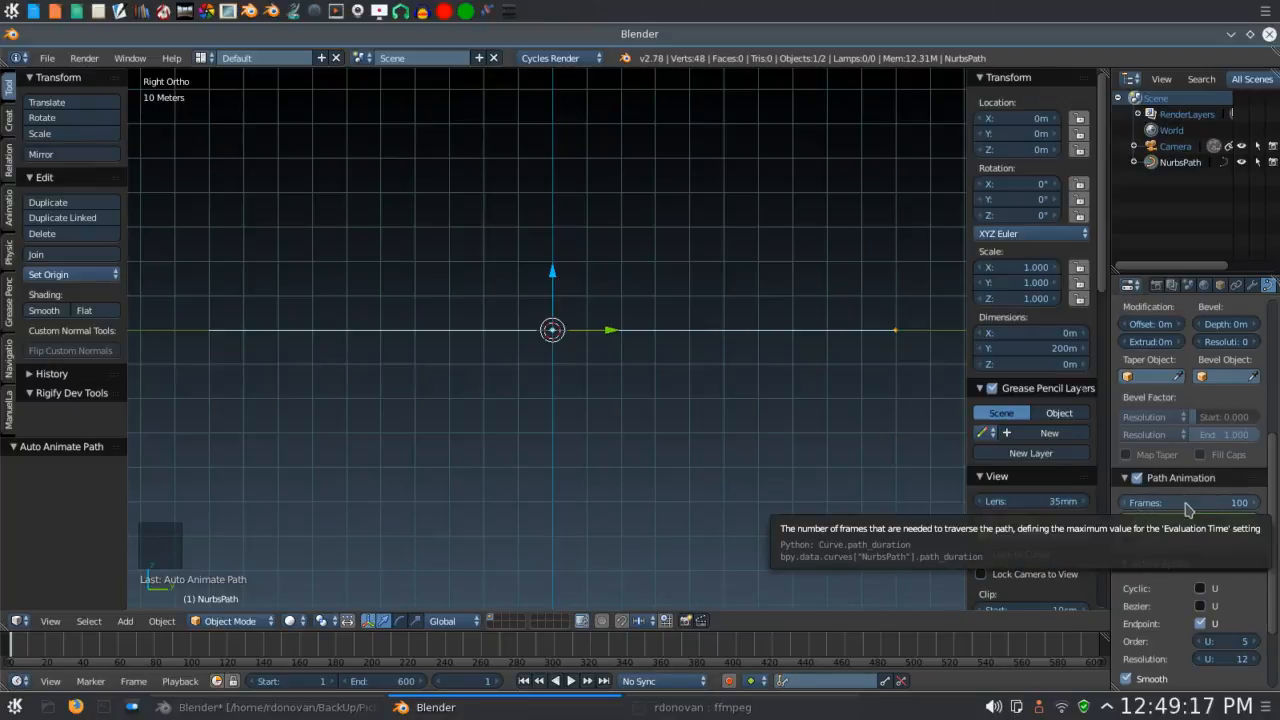
pyautogui.click(1185, 503)
pyautogui.write('600')
pyautogui.press('Return')
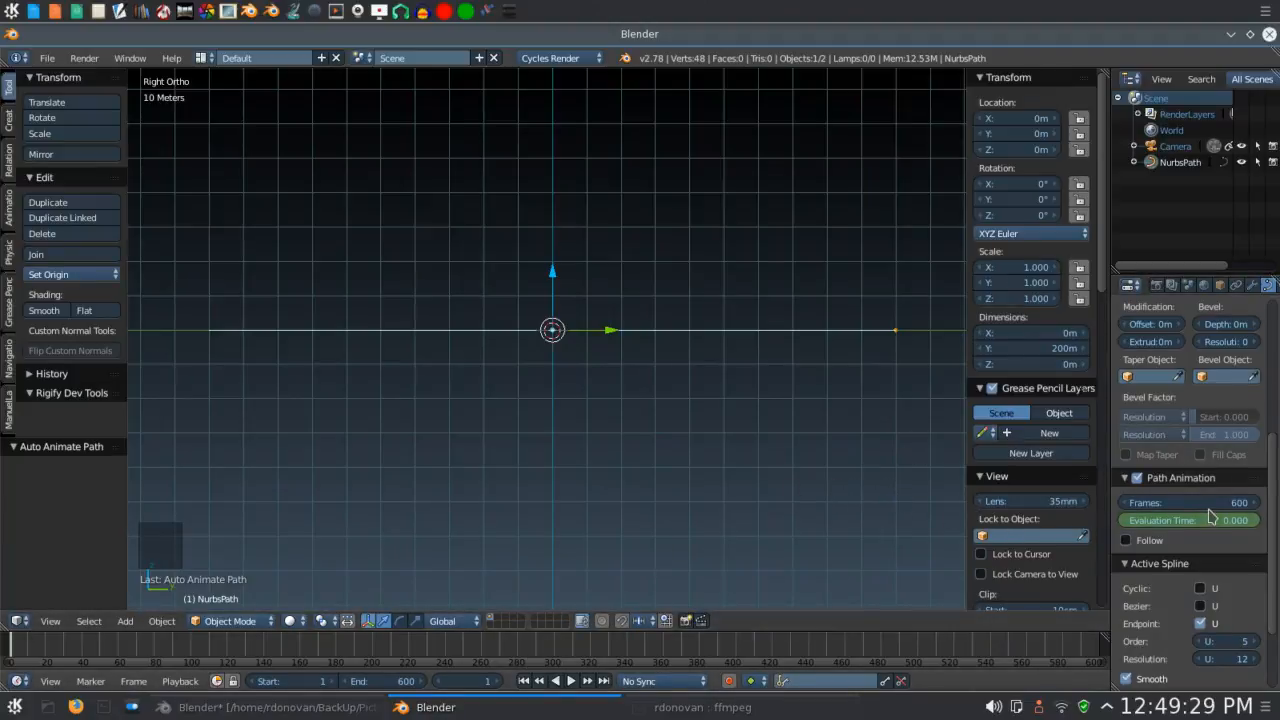
pyautogui.click(1175, 147)
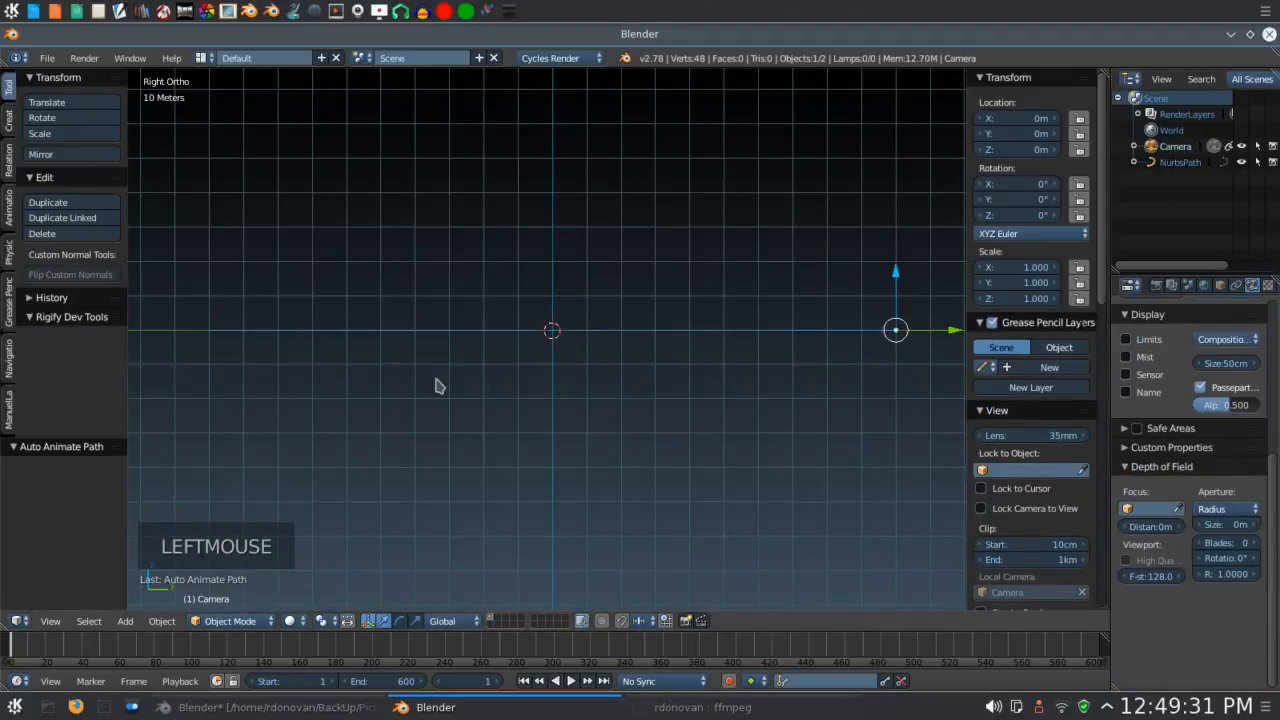
# Play the animation to check the camera's speed along the path over 600 frames, stop it and return to frame 1.
pyautogui.click(571, 682)
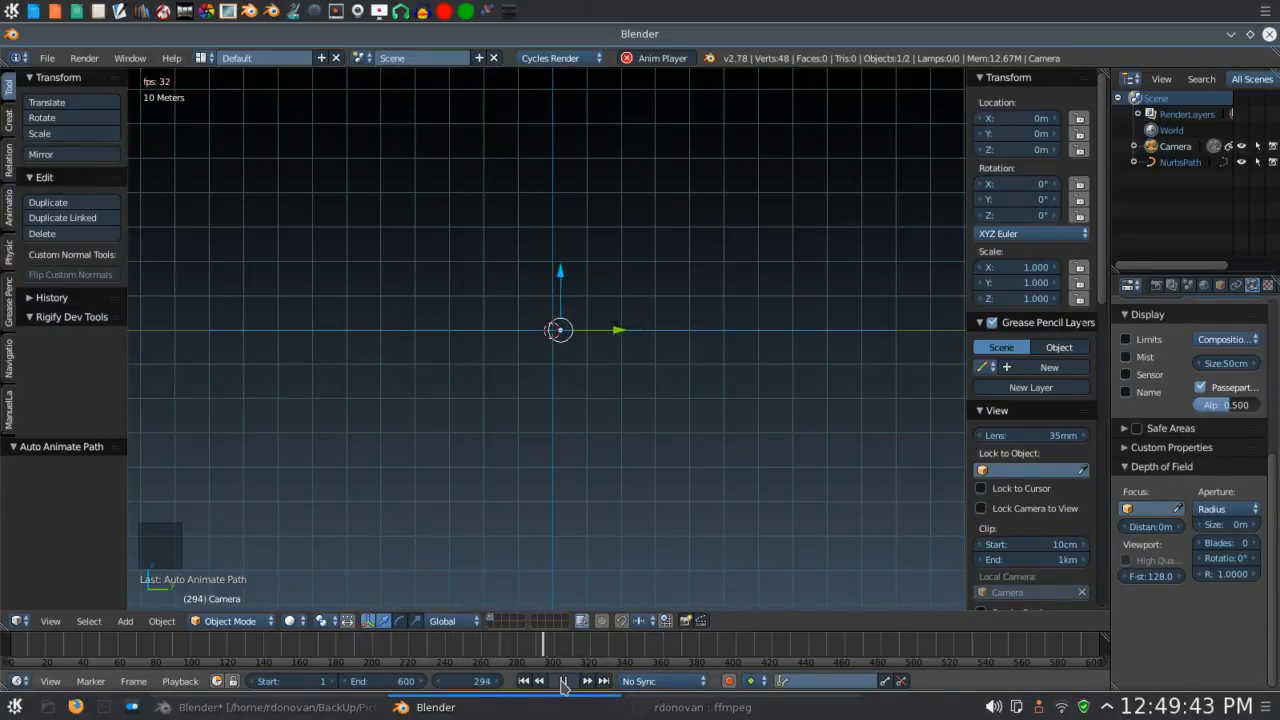
pyautogui.click(563, 683)
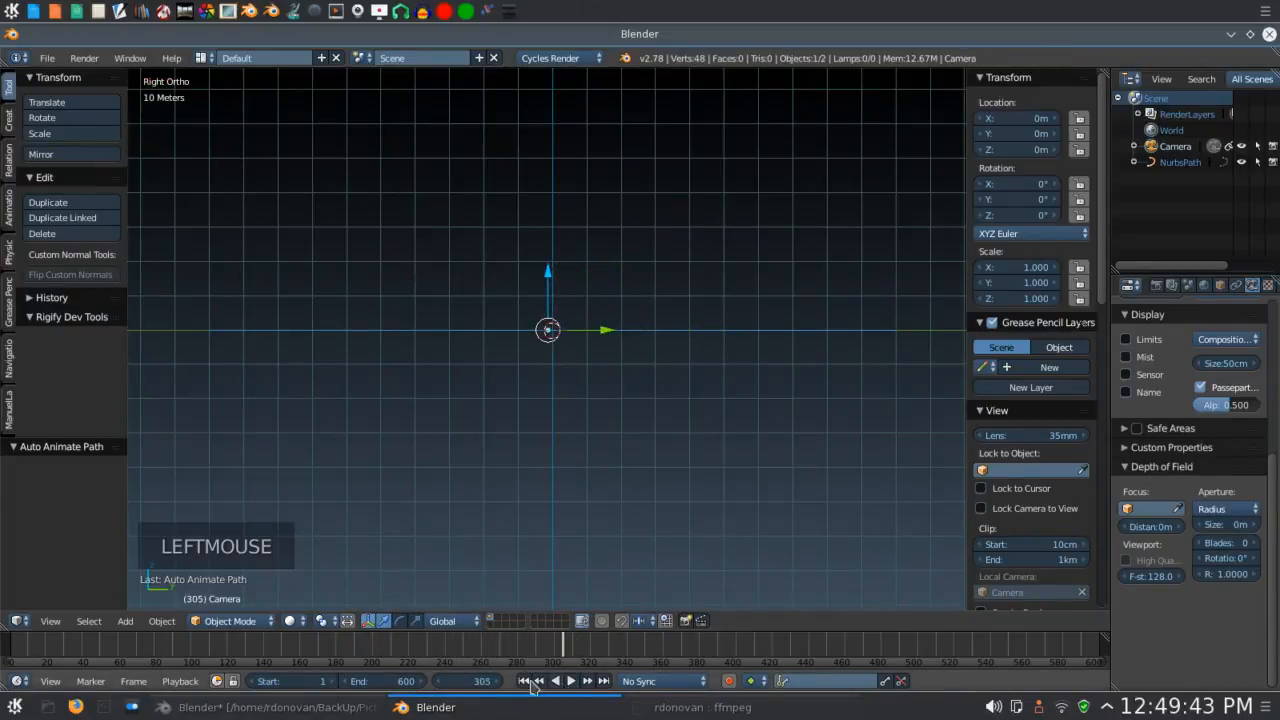
pyautogui.doubleClick(480, 681)
pyautogui.write('1')
pyautogui.press('Return')
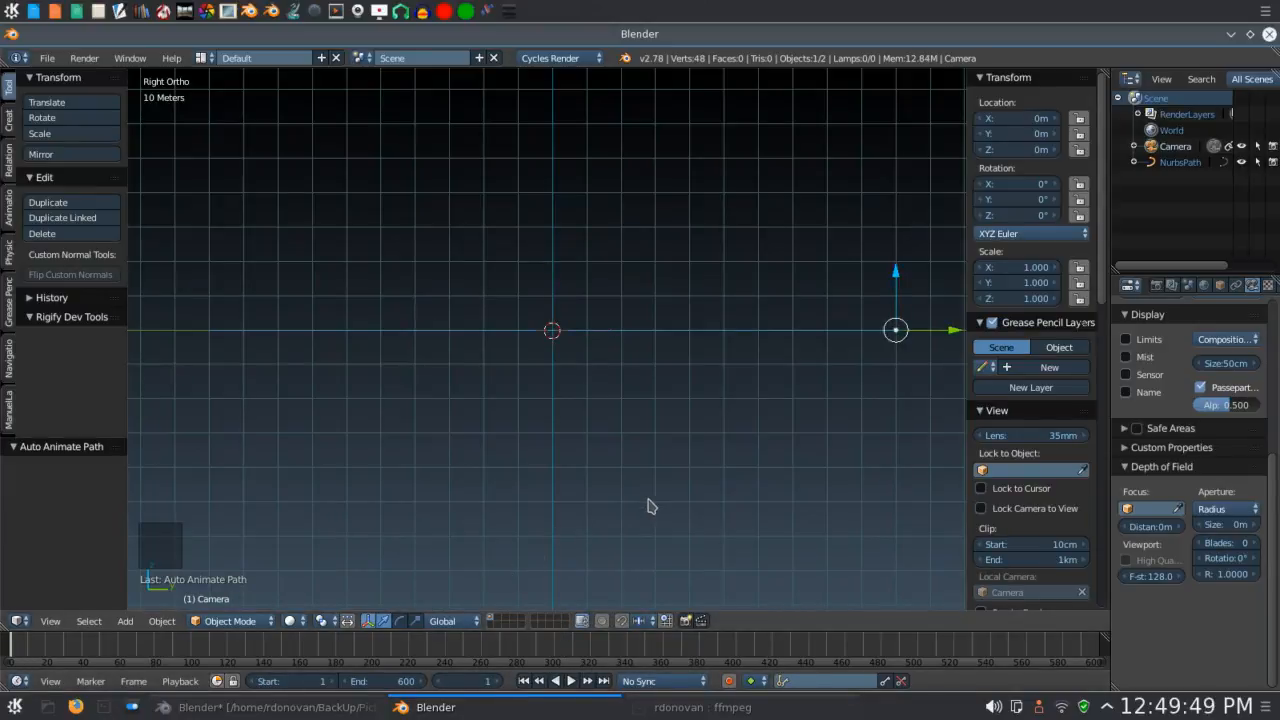
# In top view, append the object Altors-Armed from Ships-Of-The-Arrival-p6-pbrtests.blend in the ShipsOfTheArrival-p6-Animation folder.
pyautogui.press('KP_7')
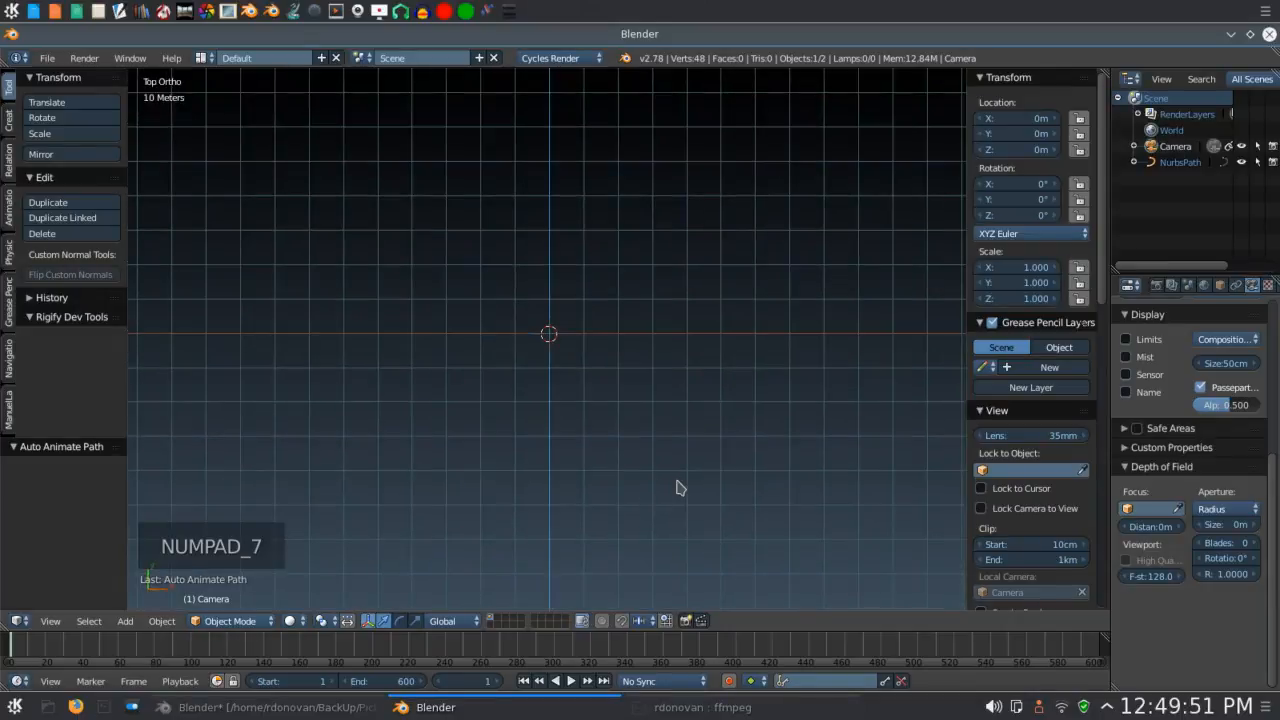
pyautogui.scroll(-3, 677, 487)
pyautogui.scroll(-1, 677, 437)
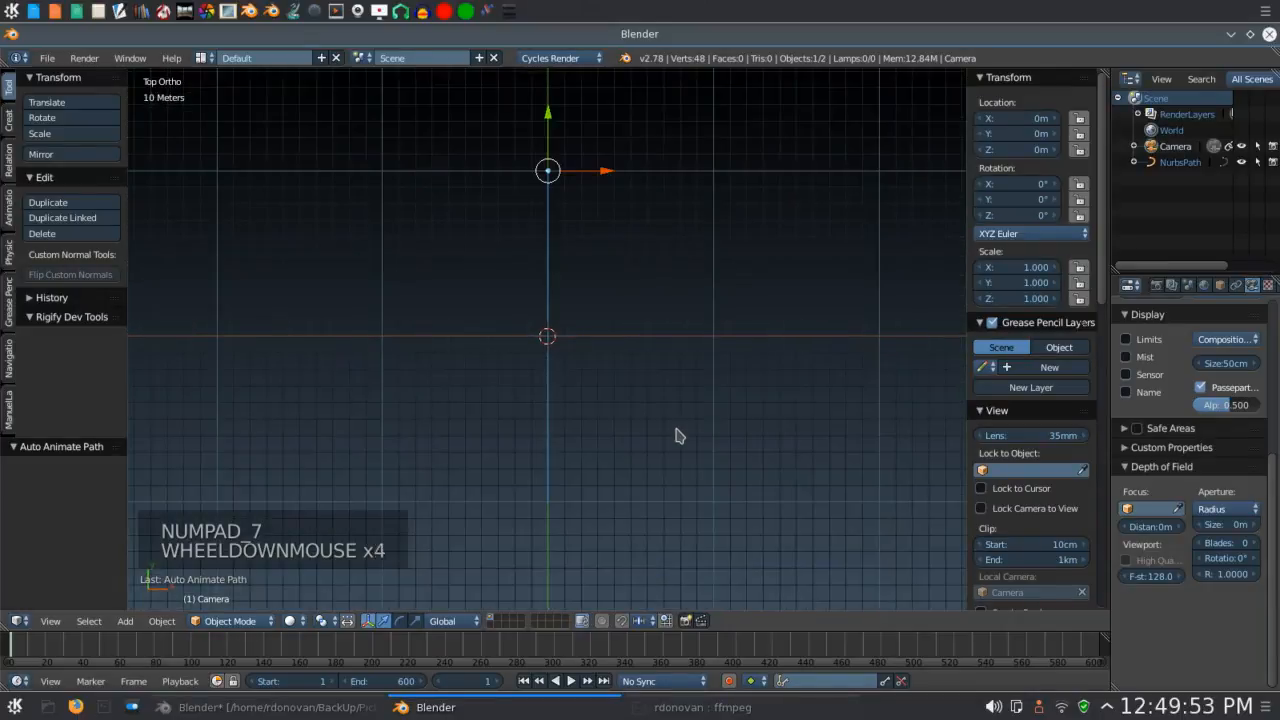
pyautogui.scroll(-1, 677, 436)
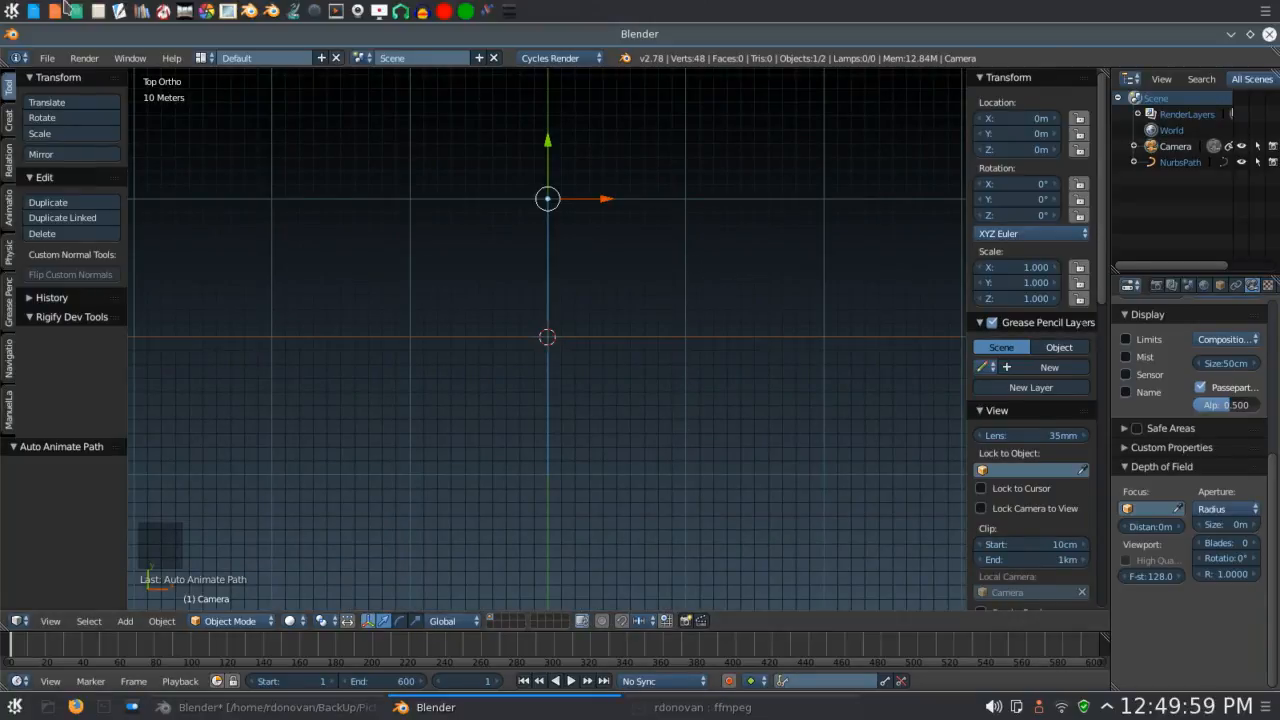
pyautogui.click(47, 58)
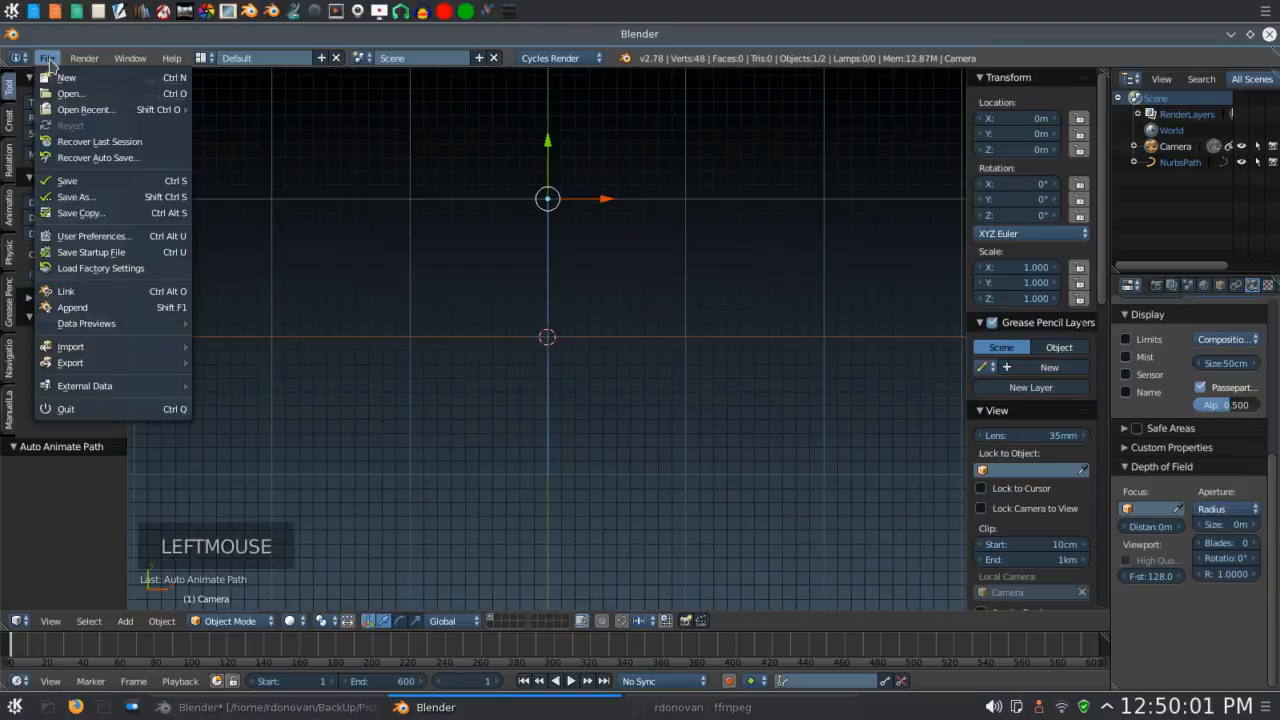
pyautogui.click(72, 307)
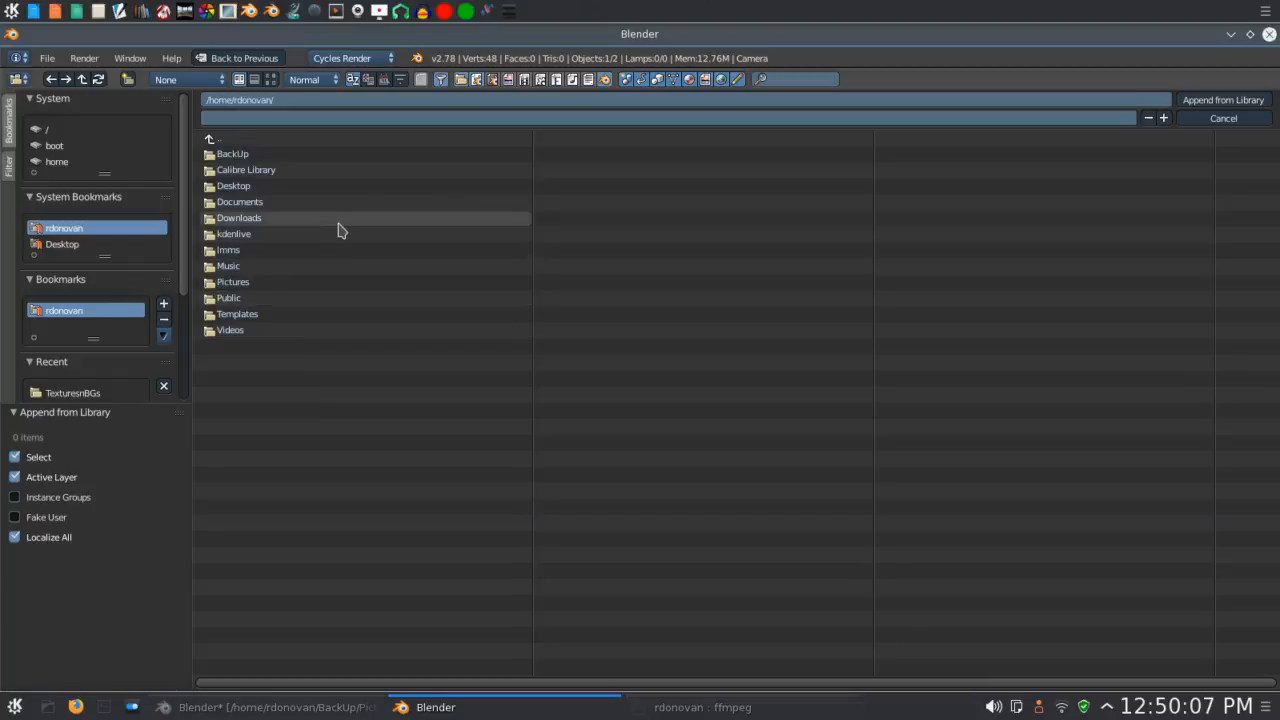
pyautogui.scroll(-3, 73, 320)
pyautogui.click(75, 314)
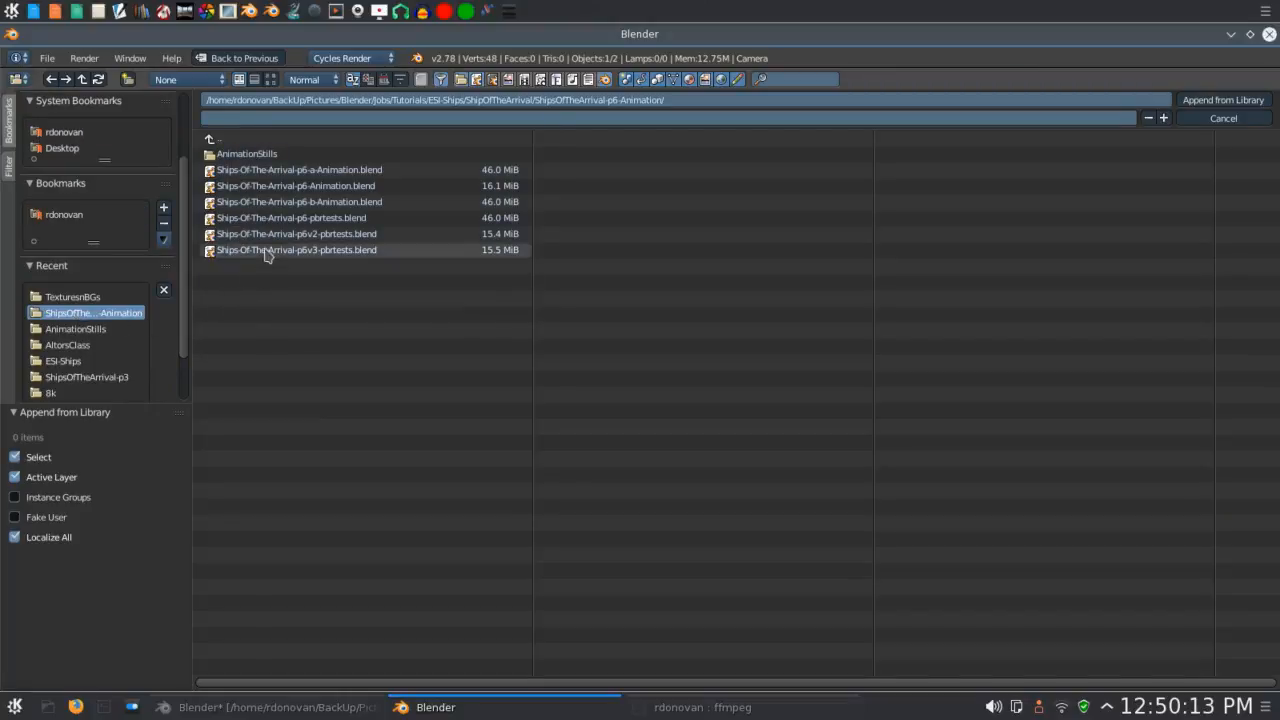
pyautogui.doubleClick(279, 219)
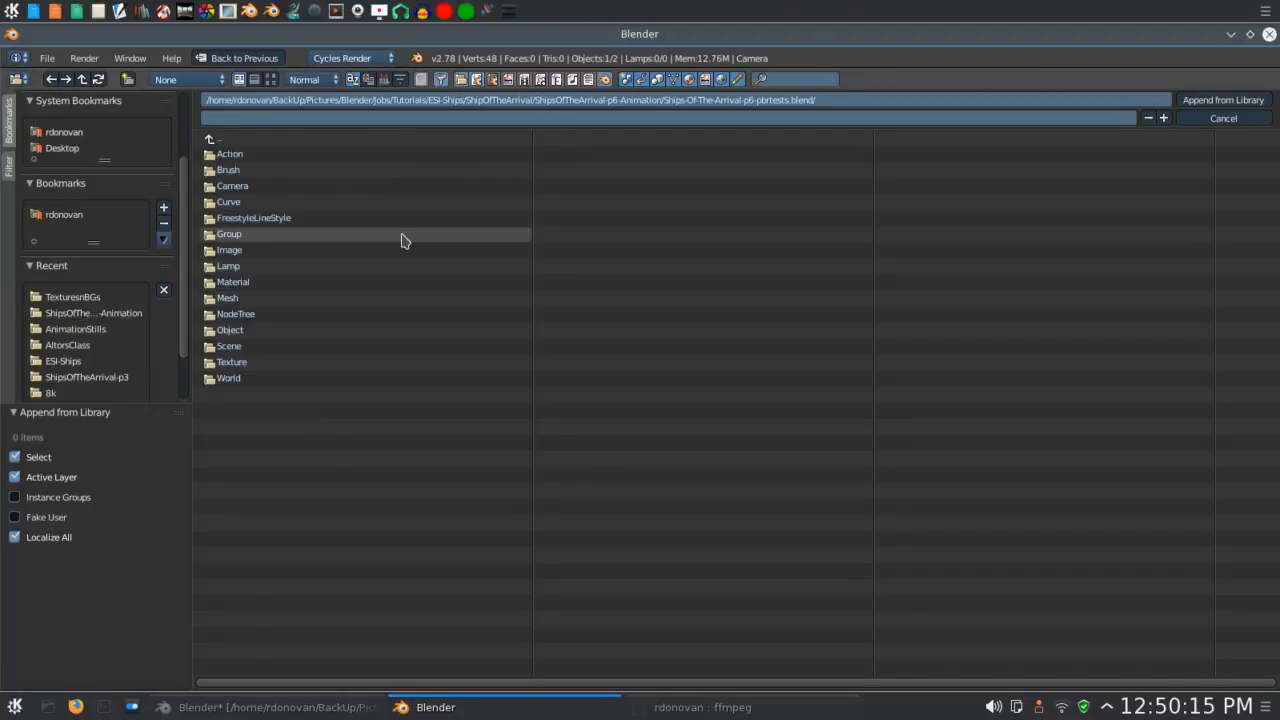
pyautogui.doubleClick(228, 332)
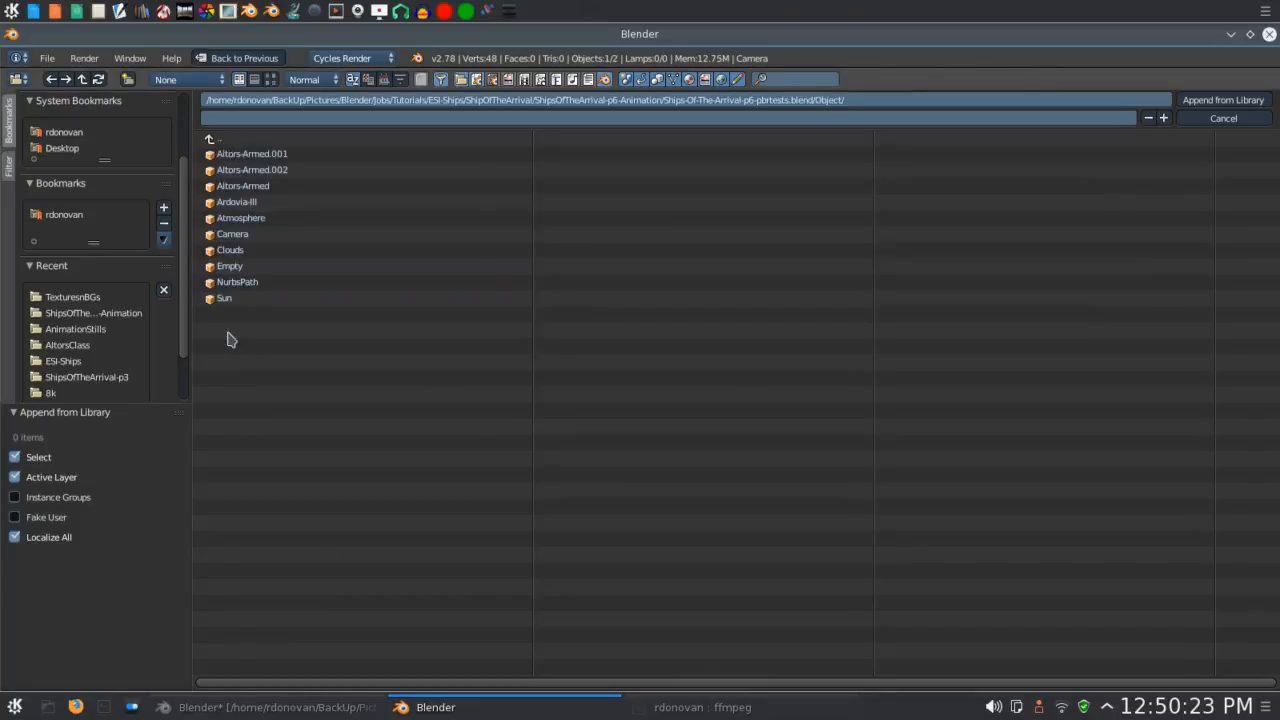
pyautogui.click(241, 190)
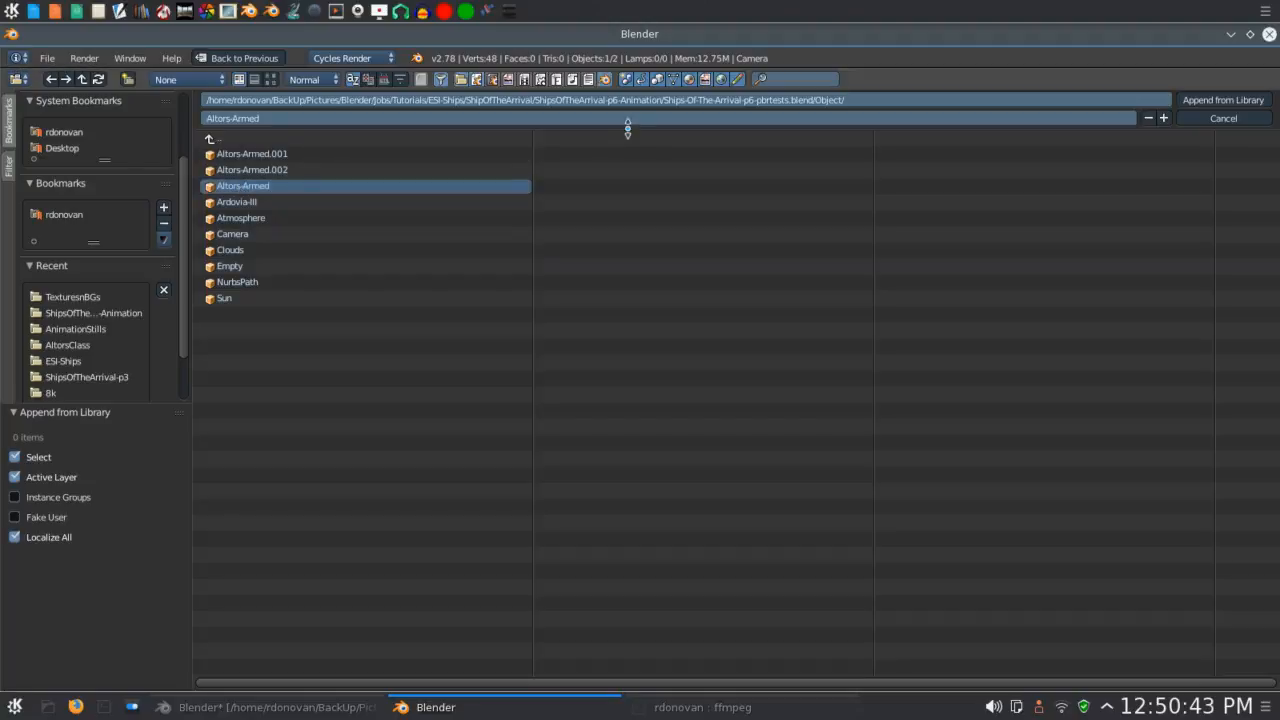
pyautogui.click(1225, 101)
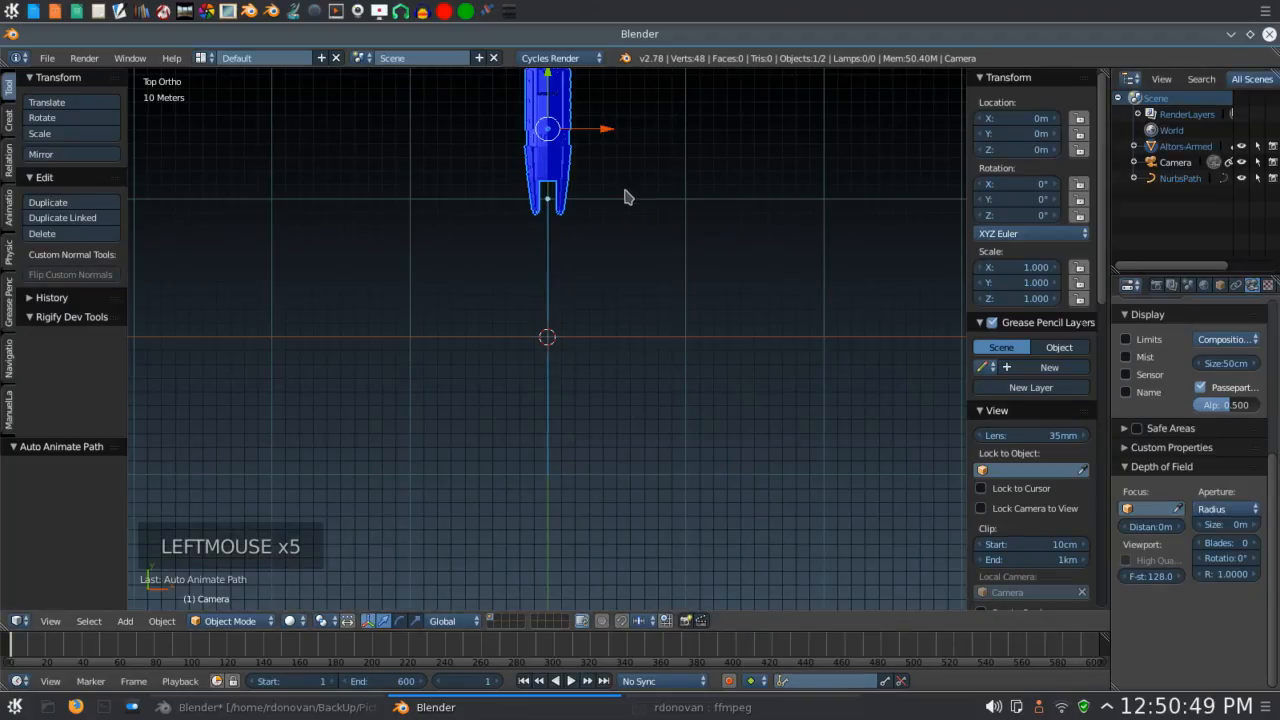
# Select the Altors-Armed ship and clear all keyframes from its location.
pyautogui.click(1180, 146)
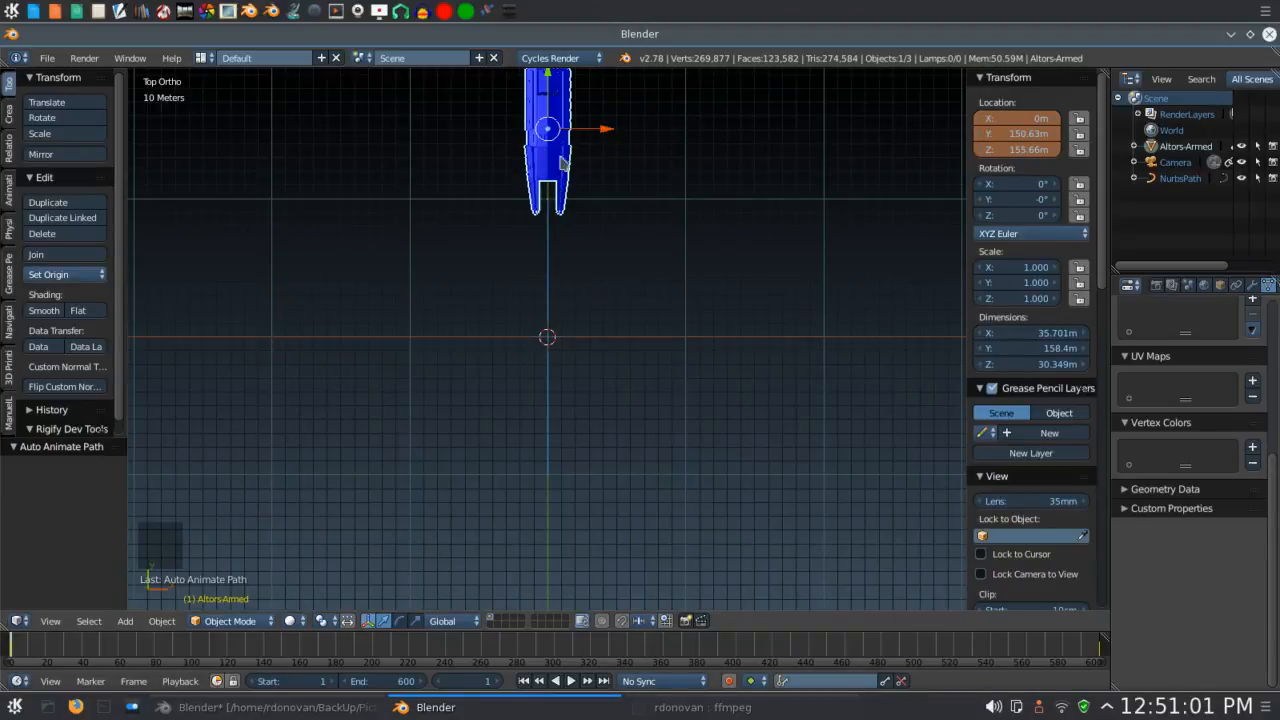
pyautogui.rightClick(1010, 120)
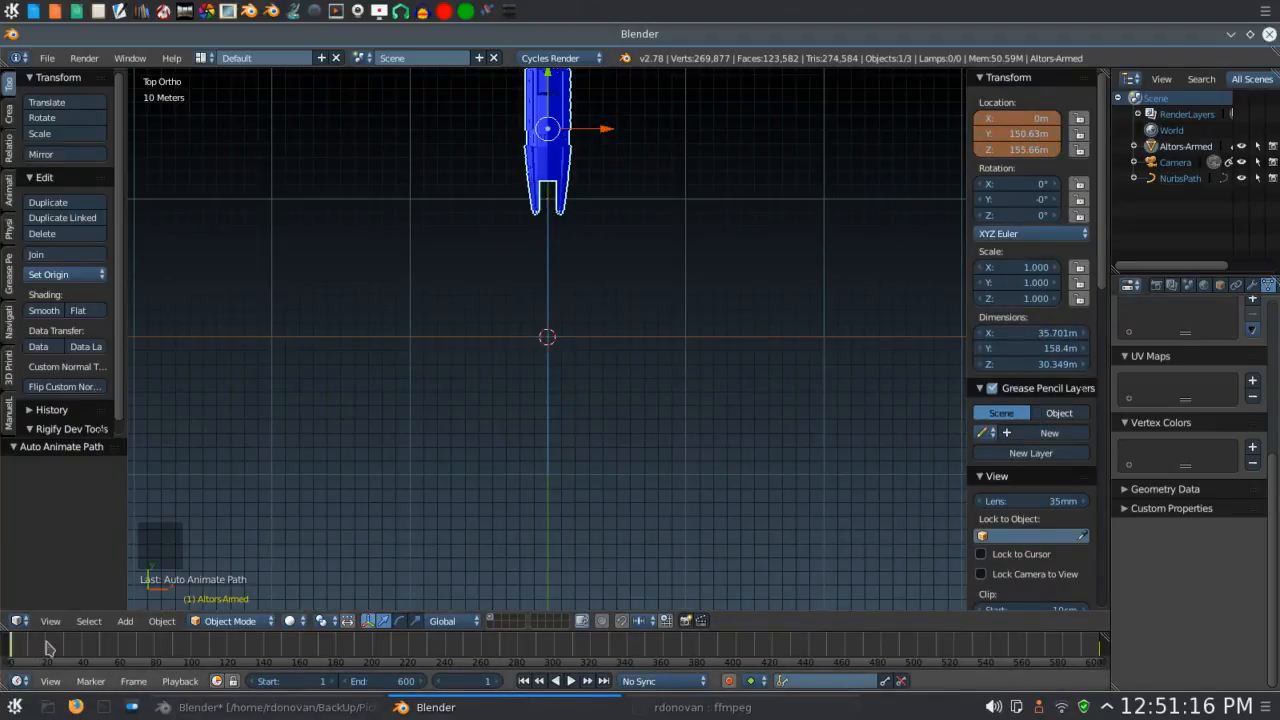
pyautogui.rightClick(1033, 134)
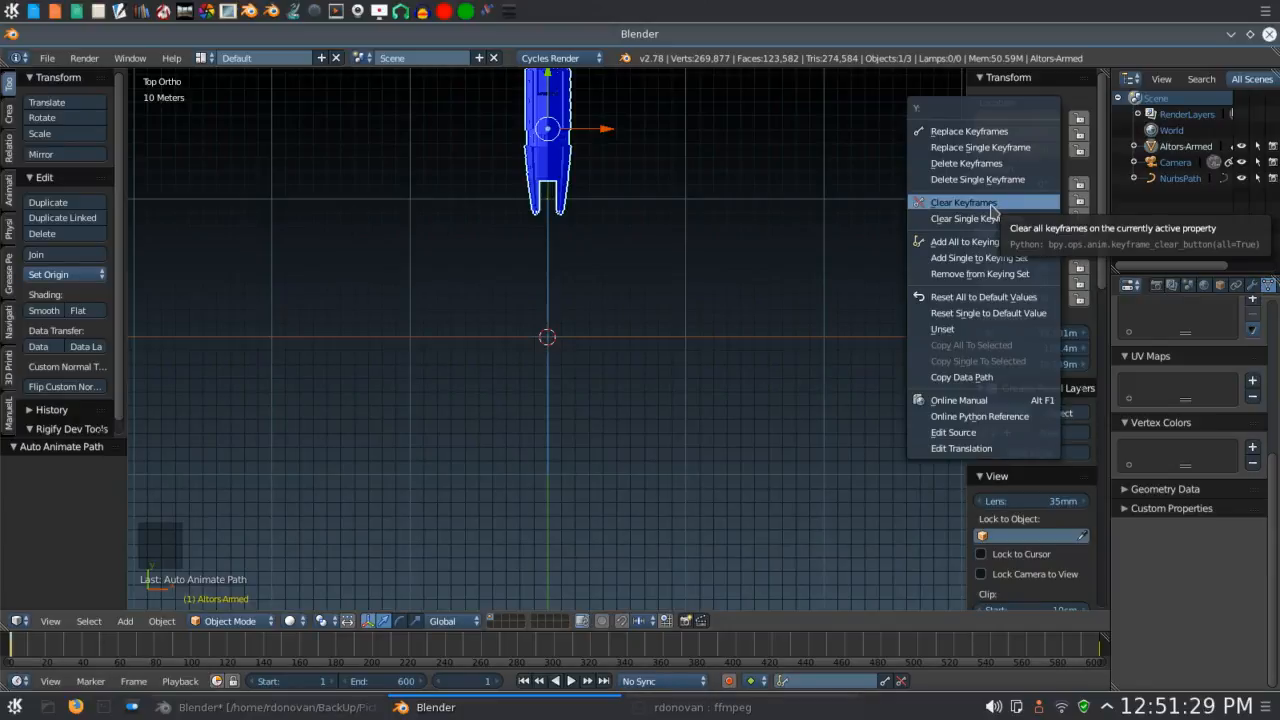
pyautogui.click(993, 204)
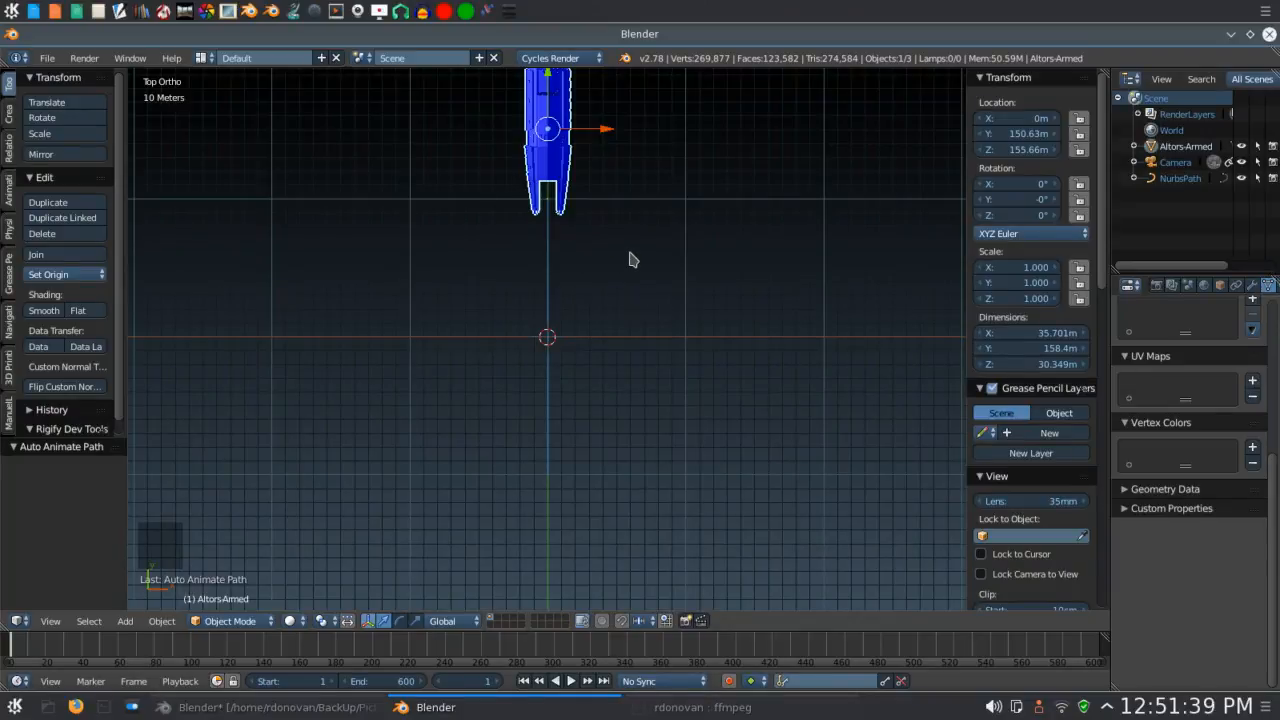
# Snap the Altors-Armed ship to the 3D cursor and rotate it 180° about the Z axis.
pyautogui.hotkey('shift', 's')
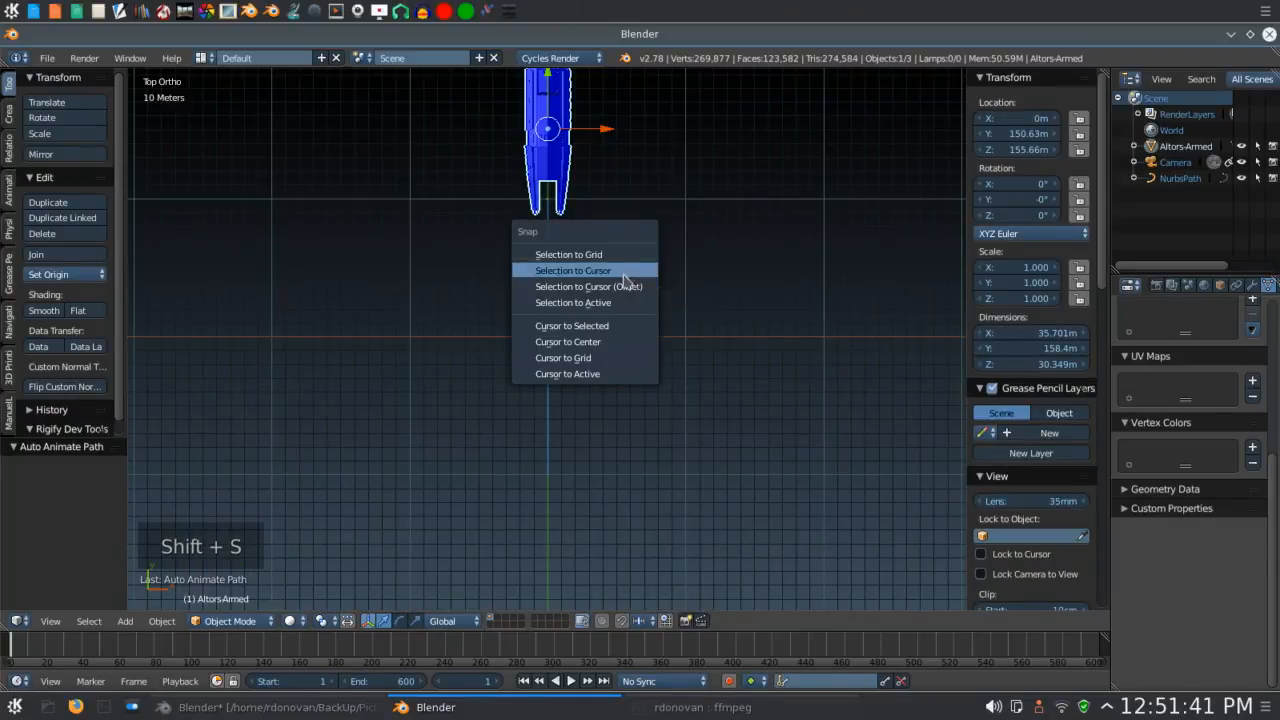
pyautogui.click(613, 271)
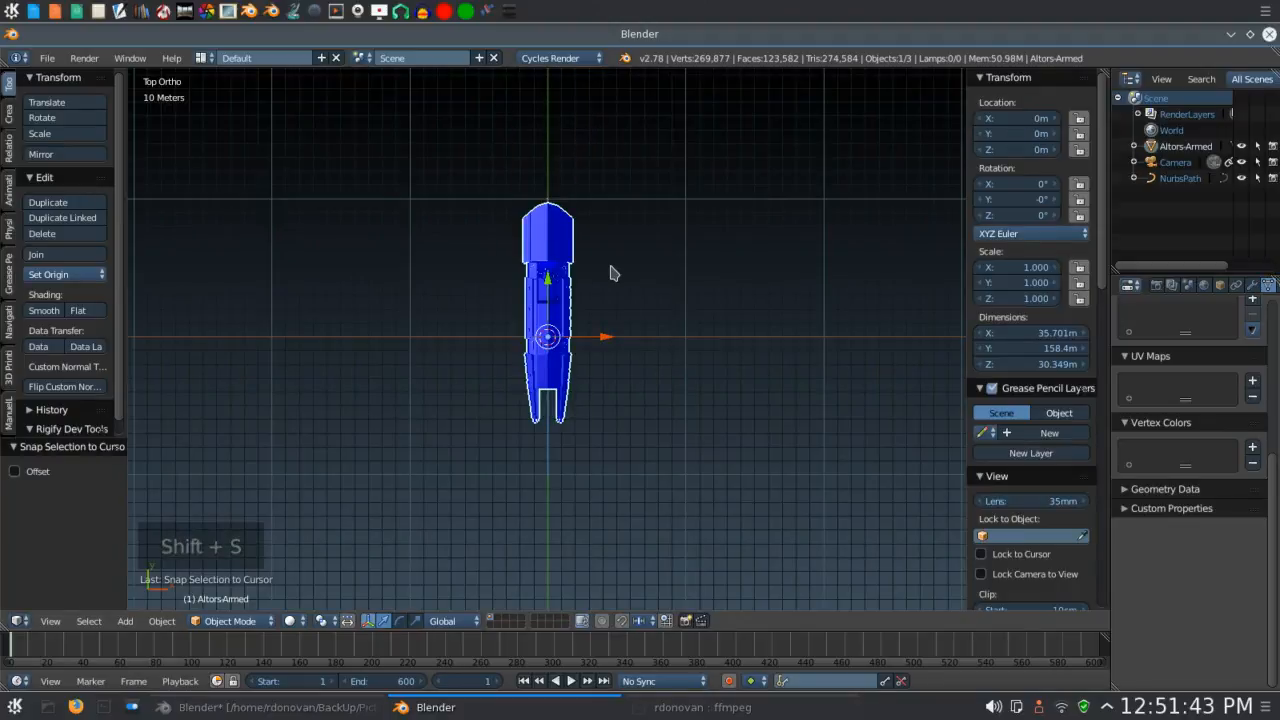
pyautogui.write('r')
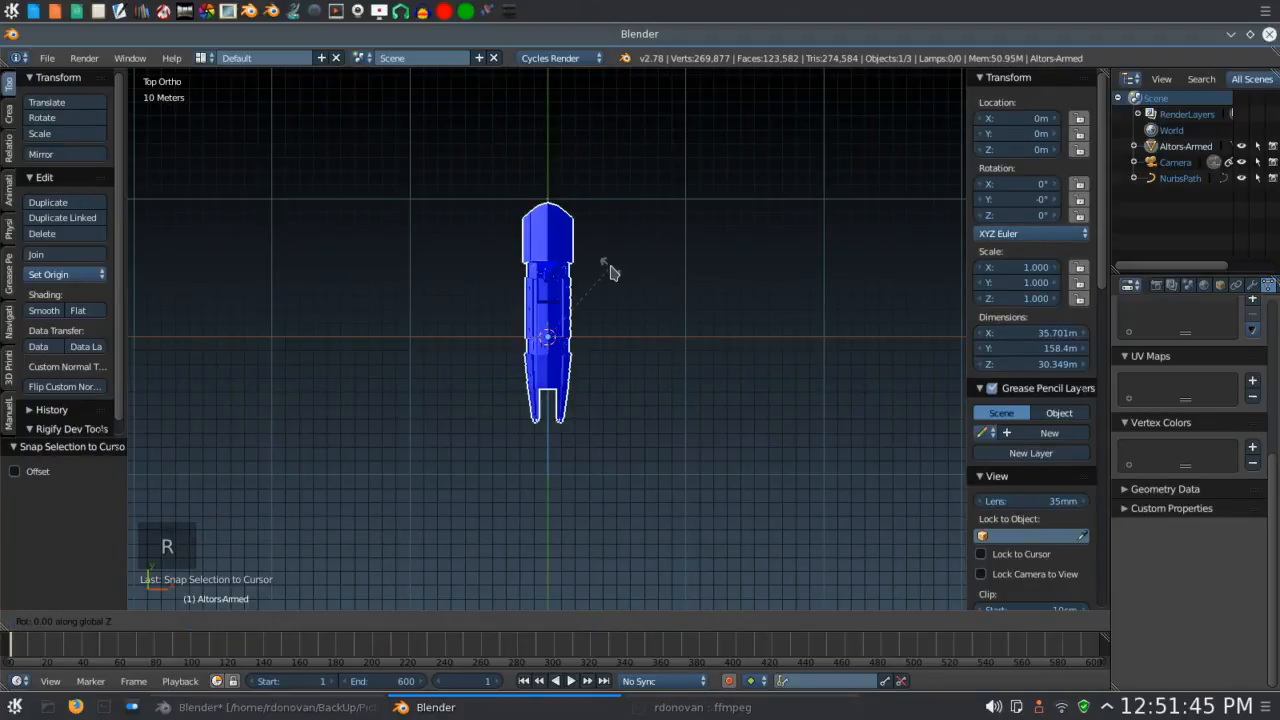
pyautogui.write('180')
pyautogui.press('Return')
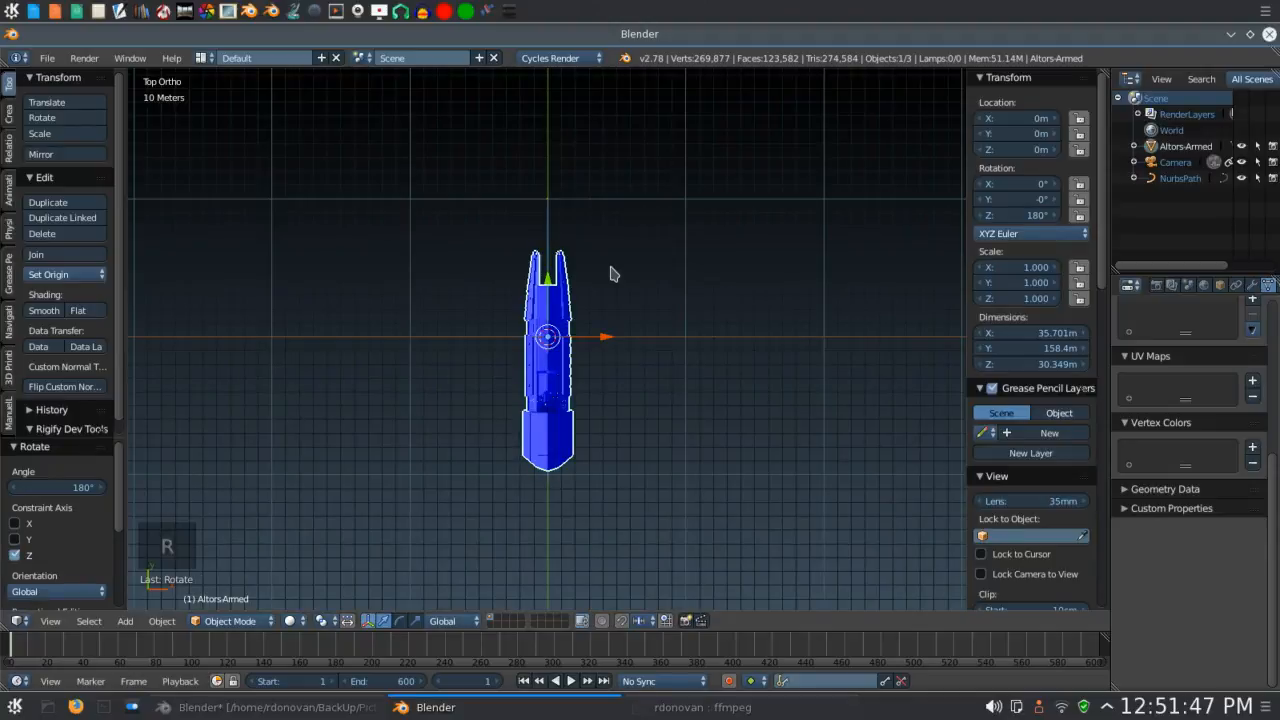
# Move the Altors-Armed ship -20 m along the X axis.
pyautogui.press('g')
pyautogui.write('x-20')
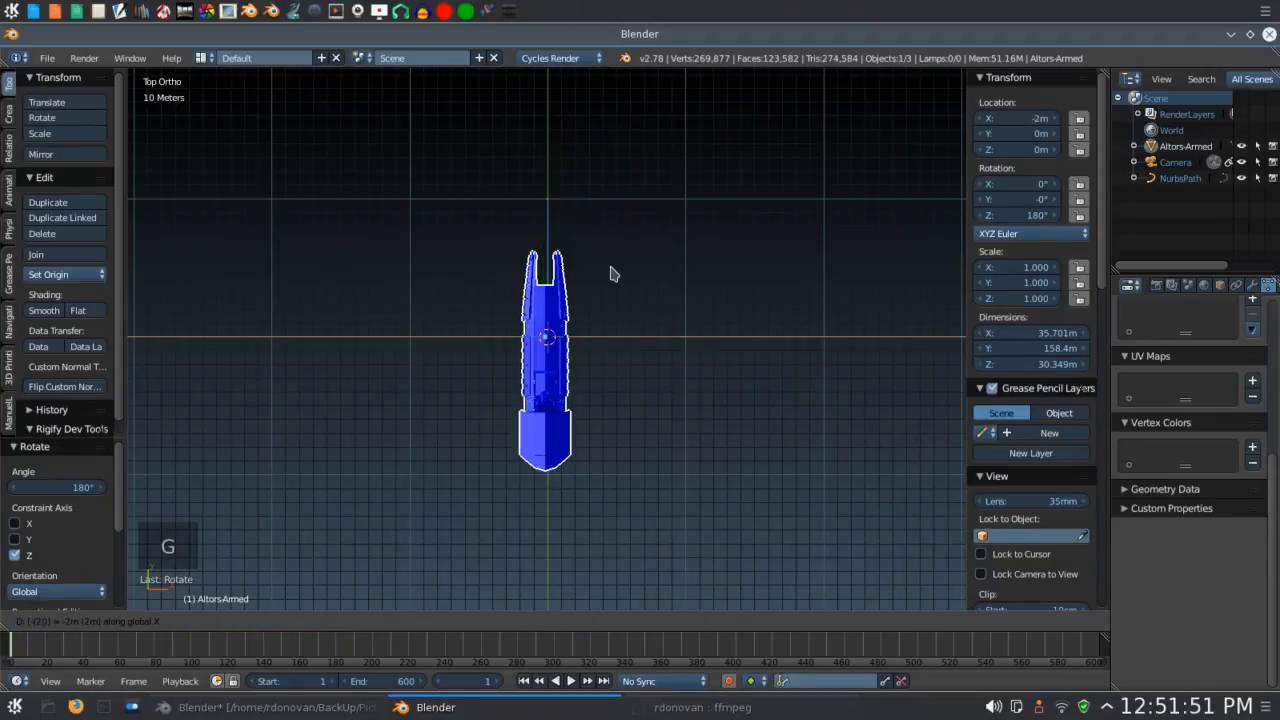
pyautogui.press('Return')
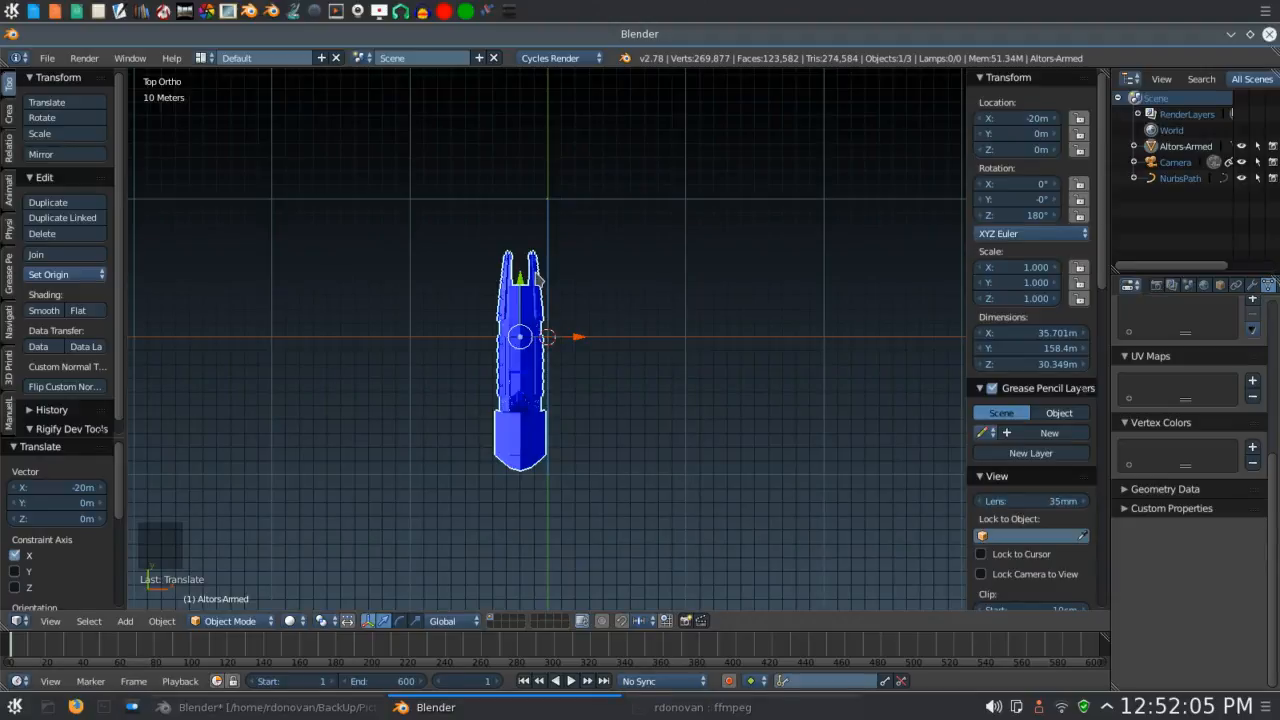
# Move the Altors-Armed ship about 23.48 m along the Y axis, bringing its forked end closer to the camera.
pyautogui.scroll(3, 642, 288)
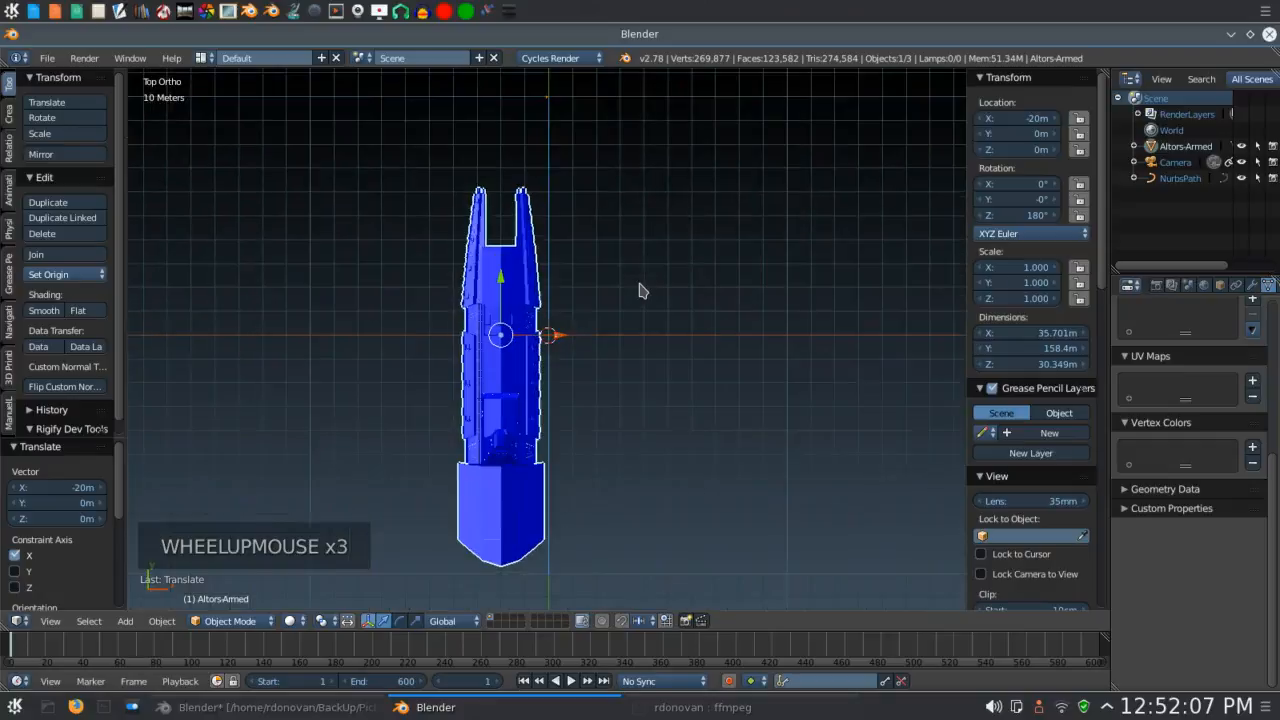
pyautogui.keyDown('shift'); pyautogui.moveTo(643, 257); pyautogui.dragTo(643, 417, button='middle'); pyautogui.keyUp('shift')
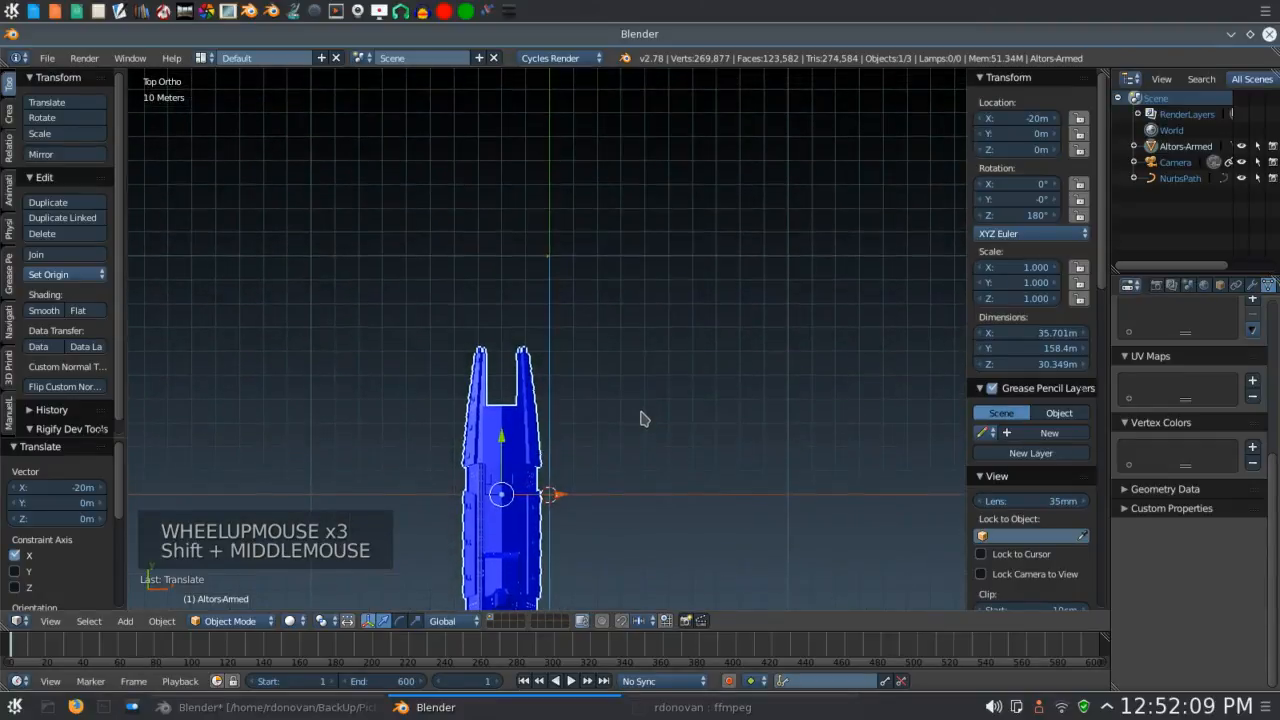
pyautogui.scroll(3, 643, 417)
pyautogui.scroll(1, 643, 419)
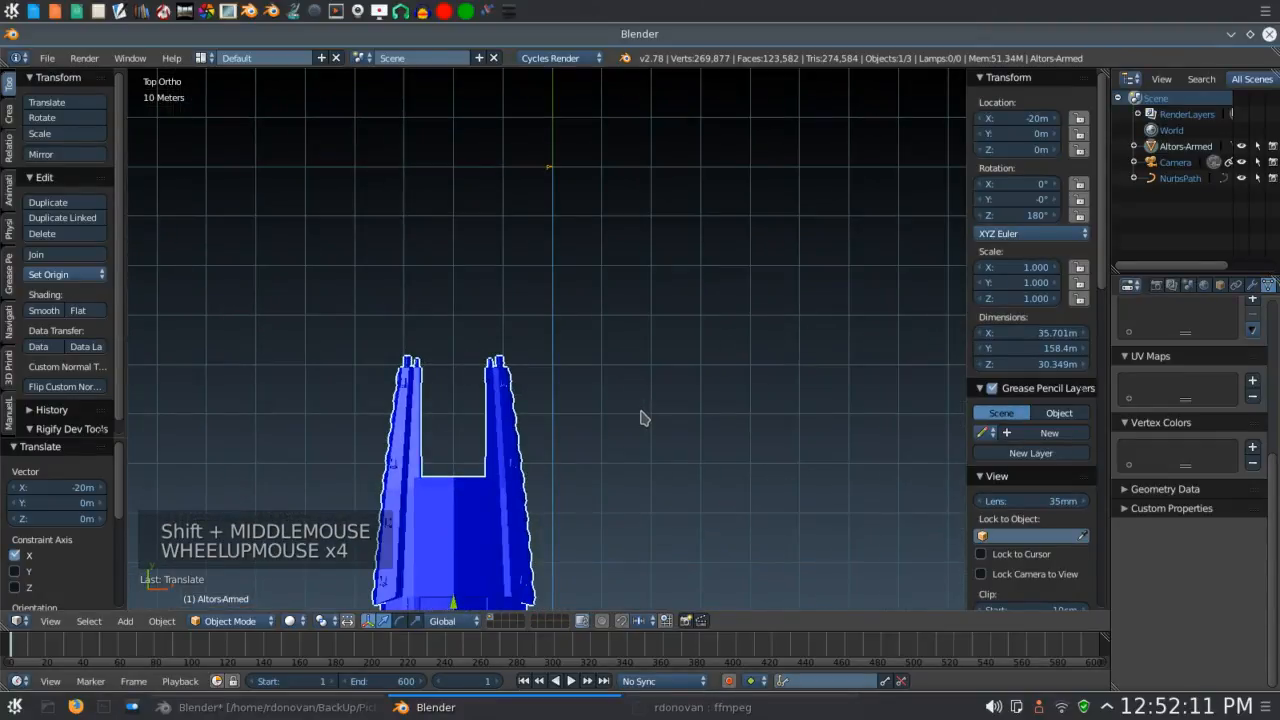
pyautogui.scroll(1, 643, 418)
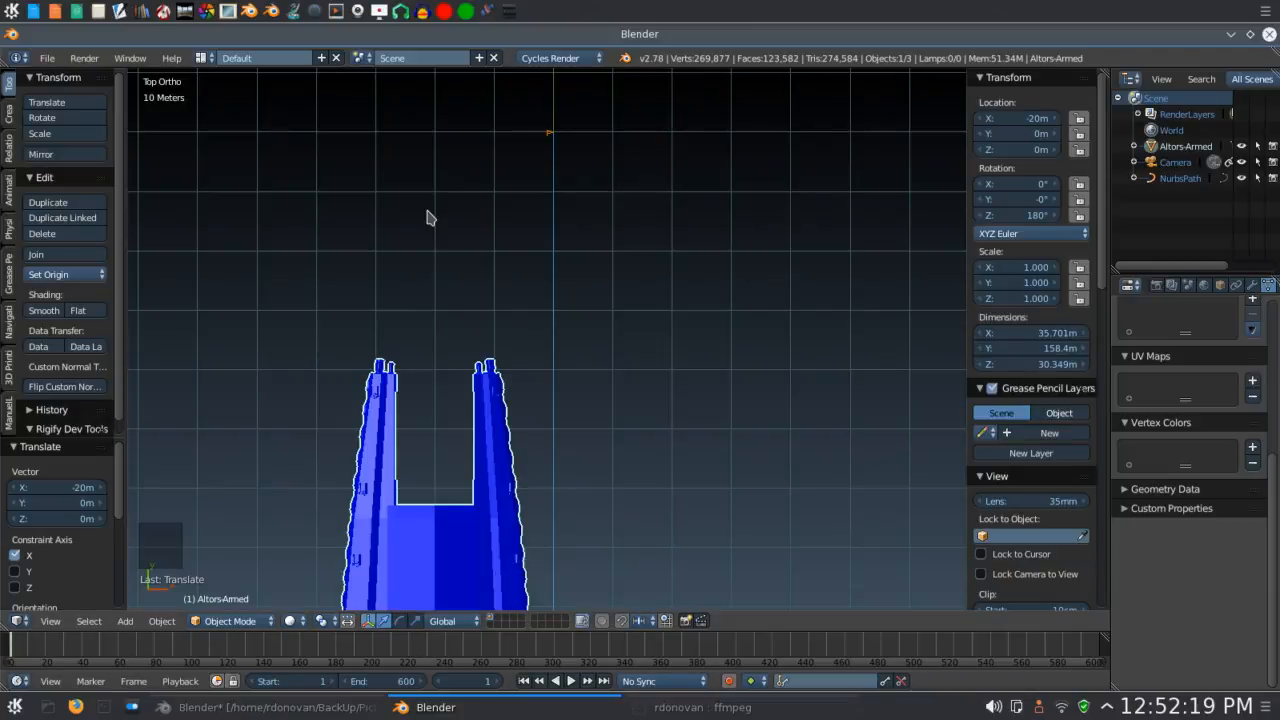
pyautogui.press('g')
pyautogui.press('y')
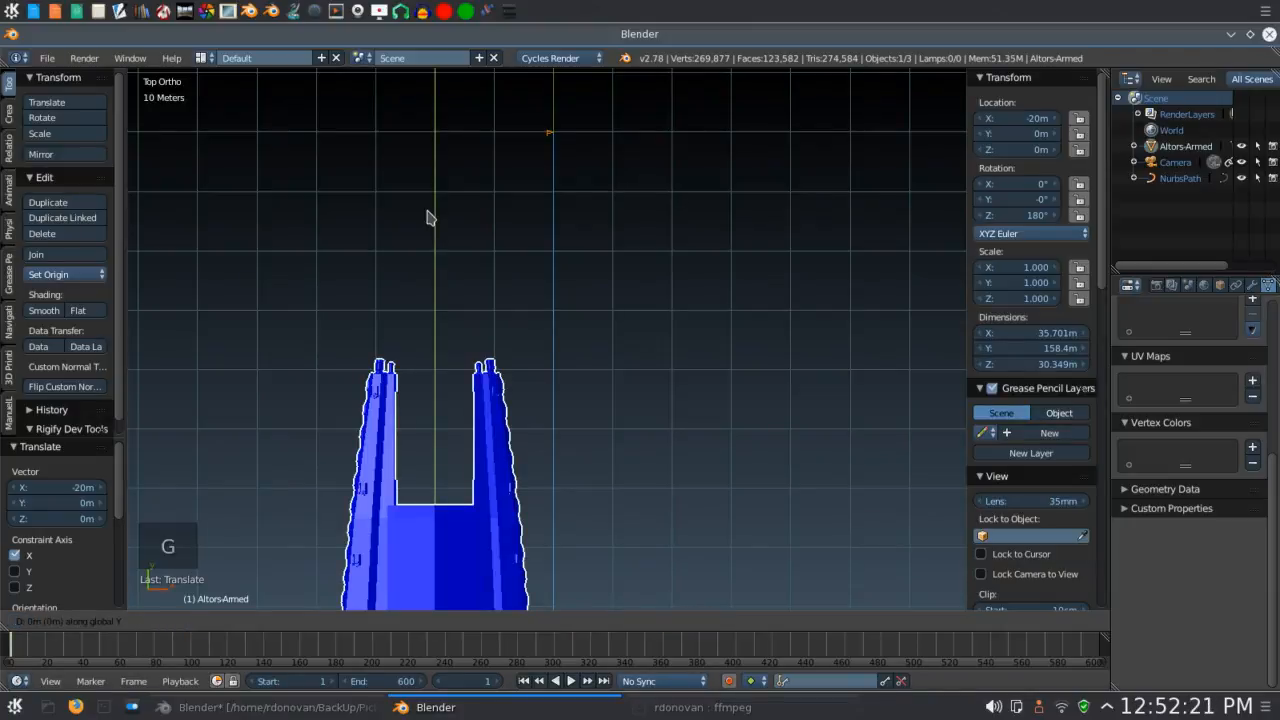
pyautogui.click(425, 78)
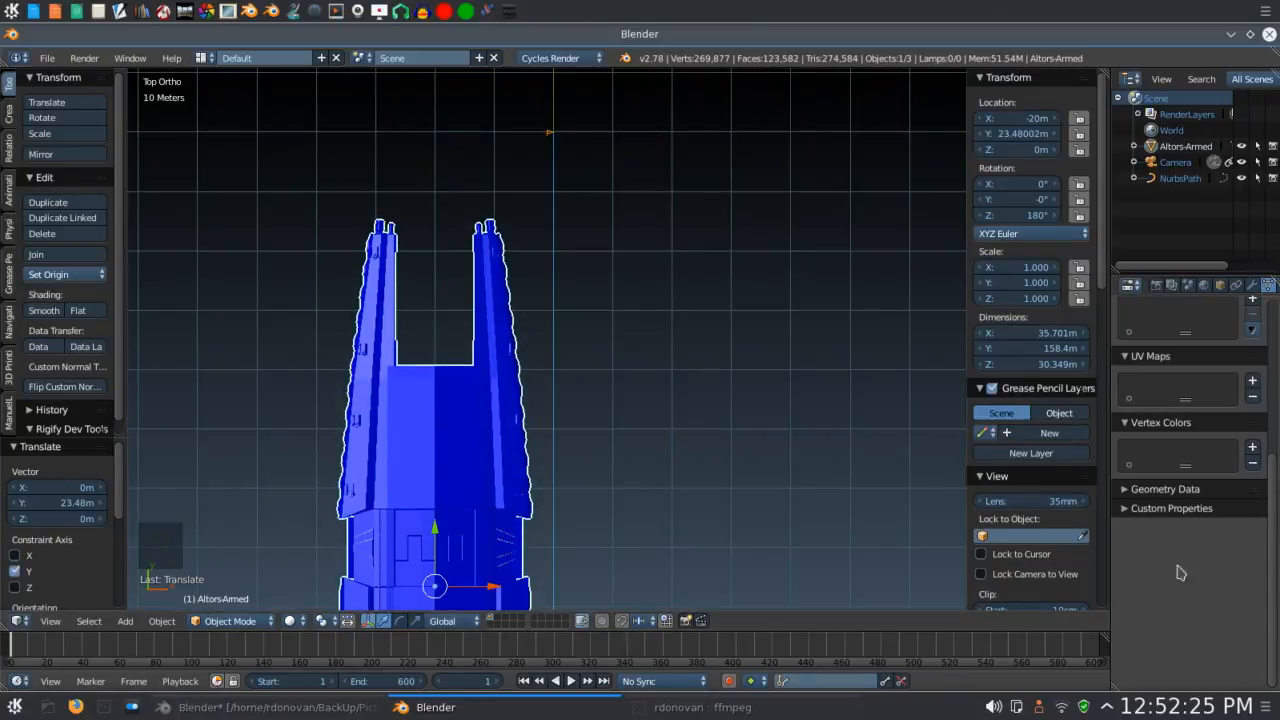
# Split the 3D view into two side-by-side viewports, hide the new one's tool shelf and properties, and show the camera view there.
pyautogui.moveTo(1106, 68); pyautogui.dragTo(826, 82)
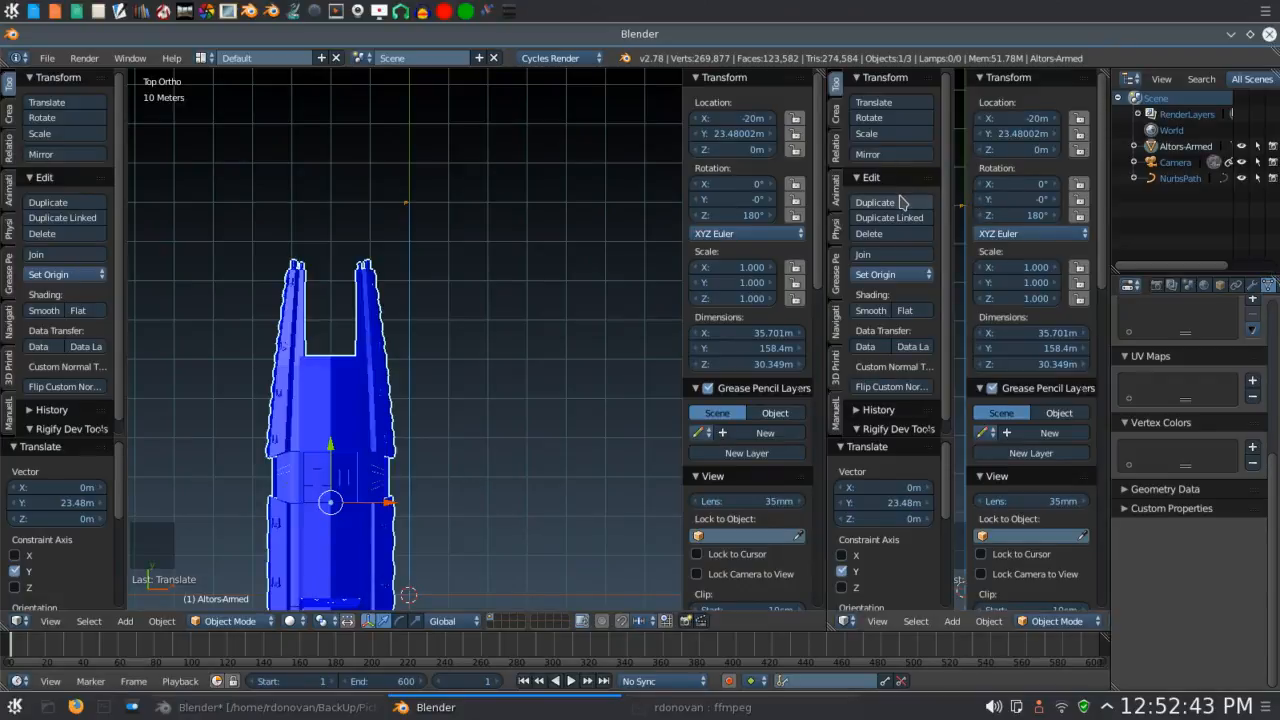
pyautogui.press('t')
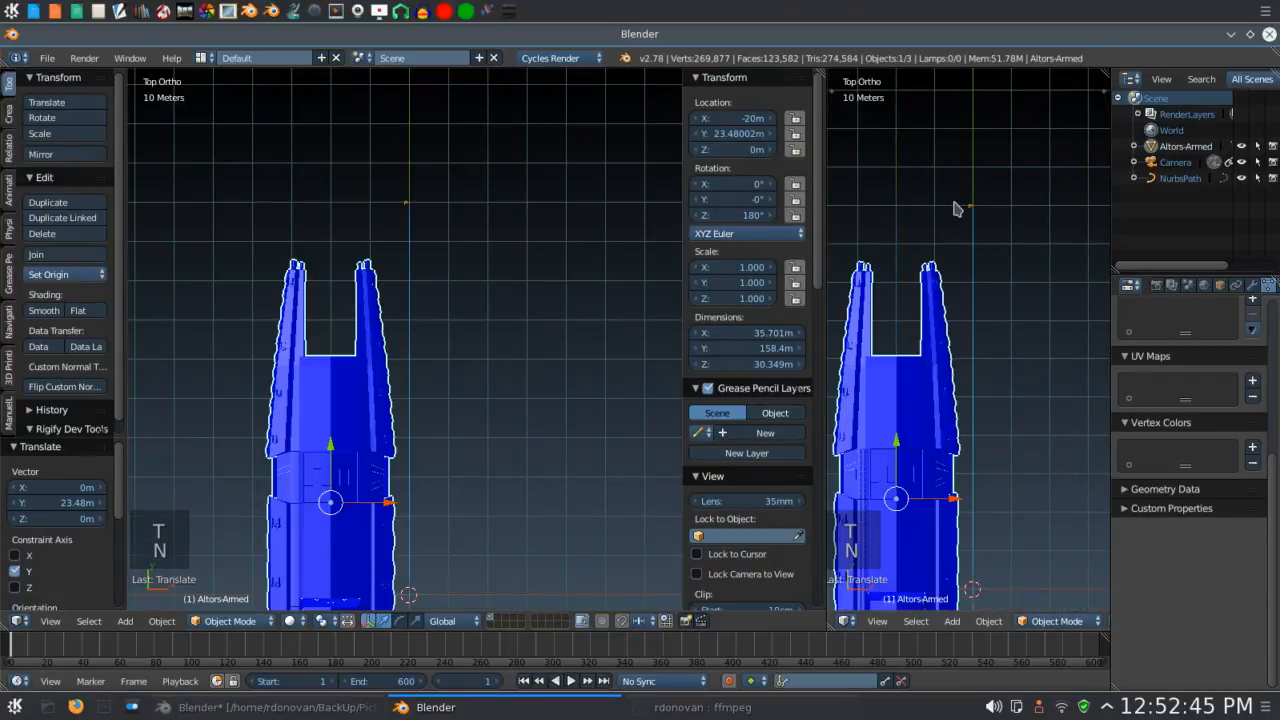
pyautogui.press('o')
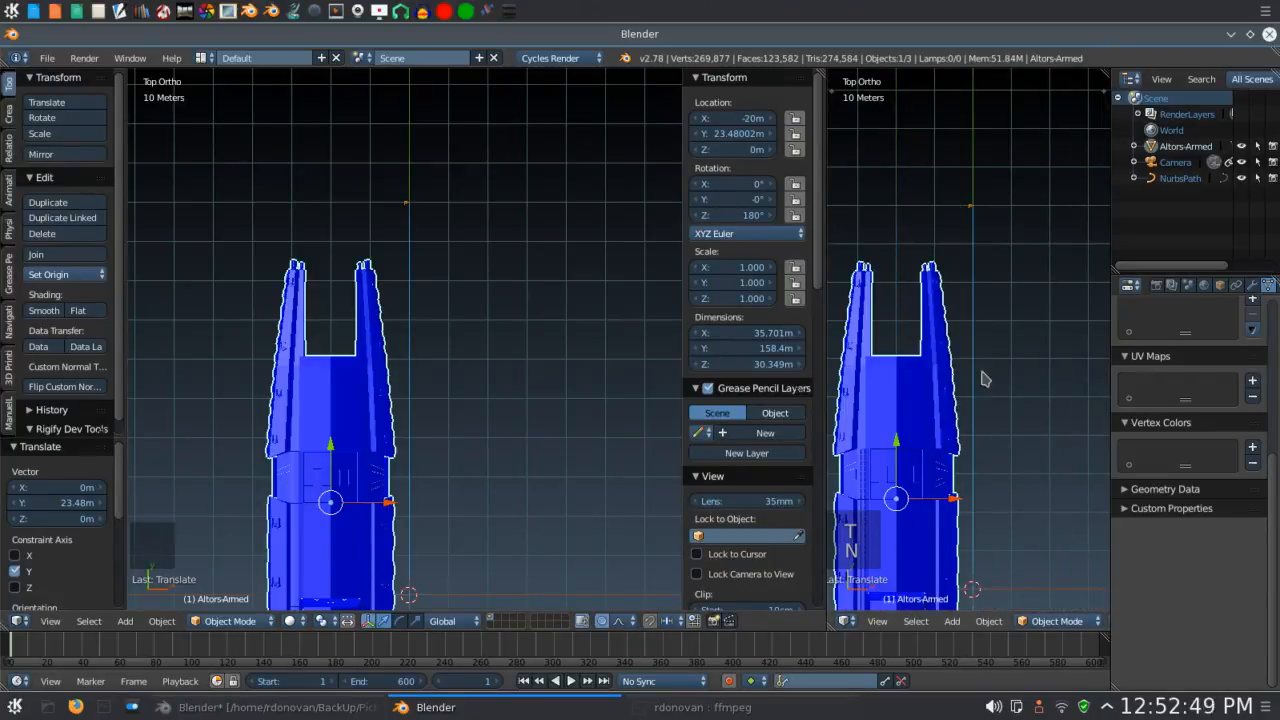
pyautogui.press('KP_0')
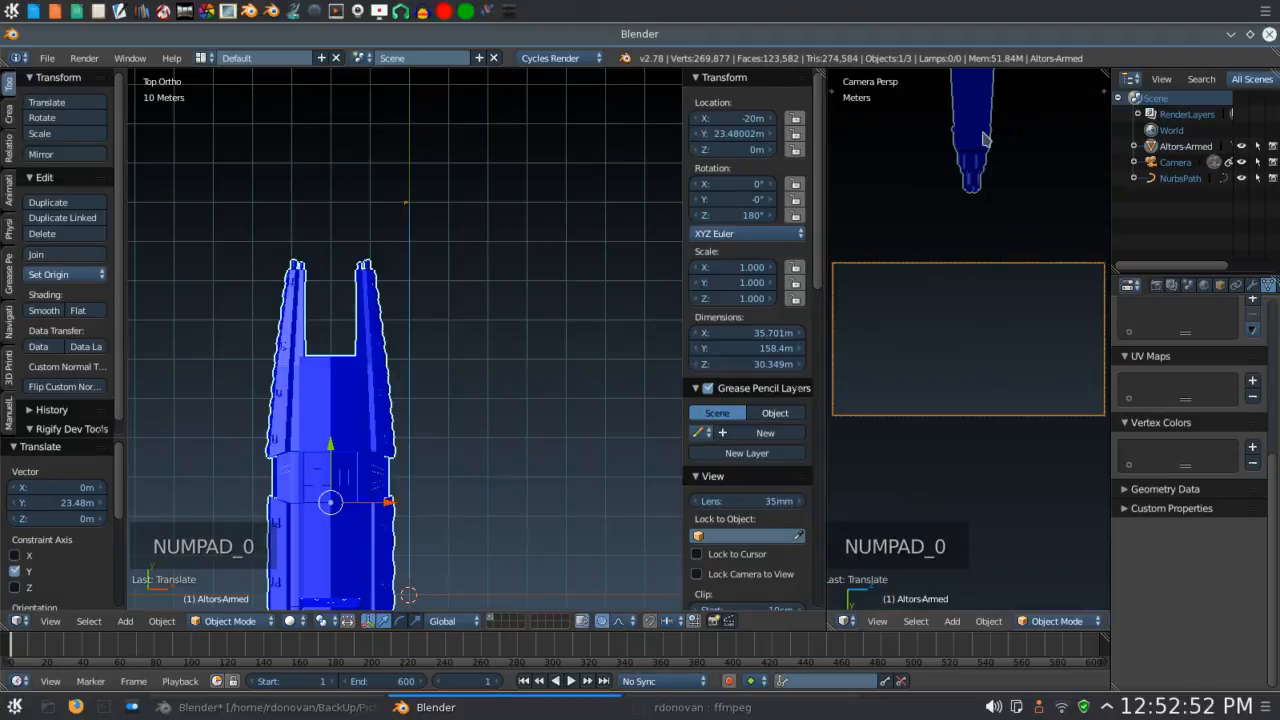
pyautogui.scroll(5, 525, 299)
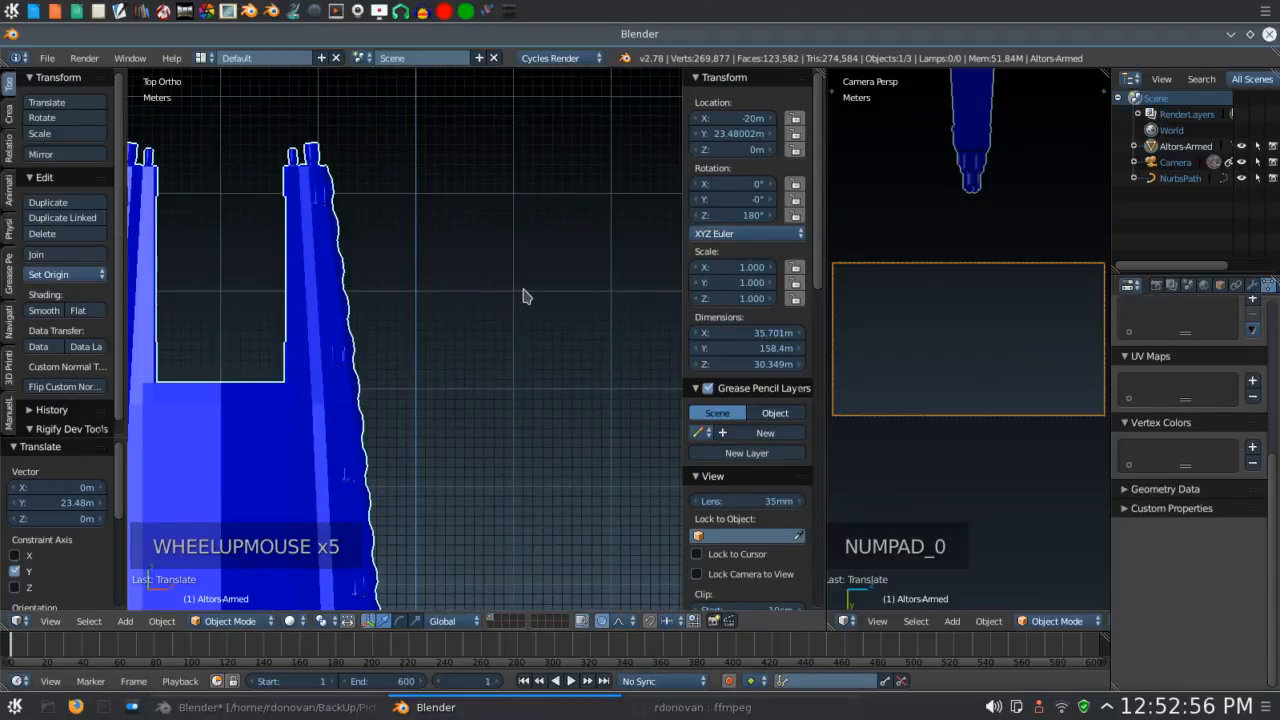
pyautogui.scroll(-3, 525, 297)
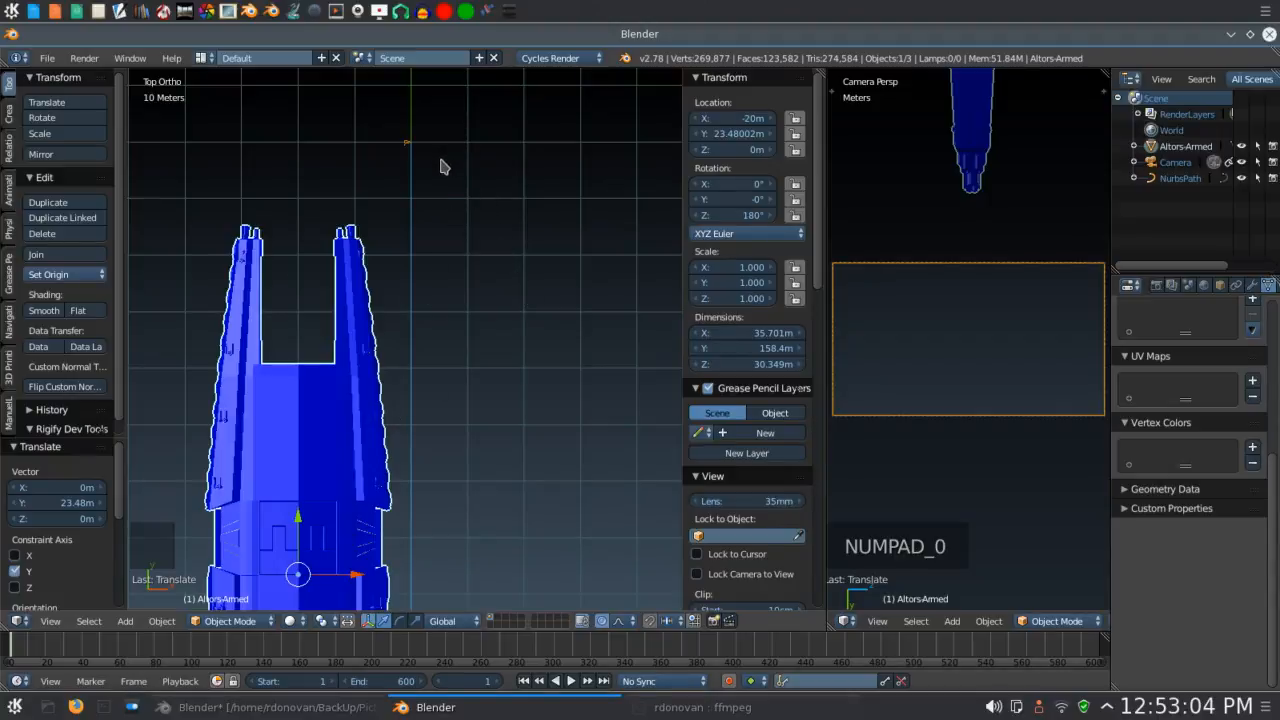
# Play the animation to check the flyby through the camera, stop it and return to frame 1.
pyautogui.click(568, 682)
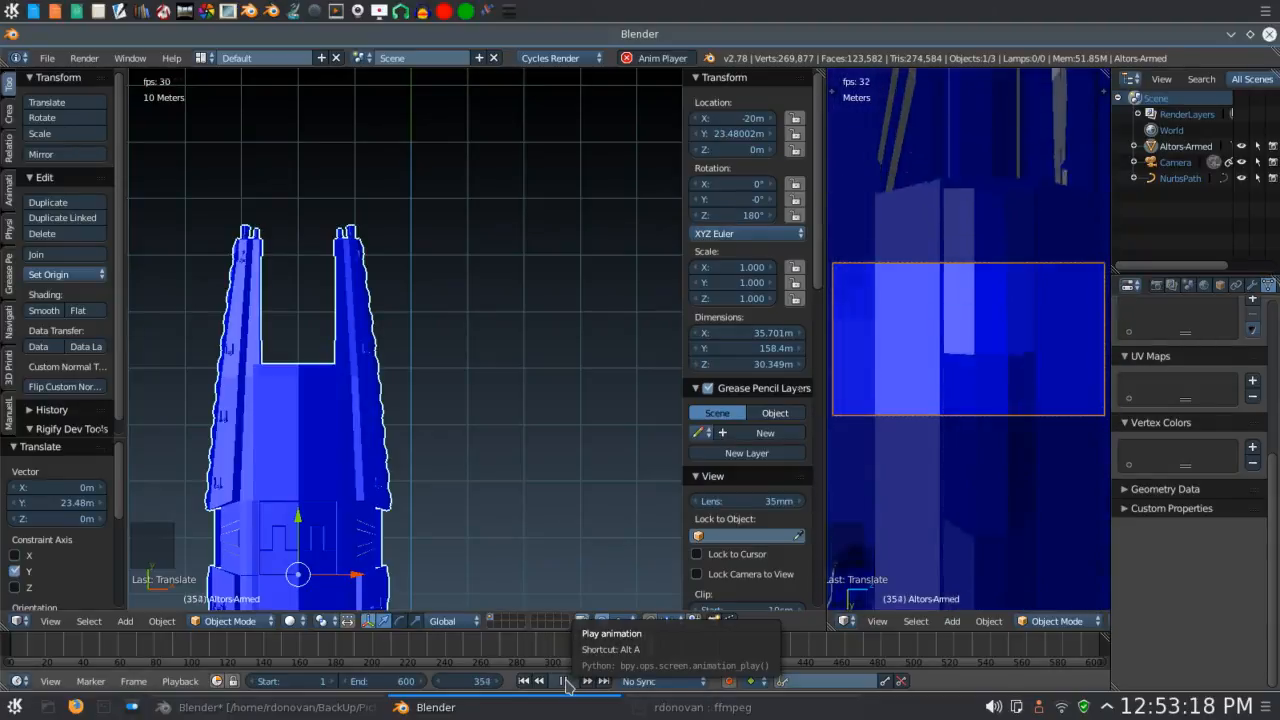
pyautogui.click(565, 682)
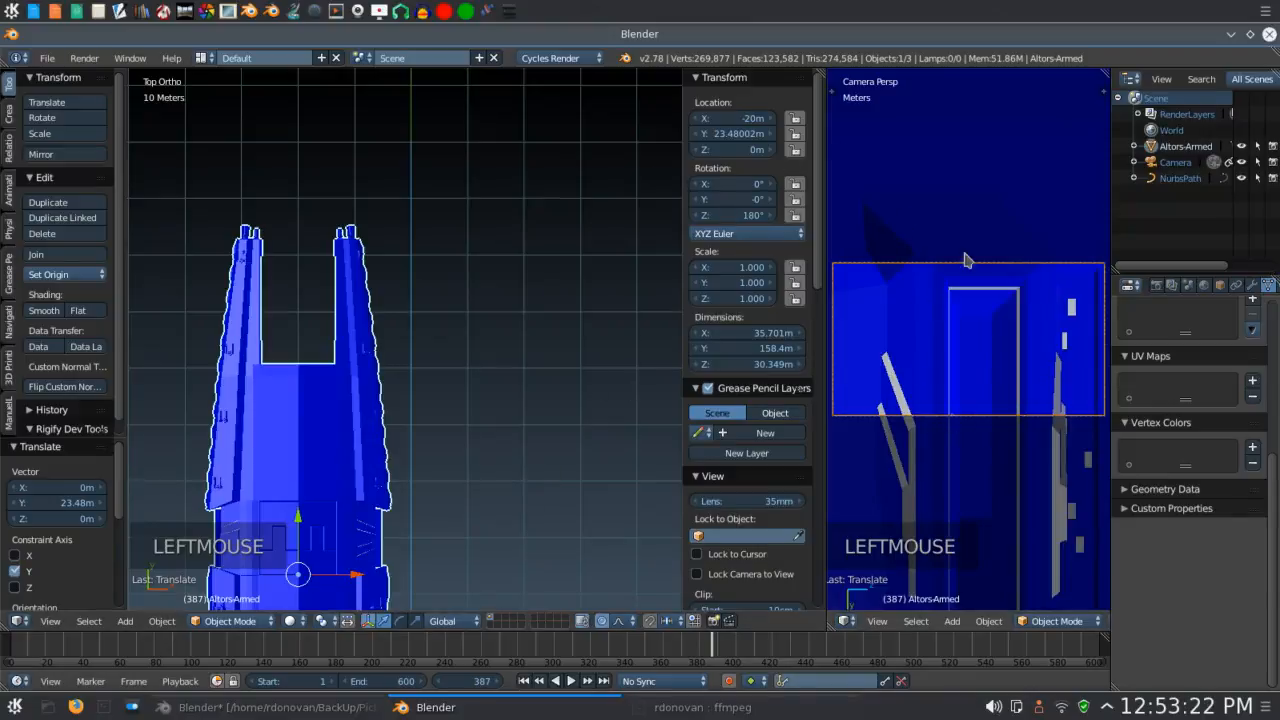
pyautogui.click(481, 681)
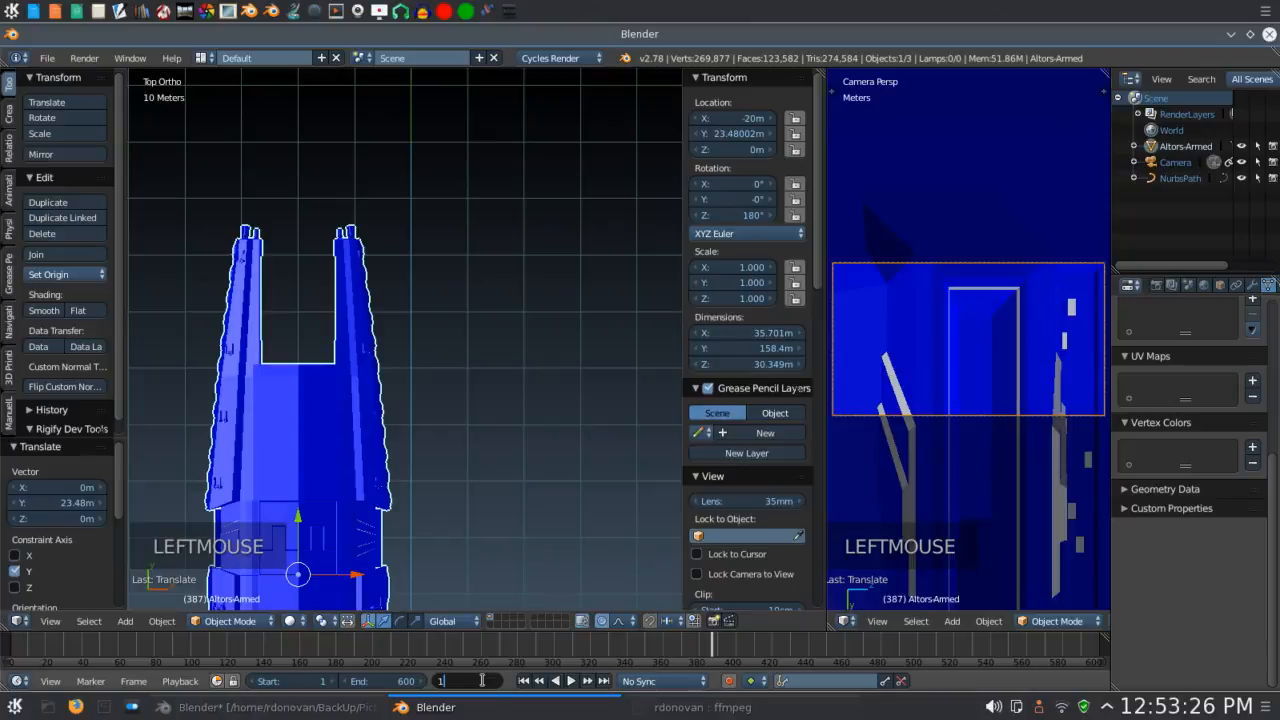
pyautogui.write('1')
pyautogui.press('Return')
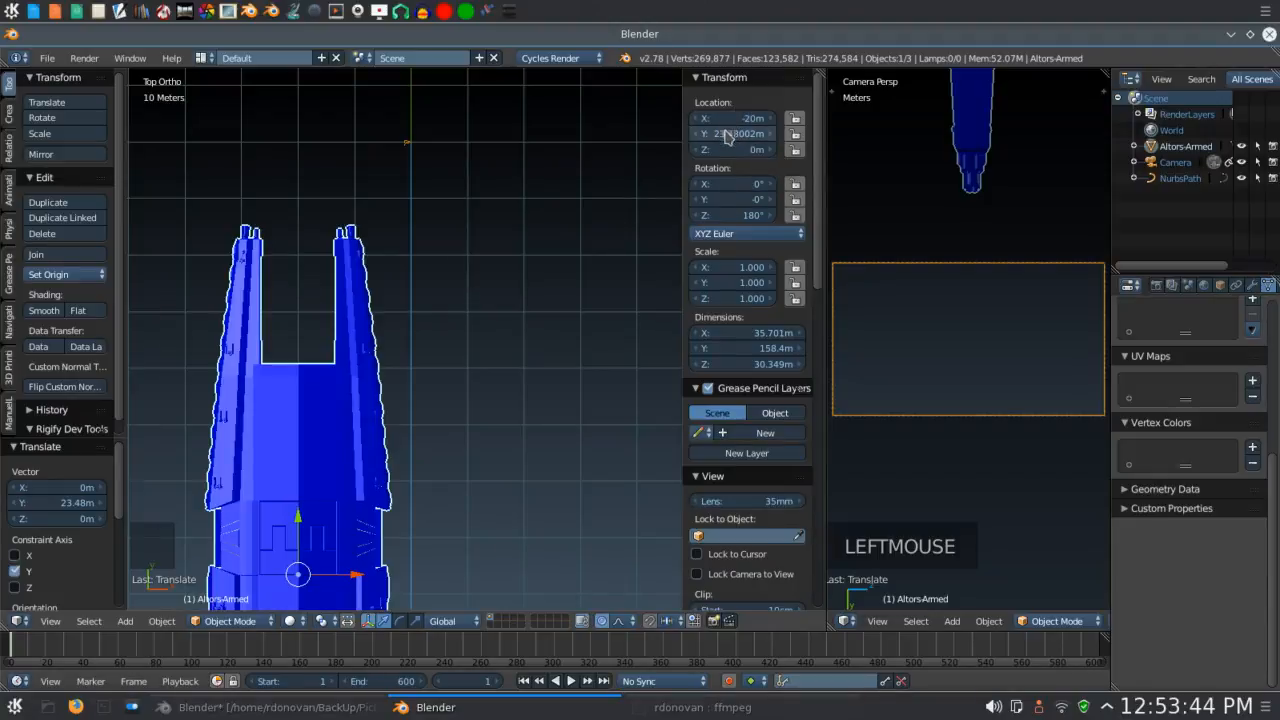
# Keyframe the Altors-Armed ship's location at frame 1, and again at frame 600 with its Y location set to 23.49002+65.
pyautogui.press('i')
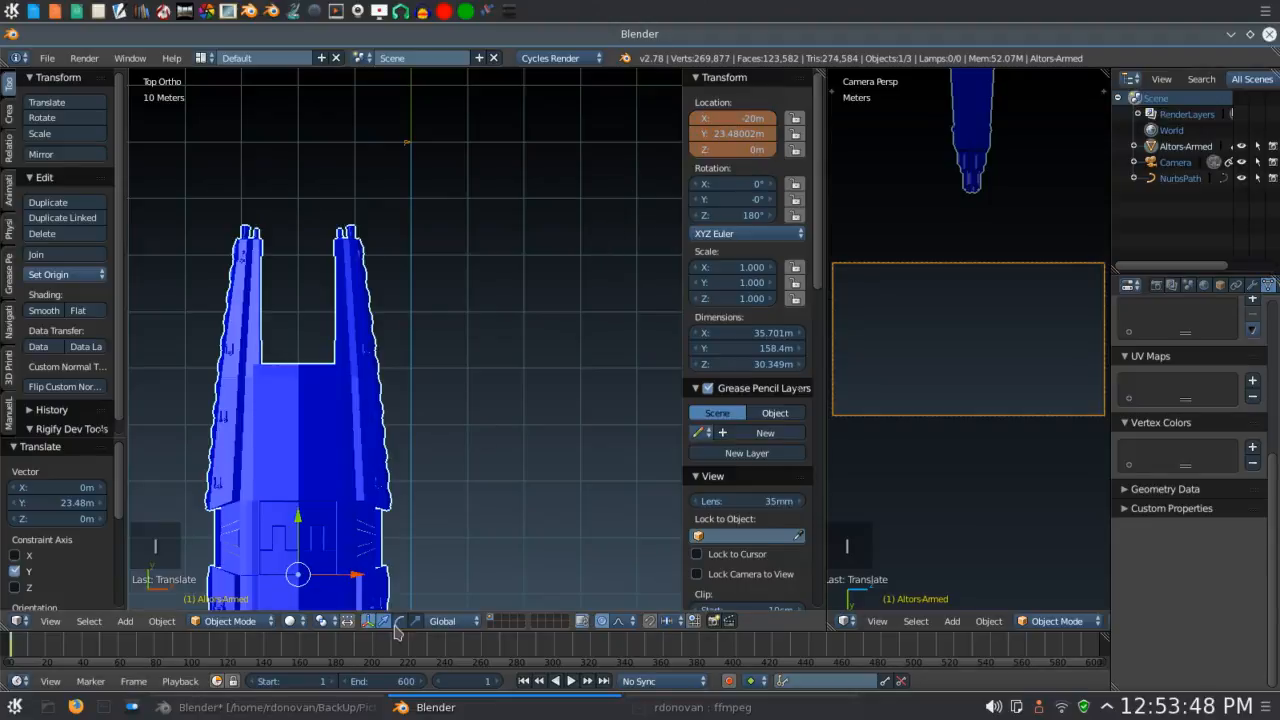
pyautogui.click(1100, 652)
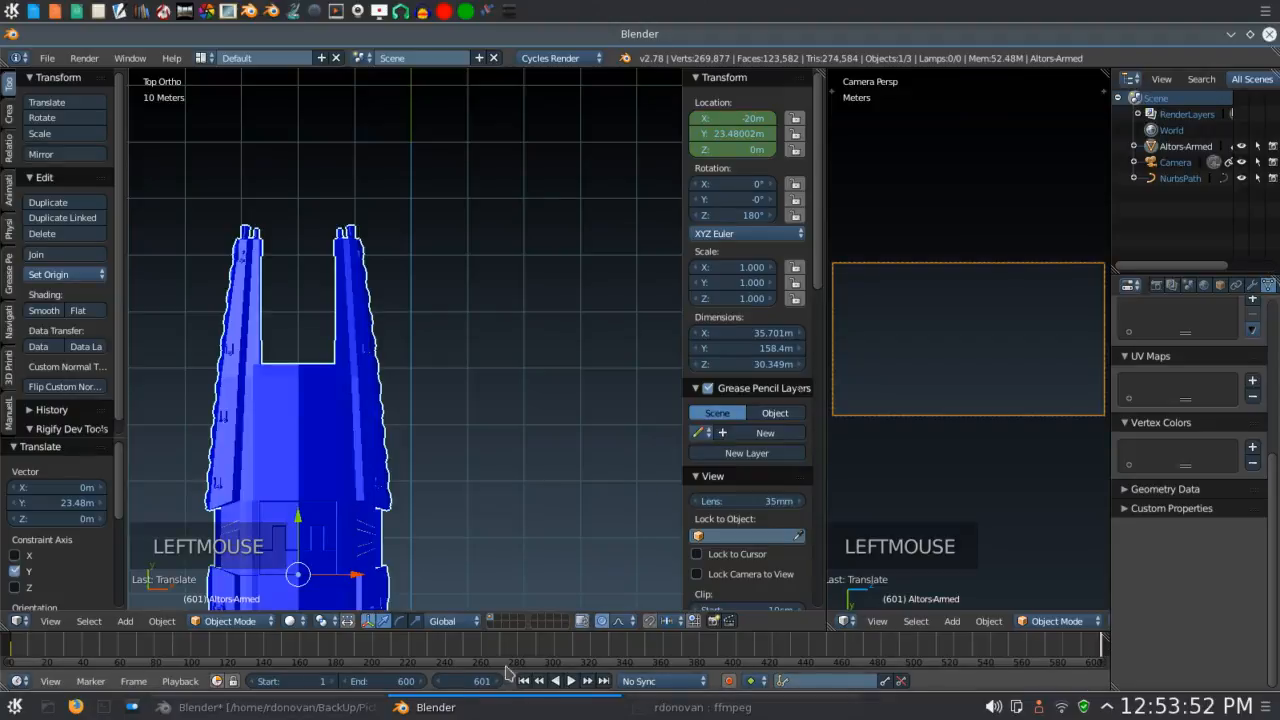
pyautogui.click(437, 684)
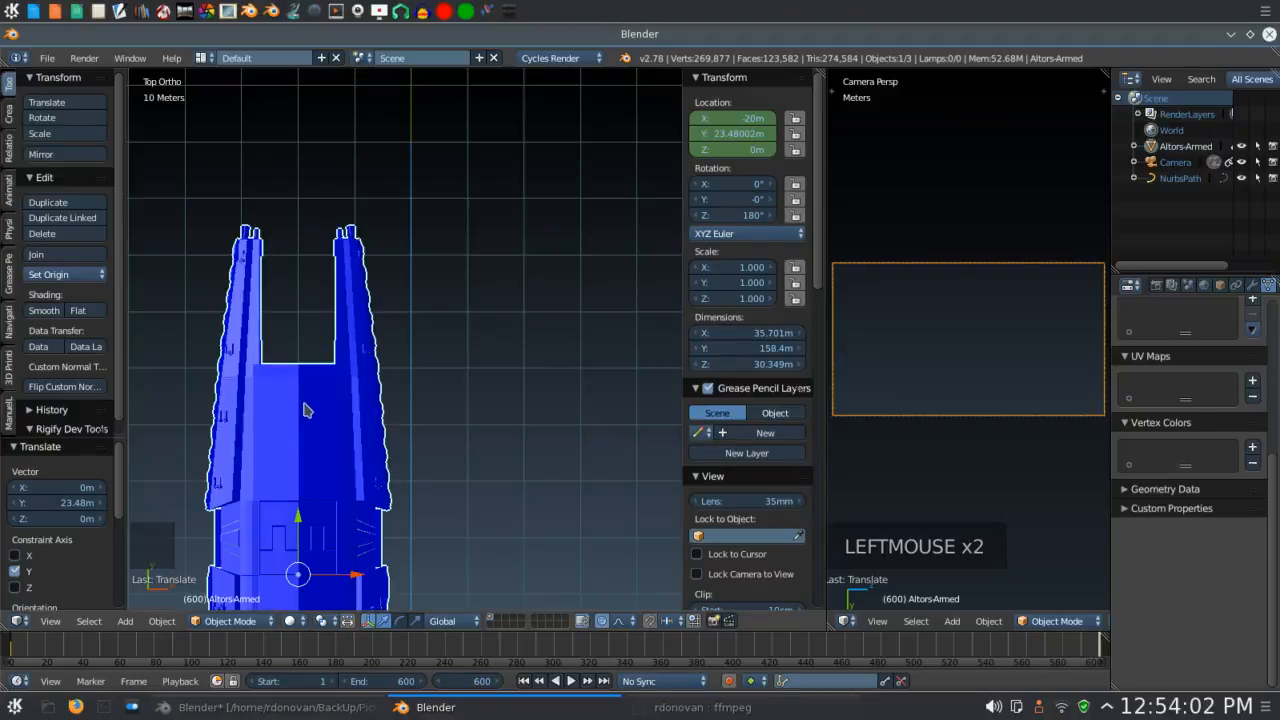
pyautogui.click(735, 138)
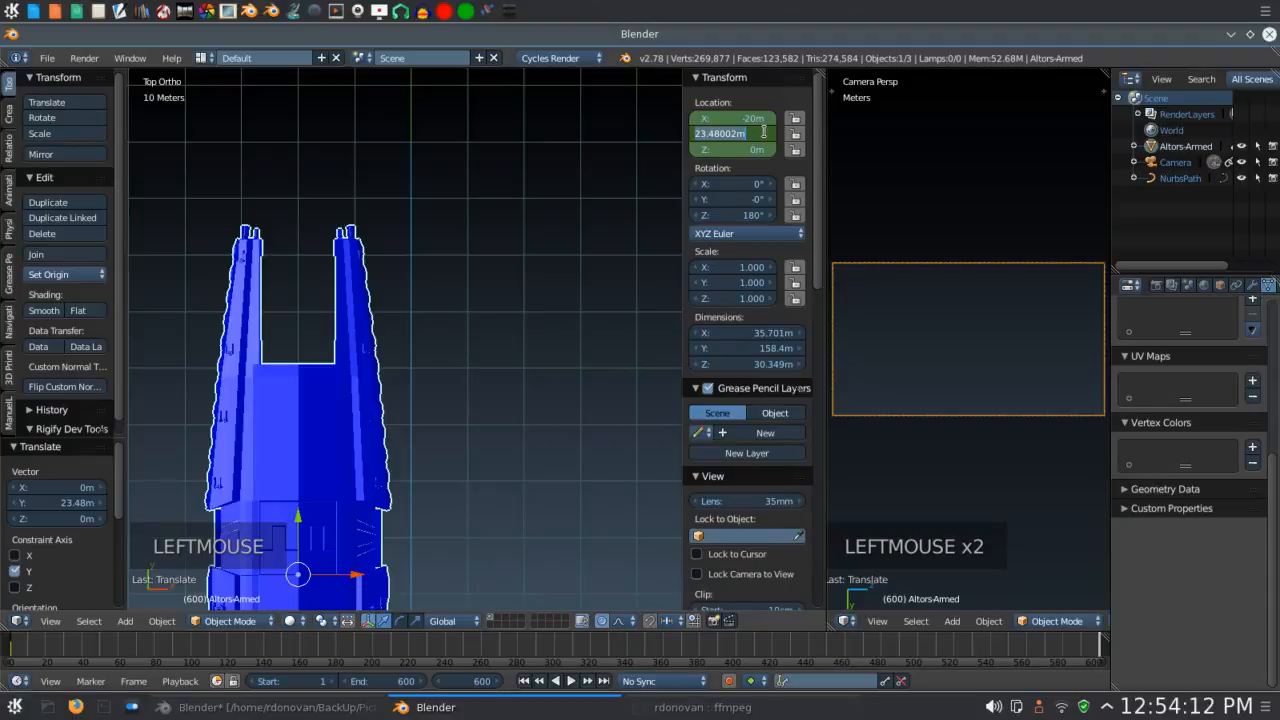
pyautogui.press('BackSpace')
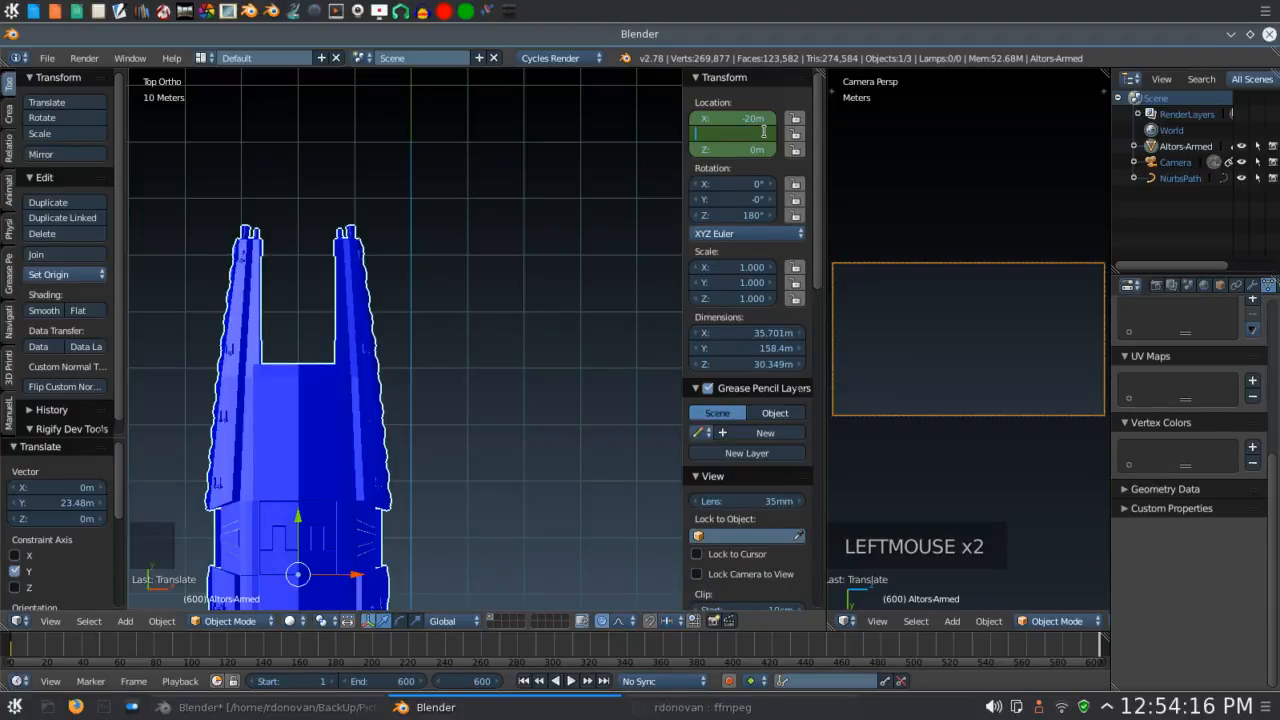
pyautogui.press('Escape')
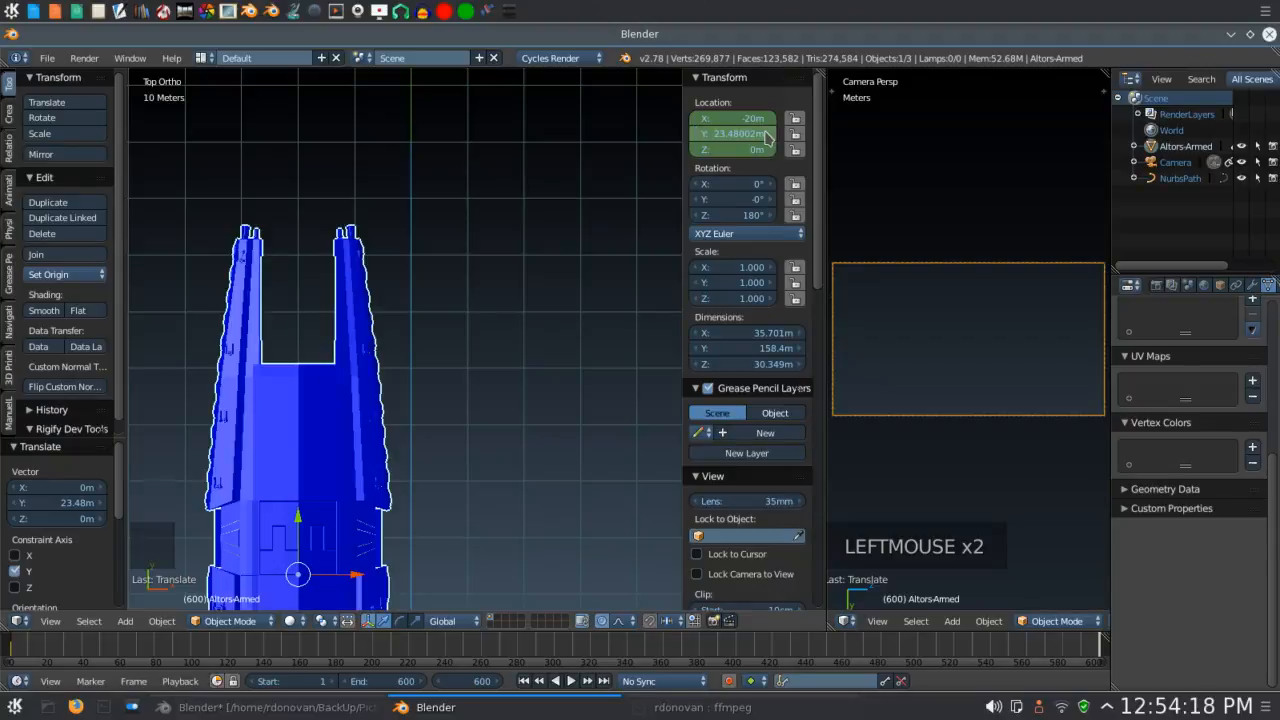
pyautogui.click(768, 138)
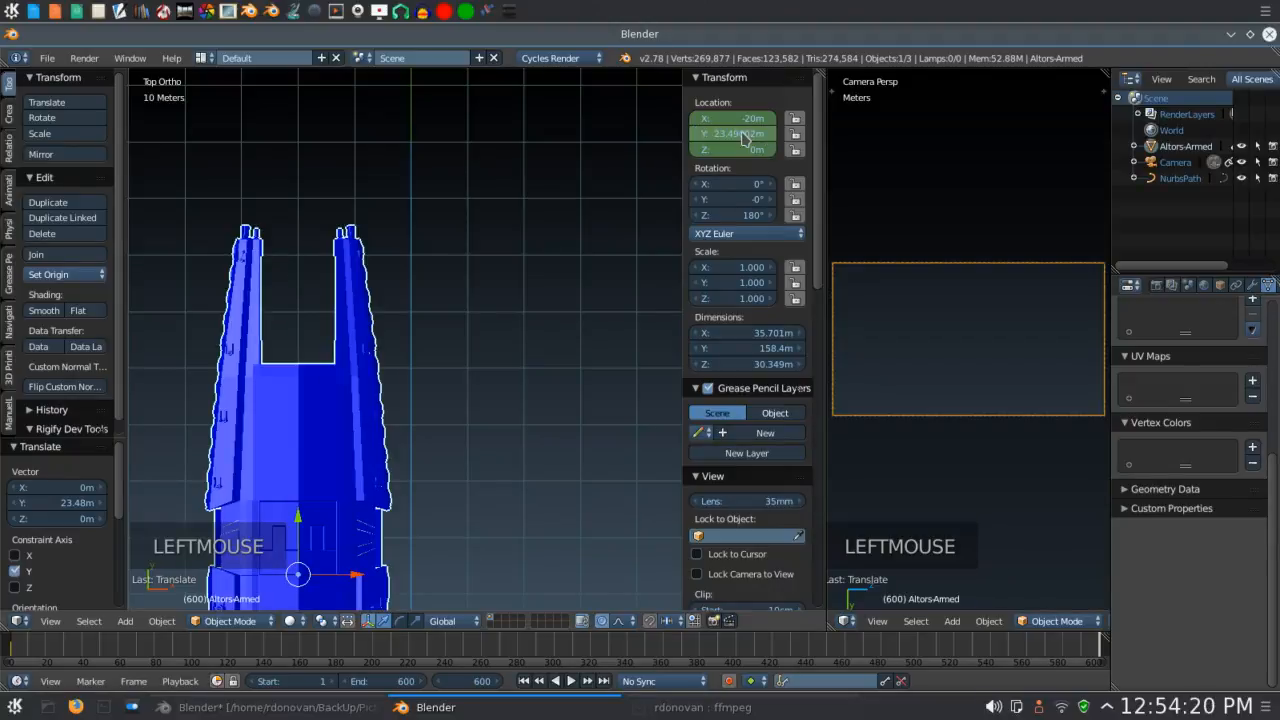
pyautogui.click(743, 135)
pyautogui.click(756, 132)
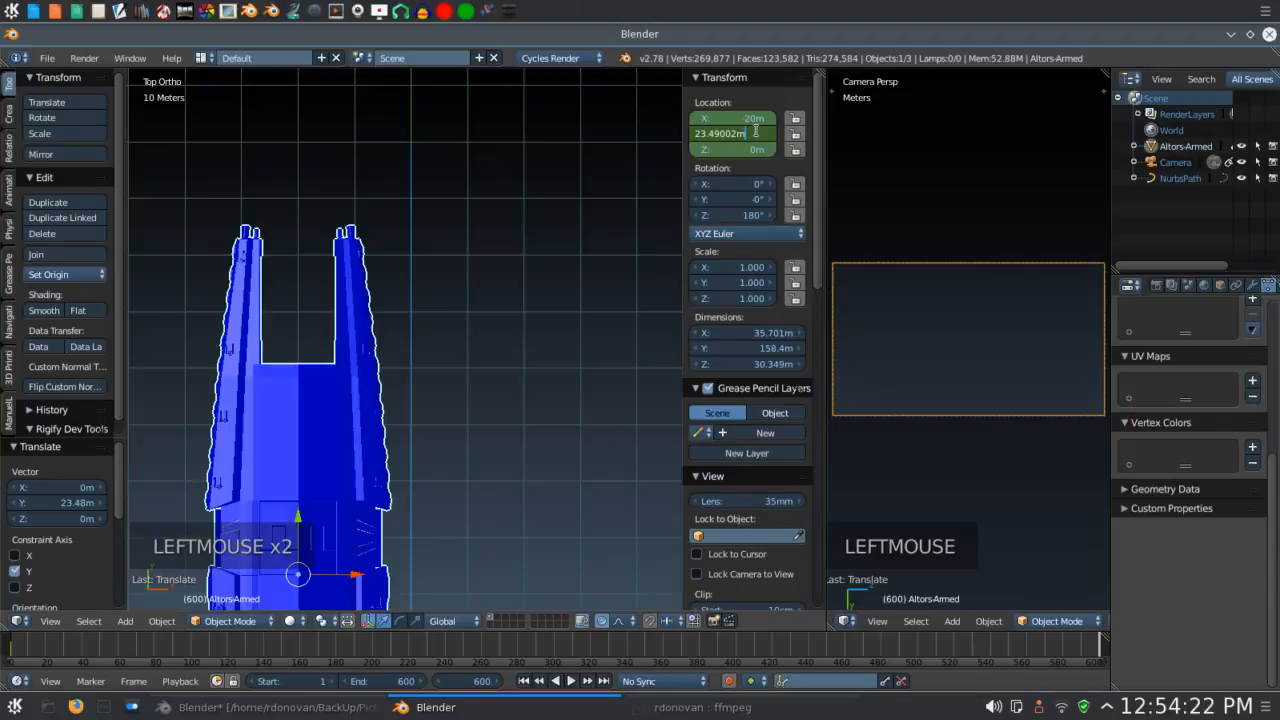
pyautogui.press('BackSpace')
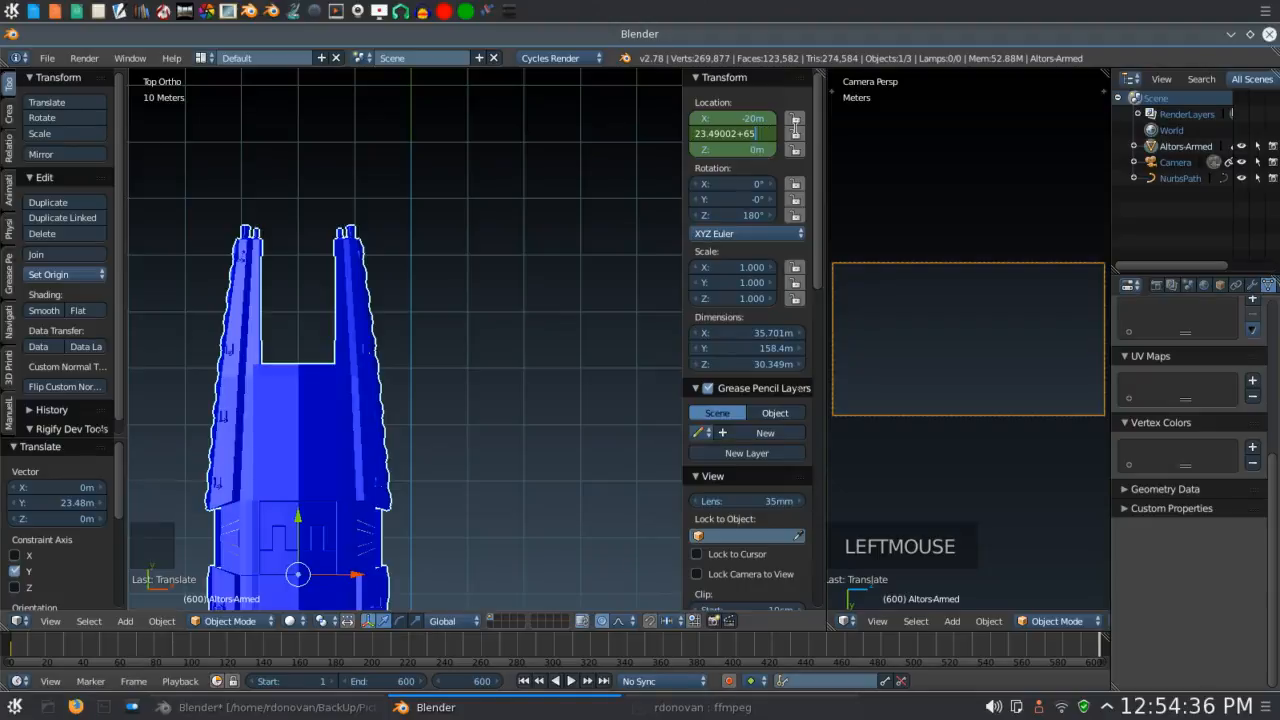
pyautogui.press('Return')
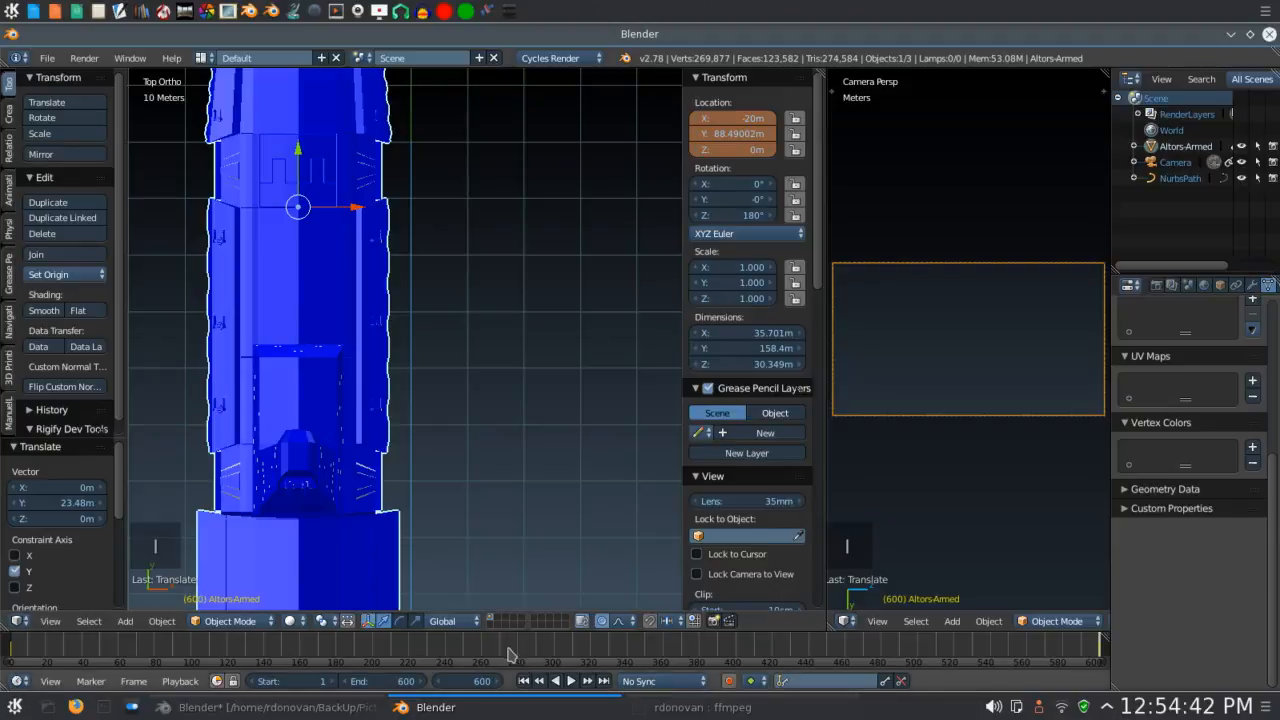
# Play the animation from frame 1 to check the moving ship, stop it and return to frame 1.
pyautogui.click(476, 681)
pyautogui.write('1')
pyautogui.press('Return')
pyautogui.click(570, 681)
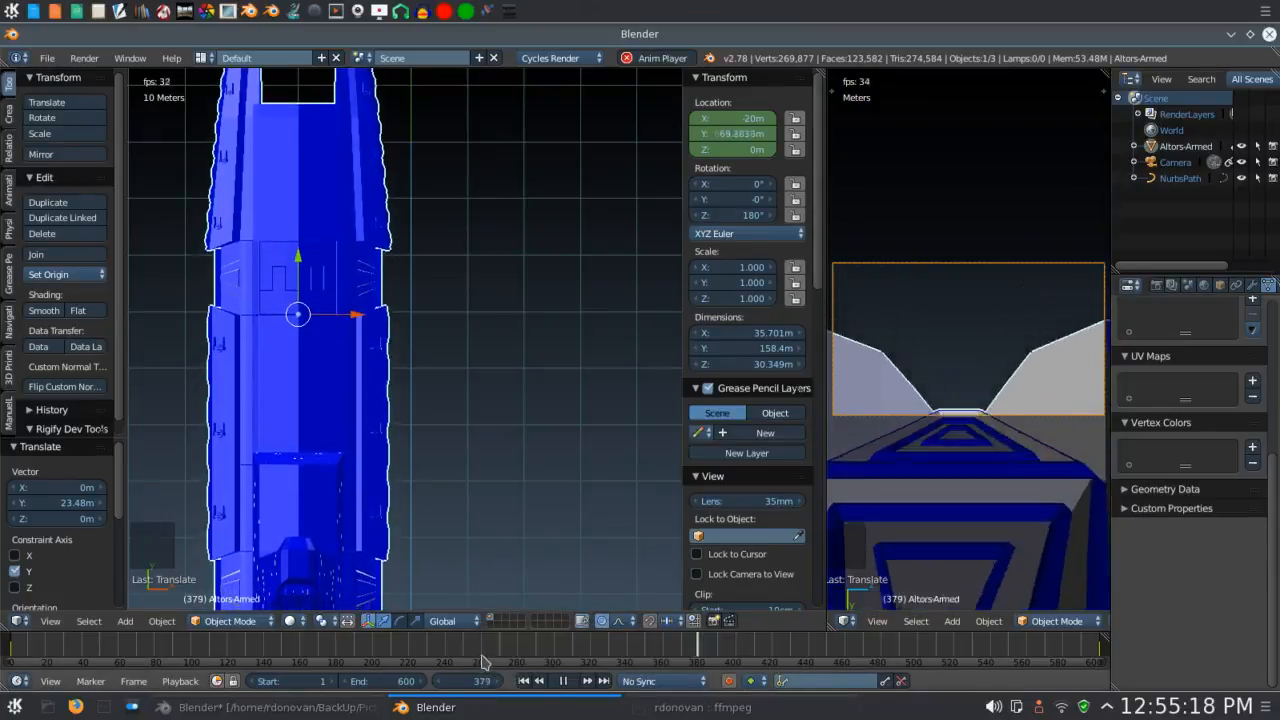
pyautogui.click(563, 681)
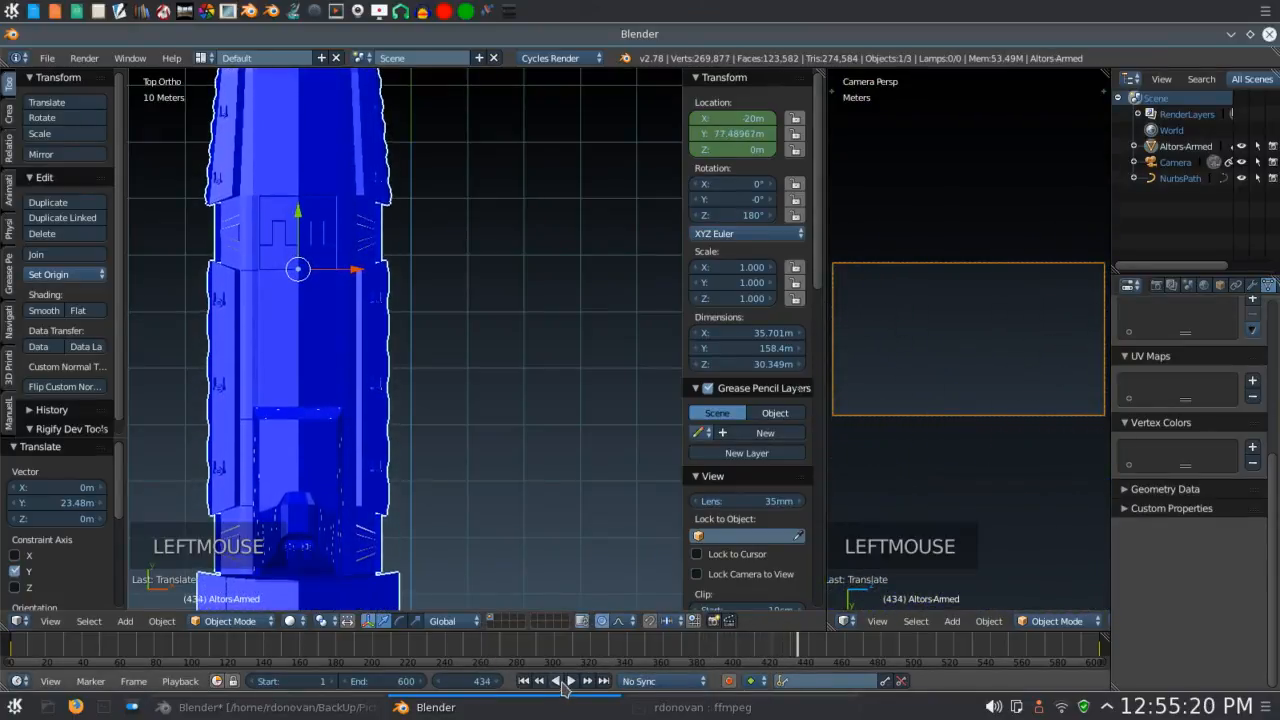
pyautogui.doubleClick(485, 681)
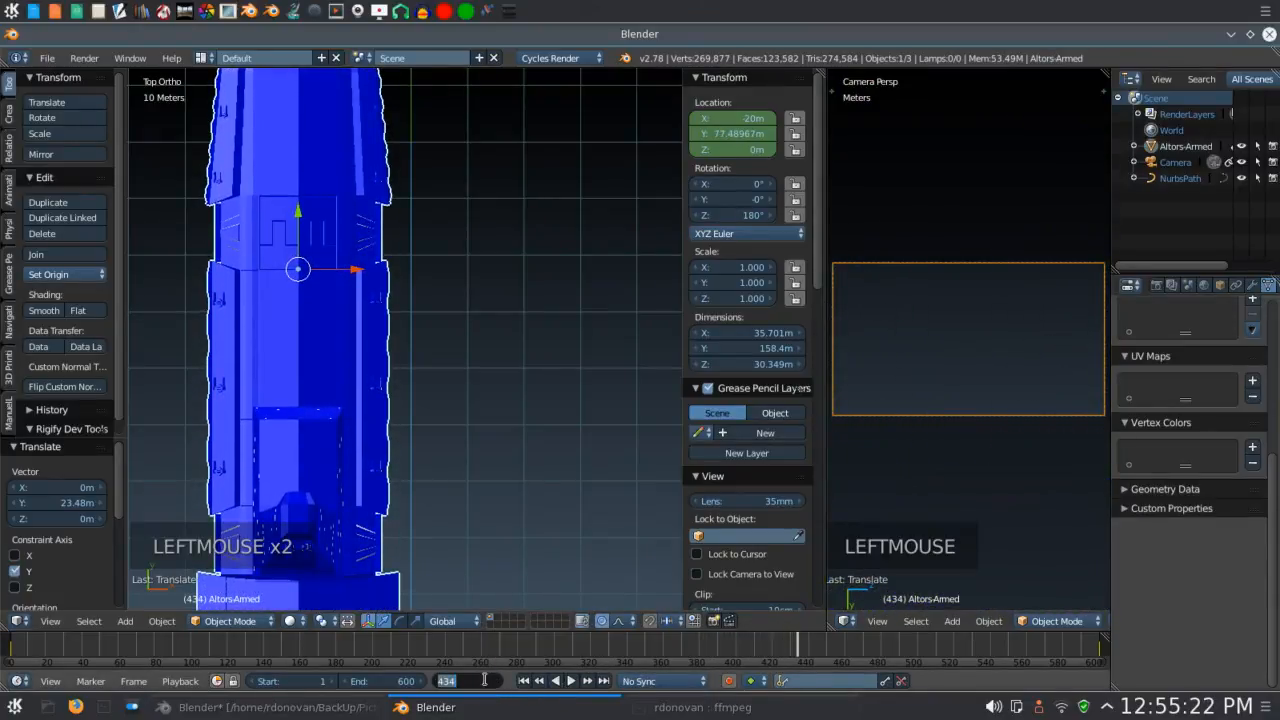
pyautogui.press('Return')
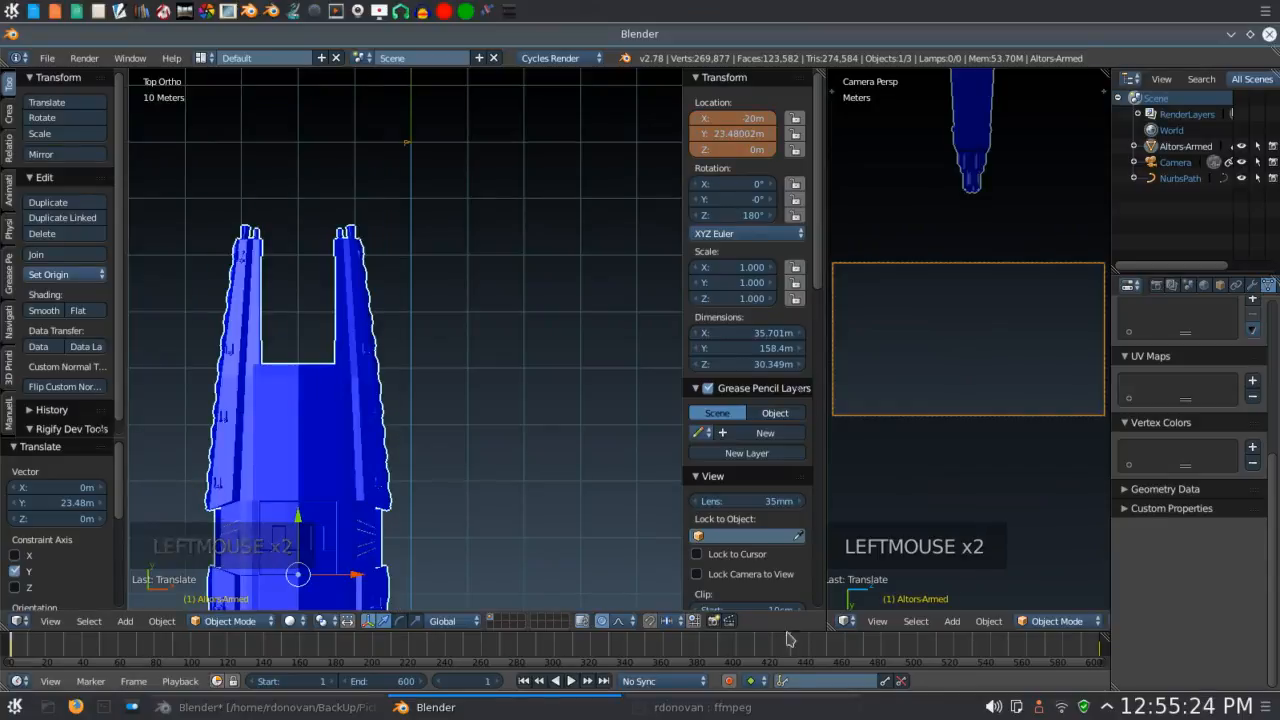
# Show the Dope Sheet in place of the camera view and set the ship's location keyframes to Linear interpolation.
pyautogui.click(843, 622)
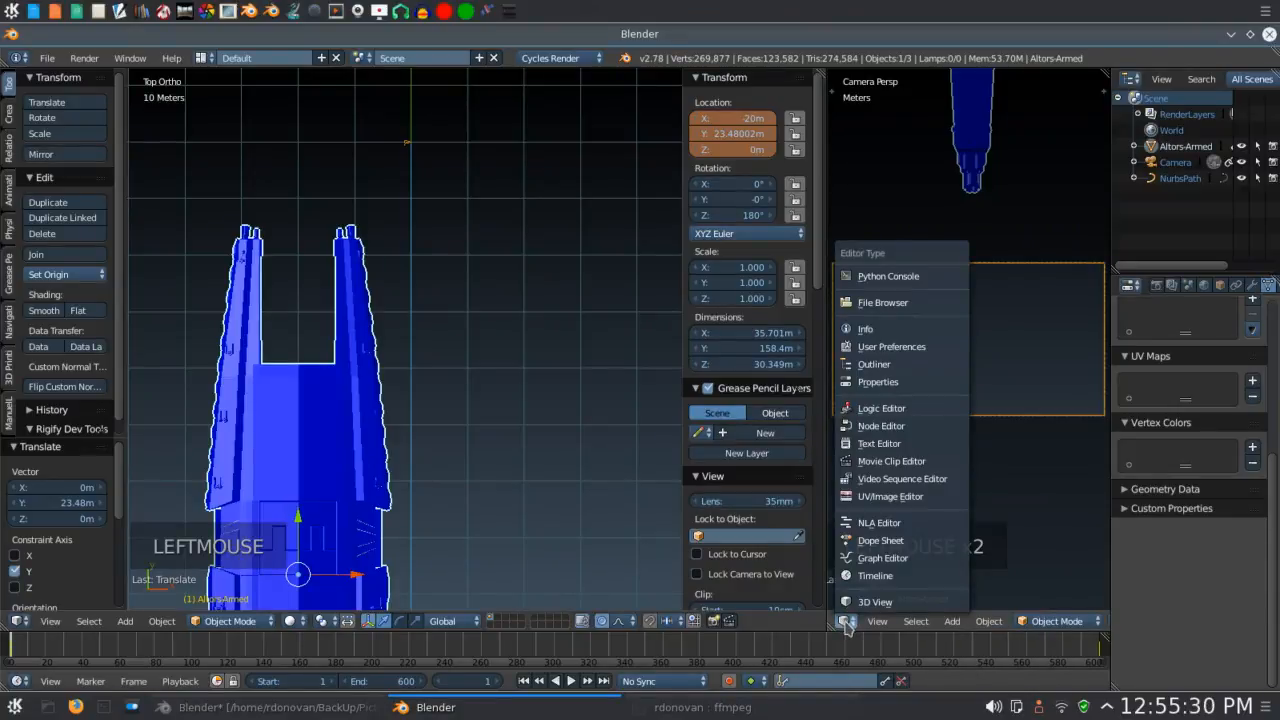
pyautogui.click(870, 541)
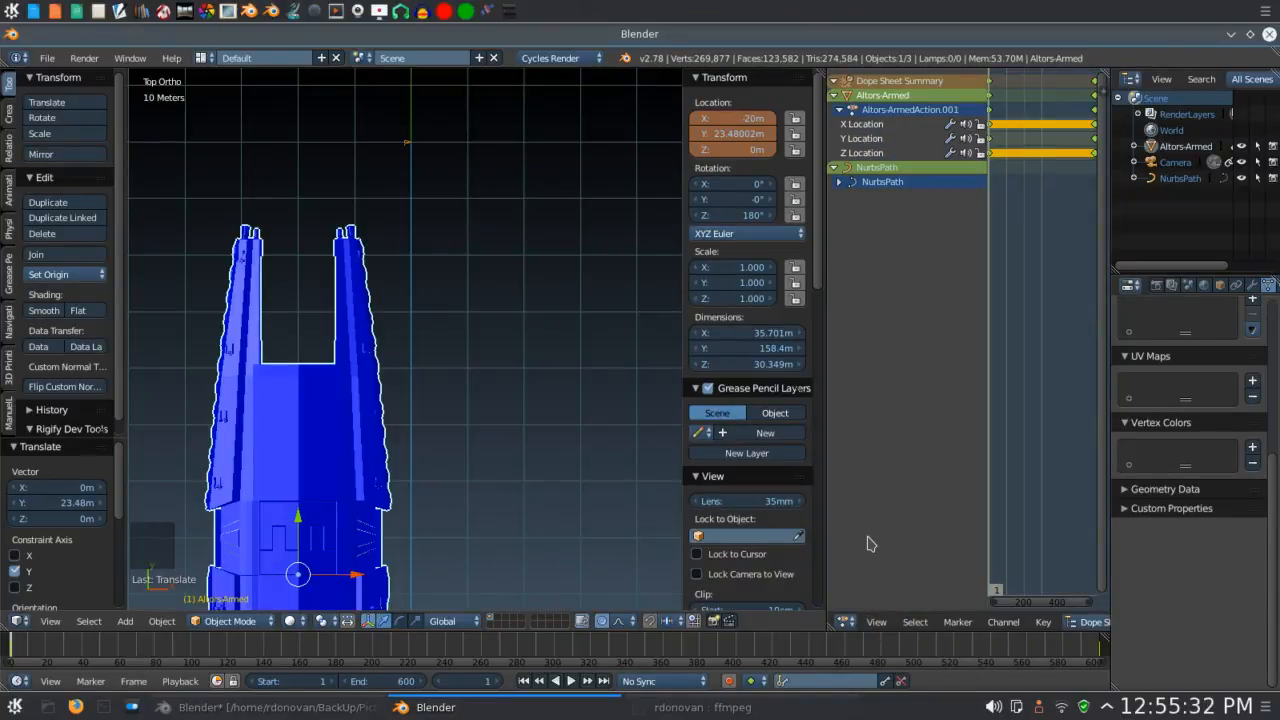
pyautogui.click(1043, 622)
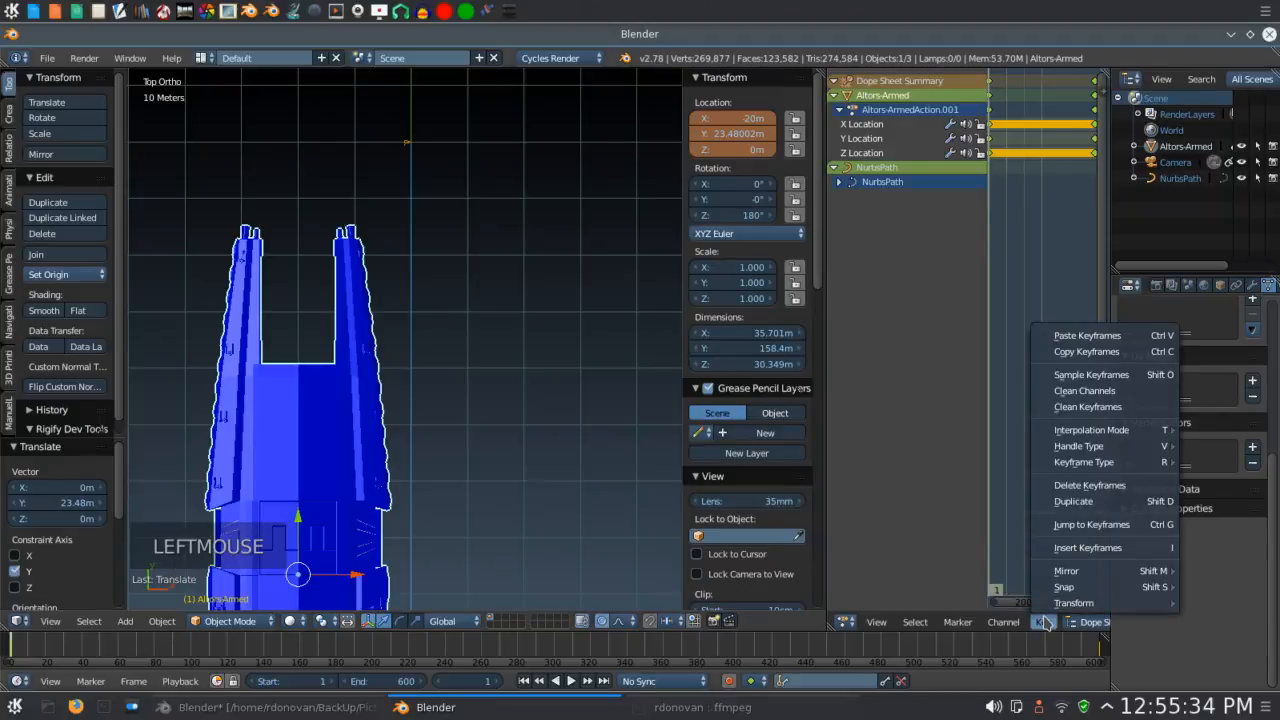
pyautogui.moveTo(1058, 437)
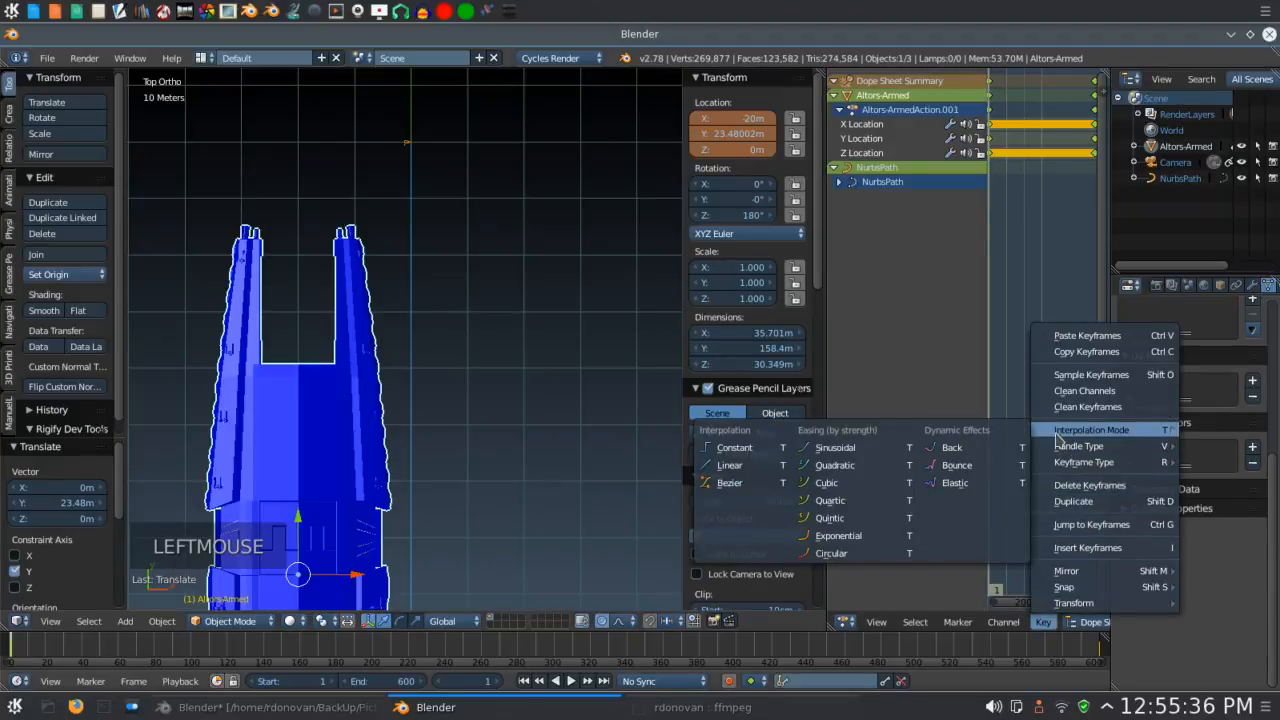
pyautogui.click(745, 468)
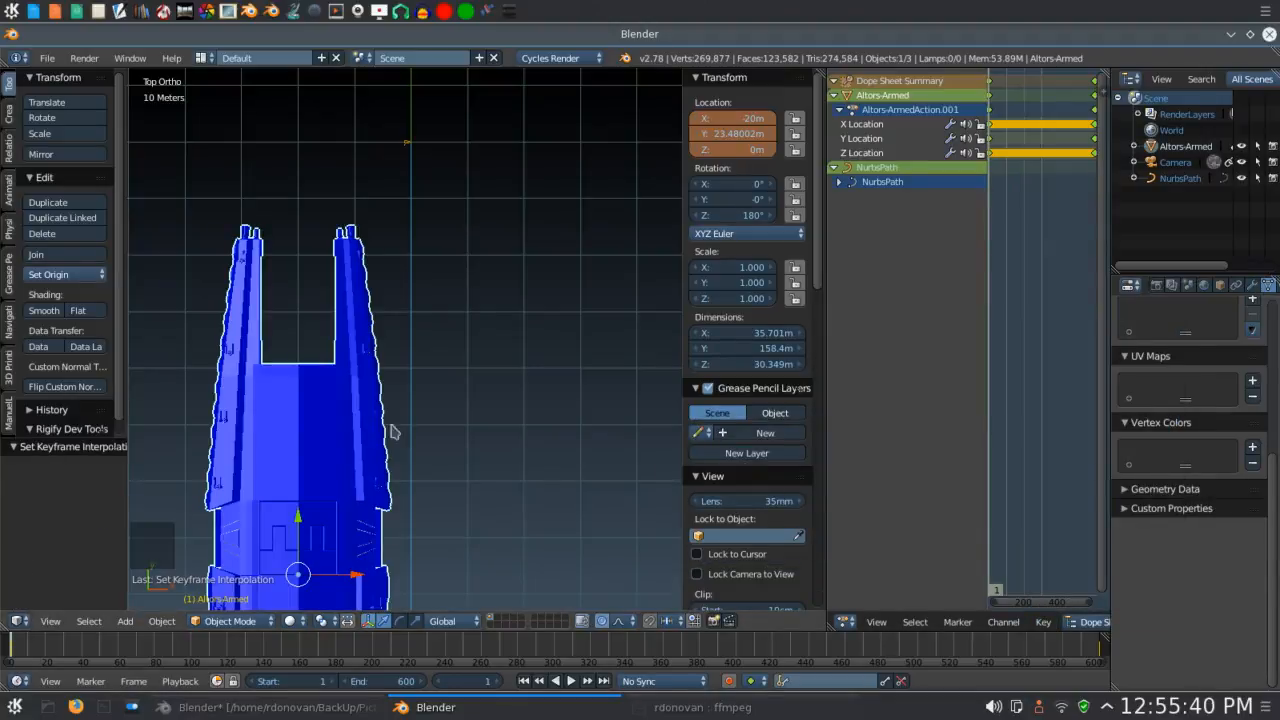
# Restore the 3D camera view in place of the Dope Sheet while playing the animation, and return to frame 1.
pyautogui.click(572, 681)
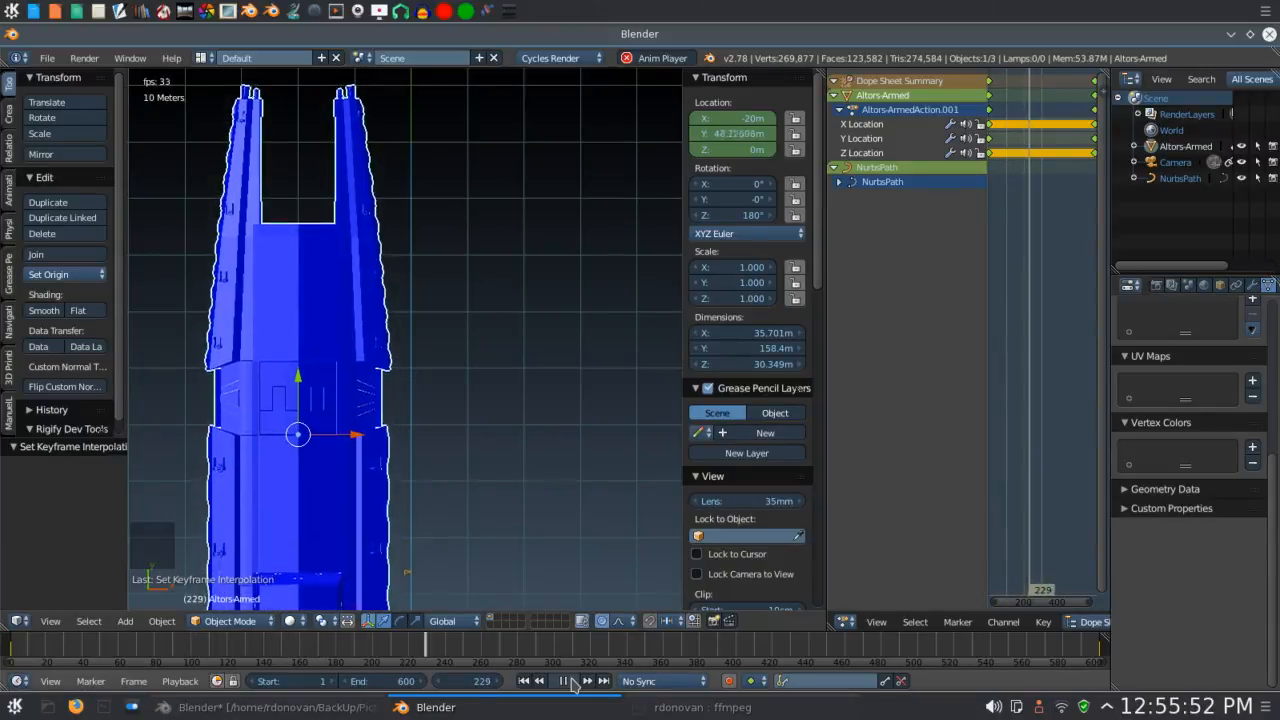
pyautogui.click(845, 621)
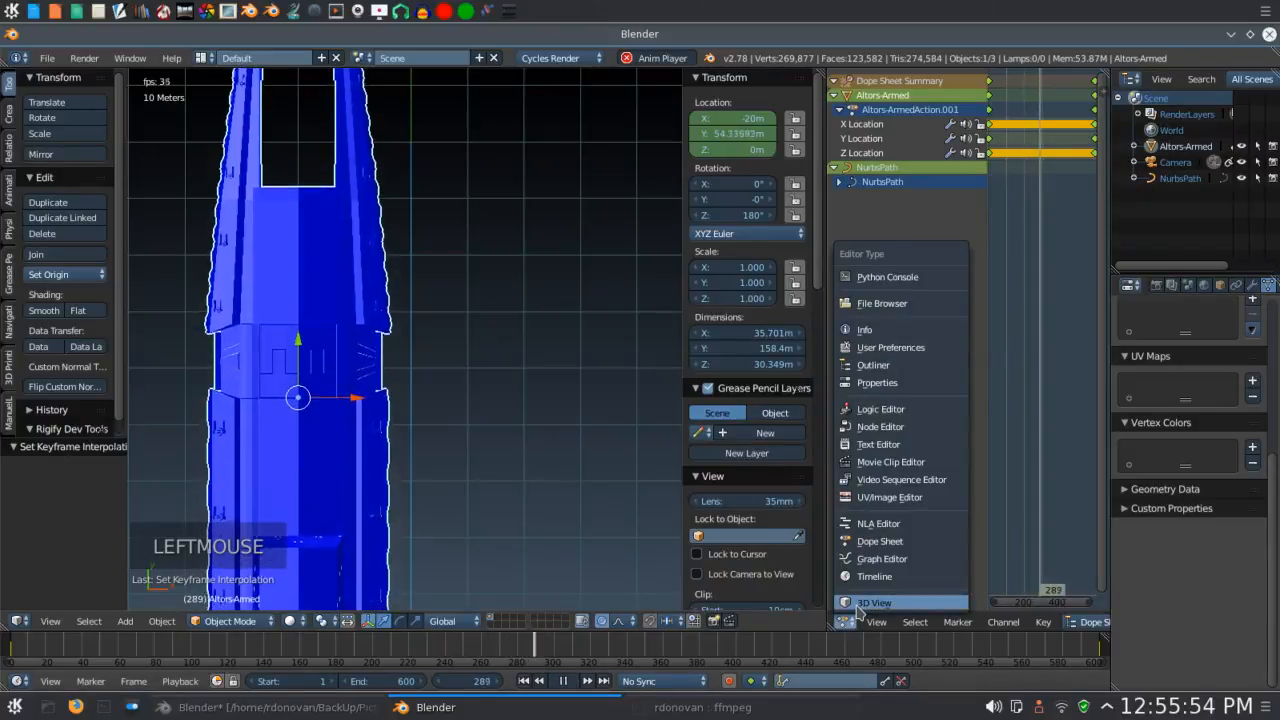
pyautogui.click(860, 603)
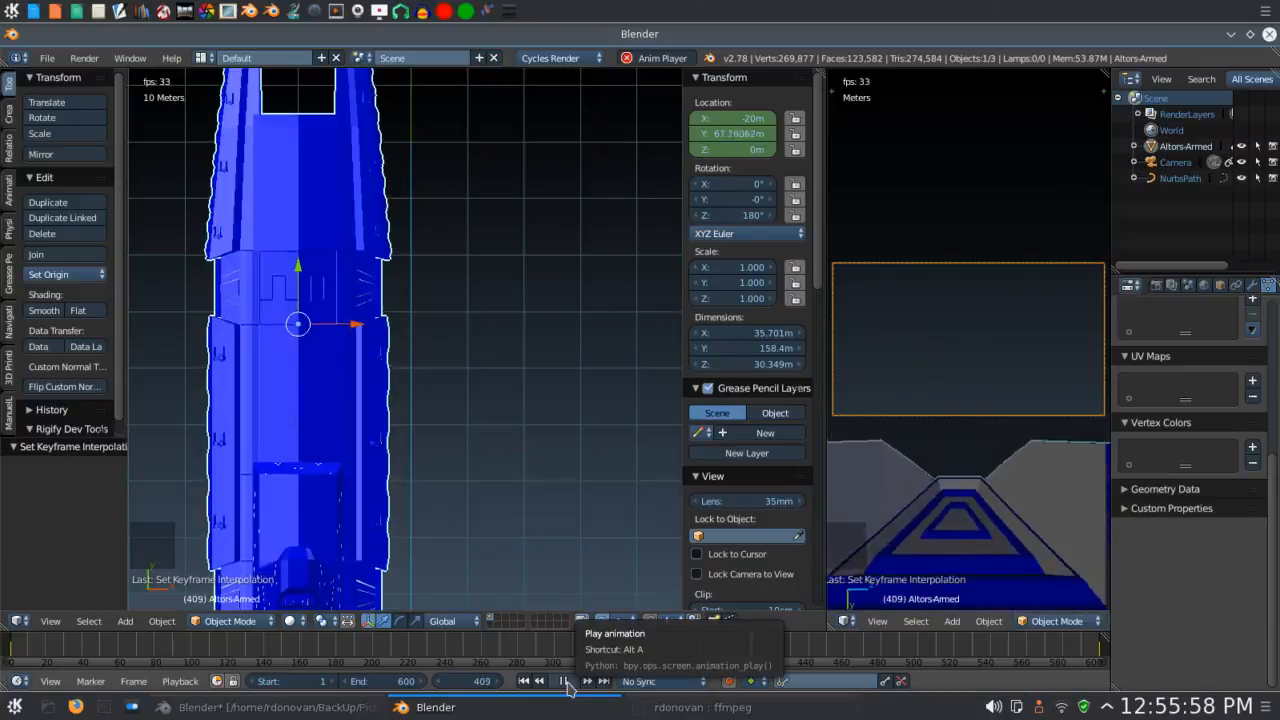
pyautogui.click(564, 681)
pyautogui.click(447, 681)
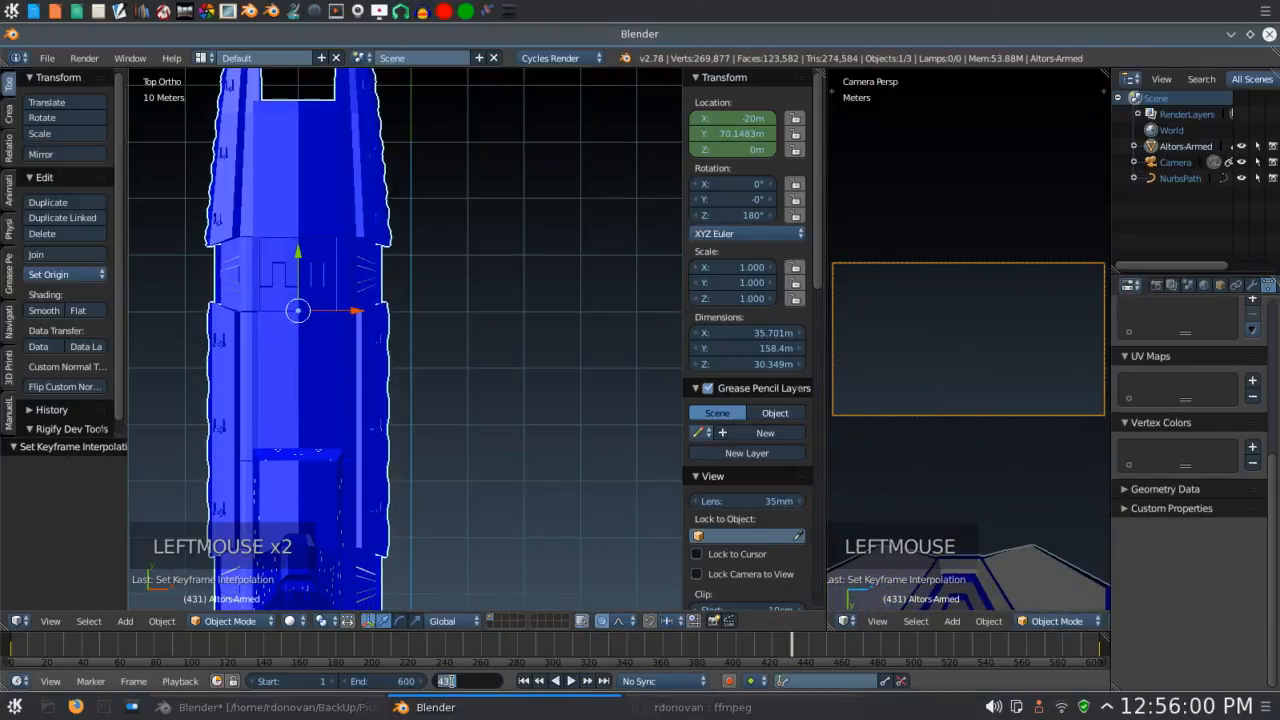
pyautogui.press('Return')
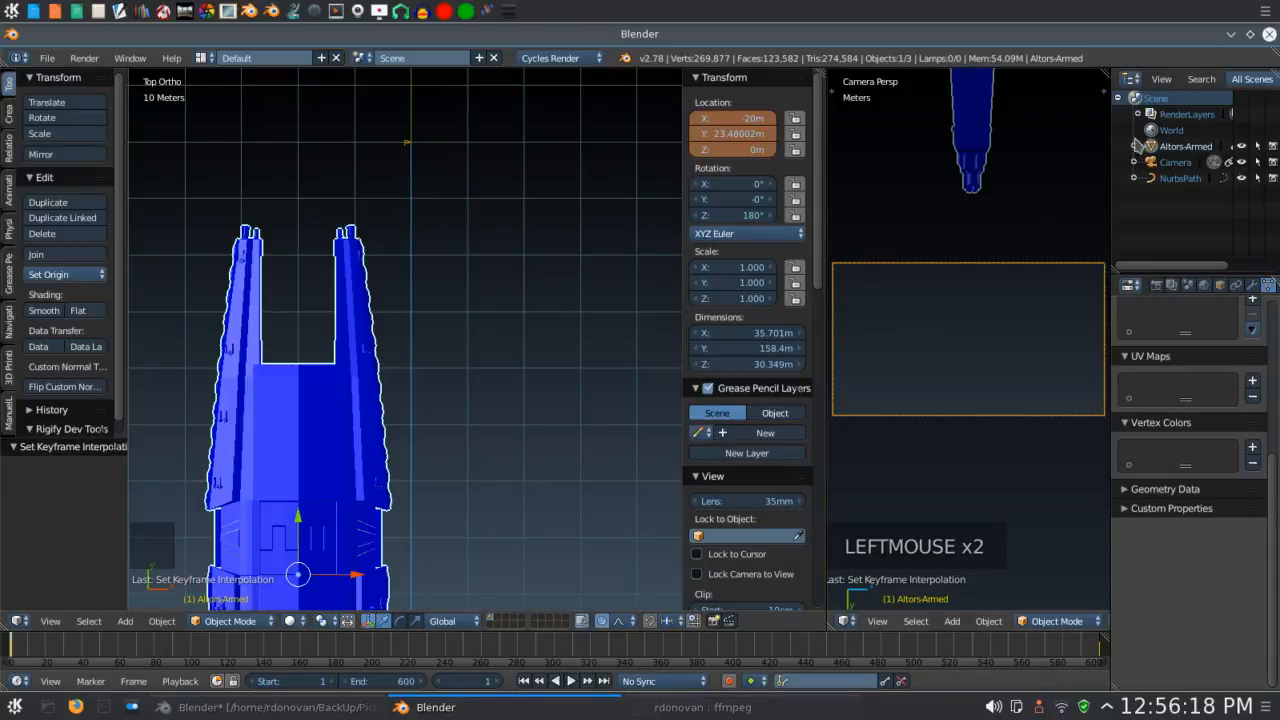
# Insert a rotation keyframe on the Camera at frame 90, with the main viewport set to the right orthographic view.
pyautogui.click(1178, 163)
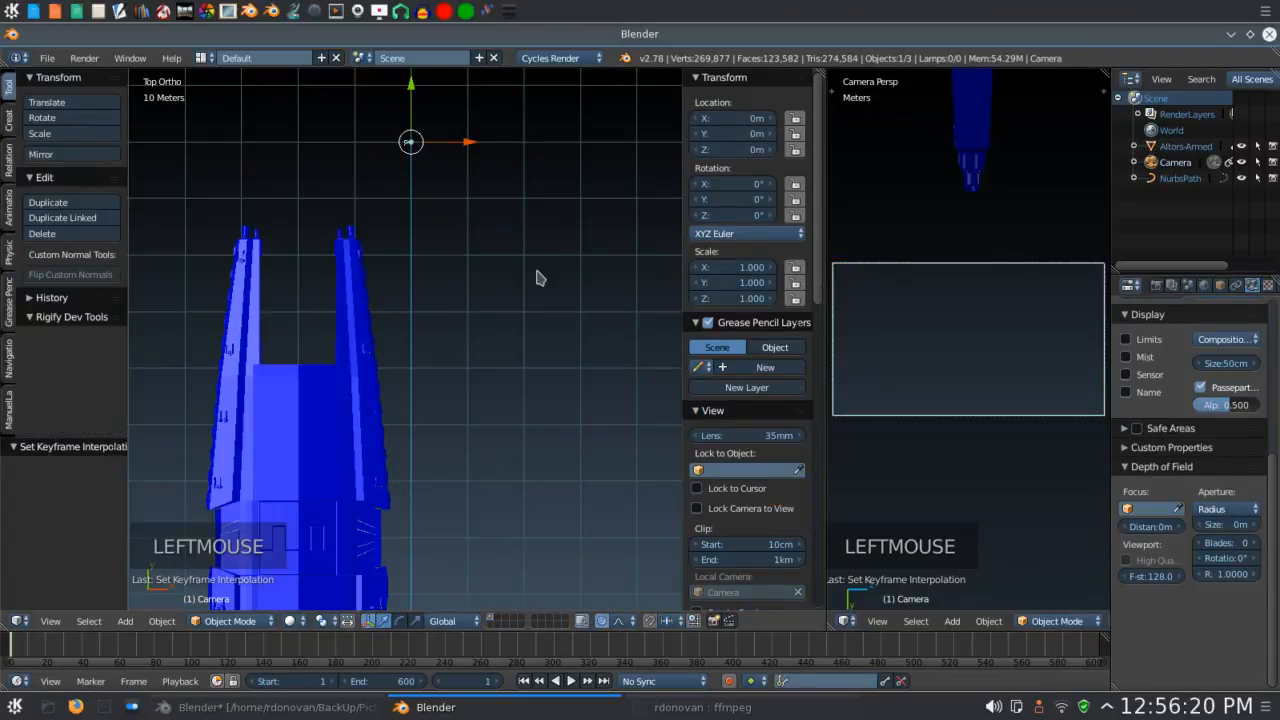
pyautogui.scroll(2, 537, 276)
pyautogui.keyDown('shift'); pyautogui.moveTo(540, 270); pyautogui.dragTo(540, 526, button='middle'); pyautogui.keyUp('shift')
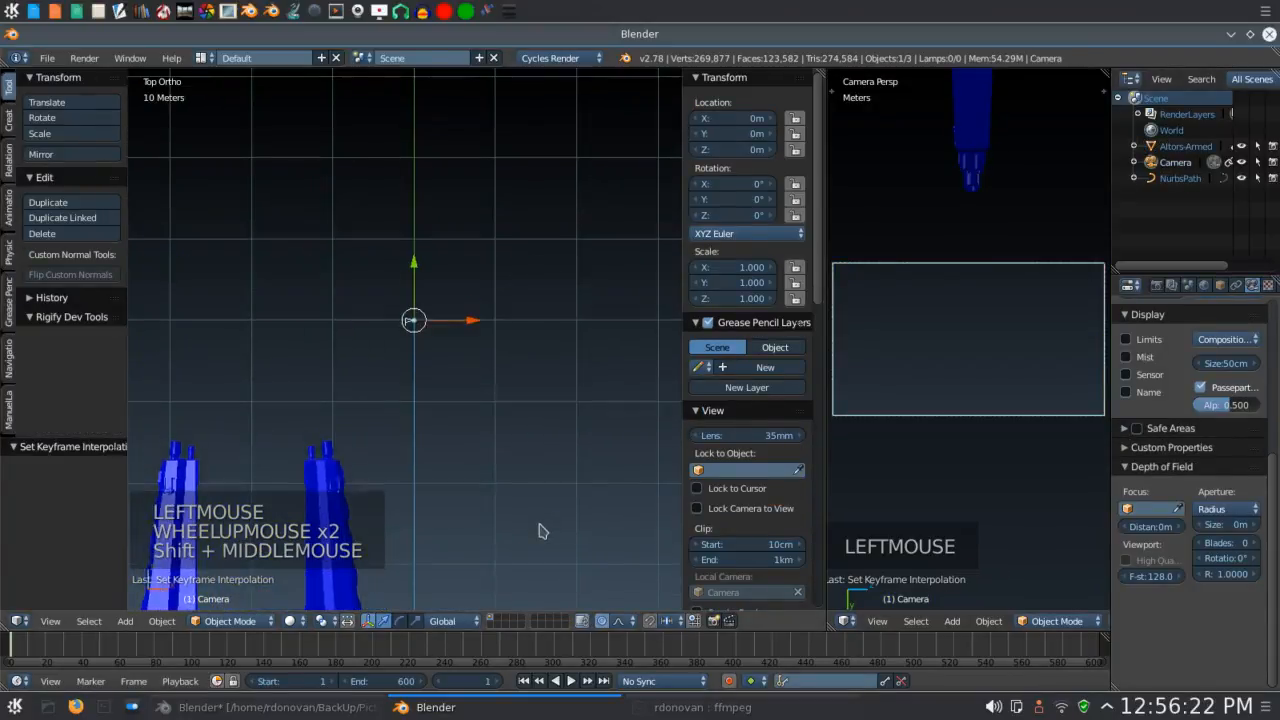
pyautogui.scroll(1, 540, 528)
pyautogui.scroll(3, 540, 527)
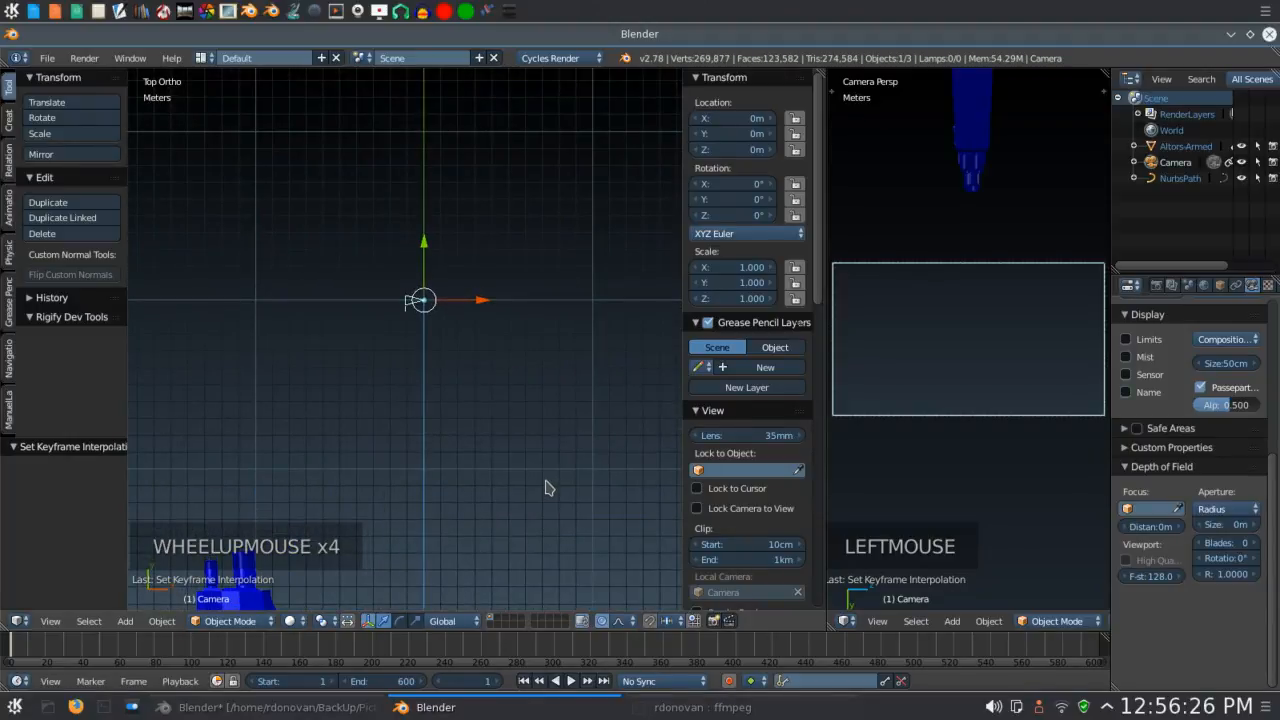
pyautogui.press('KP_3')
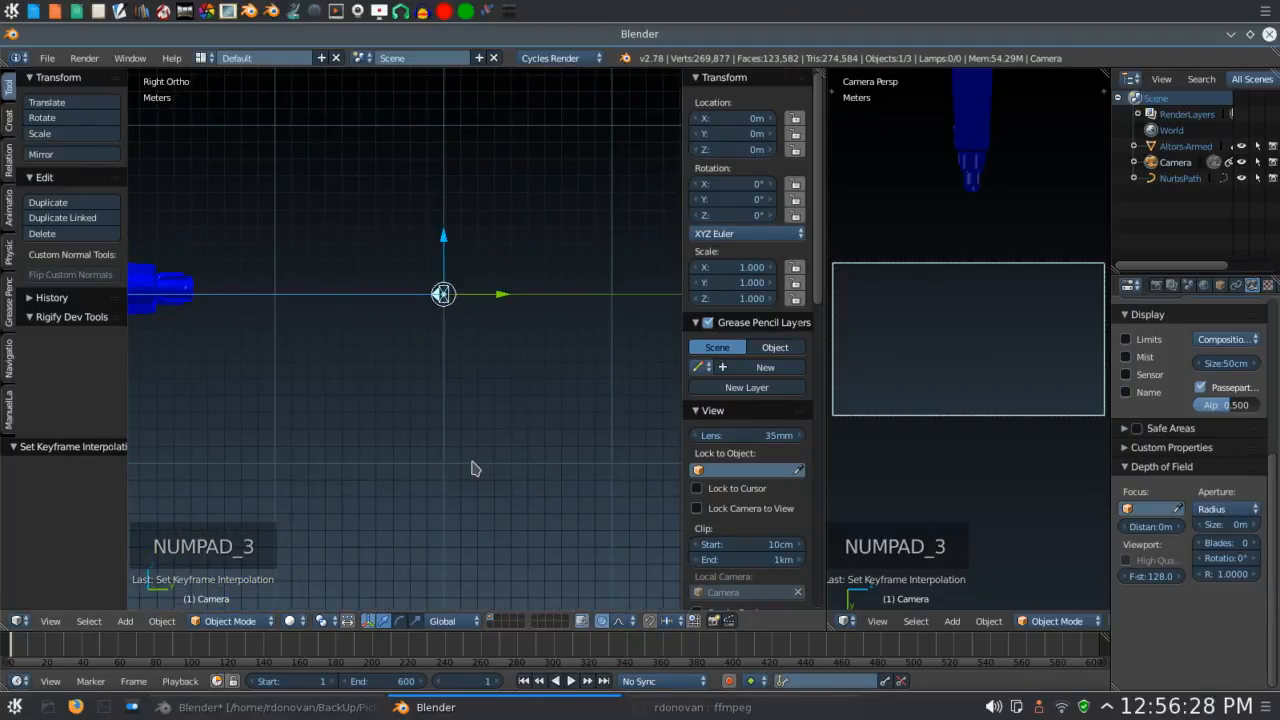
pyautogui.scroll(-3, 471, 480)
pyautogui.keyDown('shift'); pyautogui.moveTo(368, 494); pyautogui.dragTo(600, 509, button='middle'); pyautogui.keyUp('shift')
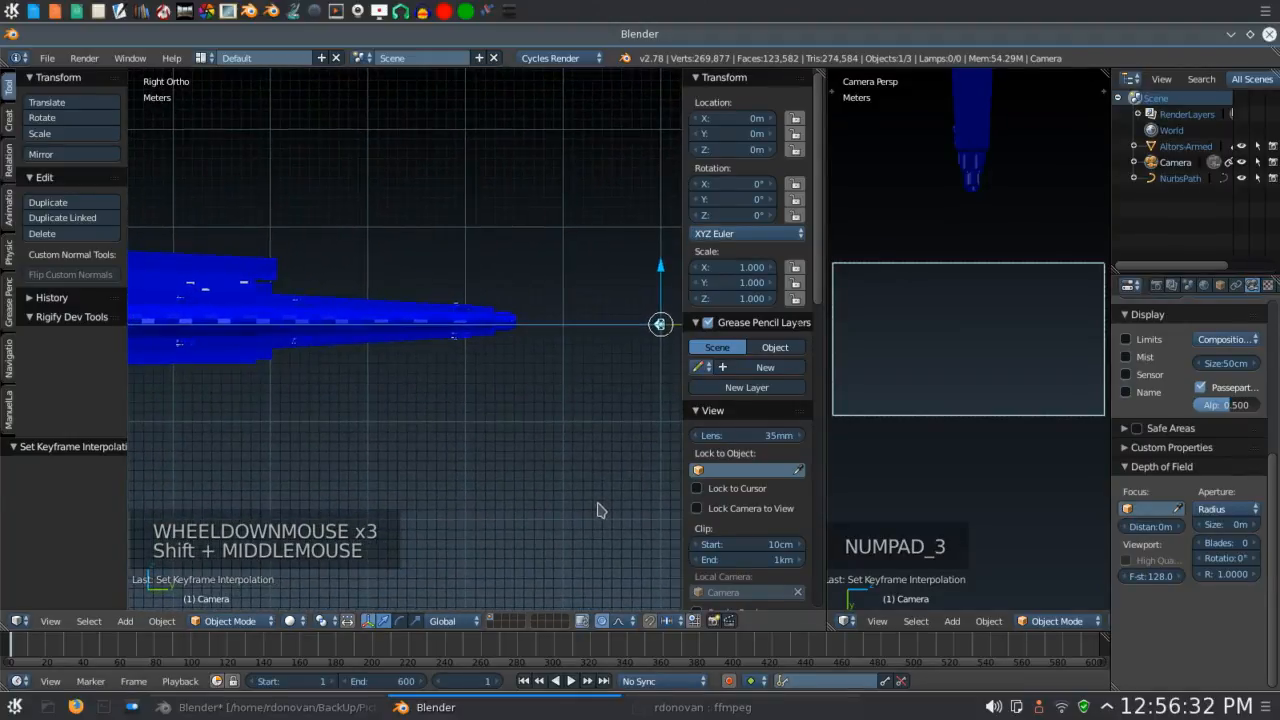
pyautogui.click(172, 648)
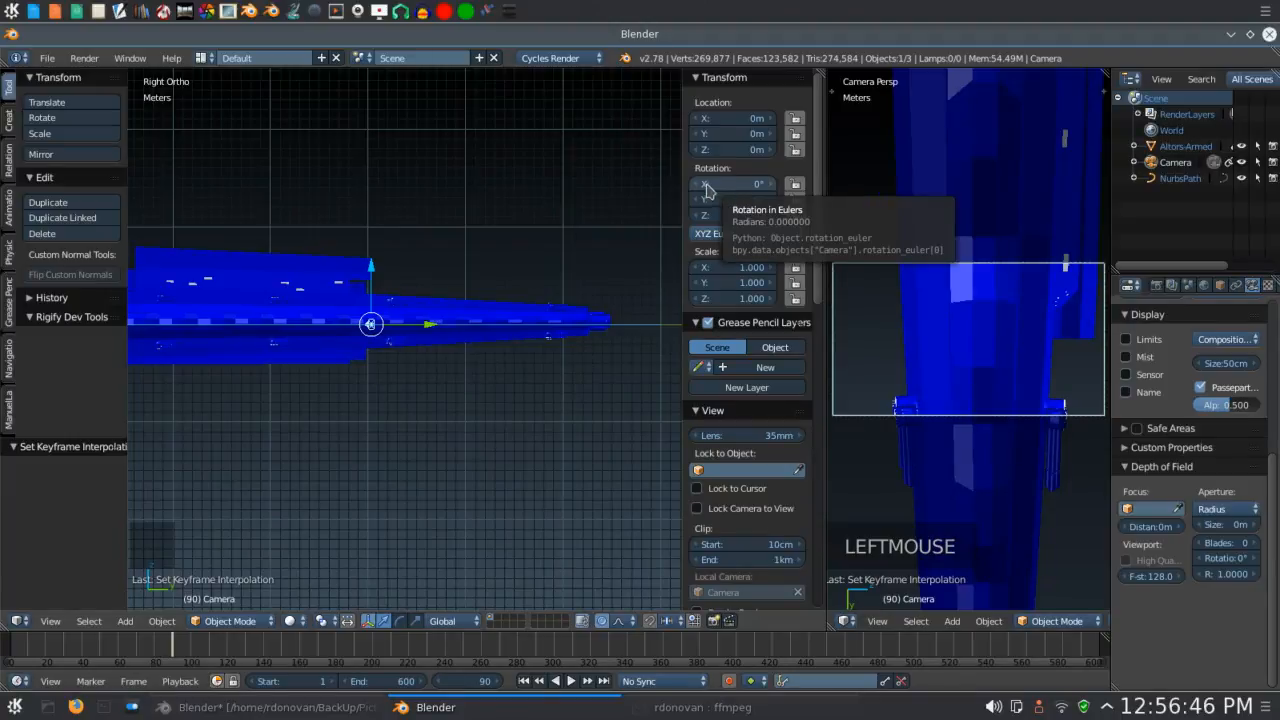
pyautogui.press('i')
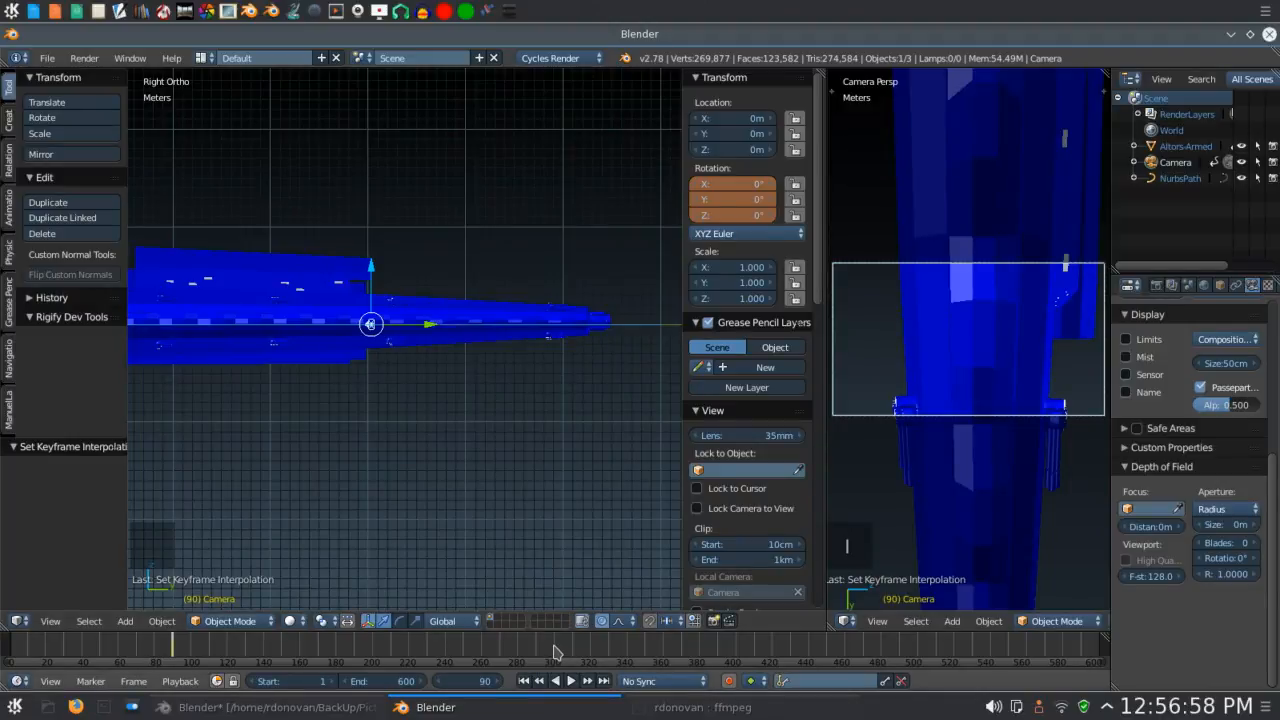
# Examine the Camera's position relative to the ship in the side view at frame 300 and at frame 1.
pyautogui.click(557, 652)
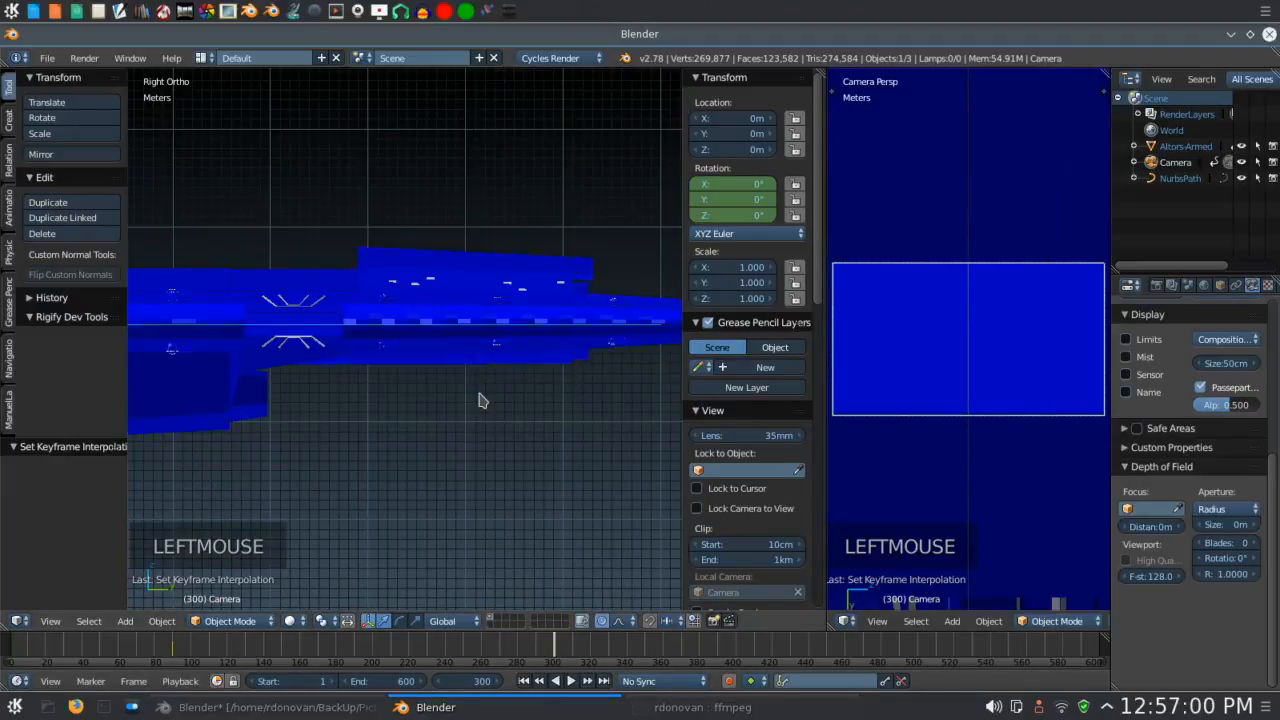
pyautogui.keyDown('shift'); pyautogui.moveTo(334, 446); pyautogui.dragTo(466, 477, button='middle'); pyautogui.keyUp('shift')
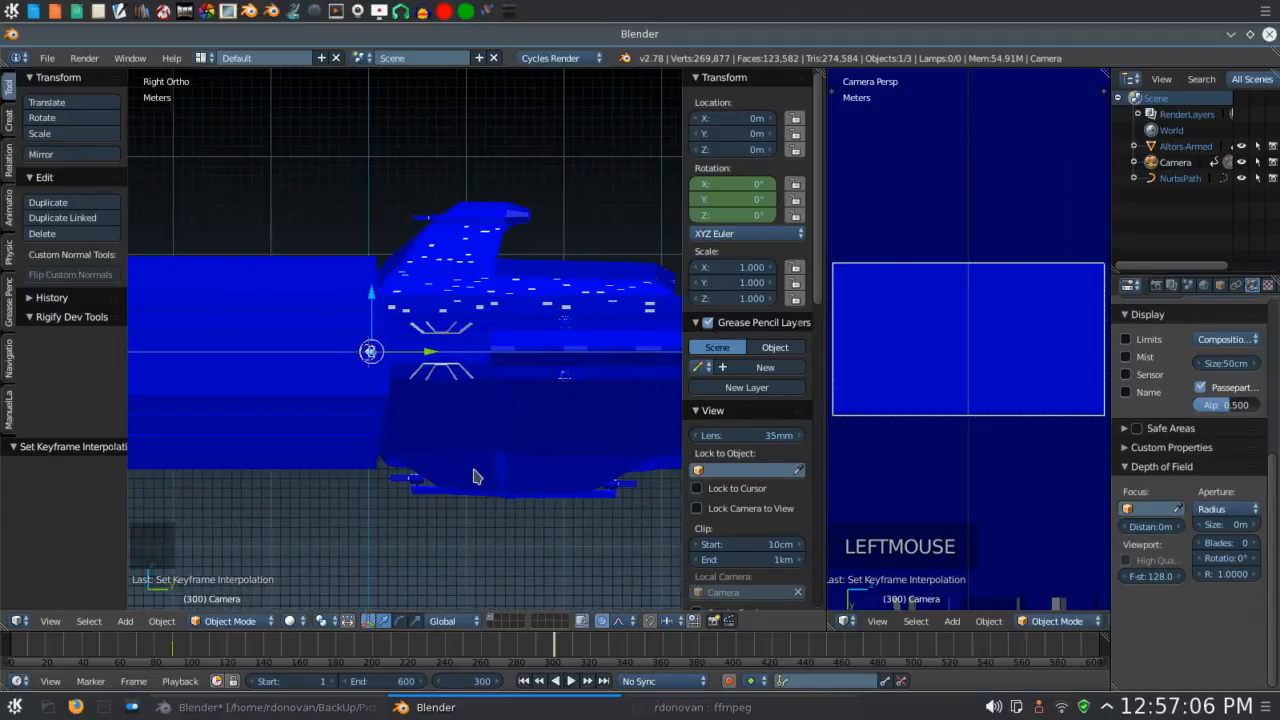
pyautogui.keyDown('shift'); pyautogui.moveTo(463, 477); pyautogui.dragTo(335, 477, button='middle'); pyautogui.keyUp('shift')
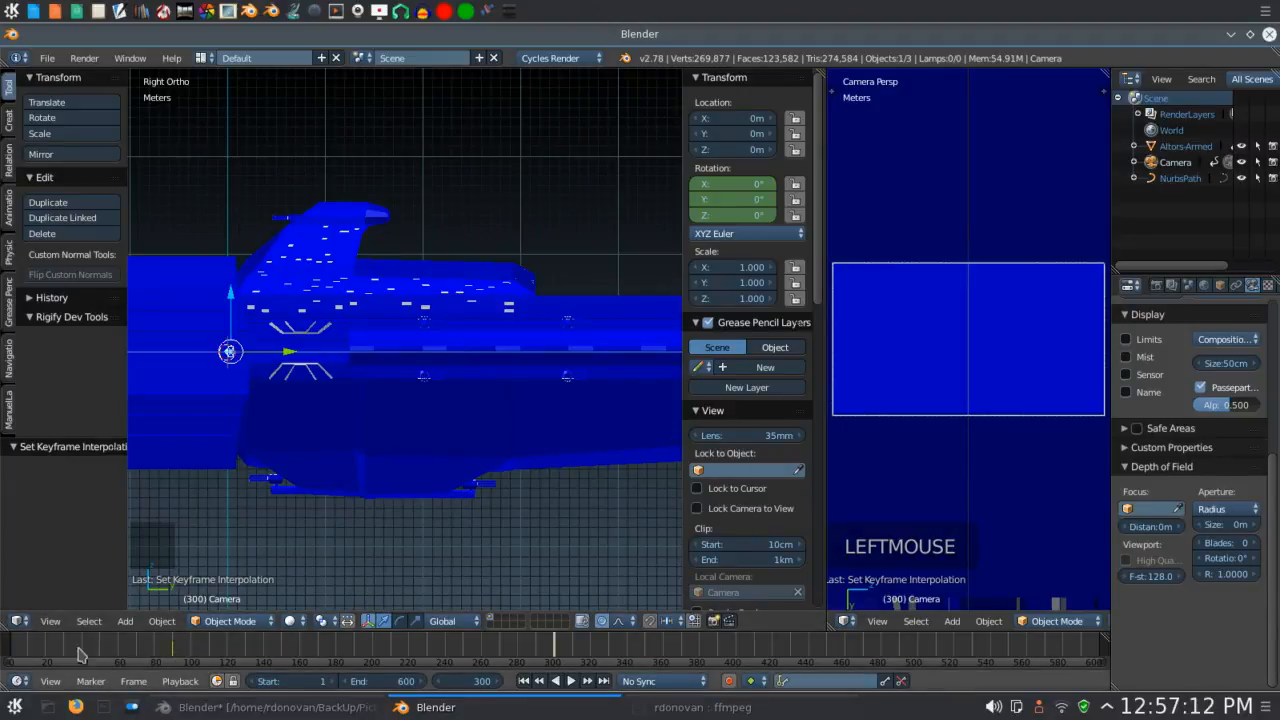
pyautogui.click(13, 651)
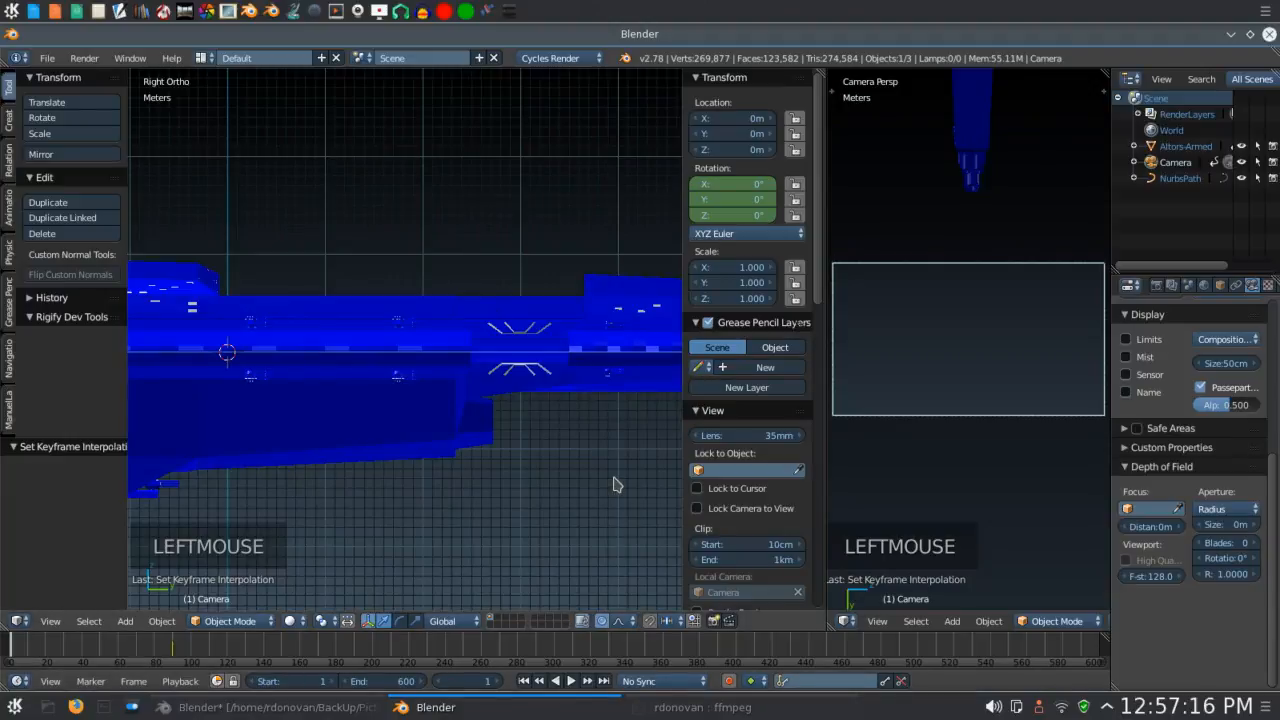
pyautogui.keyDown('shift'); pyautogui.moveTo(614, 484); pyautogui.dragTo(598, 470, button='middle'); pyautogui.keyUp('shift')
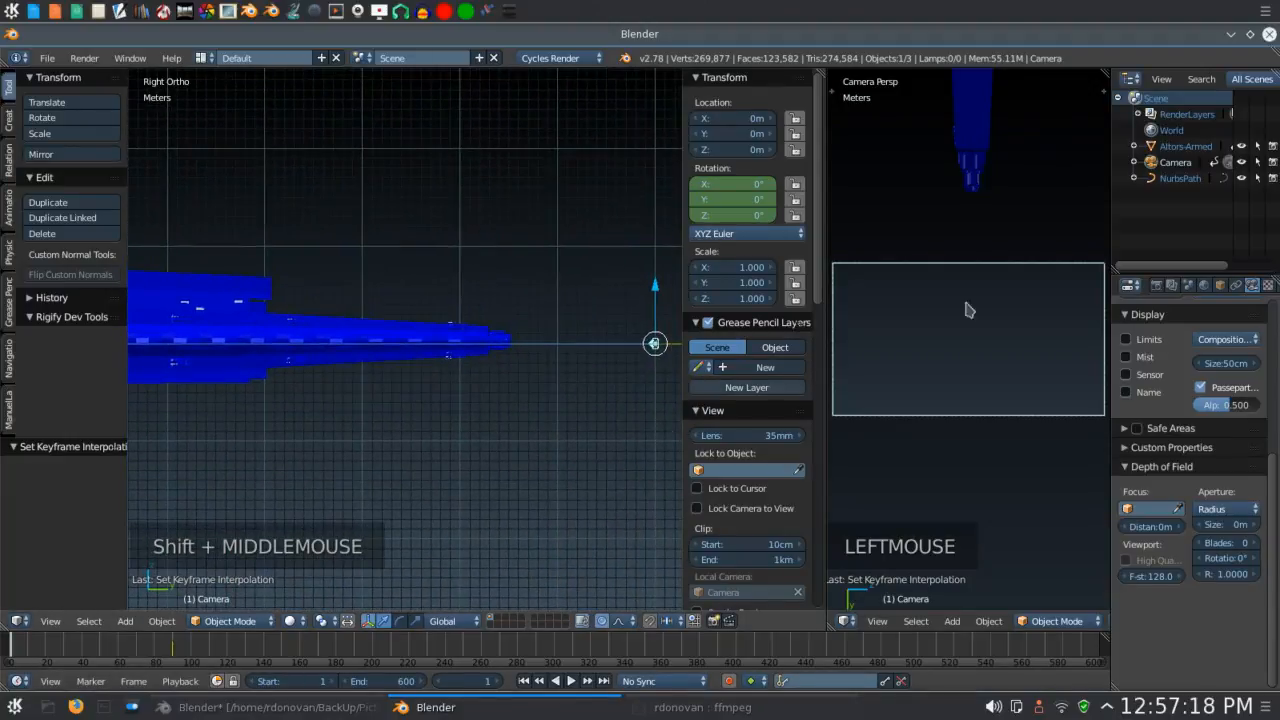
# Raise the NurbsPath by setting its Z location to 4.5 m.
pyautogui.click(1180, 179)
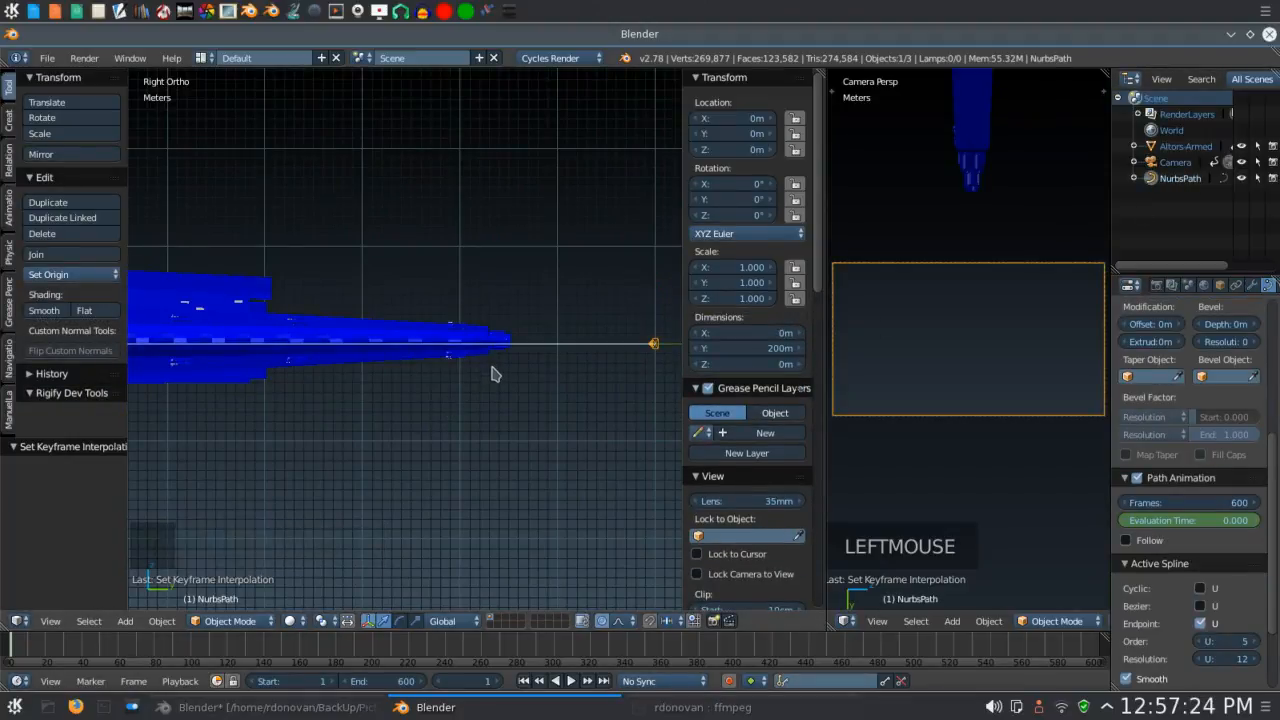
pyautogui.click(735, 152)
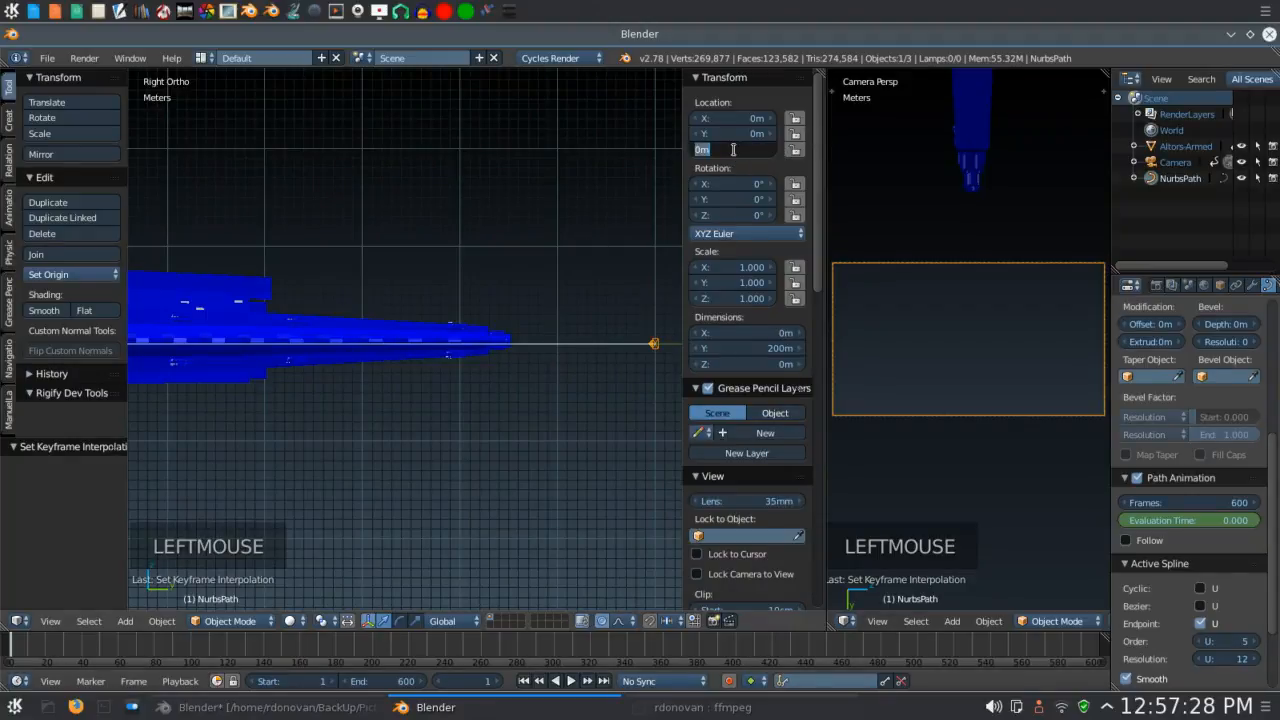
pyautogui.write('4')
pyautogui.press('Return')
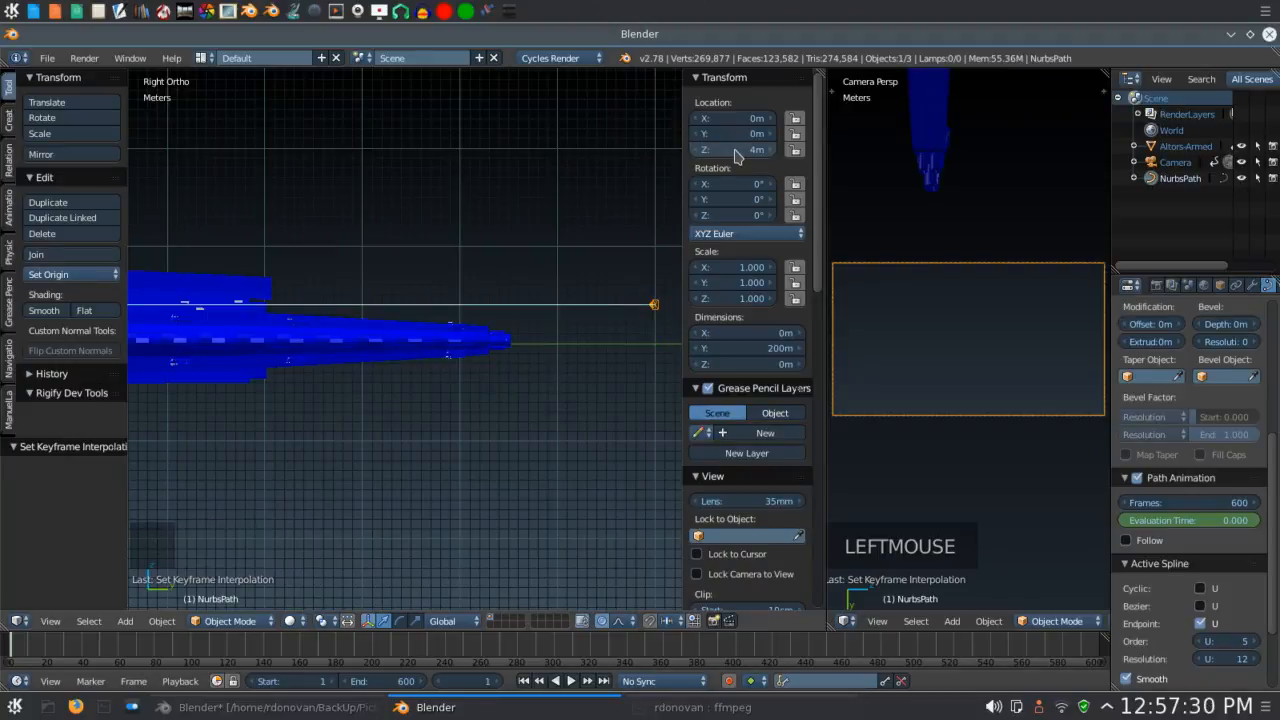
pyautogui.click(735, 152)
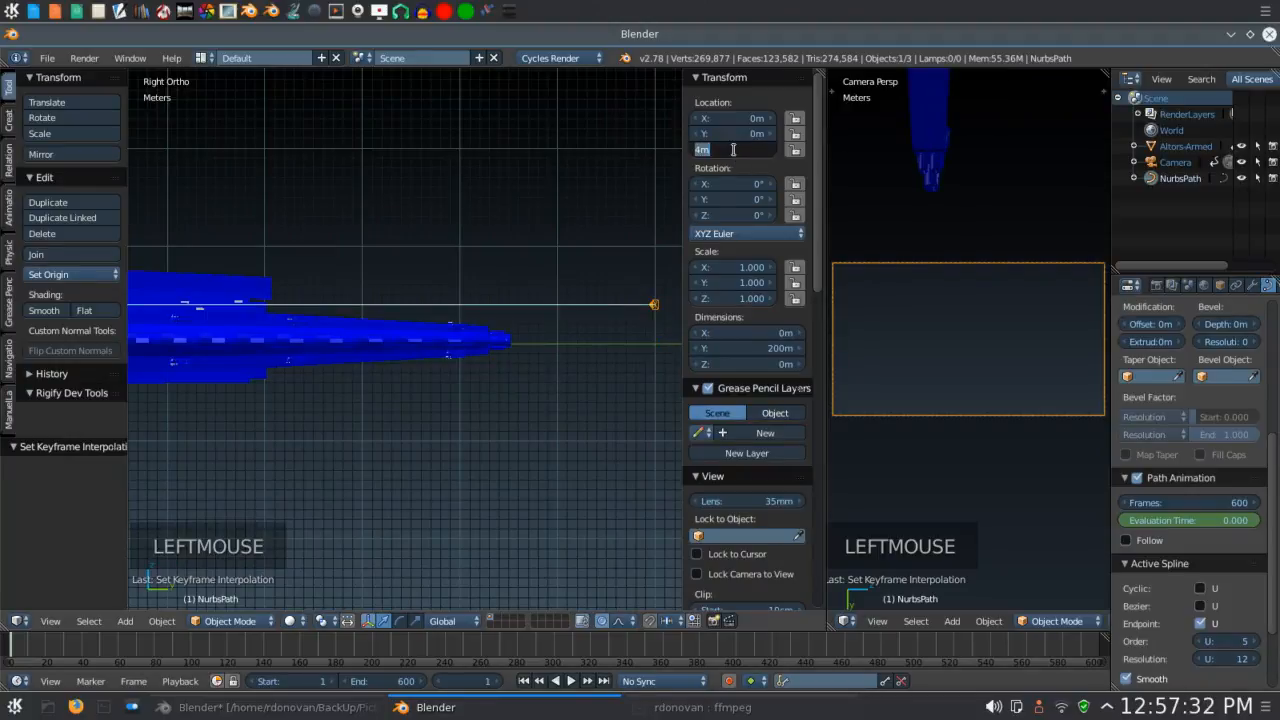
pyautogui.write('4.5')
pyautogui.press('Return')
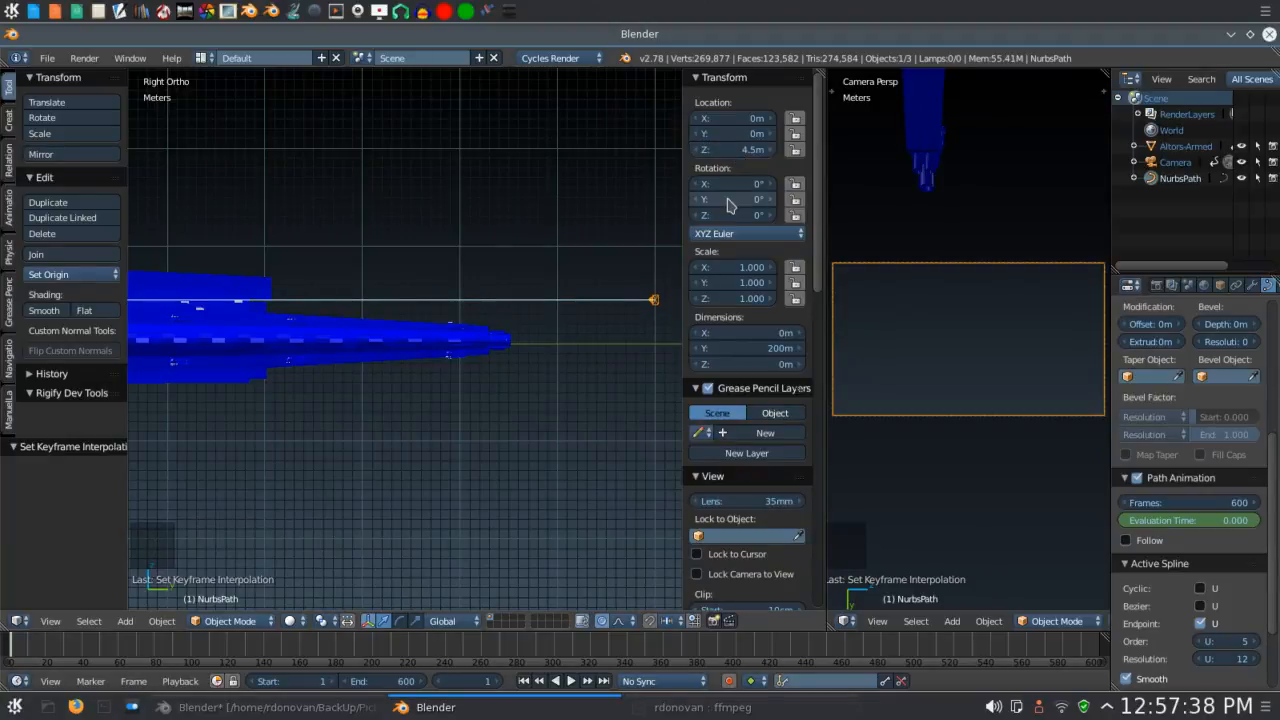
# Play the animation to check the camera's flight along the raised path, stop it and return to frame 1.
pyautogui.click(569, 681)
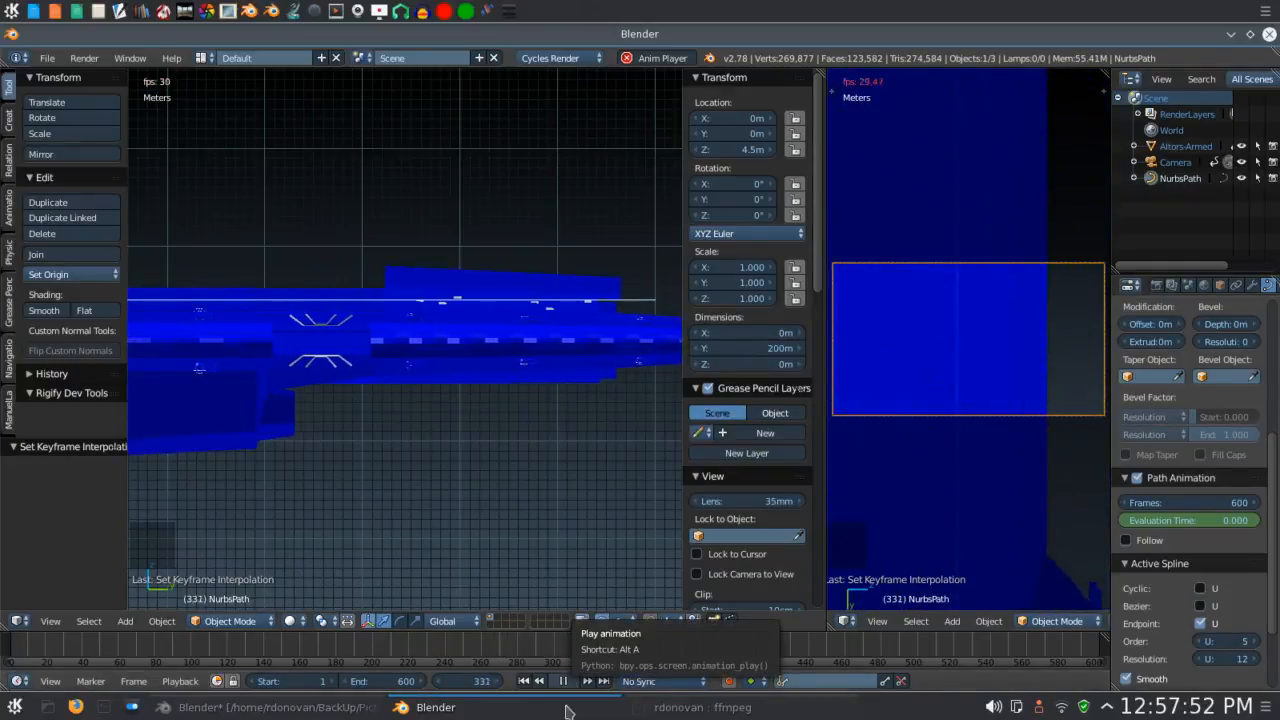
pyautogui.click(564, 683)
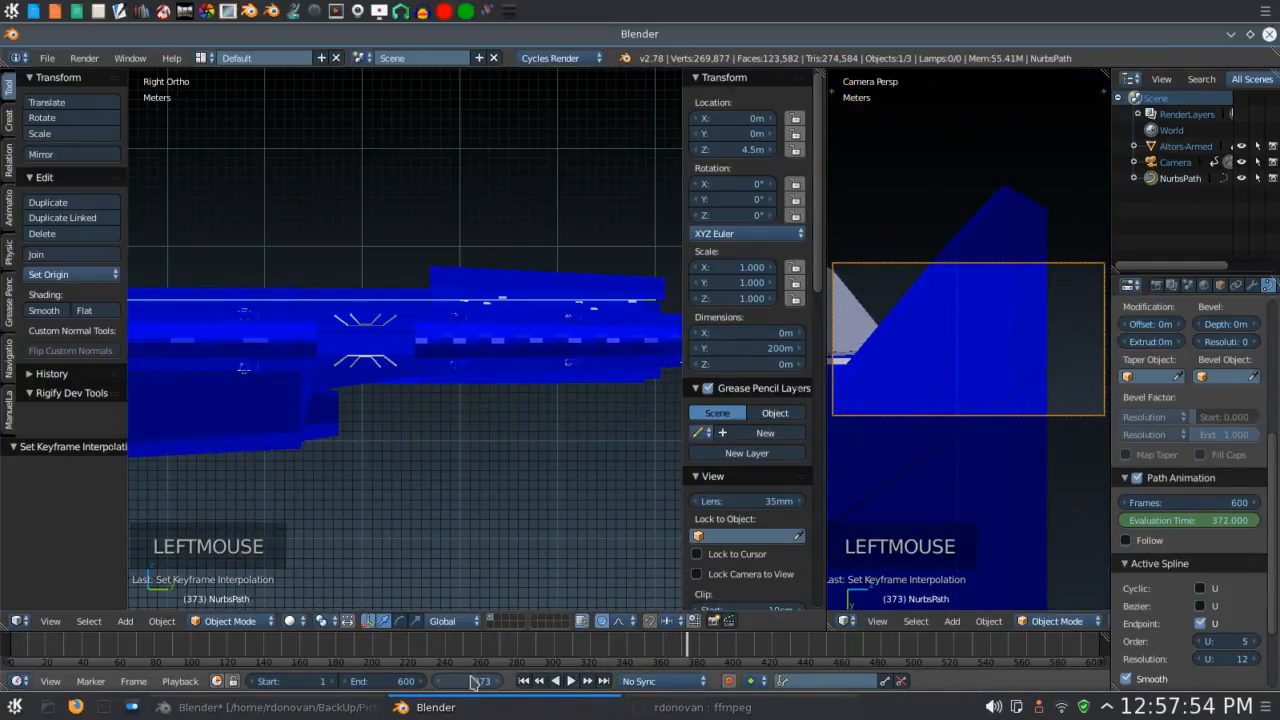
pyautogui.doubleClick(468, 680)
pyautogui.write('1')
pyautogui.press('Return')
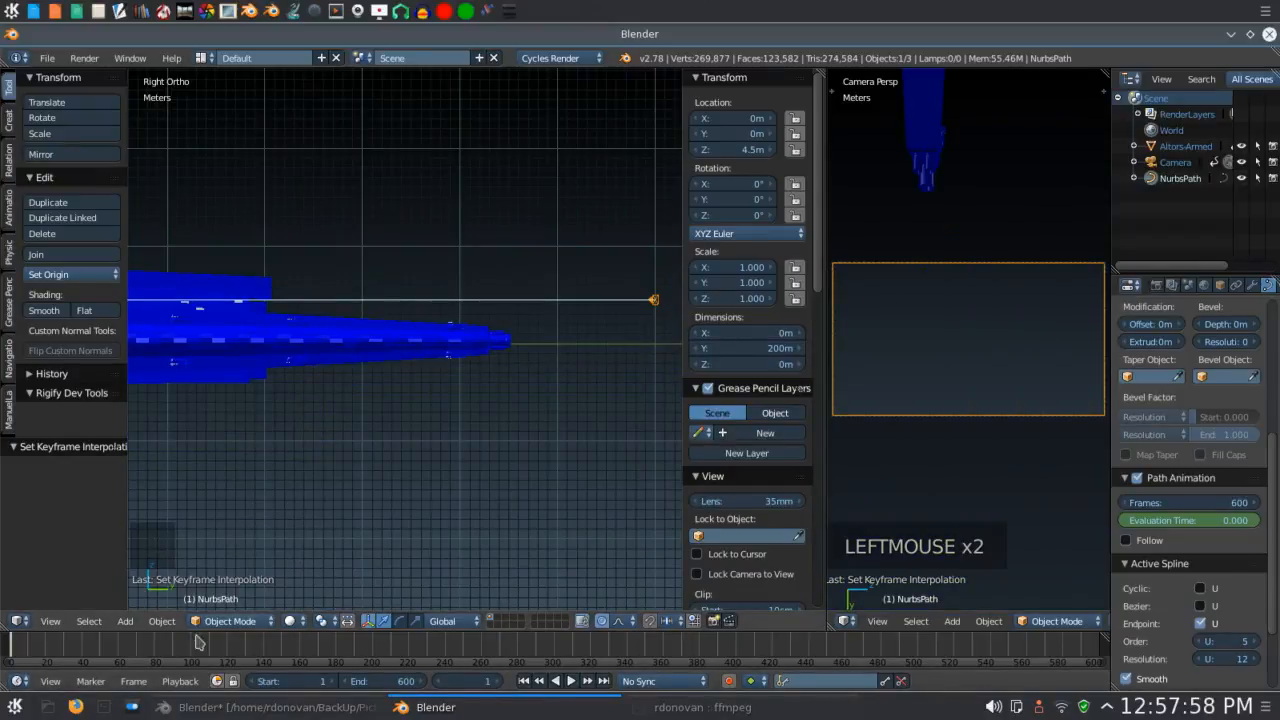
# Select the Camera and set the current frame to 90, where its rotation keyframe lies.
pyautogui.click(468, 680)
pyautogui.write('90')
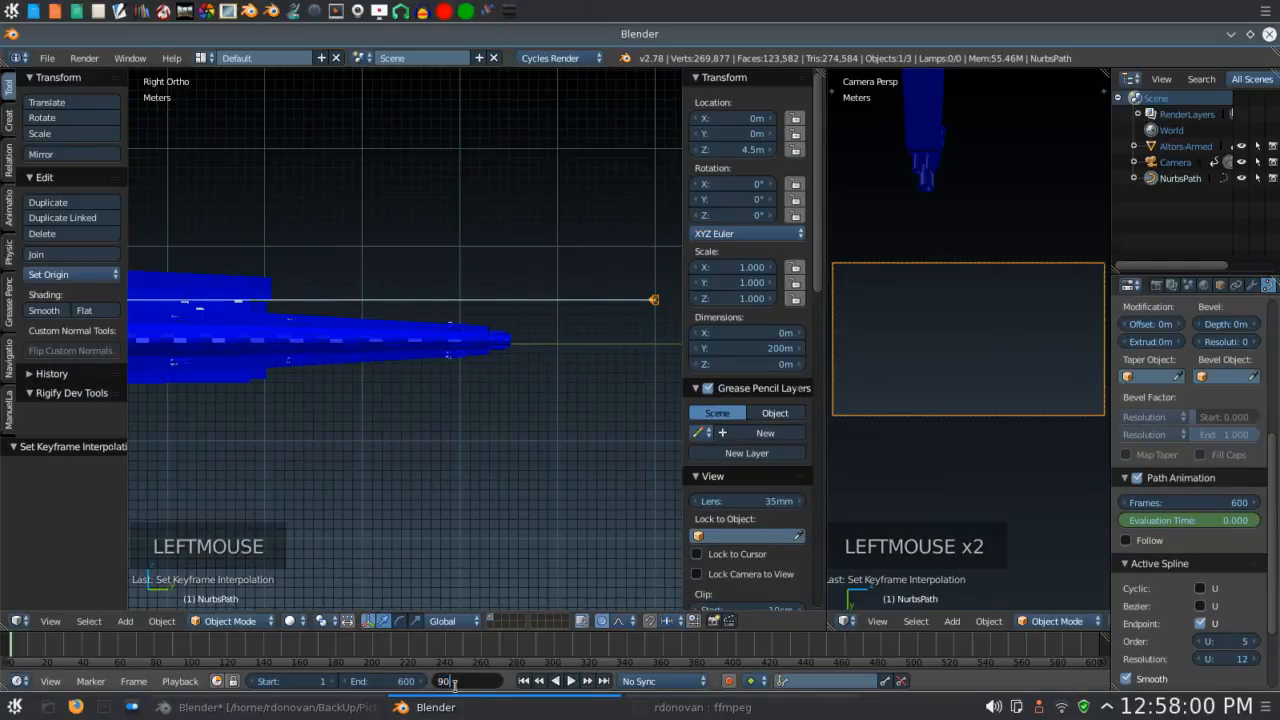
pyautogui.press('Return')
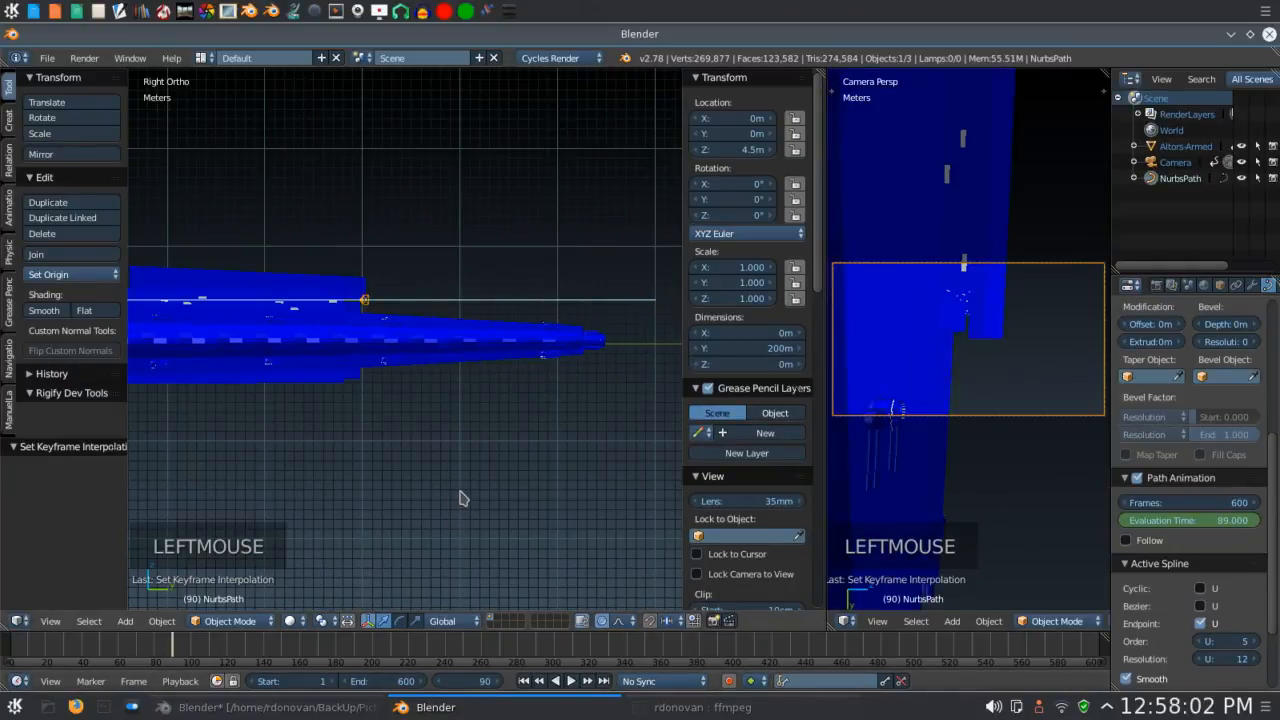
pyautogui.click(437, 682)
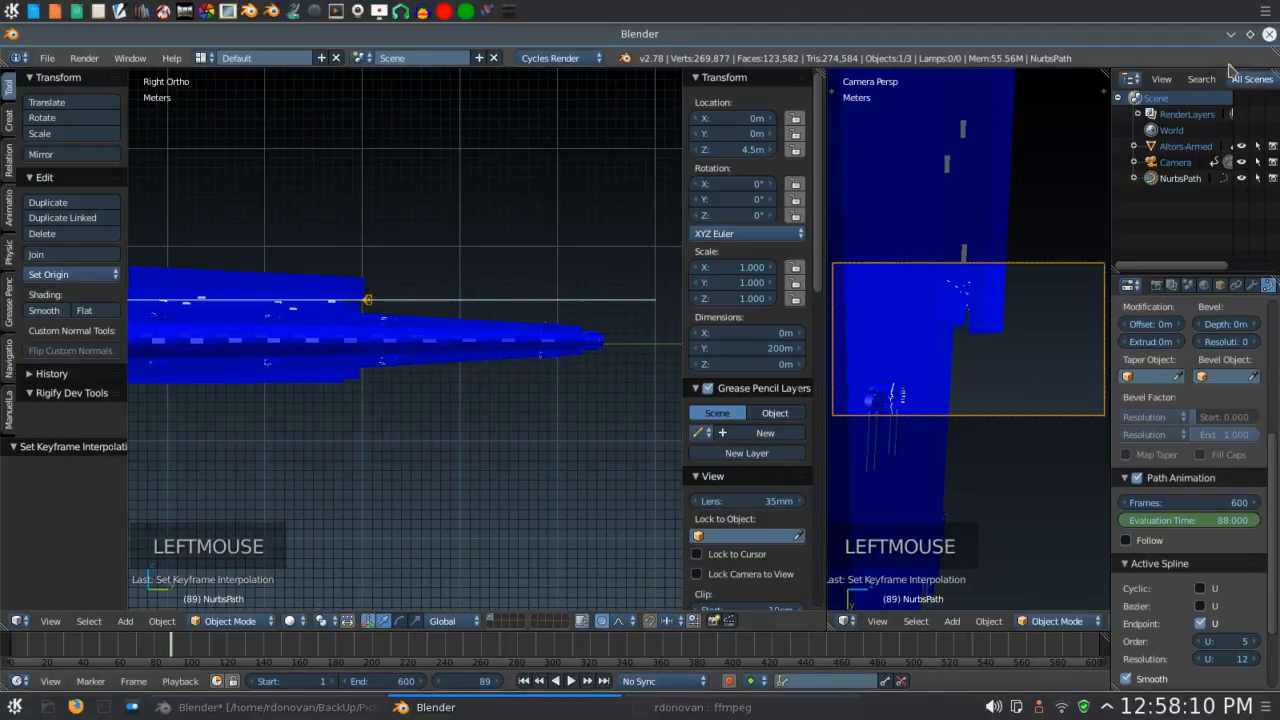
pyautogui.click(1172, 162)
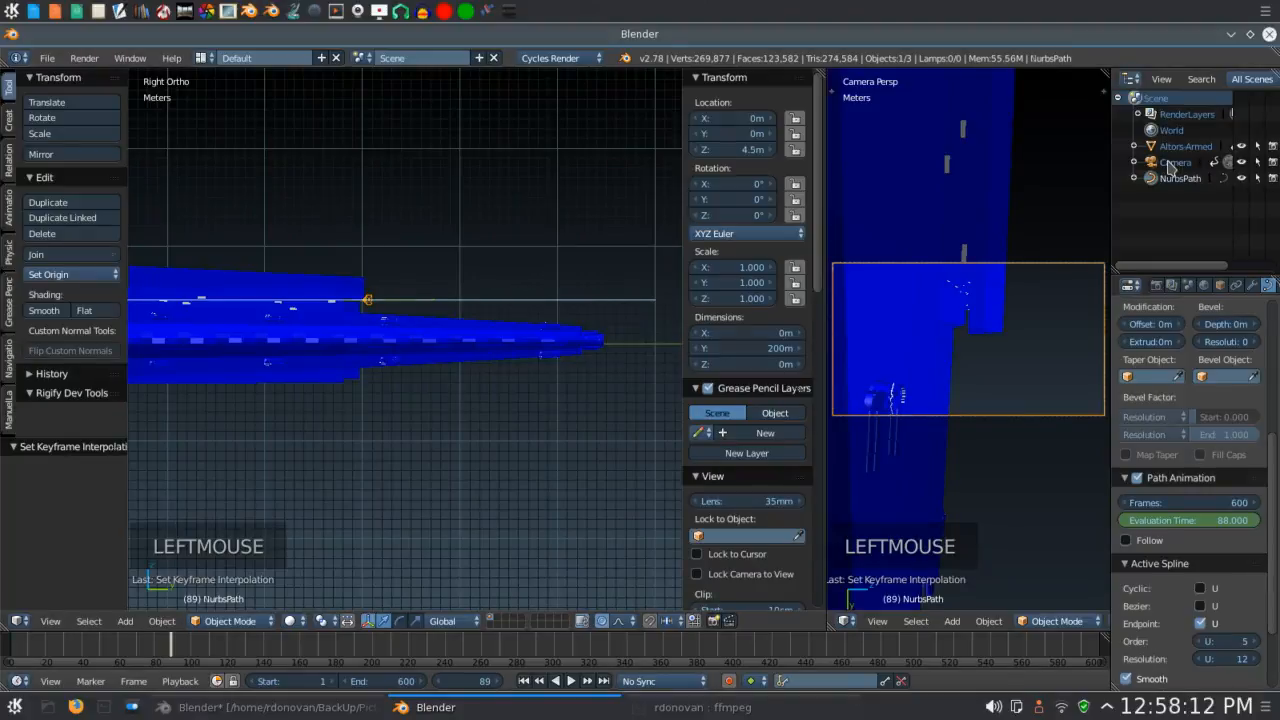
pyautogui.doubleClick(496, 684)
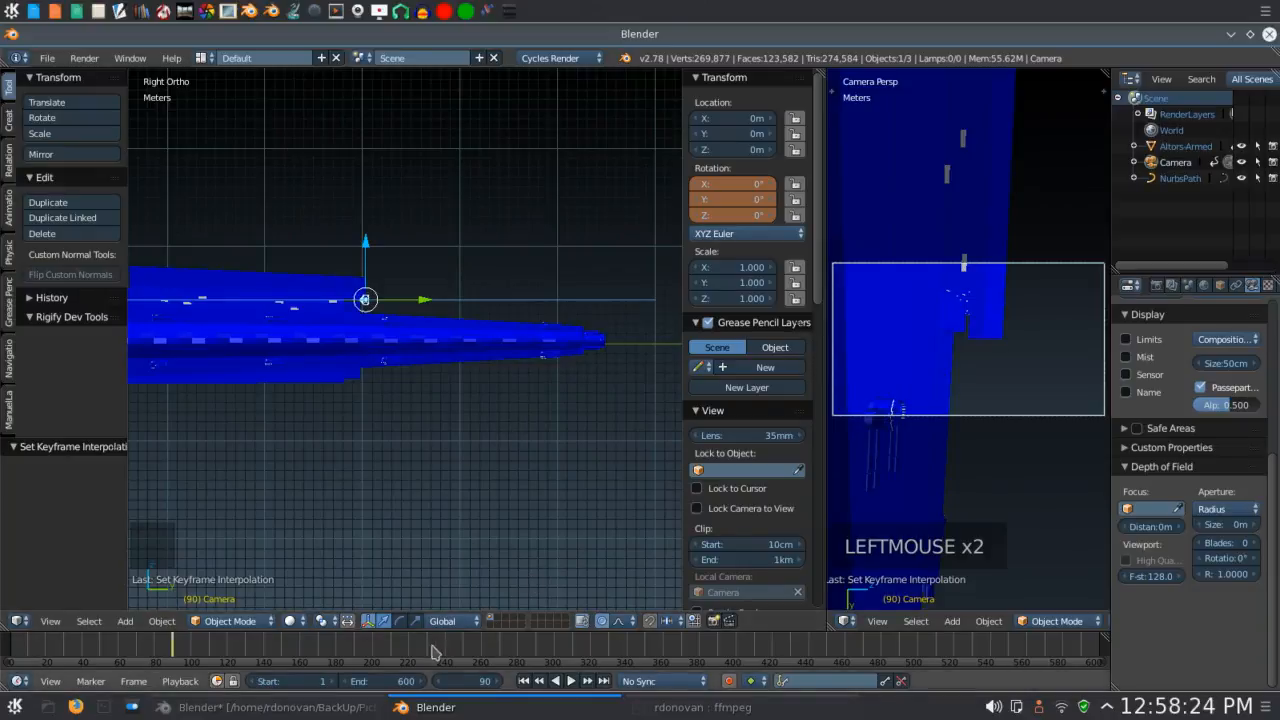
# Go to frame 300, bring the Camera into view and set the transform orientation to Local.
pyautogui.click(555, 652)
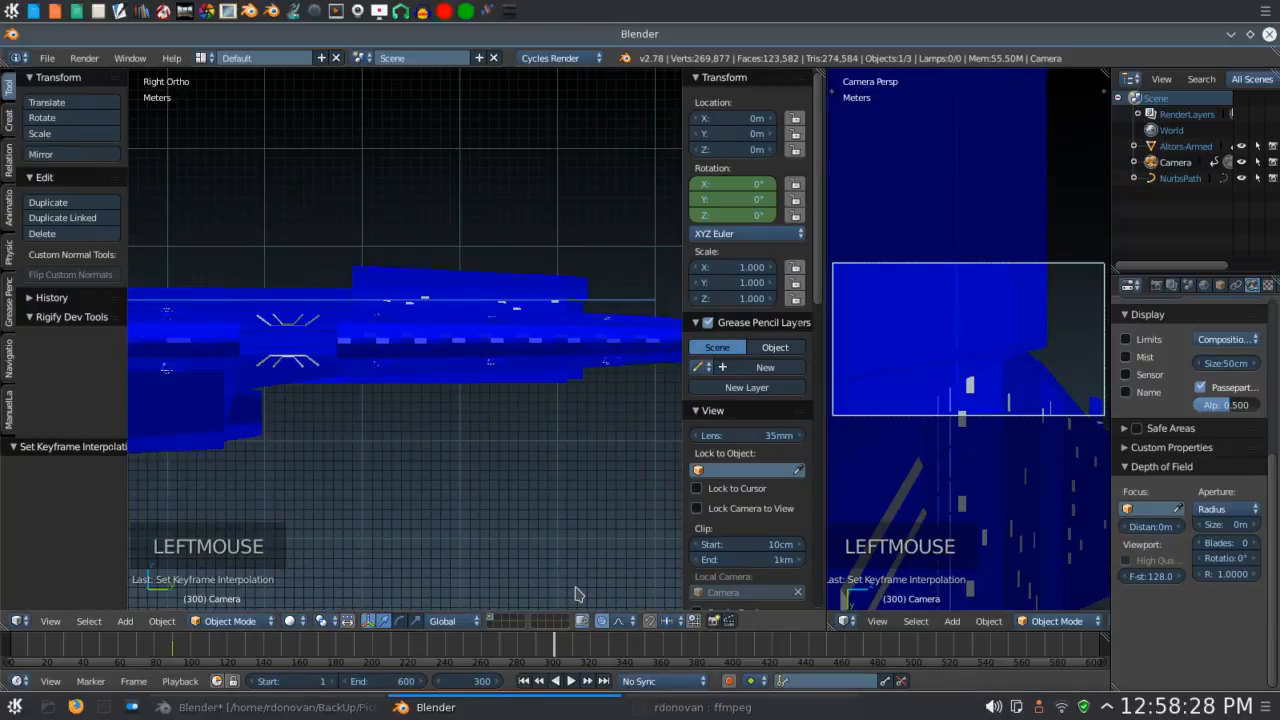
pyautogui.keyDown('shift'); pyautogui.moveTo(363, 540); pyautogui.dragTo(479, 554, button='middle'); pyautogui.keyUp('shift')
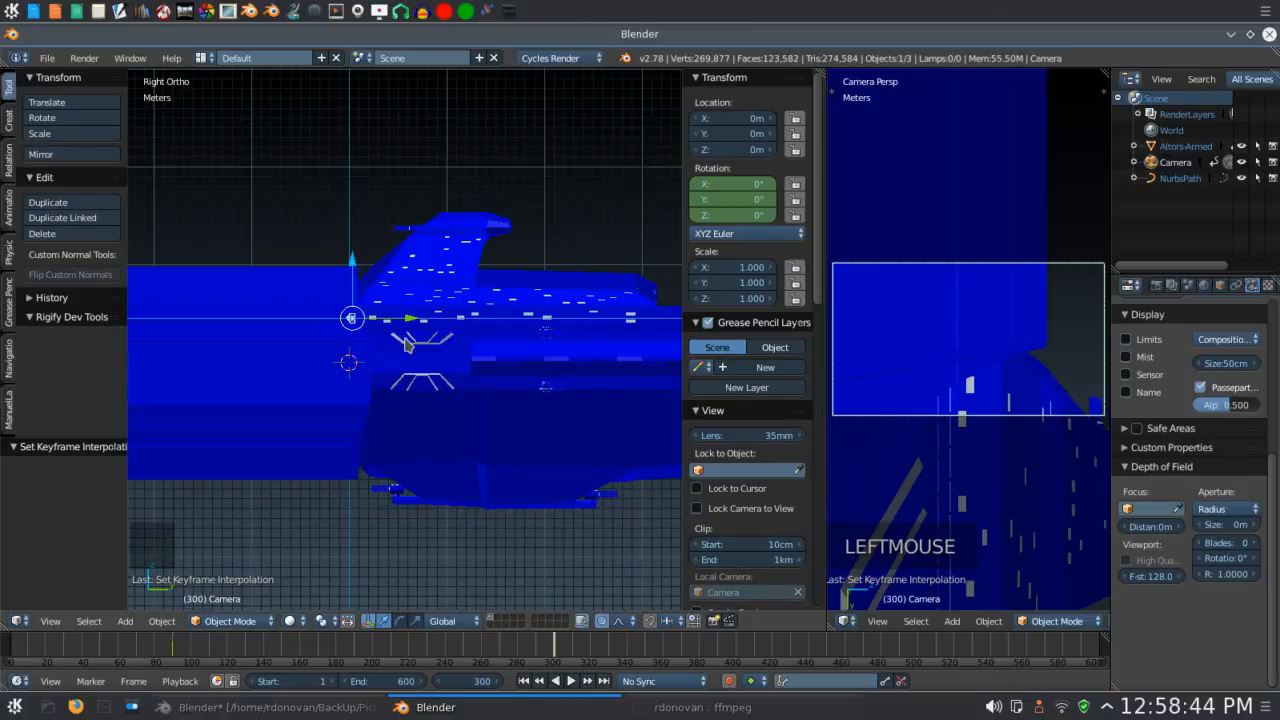
pyautogui.scroll(2, 405, 345)
pyautogui.keyDown('shift'); pyautogui.moveTo(405, 345); pyautogui.dragTo(537, 353, button='middle'); pyautogui.keyUp('shift')
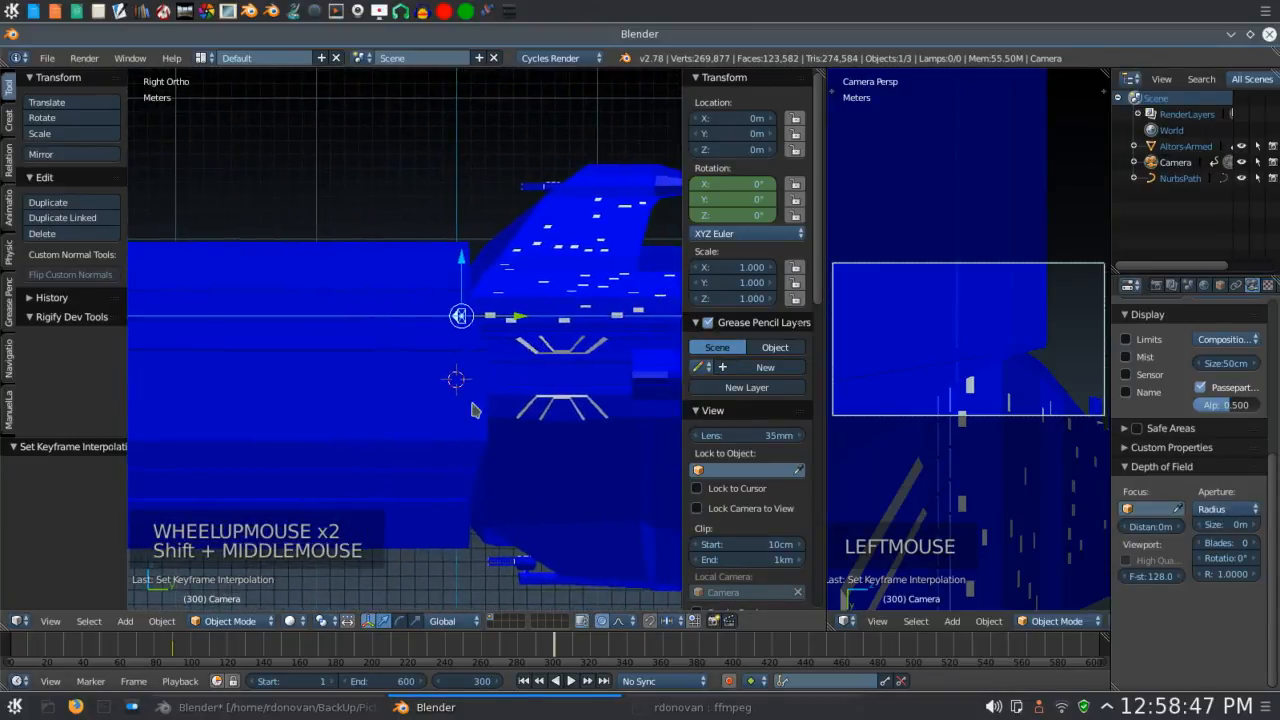
pyautogui.click(442, 621)
pyautogui.click(446, 591)
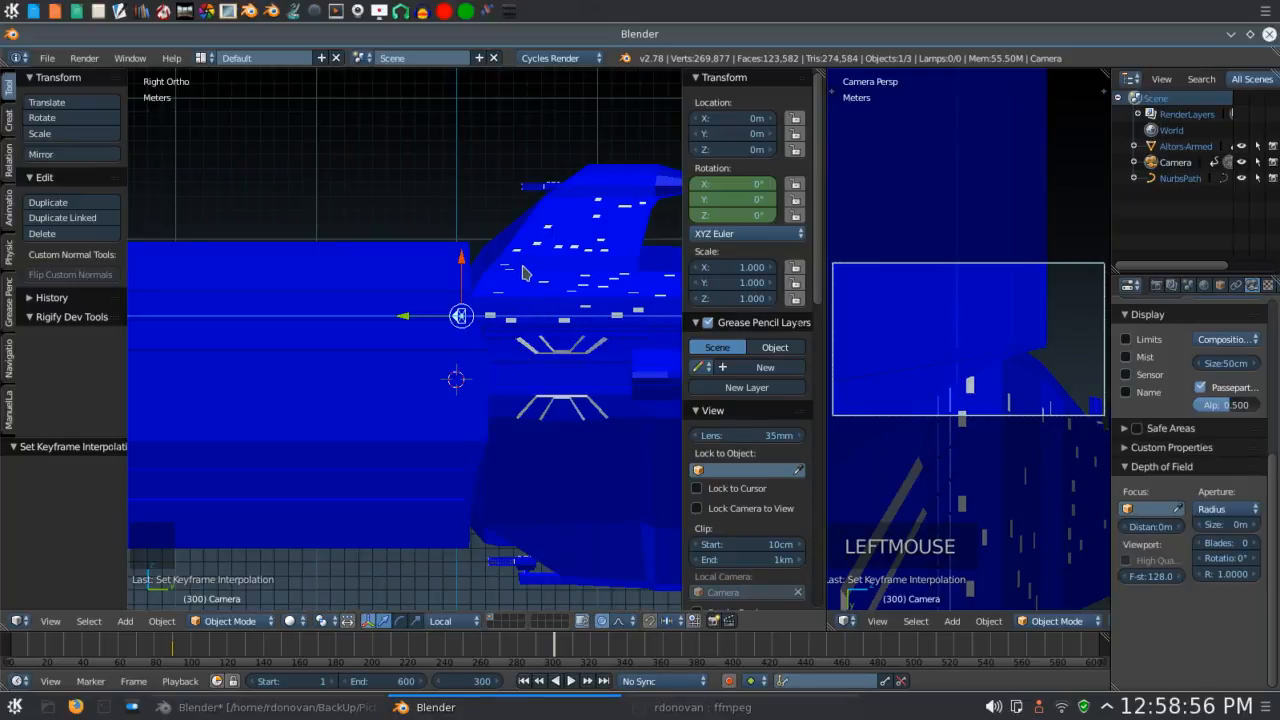
# Try rotating the Camera by about 2.4° around its local Z axis in the right orthographic view, and undo the rotation.
pyautogui.moveTo(521, 298); pyautogui.dragTo(520, 353, button='middle')
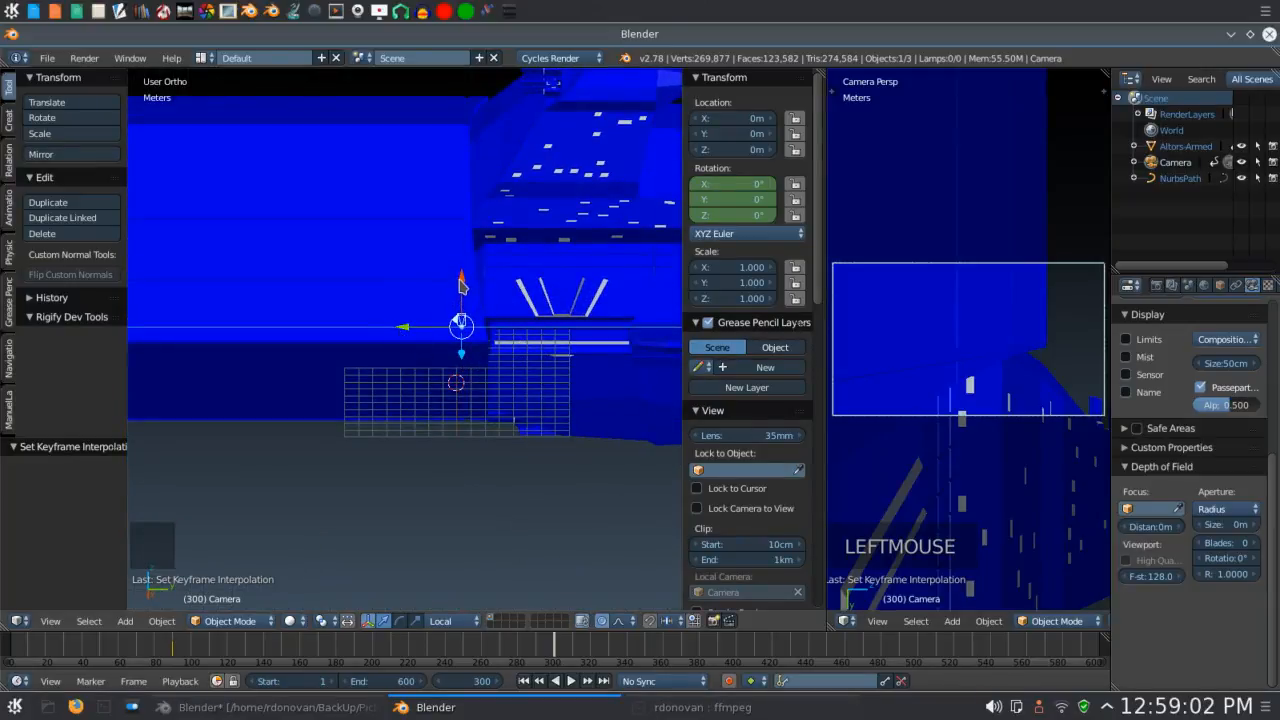
pyautogui.moveTo(505, 283); pyautogui.dragTo(497, 240, button='middle')
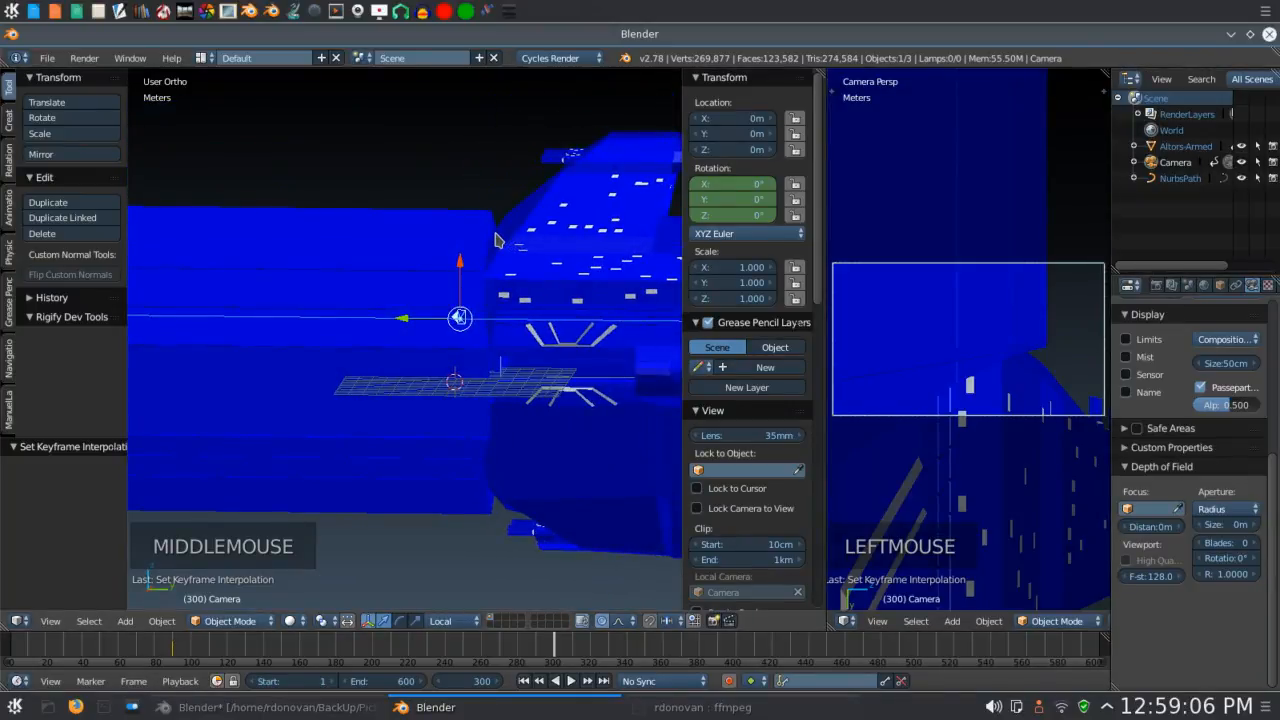
pyautogui.press('KP_3')
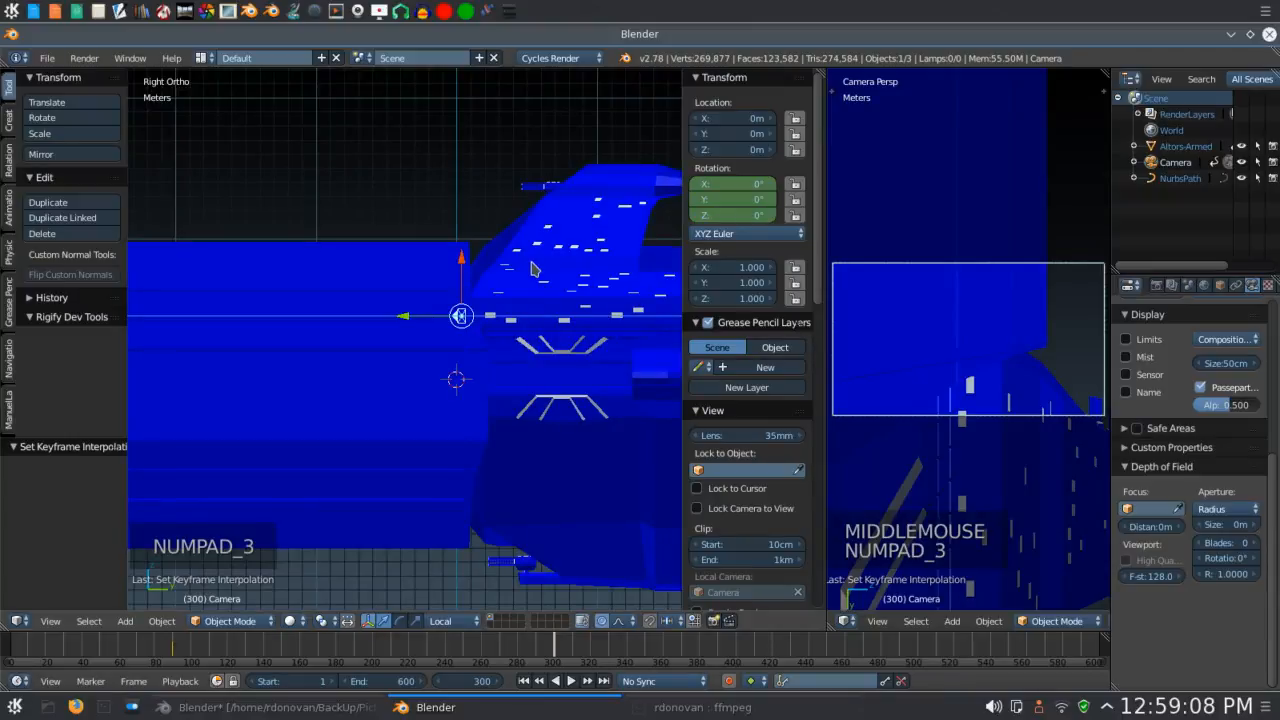
pyautogui.press('r')
pyautogui.press('z')
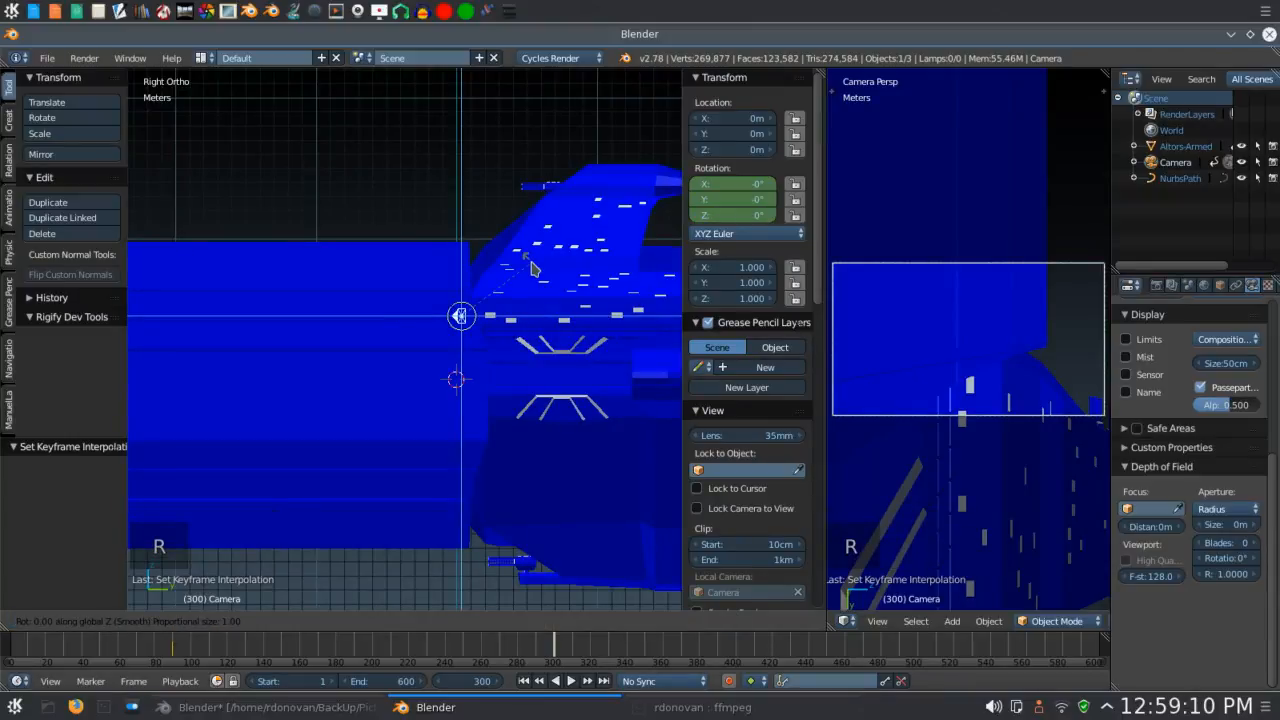
pyautogui.press('z')
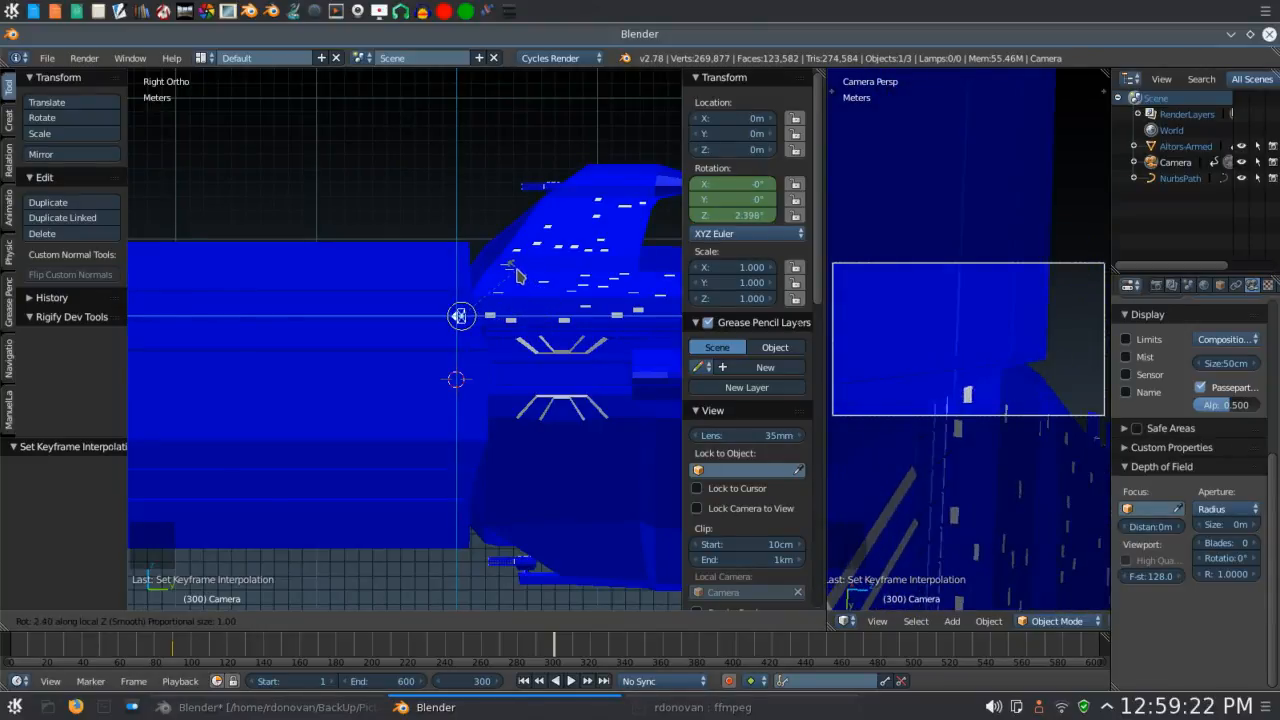
pyautogui.click(518, 276)
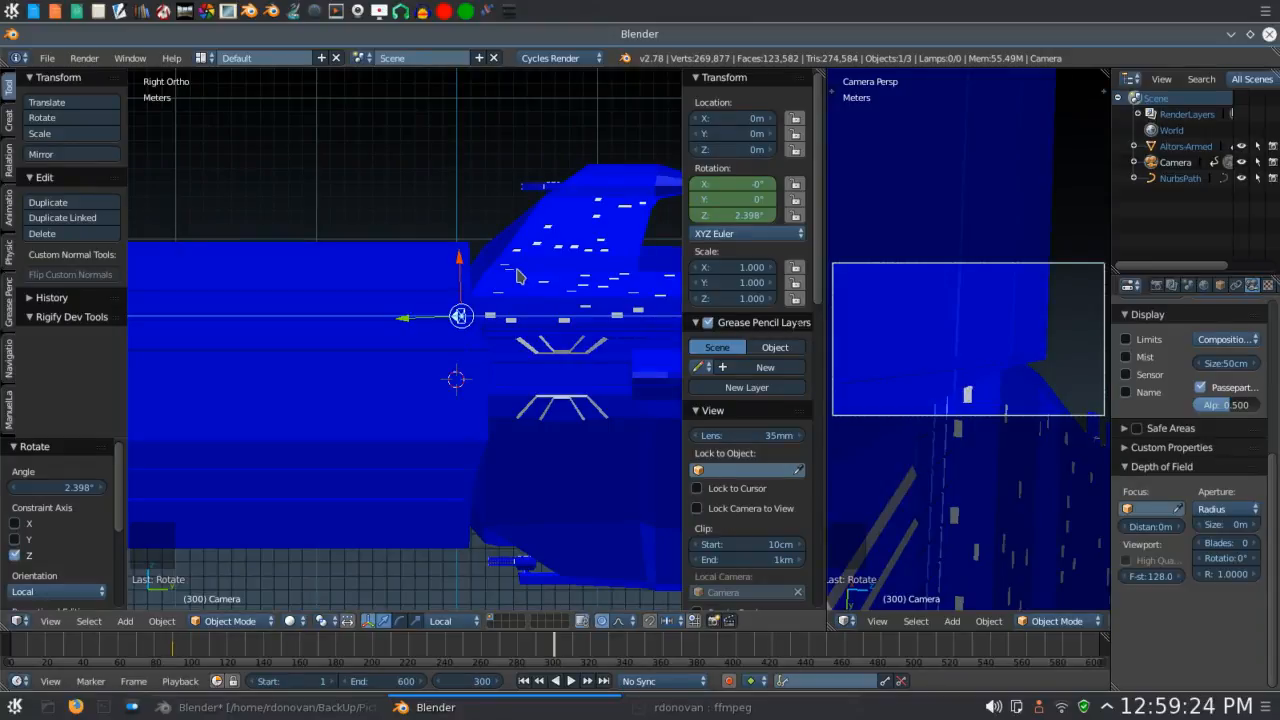
pyautogui.hotkey('ctrl', 'z')
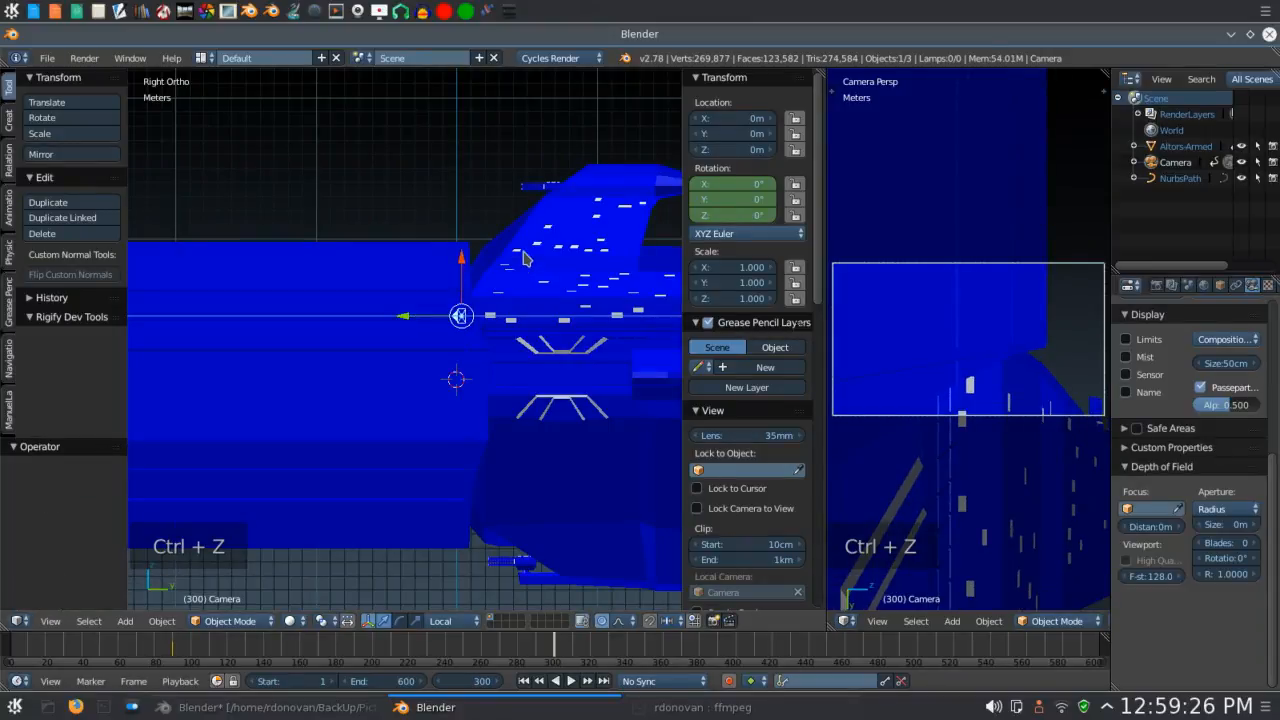
# Try the Camera's local Z rotation again with an angle of about -0.3°, inspect it from another angle and undo it.
pyautogui.press('r')
pyautogui.press('z')
pyautogui.press('z')
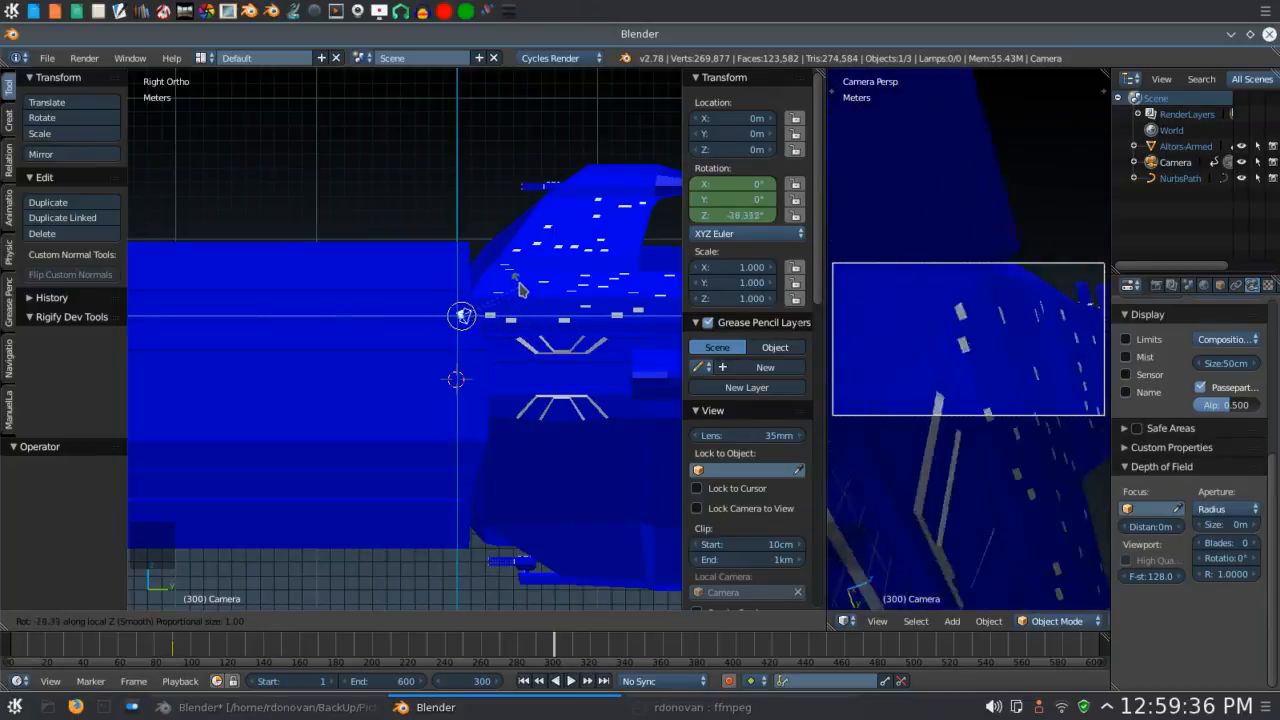
pyautogui.moveTo(517, 262); pyautogui.dragTo(490, 273, button='middle')
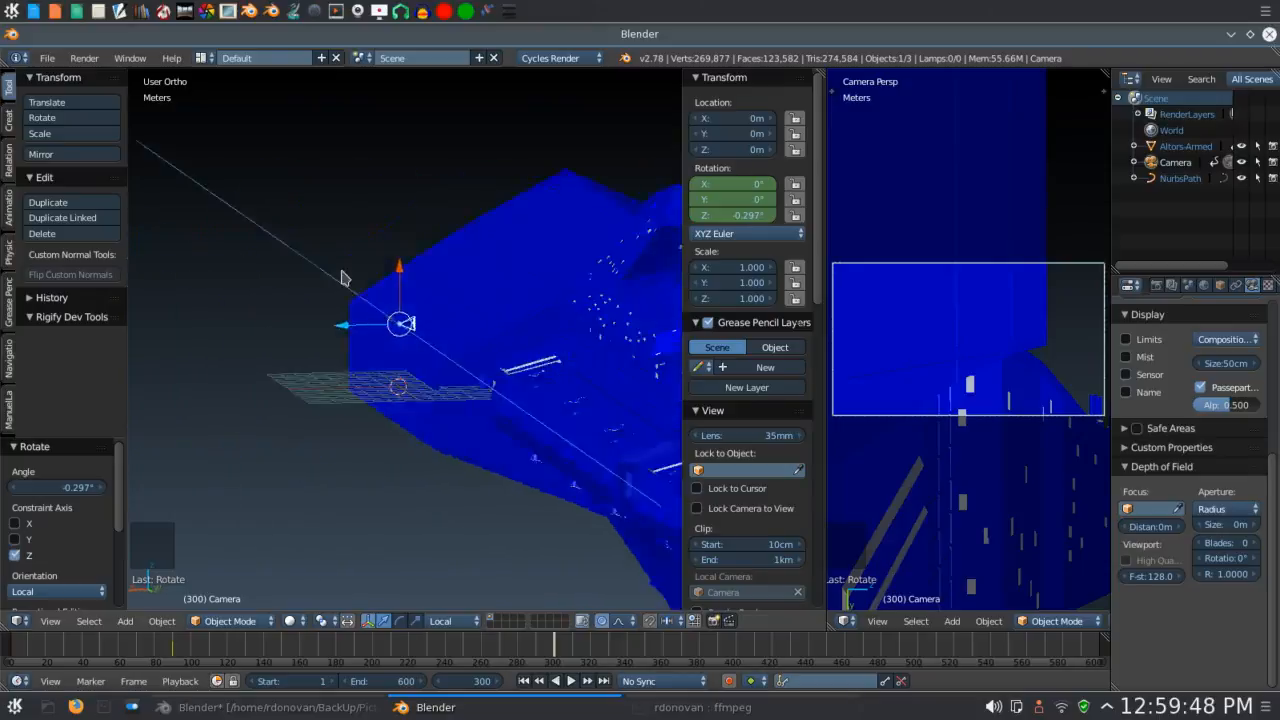
pyautogui.press('KP_3')
pyautogui.hotkey('ctrl', 'z')
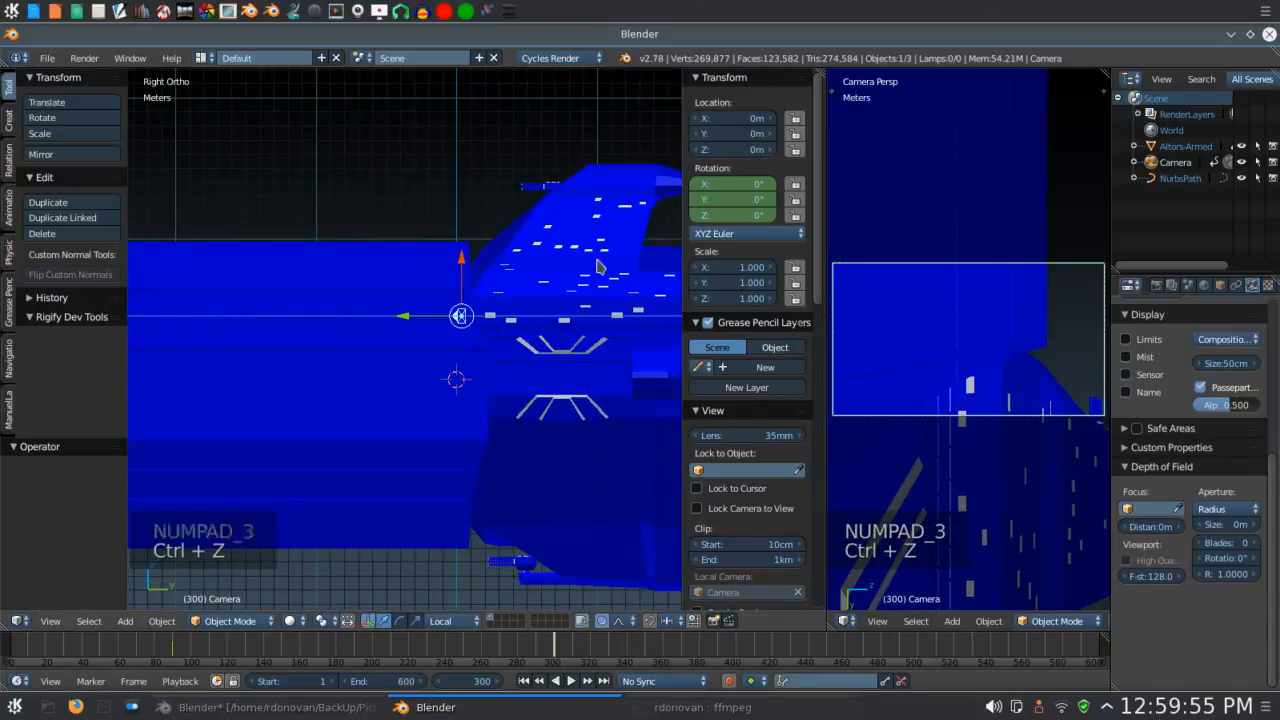
# Try a Camera Y rotation of about 1.6° and reset it to 0°.
pyautogui.click(770, 203)
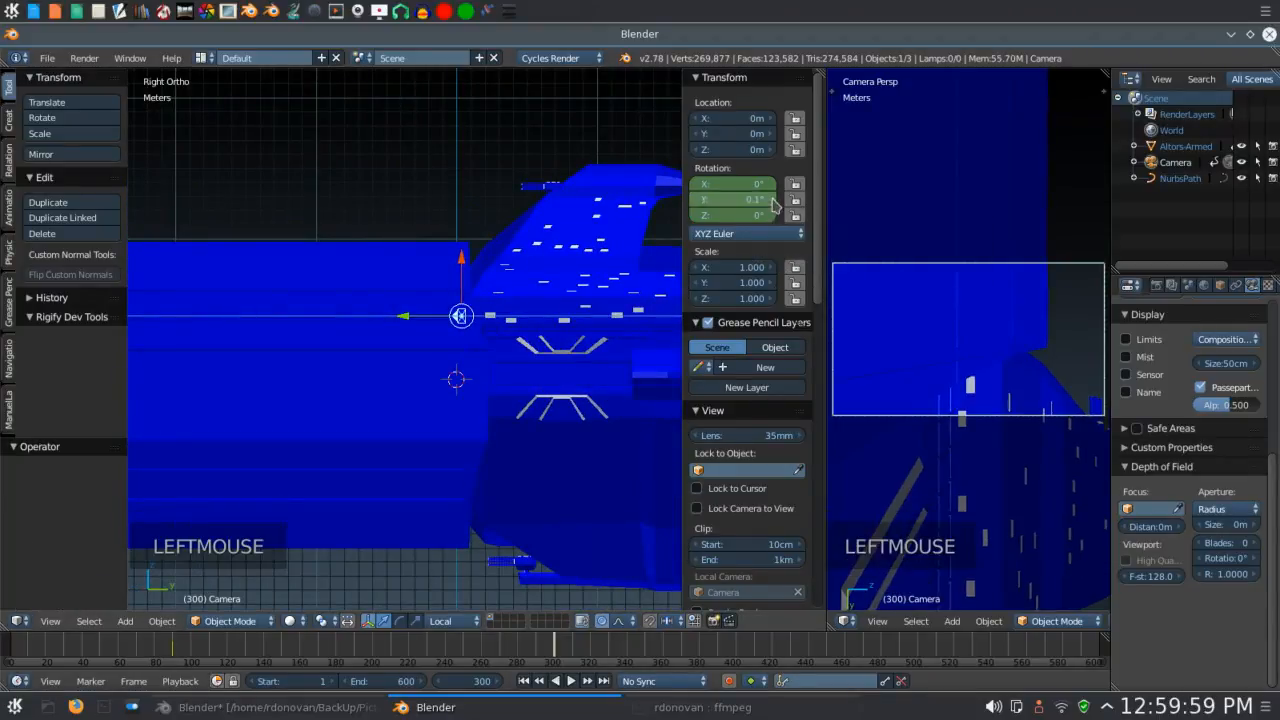
pyautogui.click(760, 203)
pyautogui.tripleClick(750, 204)
pyautogui.tripleClick(748, 204)
pyautogui.moveTo(748, 204)
pyautogui.mouseDown()
pyautogui.moveTo(712, 204)
pyautogui.moveTo(756, 204)
pyautogui.mouseUp()
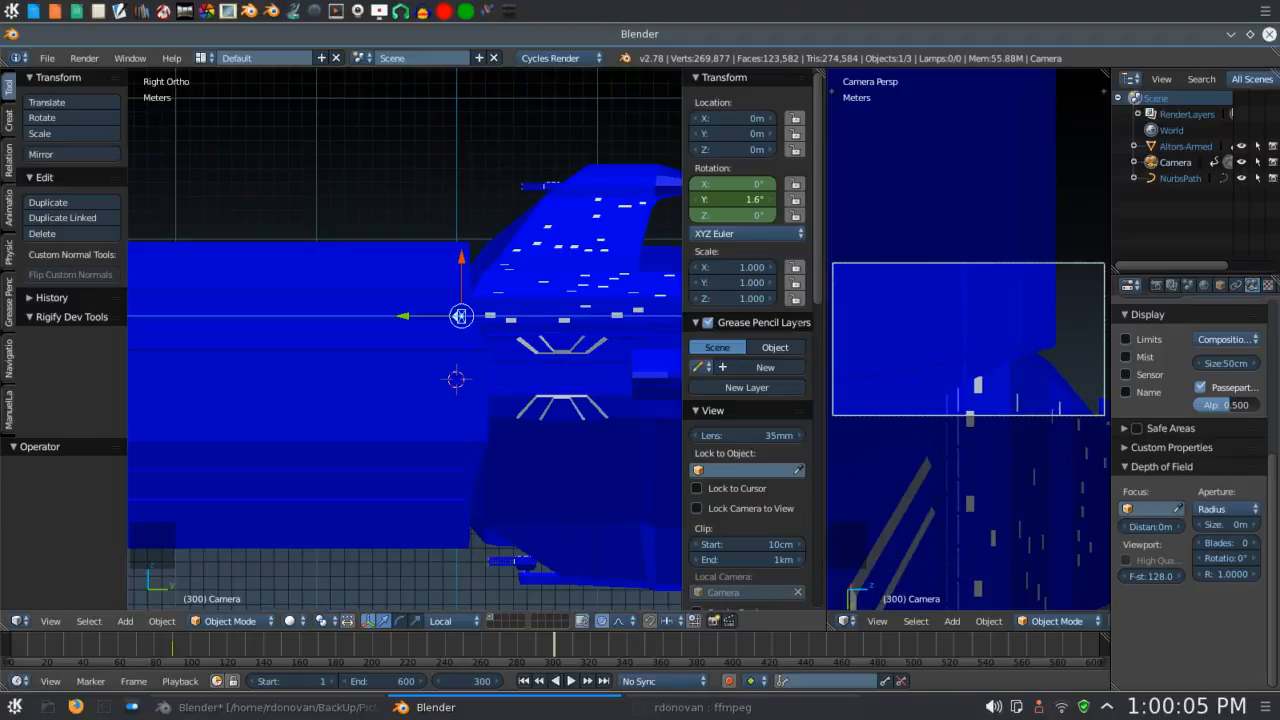
pyautogui.press('Return')
pyautogui.write('0')
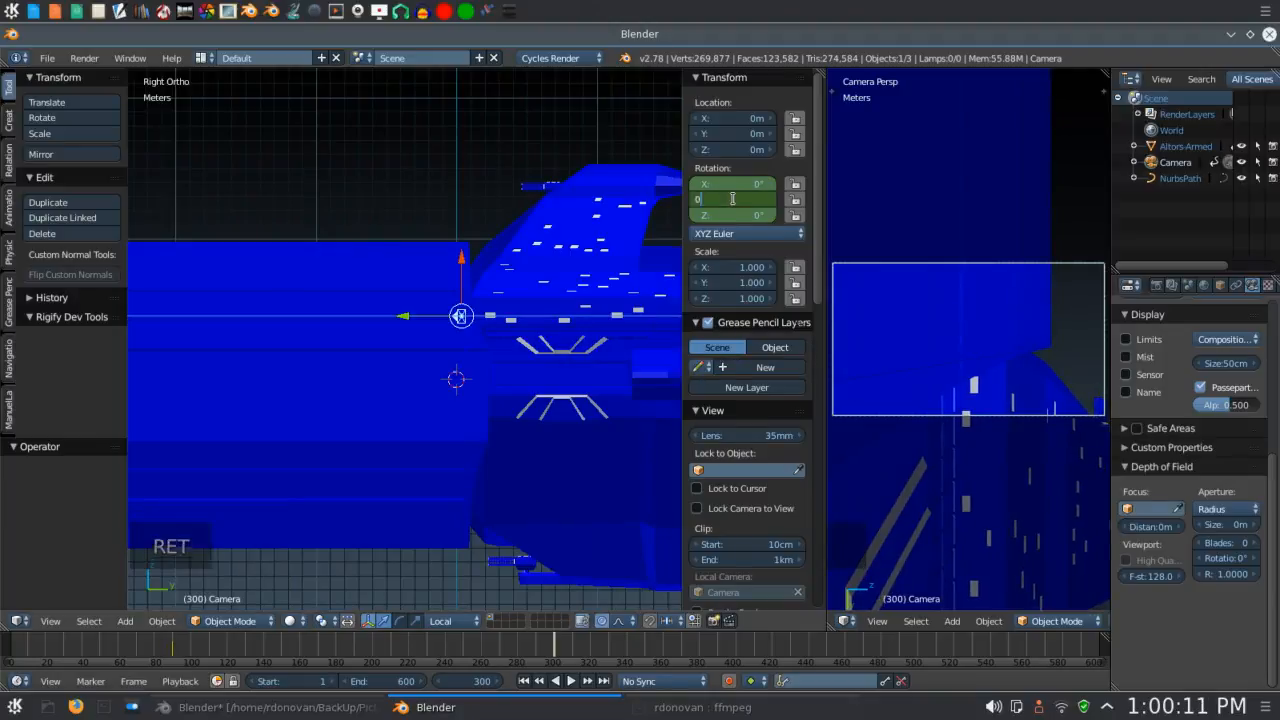
pyautogui.press('Return')
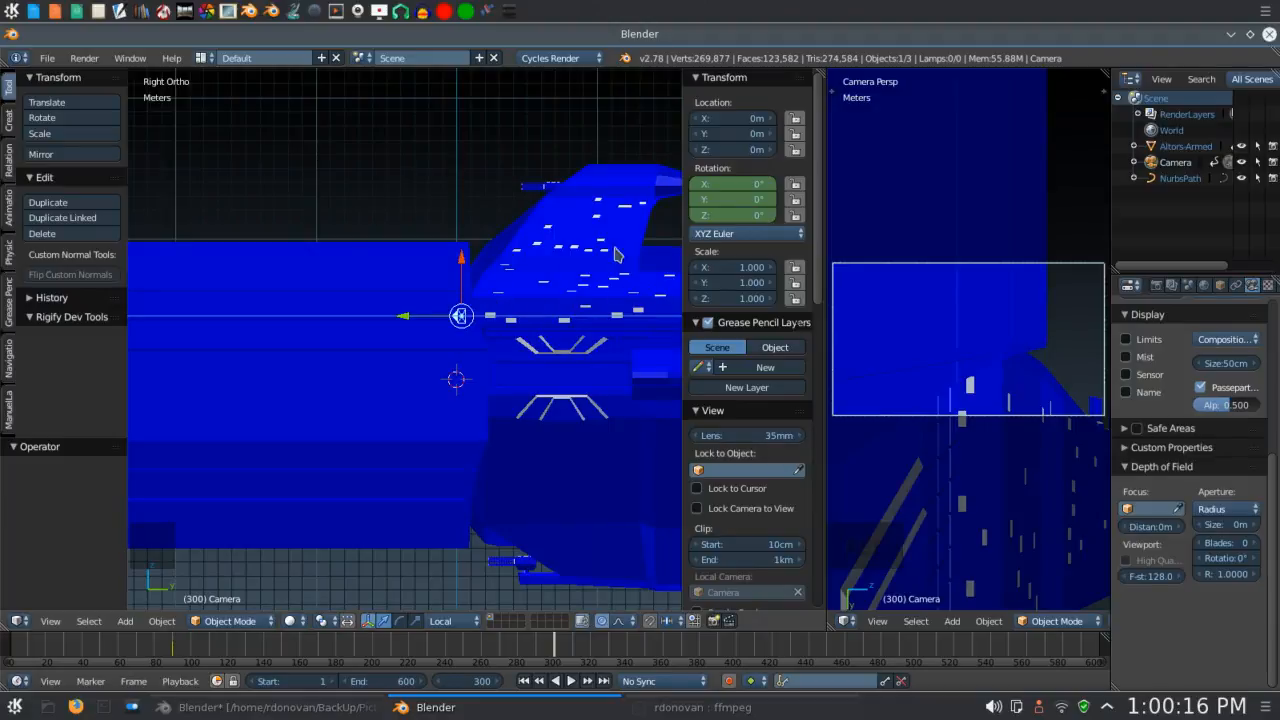
# Set the Camera's Z rotation to -90° at frame 300.
pyautogui.moveTo(752, 218); pyautogui.dragTo(893, 220)
pyautogui.click(727, 216)
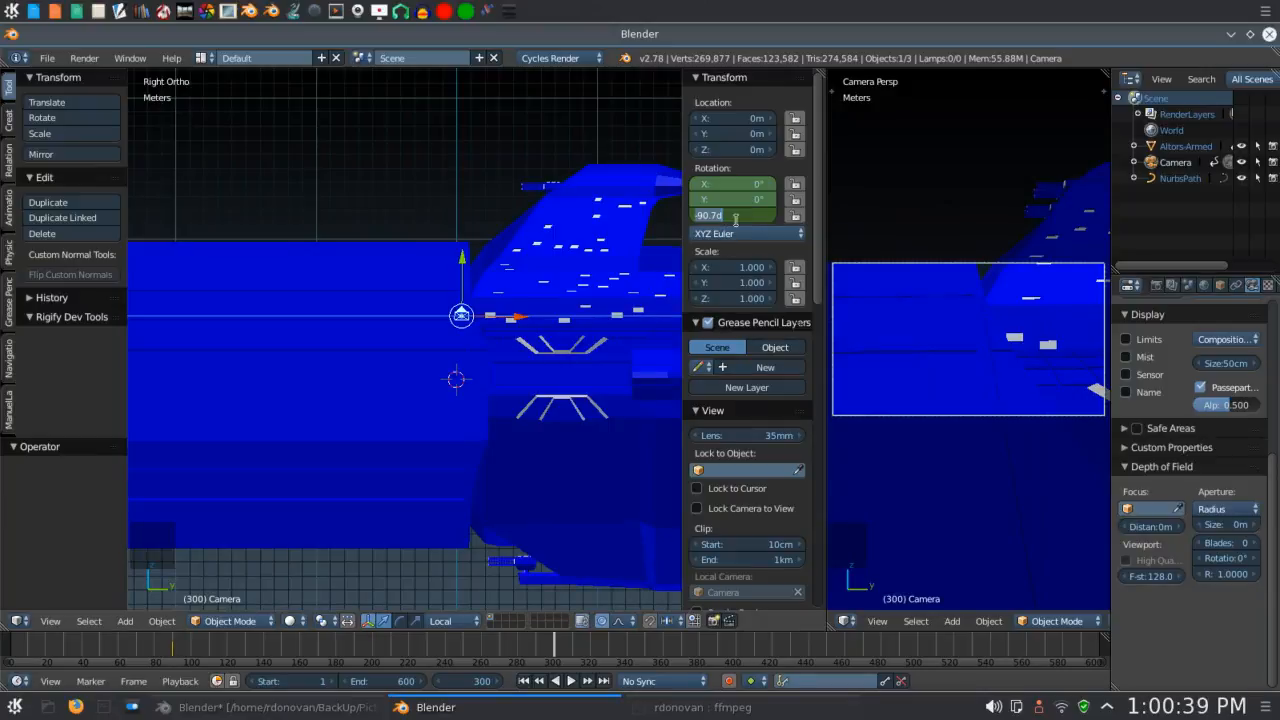
pyautogui.press('BackSpace')
pyautogui.press('Return')
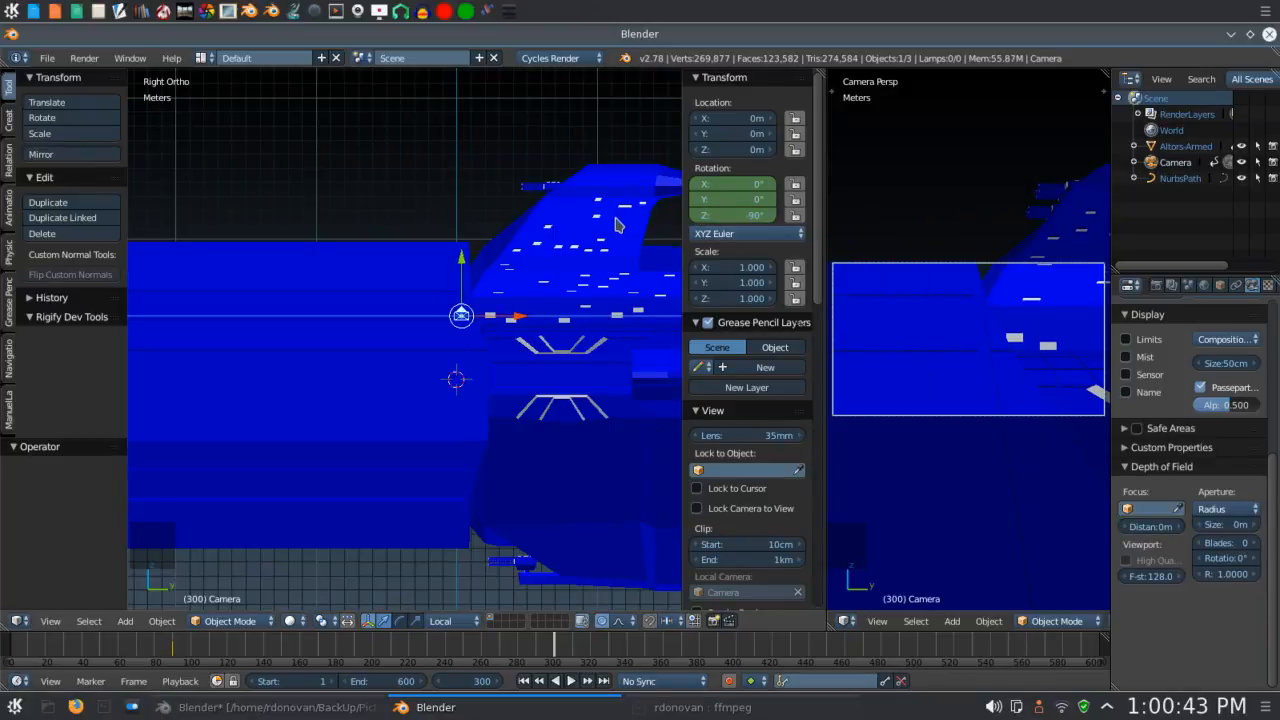
# In the top orthographic view, set the Camera's Y rotation to -90° and insert a rotation keyframe at frame 300.
pyautogui.press('KP_7')
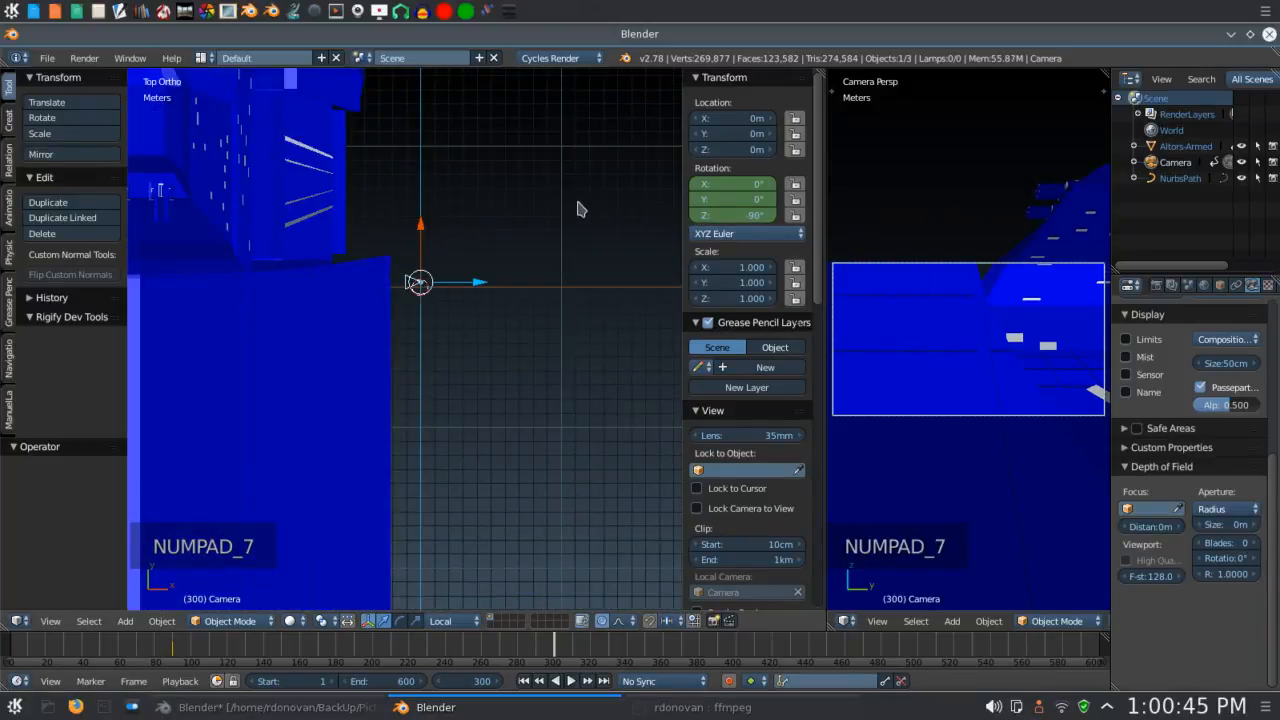
pyautogui.click(735, 199)
pyautogui.moveTo(735, 199); pyautogui.dragTo(600, 199)
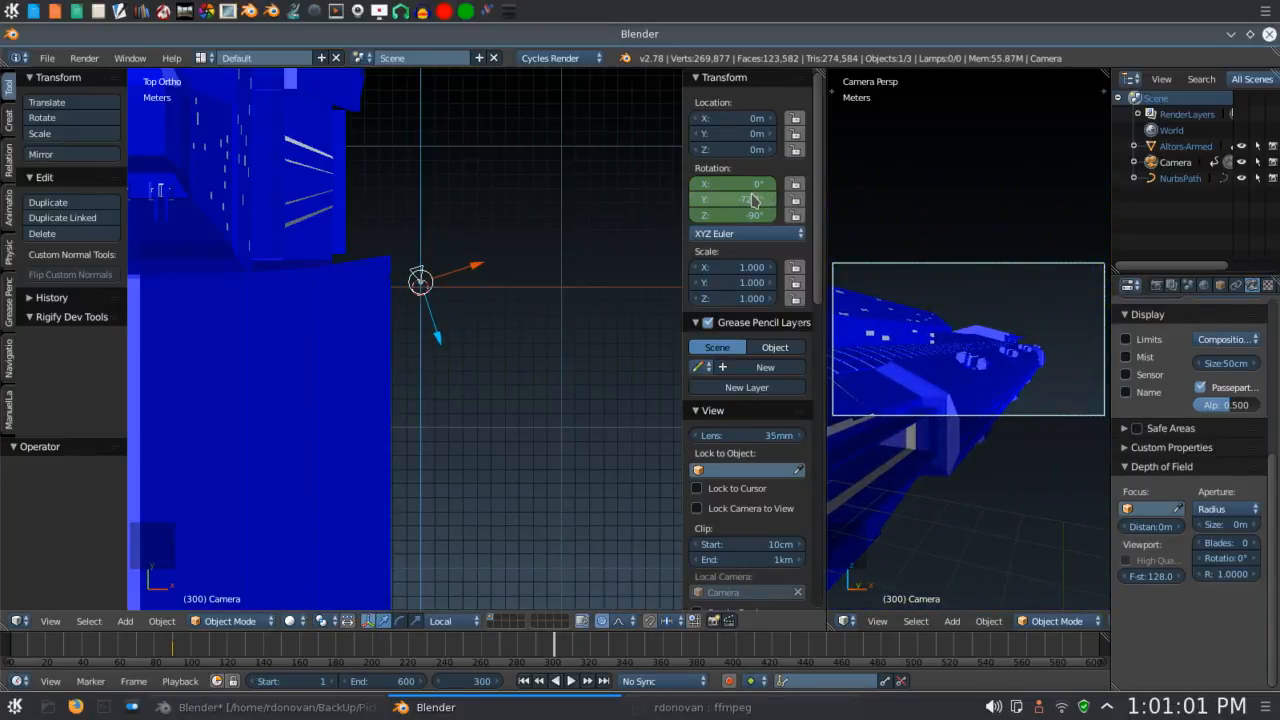
pyautogui.click(754, 200)
pyautogui.write('-90')
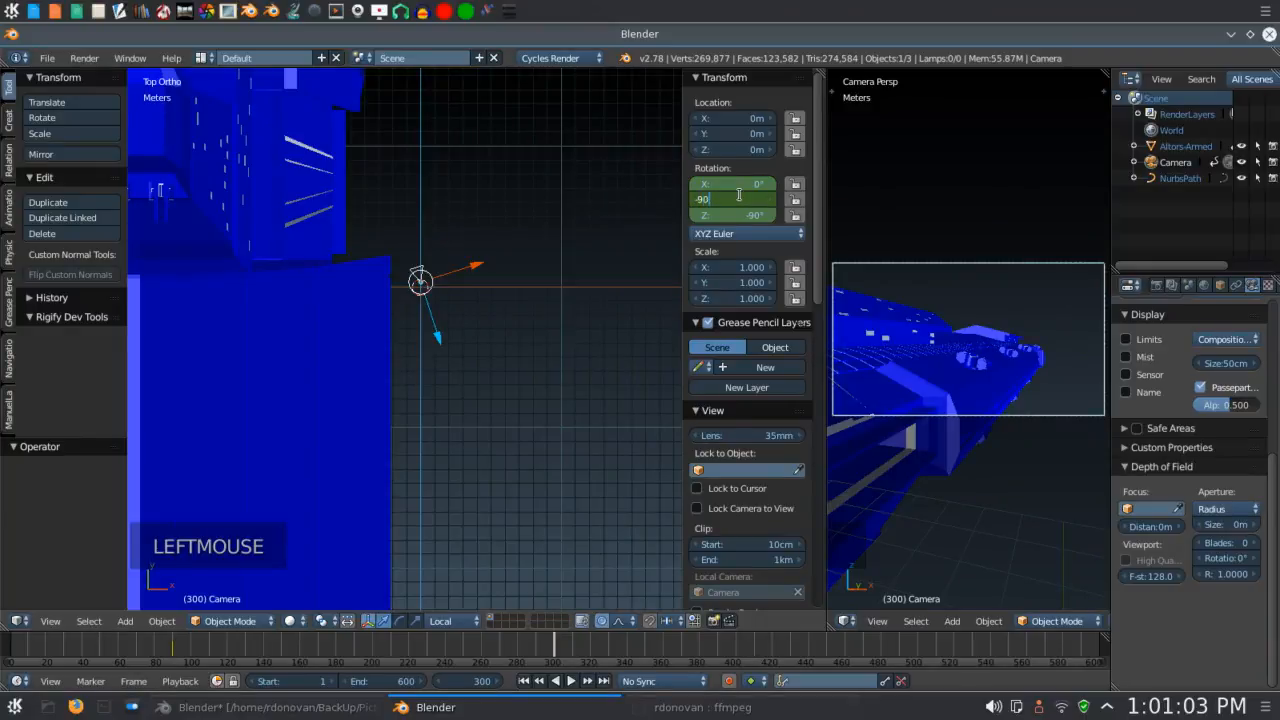
pyautogui.press('Return')
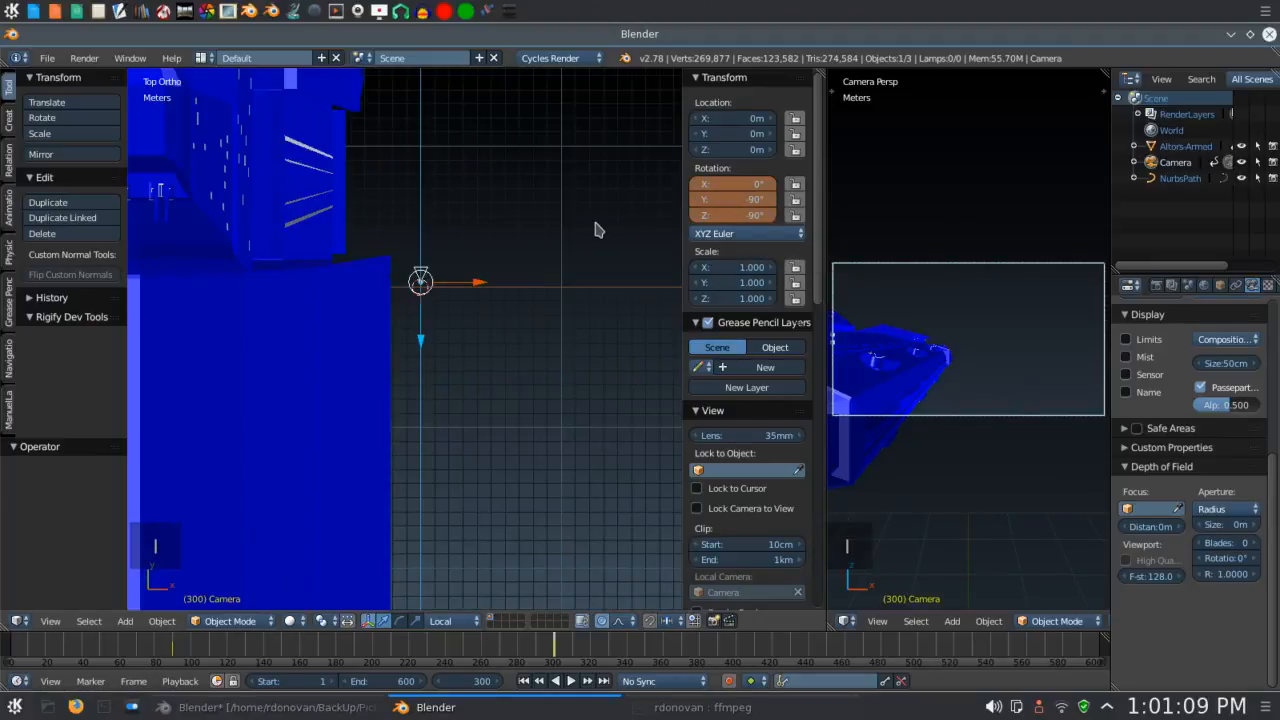
# Play the animation from frame 1 to check the Camera's turn, stop it and return to frame 1.
pyautogui.click(463, 680)
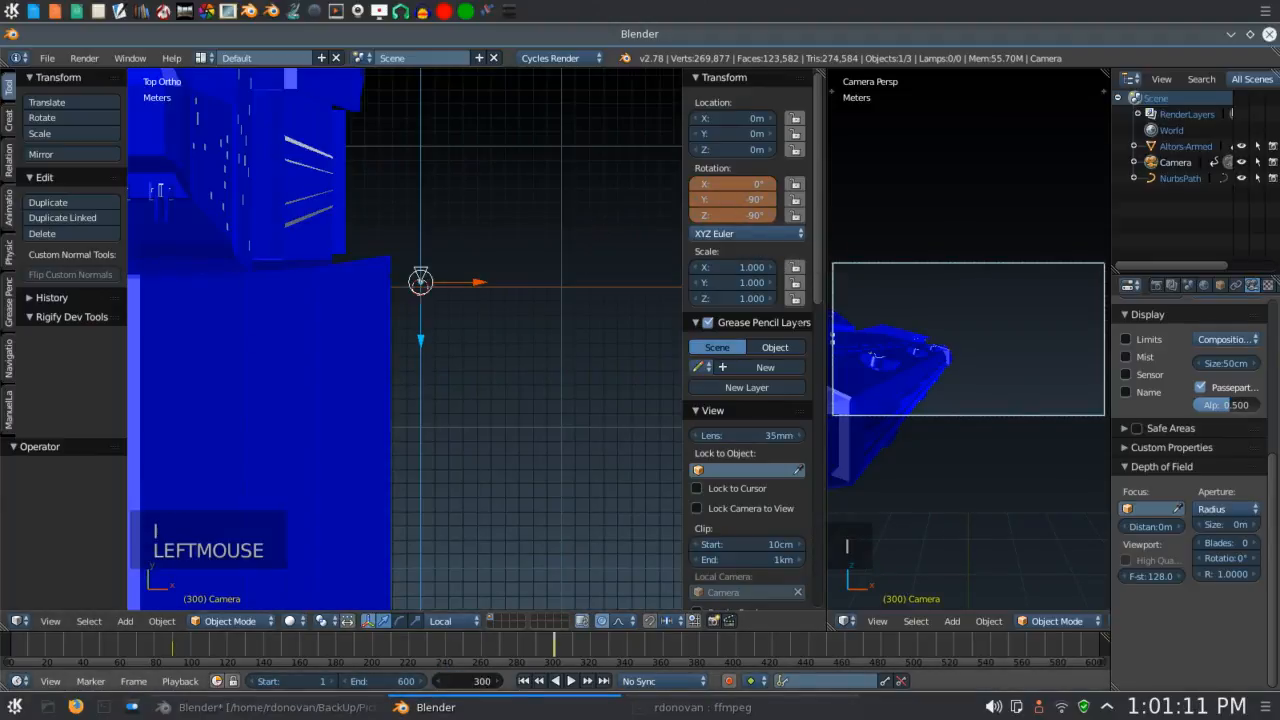
pyautogui.write('1')
pyautogui.press('Return')
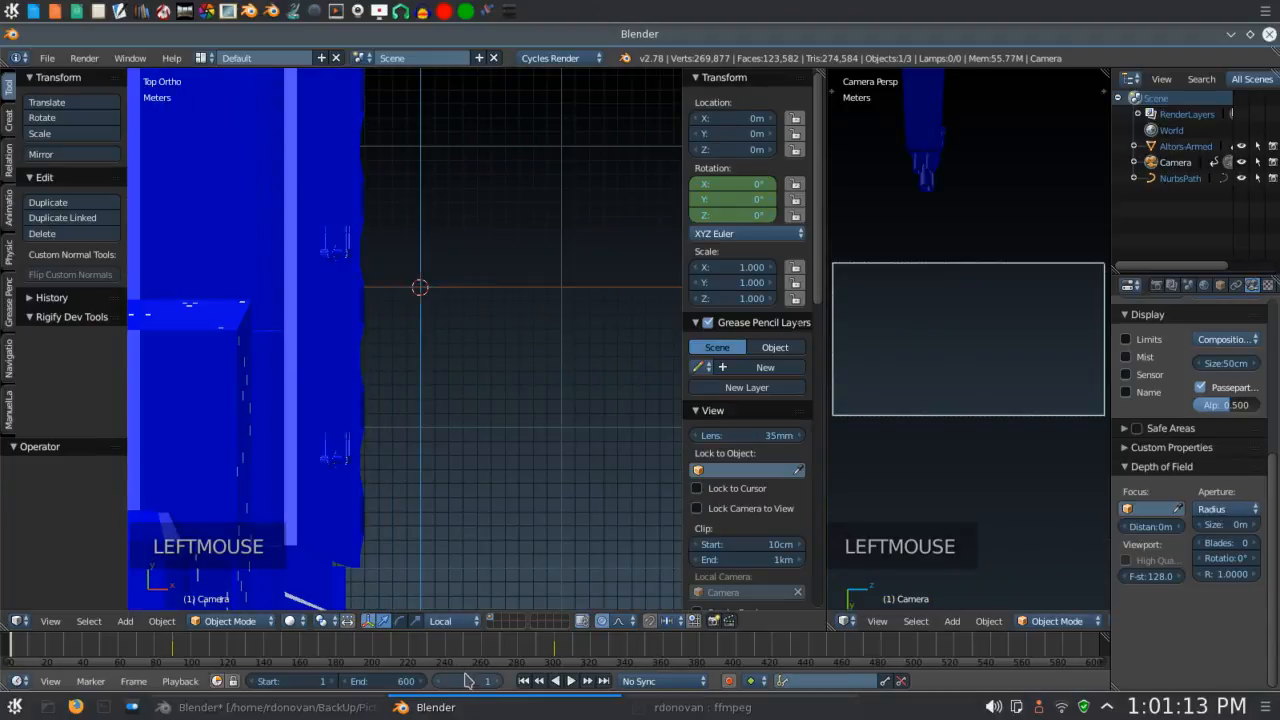
pyautogui.click(571, 681)
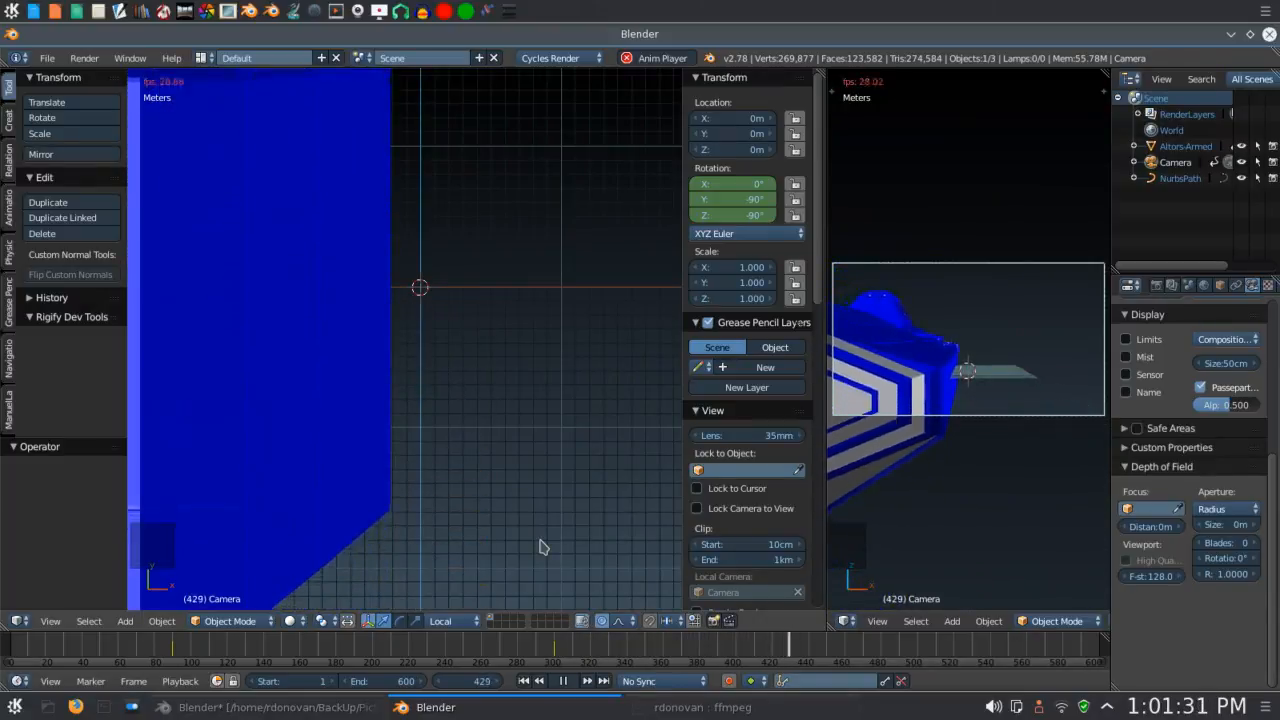
pyautogui.click(564, 681)
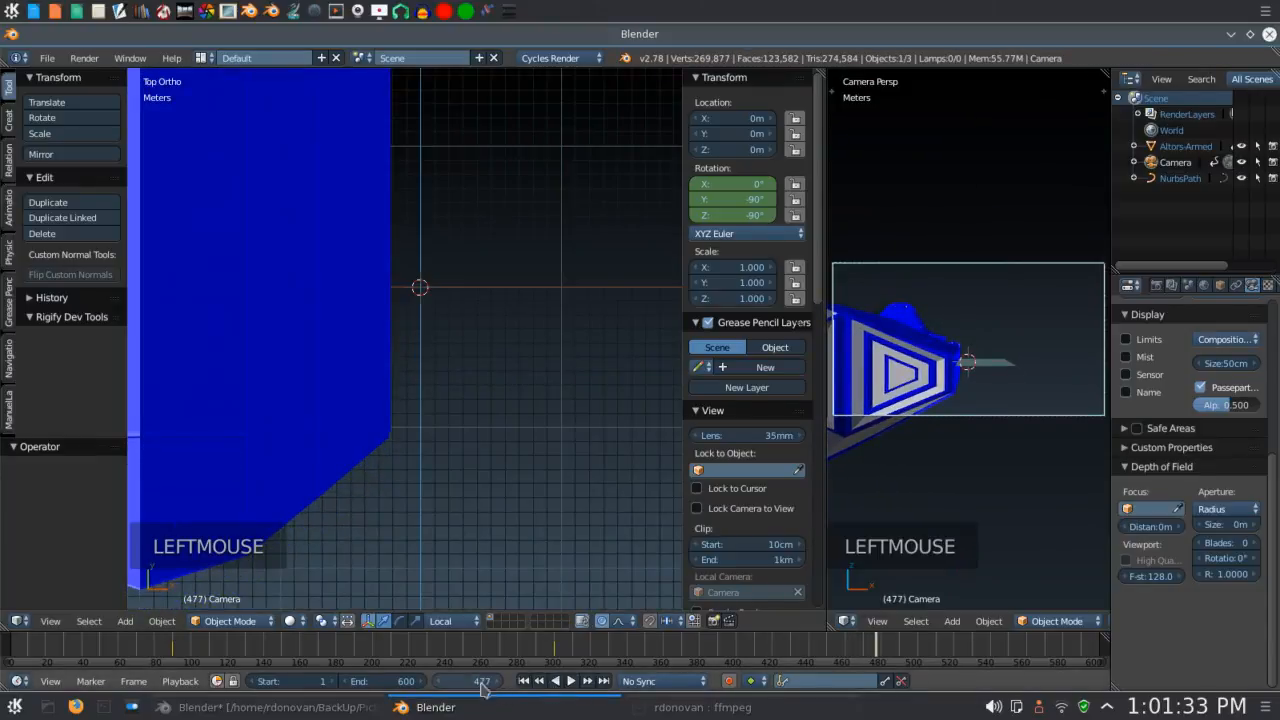
pyautogui.click(566, 681)
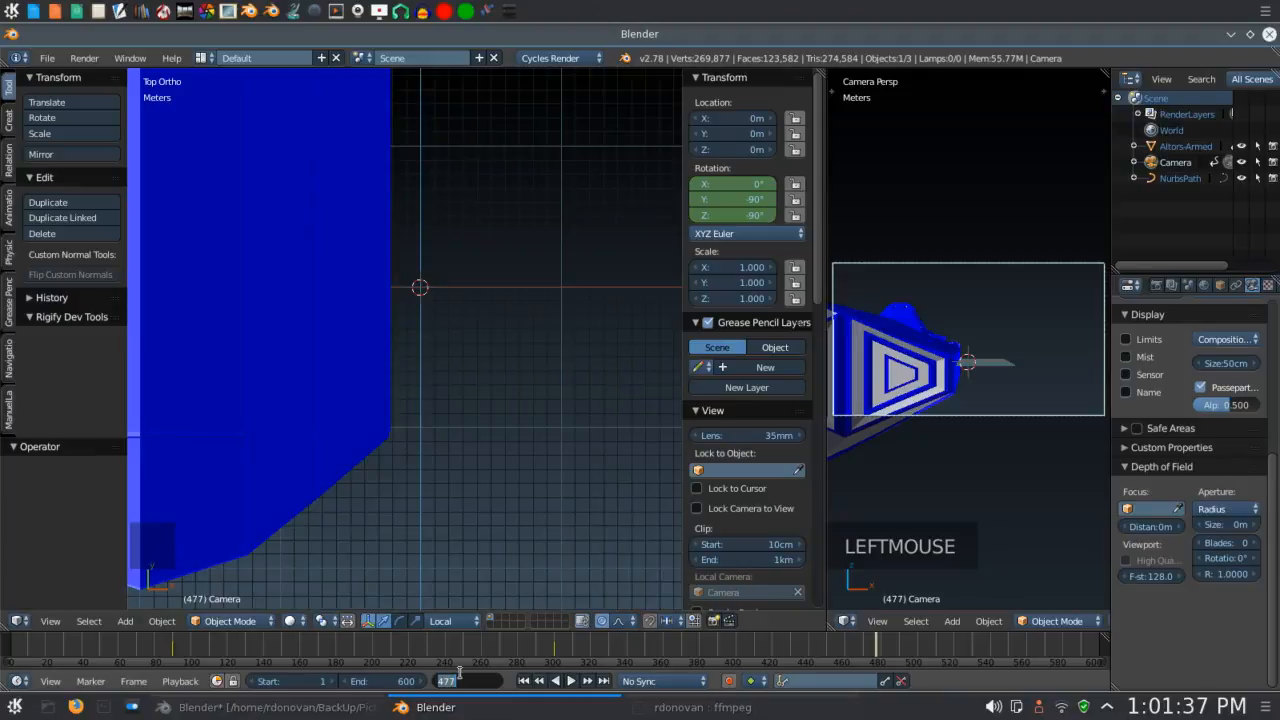
pyautogui.press('Return')
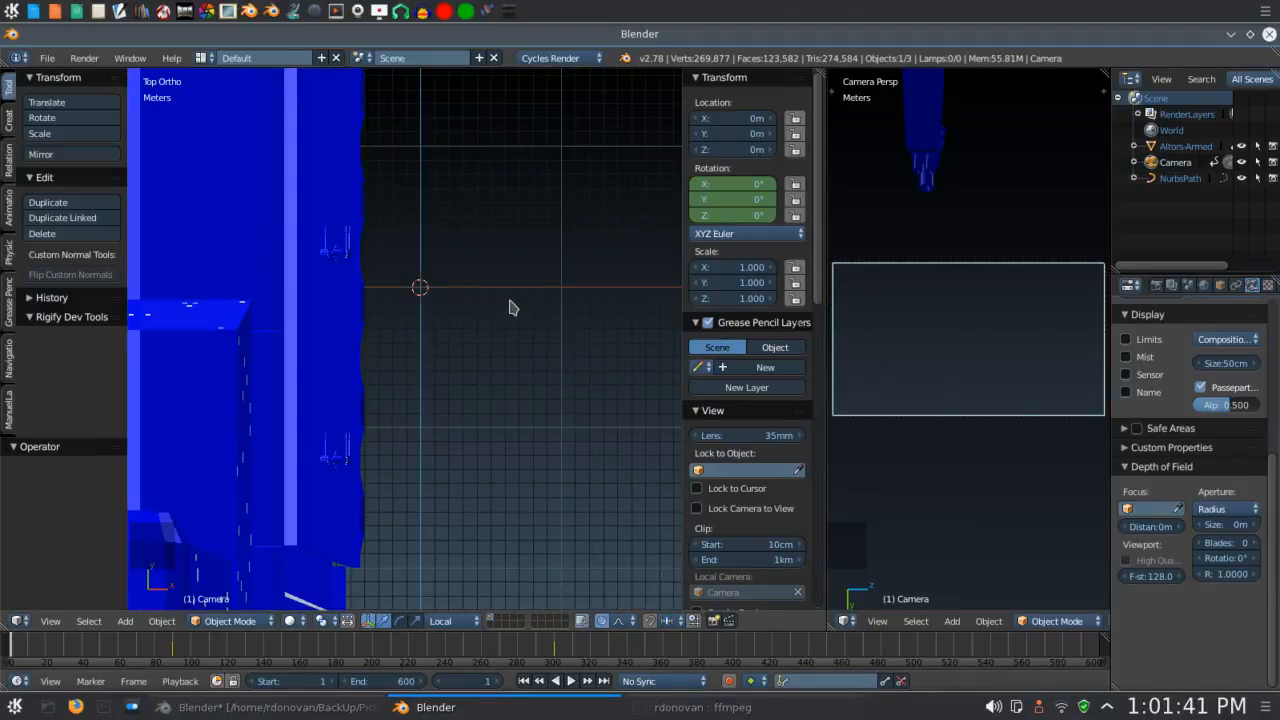
# Open the NurbsPath in Edit Mode, select all its points and subdivide the path with one cut.
pyautogui.keyDown('shift'); pyautogui.moveTo(510, 303); pyautogui.dragTo(577, 177, button='middle'); pyautogui.keyUp('shift')
pyautogui.scroll(-4, 575, 174)
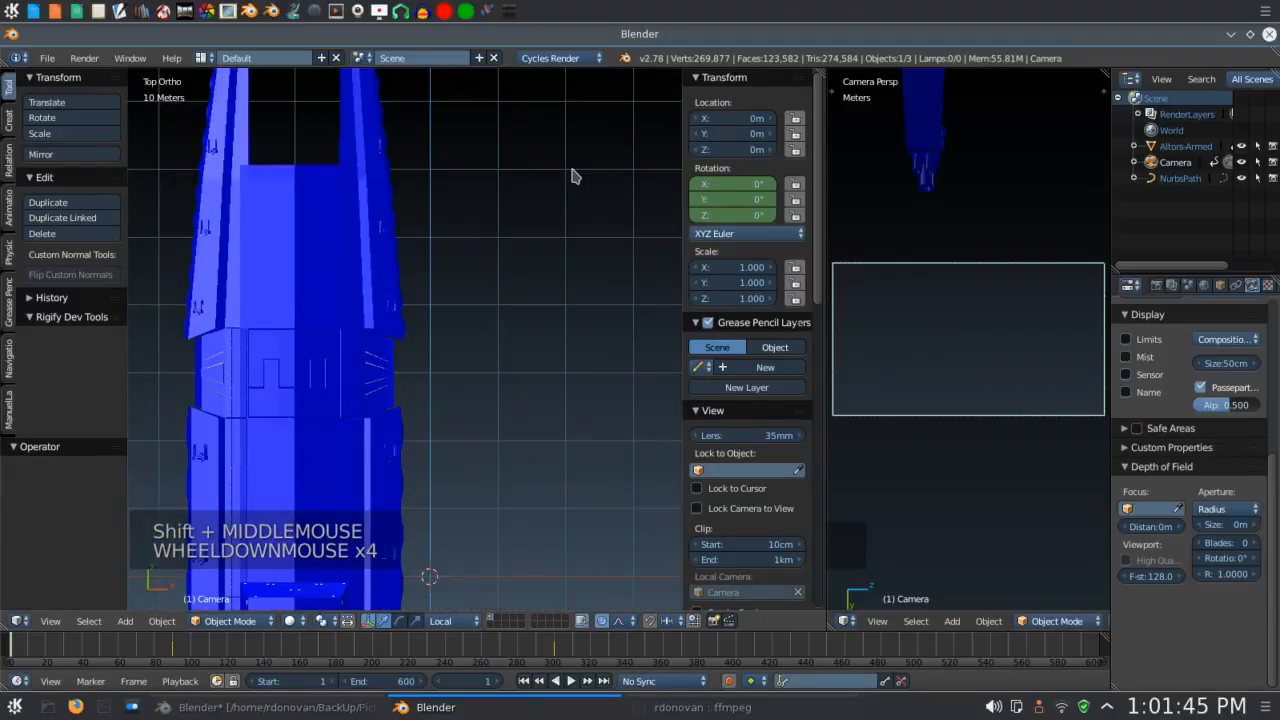
pyautogui.scroll(-3, 575, 176)
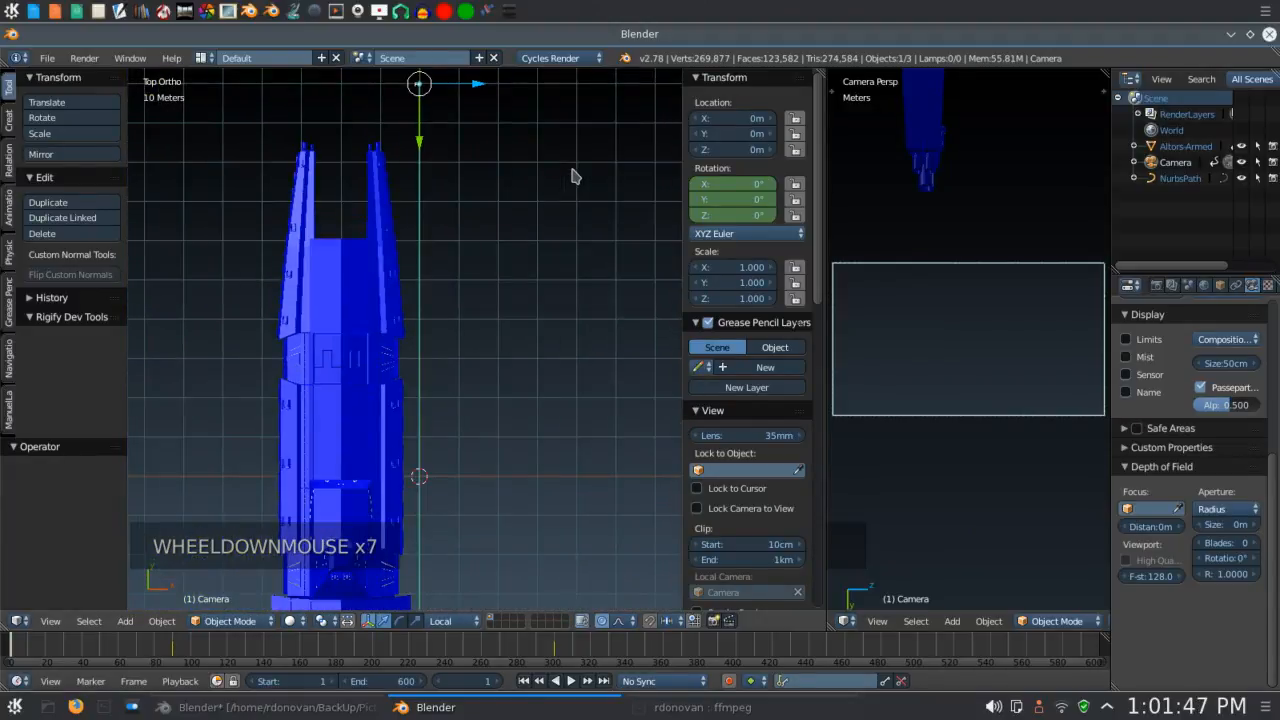
pyautogui.keyDown('shift'); pyautogui.moveTo(574, 149); pyautogui.dragTo(571, 107, button='middle'); pyautogui.keyUp('shift')
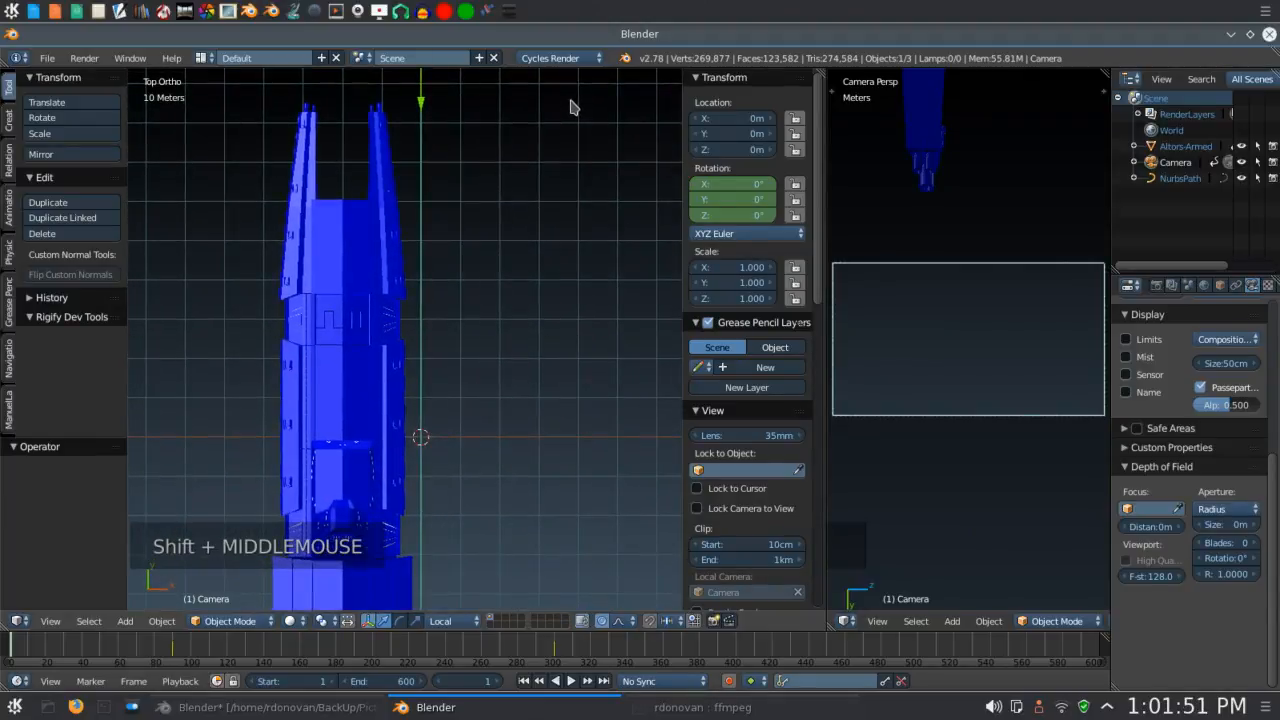
pyautogui.click(1168, 180)
pyautogui.click(1170, 180)
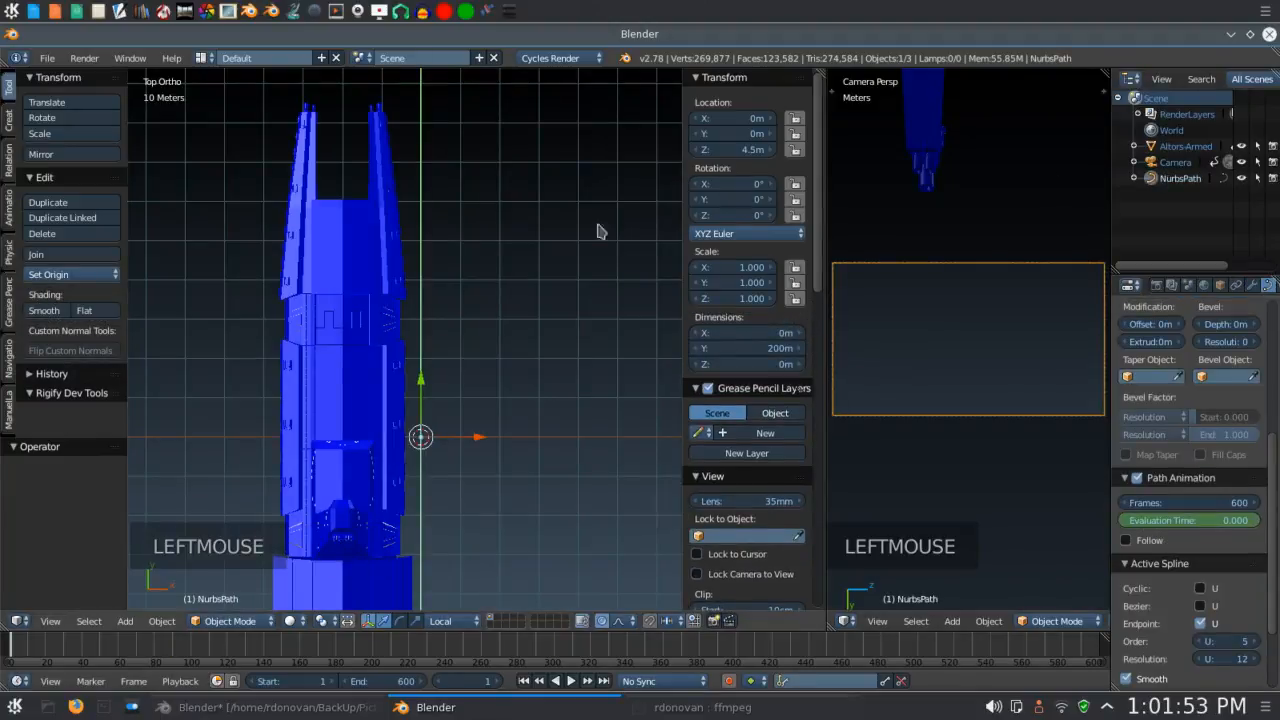
pyautogui.press('Tab')
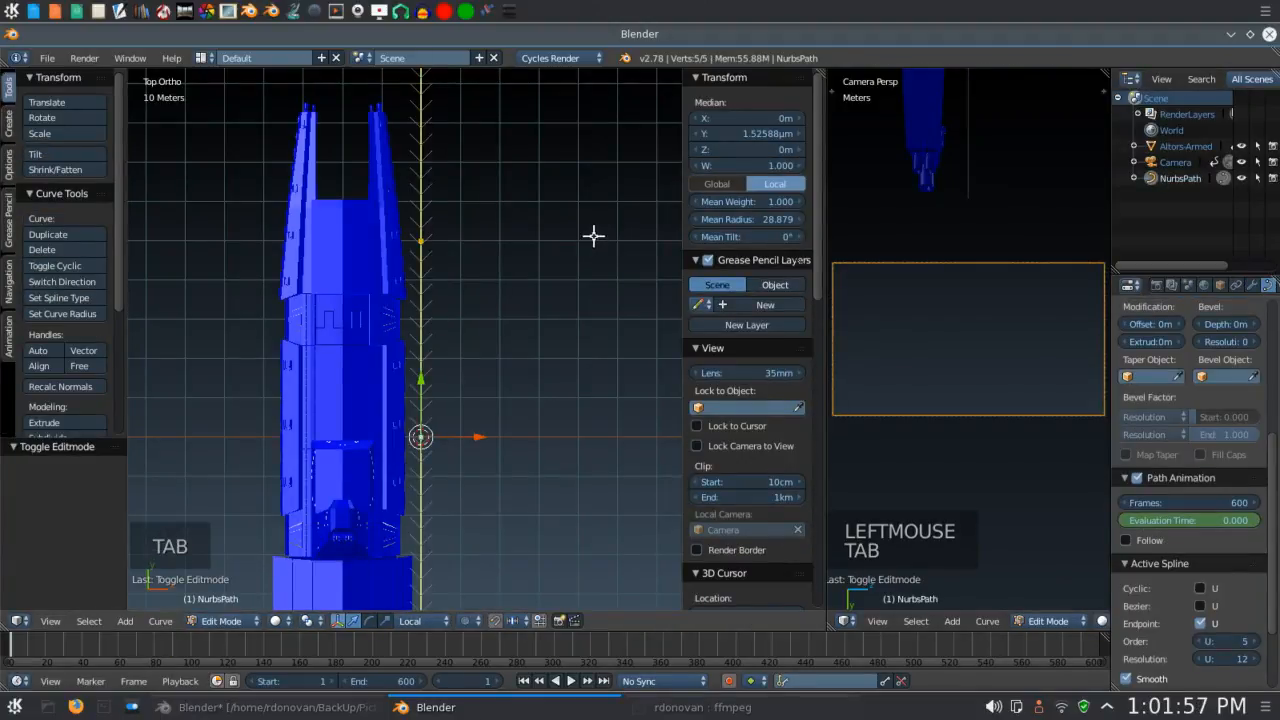
pyautogui.scroll(-2, 594, 236)
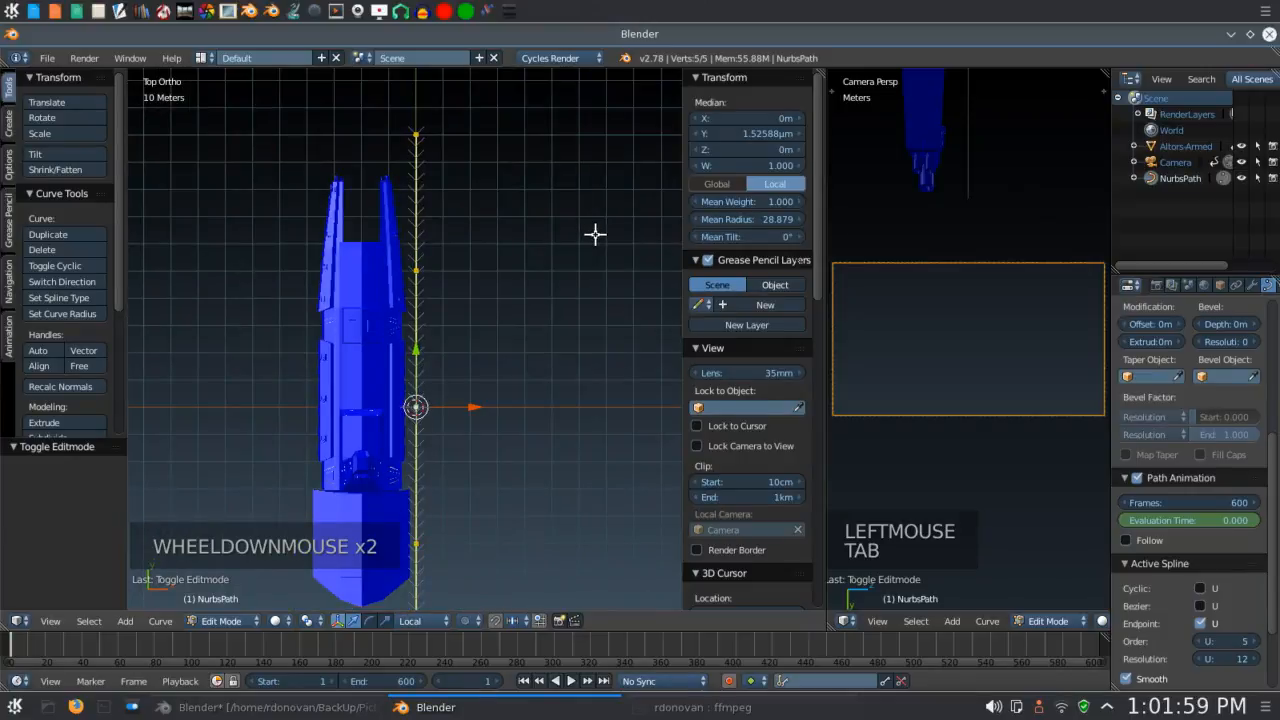
pyautogui.press('a')
pyautogui.press('a')
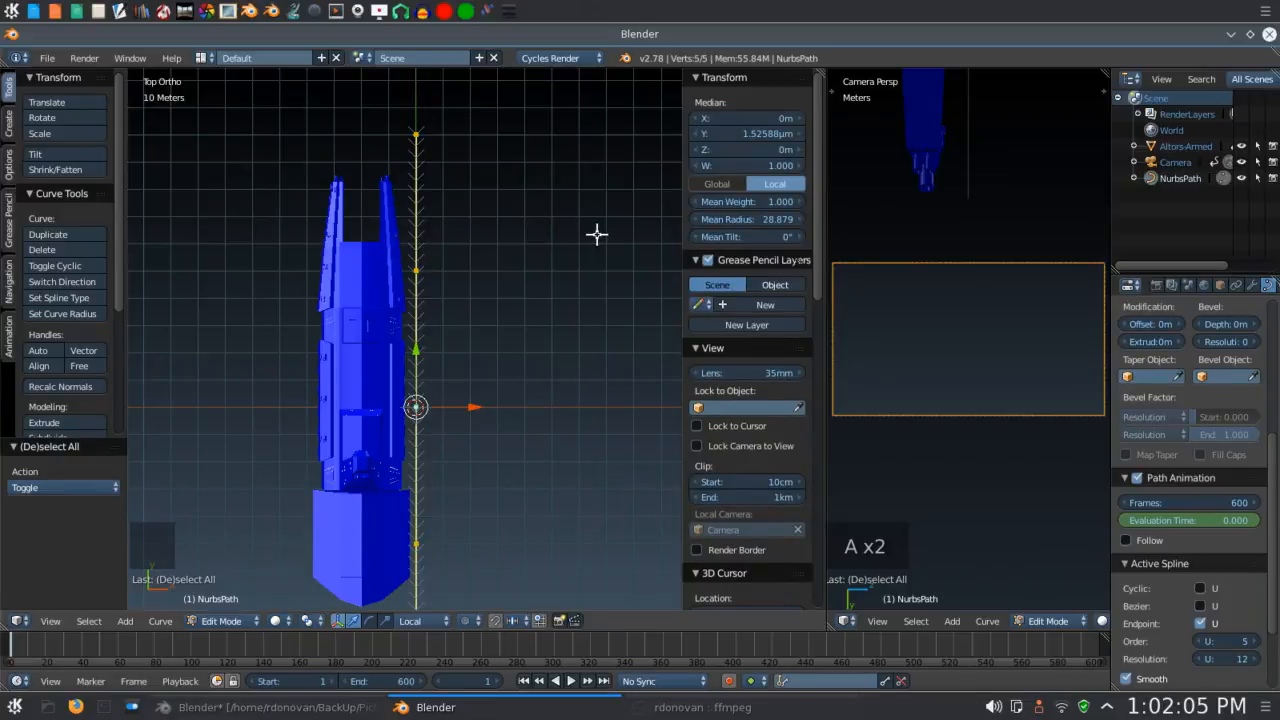
pyautogui.press('w')
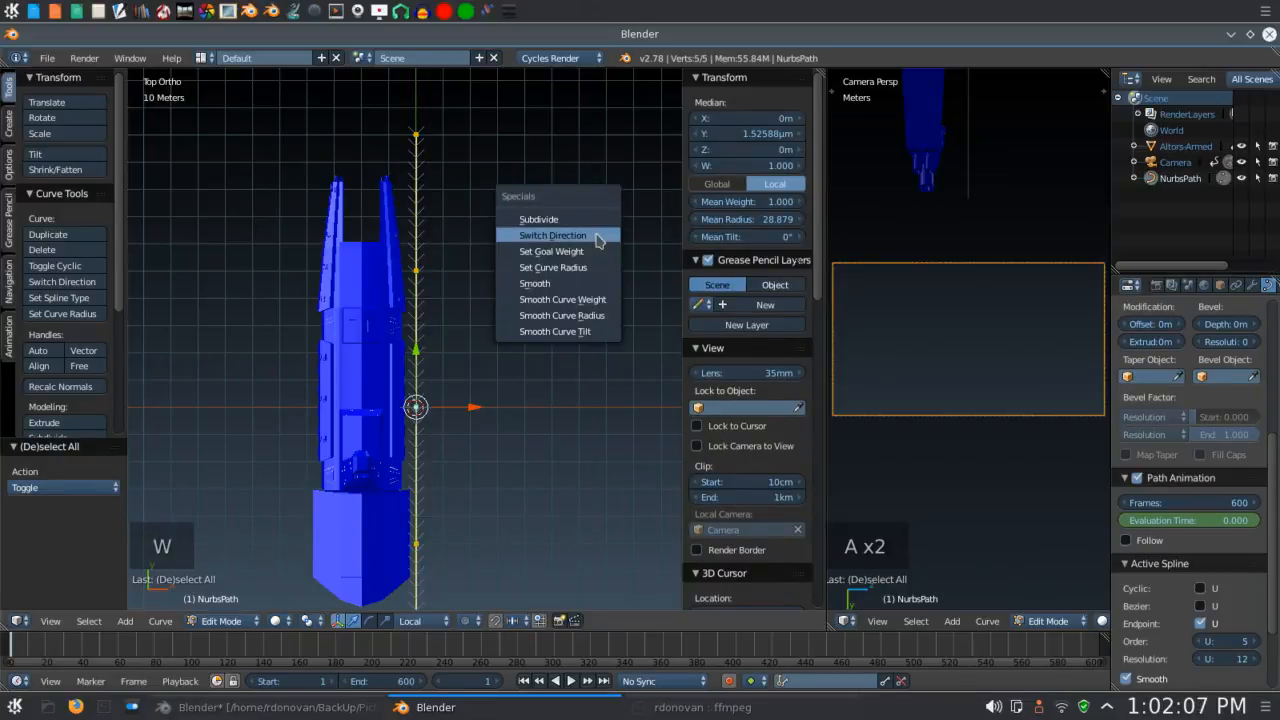
pyautogui.click(540, 219)
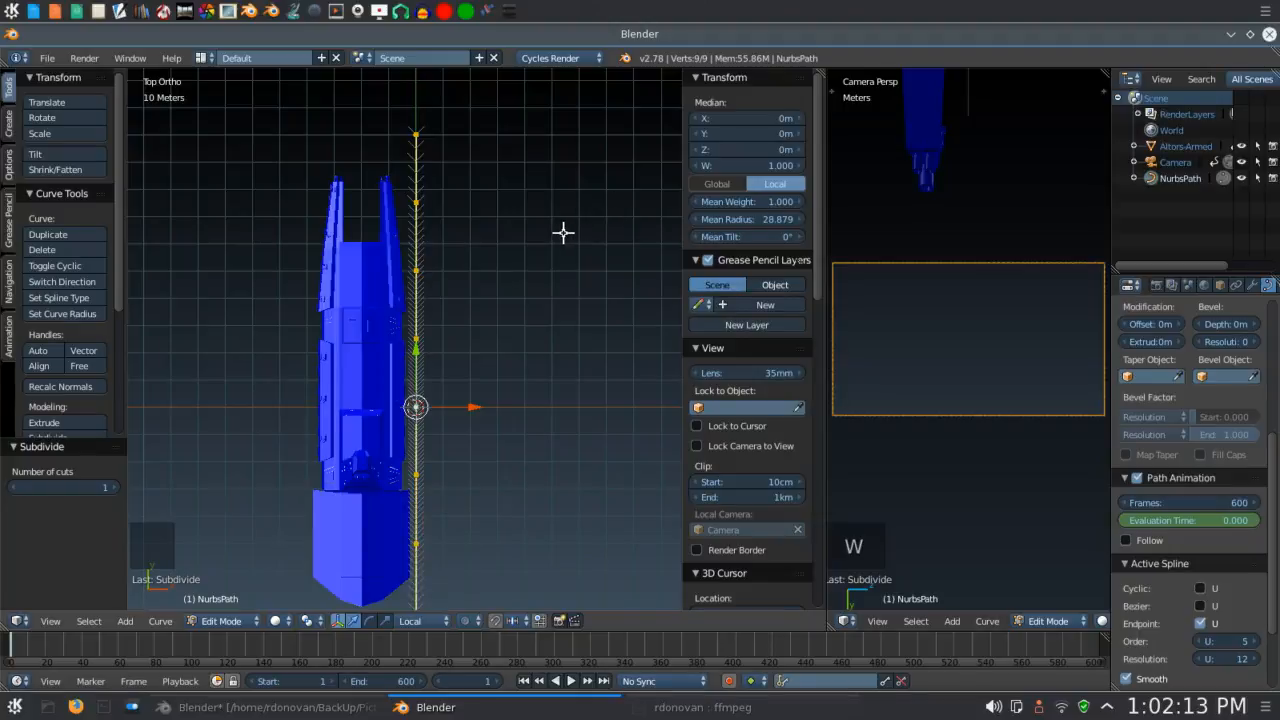
# Deselect the three points at the path's +Y end and move the other six about -11.46 m along X.
pyautogui.keyDown('shift'); pyautogui.rightClick(441, 132); pyautogui.keyUp('shift')
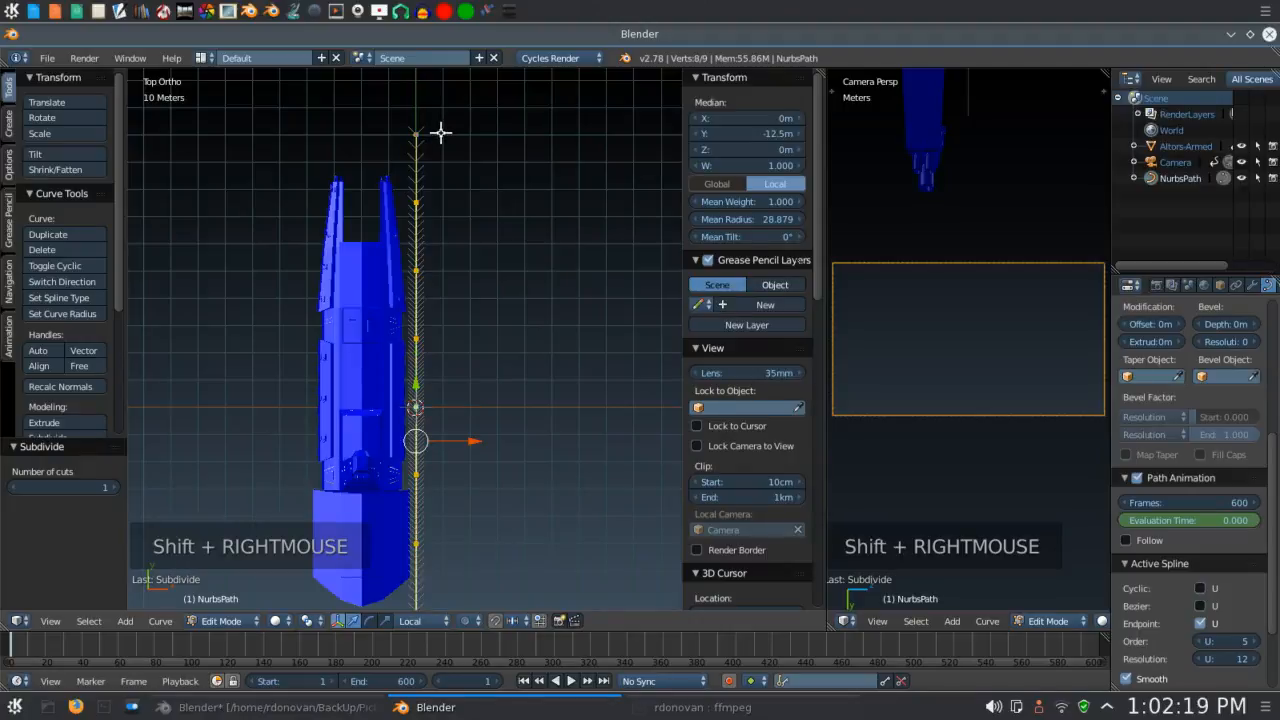
pyautogui.keyDown('shift'); pyautogui.rightClick(433, 197); pyautogui.keyUp('shift')
pyautogui.keyDown('shift'); pyautogui.rightClick(433, 264); pyautogui.keyUp('shift')
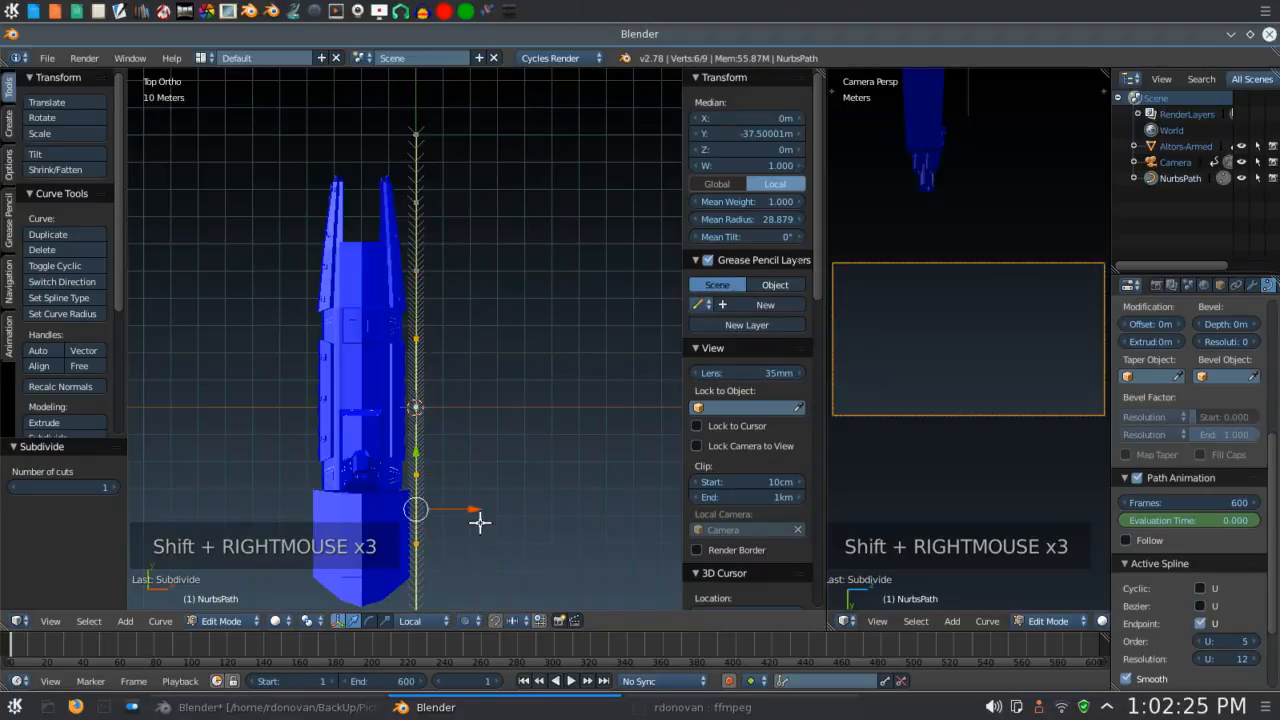
pyautogui.moveTo(475, 510); pyautogui.dragTo(445, 508)
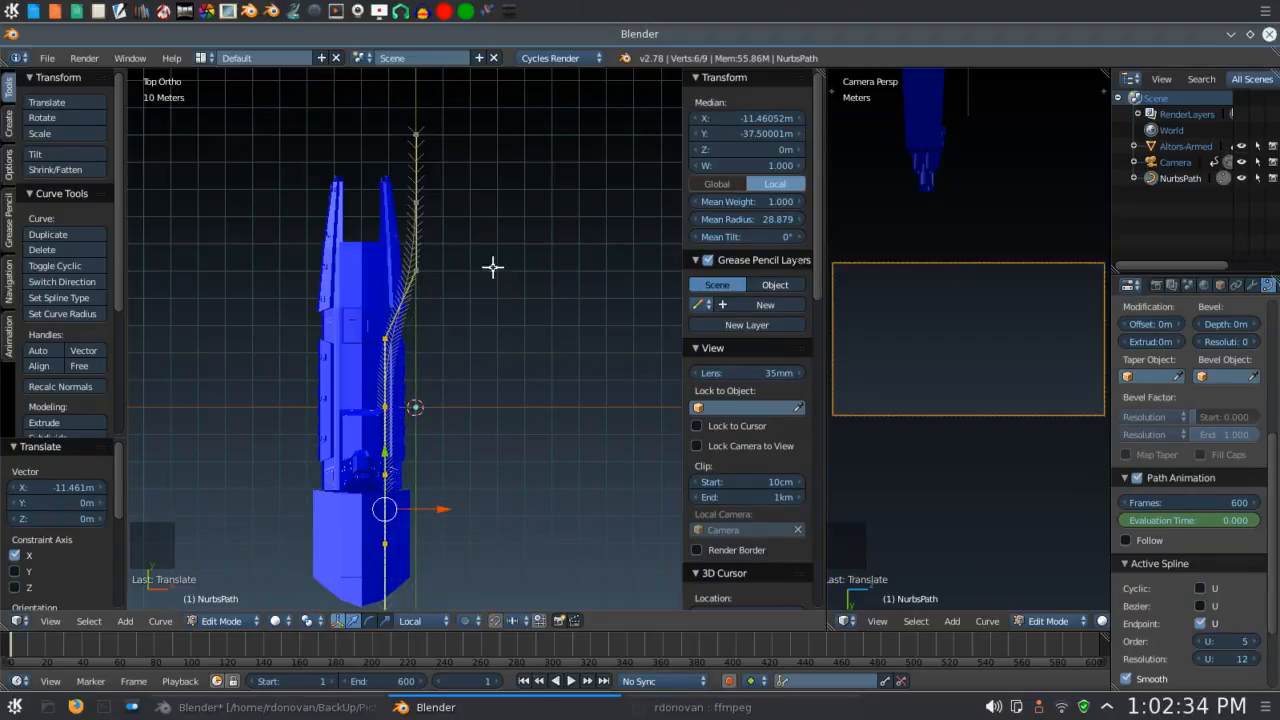
# Select only the three NurbsPath control points at the path's +Y end.
pyautogui.rightClick(423, 133)
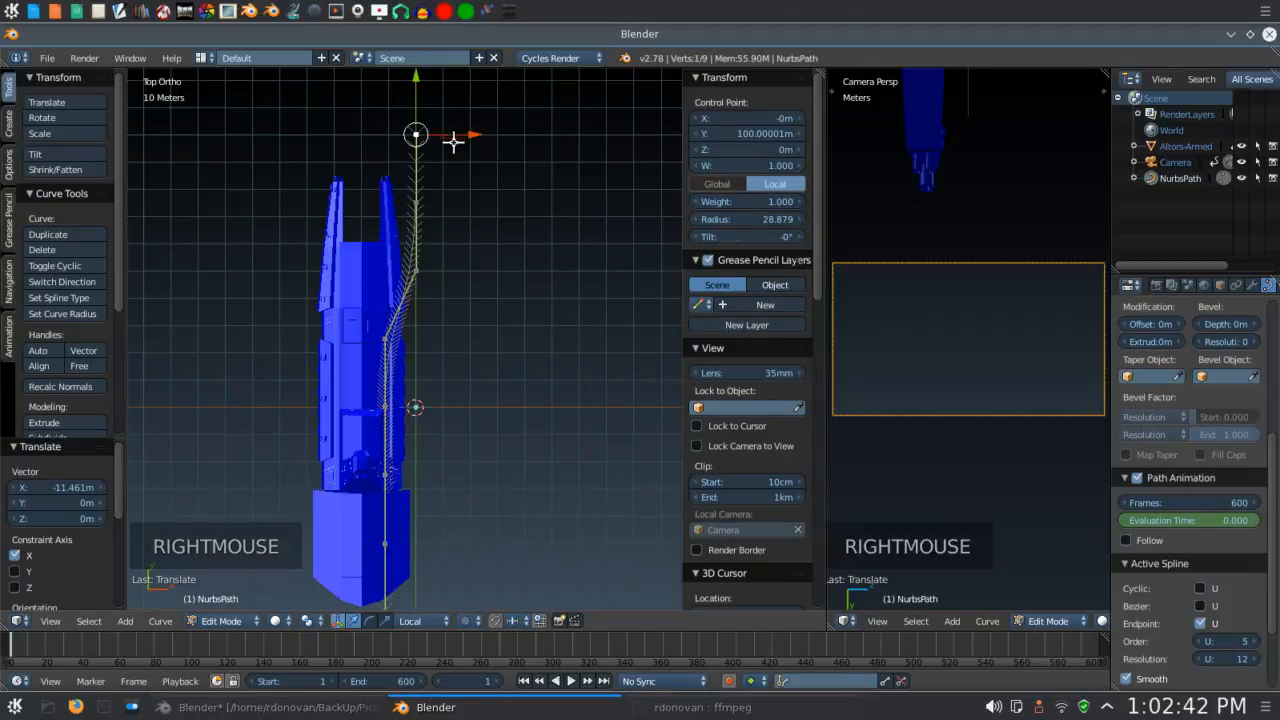
pyautogui.keyDown('shift'); pyautogui.rightClick(426, 202); pyautogui.keyUp('shift')
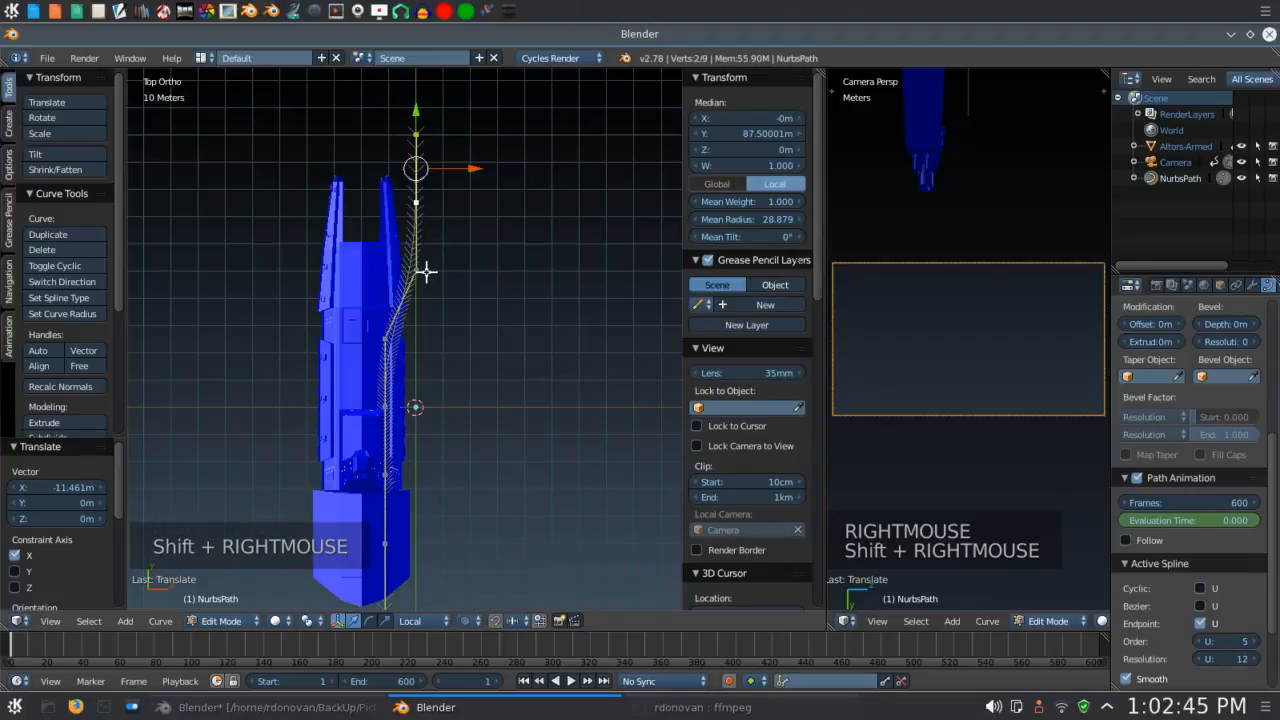
pyautogui.keyDown('shift'); pyautogui.rightClick(423, 271); pyautogui.keyUp('shift')
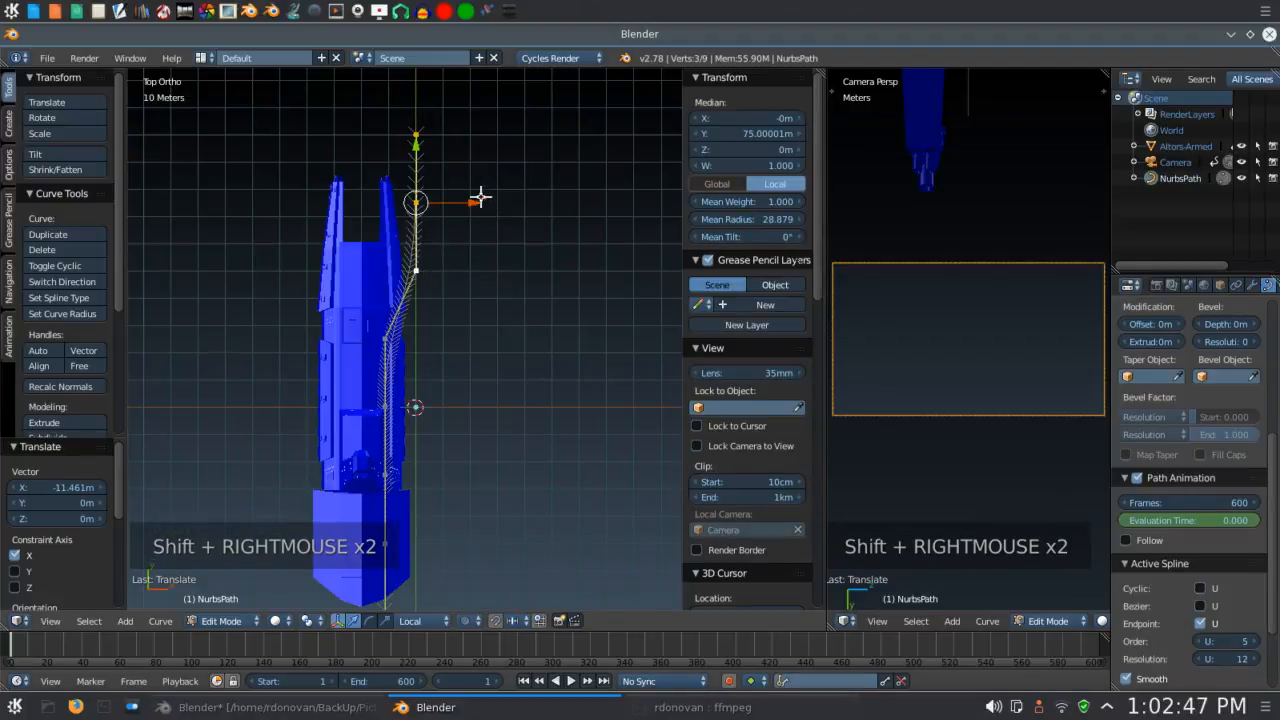
# Try moving the three selected points -13 m along Z, check the path in the right view, and undo the move.
pyautogui.press('g')
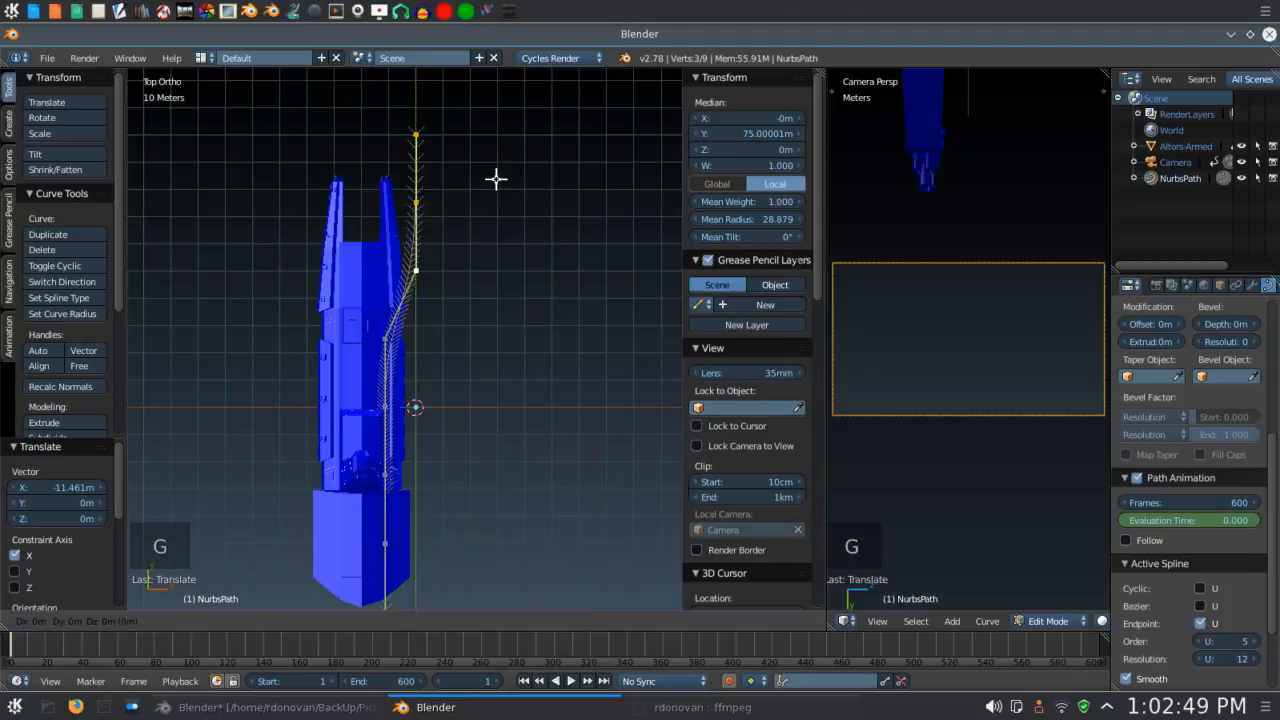
pyautogui.write('x')
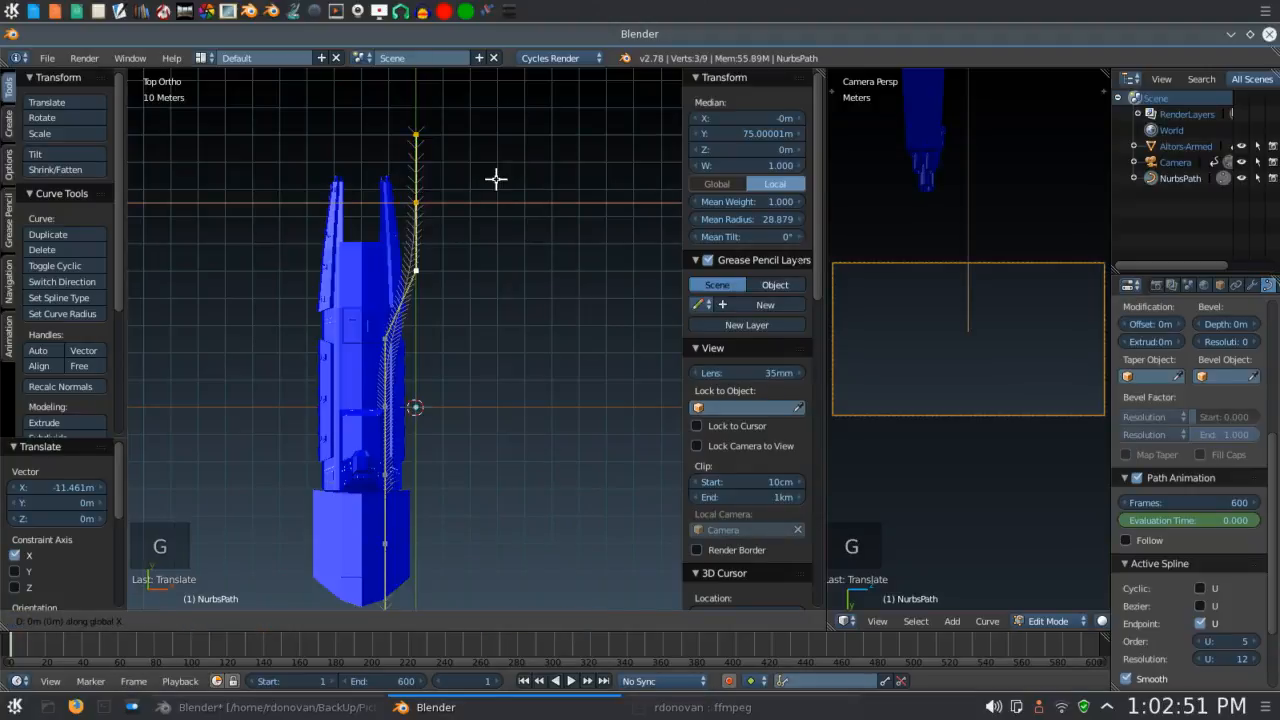
pyautogui.write('-1')
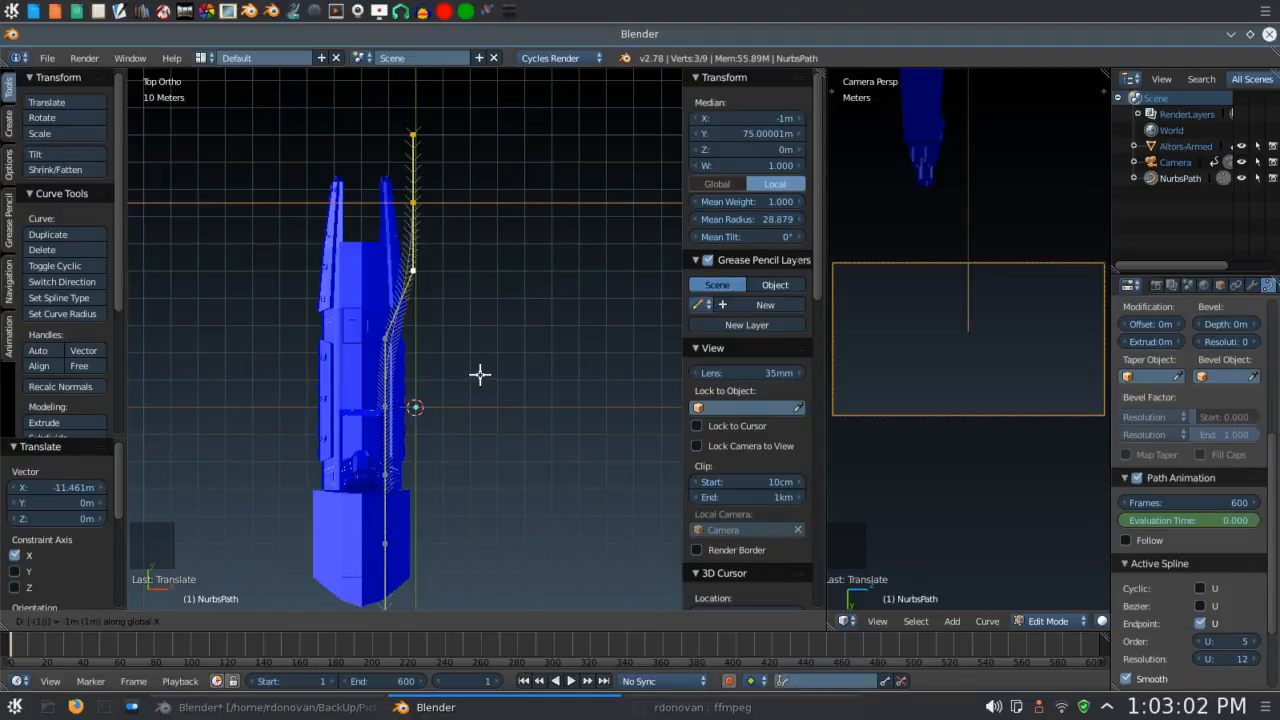
pyautogui.write('3')
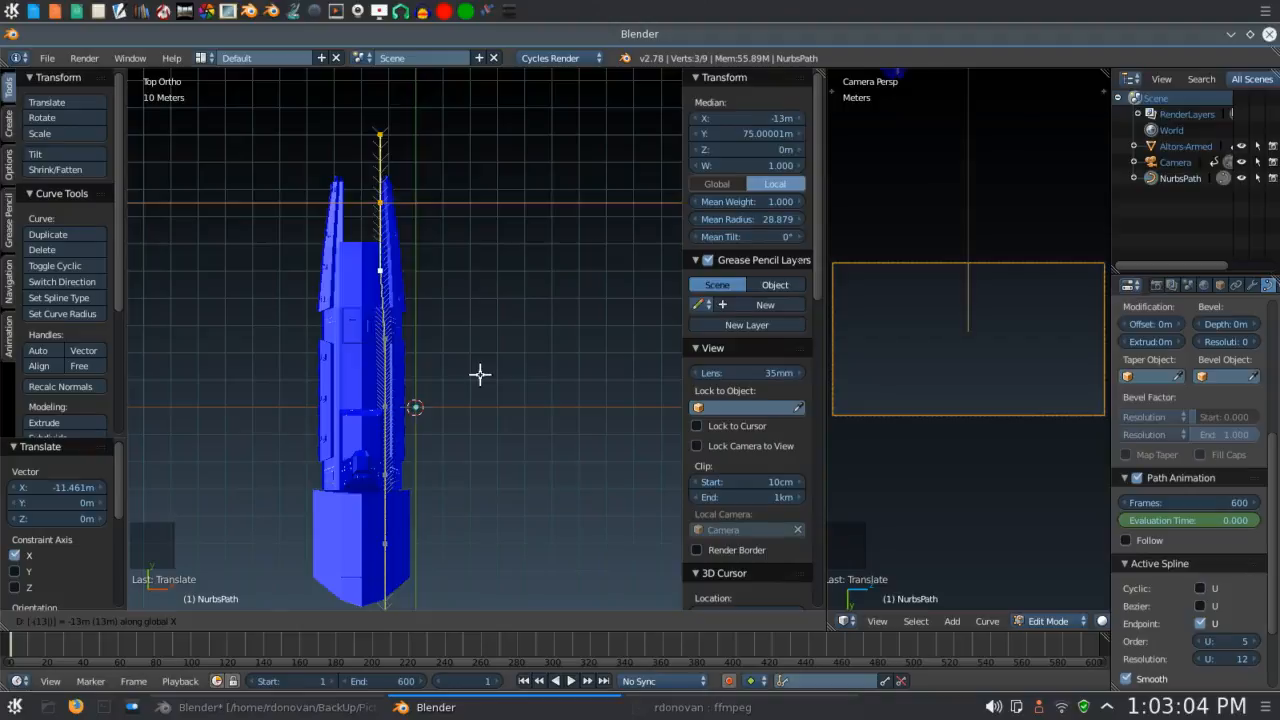
pyautogui.write('z')
pyautogui.press('Return')
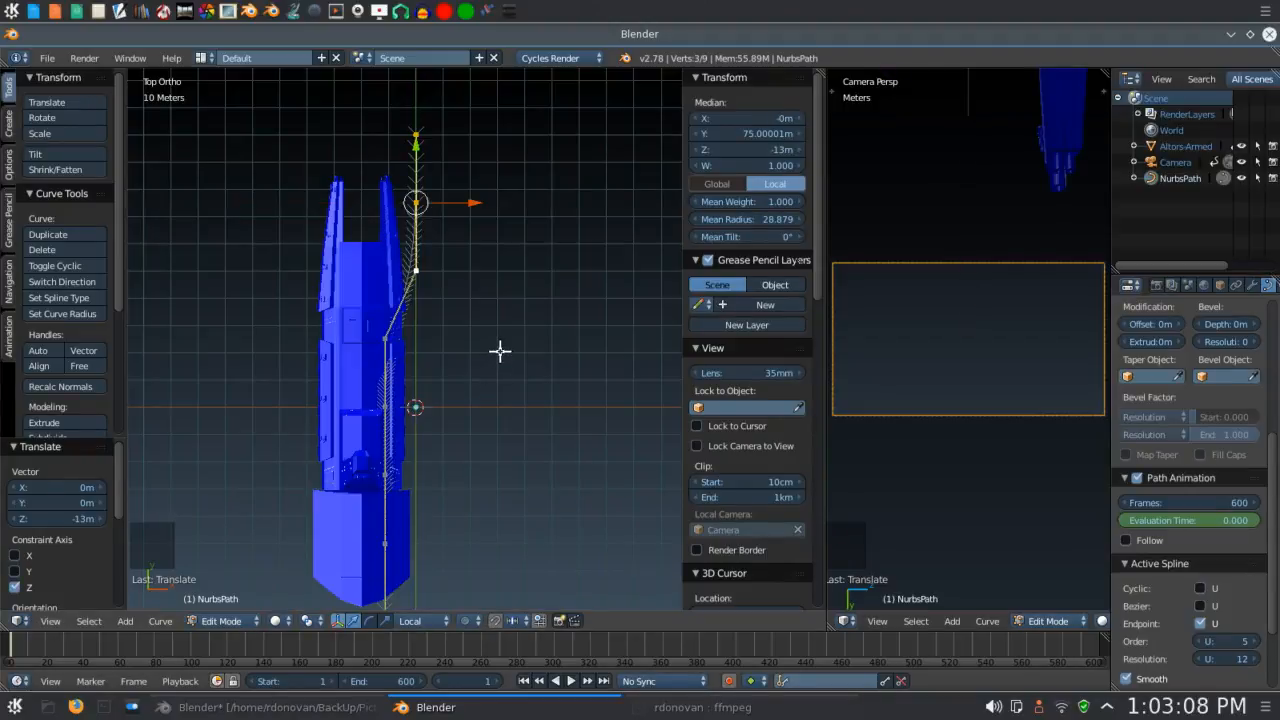
pyautogui.press('KP_3')
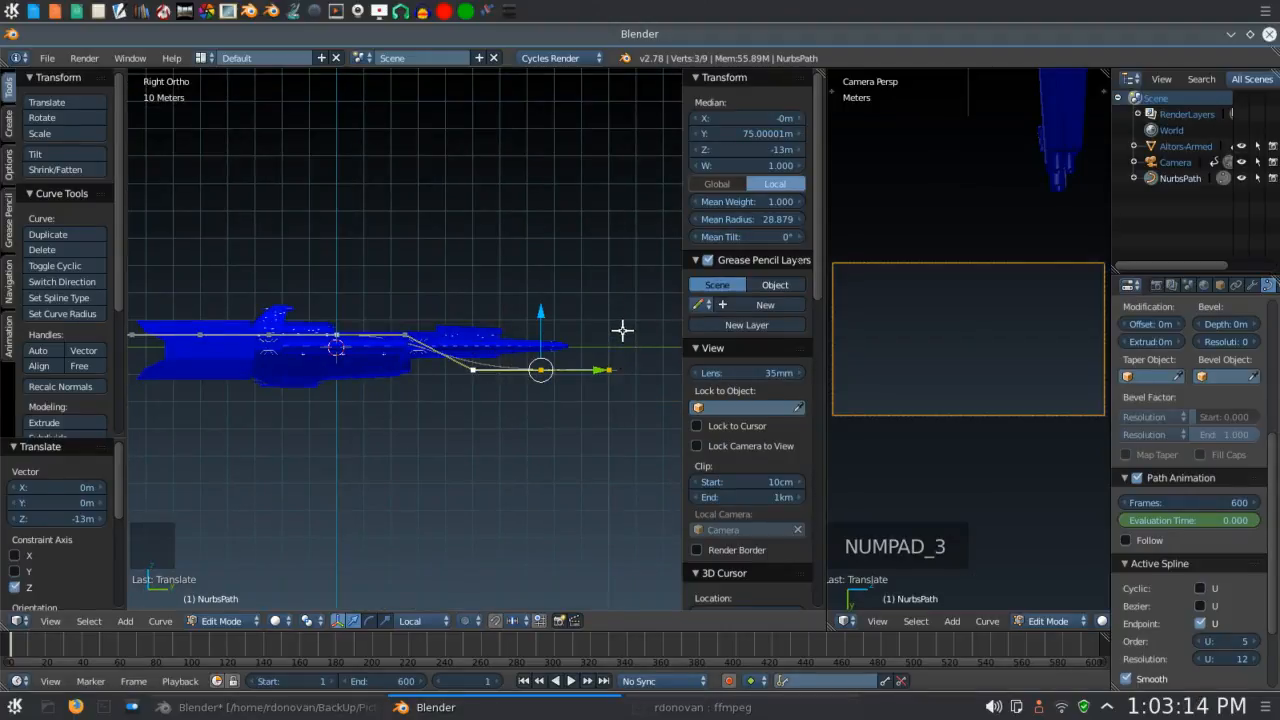
pyautogui.hotkey('ctrl', 'z')
# In the top orthographic view, move the three selected path points -1 m along the local X axis.
pyautogui.moveTo(577, 403); pyautogui.dragTo(196, 548, button='middle')
pyautogui.scroll(-2, 520, 250)
pyautogui.scroll(1, 515, 240)
pyautogui.moveTo(515, 240); pyautogui.dragTo(551, 287, button='middle')
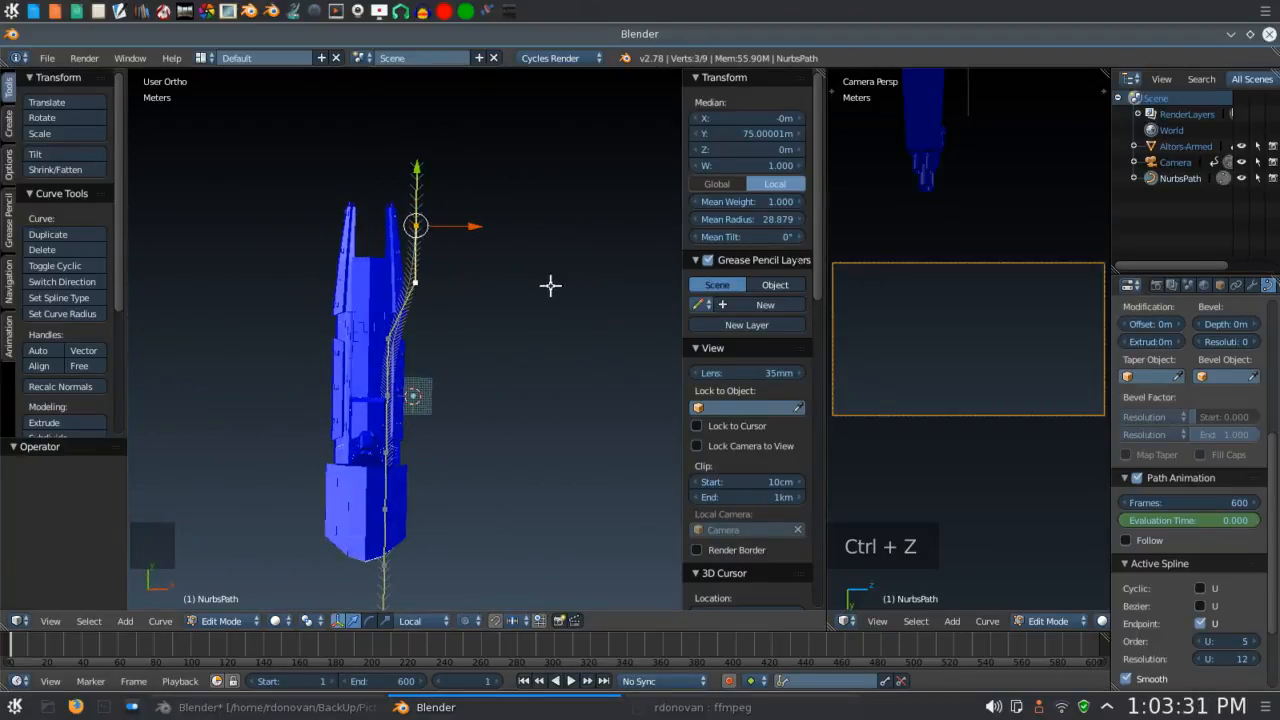
pyautogui.press('KP_7')
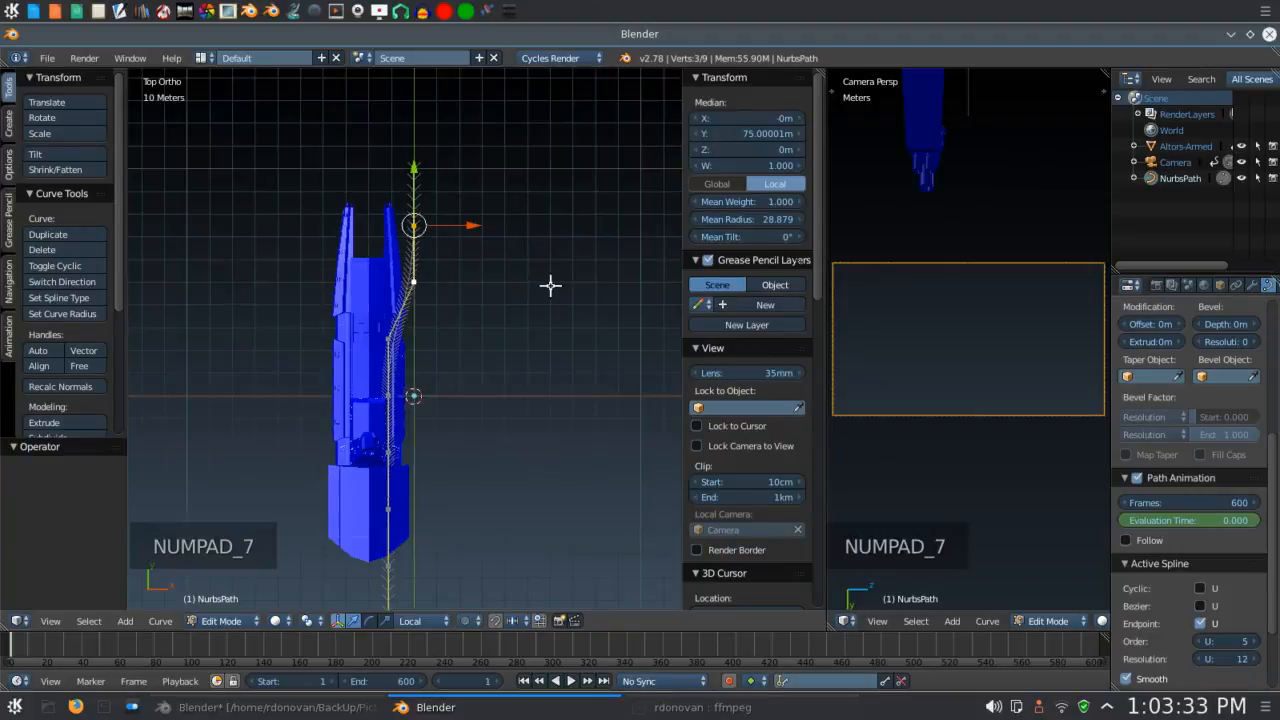
pyautogui.press('g')
pyautogui.press('x')
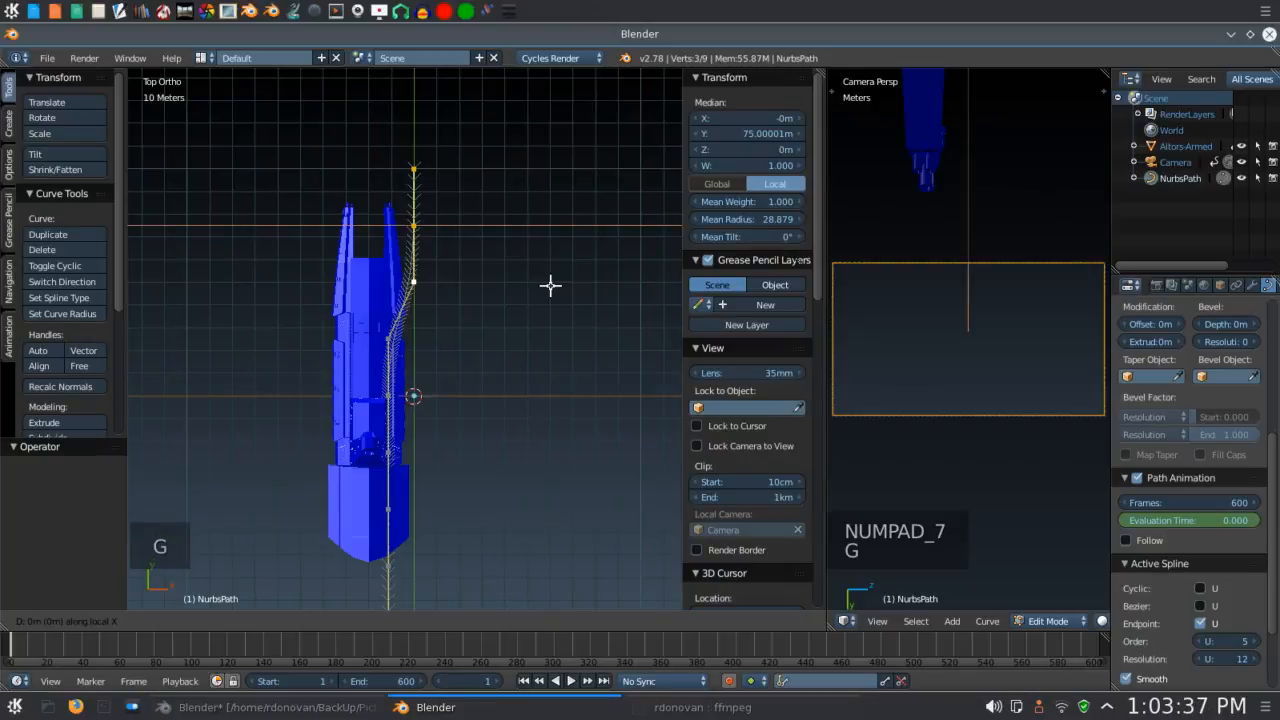
pyautogui.write('-1')
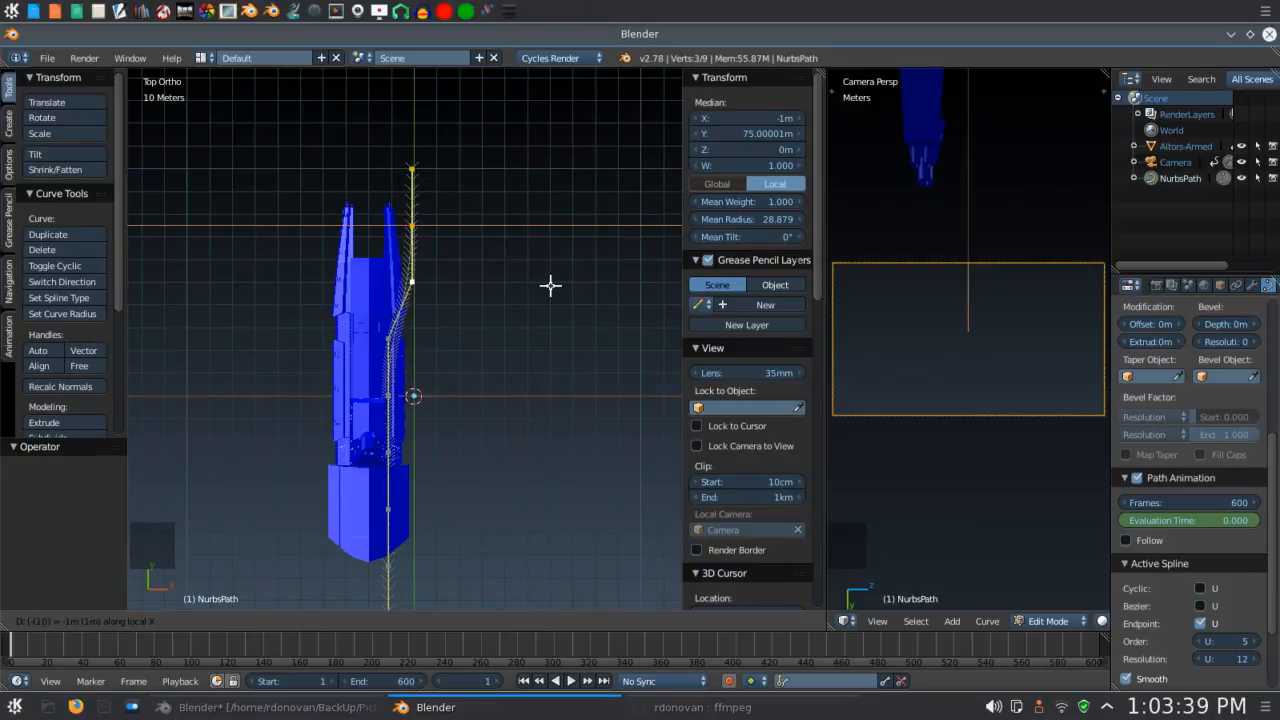
pyautogui.press('Return')
# Select only the end point at the path's +Y end and, in the right orthographic view, move it -1 m along local Z.
pyautogui.moveTo(497, 193); pyautogui.dragTo(518, 252, button='middle')
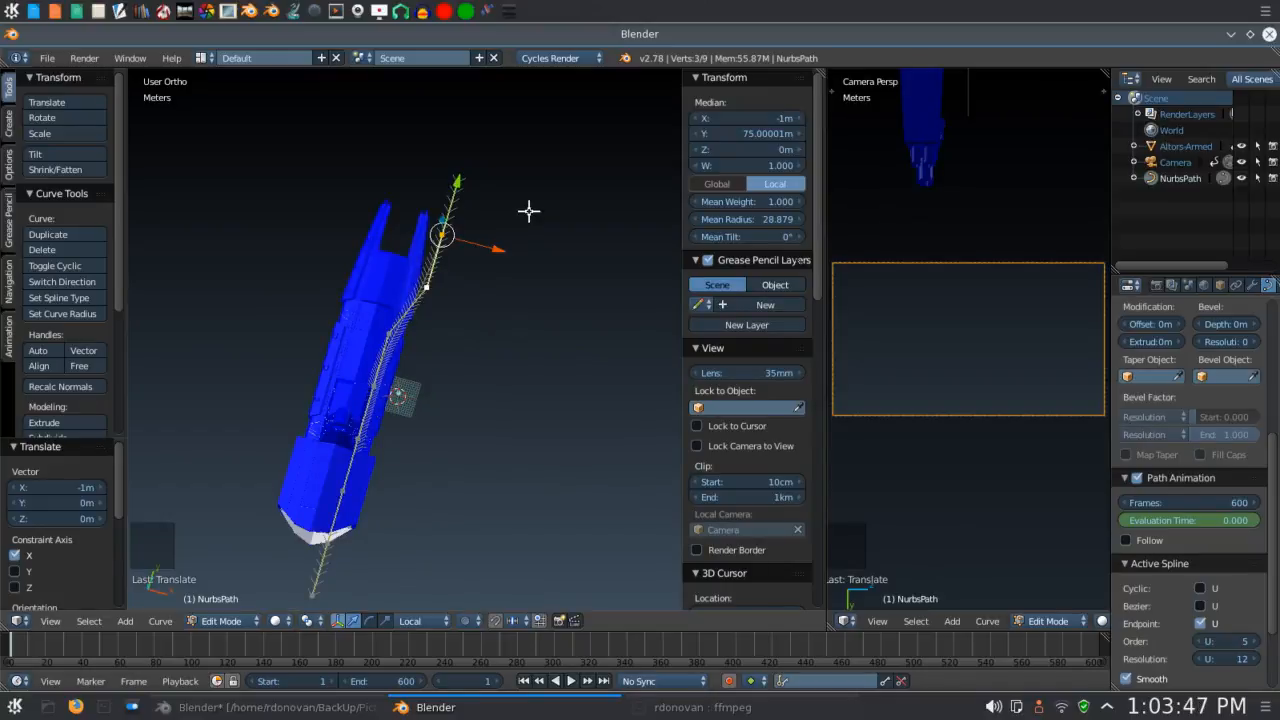
pyautogui.press('a')
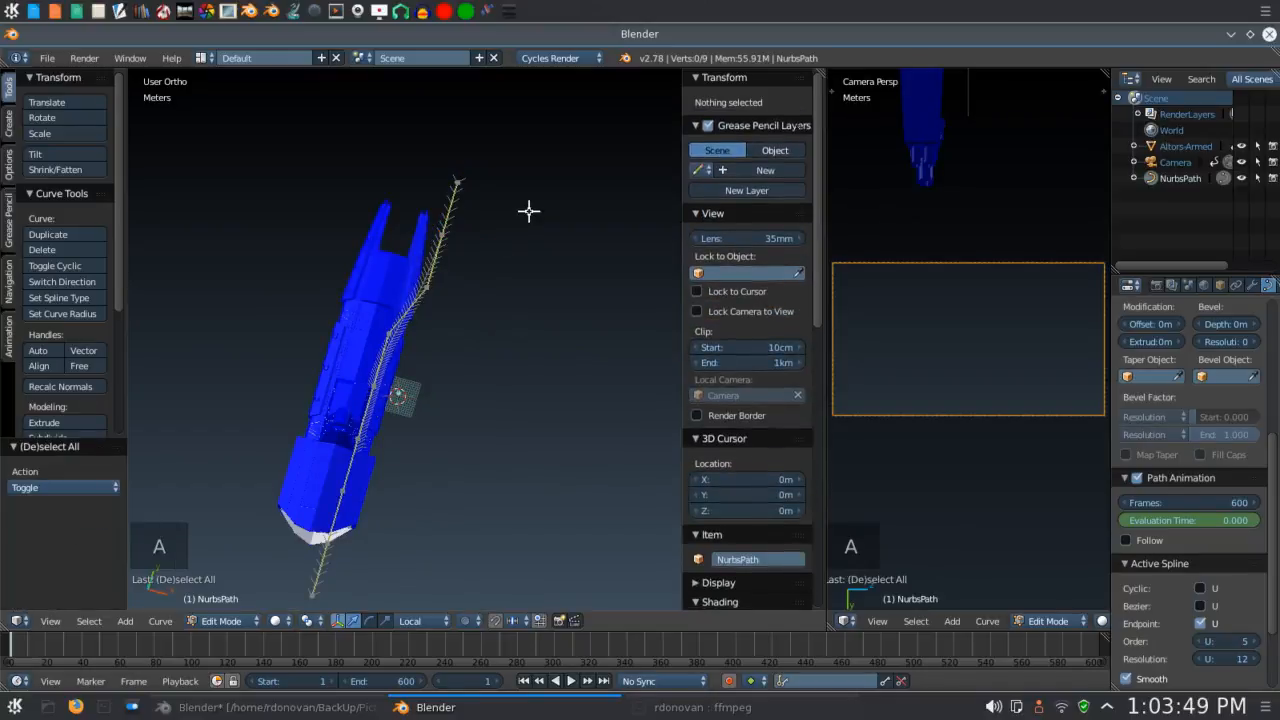
pyautogui.rightClick(475, 180)
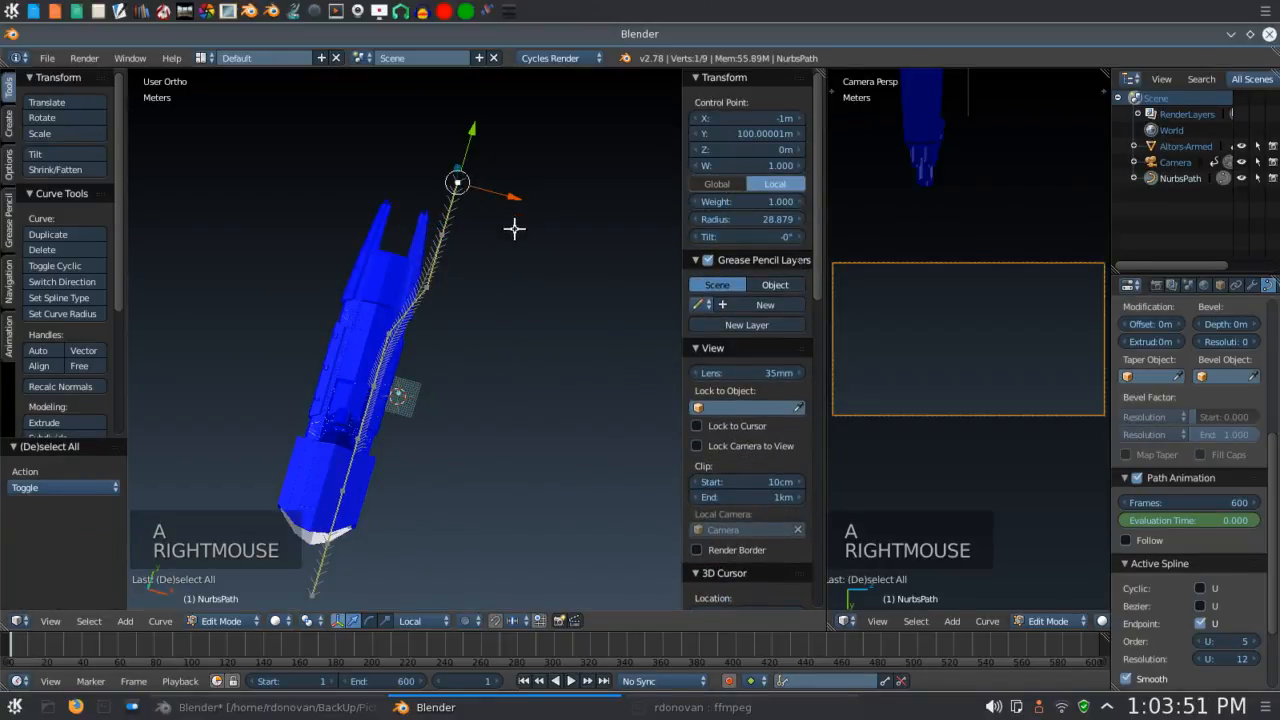
pyautogui.press('KP_3')
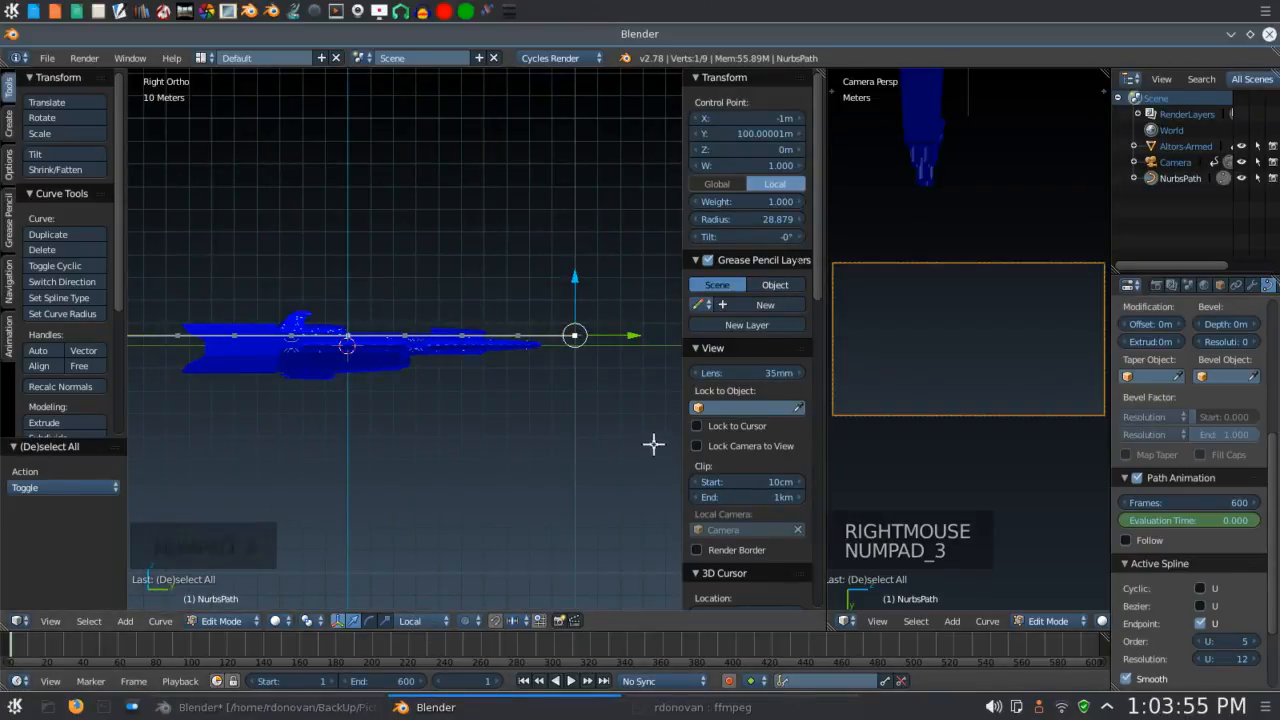
pyautogui.press('g')
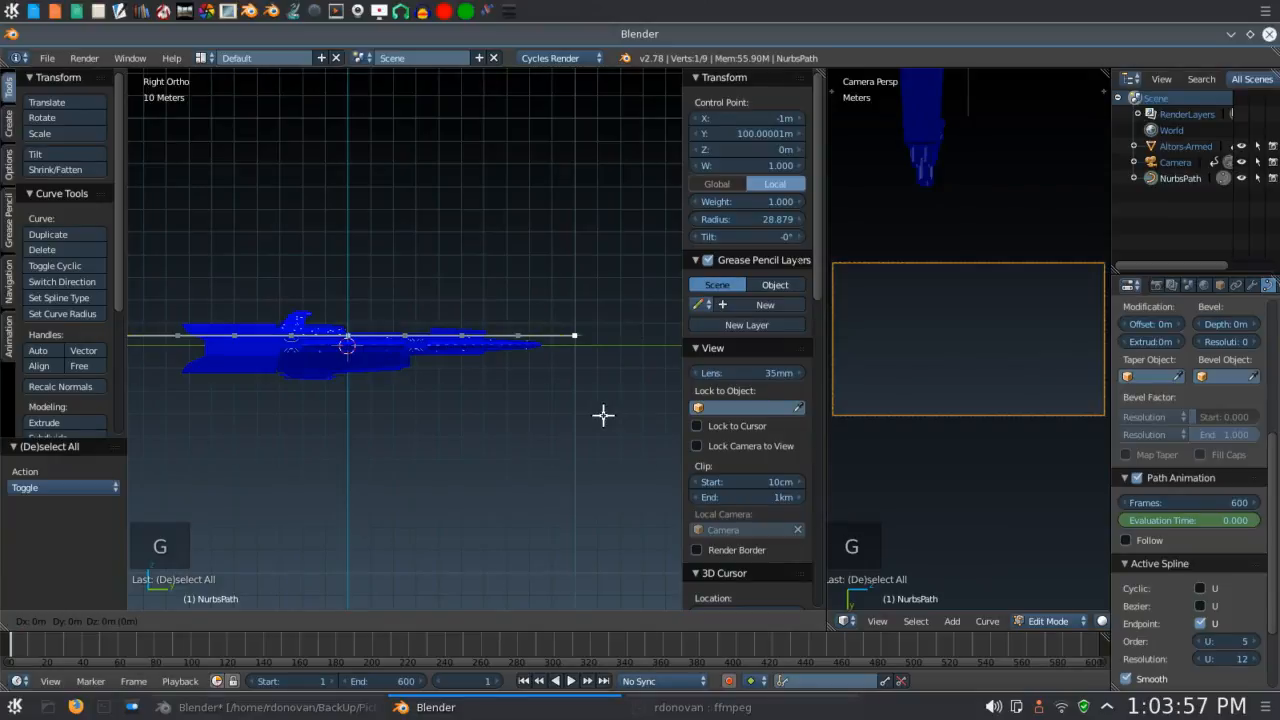
pyautogui.press('z')
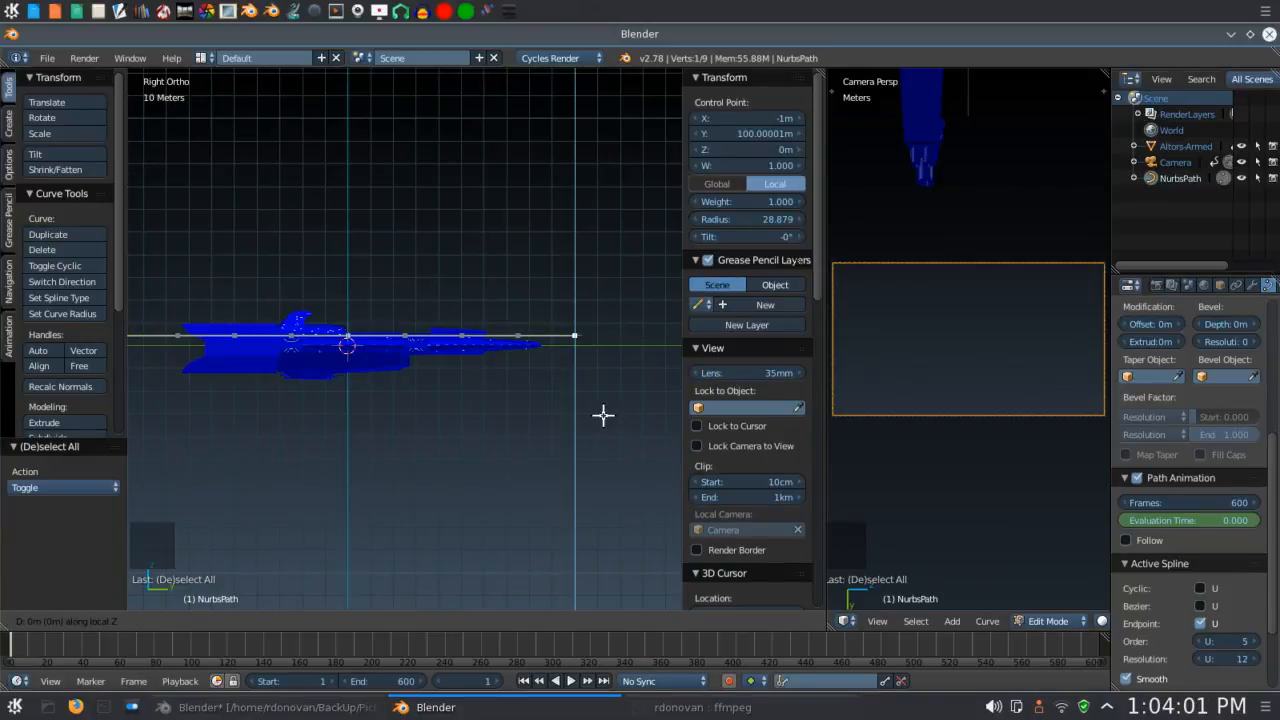
pyautogui.write('-1')
pyautogui.press('Return')
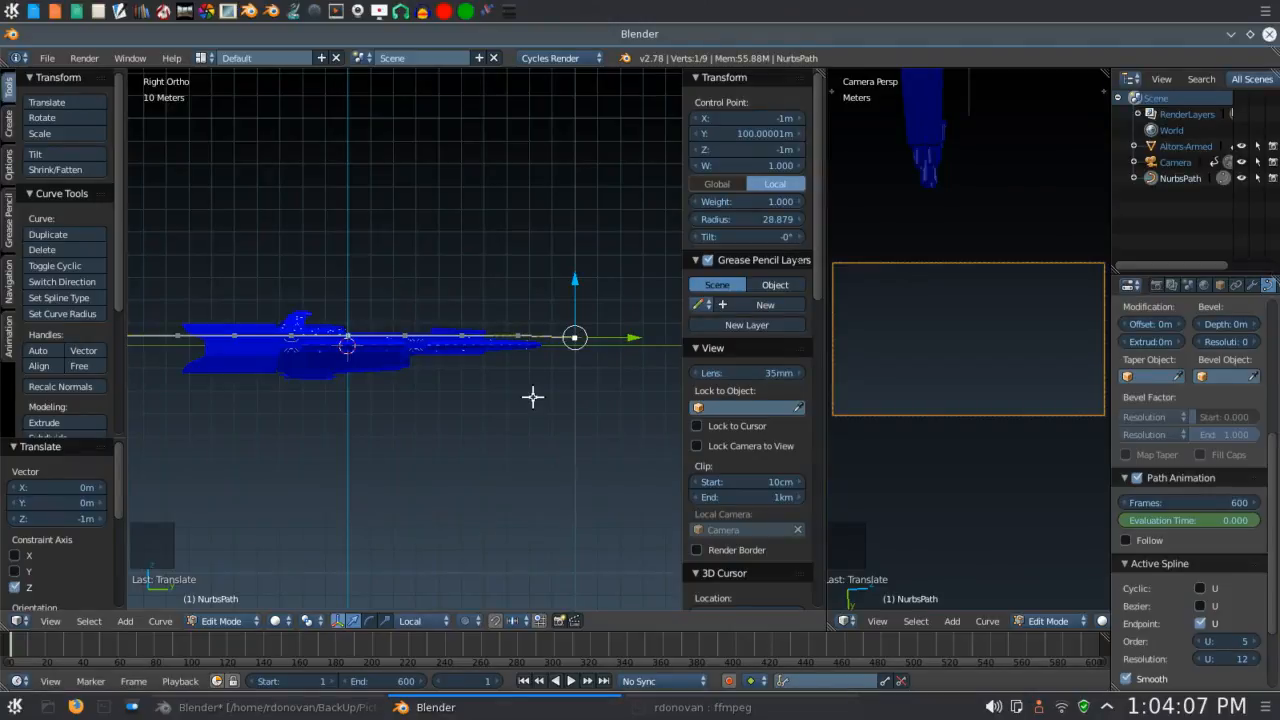
# Select the third control point from the path's +Y end and move it -1 m along local X.
pyautogui.moveTo(532, 397); pyautogui.dragTo(100, 410, button='middle')
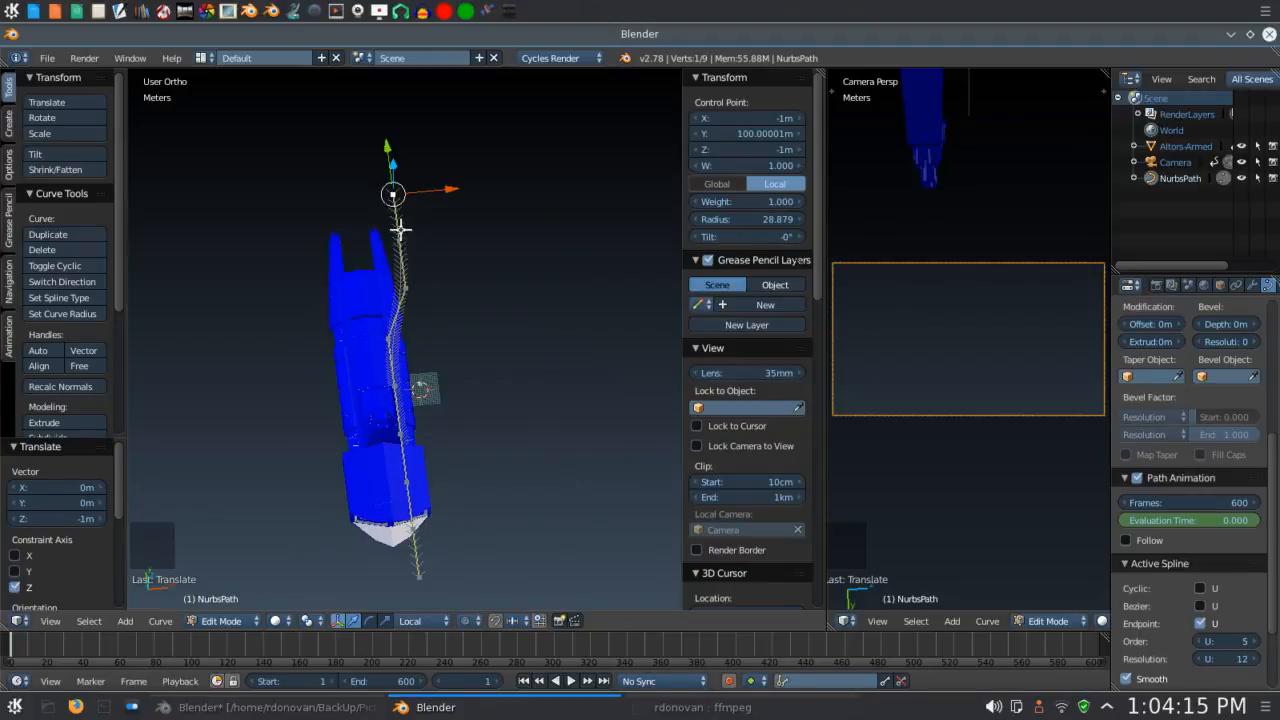
pyautogui.rightClick(410, 285)
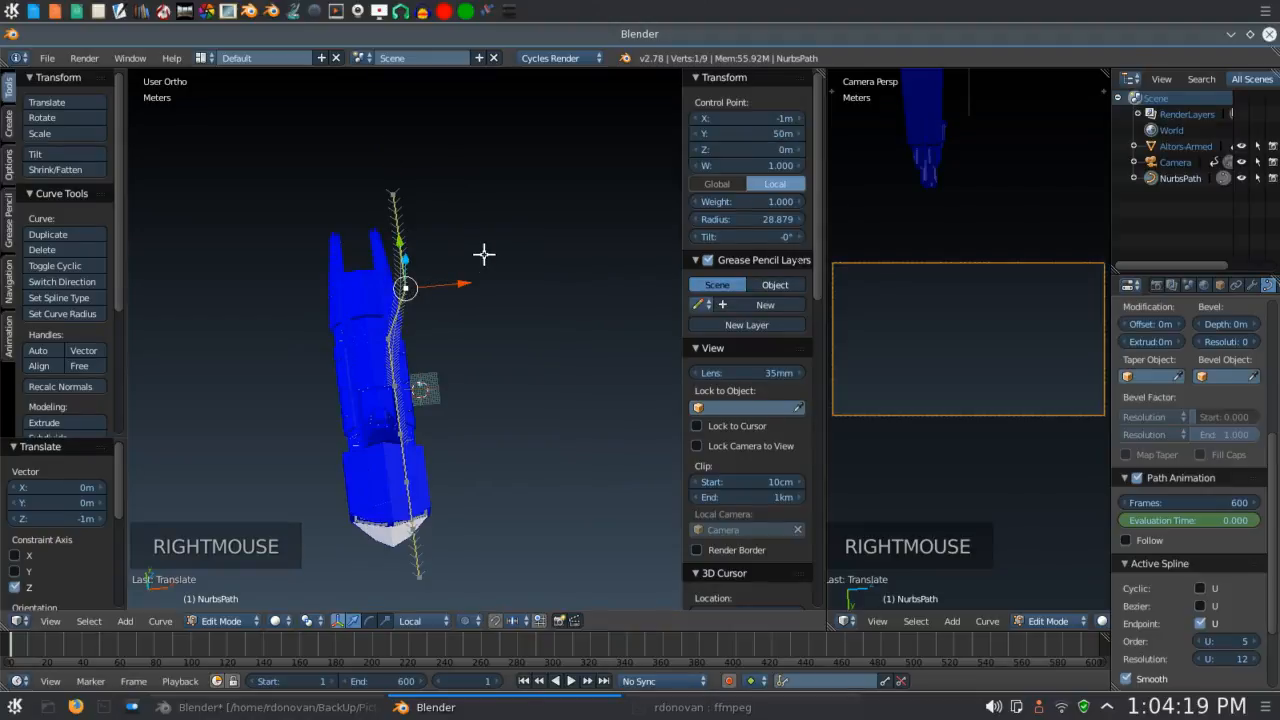
pyautogui.moveTo(484, 251); pyautogui.dragTo(474, 194, button='middle')
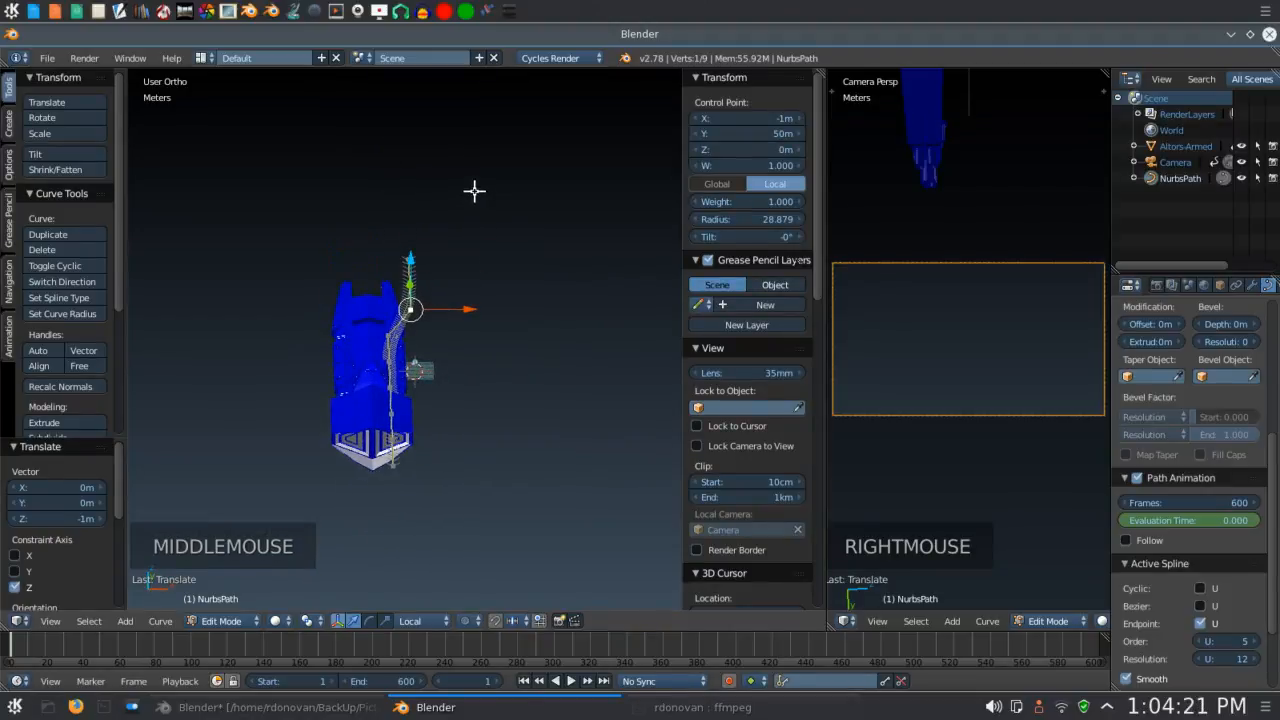
pyautogui.press('g')
pyautogui.press('x')
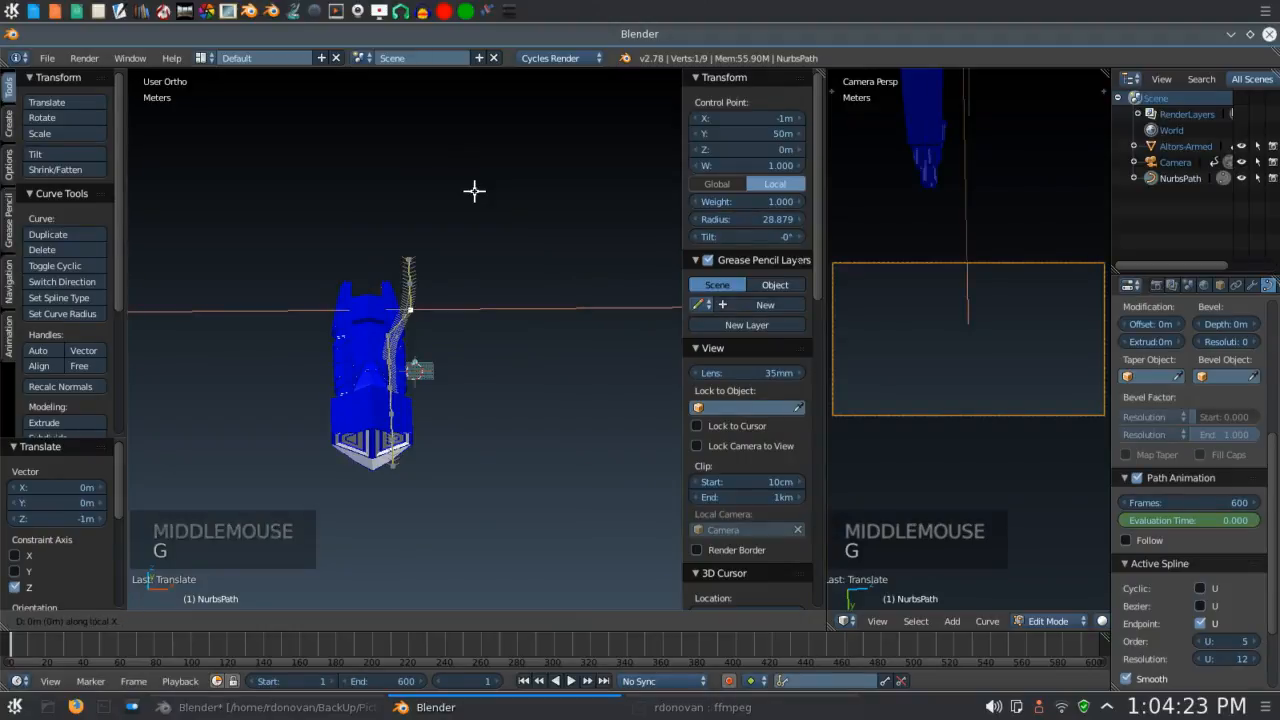
pyautogui.write('-1')
pyautogui.press('Return')
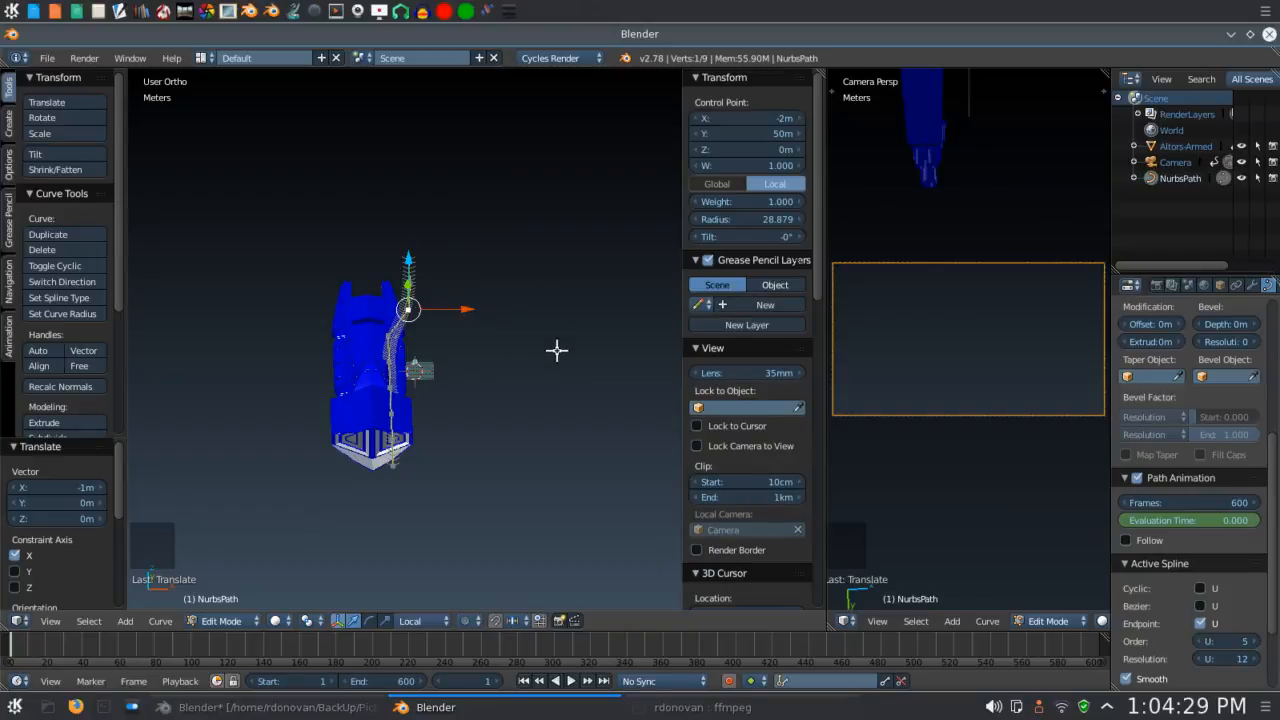
# Deselect everything, box-select the six path points toward the -Y end and move them 1 m along local X.
pyautogui.moveTo(557, 349); pyautogui.dragTo(519, 400, button='middle')
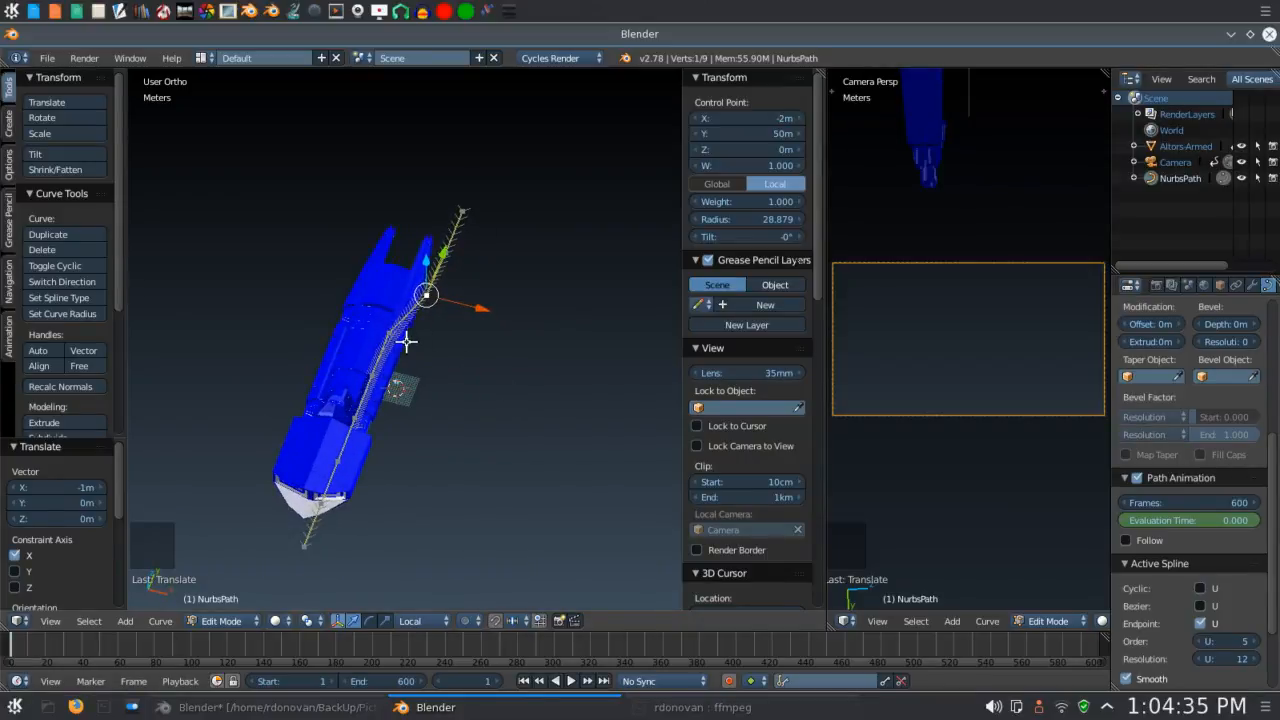
pyautogui.press('a')
pyautogui.press('a')
pyautogui.press('a')
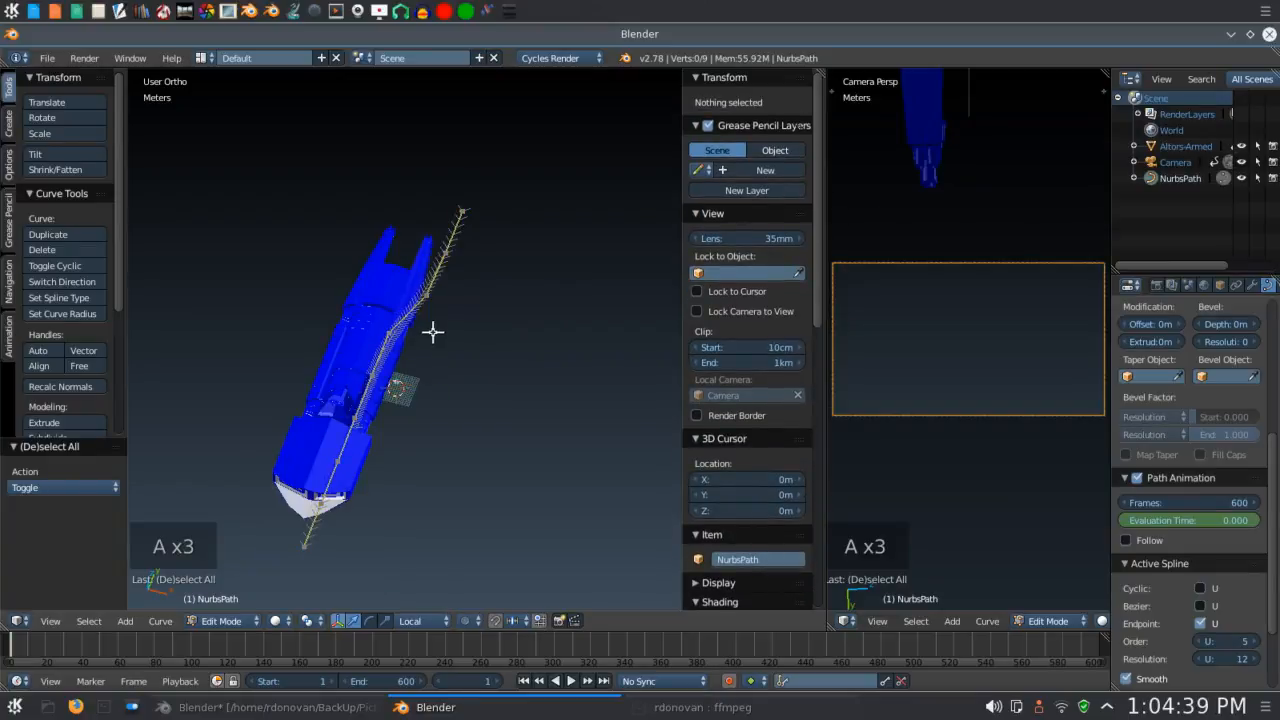
pyautogui.press('b')
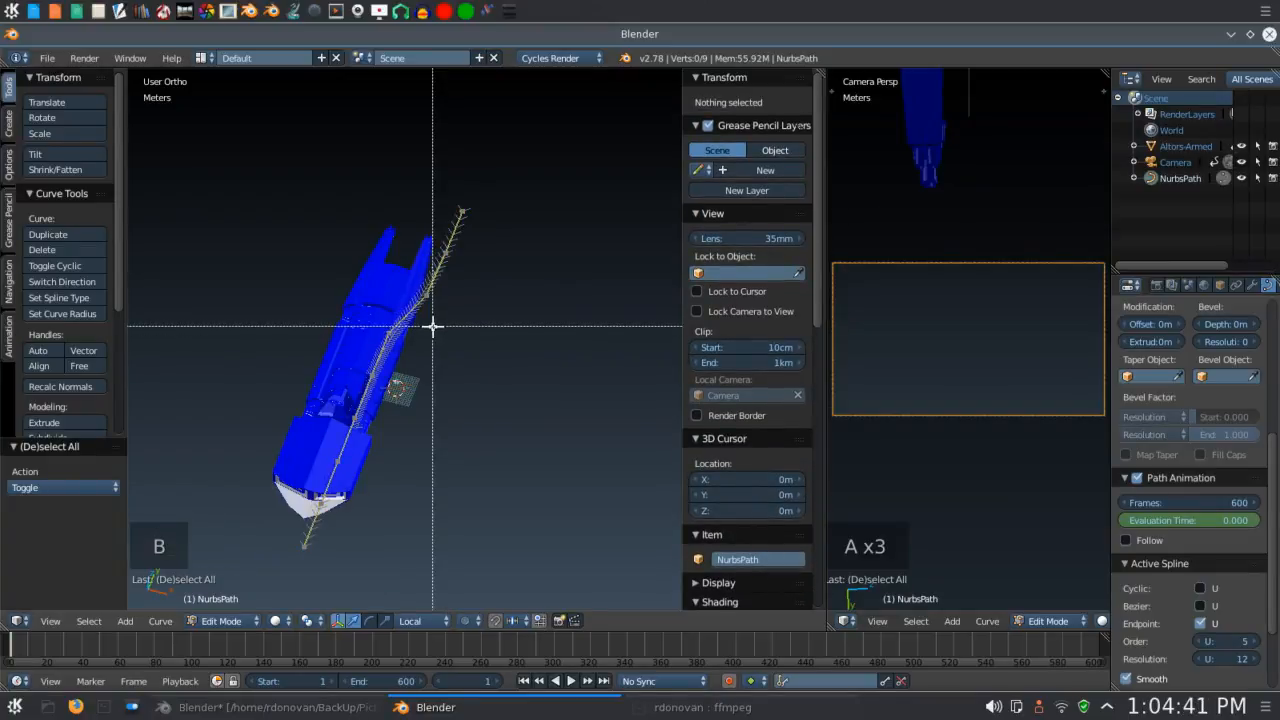
pyautogui.moveTo(432, 325); pyautogui.dragTo(245, 583)
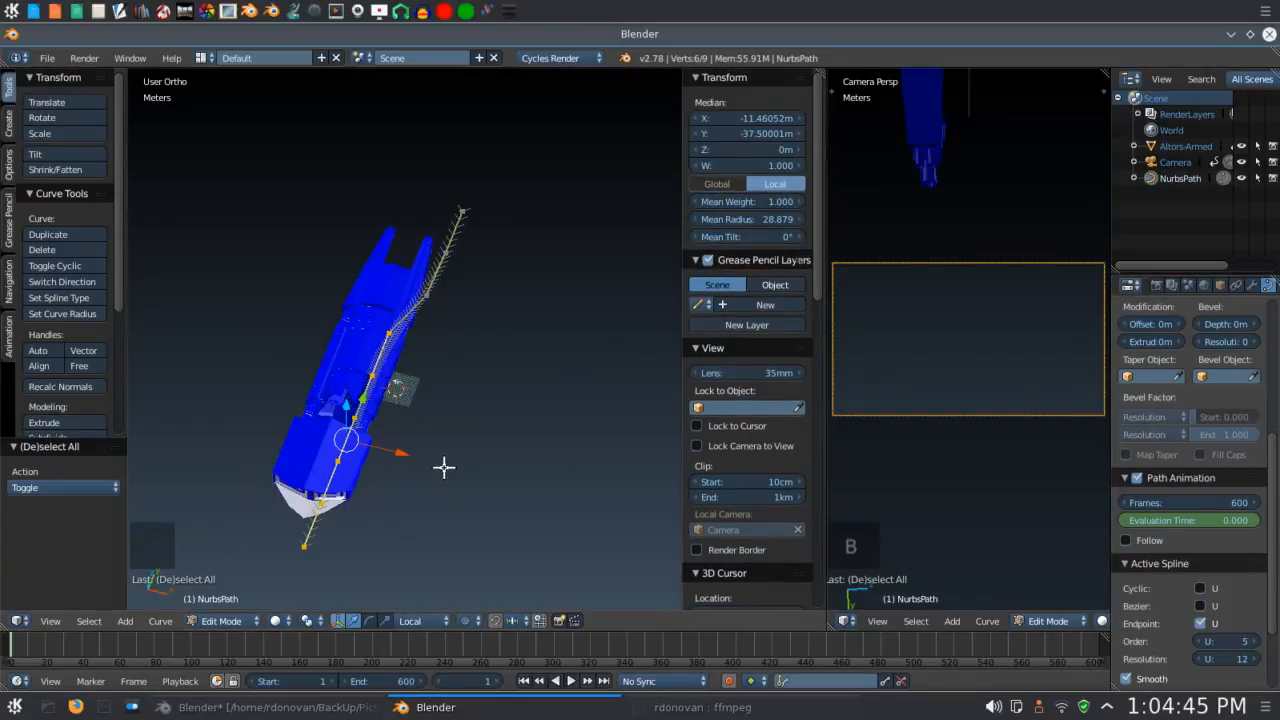
pyautogui.press('g')
pyautogui.press('x')
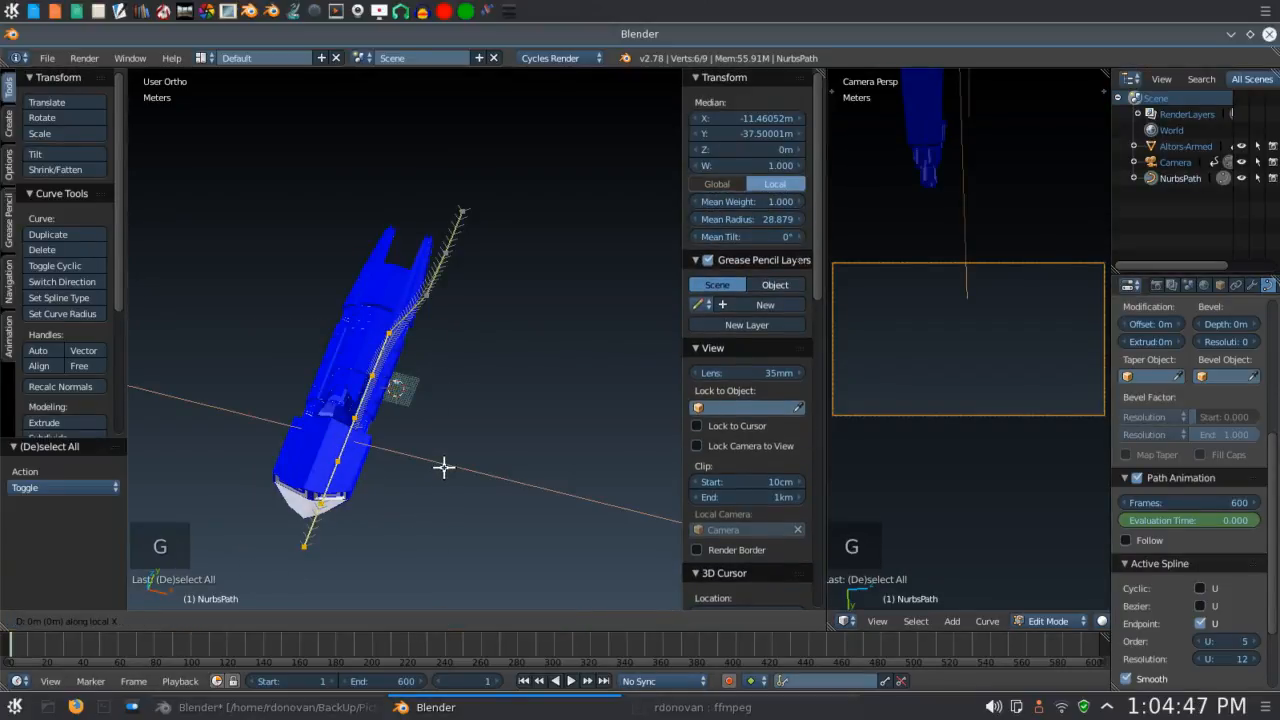
pyautogui.press('1')
pyautogui.press('Return')
# Deselect the selected point nearest the +Y end and move the other five points 1 m along local Z.
pyautogui.moveTo(464, 457); pyautogui.dragTo(324, 369, button='middle')
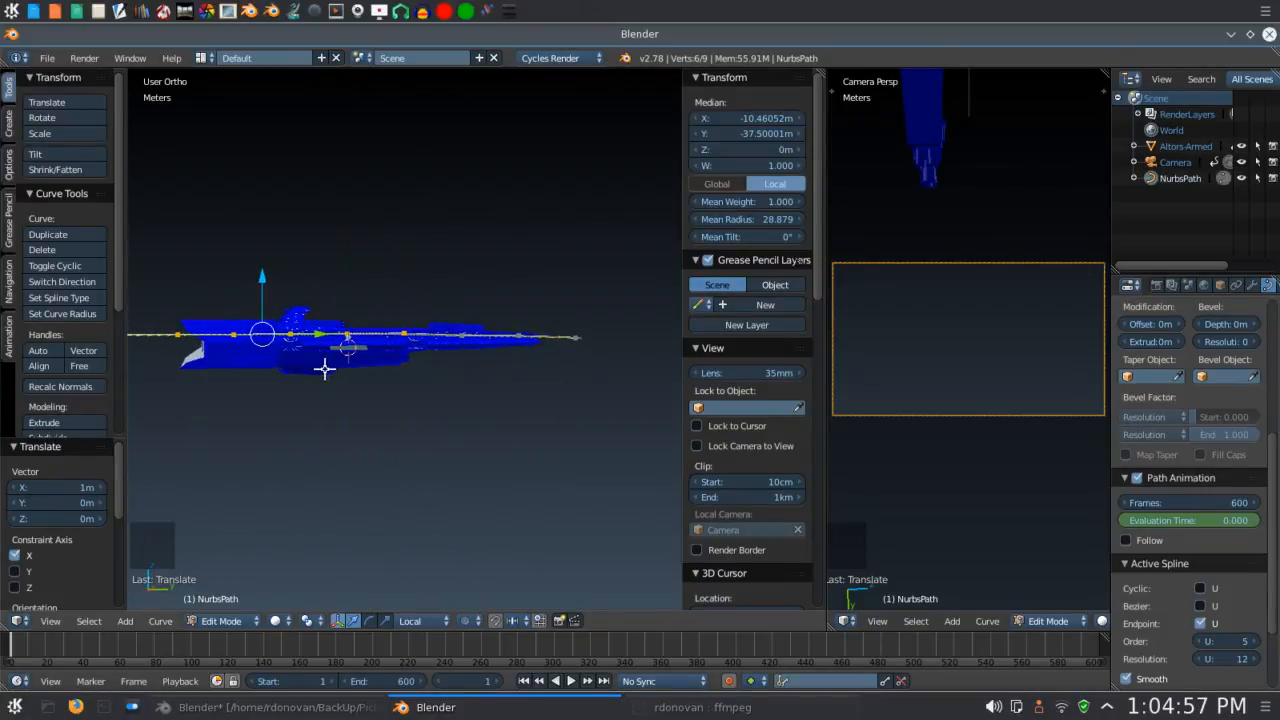
pyautogui.keyDown('shift'); pyautogui.rightClick(404, 314); pyautogui.keyUp('shift')
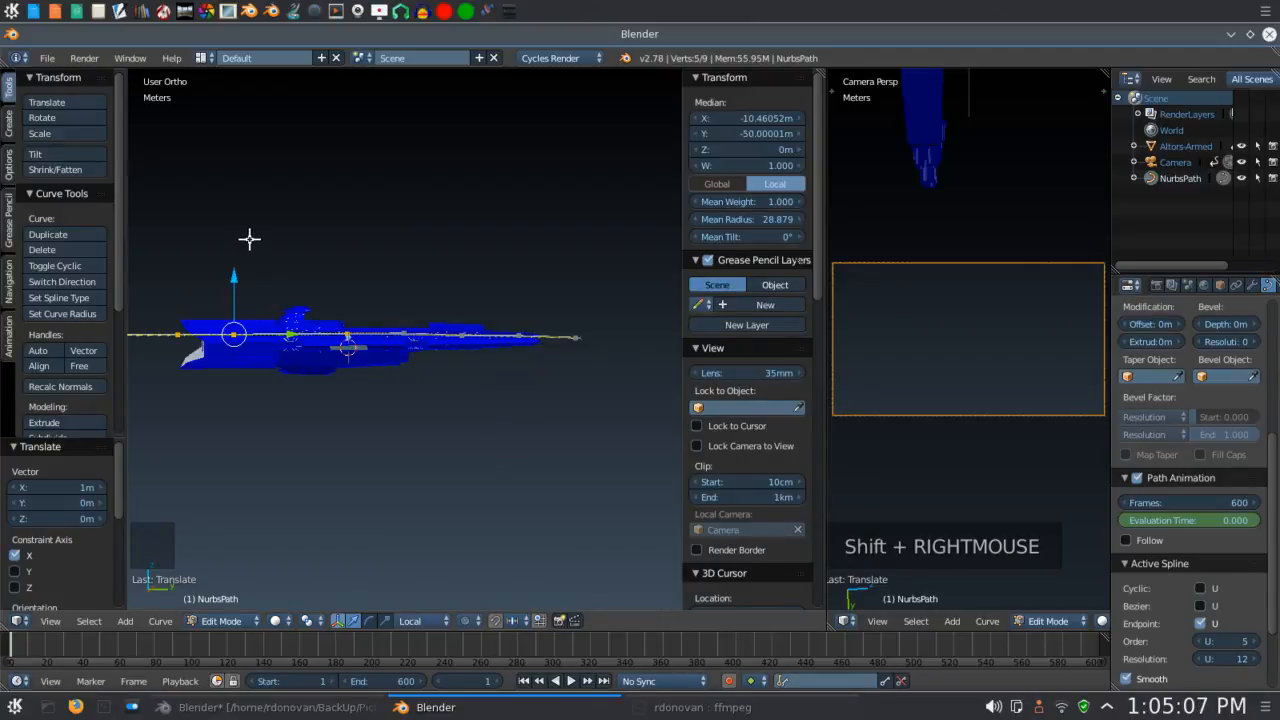
pyautogui.press('g')
pyautogui.press('z')
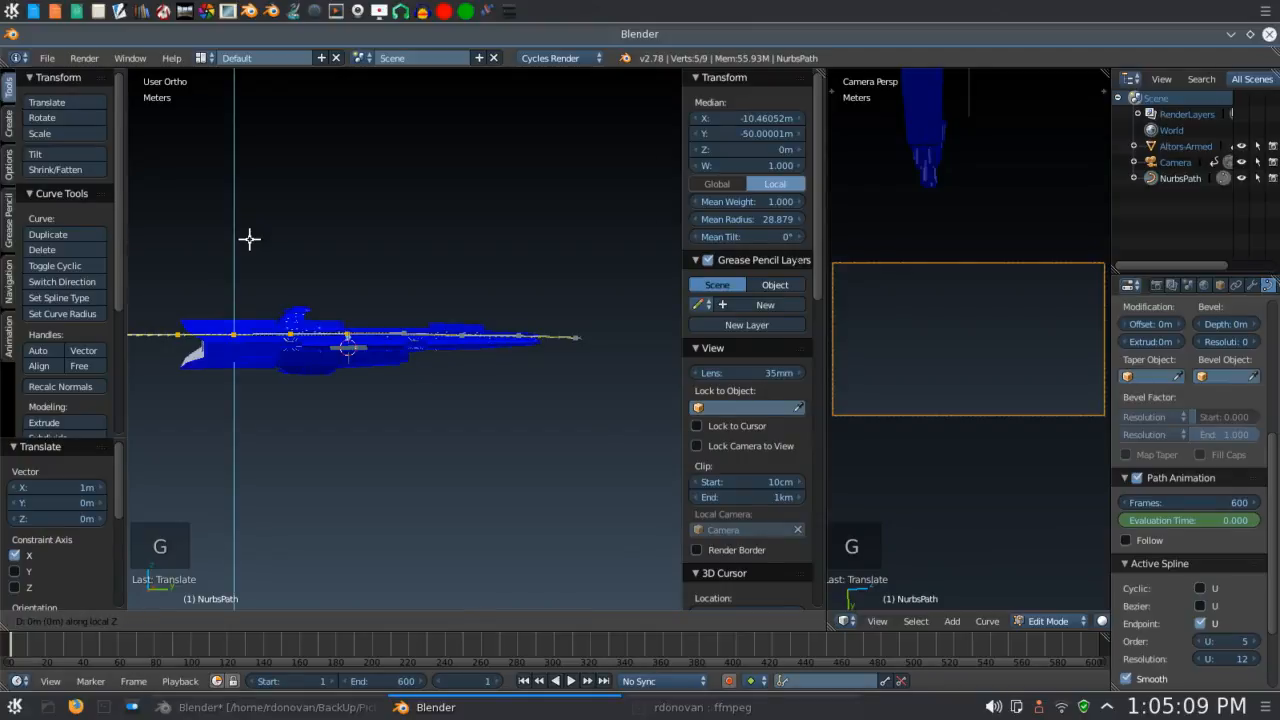
pyautogui.press('1')
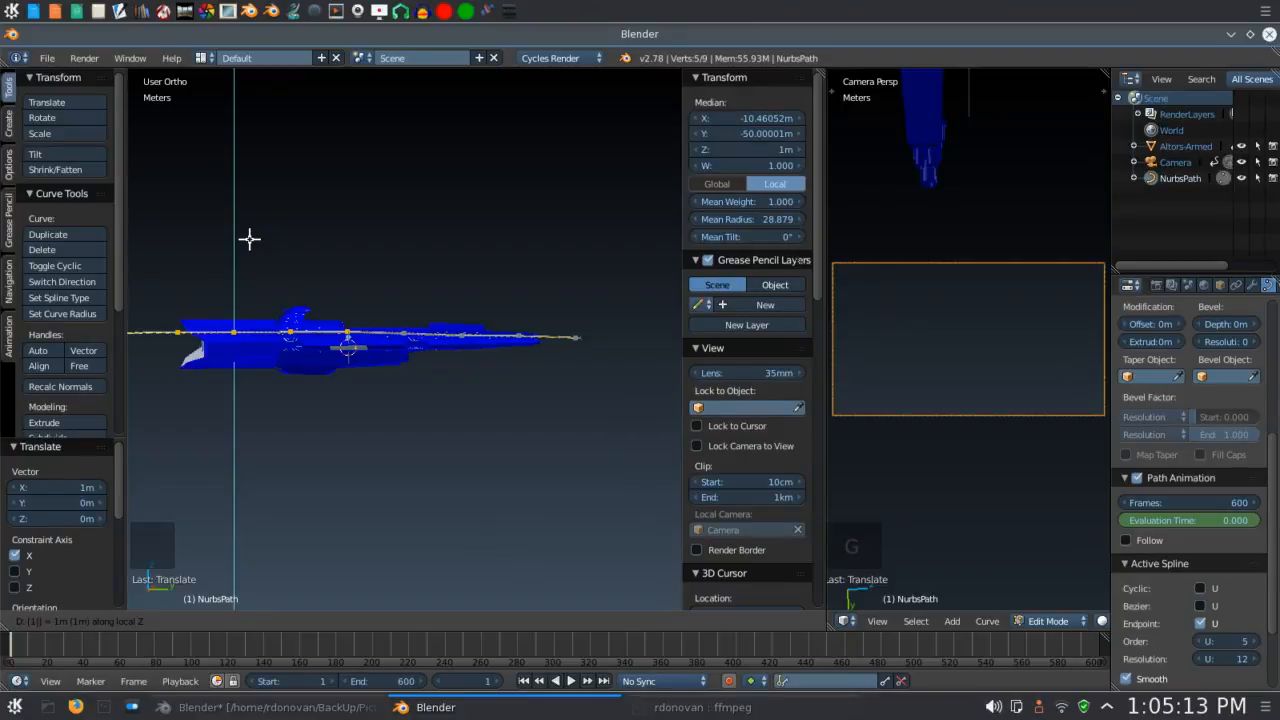
pyautogui.press('Return')
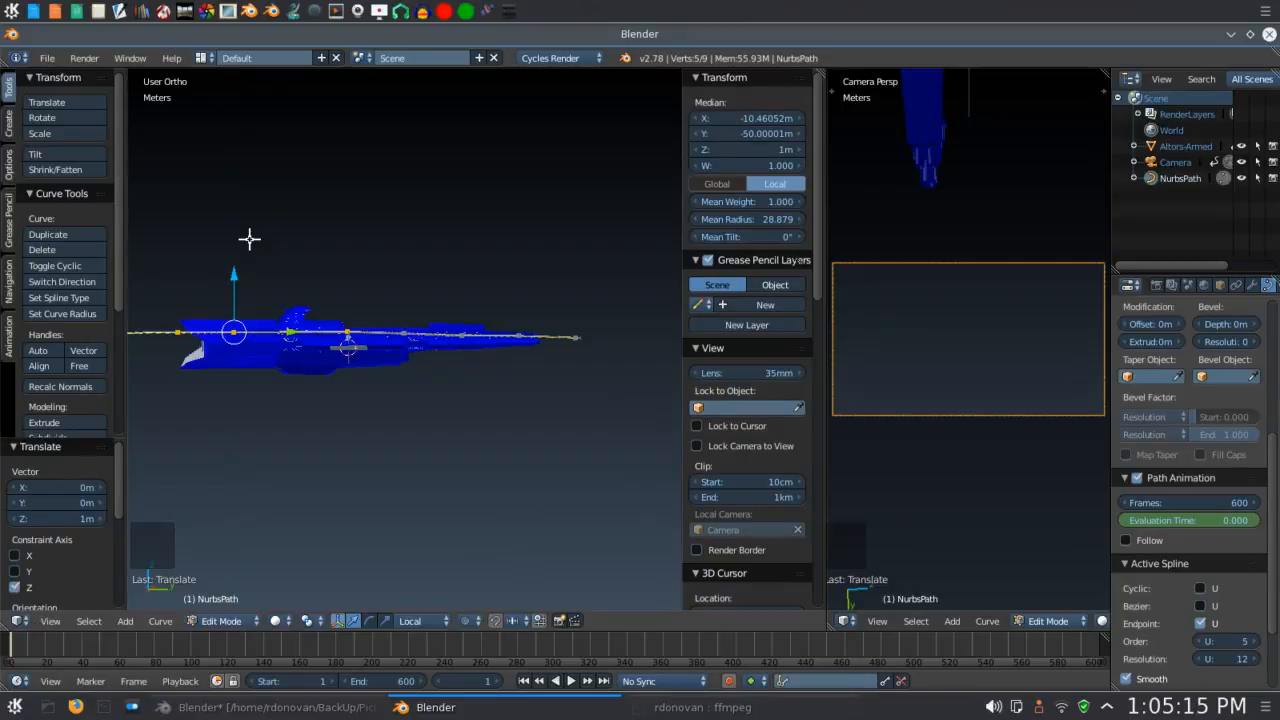
# Deselect the selected path point nearest the +Y end and move the remaining four points 1 m along global Z.
pyautogui.keyDown('shift'); pyautogui.rightClick(347, 304); pyautogui.keyUp('shift')
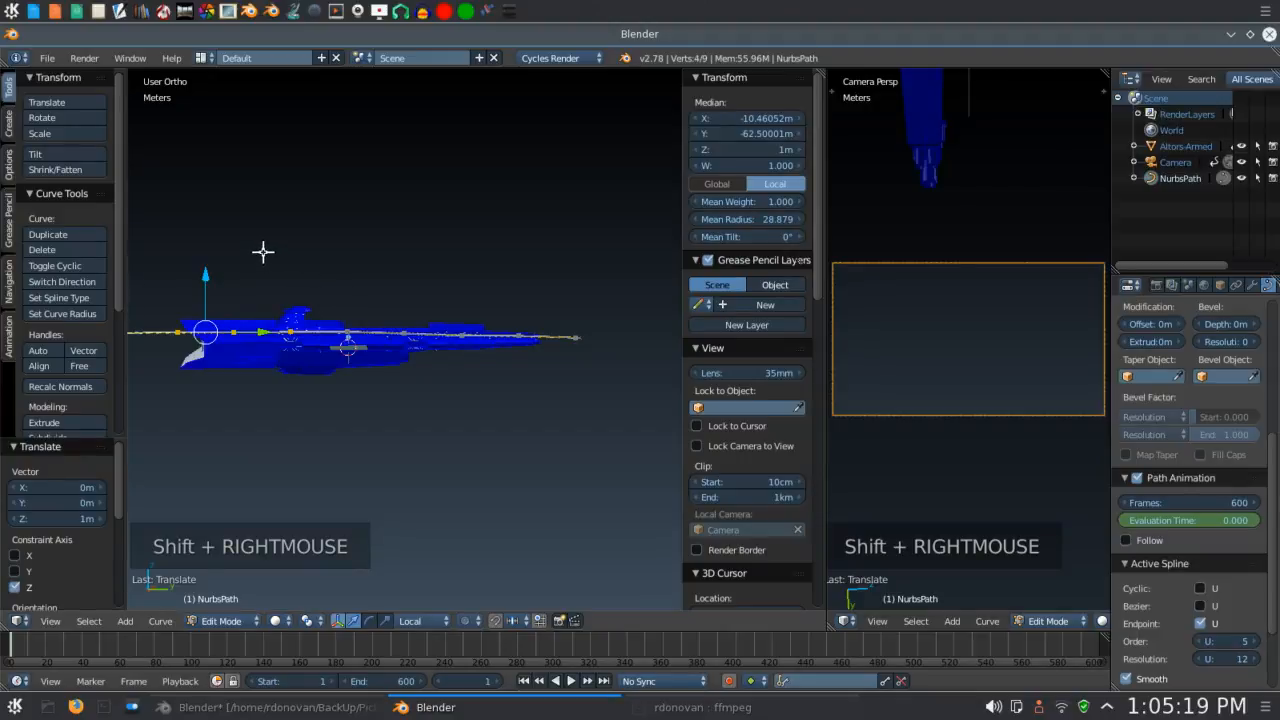
pyautogui.press('g')
pyautogui.press('z')
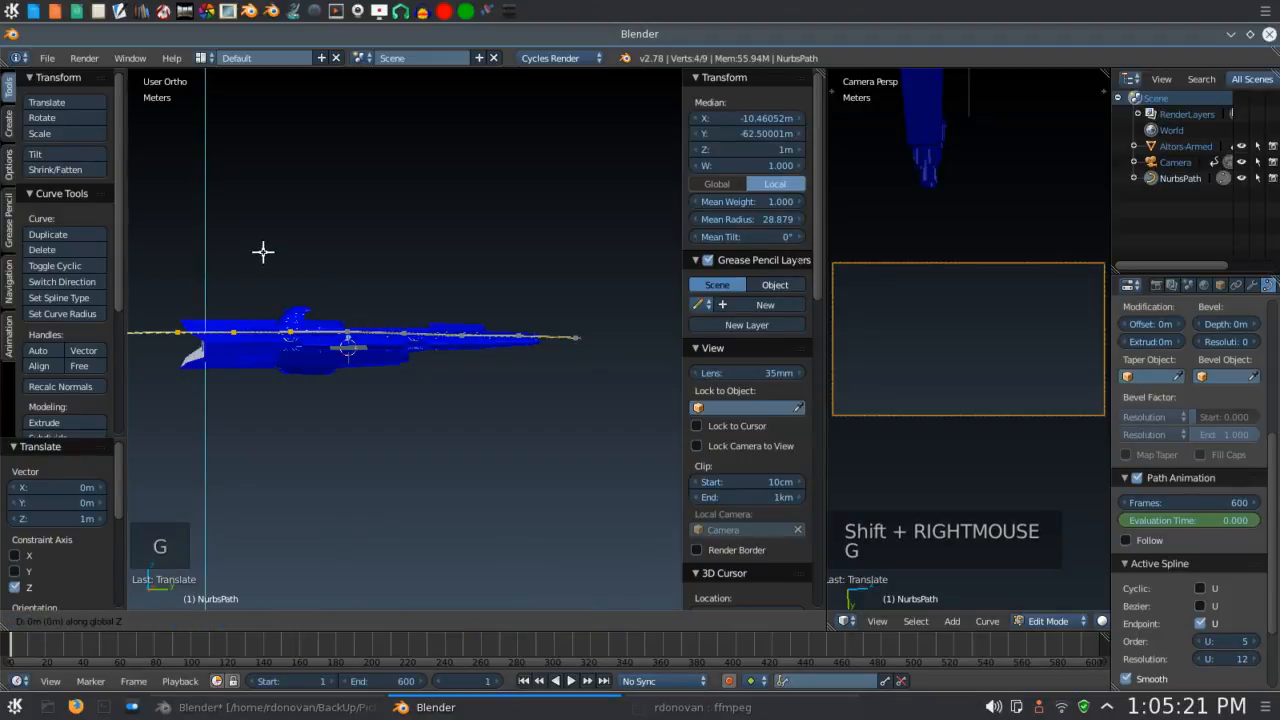
pyautogui.press('1')
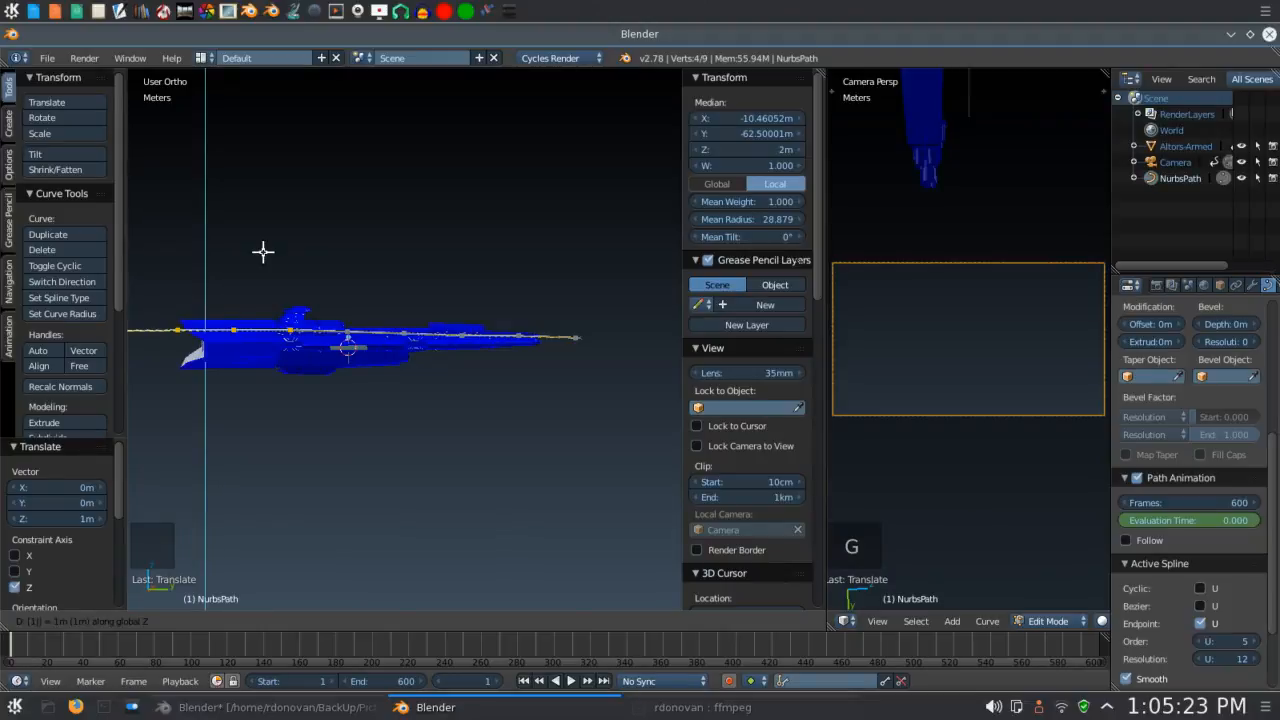
pyautogui.press('Return')
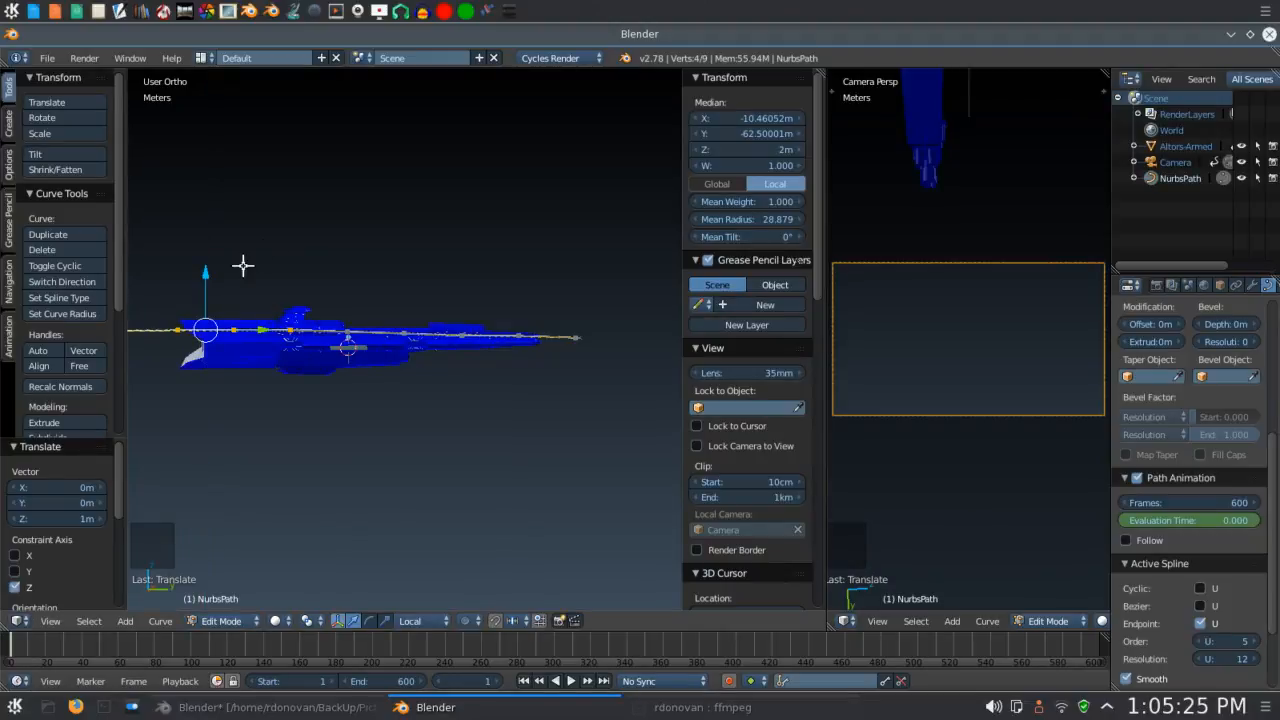
# Drop the next point on the +Y side from the selection and raise the last three points 1 m along Z.
pyautogui.keyDown('shift'); pyautogui.rightClick(251, 271); pyautogui.keyUp('shift')
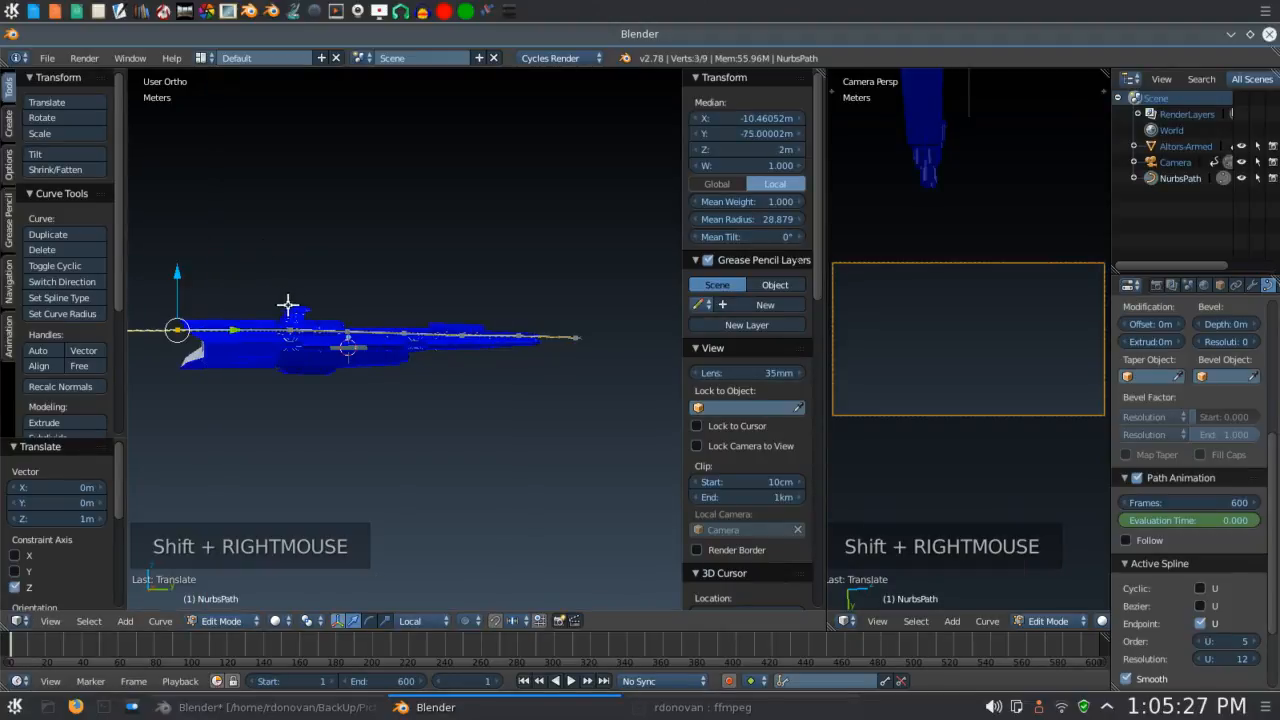
pyautogui.press('g')
pyautogui.press('z')
pyautogui.press('1')
pyautogui.press('Return')
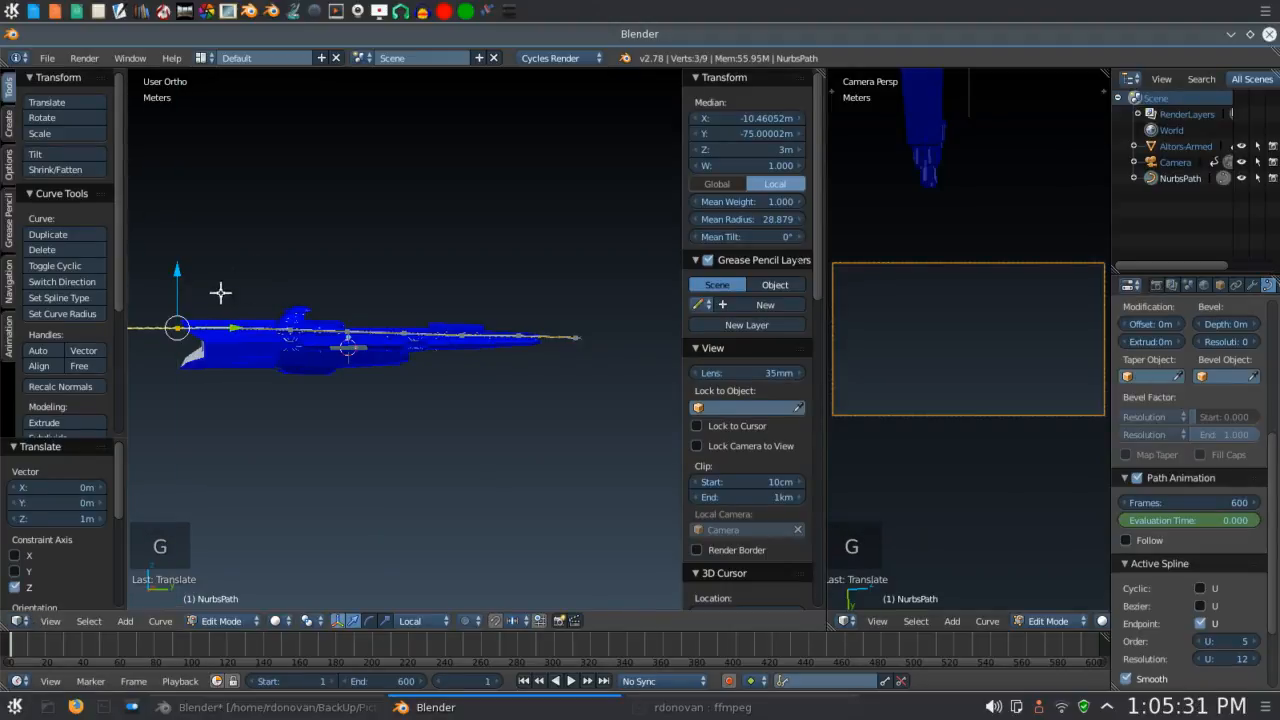
# Return to the right orthographic view and play the animation to check the camera's path past the spaceship, stopping at frame 498.
pyautogui.moveTo(391, 460); pyautogui.dragTo(536, 475, button='middle')
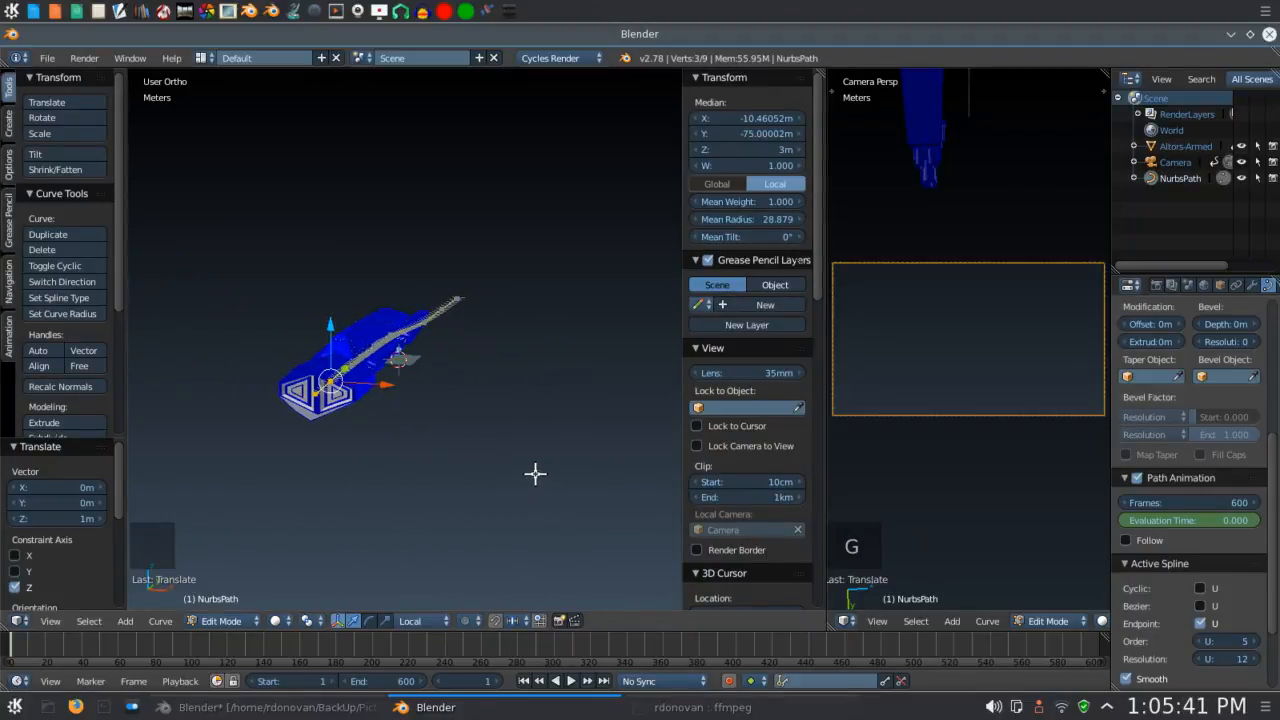
pyautogui.press('KP_3')
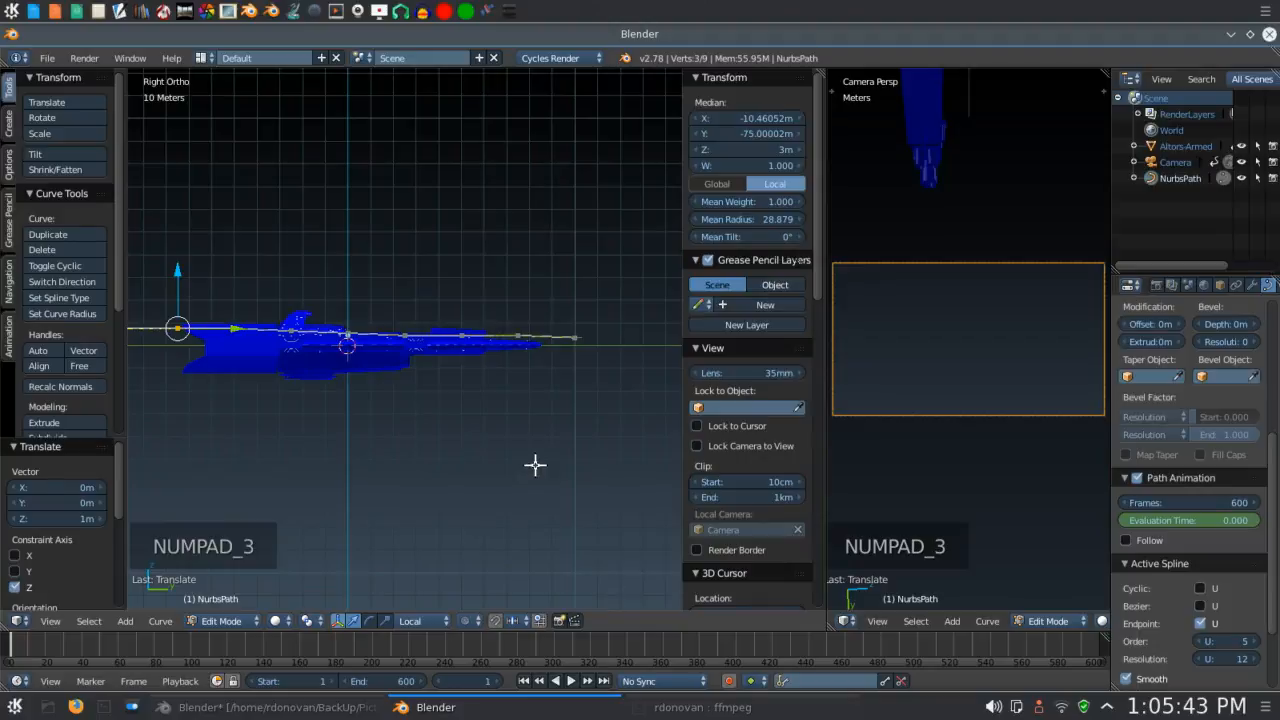
pyautogui.click(571, 681)
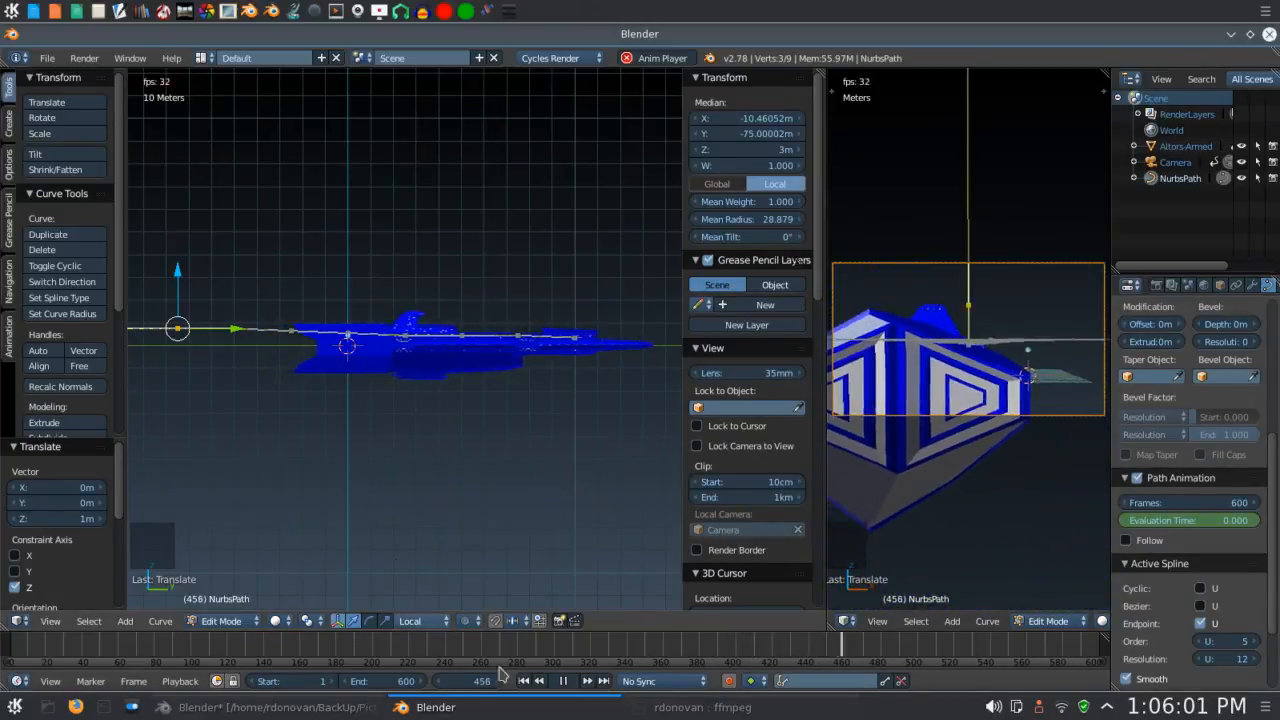
pyautogui.click(566, 683)
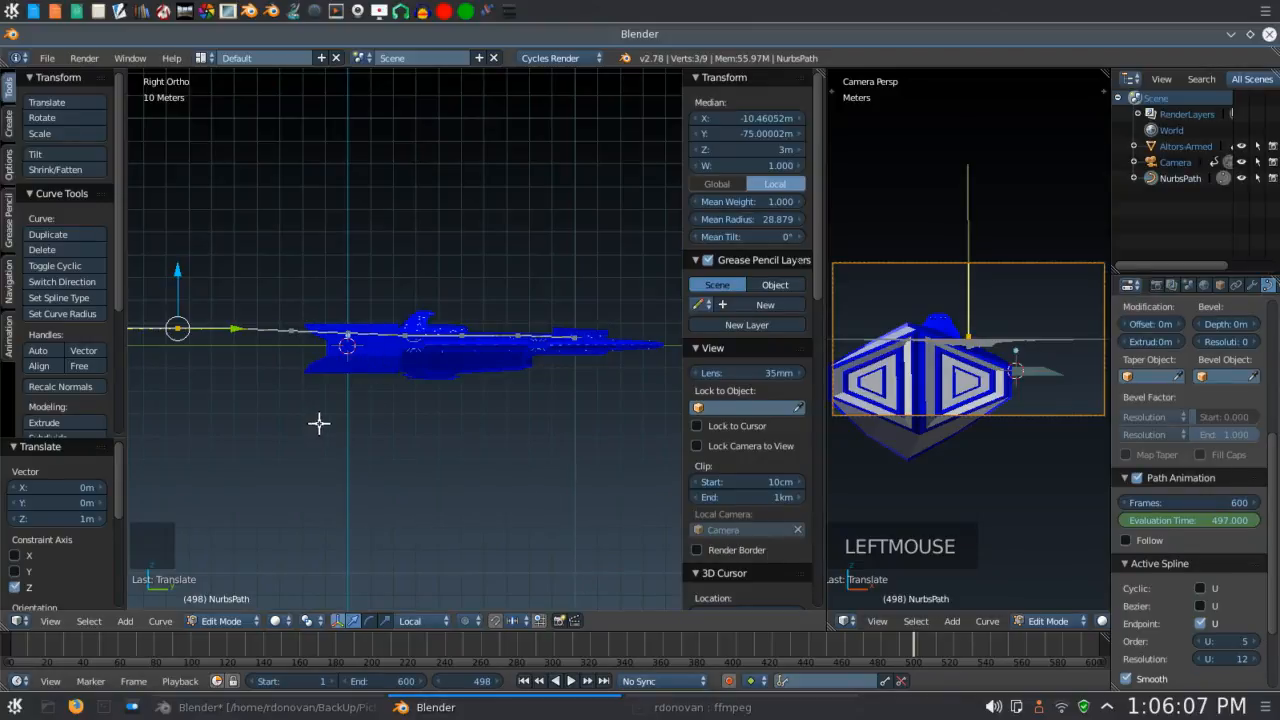
# Add the two adjacent path points on the +Y side back to the three-point selection.
pyautogui.keyDown('shift'); pyautogui.rightClick(292, 348); pyautogui.keyUp('shift')
pyautogui.keyDown('shift'); pyautogui.rightClick(343, 350); pyautogui.keyUp('shift')
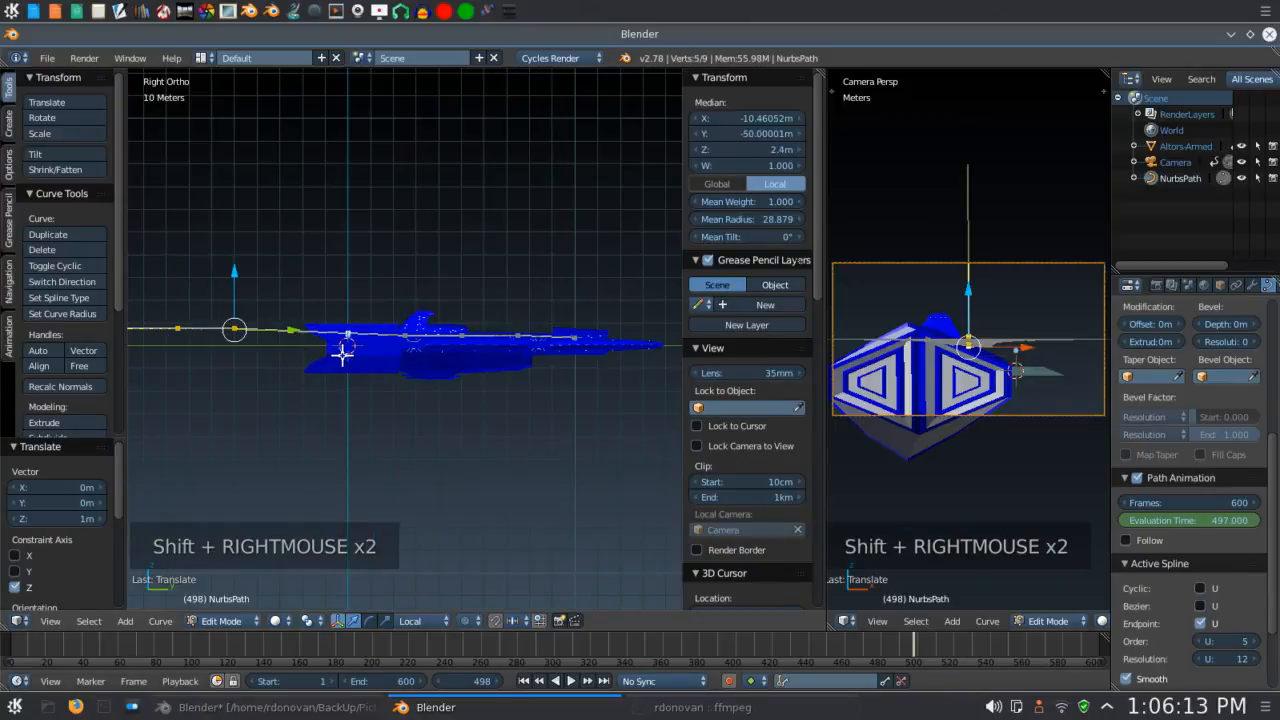
# Add the next control point along the path to the selection and raise the selected points 1 m along local Z.
pyautogui.keyDown('shift'); pyautogui.rightClick(400, 358); pyautogui.keyUp('shift')
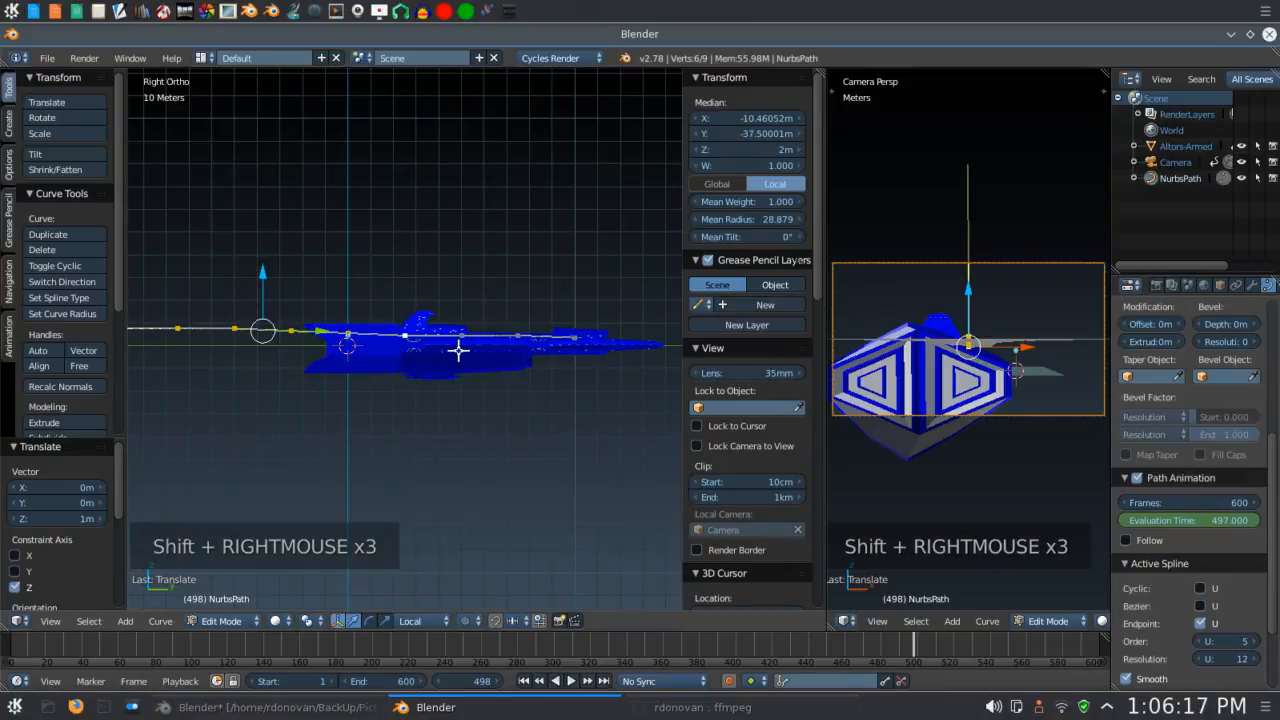
pyautogui.press('g')
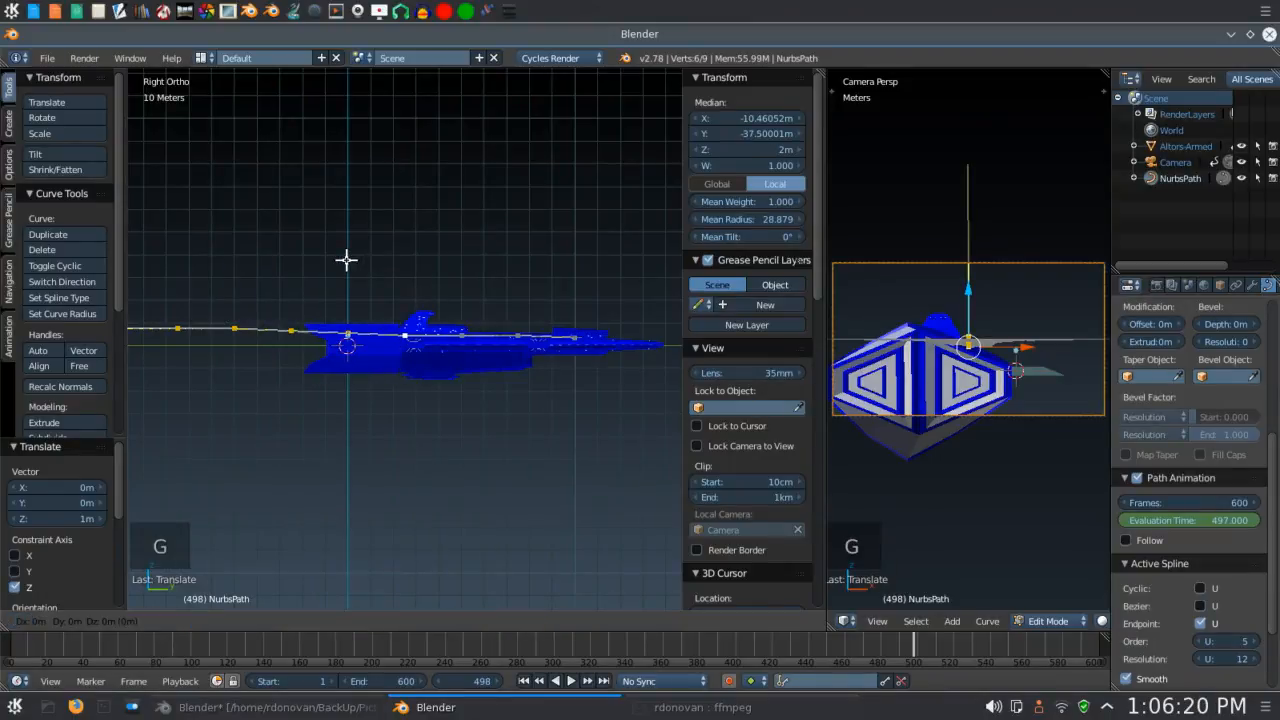
pyautogui.press('z')
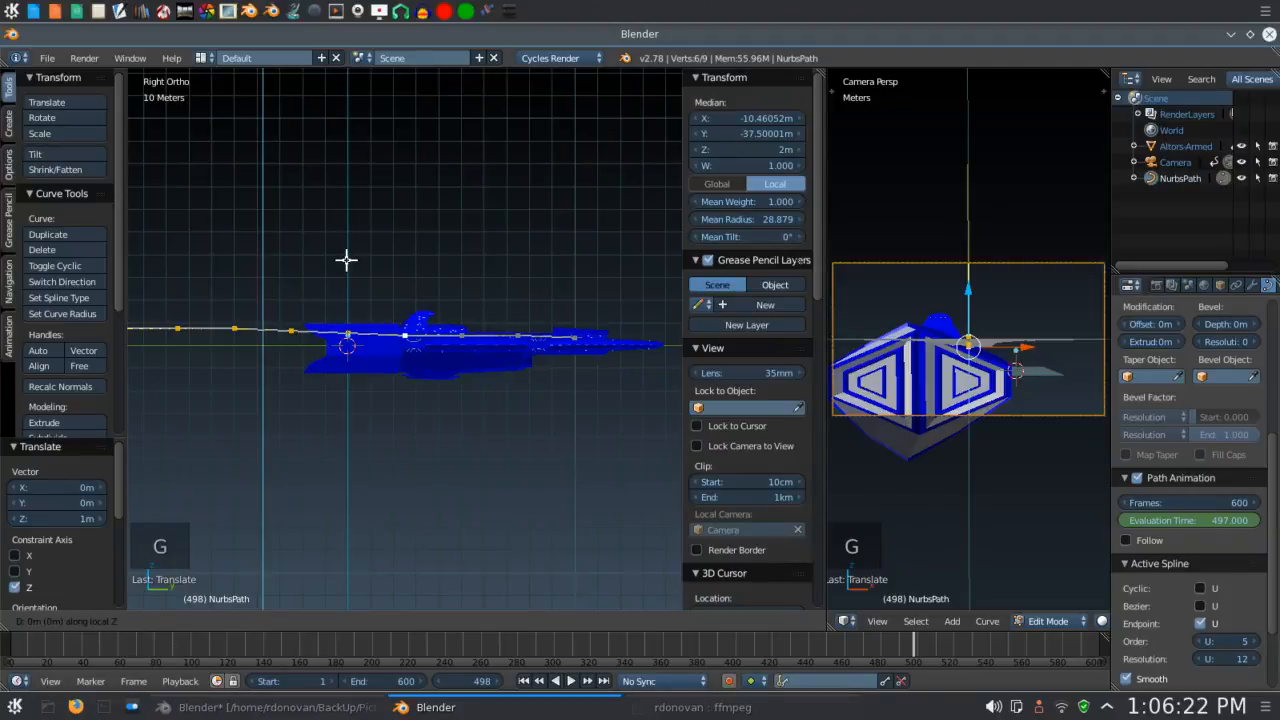
pyautogui.press('1')
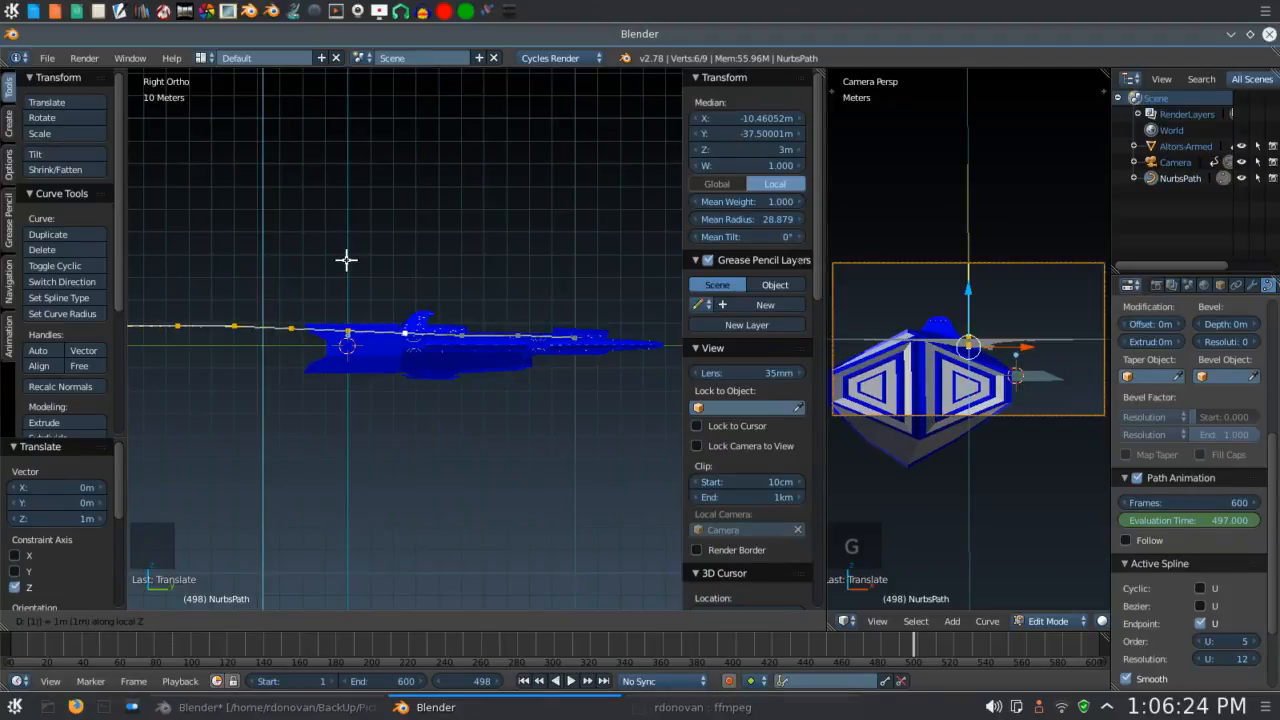
pyautogui.press('Return')
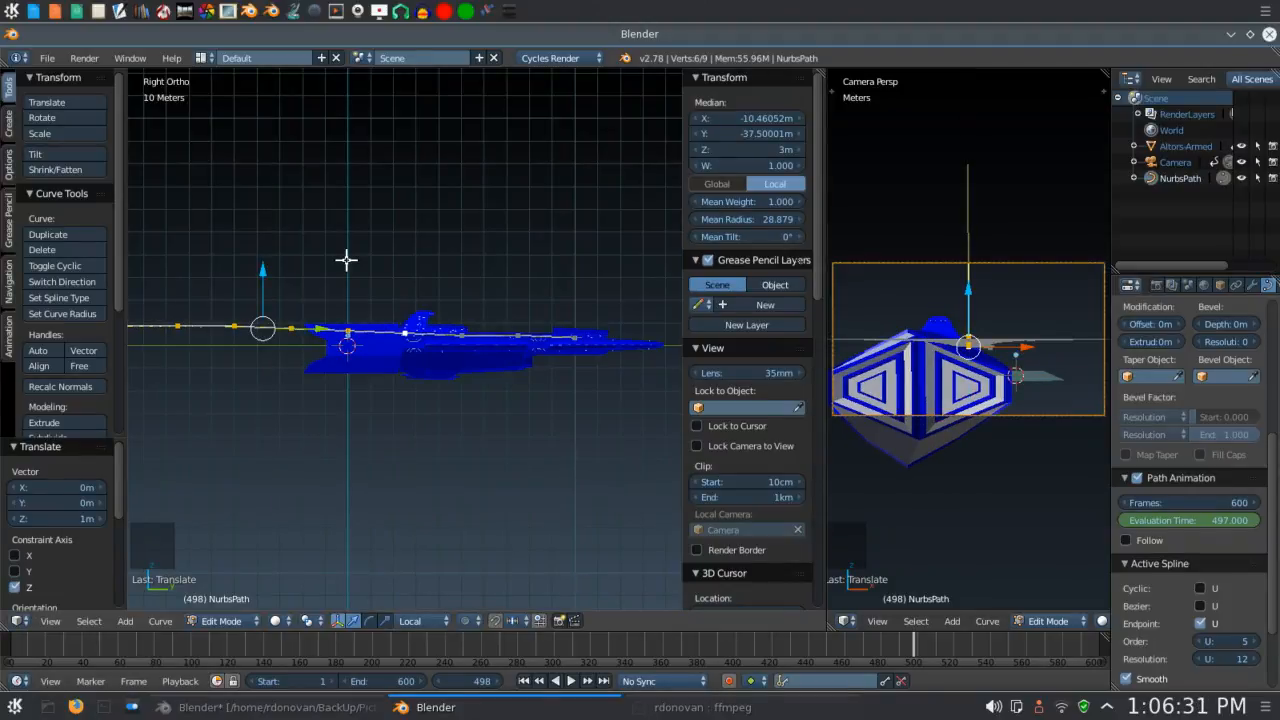
# Raise the same selected path points by another 1 m along local Z.
pyautogui.press('g')
pyautogui.press('z')
pyautogui.press('z')
pyautogui.press('1')
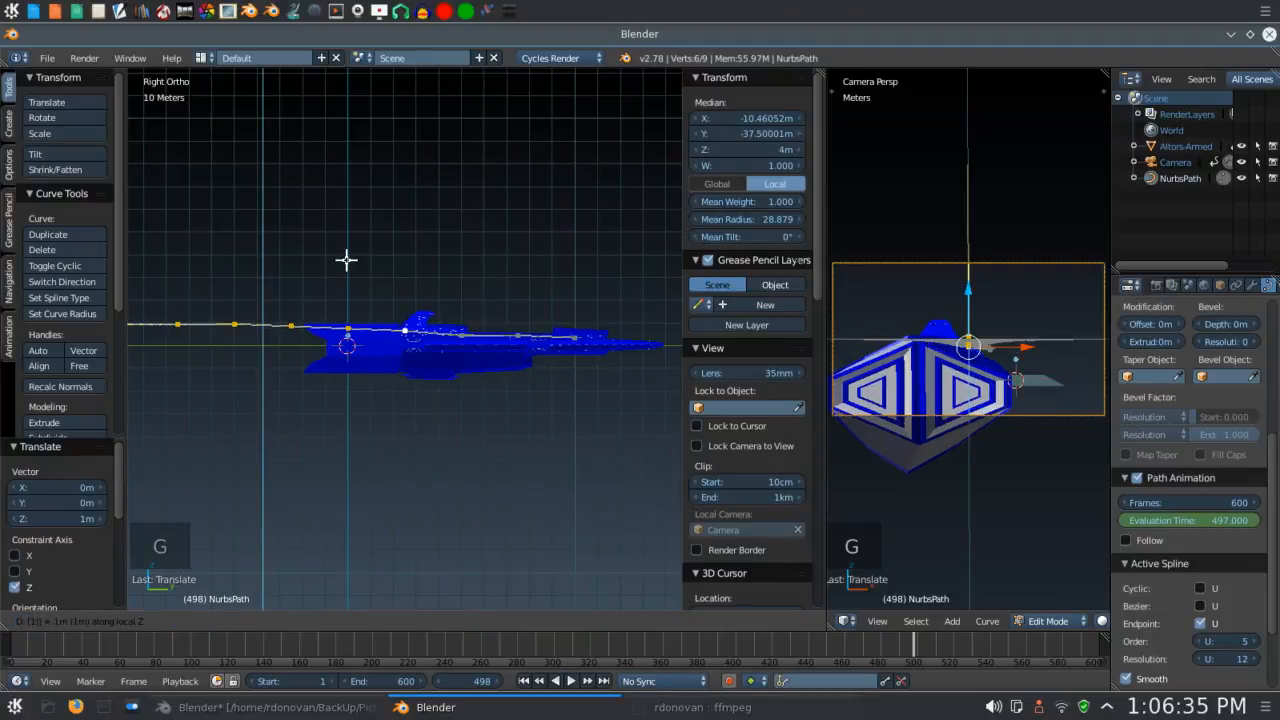
pyautogui.press('Return')
# Play the animation from frame 1 to check the camera's motion along the raised path.
pyautogui.click(484, 684)
pyautogui.write('1')
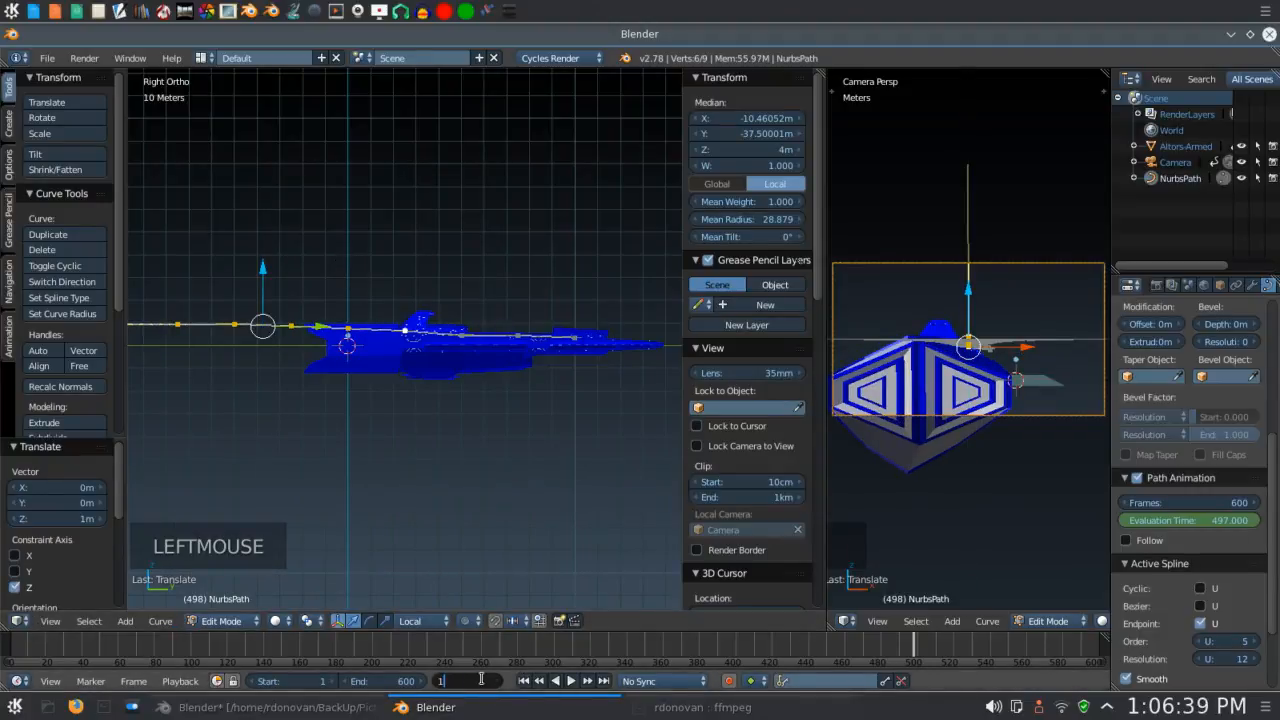
pyautogui.press('Return')
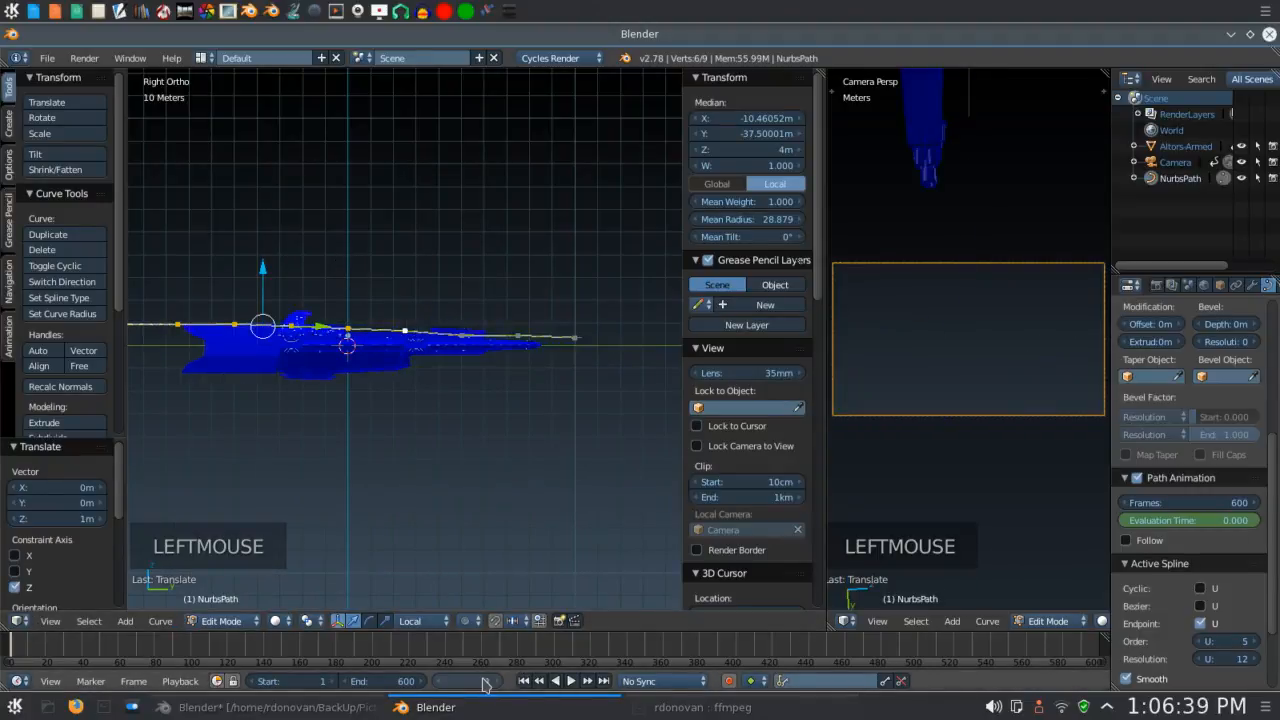
pyautogui.click(571, 682)
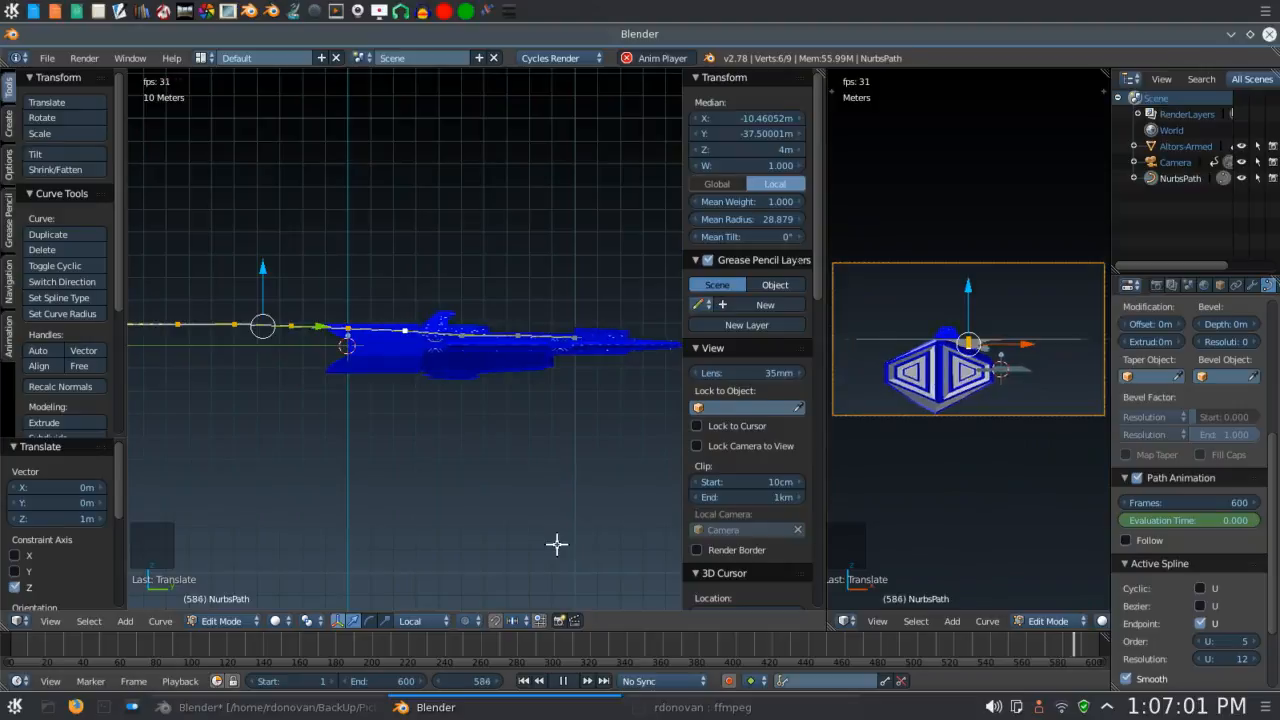
pyautogui.click(561, 682)
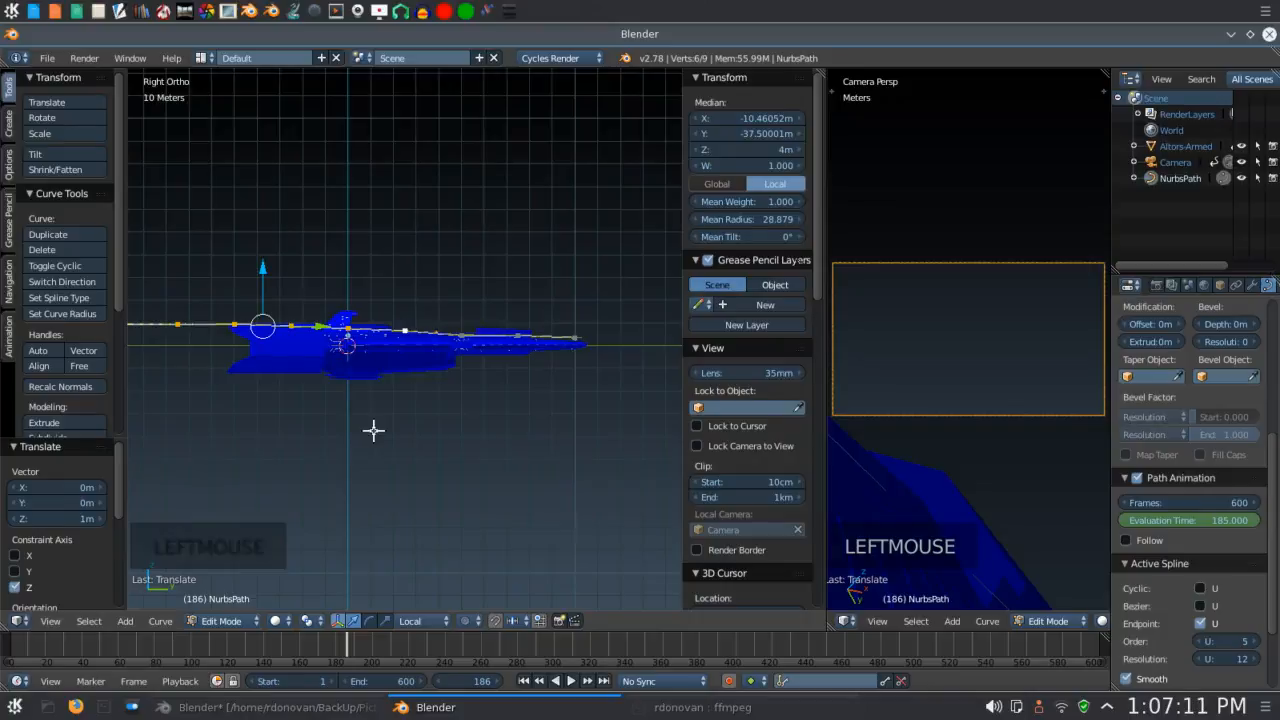
# Leave Edit Mode on the NURBS path and set its origin to its geometry.
pyautogui.scroll(6, 481, 453)
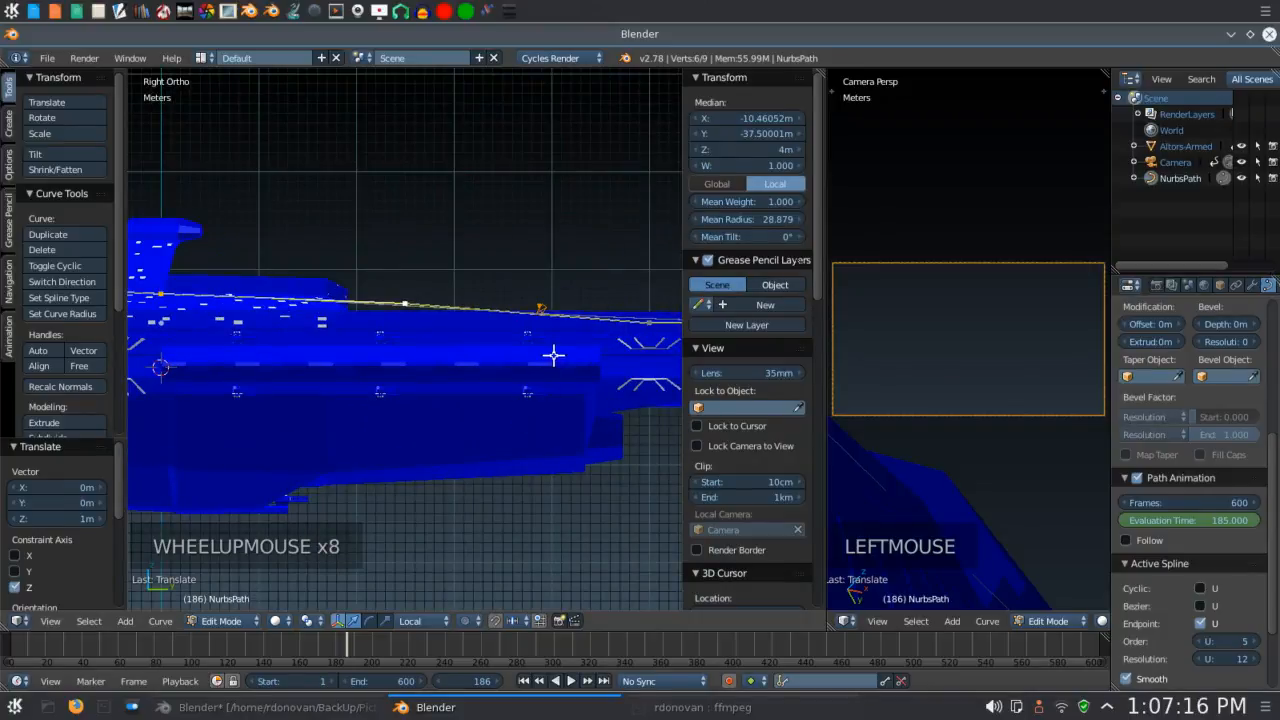
pyautogui.keyDown('shift'); pyautogui.moveTo(463, 491); pyautogui.dragTo(449, 449, button='middle'); pyautogui.keyUp('shift')
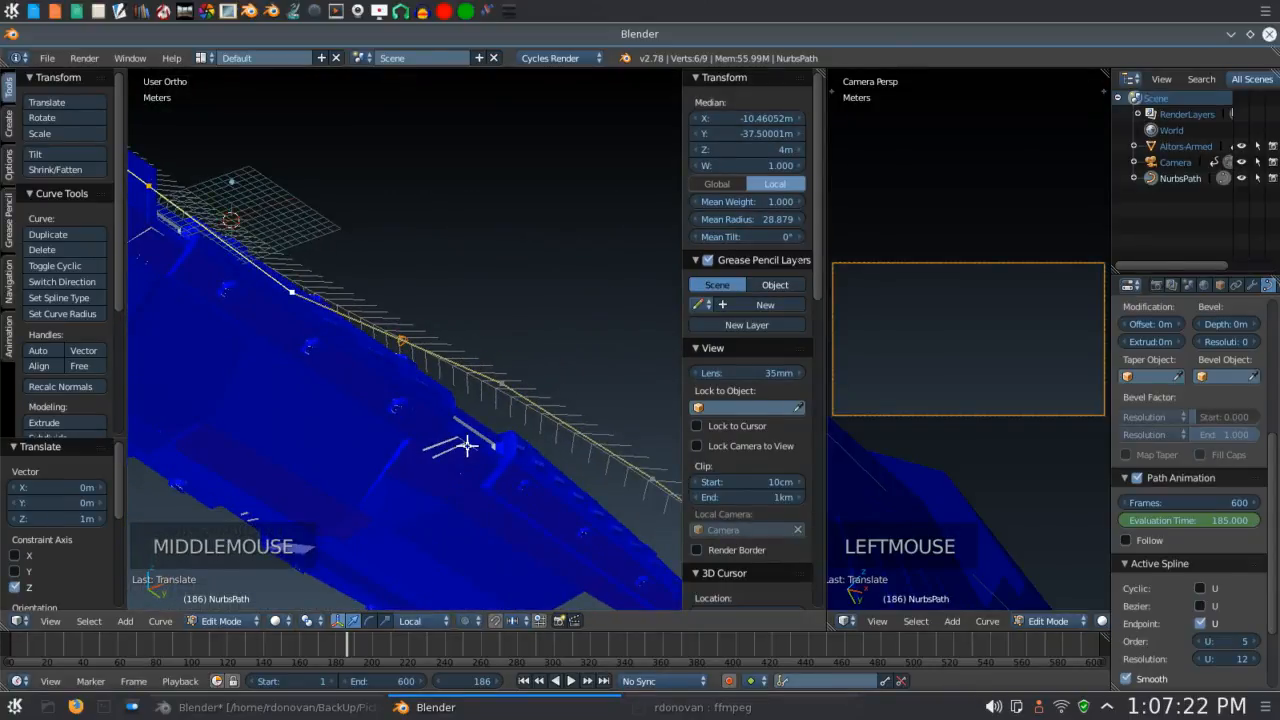
pyautogui.press('Tab')
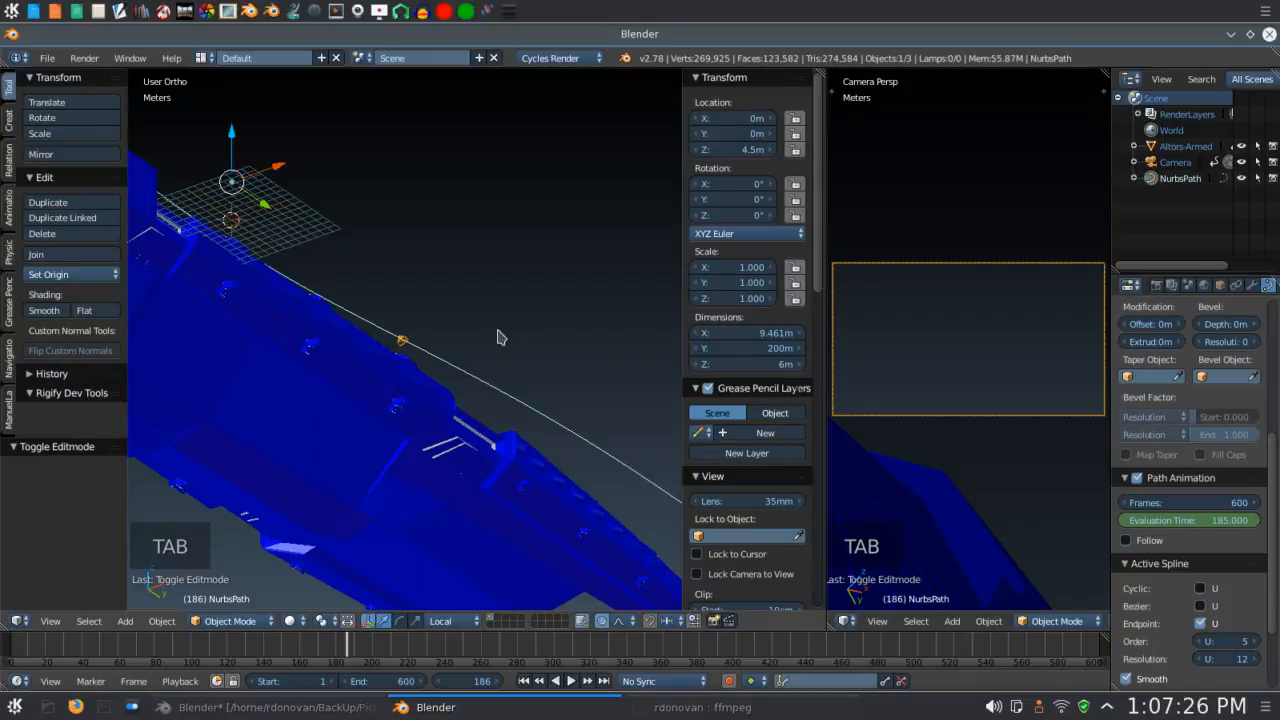
pyautogui.click(86, 276)
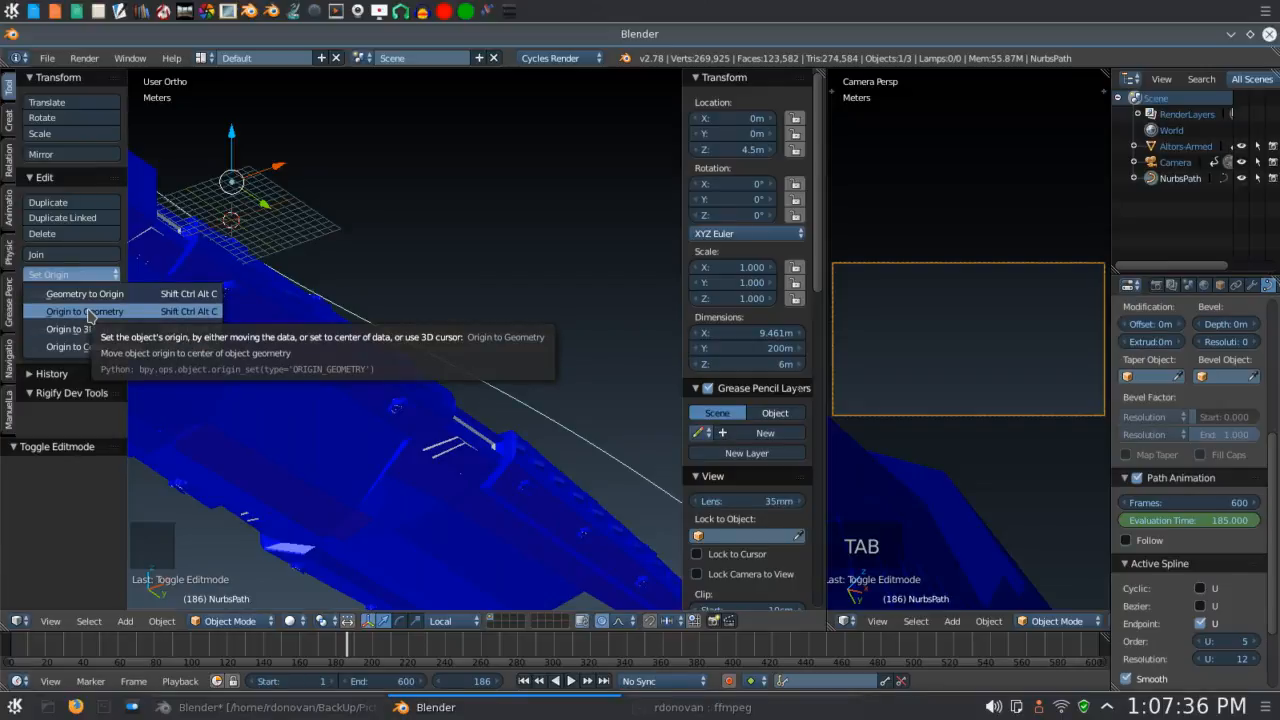
pyautogui.click(88, 312)
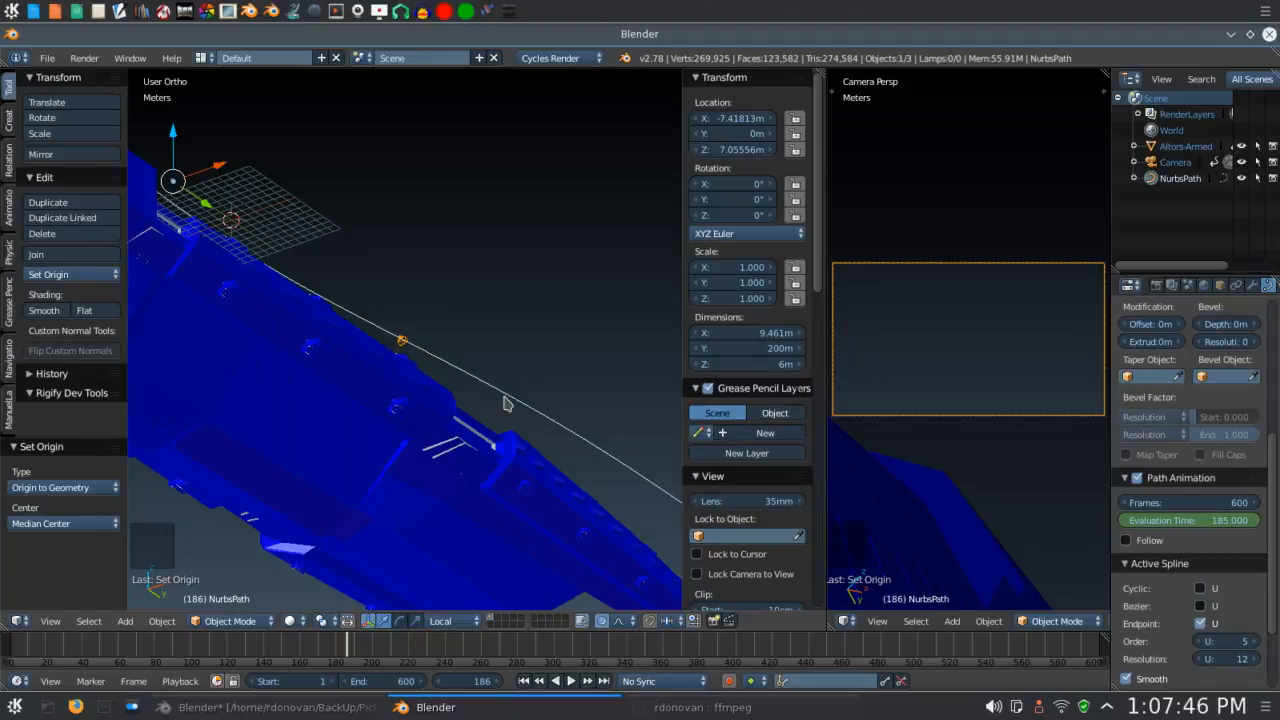
# Rotate the camera about -20.7° around its local X axis at frame 186 and keyframe its rotation.
pyautogui.moveTo(564, 355)
pyautogui.mouseDown(button='middle')
pyautogui.moveTo(629, 383)
pyautogui.moveTo(640, 451)
pyautogui.moveTo(617, 411)
pyautogui.moveTo(558, 374)
pyautogui.moveTo(551, 387)
pyautogui.moveTo(556, 375)
pyautogui.mouseUp(button='middle')
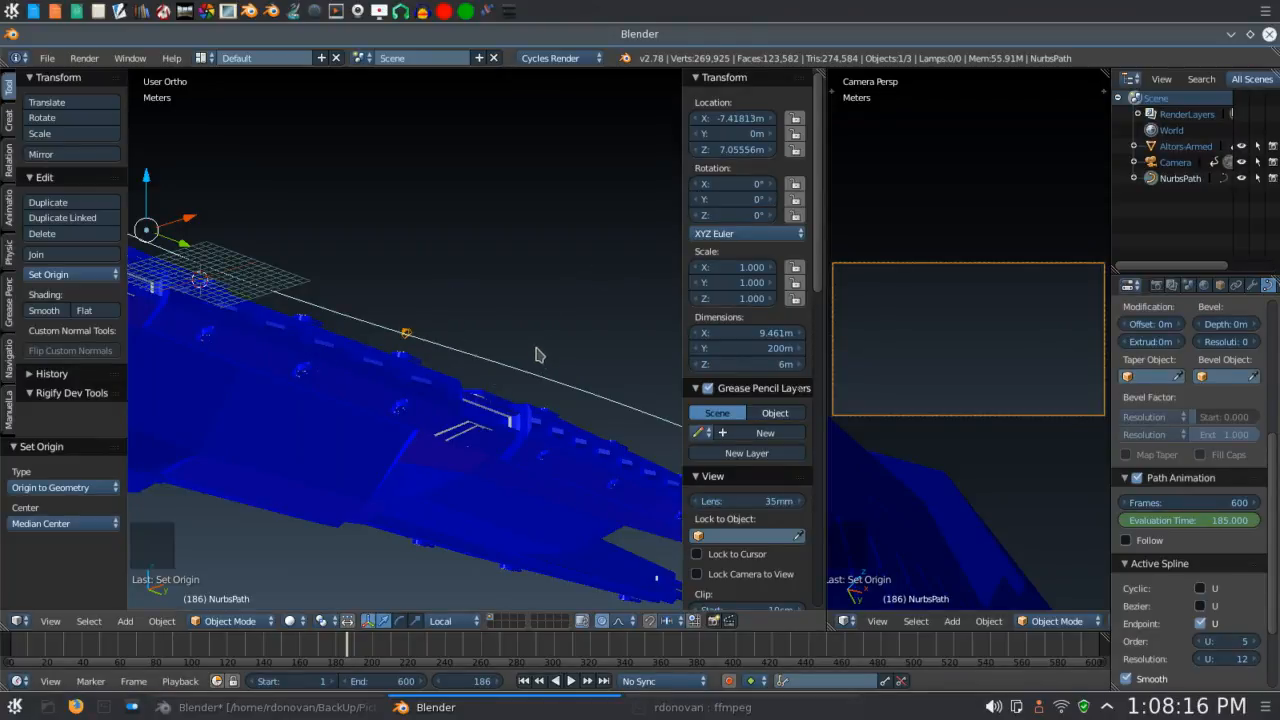
pyautogui.moveTo(526, 326); pyautogui.dragTo(526, 323, button='middle')
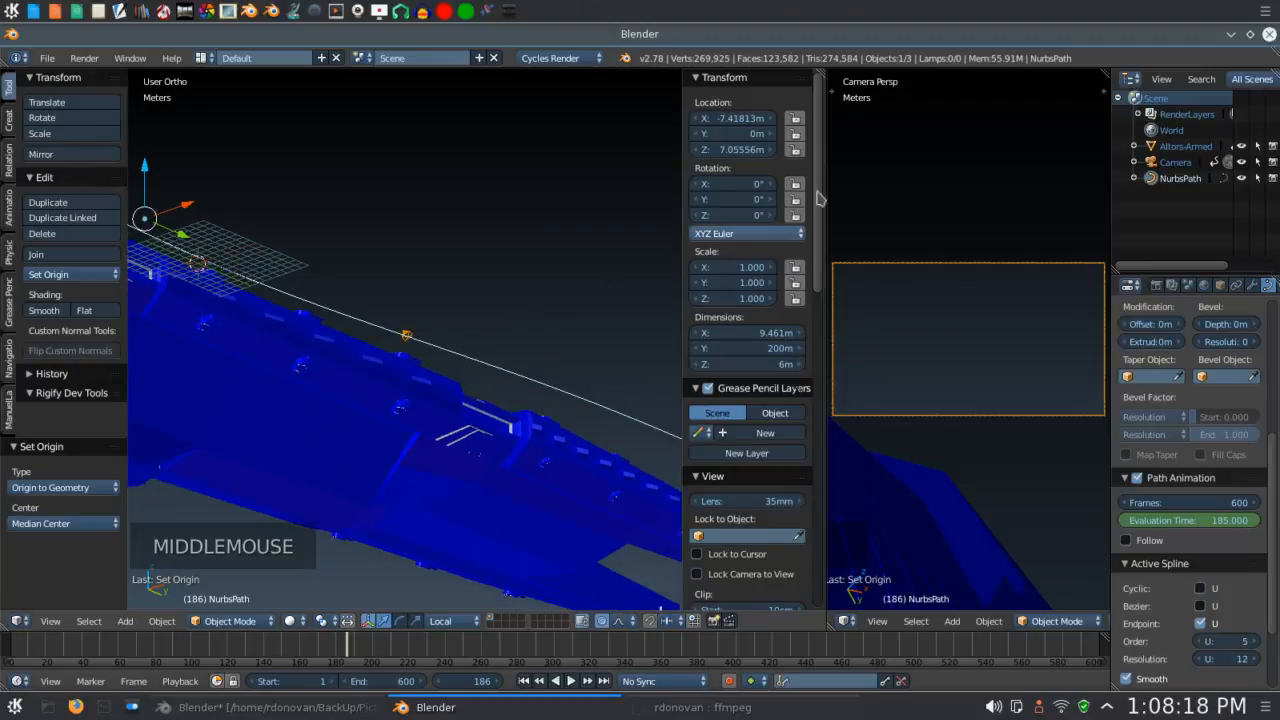
pyautogui.click(1175, 163)
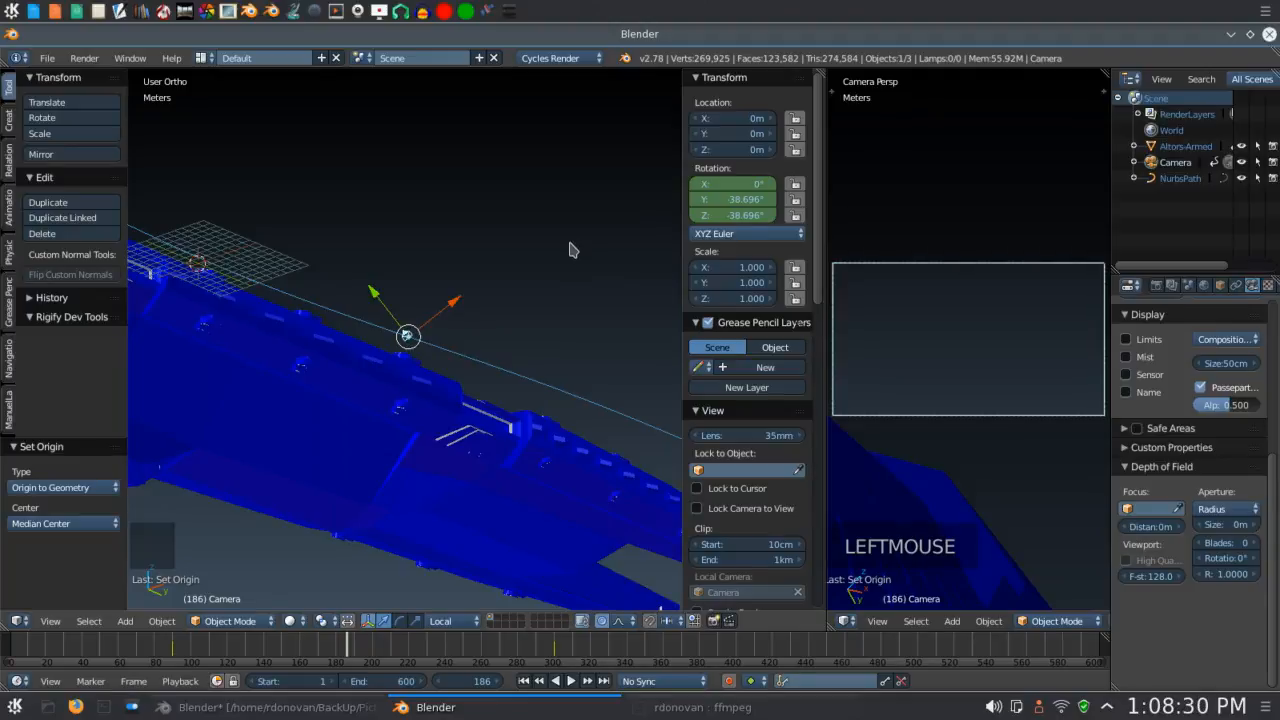
pyautogui.press('r')
pyautogui.press('x')
pyautogui.press('x')
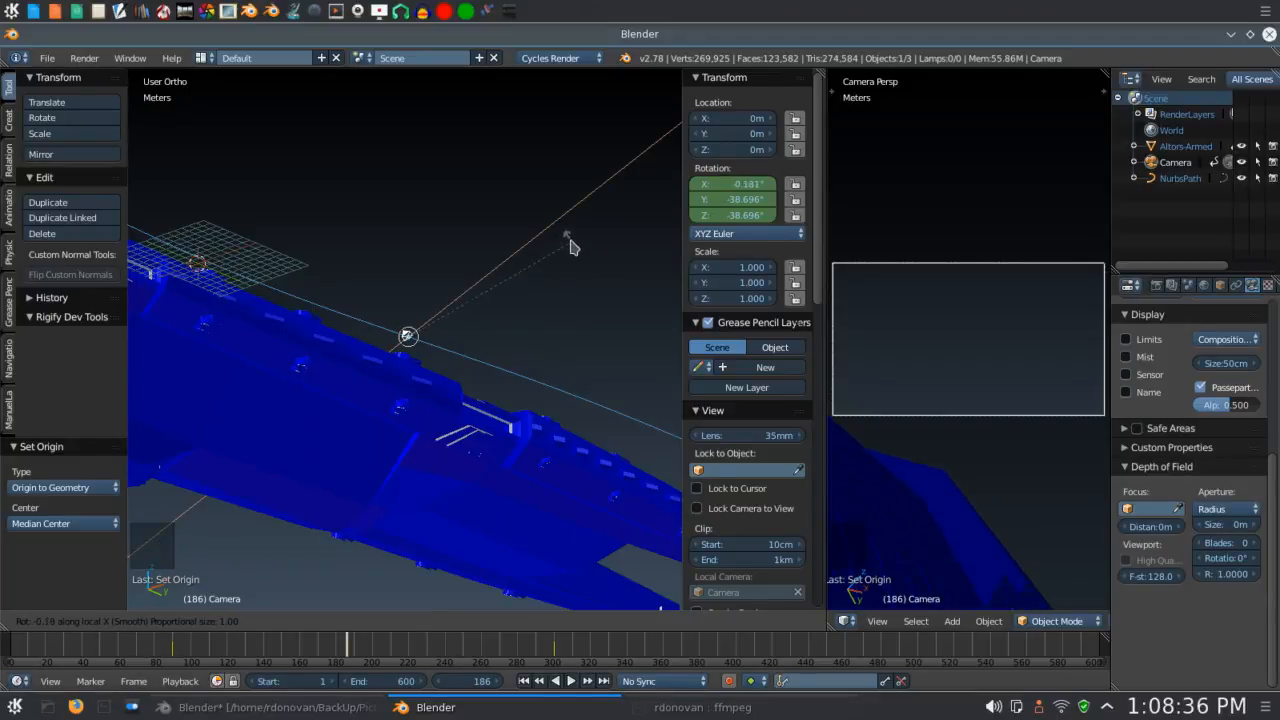
pyautogui.click(536, 186)
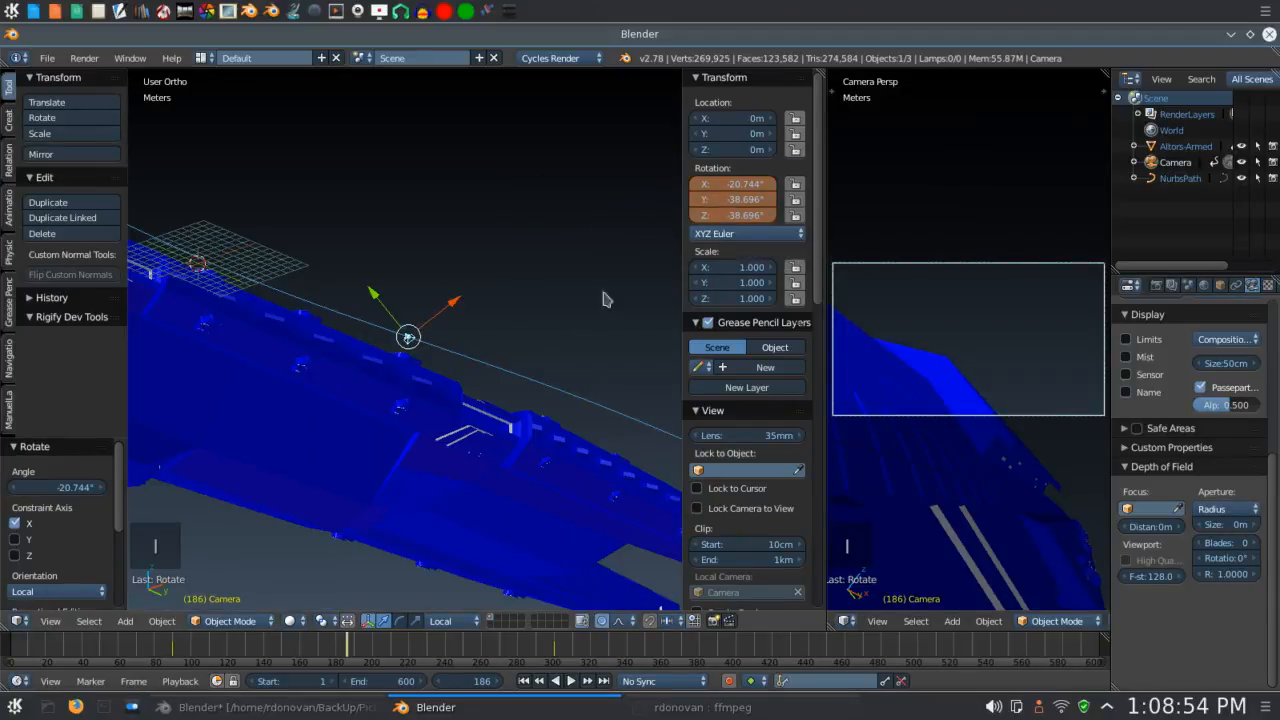
# Replay the animation from frame 1 to review the camera's new rotation keyframe and the end of the shot.
pyautogui.click(470, 684)
pyautogui.write('1')
pyautogui.press('Return')
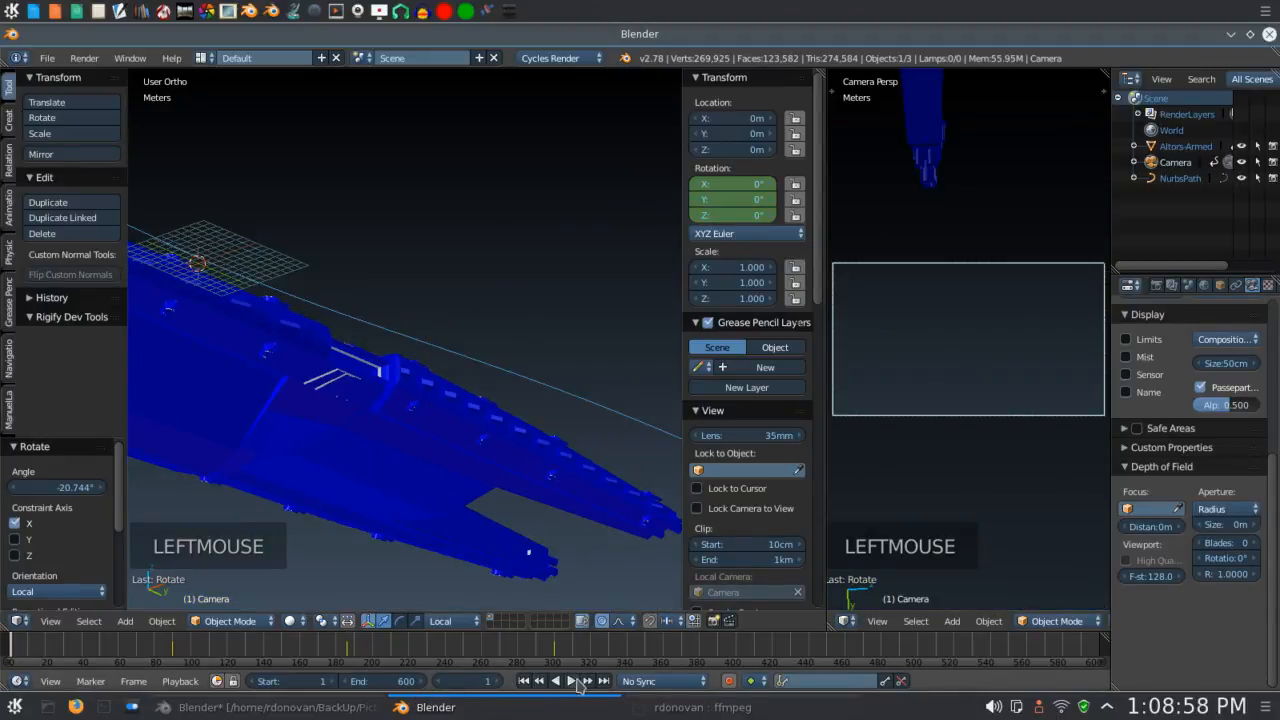
pyautogui.click(570, 681)
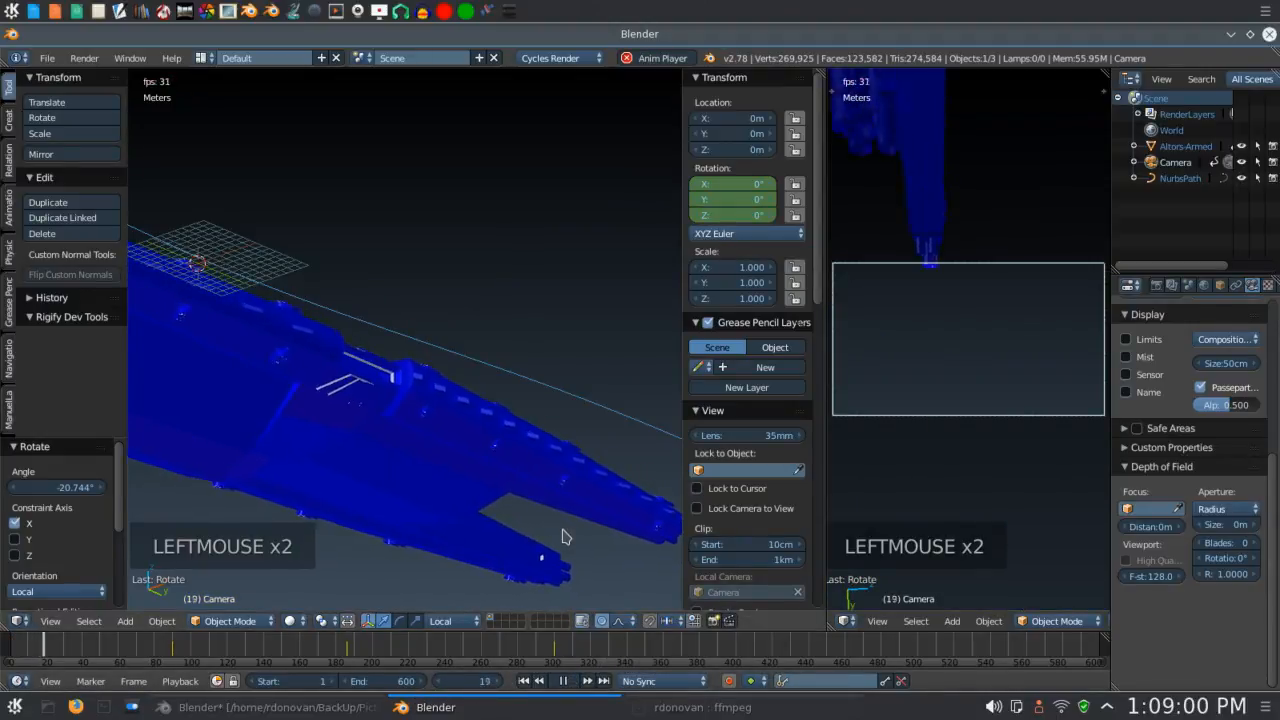
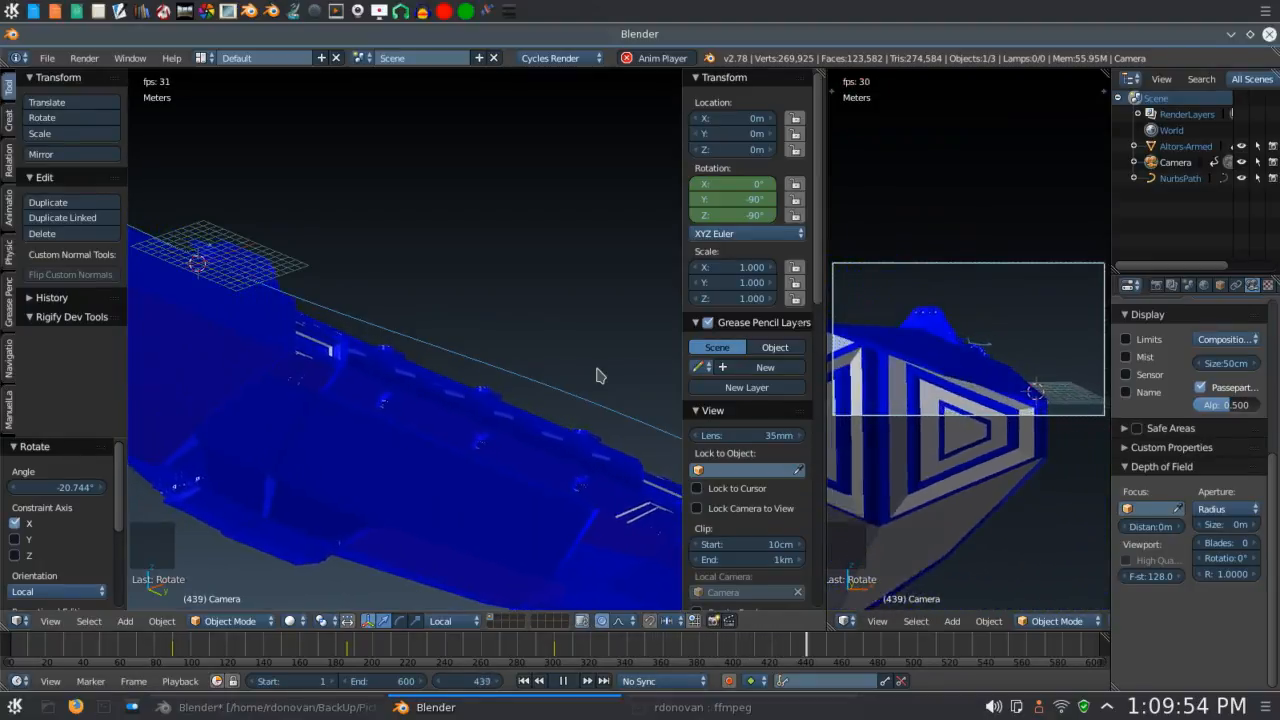
pyautogui.click(563, 681)
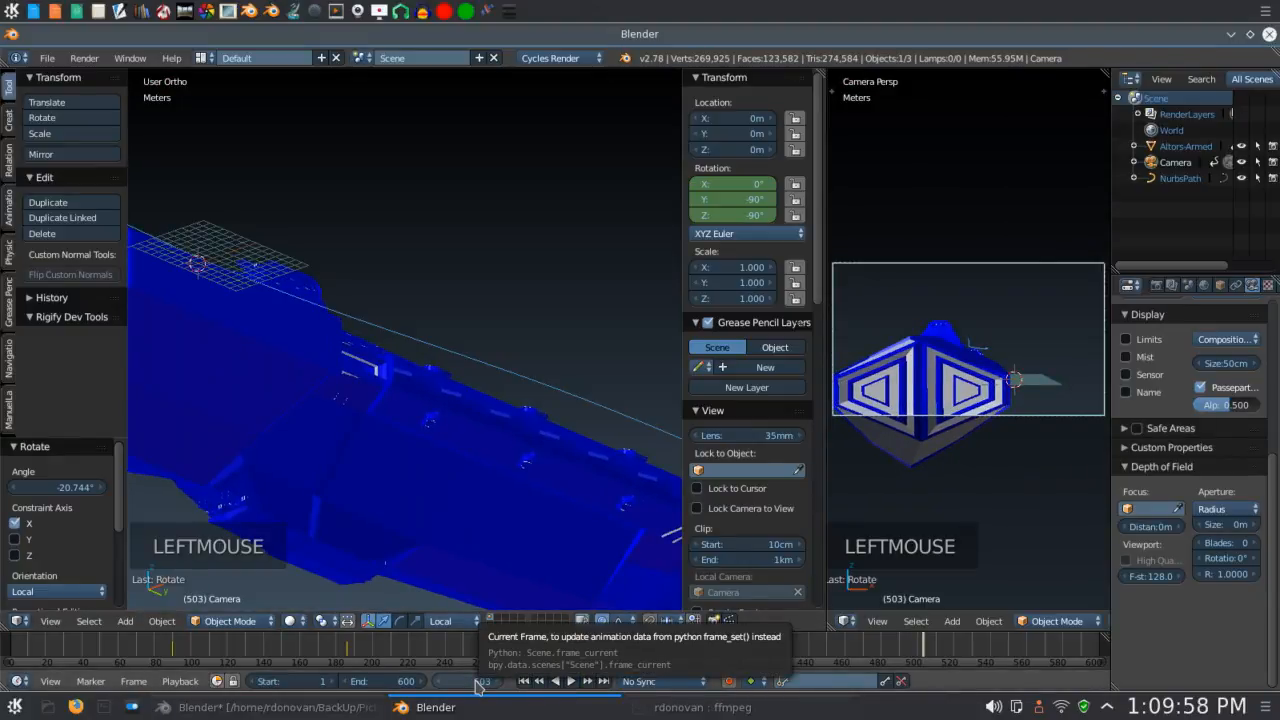
# Bring the NURBS path into Edit Mode in top view and select the control point at its rear end.
pyautogui.press('KP_7')
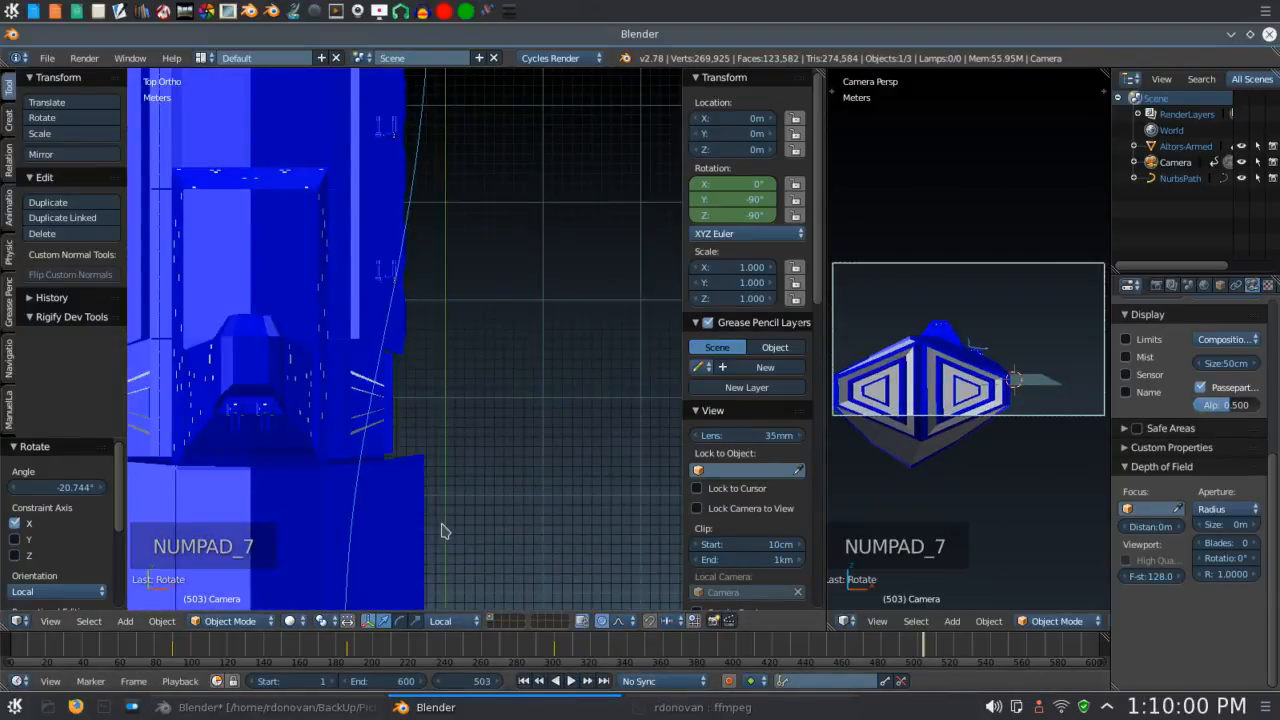
pyautogui.scroll(-3, 500, 491)
pyautogui.keyDown('shift'); pyautogui.moveTo(500, 494); pyautogui.dragTo(530, 328, button='middle'); pyautogui.keyUp('shift')
pyautogui.click(1180, 178)
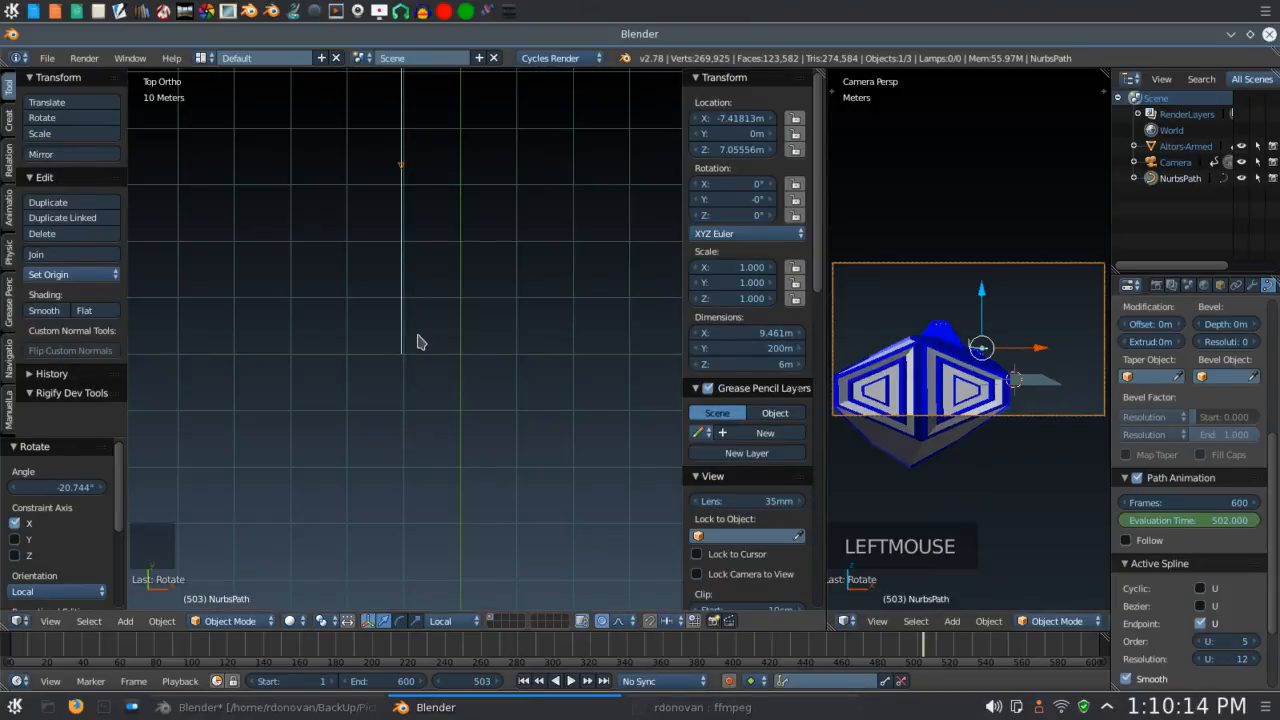
pyautogui.press('Tab')
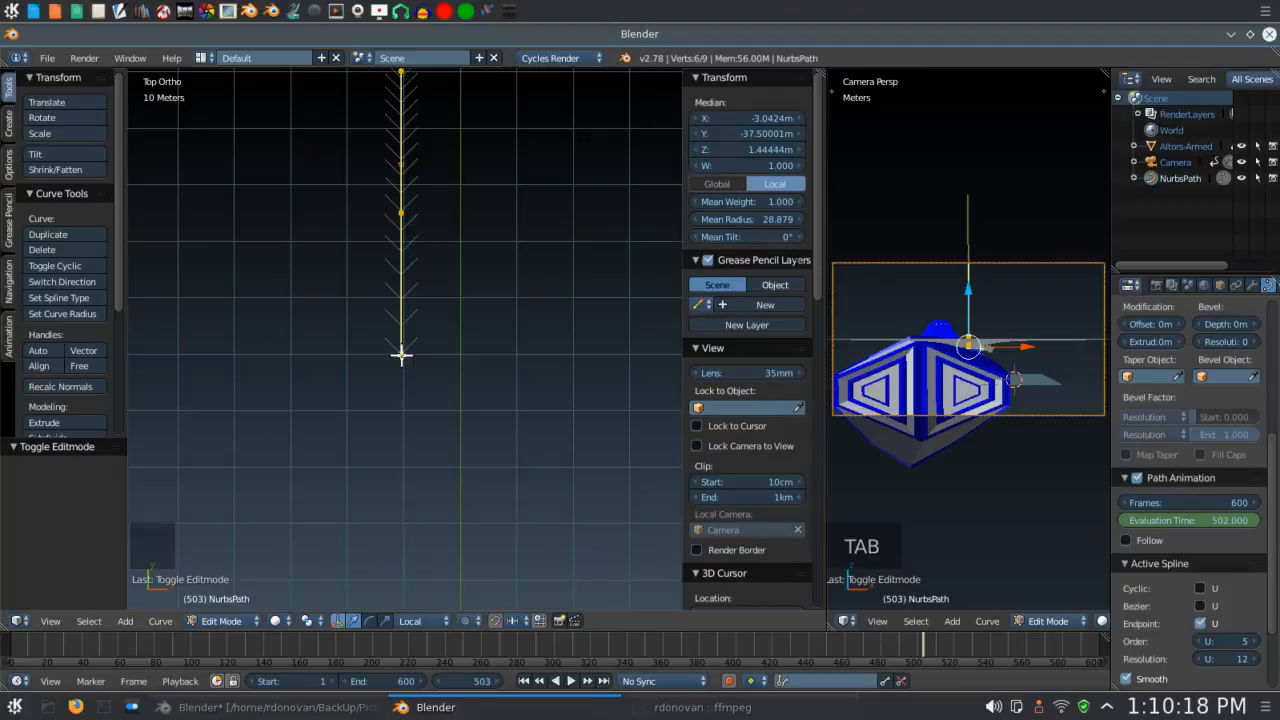
pyautogui.rightClick(401, 354)
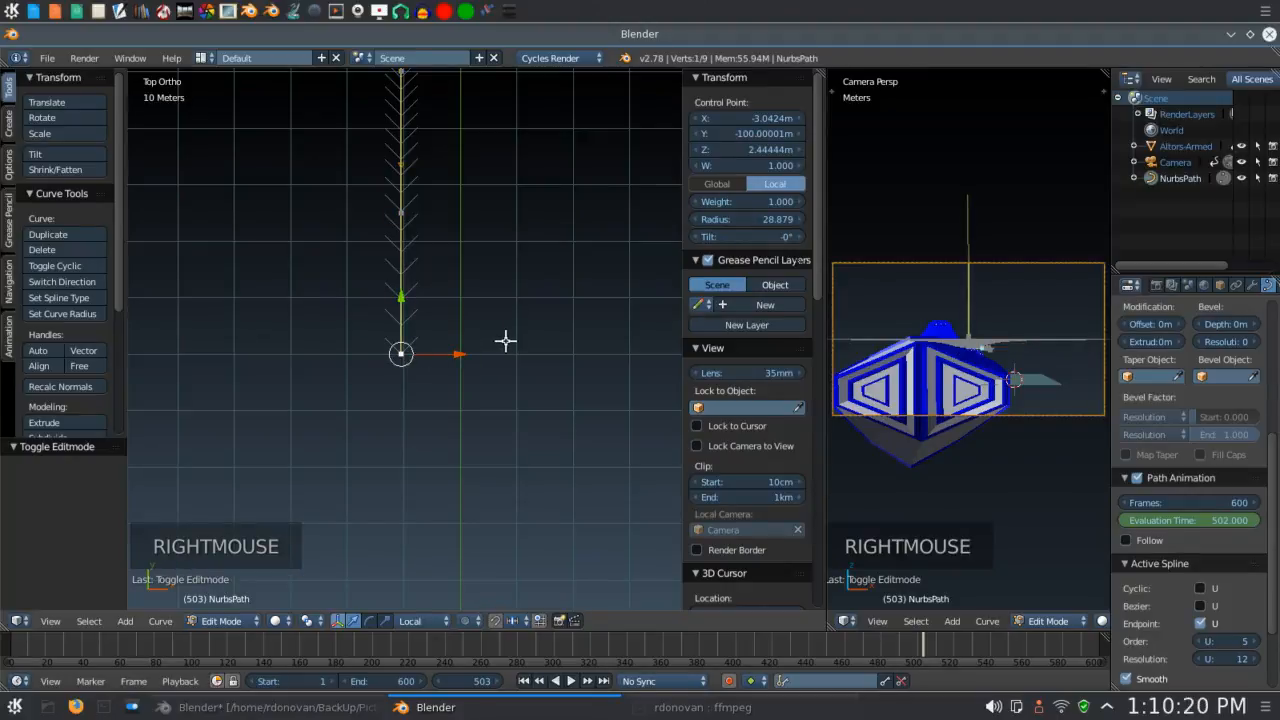
# Try to extrude the path's end control point by -25 m along X.
pyautogui.press('e')
pyautogui.press('e')
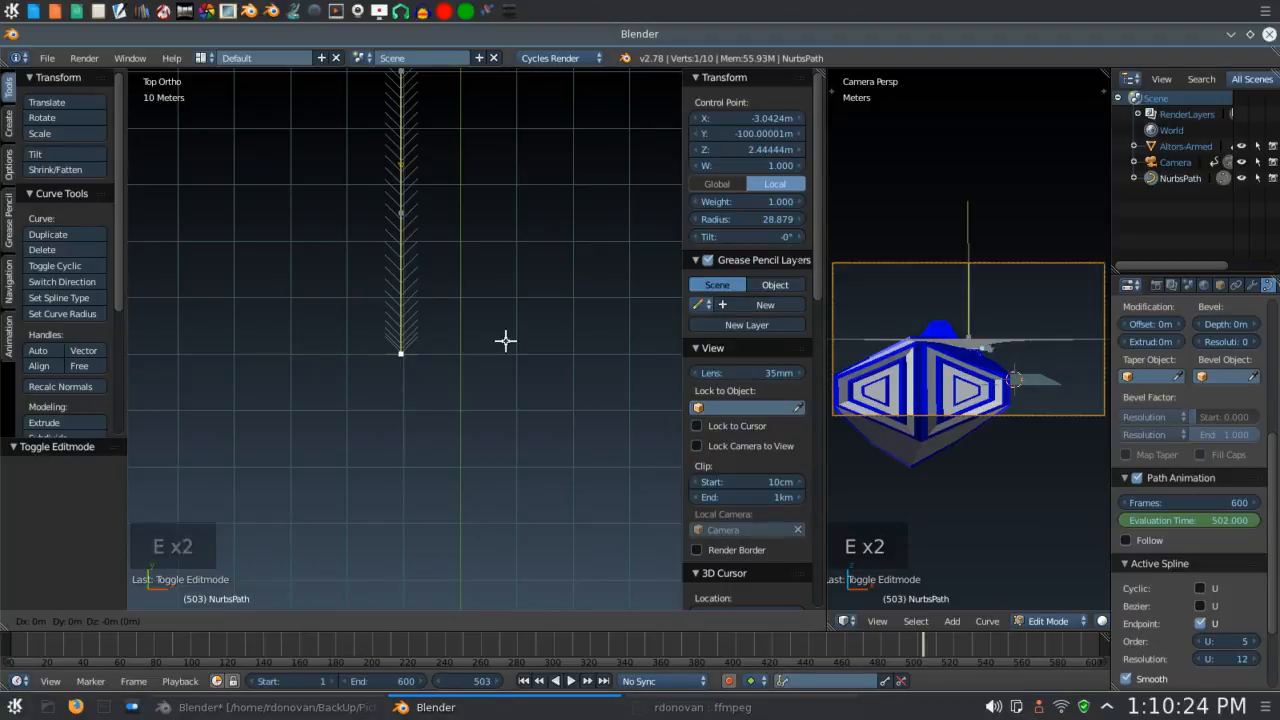
pyautogui.write('x: [-25')
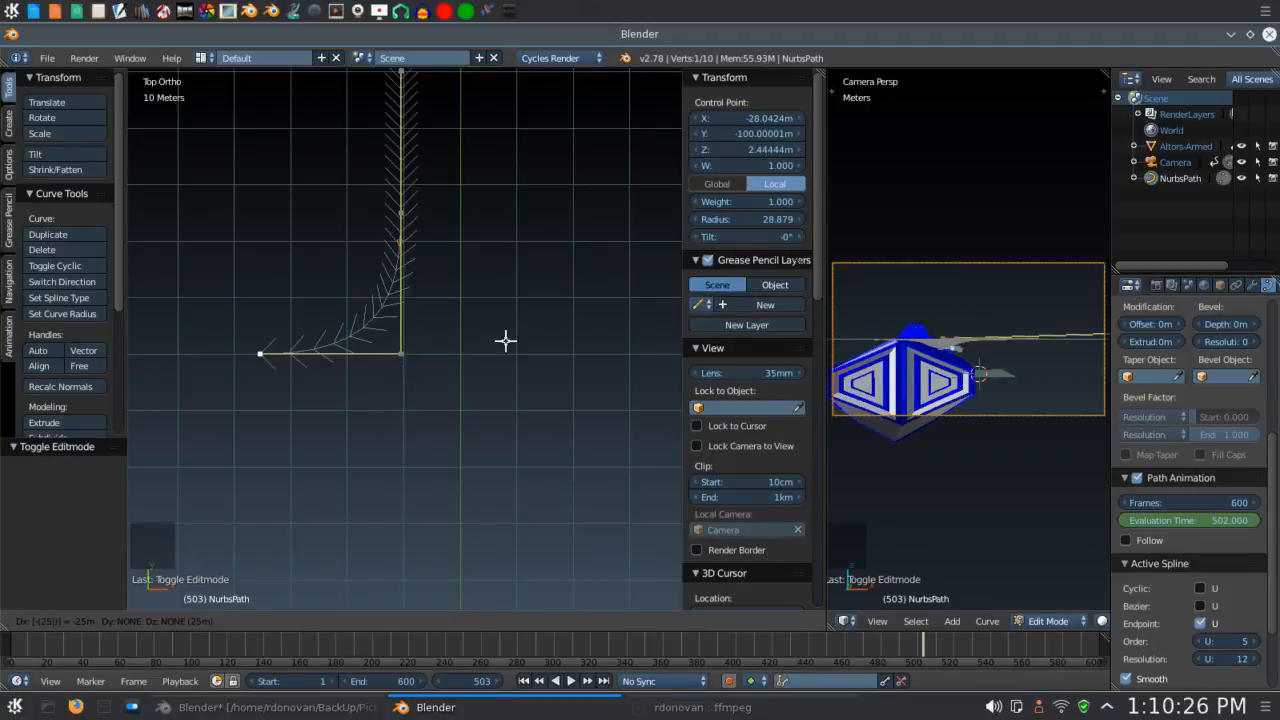
pyautogui.press('Return')
pyautogui.hotkey('ctrl', 'z')
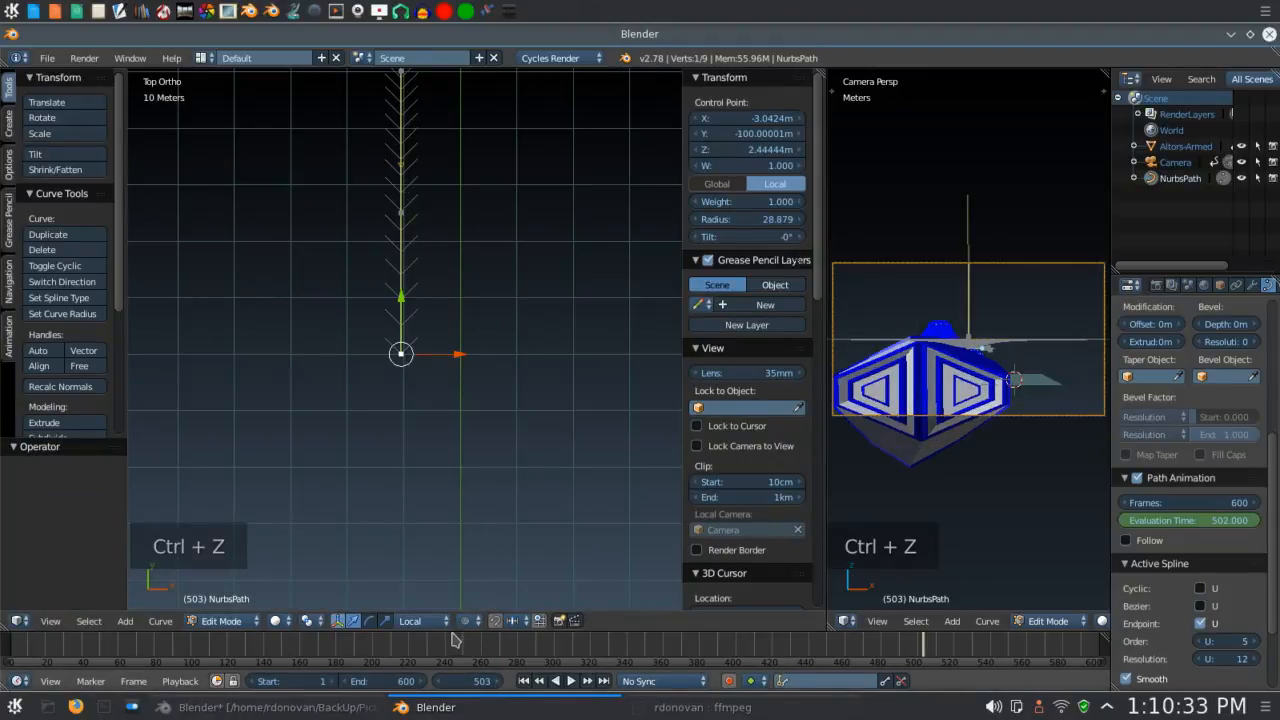
# Switch the transform orientation to Global and extrude the path's end control point by -25 m along Y.
pyautogui.click(422, 621)
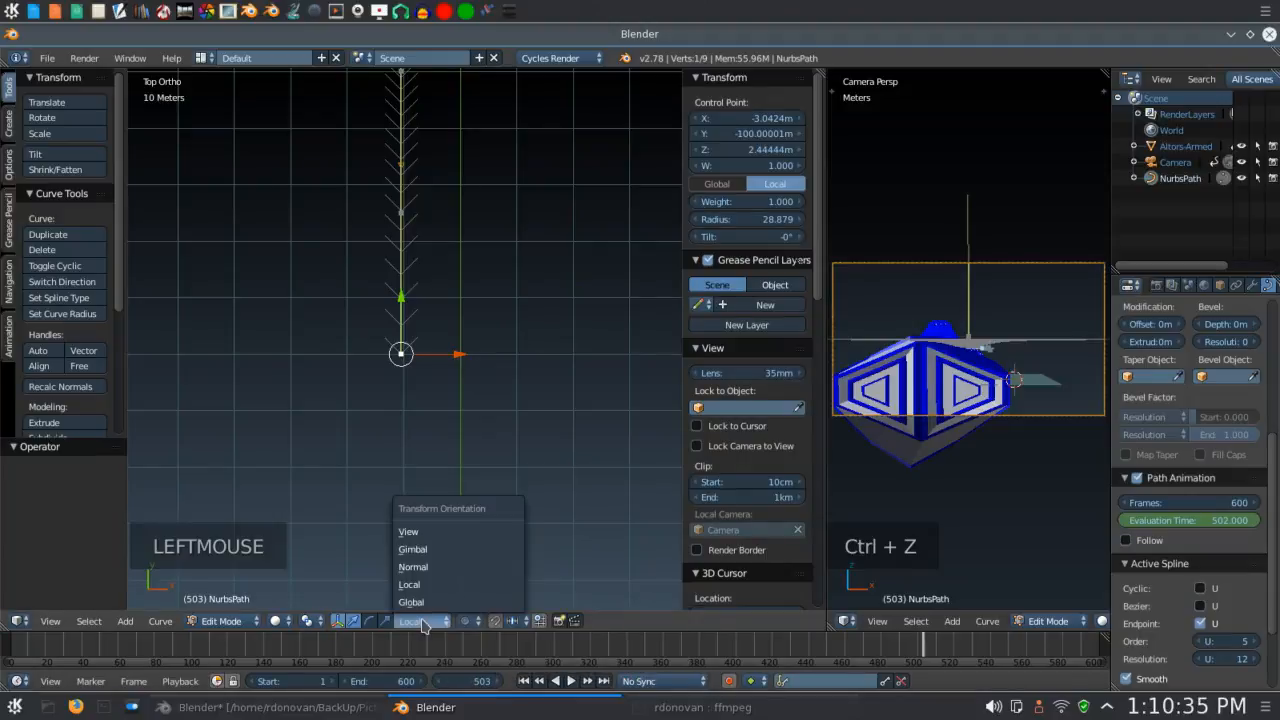
pyautogui.click(419, 603)
pyautogui.hotkey('ctrl', 'z')
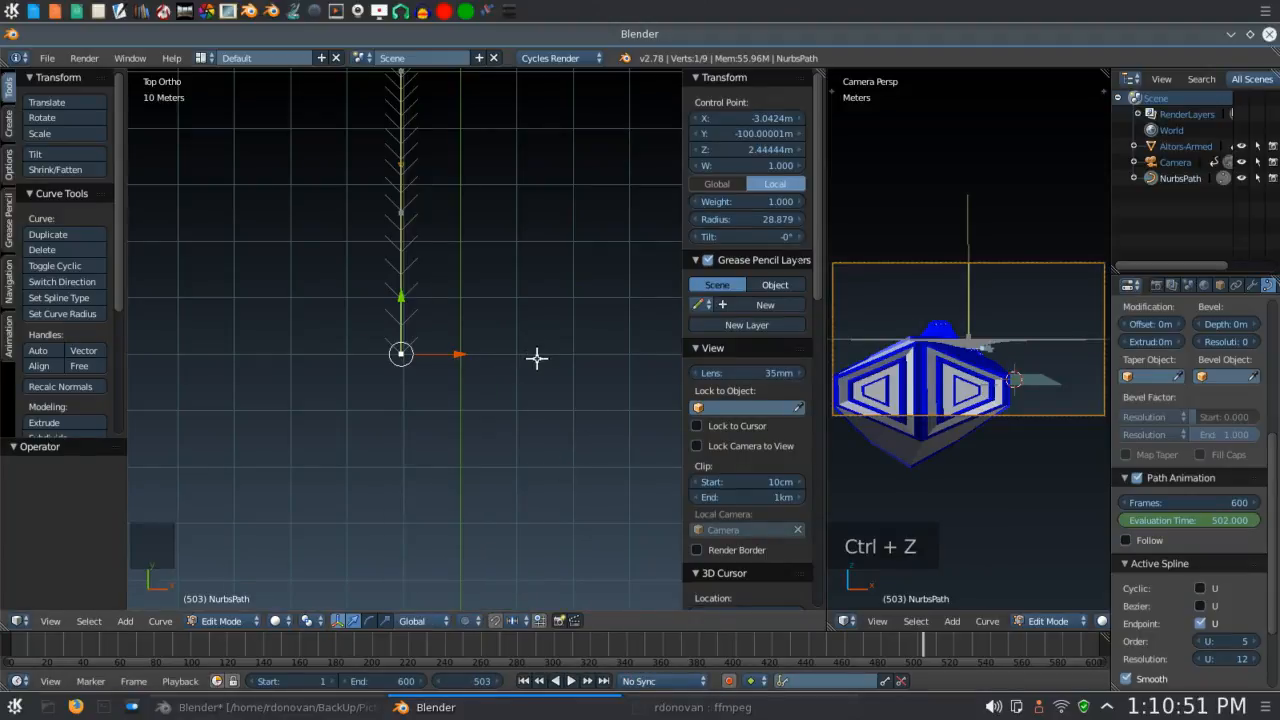
pyautogui.press('e')
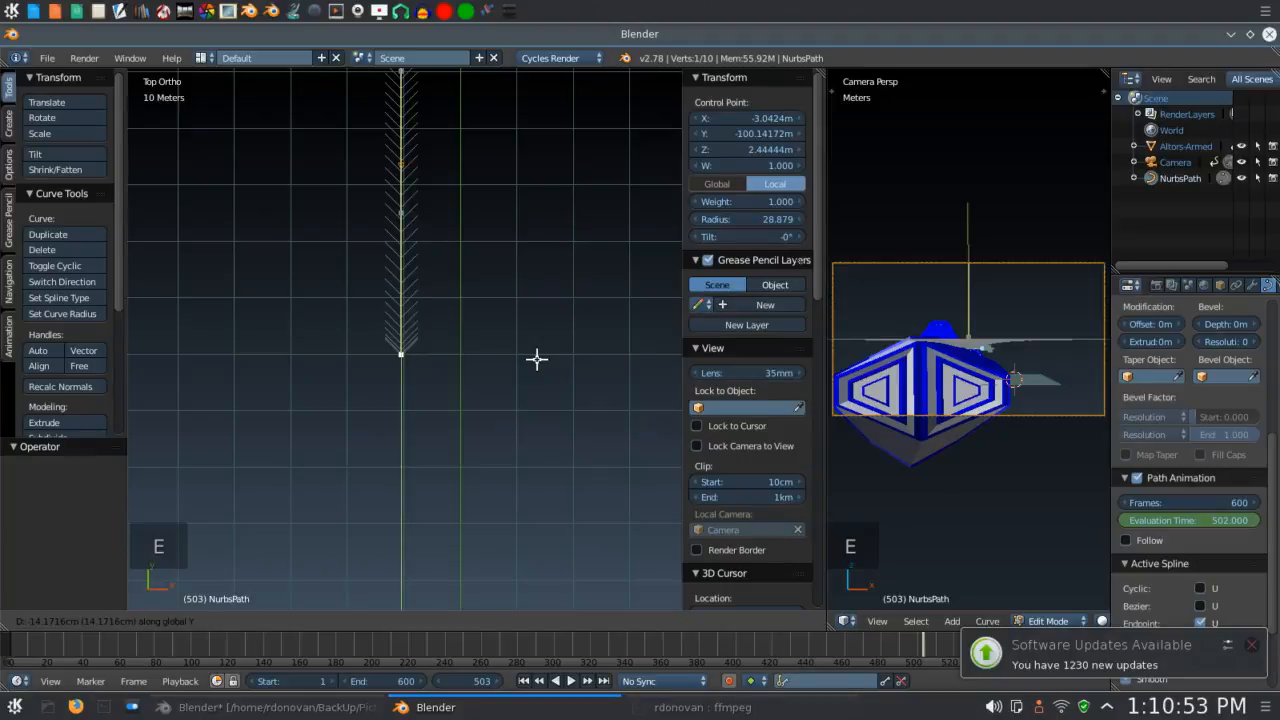
pyautogui.write('-25')
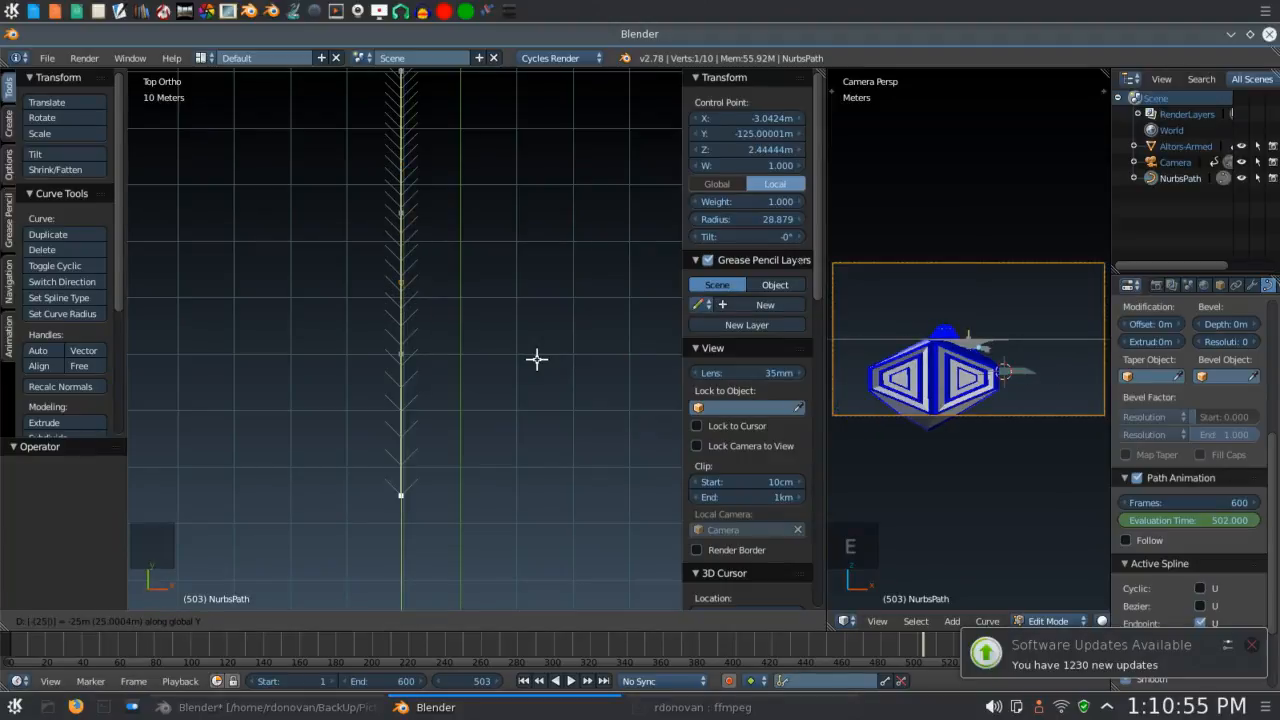
pyautogui.press('Return')
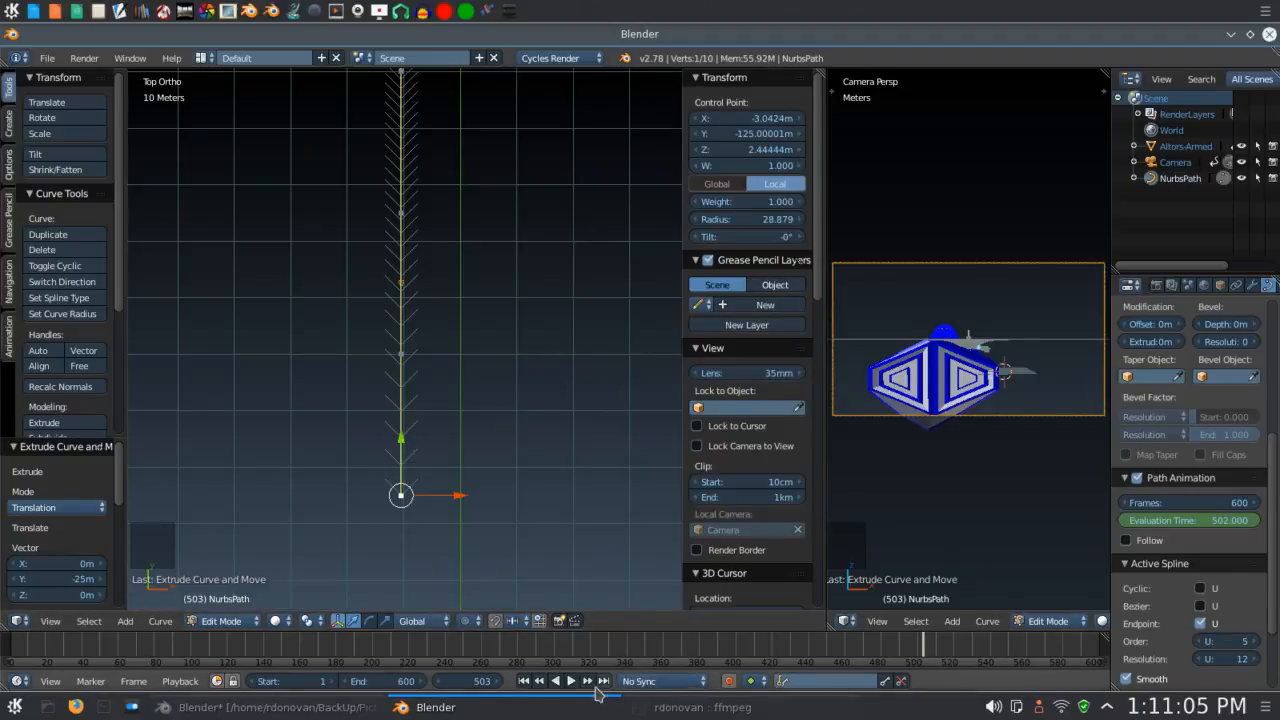
# Play back the animation to review the shot along the extended path, and go to frame 559.
pyautogui.click(571, 681)
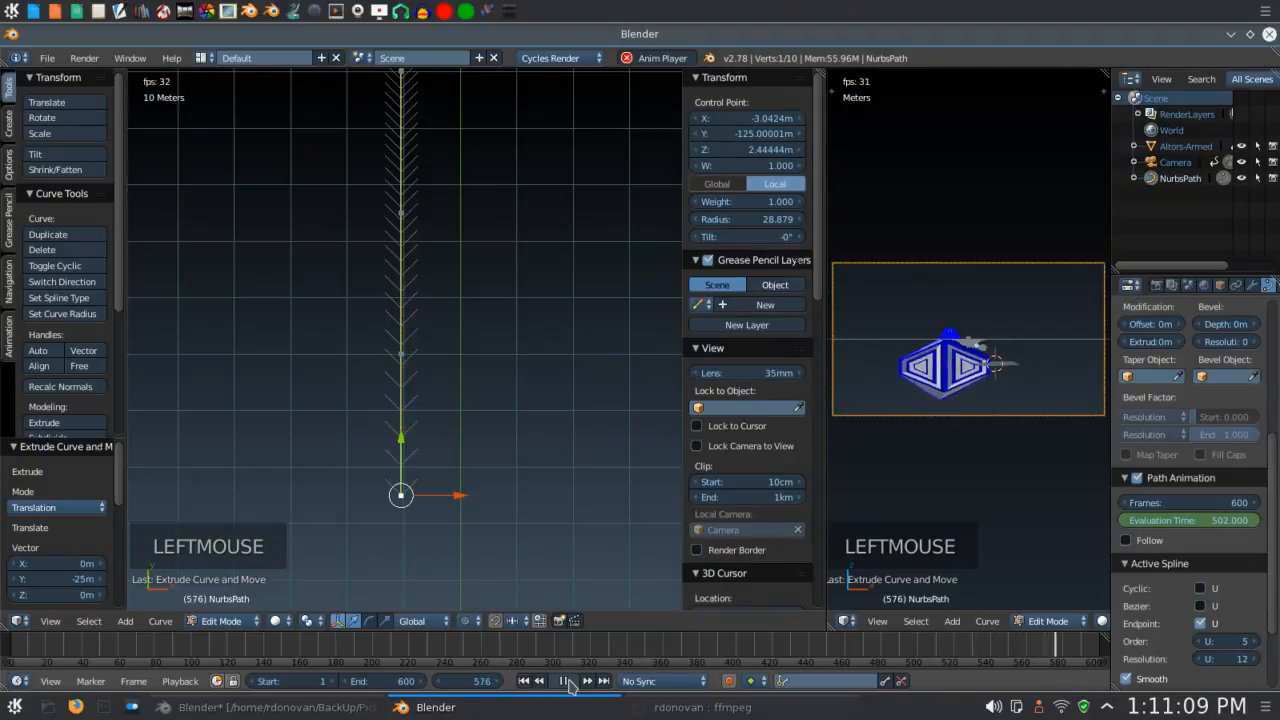
pyautogui.click(568, 681)
pyautogui.click(571, 681)
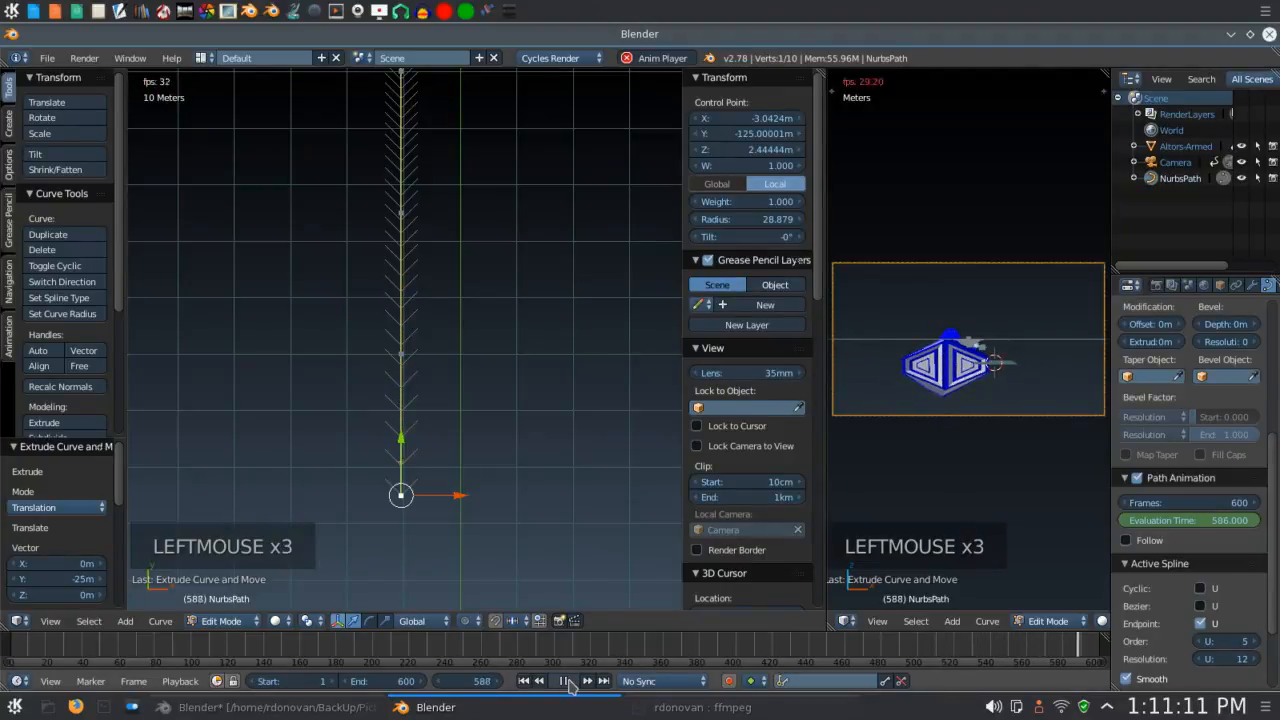
pyautogui.click(571, 681)
pyautogui.click(571, 681)
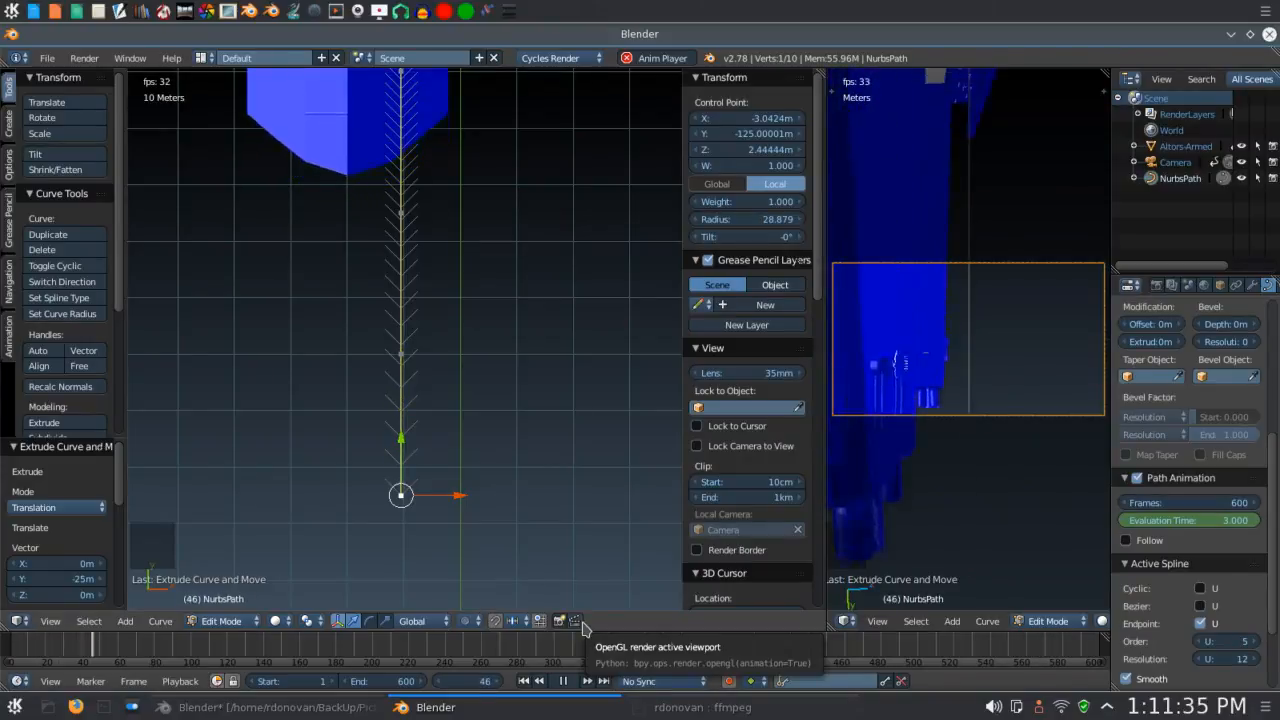
pyautogui.click(563, 681)
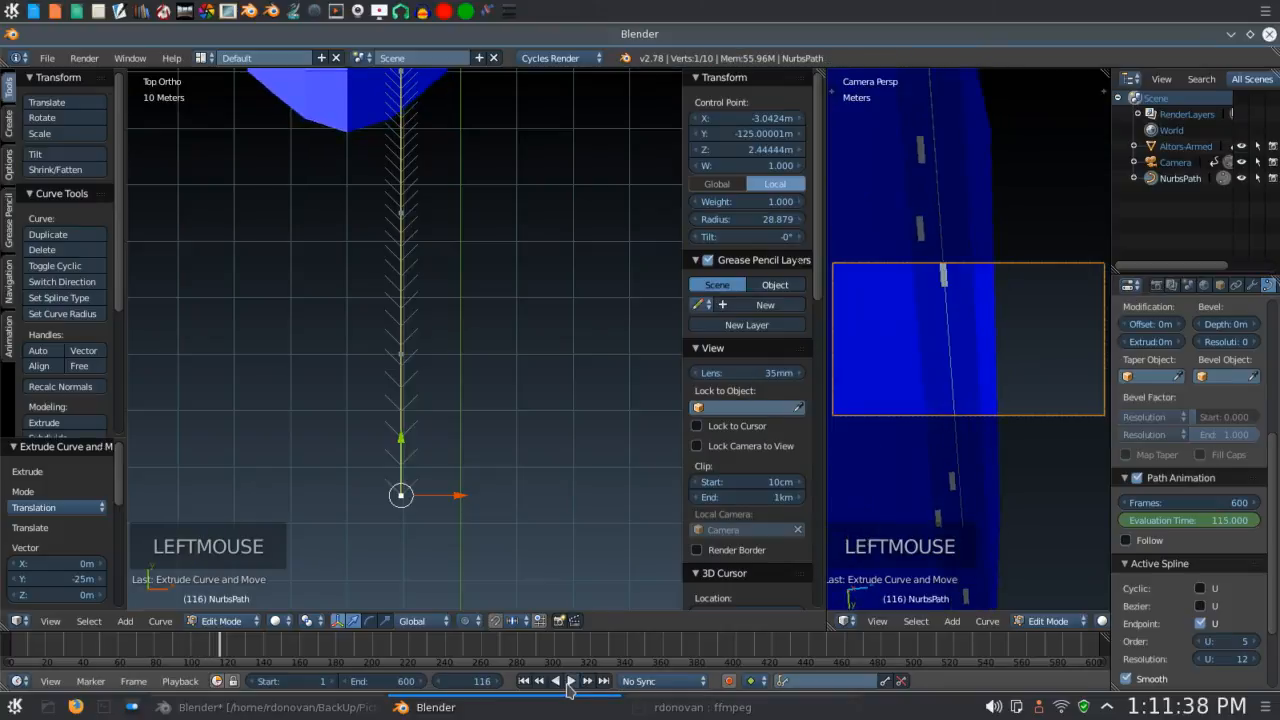
pyautogui.click(1025, 654)
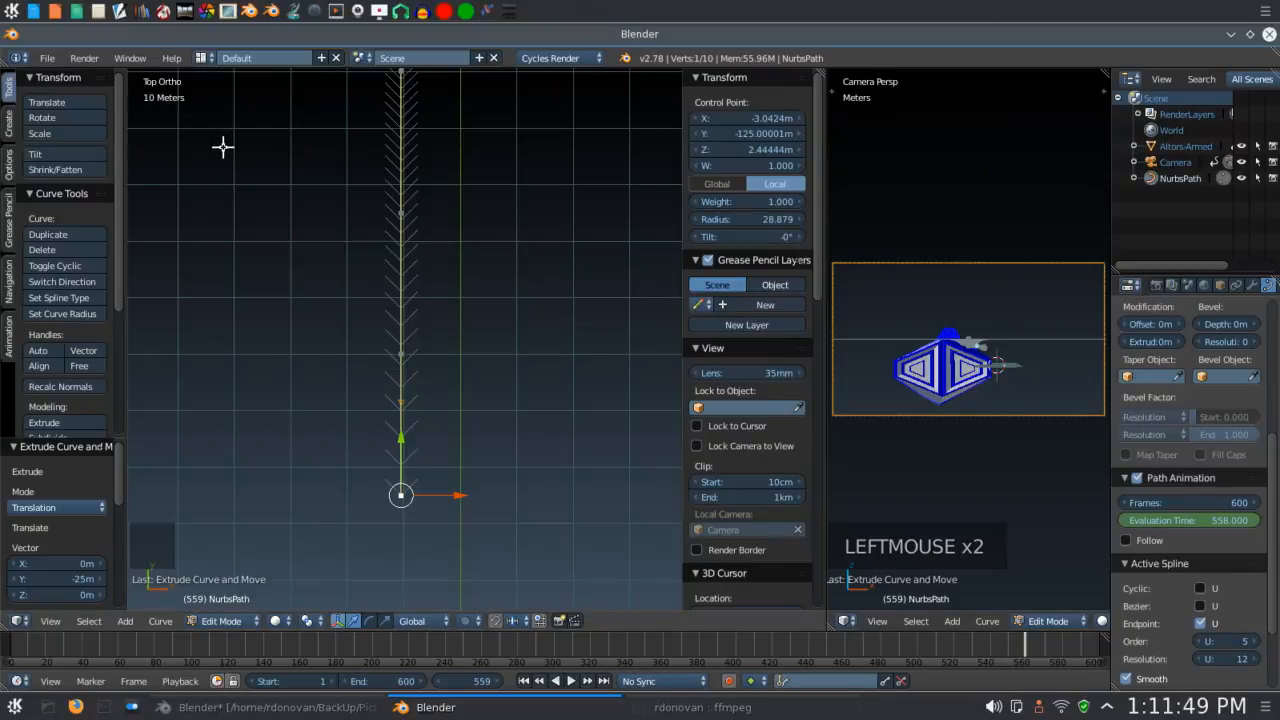
# Leave Edit Mode and append the Ardovia-III, Atmosphere, Clouds and Empty objects from Ships-Of-The-Arrival-p6-pbrtests.blend.
pyautogui.click(47, 58)
pyautogui.press('Tab')
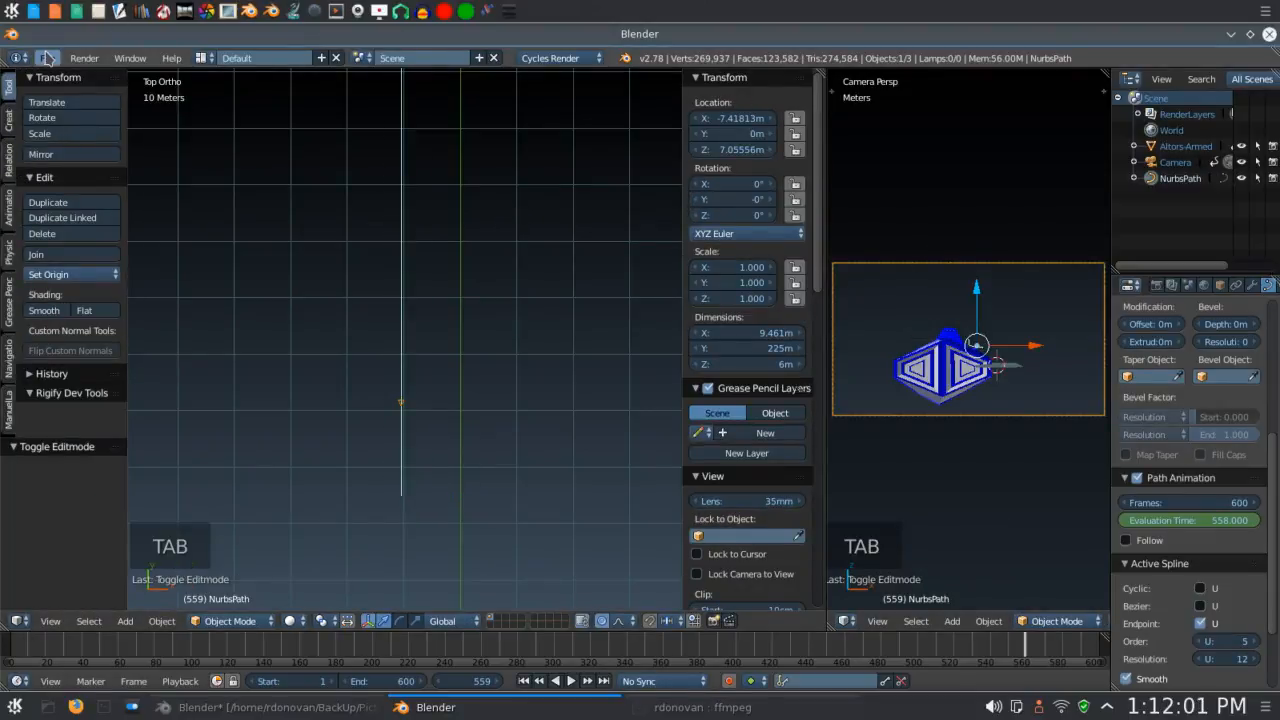
pyautogui.click(47, 58)
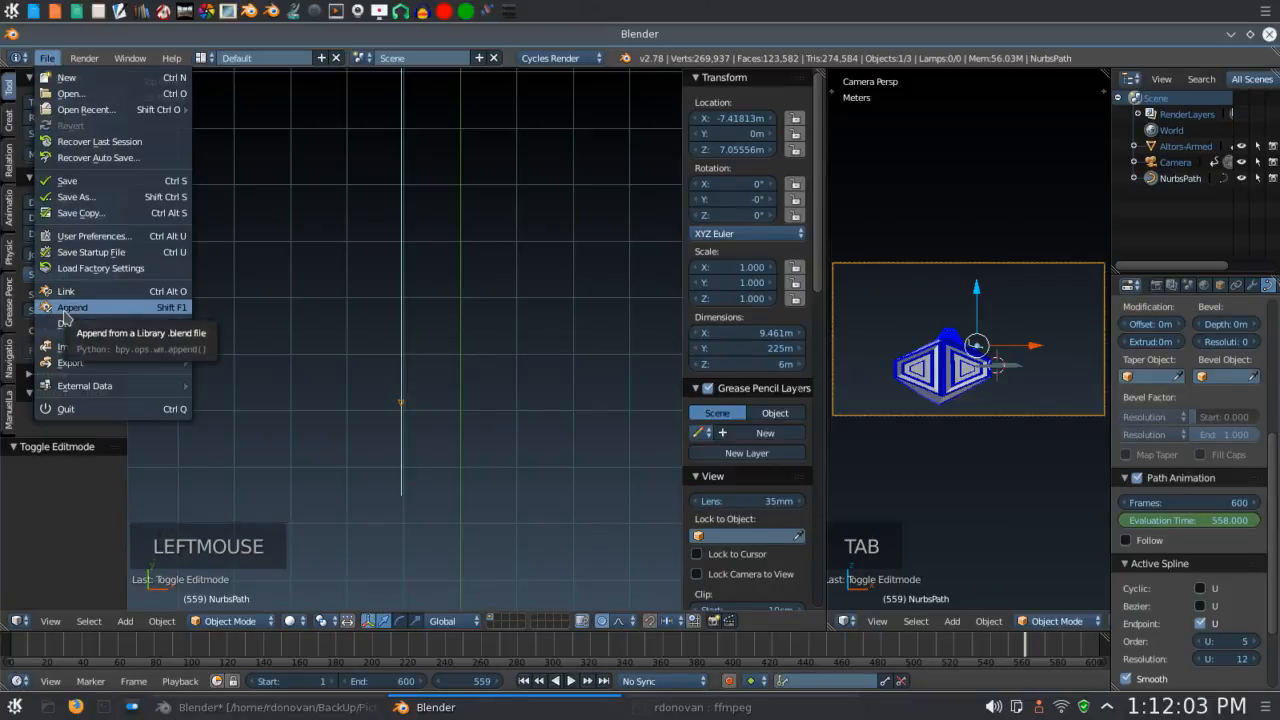
pyautogui.click(66, 308)
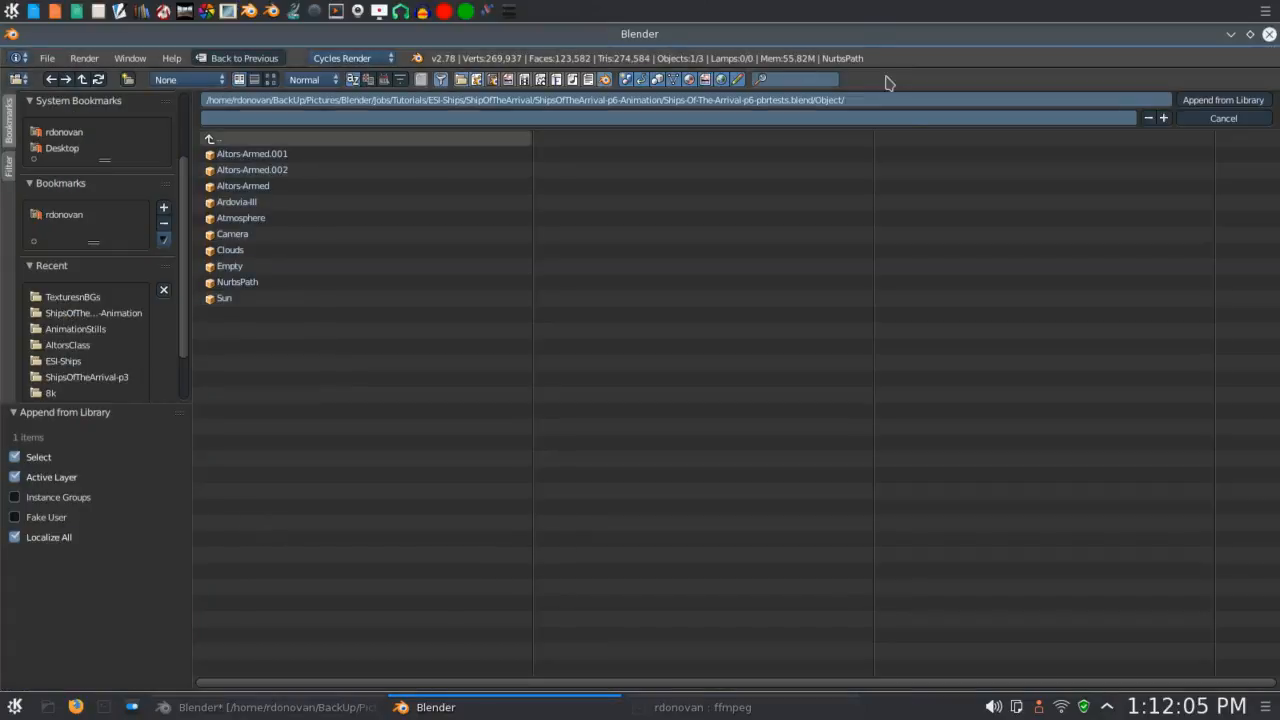
pyautogui.click(228, 204)
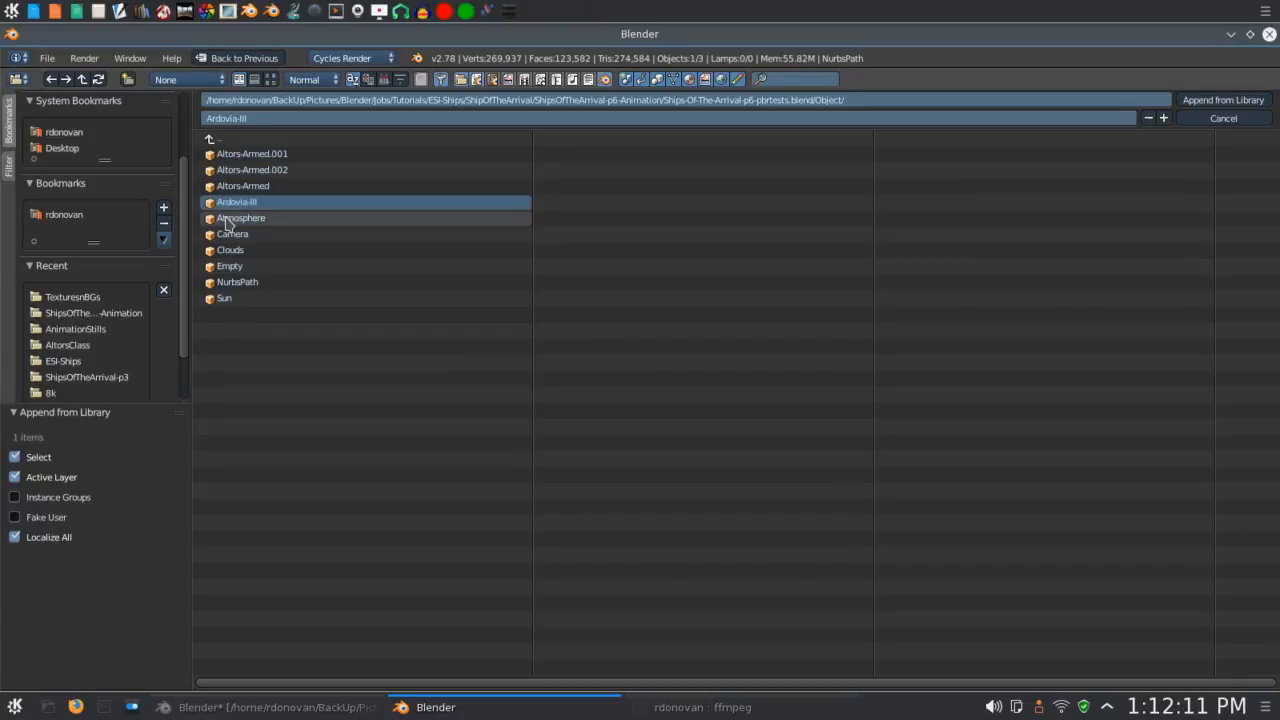
pyautogui.keyDown('shift'); pyautogui.click(228, 220); pyautogui.keyUp('shift')
pyautogui.keyDown('shift'); pyautogui.click(229, 251); pyautogui.keyUp('shift')
pyautogui.keyDown('shift'); pyautogui.click(229, 267); pyautogui.keyUp('shift')
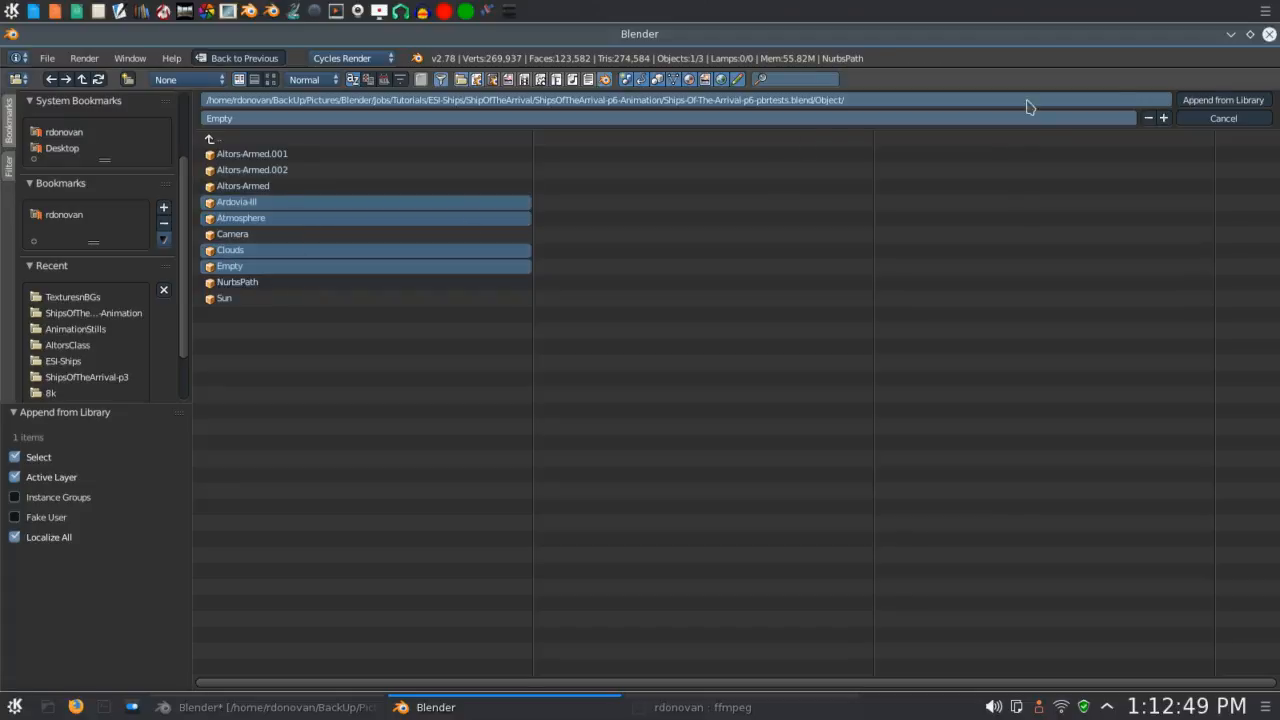
pyautogui.click(1226, 101)
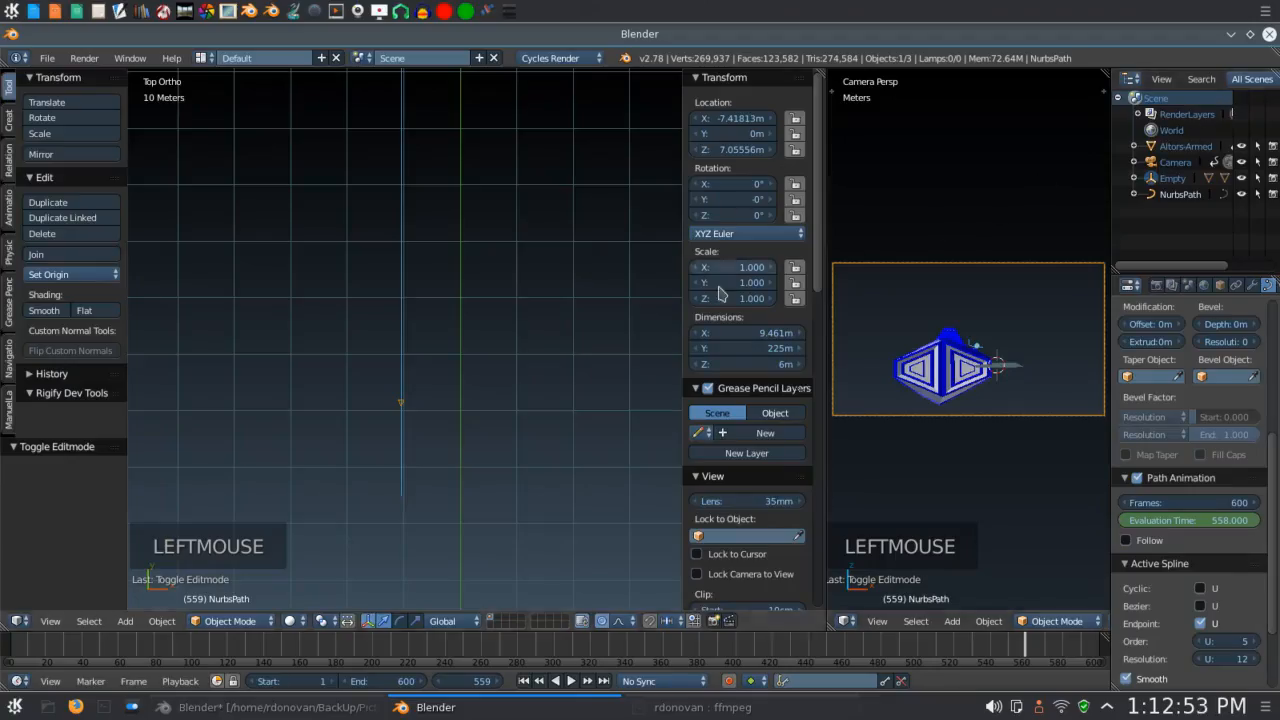
# Select the planet's parent Empty and set its Z rotation to 0°.
pyautogui.scroll(-6, 593, 325)
pyautogui.scroll(-7, 593, 325)
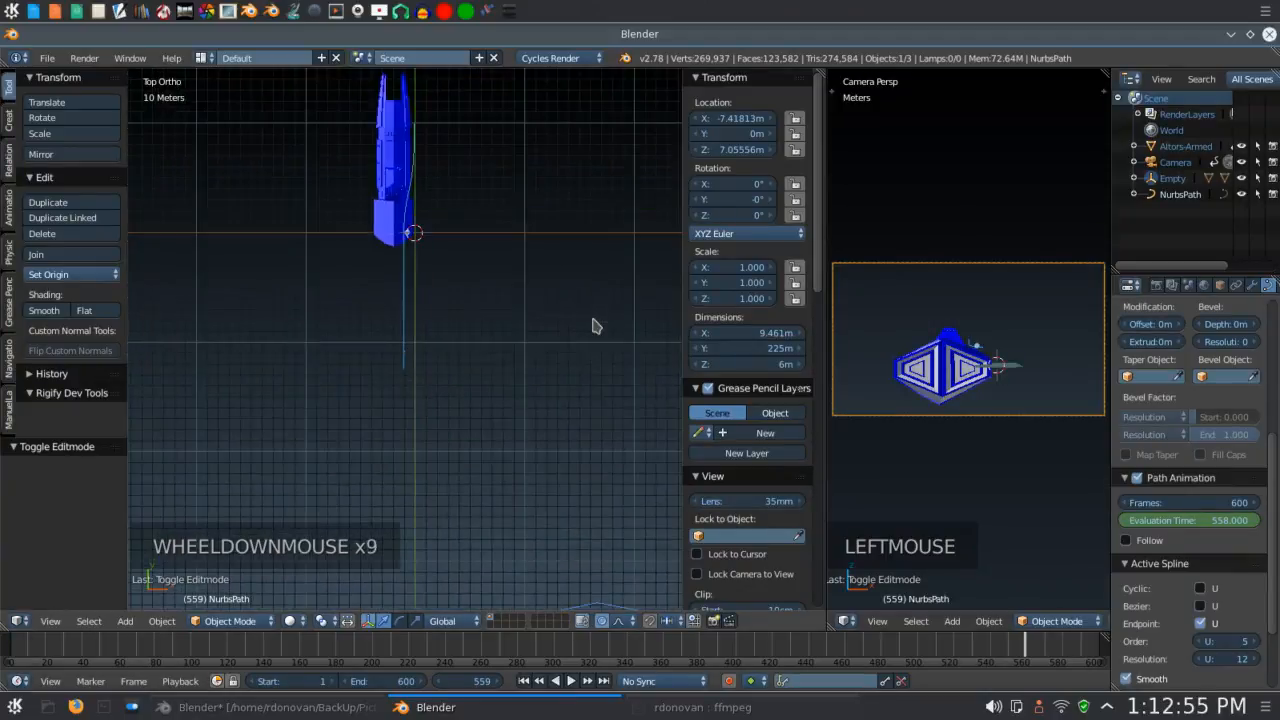
pyautogui.scroll(-2, 593, 325)
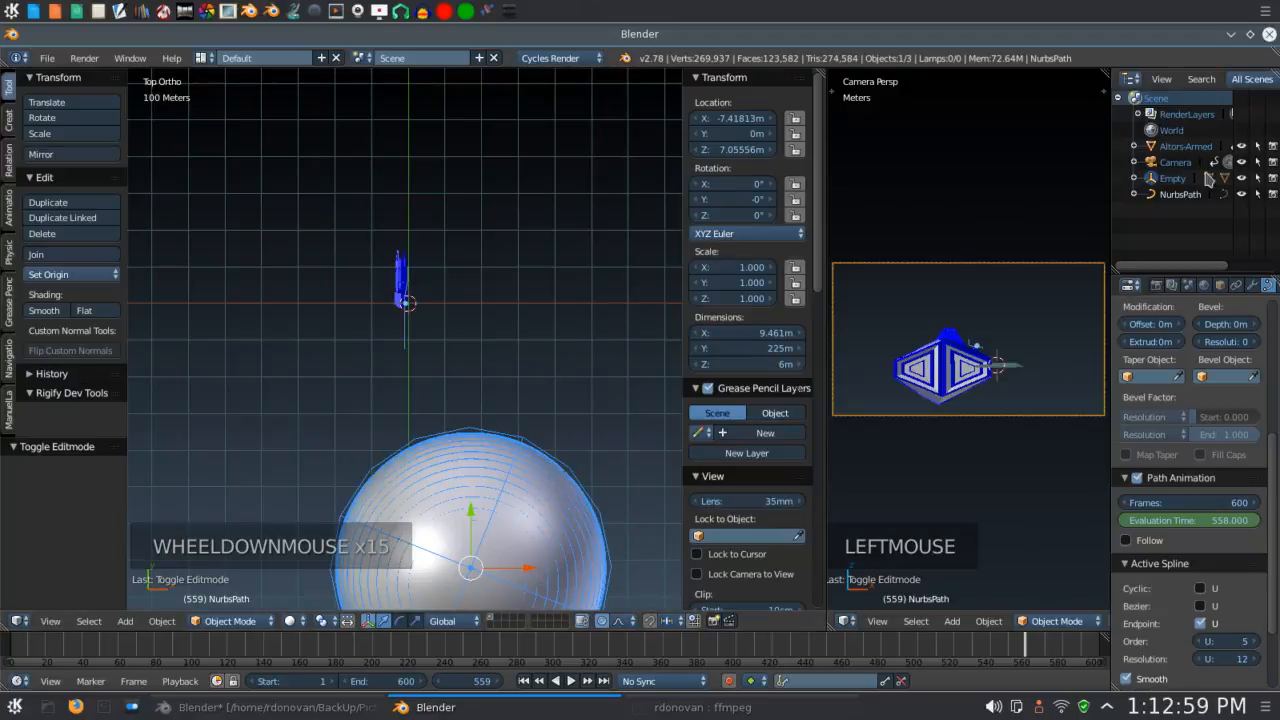
pyautogui.click(1173, 180)
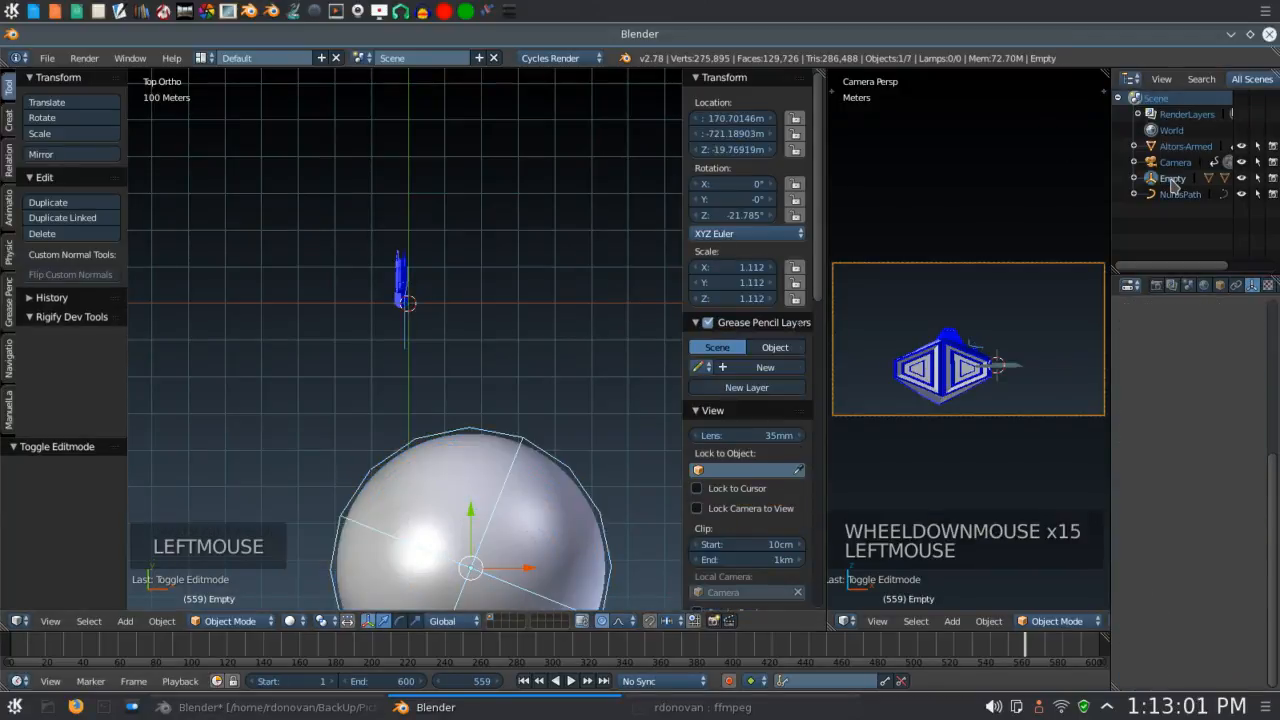
pyautogui.click(743, 217)
pyautogui.write('0')
pyautogui.press('Return')
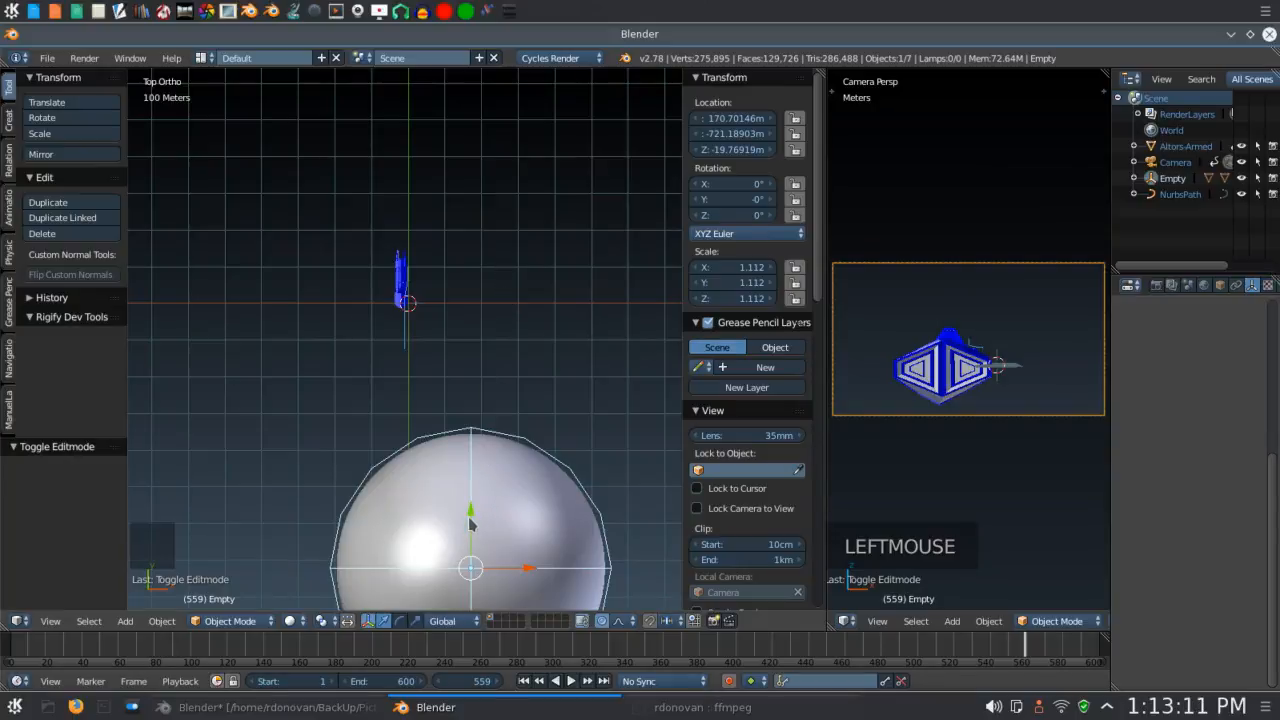
# Move the Empty with the planet about 1.341 km along Y and about -428 m along X, beyond the ship.
pyautogui.moveTo(471, 519); pyautogui.dragTo(471, 568)
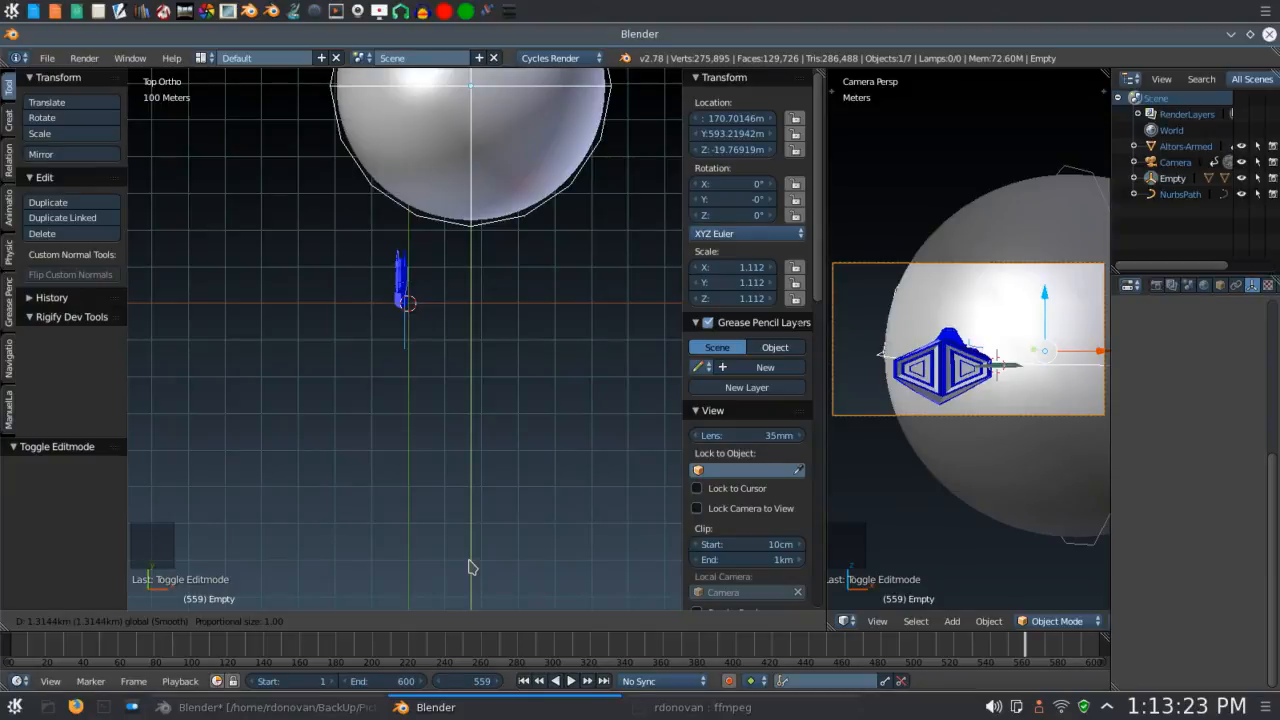
pyautogui.moveTo(471, 568); pyautogui.dragTo(474, 558)
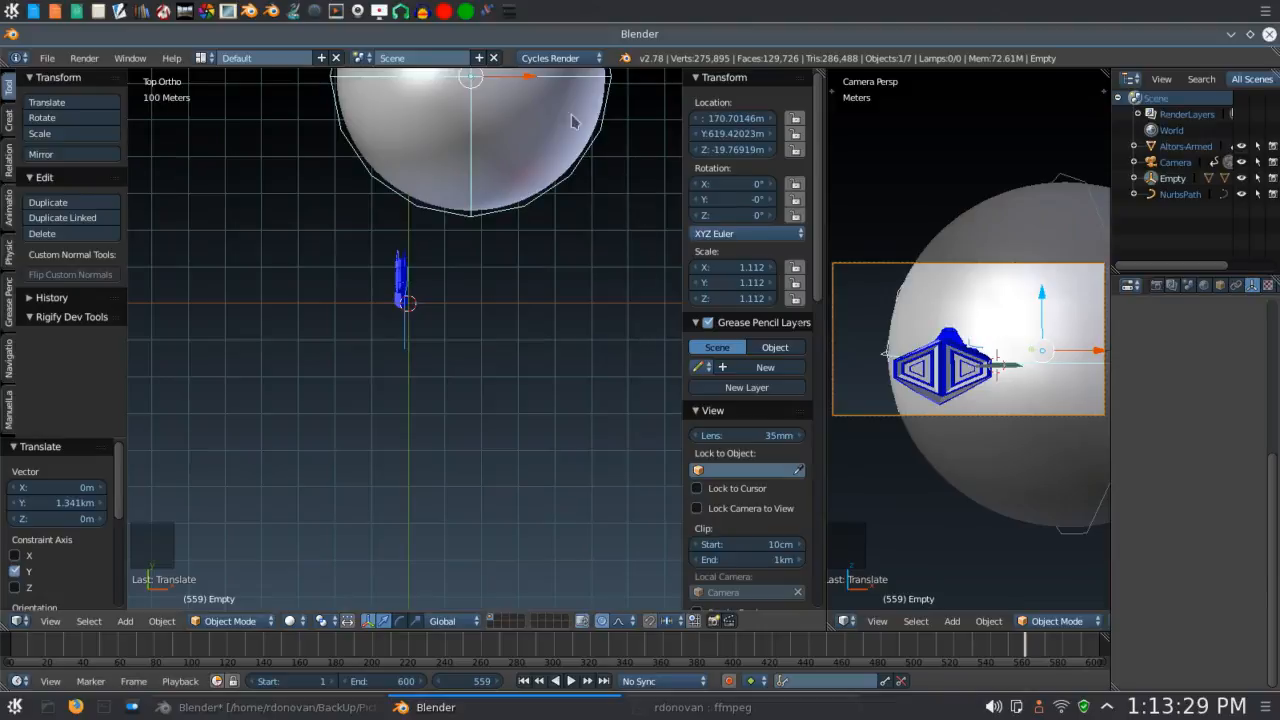
pyautogui.moveTo(530, 81); pyautogui.dragTo(372, 101)
# Lower the Empty with the planet by about 192 m along Z in front view.
pyautogui.press('KP_1')
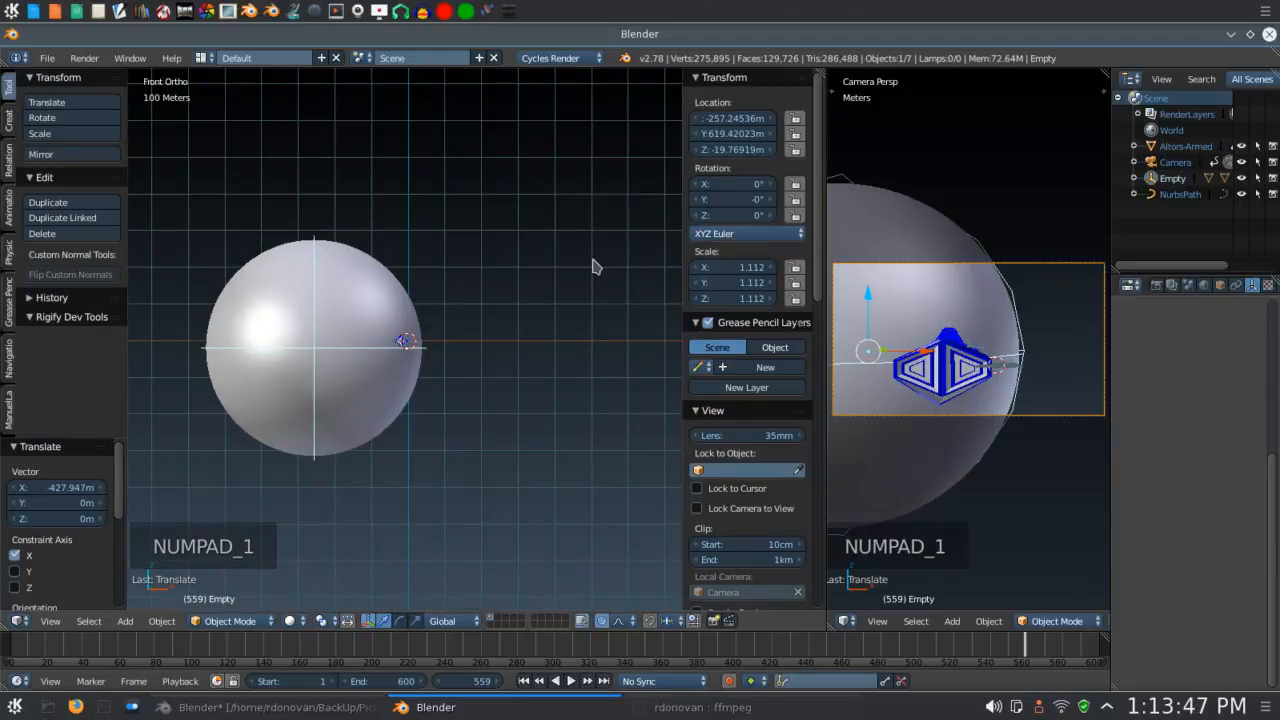
pyautogui.press('g')
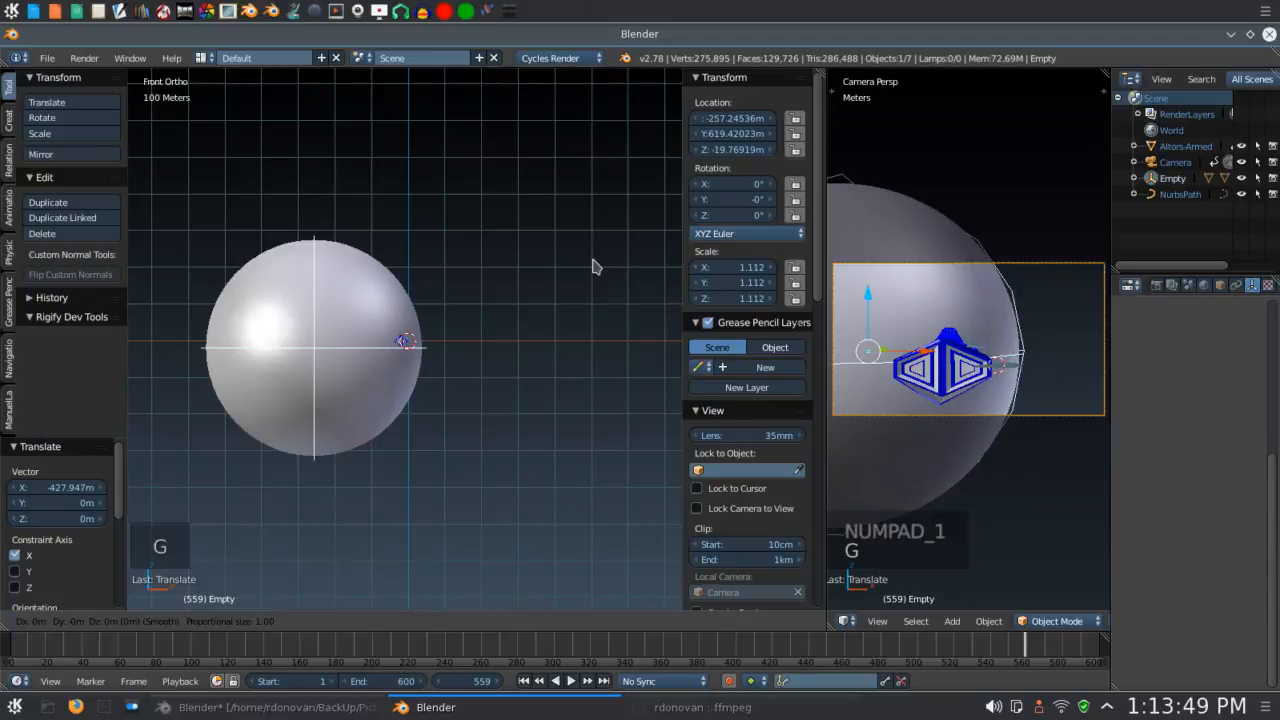
pyautogui.press('z')
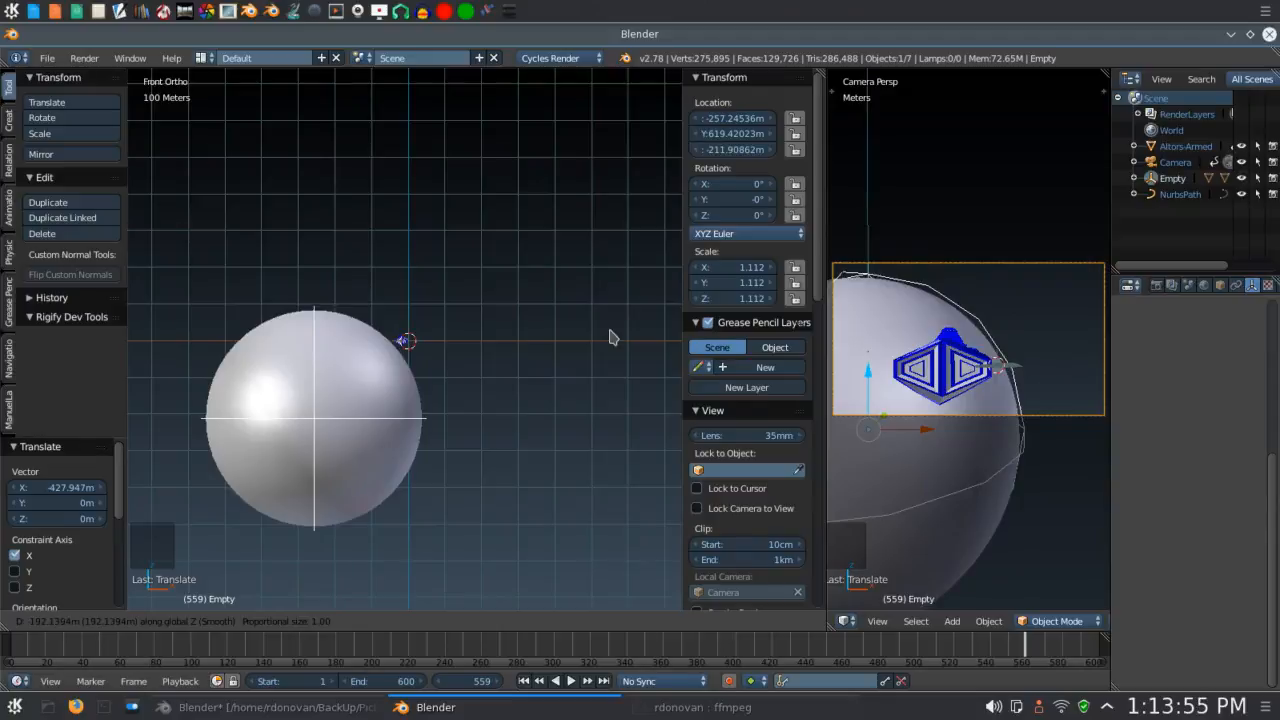
pyautogui.click(613, 337)
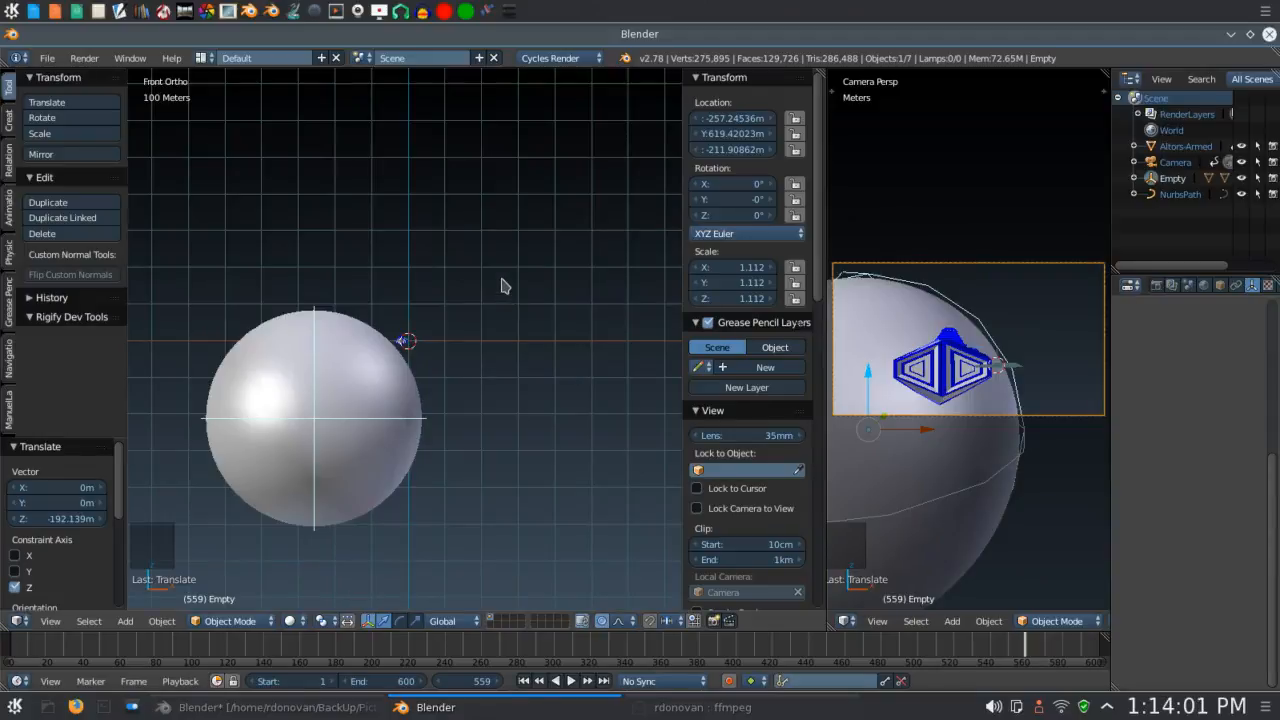
# Add a Sun lamp and raise it about 393 m along Z above the ship.
pyautogui.hotkey('shift', 'a')
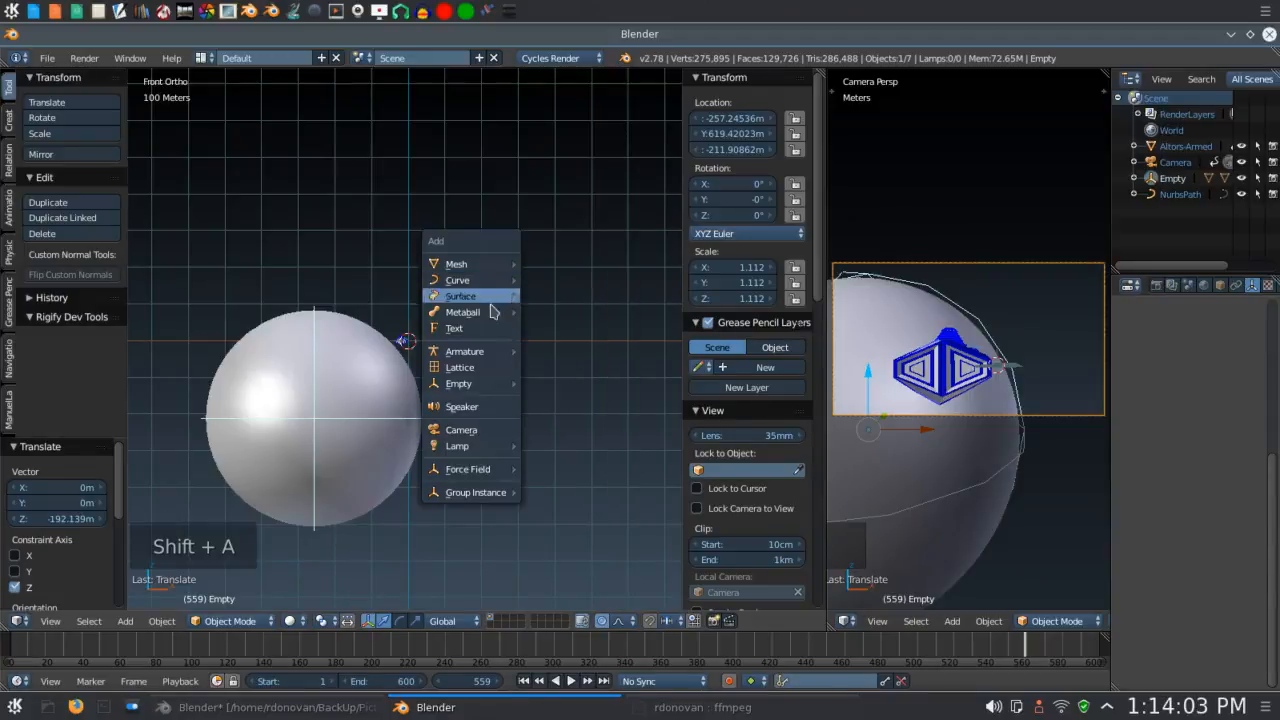
pyautogui.moveTo(475, 458)
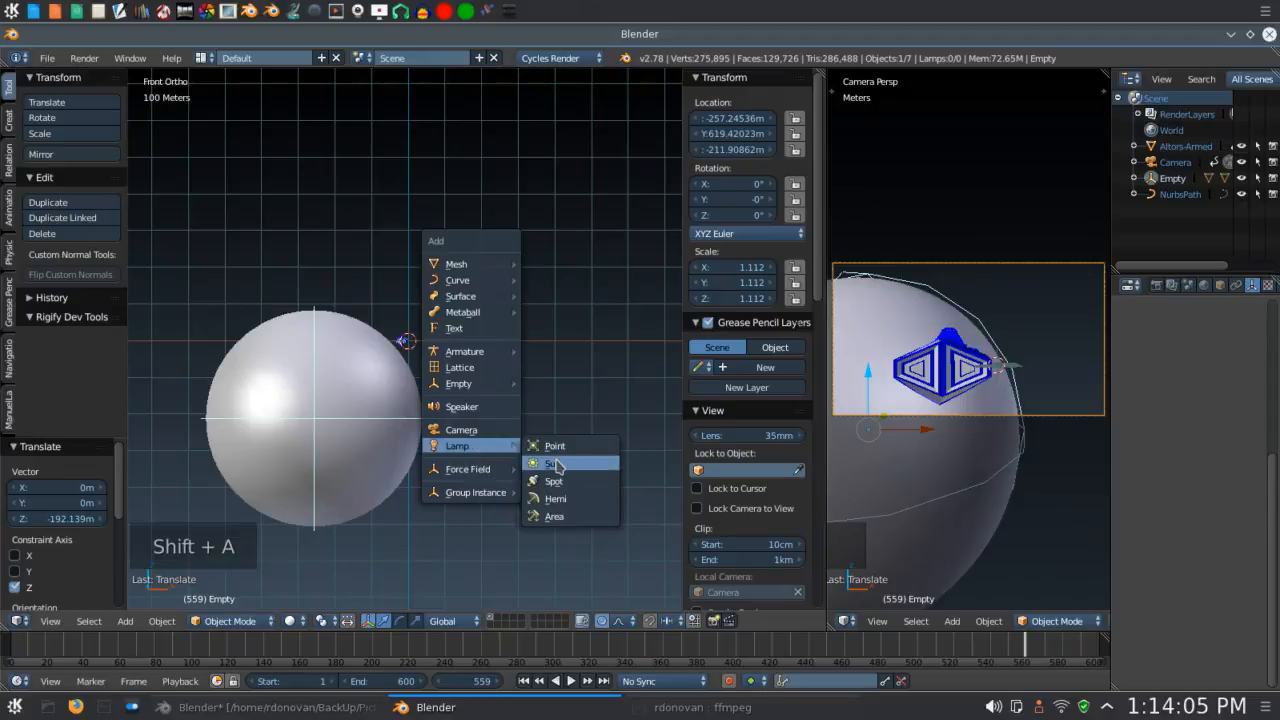
pyautogui.click(555, 464)
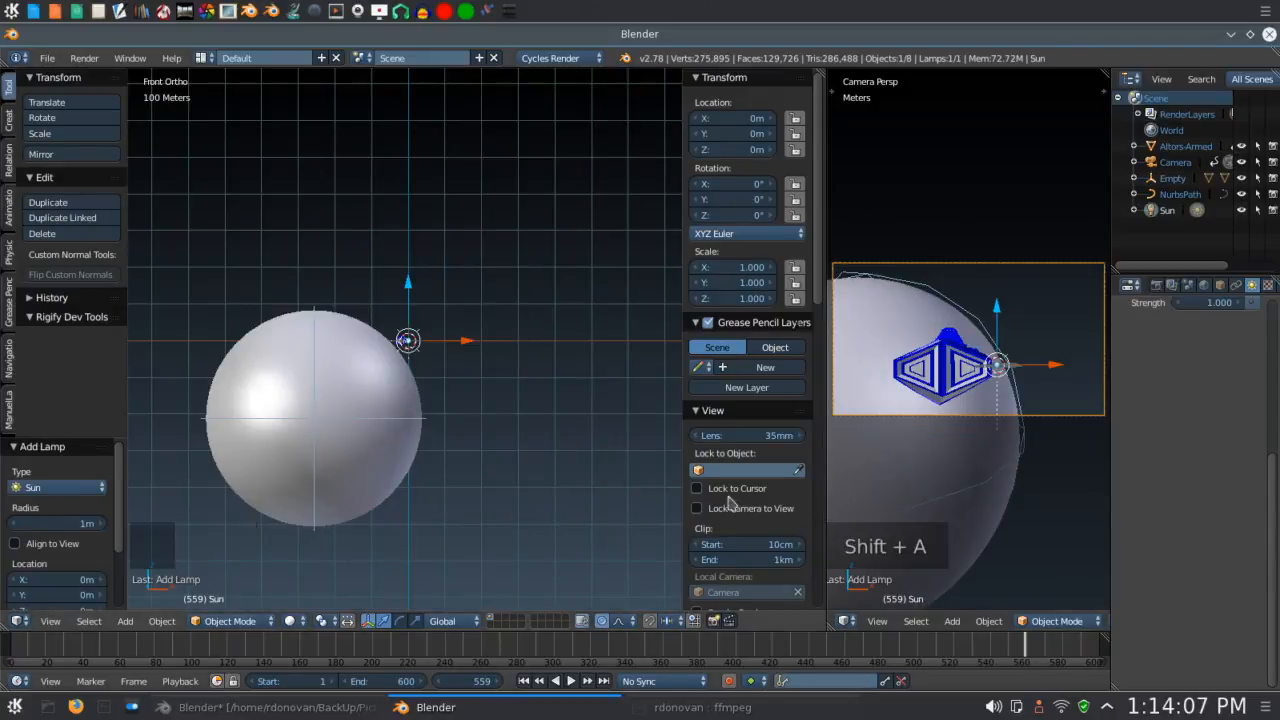
pyautogui.moveTo(410, 285); pyautogui.dragTo(408, 136)
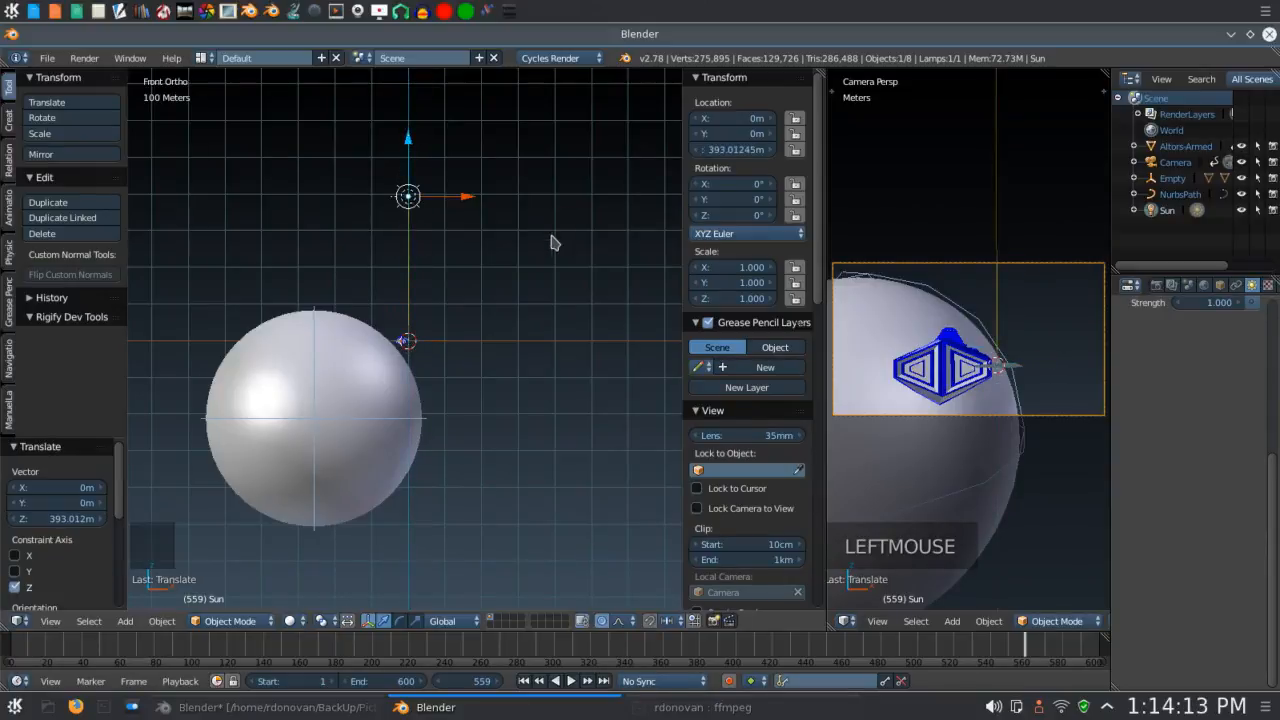
# Set the camera viewport's shading to Rendered.
pyautogui.middleClick(1062, 621)
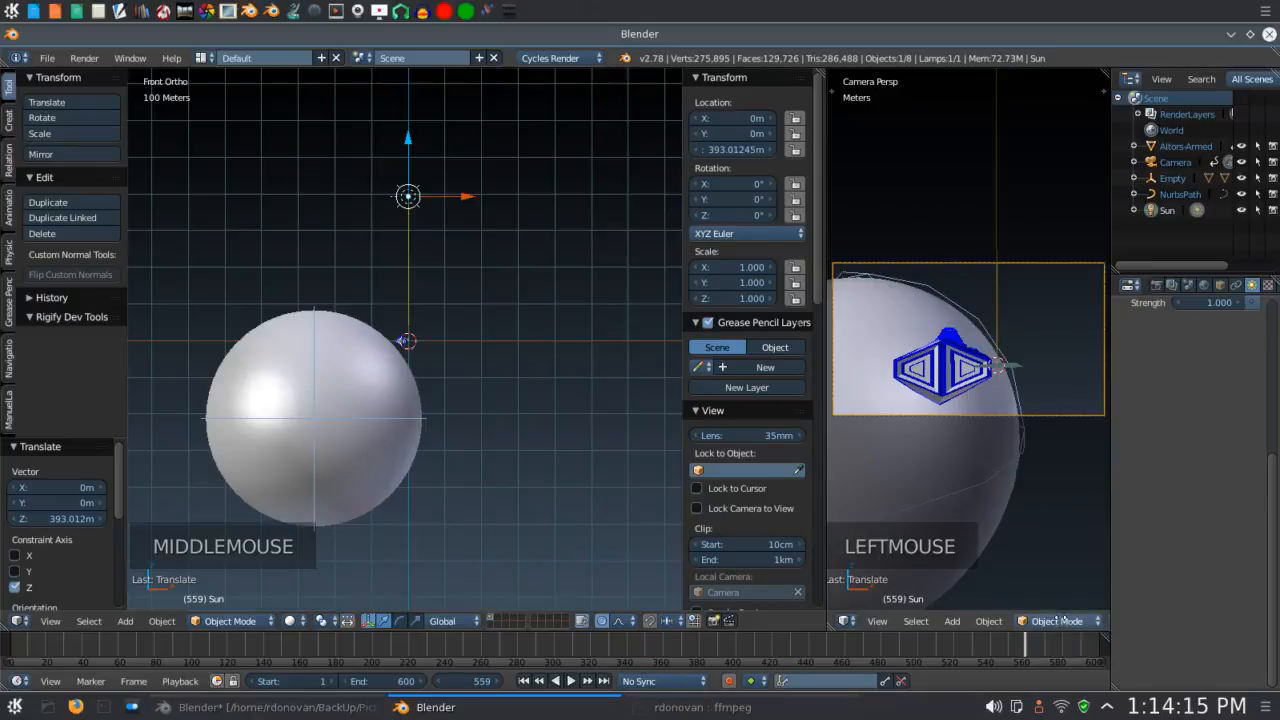
pyautogui.moveTo(1062, 621); pyautogui.dragTo(967, 621, button='middle')
pyautogui.click(1022, 621)
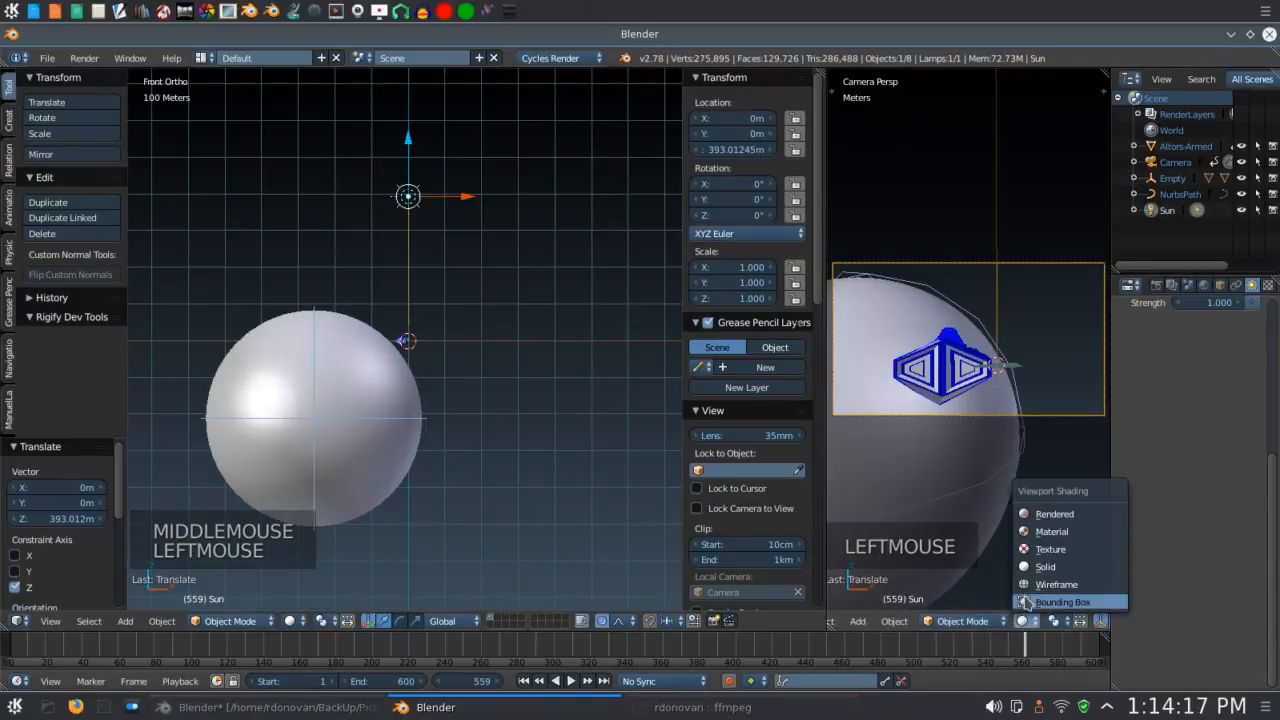
pyautogui.click(1050, 514)
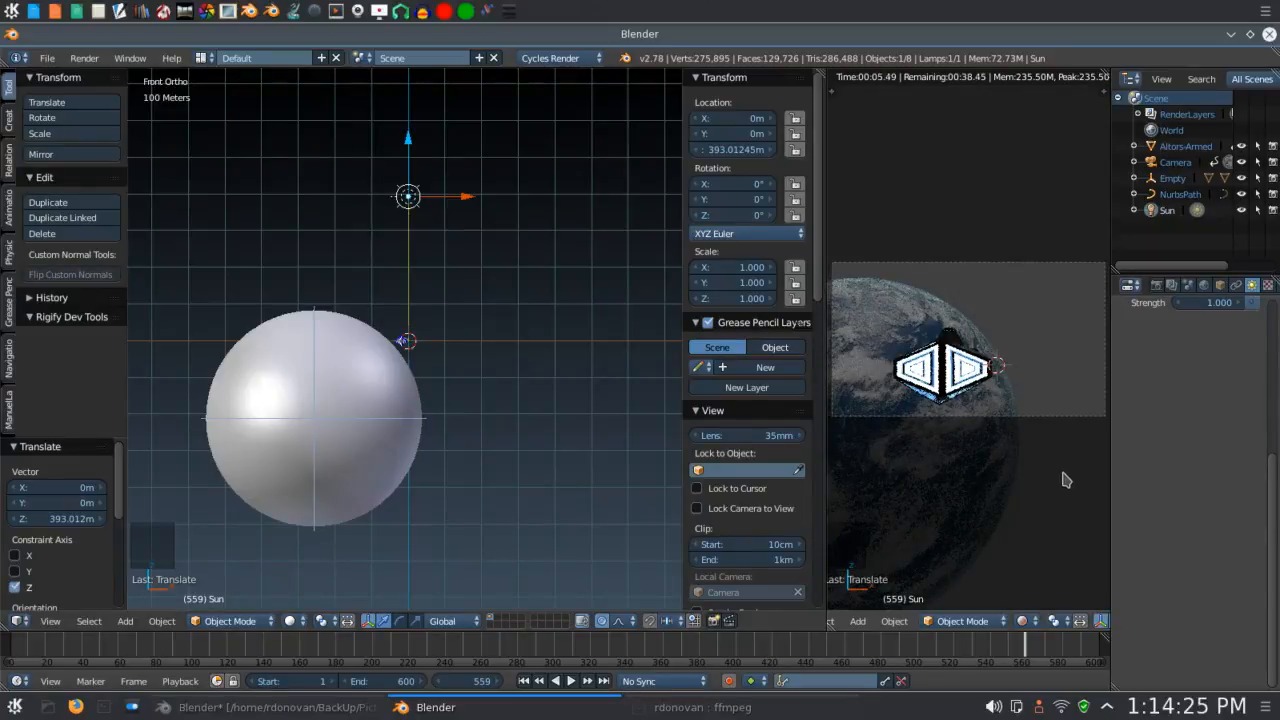
# Enable nodes for the World surface and use an Environment Texture as the background color.
pyautogui.click(1204, 286)
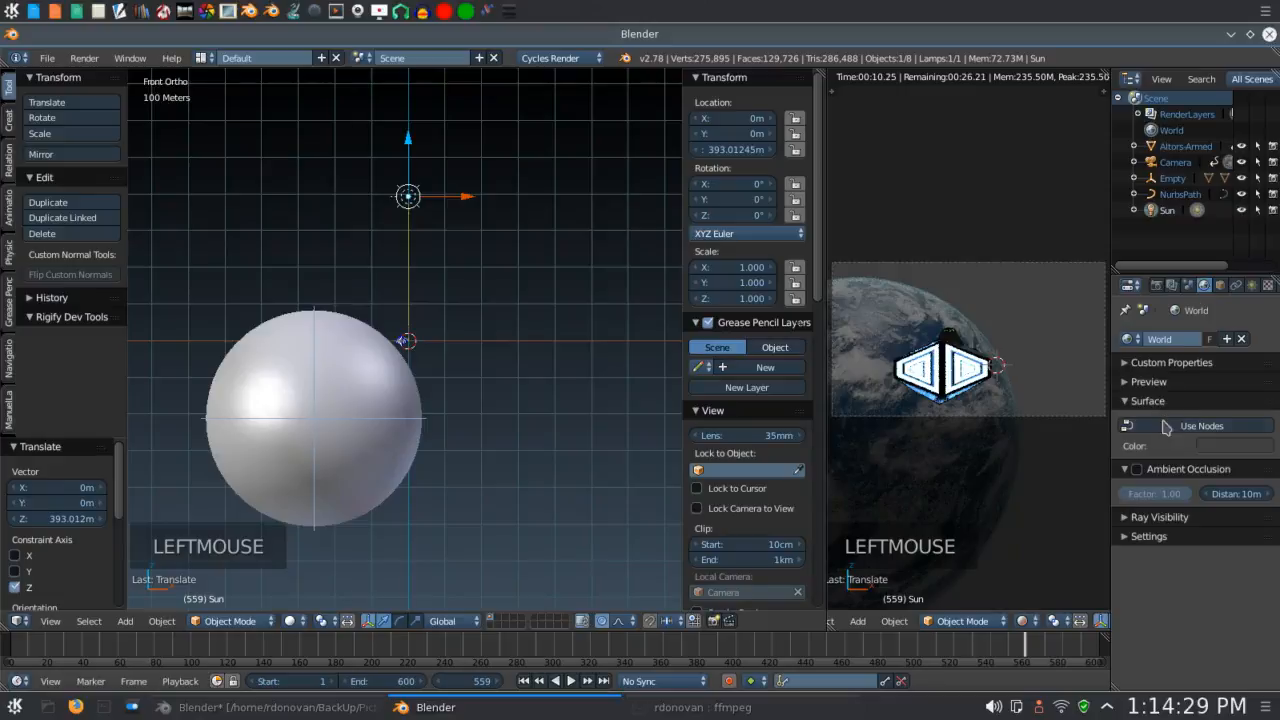
pyautogui.click(1200, 426)
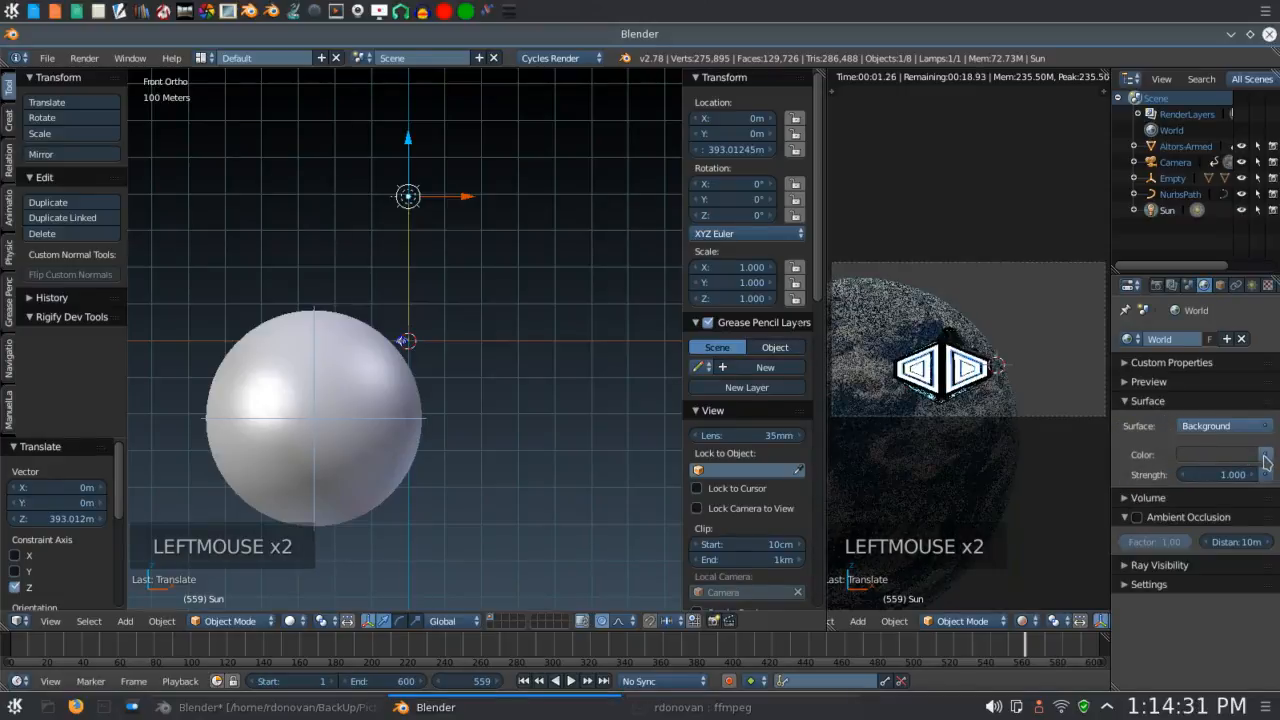
pyautogui.click(1263, 456)
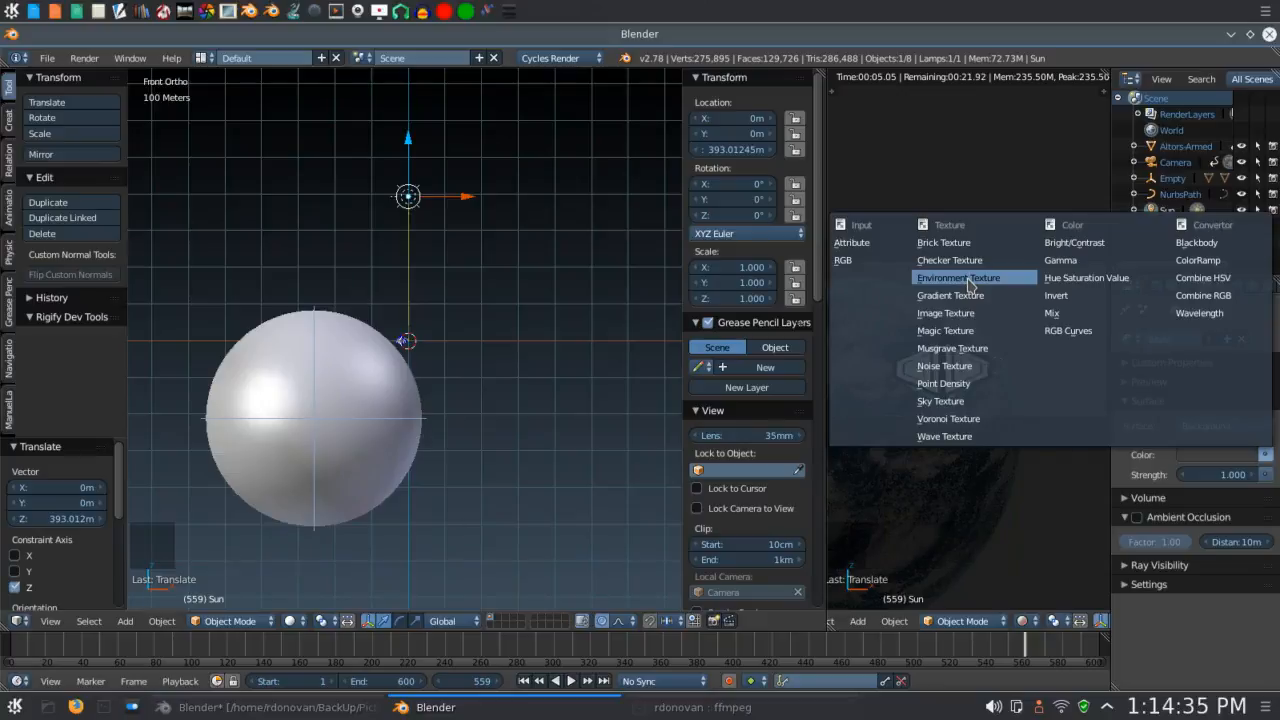
pyautogui.click(1265, 456)
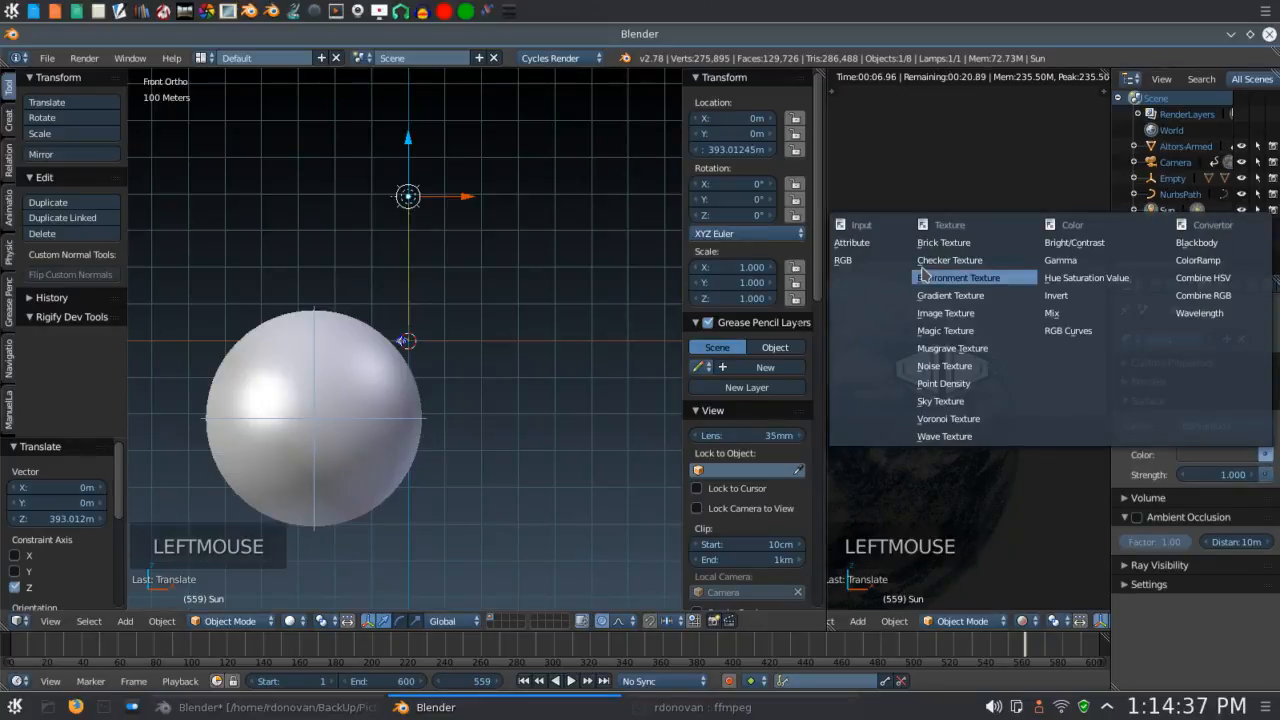
pyautogui.click(922, 278)
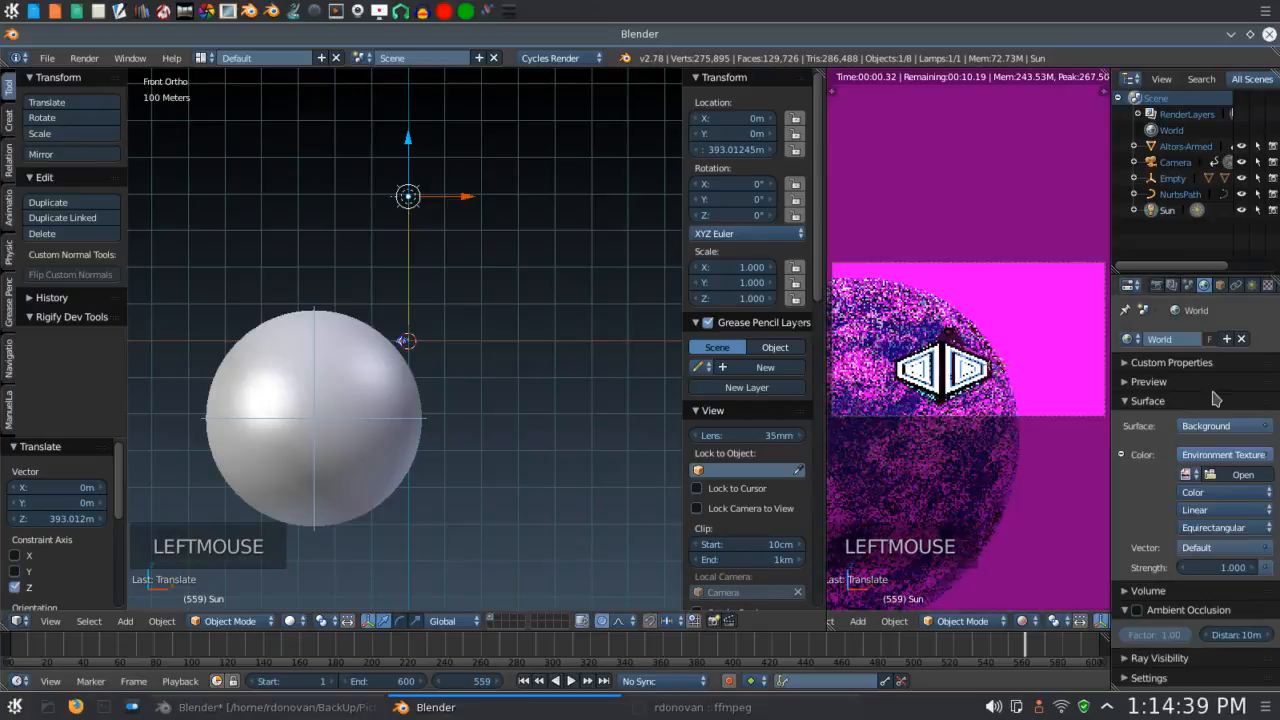
# Load Starfield-10k-1.jpg from the TexturesnBGs folder as the World's environment image.
pyautogui.click(1252, 476)
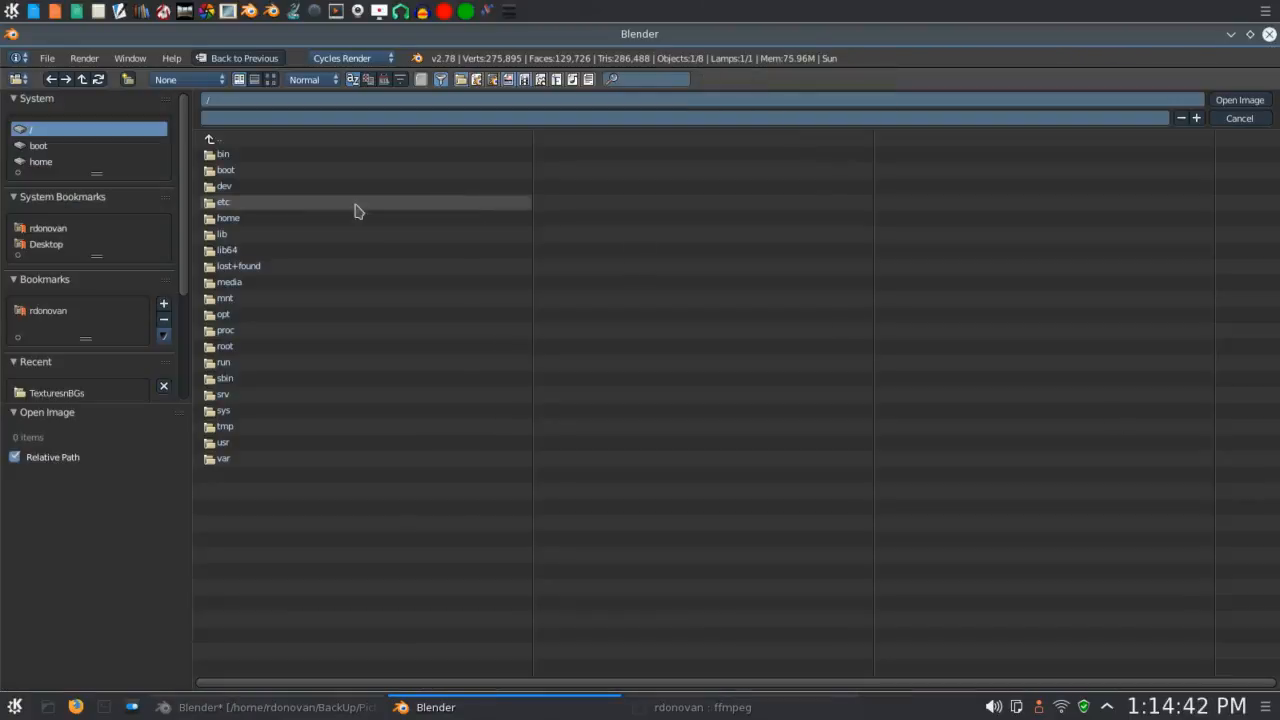
pyautogui.scroll(-2, 89, 320)
pyautogui.click(70, 330)
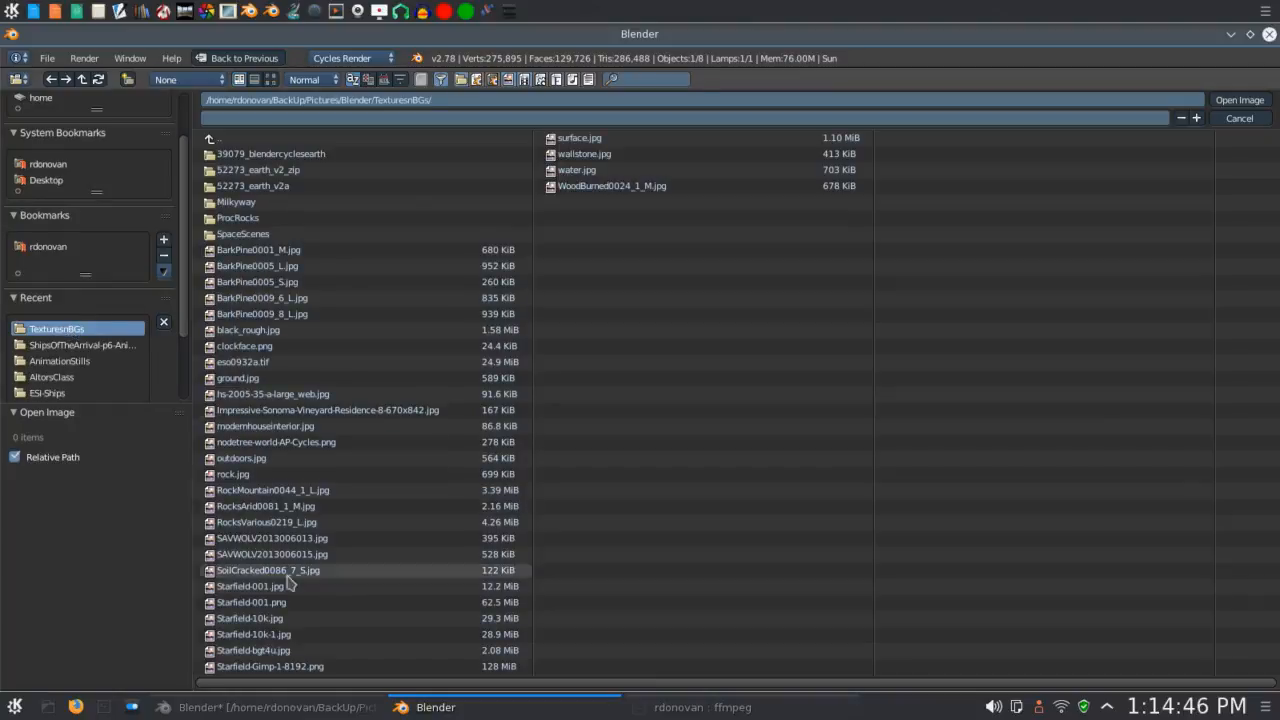
pyautogui.click(278, 636)
pyautogui.click(1239, 100)
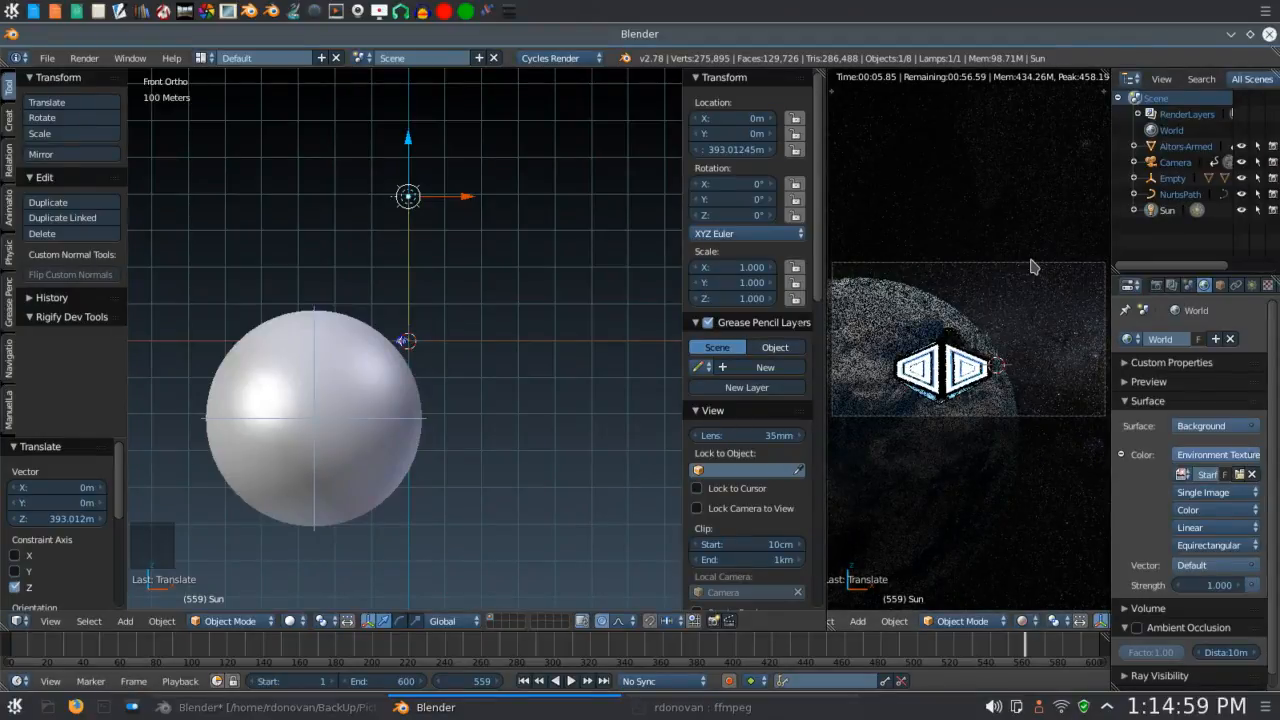
# Set the Sun lamp's emission strength to 3.5.
pyautogui.click(1252, 286)
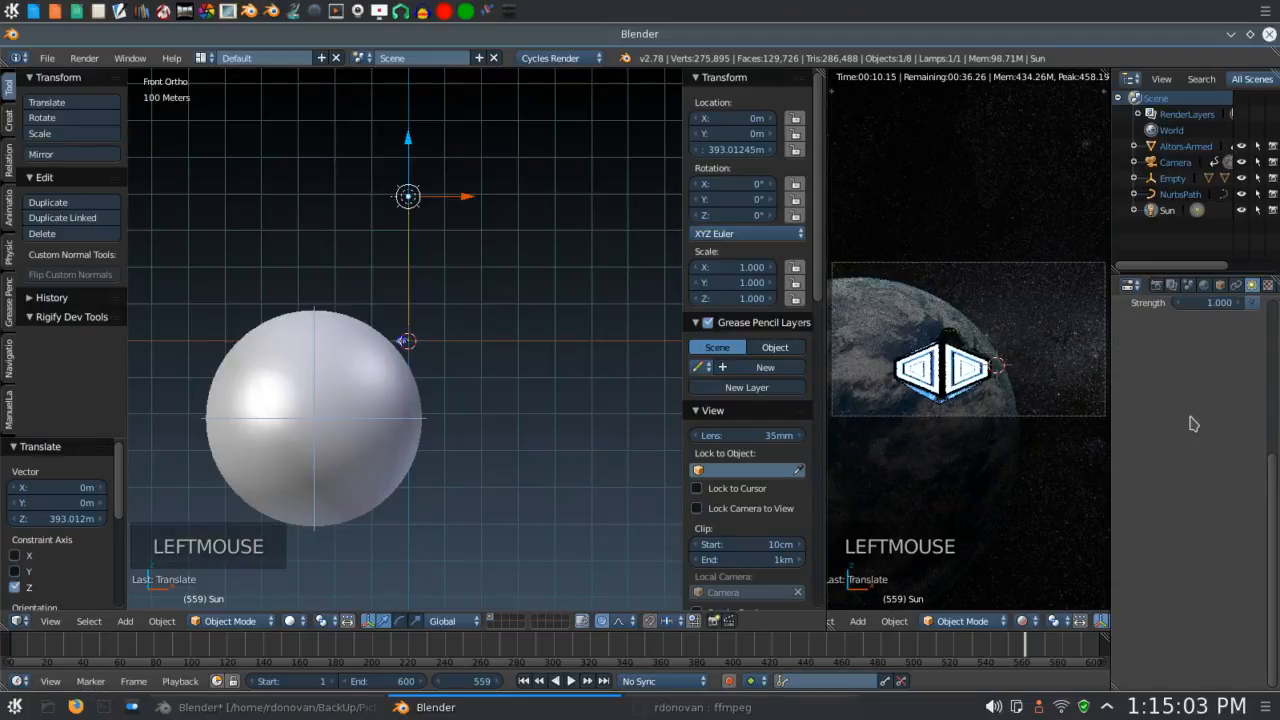
pyautogui.scroll(-1, 1190, 424)
pyautogui.scroll(11, 1195, 415)
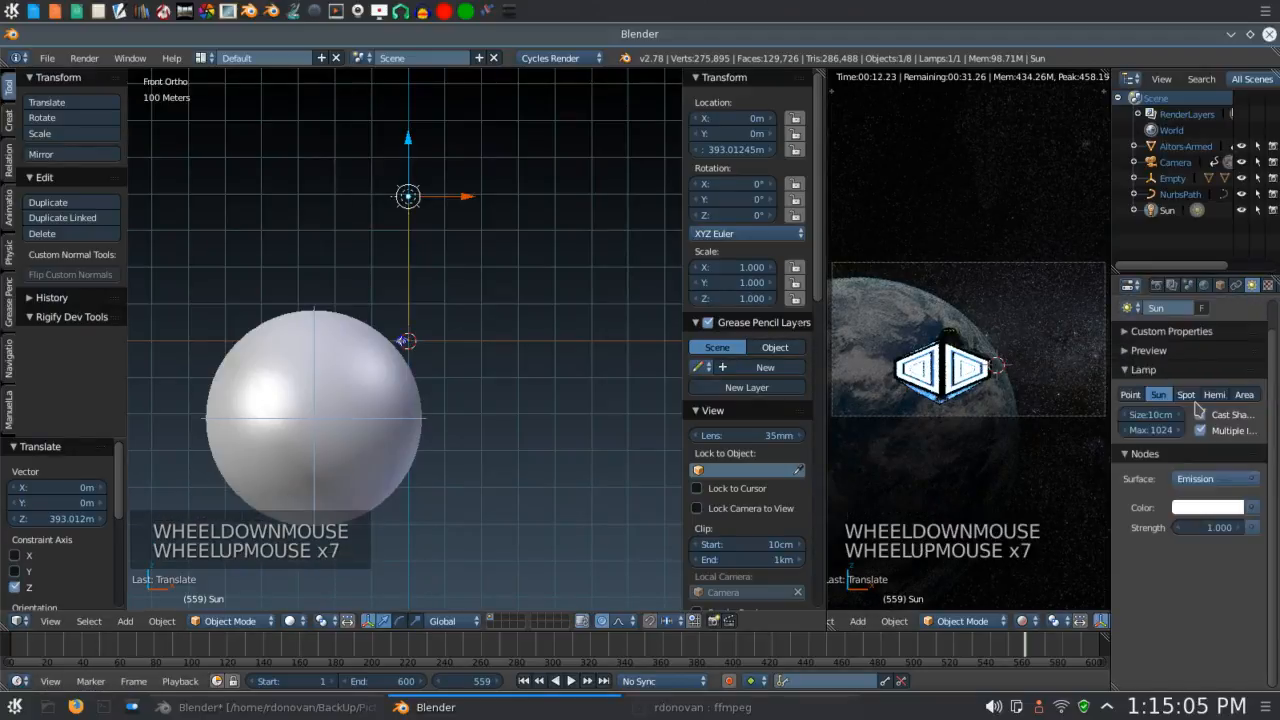
pyautogui.scroll(2, 1199, 480)
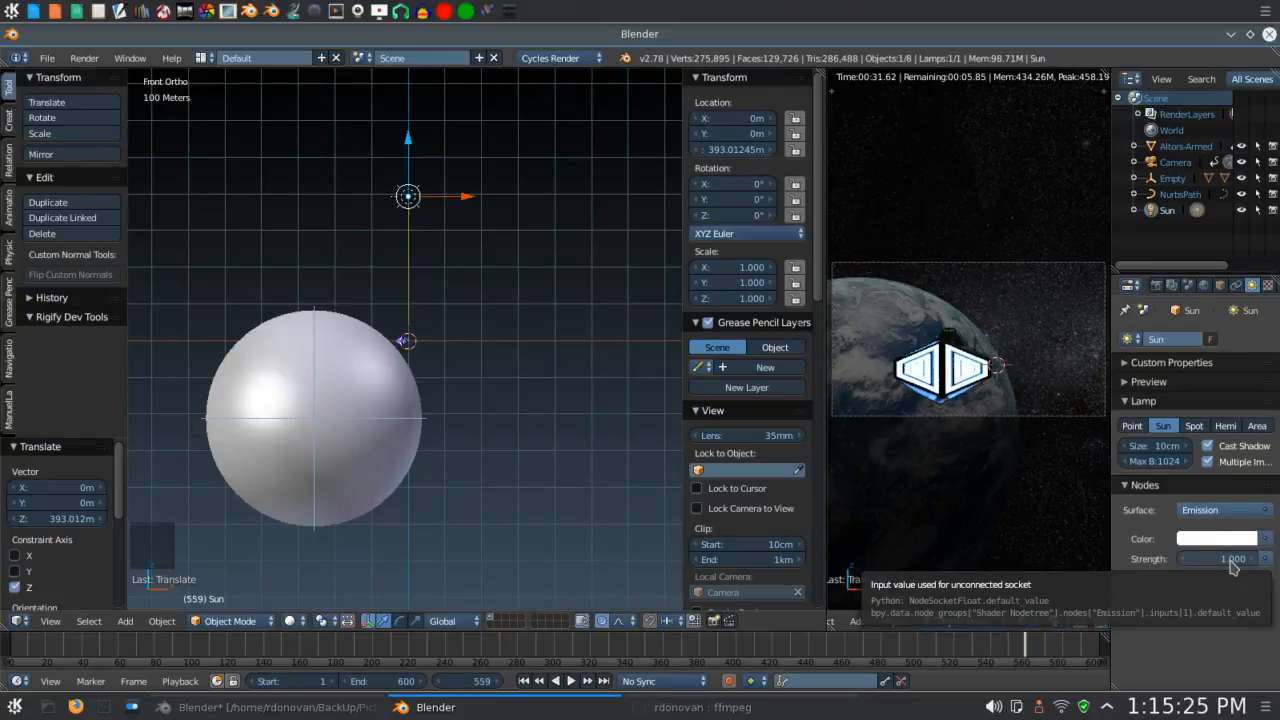
pyautogui.click(1229, 559)
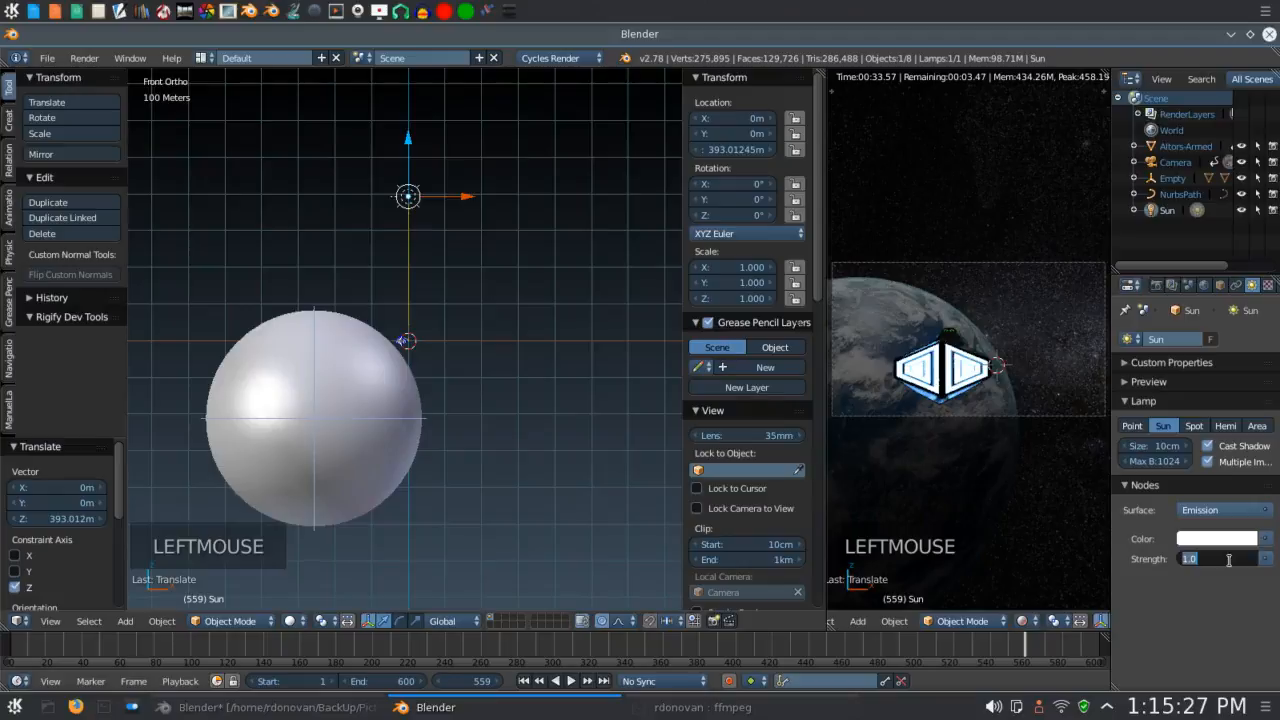
pyautogui.write('3.5')
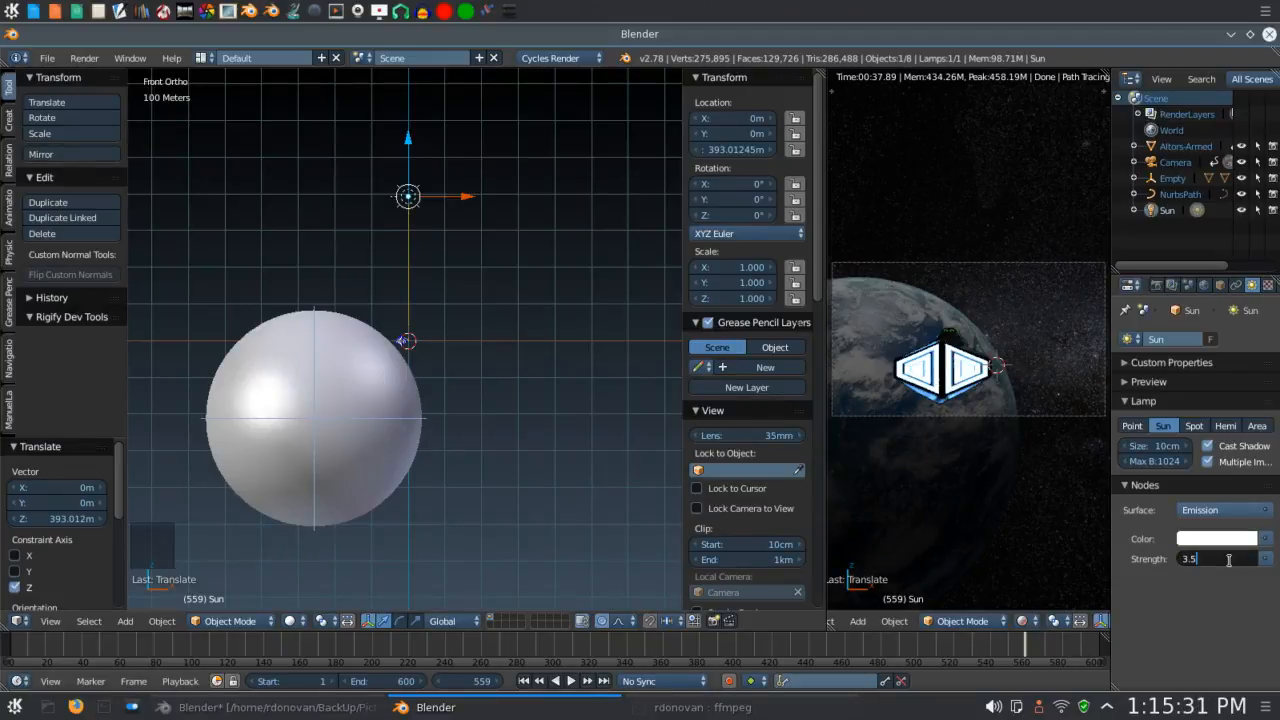
pyautogui.press('Return')
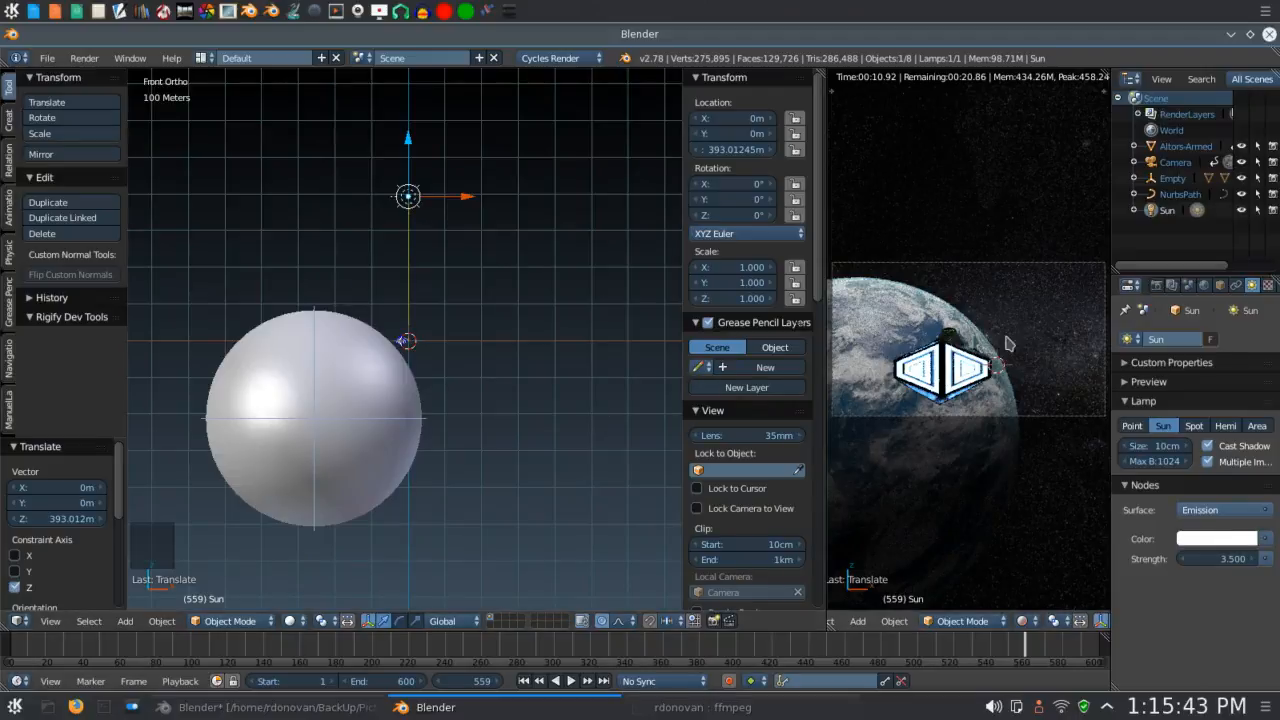
# Hide the Altors-Armed ship and the planet's atmosphere and Clouds objects, leaving the planet surface shown.
pyautogui.click(1241, 150)
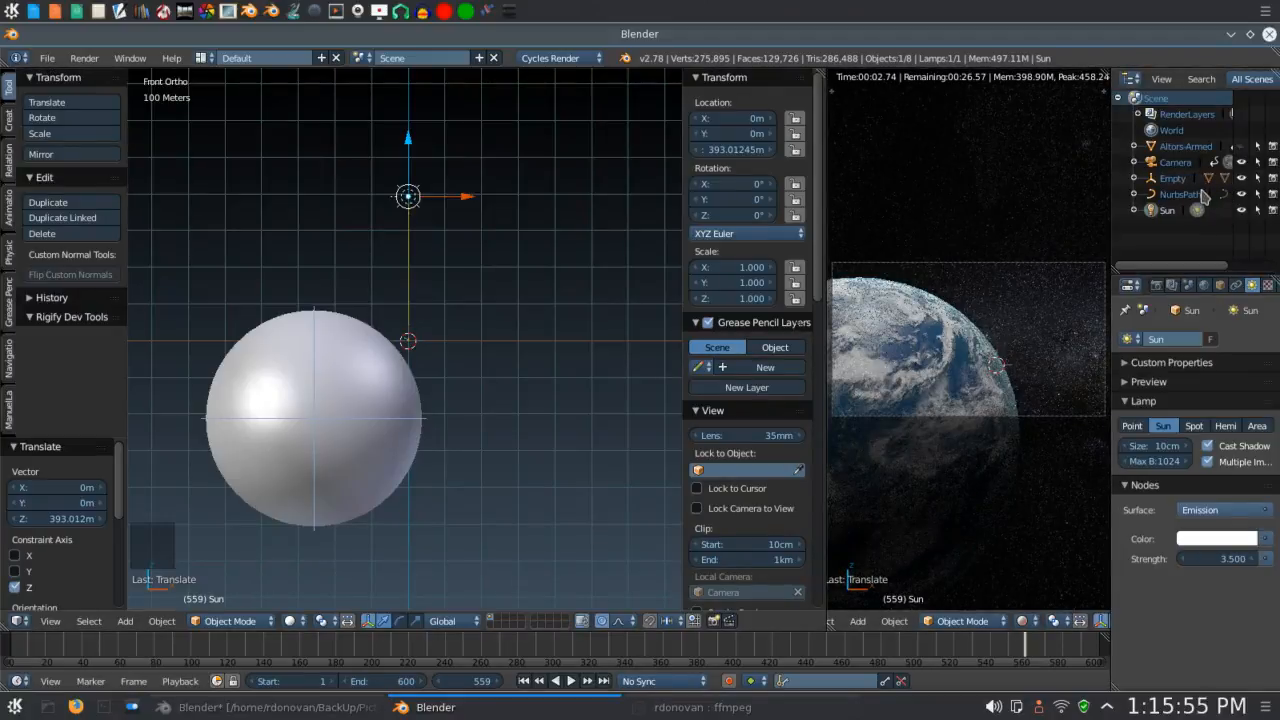
pyautogui.click(1134, 178)
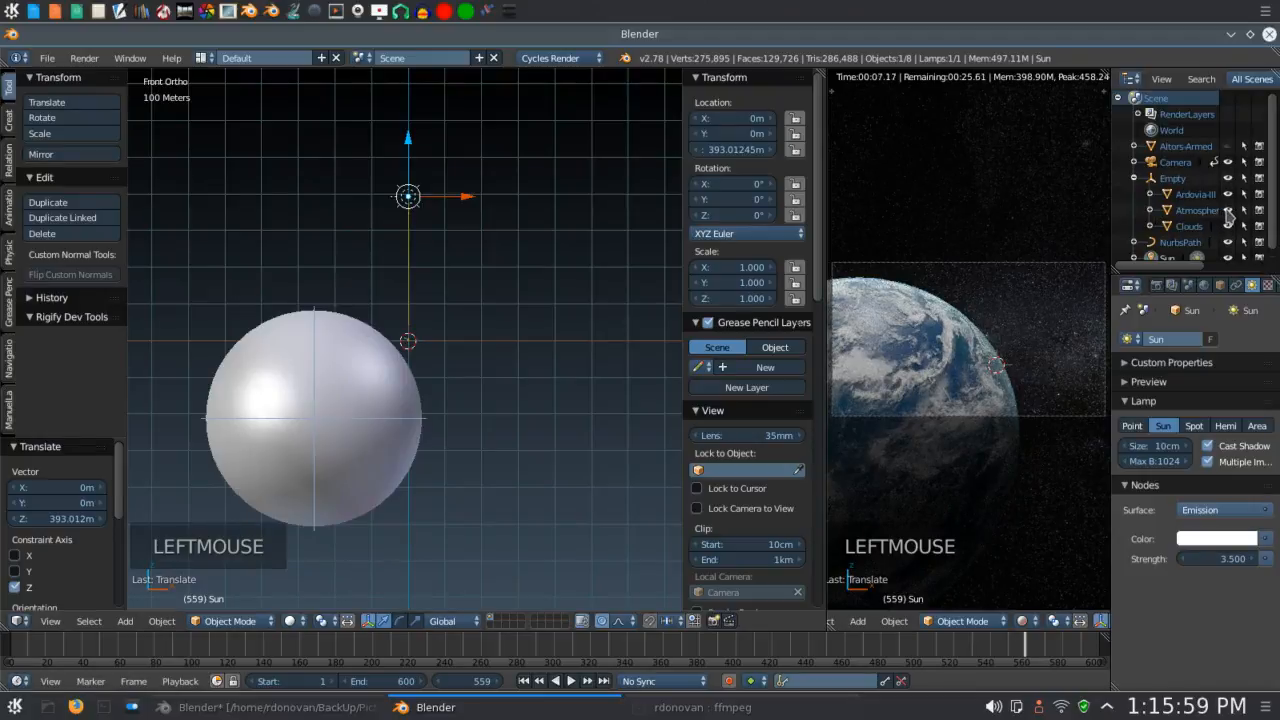
pyautogui.click(1228, 210)
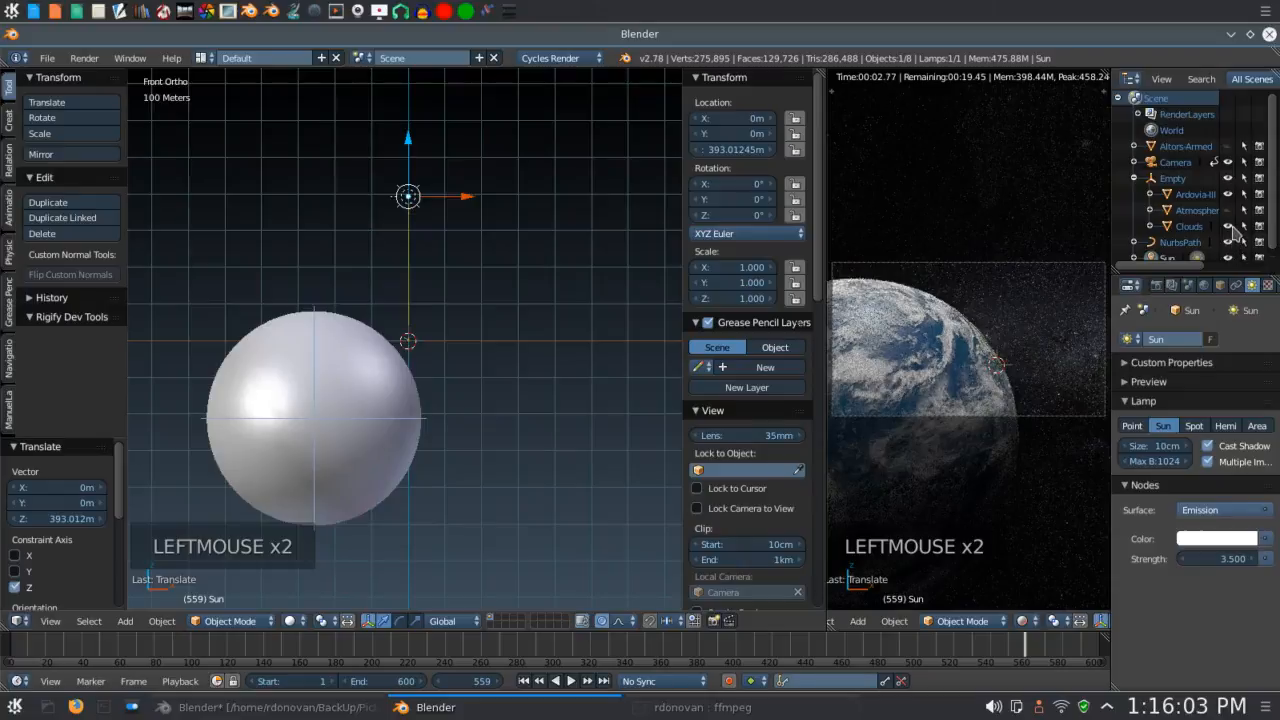
pyautogui.click(1229, 227)
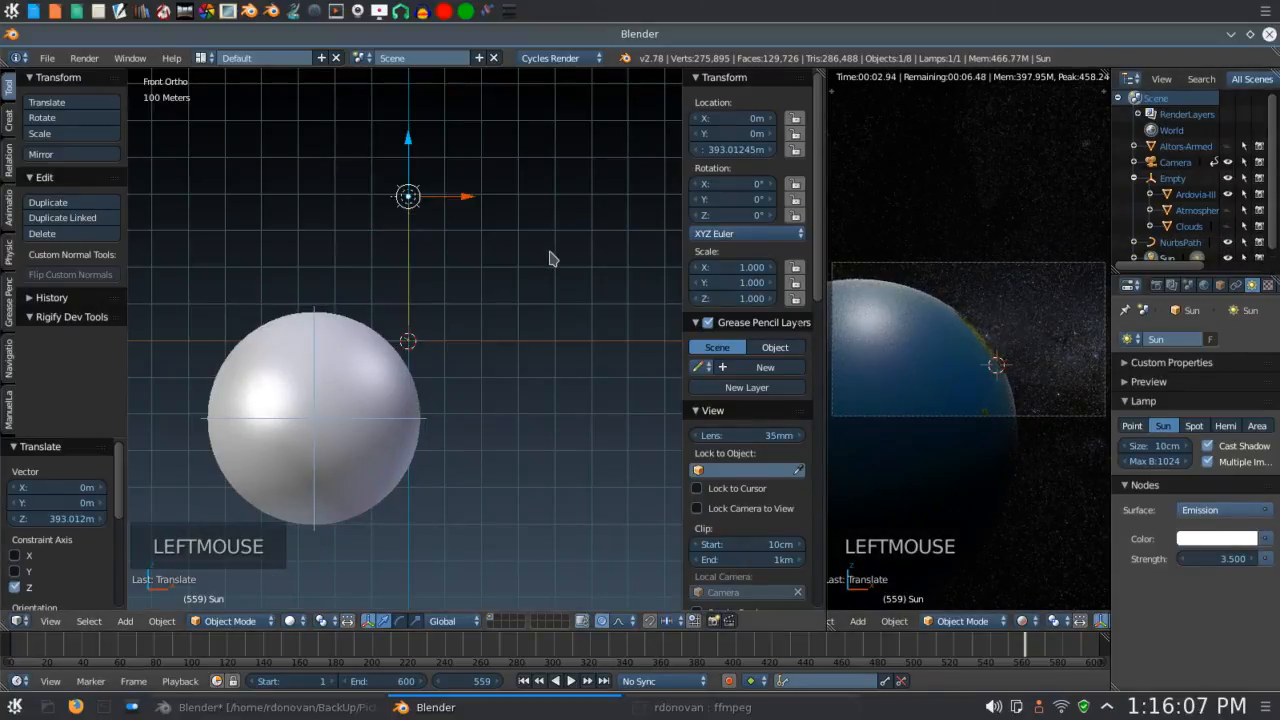
# Rotate the planet's parent Empty about -193.9° around Z in top view.
pyautogui.press('t')
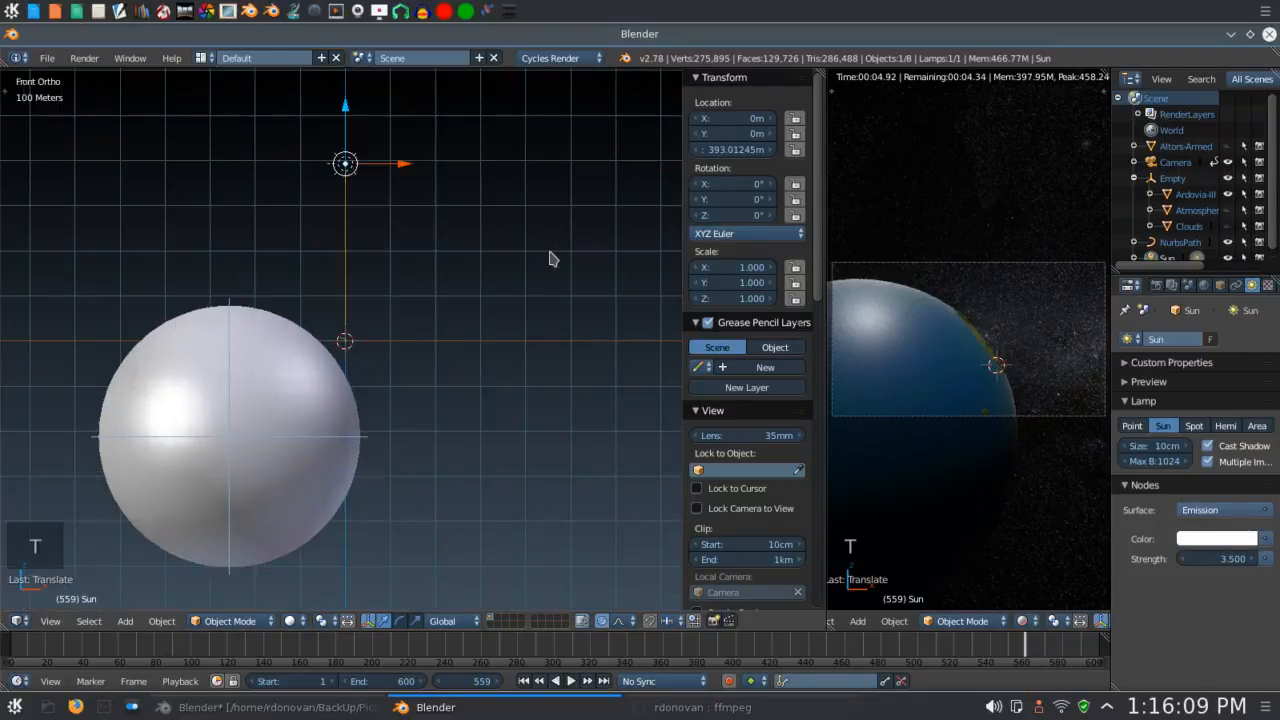
pyautogui.press('KP_7')
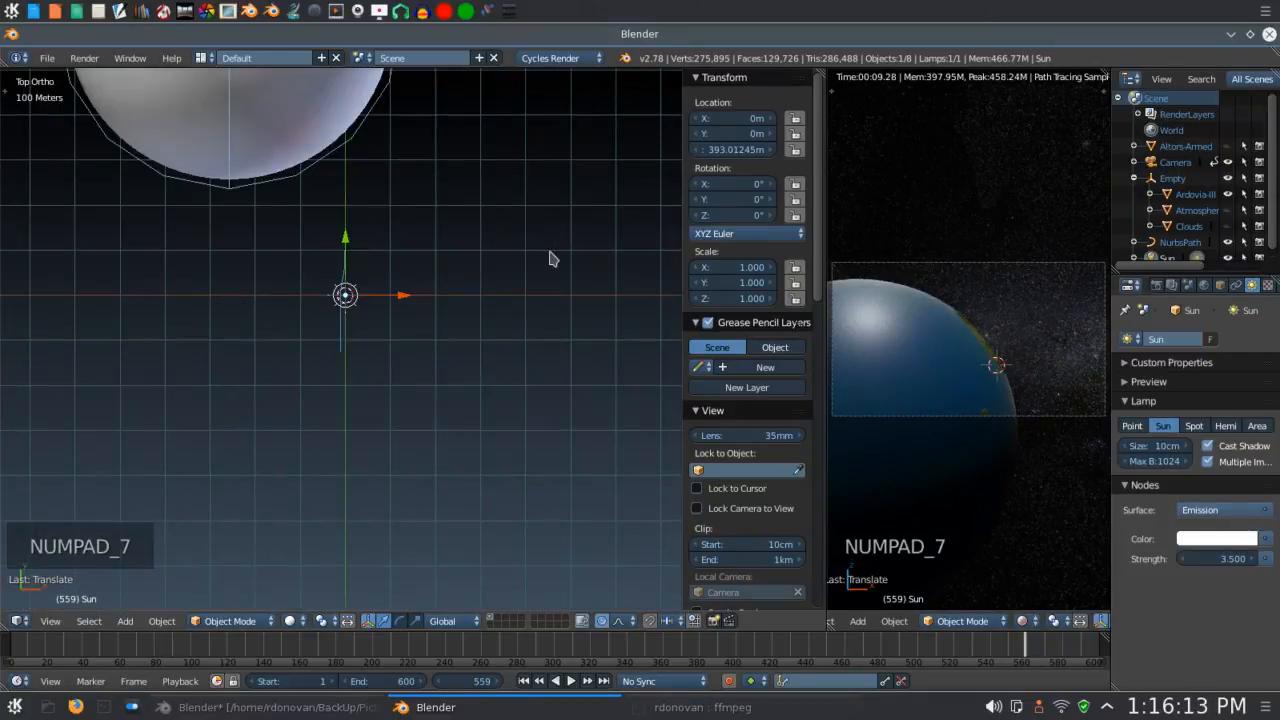
pyautogui.press('t')
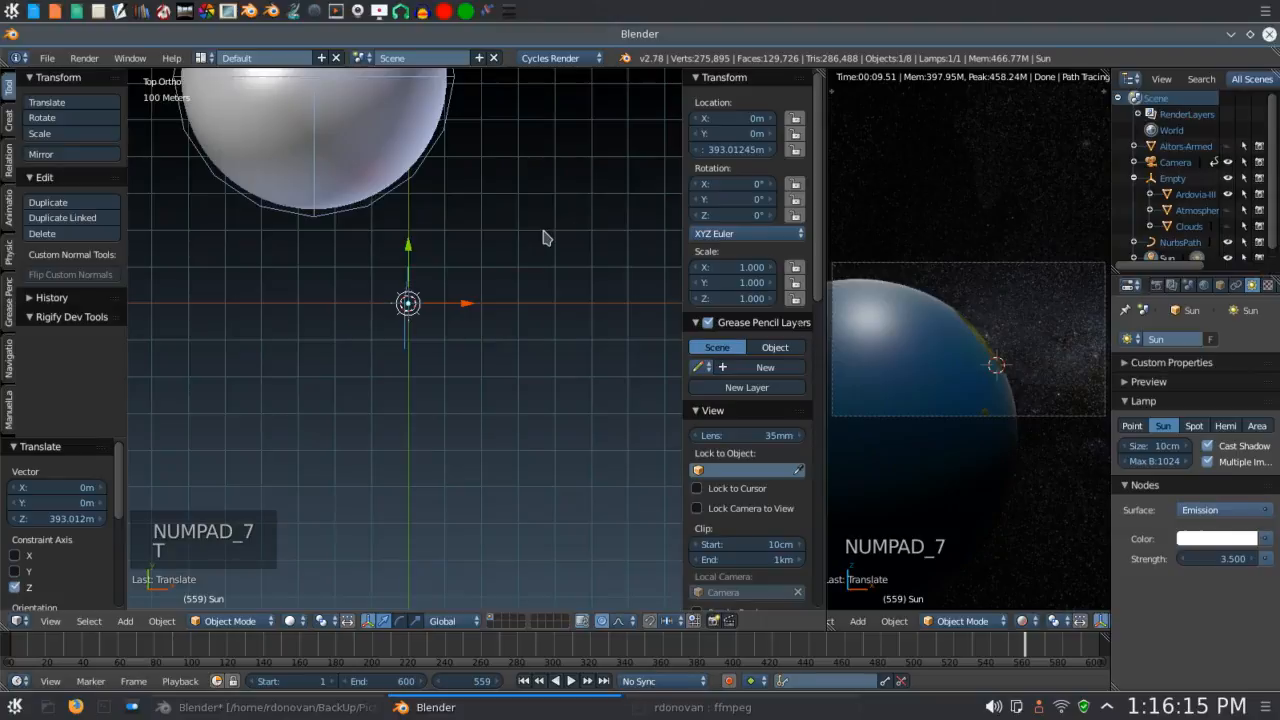
pyautogui.click(1172, 178)
pyautogui.keyDown('shift'); pyautogui.moveTo(572, 287); pyautogui.dragTo(560, 253, button='middle'); pyautogui.keyUp('shift')
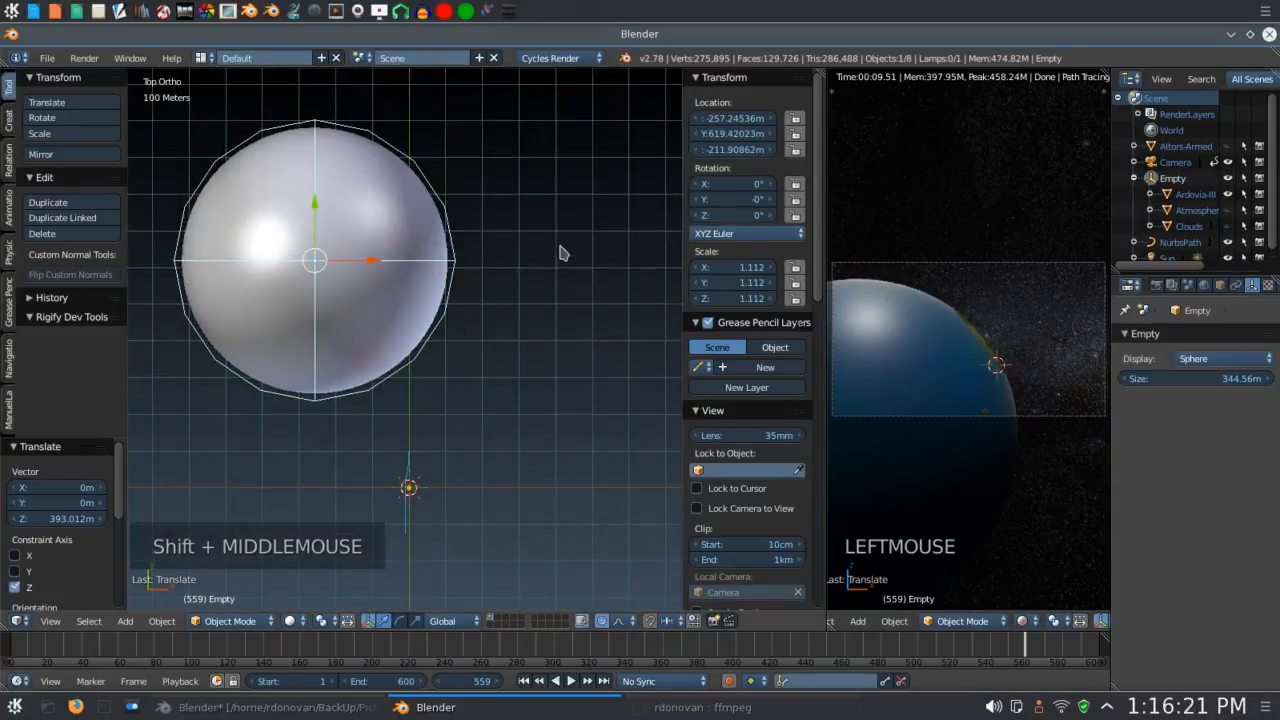
pyautogui.press('r')
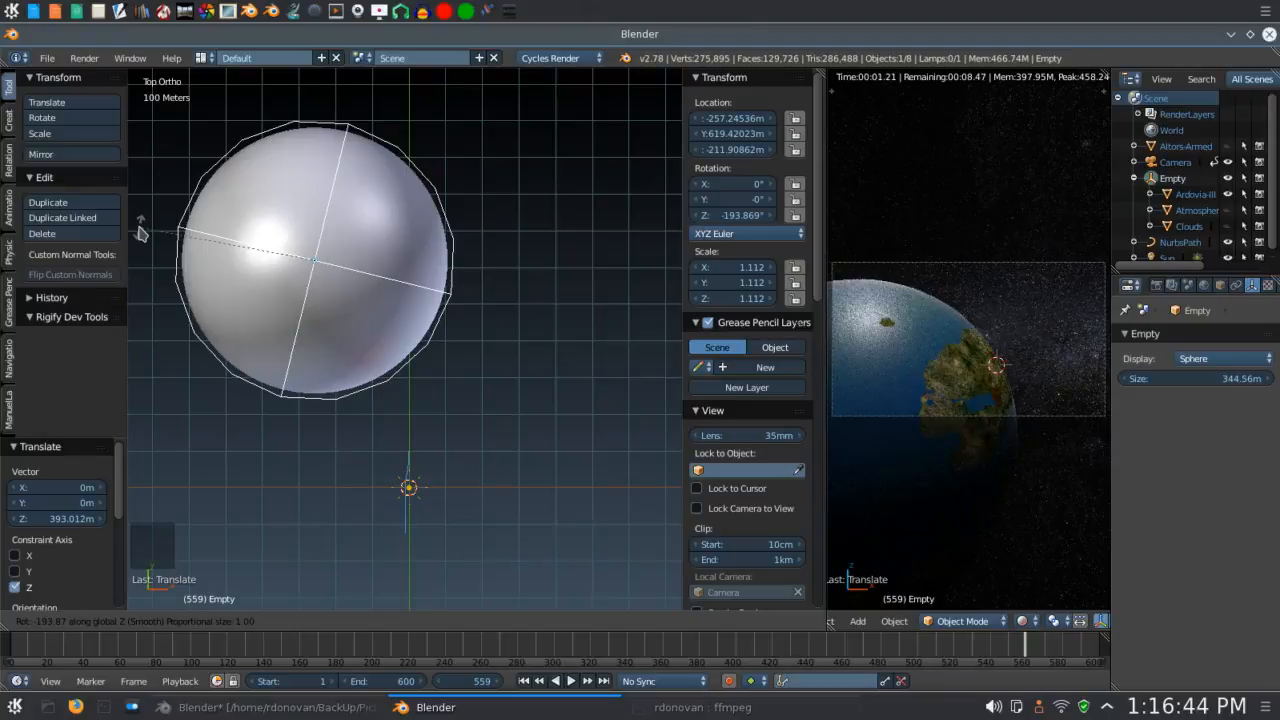
pyautogui.click(140, 233)
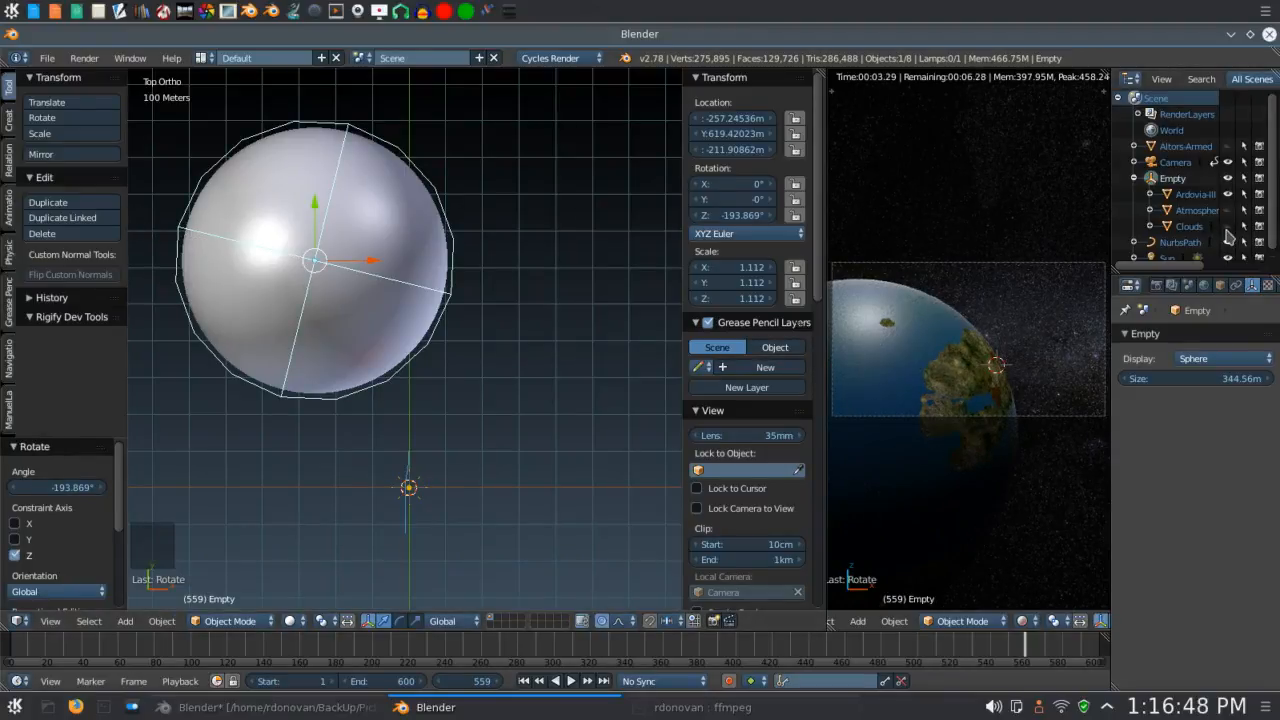
# Unhide the Clouds object and rotate it about -16.4° around Z.
pyautogui.click(1228, 230)
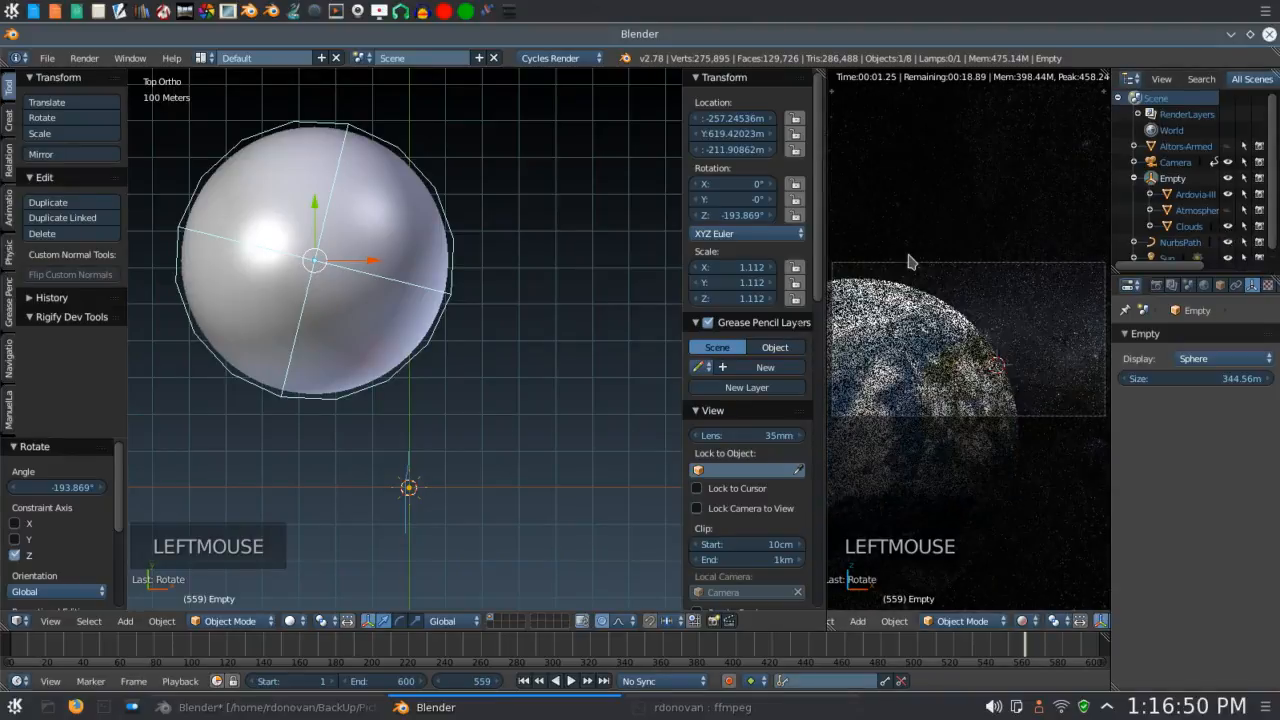
pyautogui.click(1189, 227)
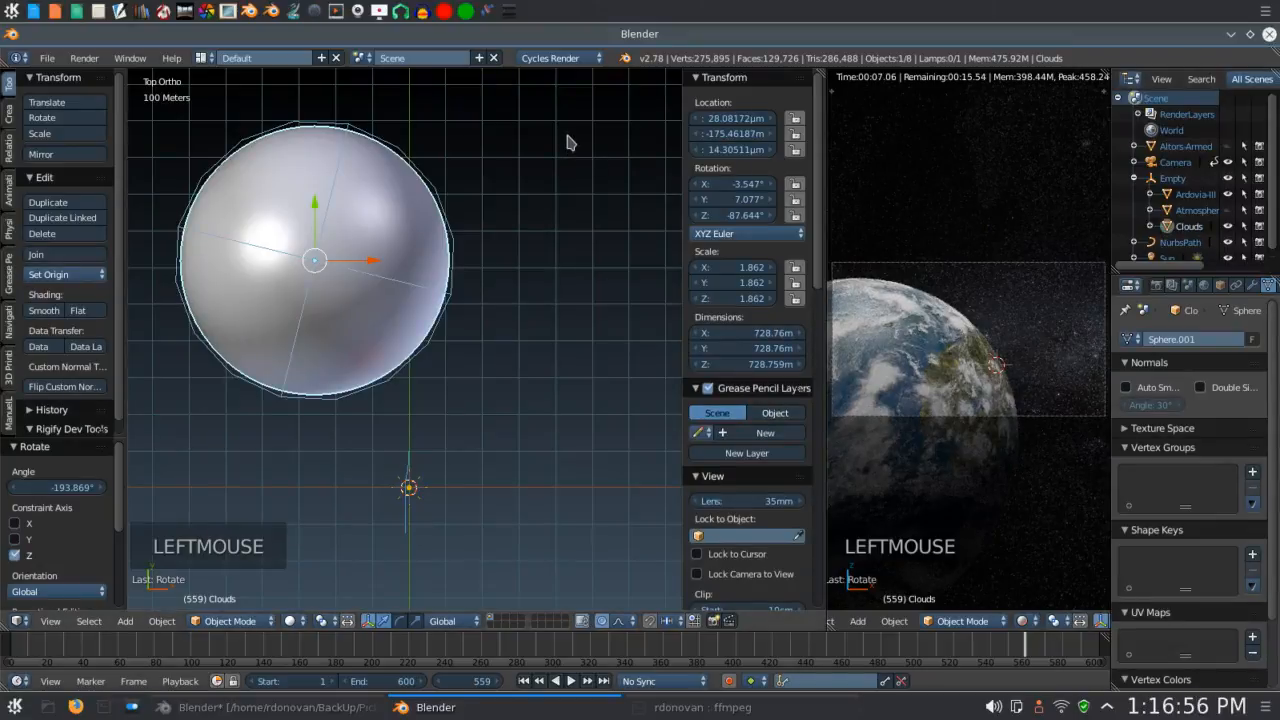
pyautogui.press('r')
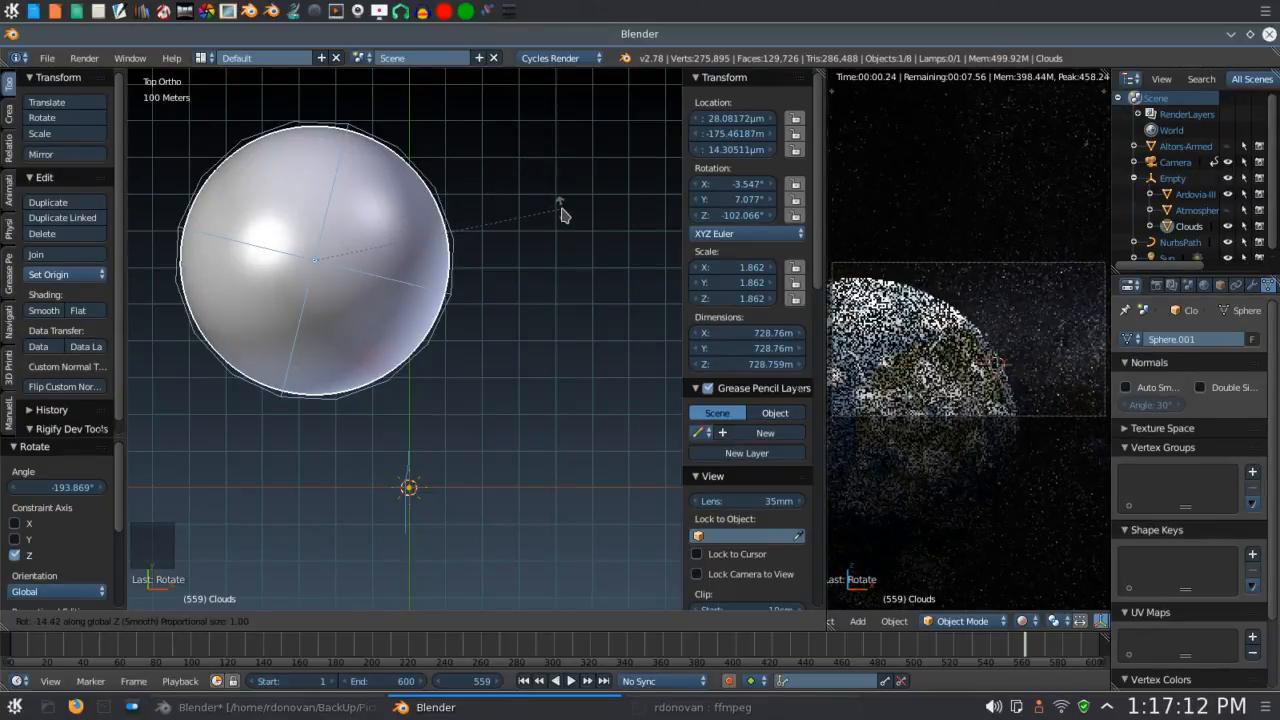
pyautogui.click(558, 223)
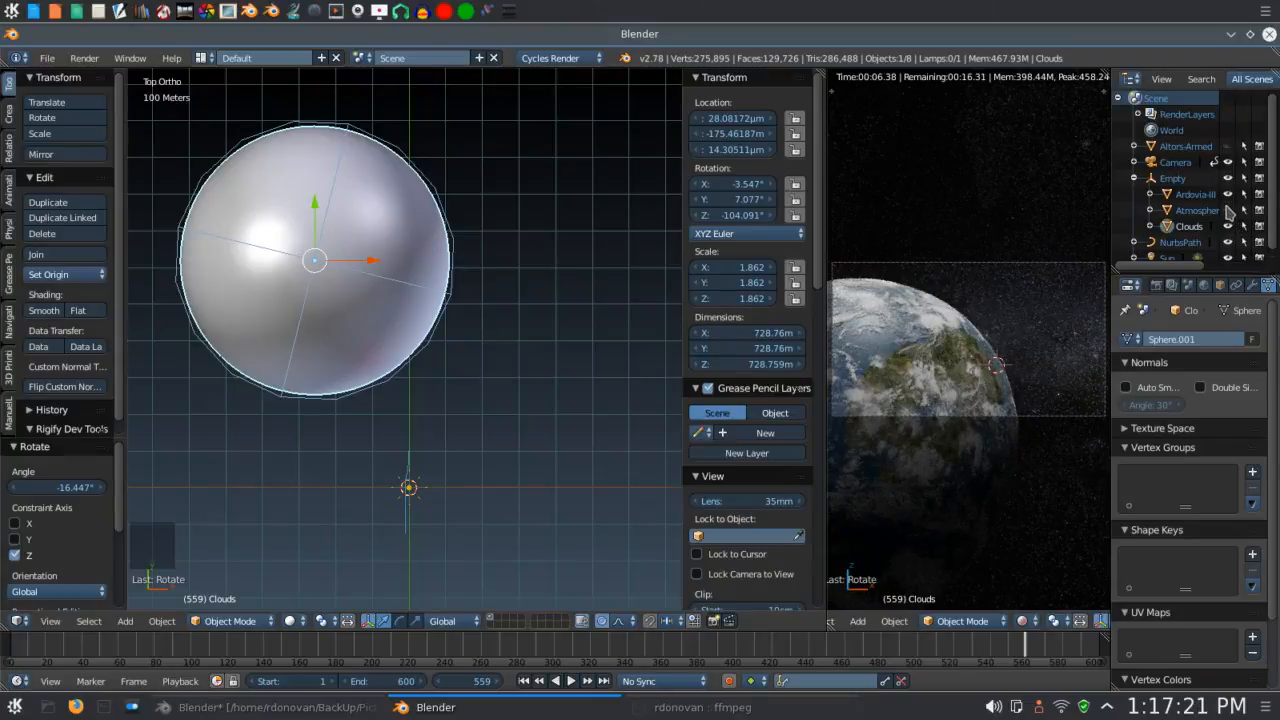
# Unhide the planet's atmosphere and the Altors-Armed ship.
pyautogui.click(1228, 210)
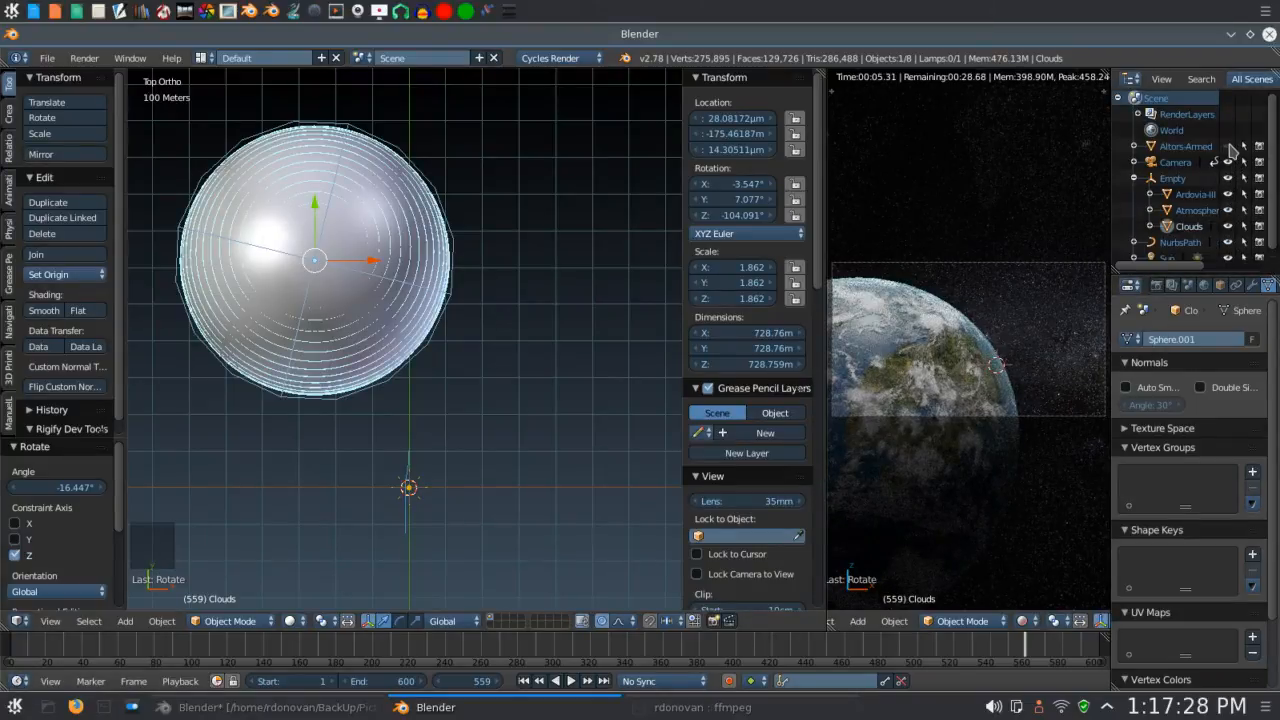
pyautogui.click(1229, 147)
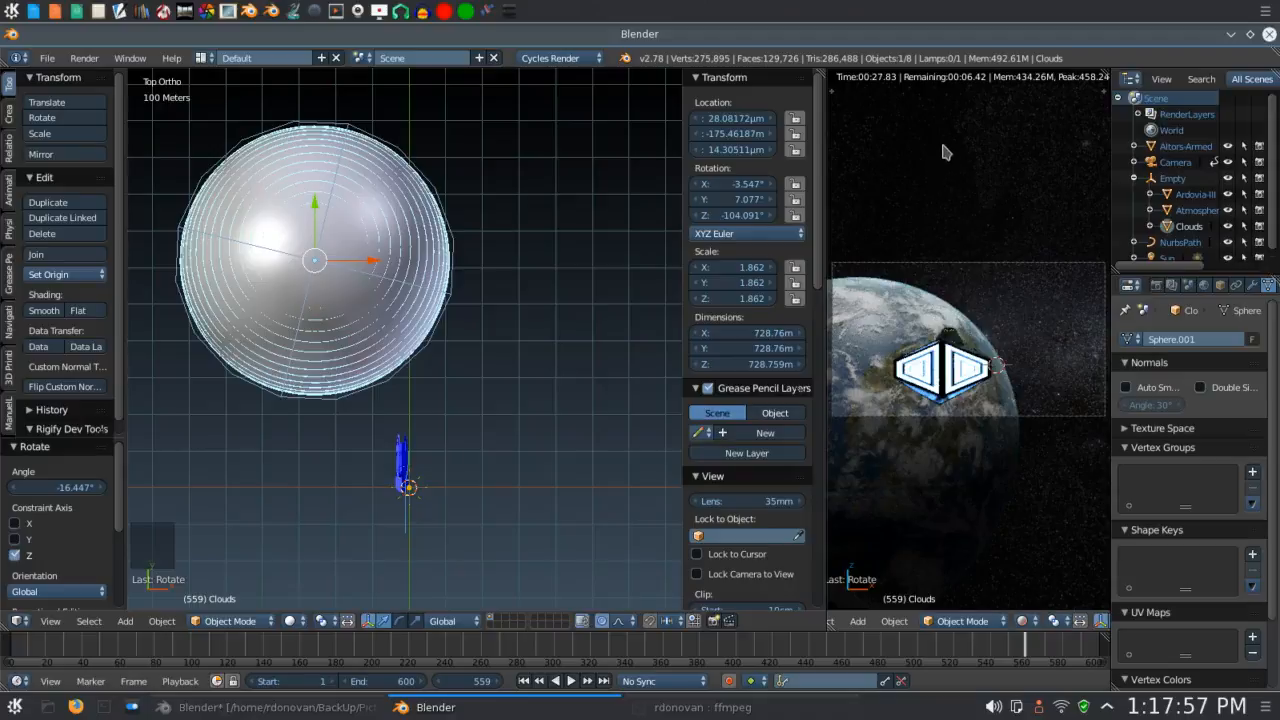
# Switch to the Ships-Of-The-Arrival-p6-pbrtests.blend window and examine its compositing nodes in the Node Editor, from Render Layers through the ID Masks.
pyautogui.click(203, 710)
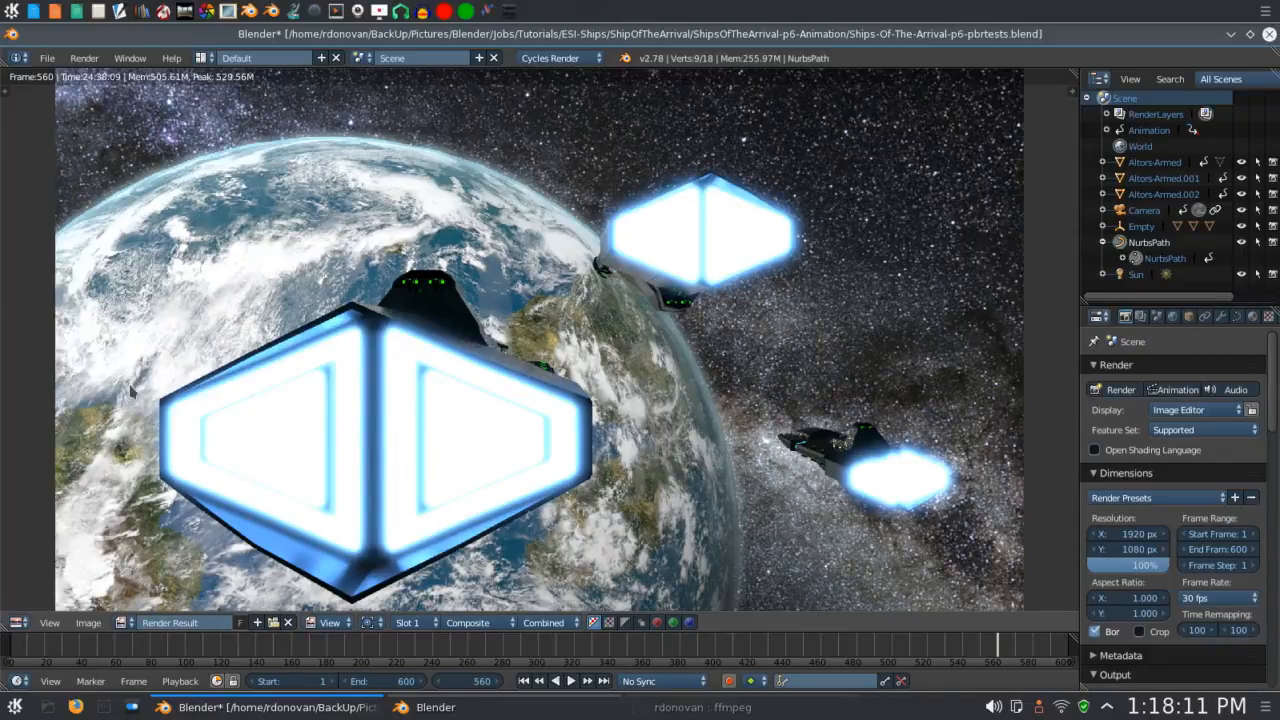
pyautogui.click(18, 624)
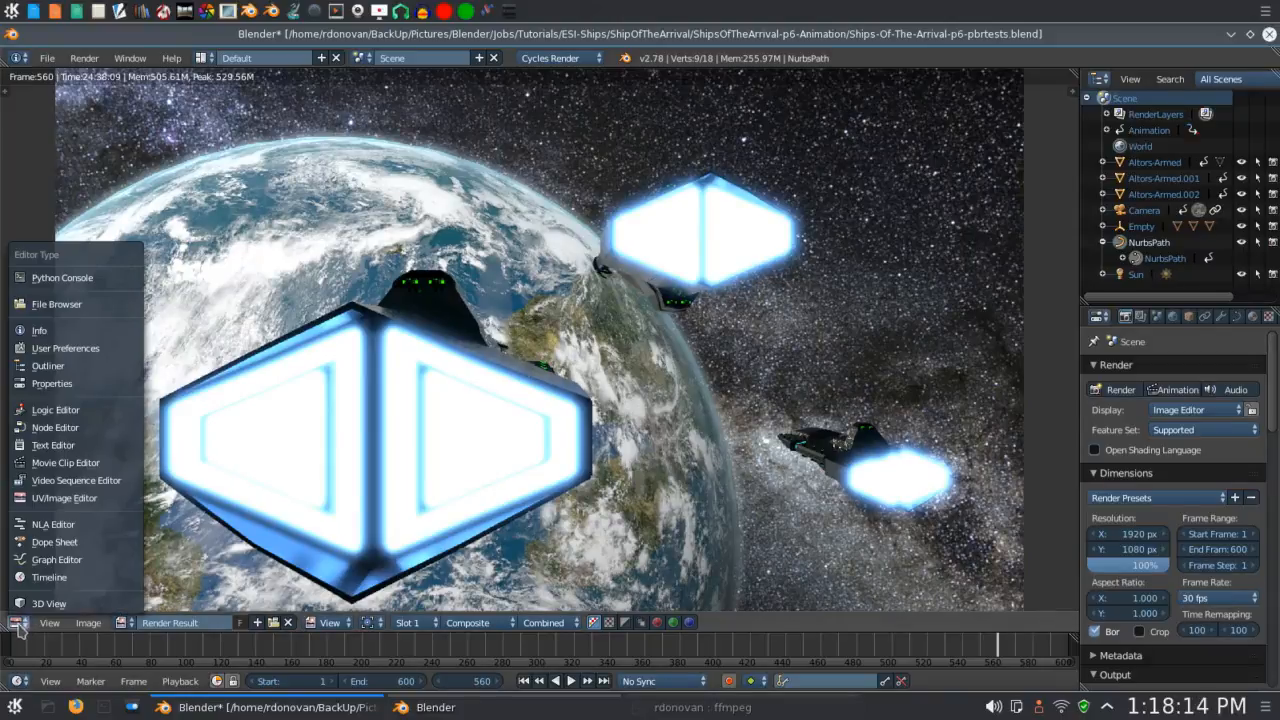
pyautogui.click(22, 429)
pyautogui.click(202, 622)
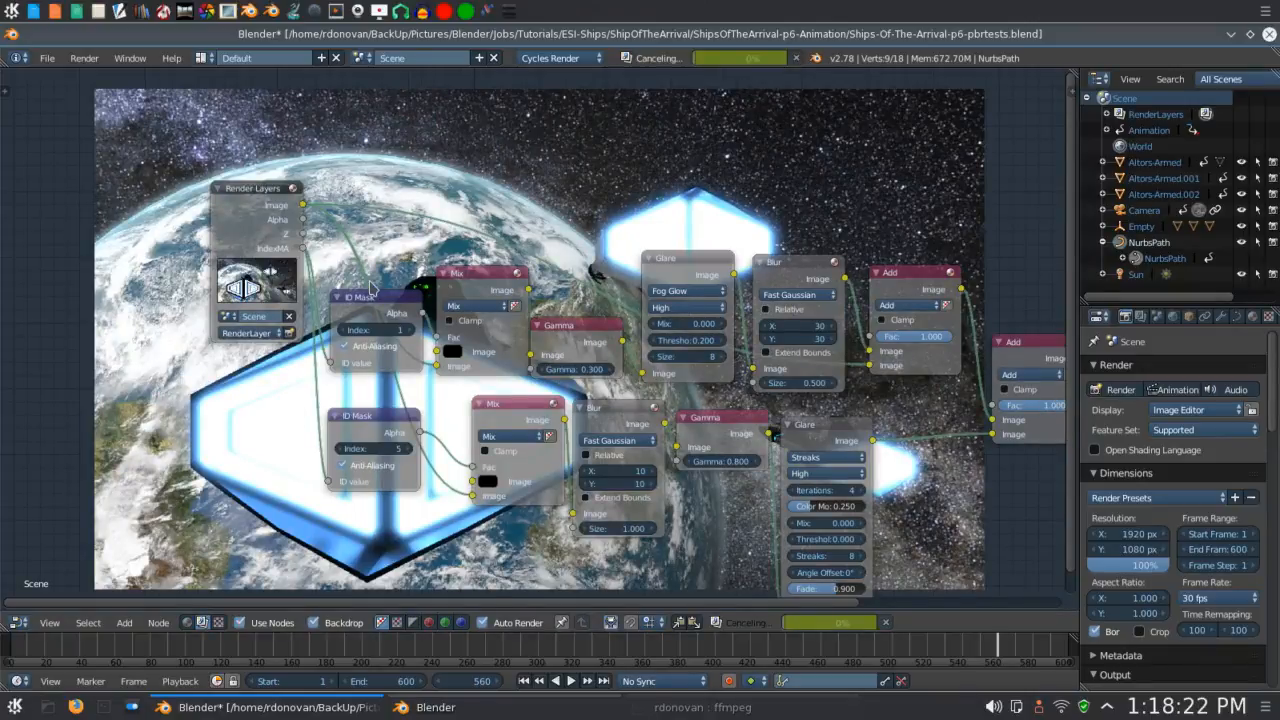
pyautogui.moveTo(432, 182); pyautogui.dragTo(229, 122, button='middle')
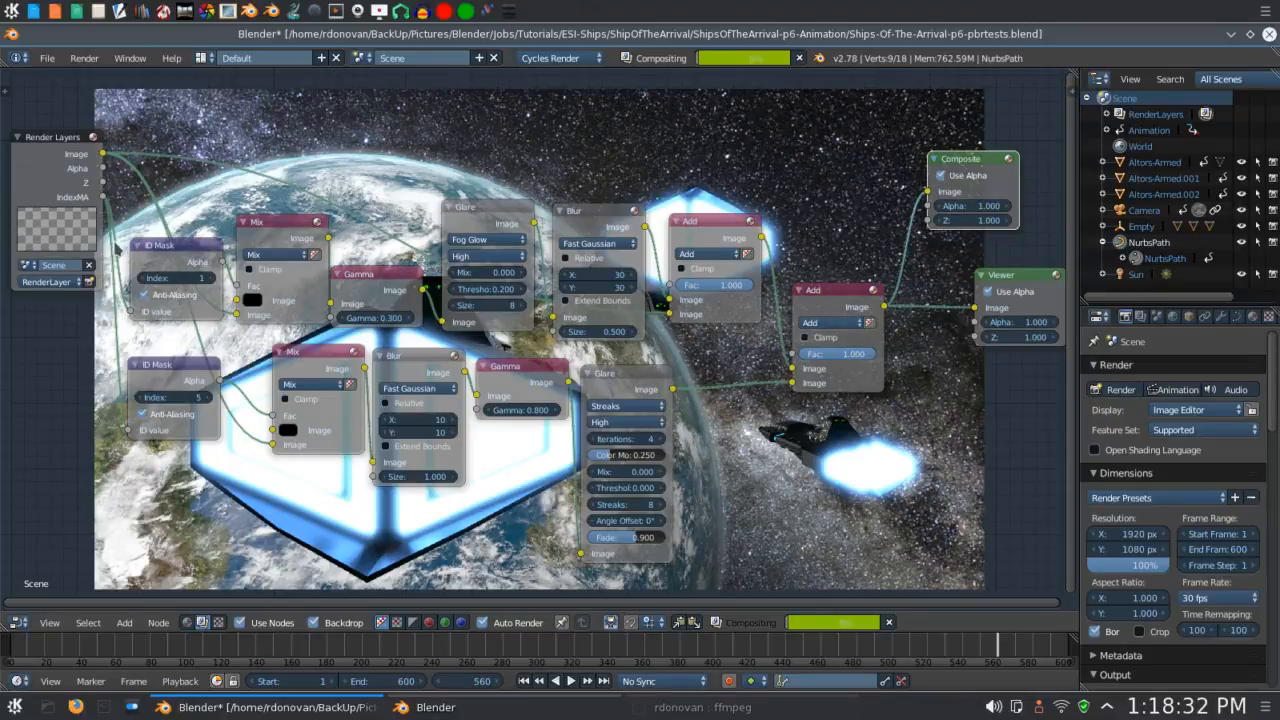
pyautogui.click(177, 265)
pyautogui.click(42, 182)
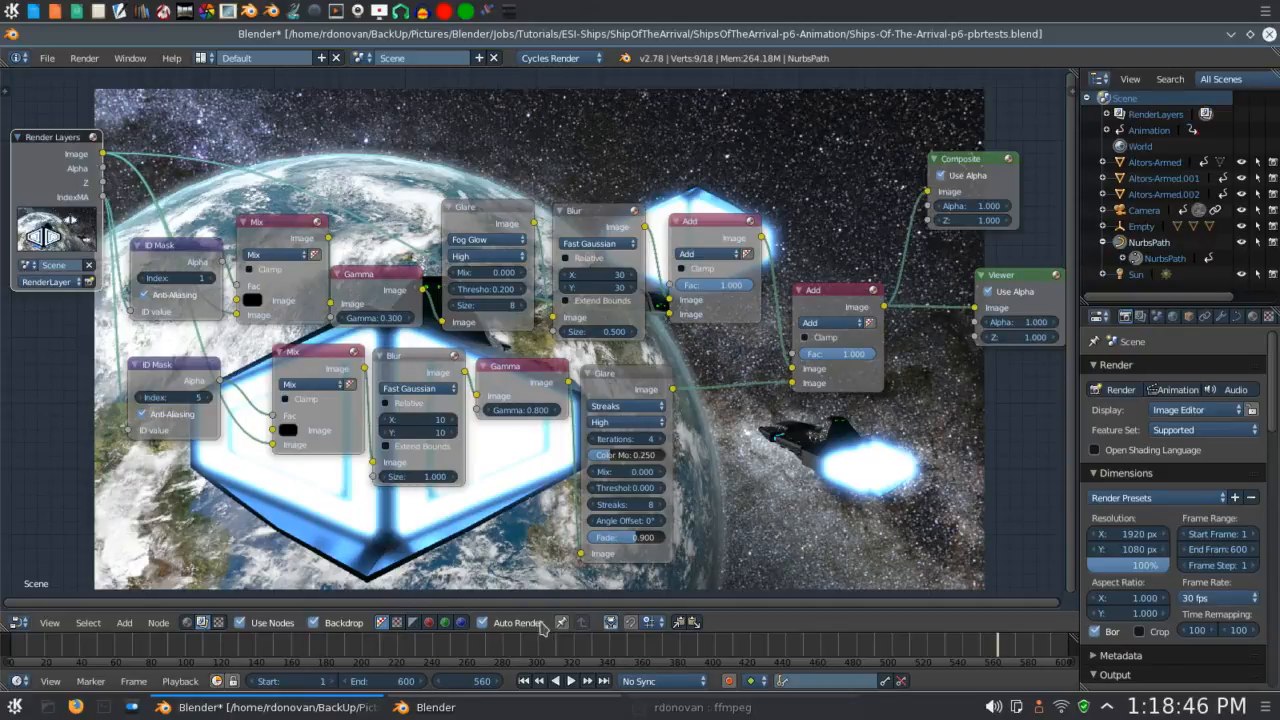
# Turn the Node Editor's backdrop off and back on to compare the view with and without the rendered image.
pyautogui.click(314, 622)
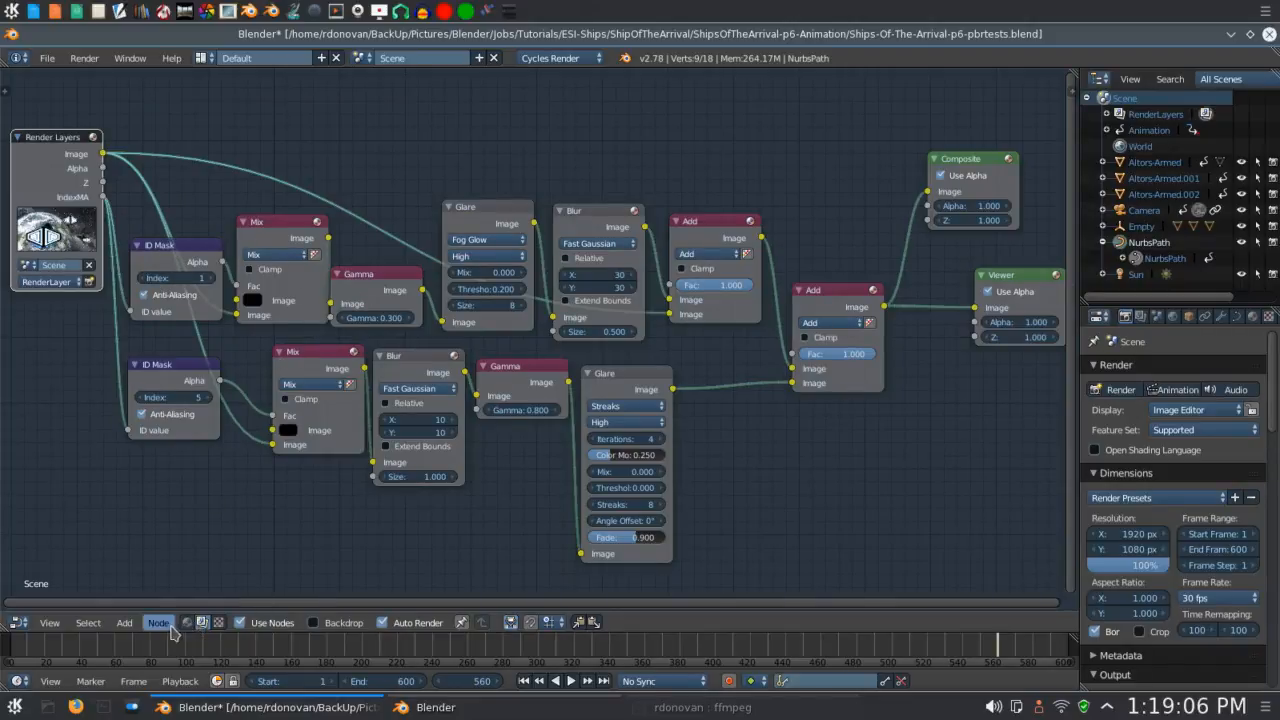
pyautogui.click(314, 623)
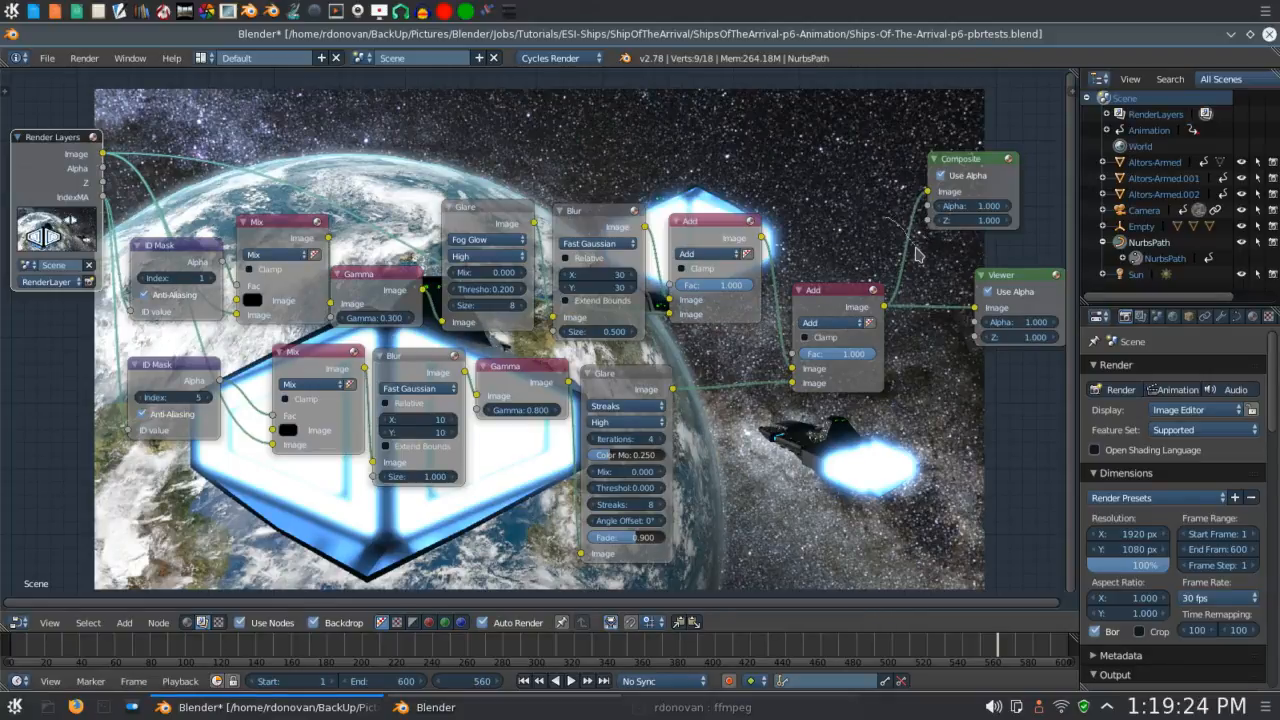
# Cut and restore the final Add node's link to the Composite node, and cut its link to the Viewer node.
pyautogui.keyDown('ctrl'); pyautogui.moveTo(916, 254); pyautogui.dragTo(916, 254, button='right'); pyautogui.keyUp('ctrl')
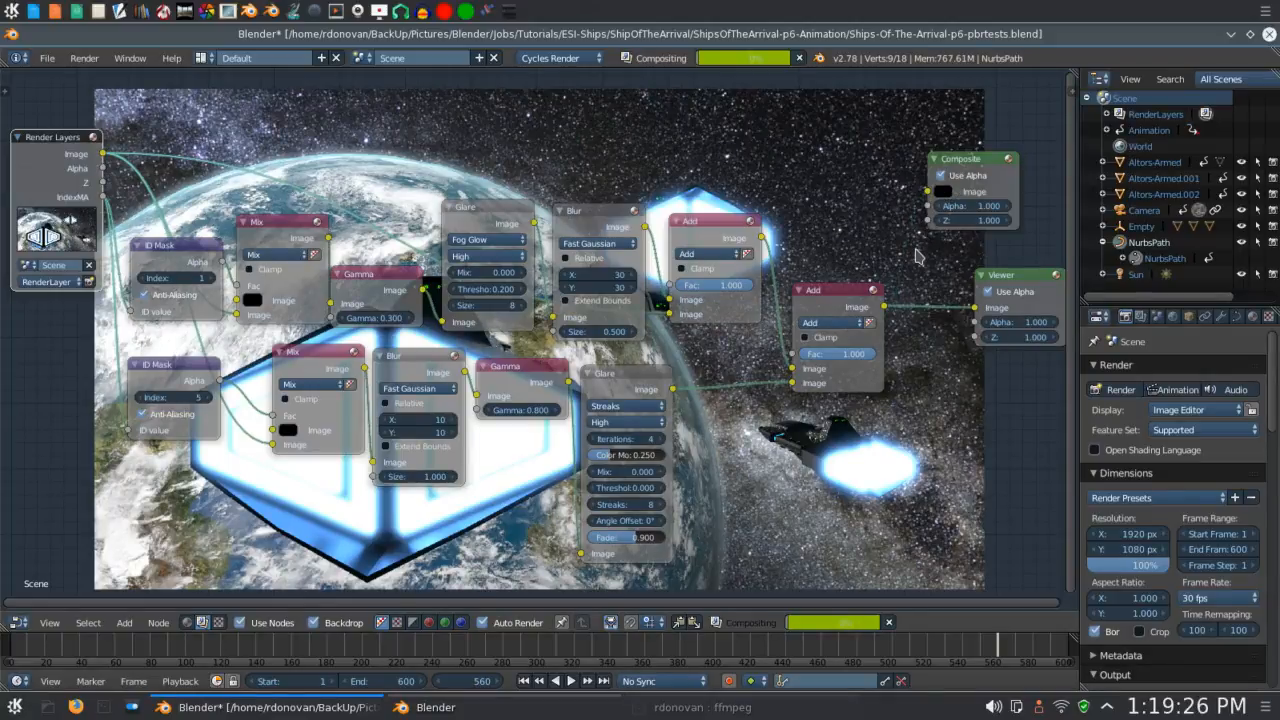
pyautogui.moveTo(884, 306); pyautogui.dragTo(928, 190)
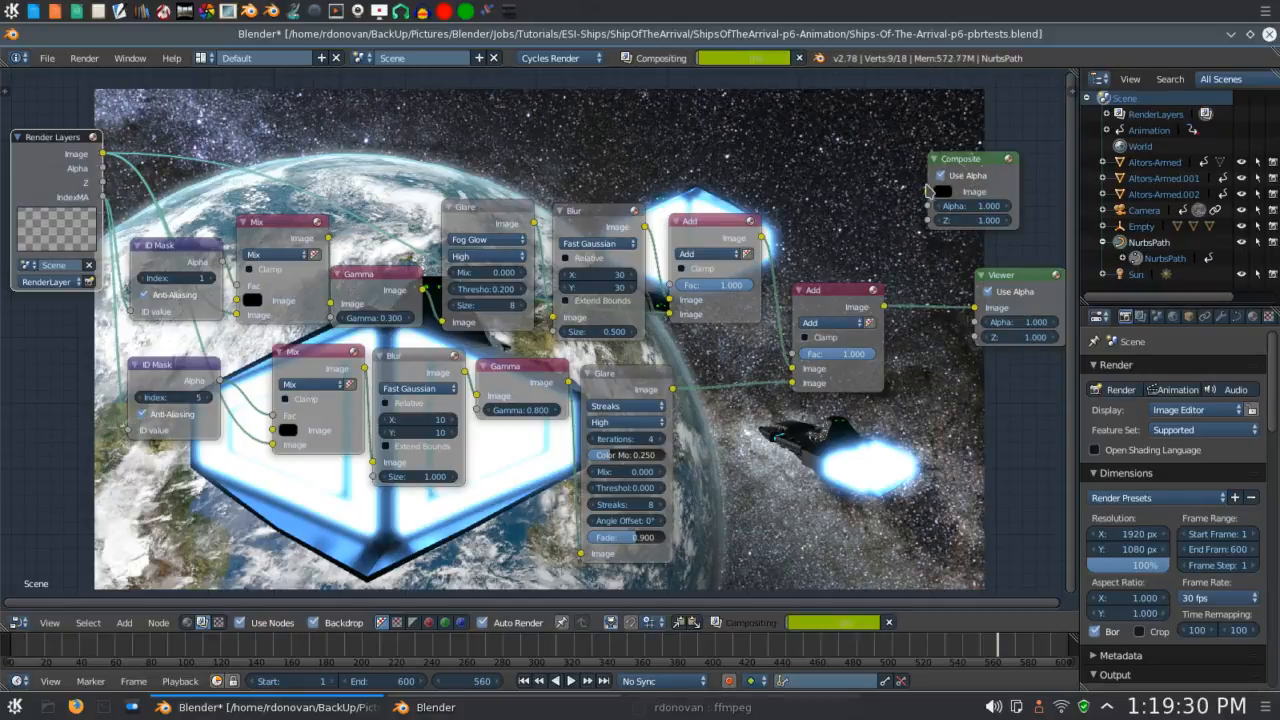
pyautogui.moveTo(885, 310); pyautogui.dragTo(928, 192)
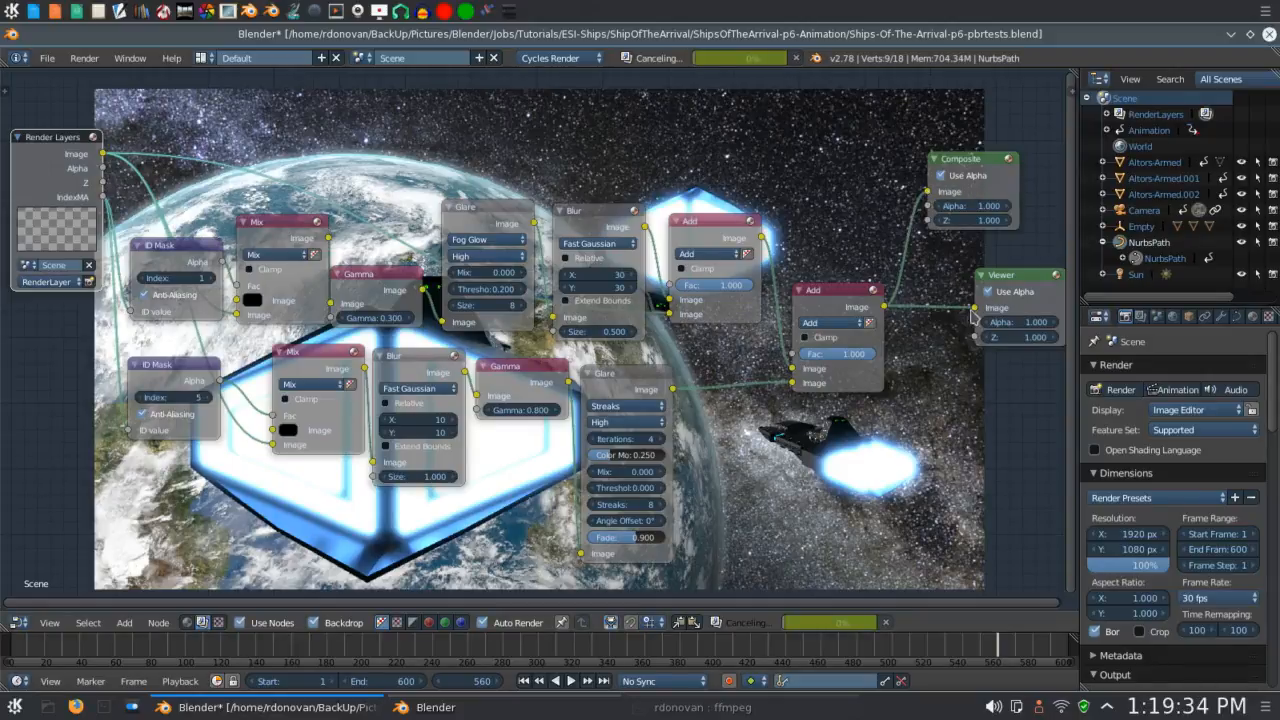
pyautogui.keyDown('ctrl'); pyautogui.moveTo(929, 284); pyautogui.dragTo(931, 326); pyautogui.keyUp('ctrl')
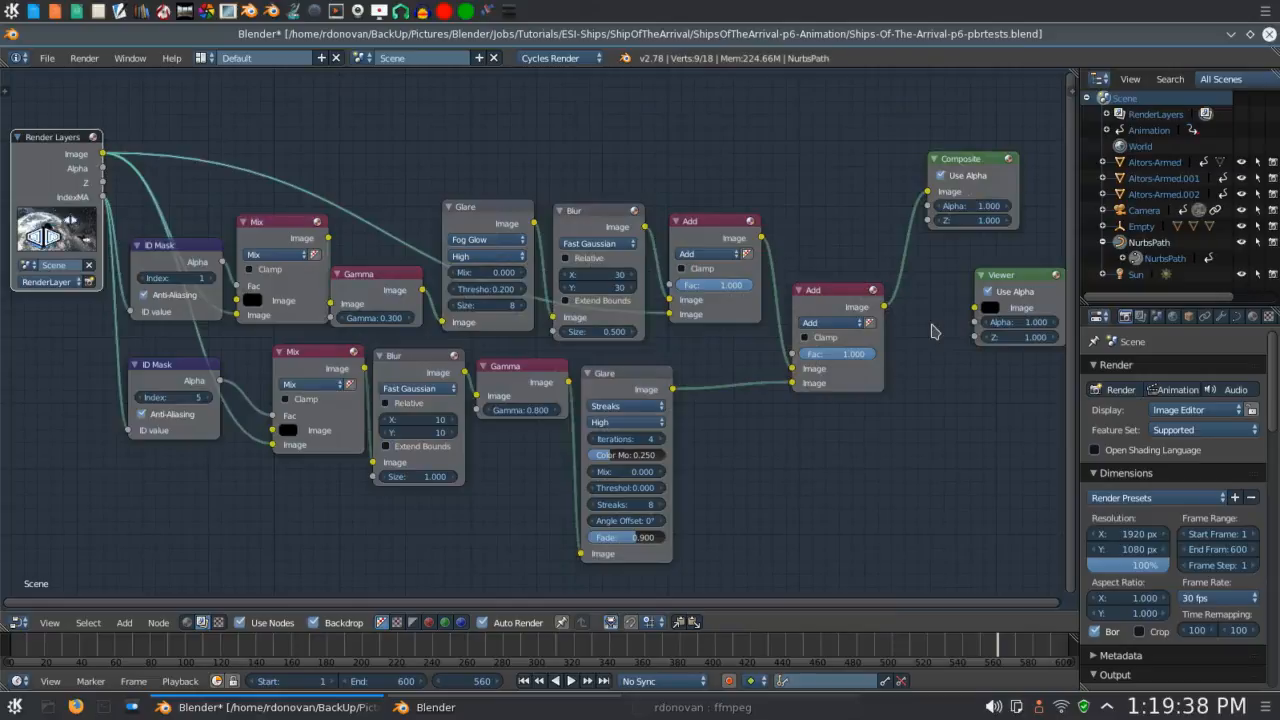
# Select the upper ID Mask node and check the material pass index of the Atmosphere object under the Empty.
pyautogui.click(173, 256)
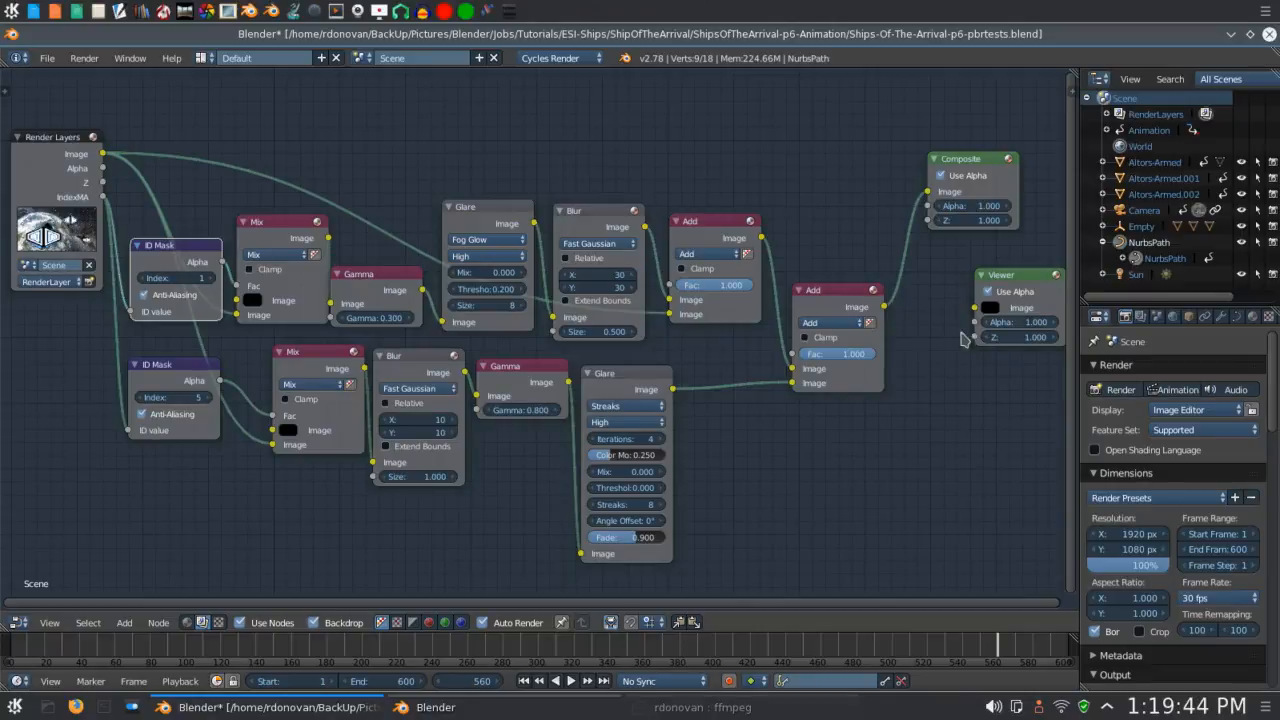
pyautogui.click(1251, 317)
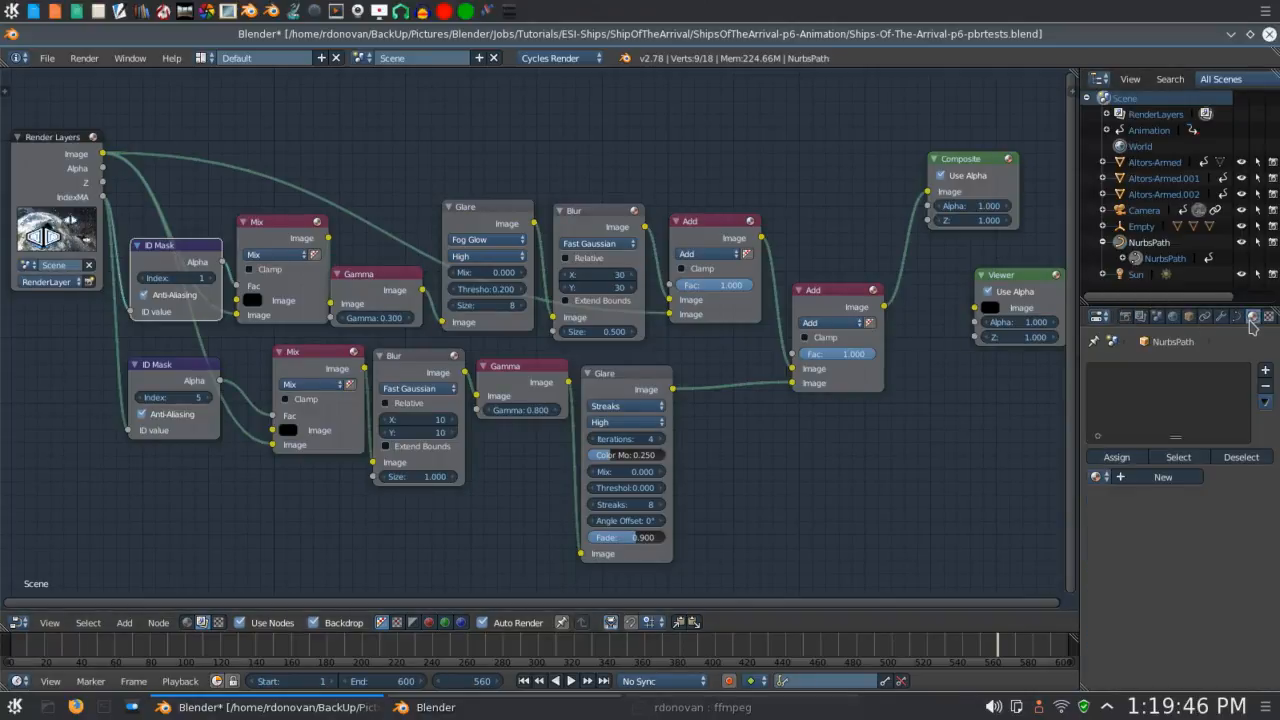
pyautogui.click(1136, 166)
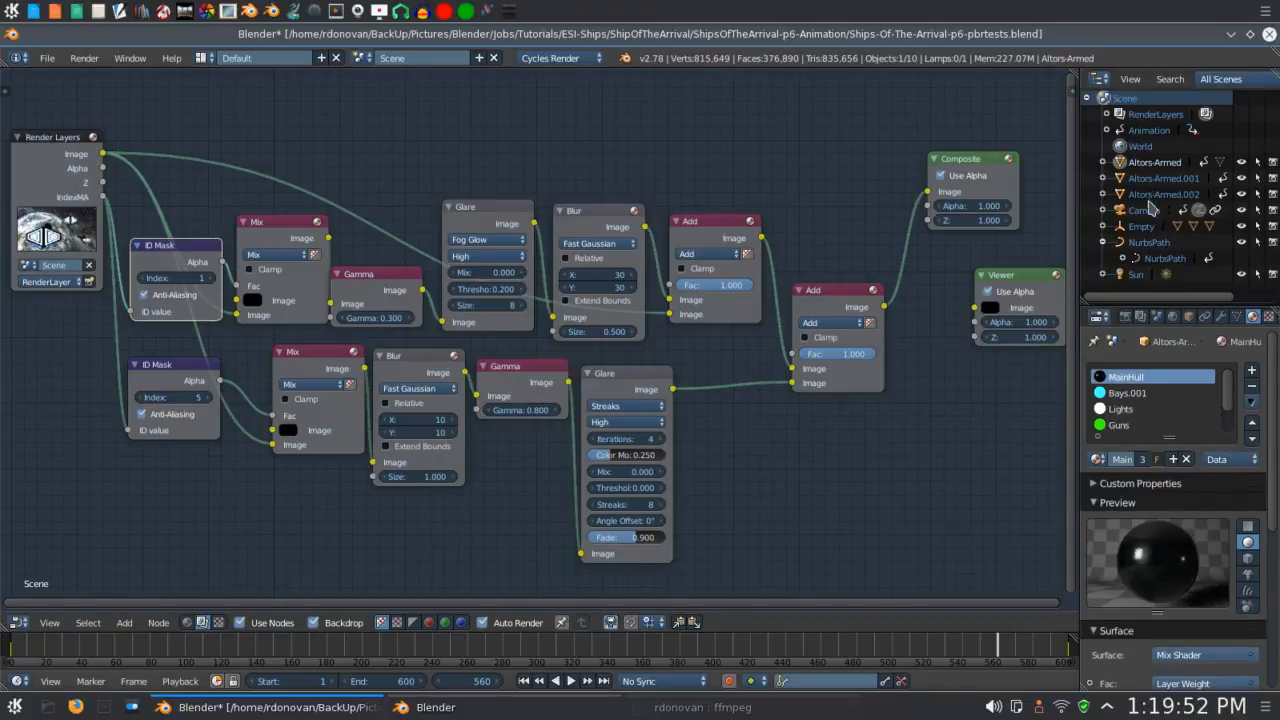
pyautogui.click(1104, 227)
pyautogui.click(1157, 260)
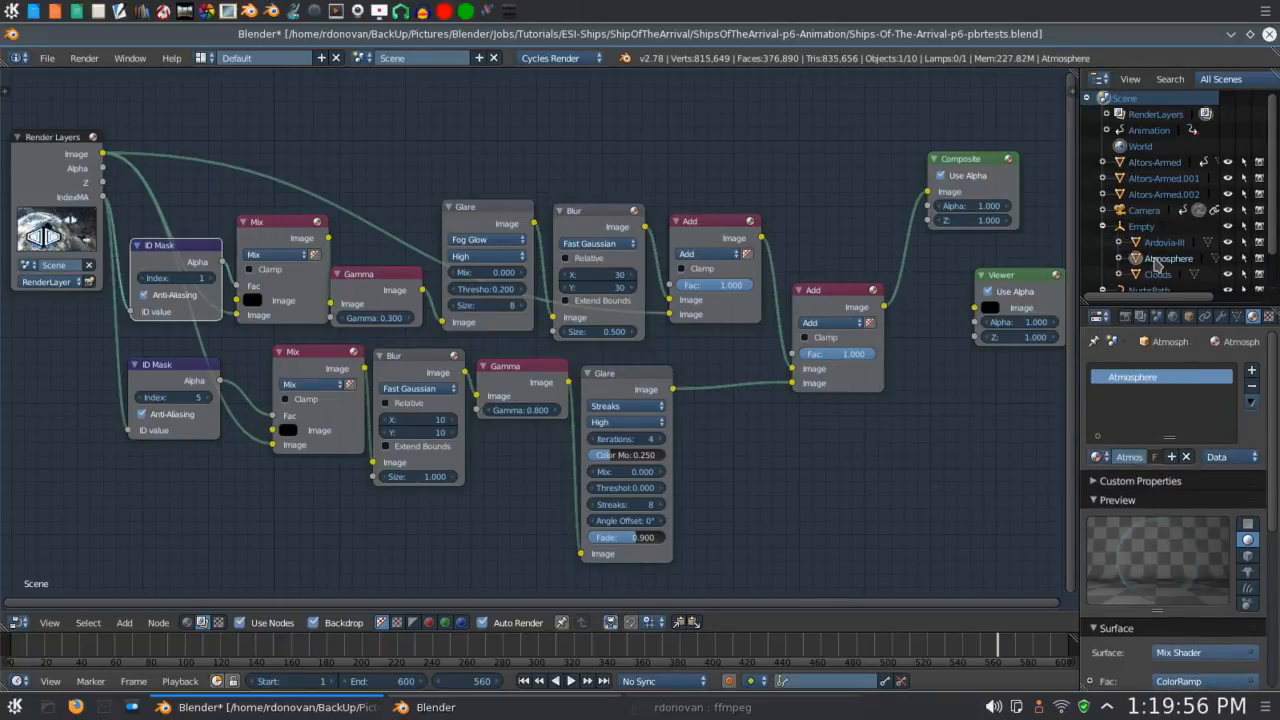
pyautogui.scroll(-5, 1188, 400)
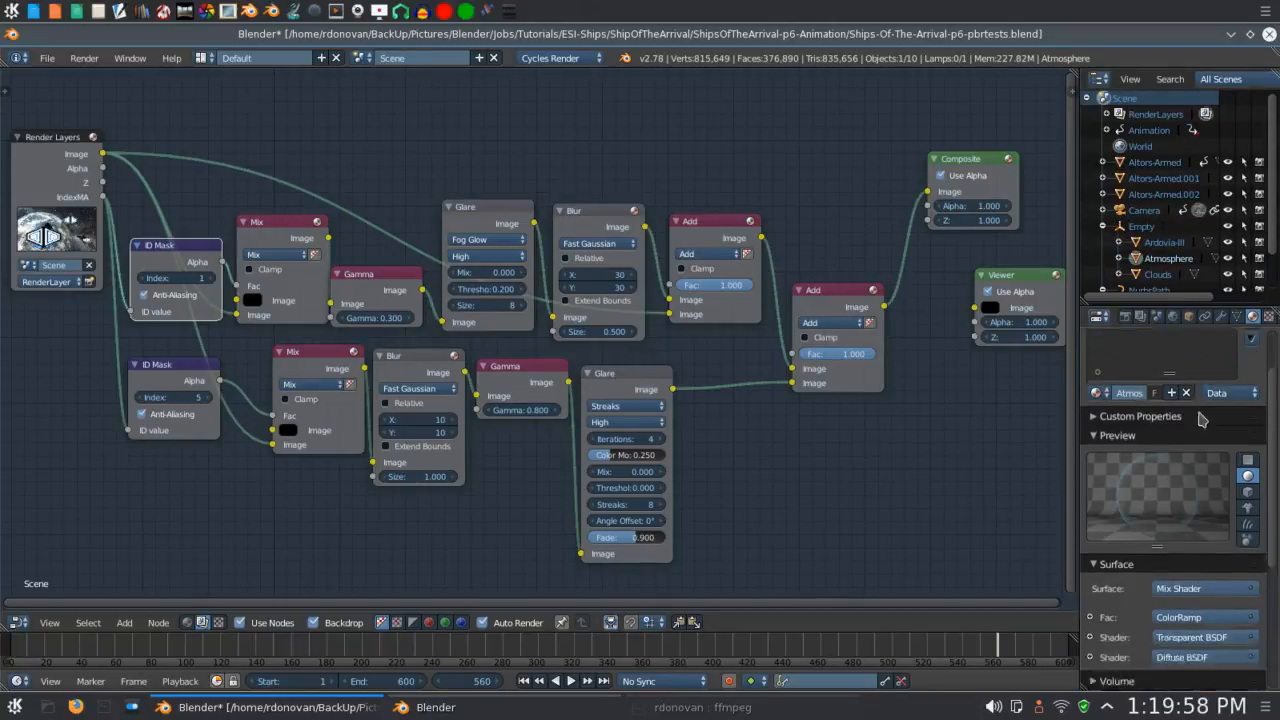
pyautogui.scroll(-2, 1203, 528)
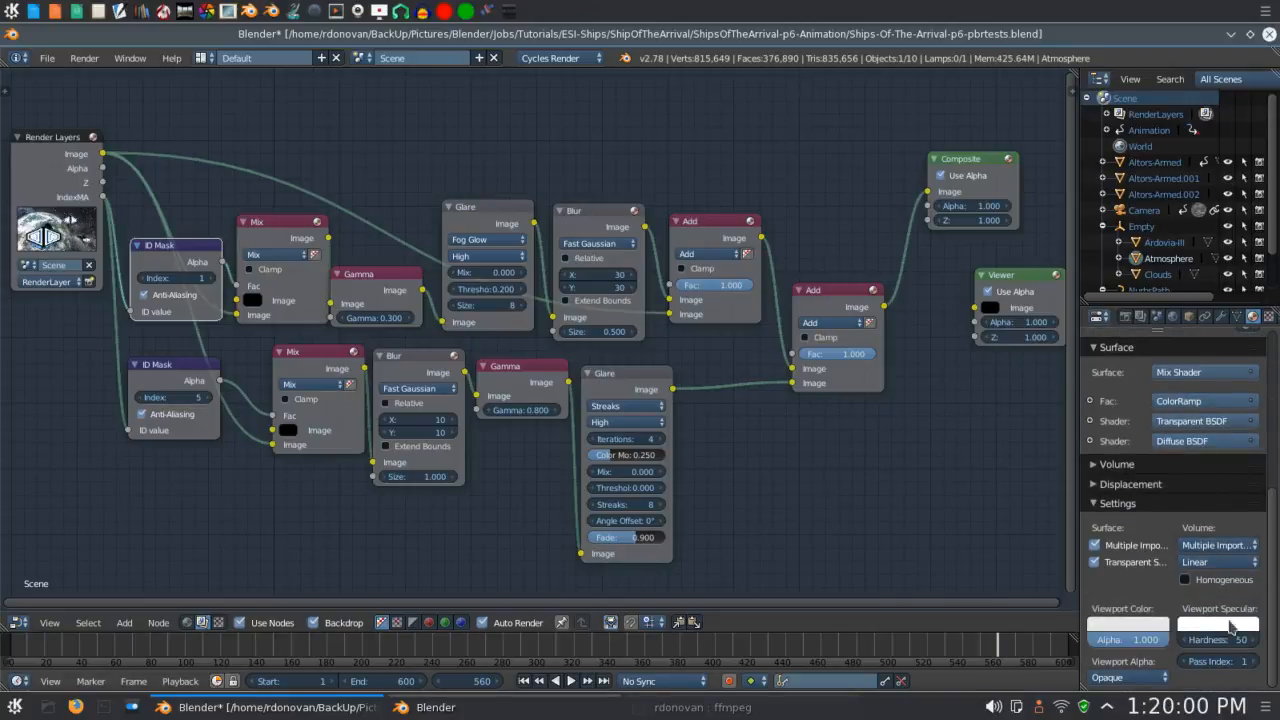
# Examine the surface and pass index settings of the MainHull, Bays.001 and Lights materials on Altors-Armed.
pyautogui.click(1155, 162)
pyautogui.scroll(5, 1215, 423)
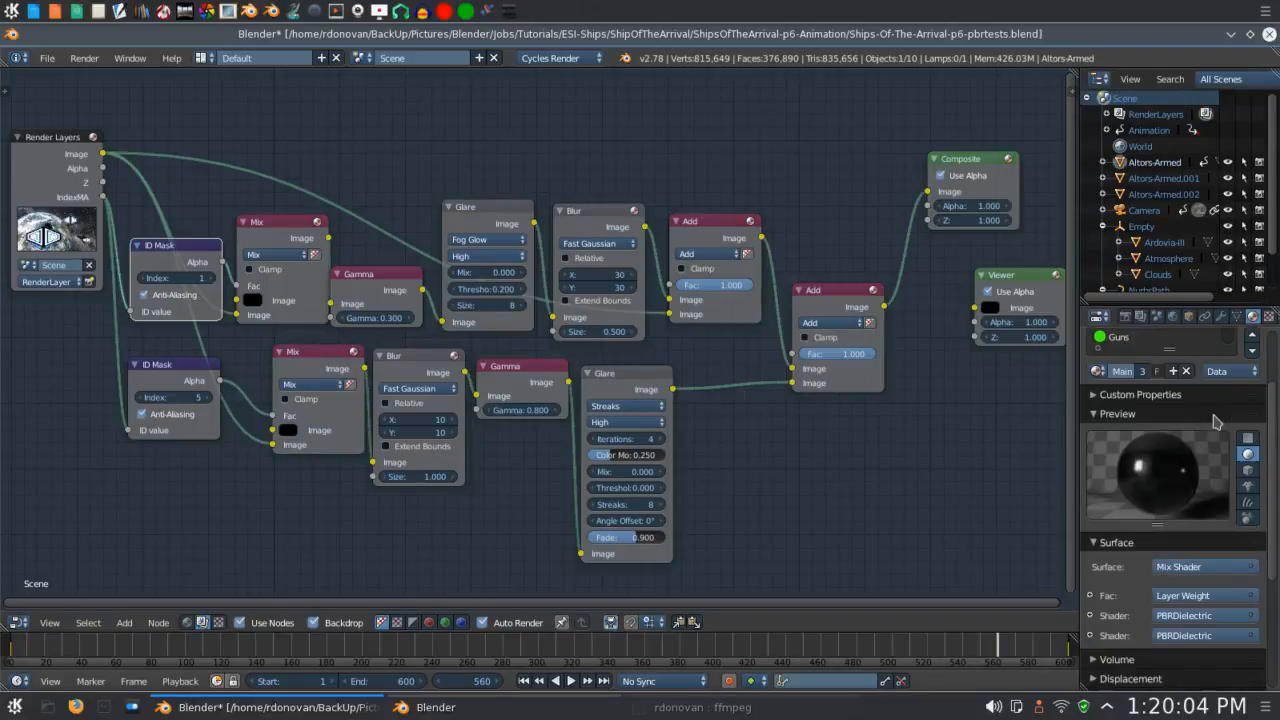
pyautogui.scroll(2, 1215, 418)
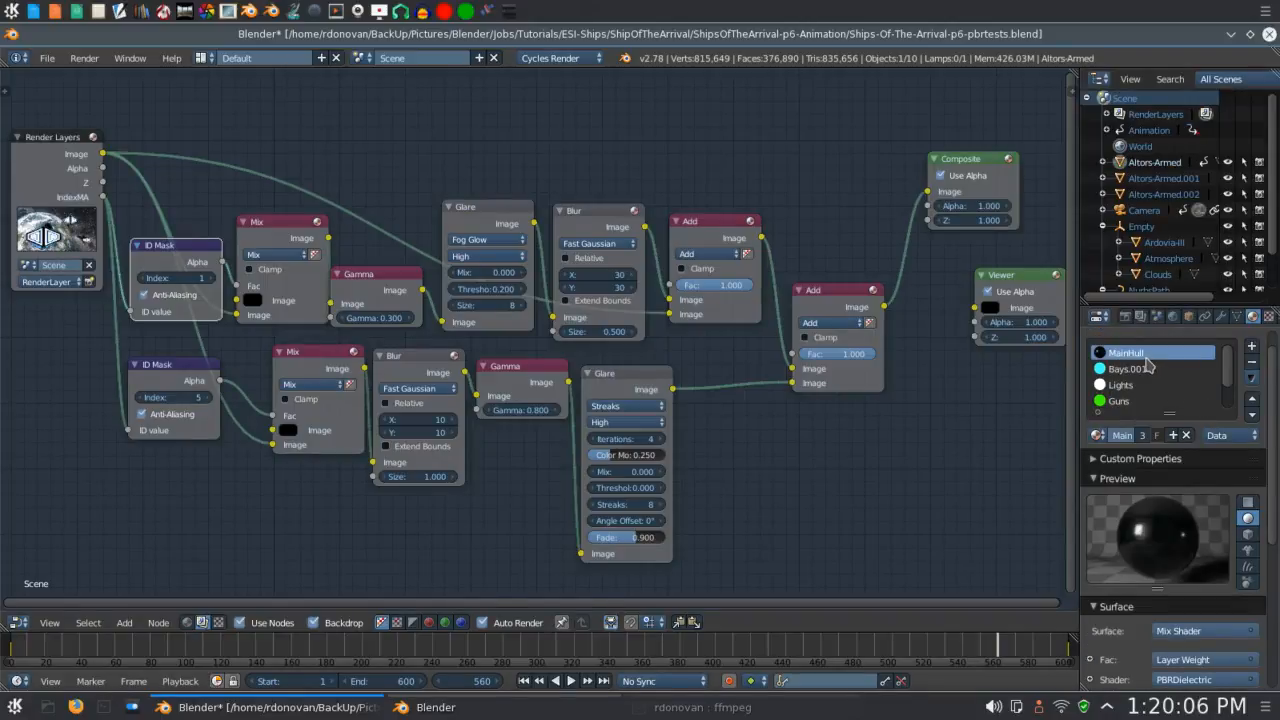
pyautogui.scroll(-2, 1152, 390)
pyautogui.scroll(-7, 1170, 470)
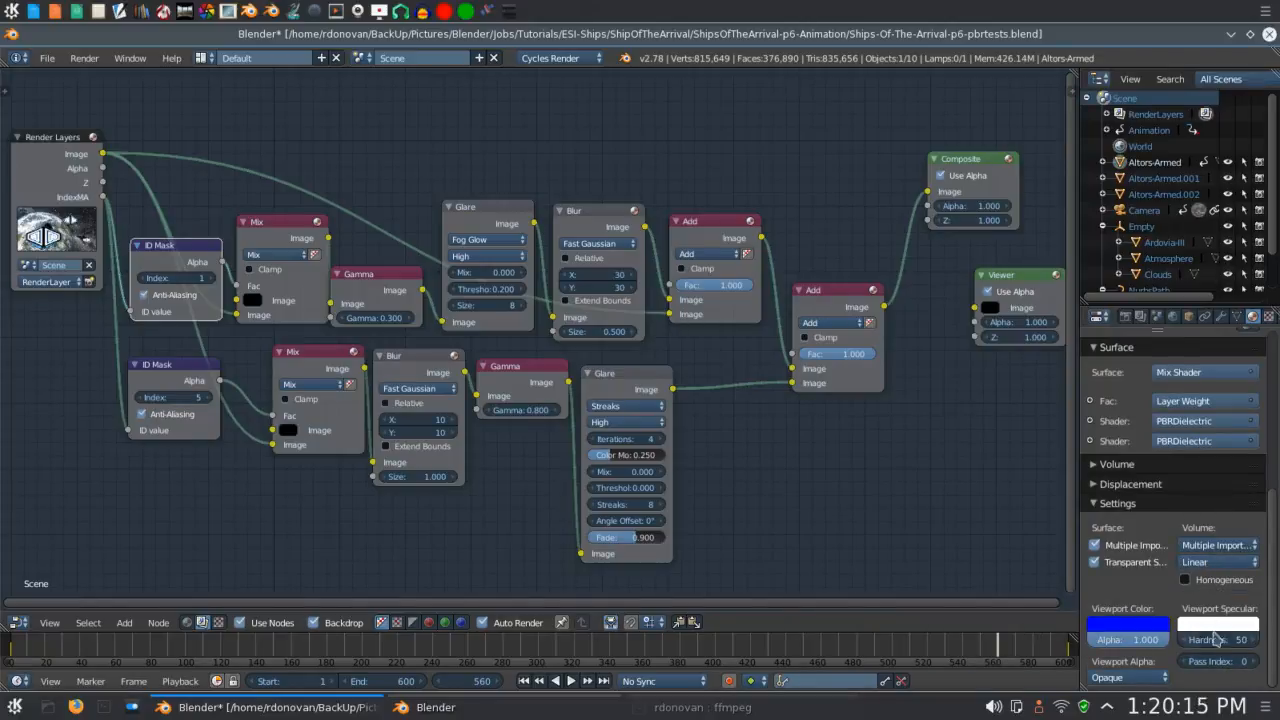
pyautogui.scroll(9, 1205, 550)
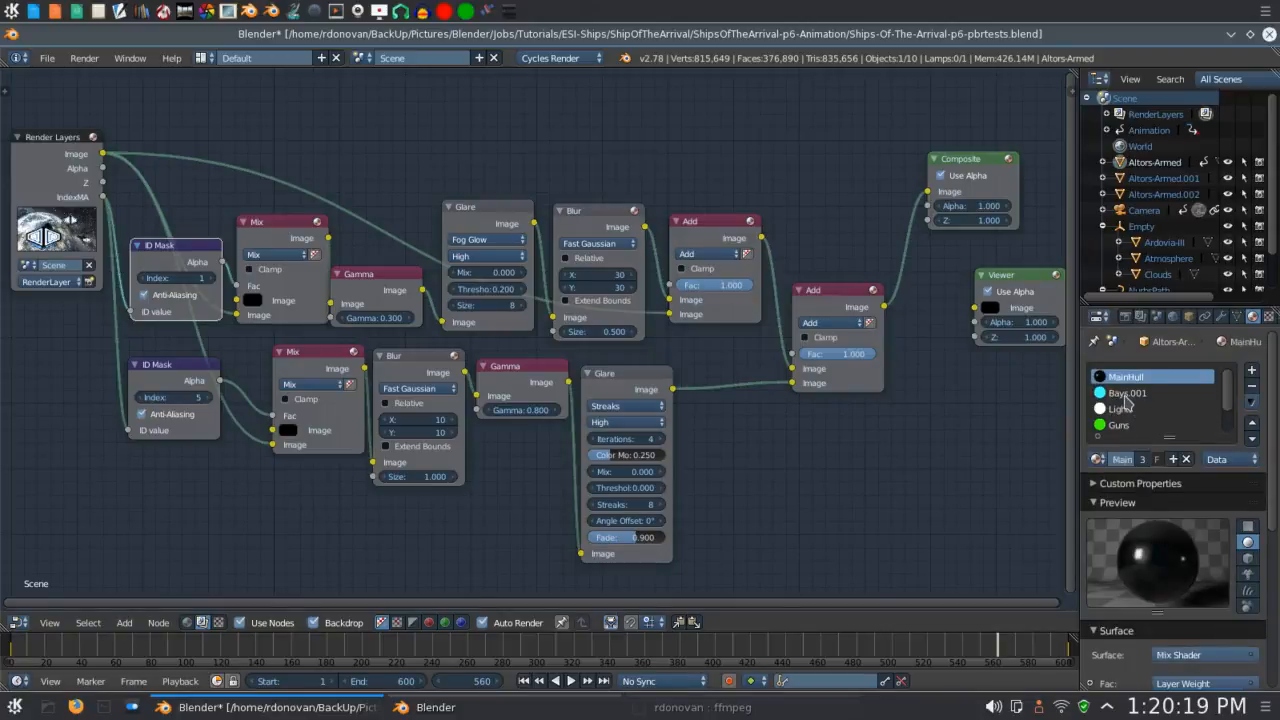
pyautogui.click(1126, 396)
pyautogui.scroll(-6, 1163, 607)
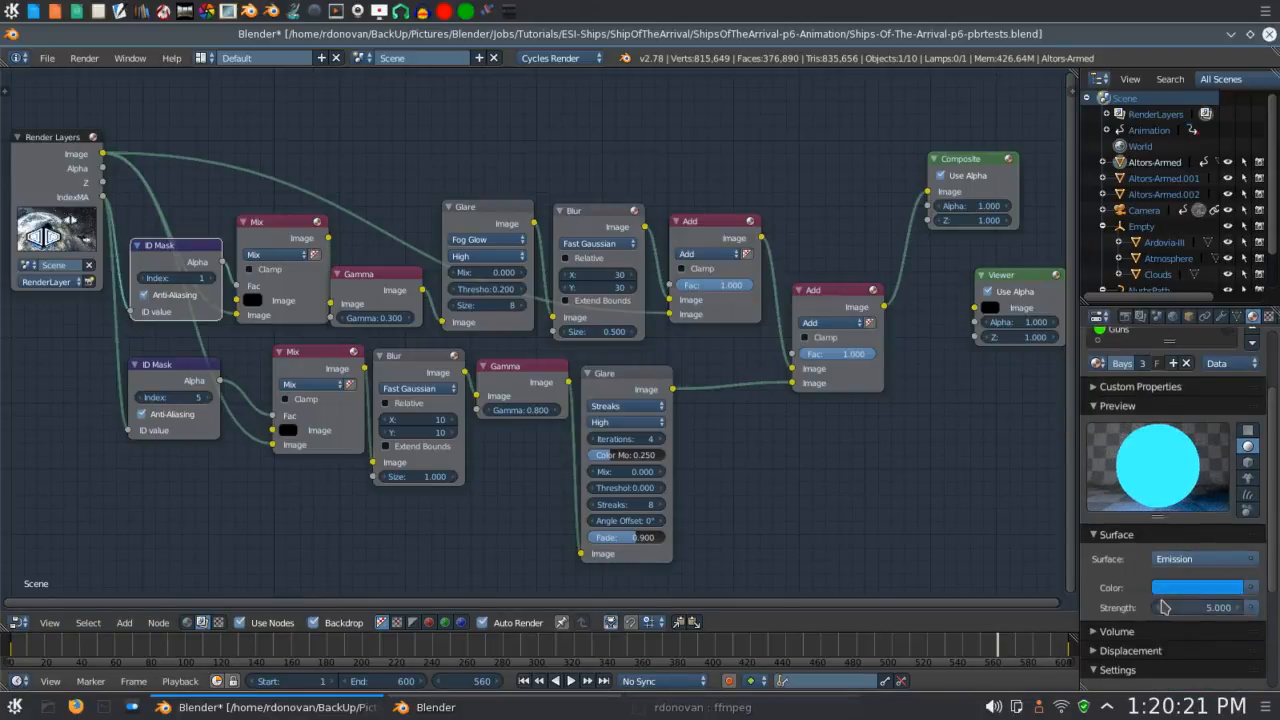
pyautogui.scroll(6, 1200, 610)
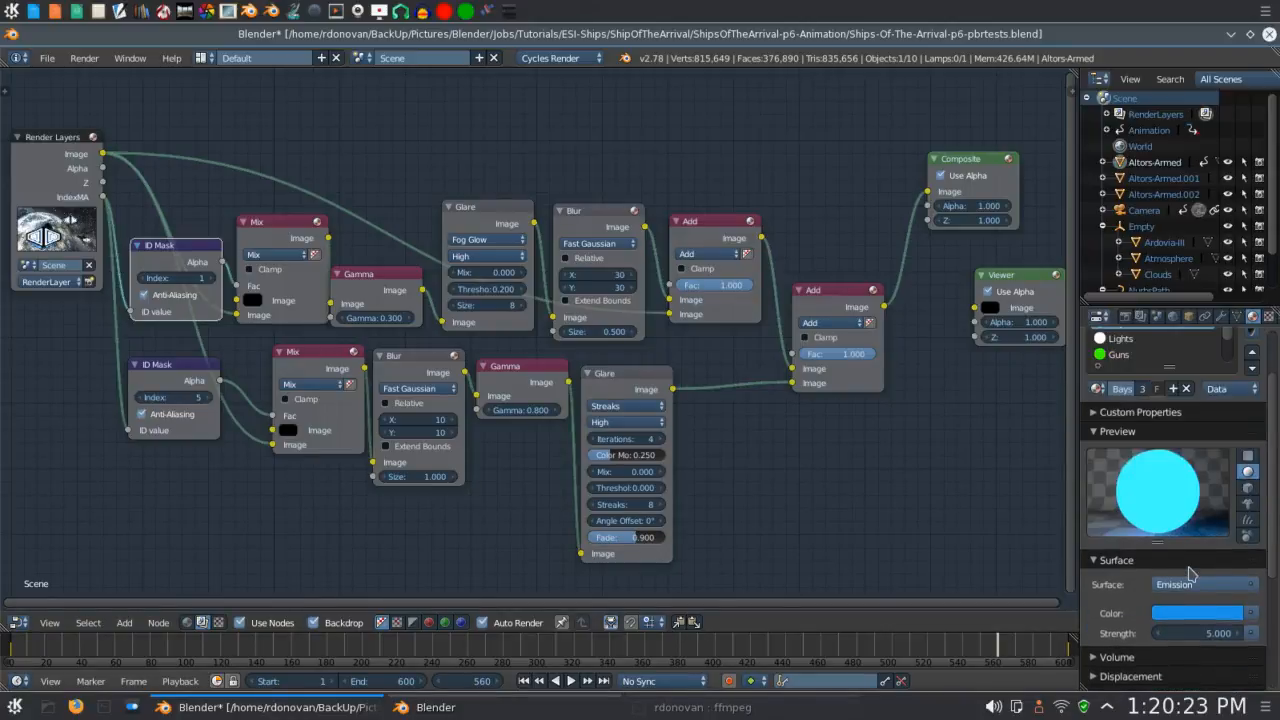
pyautogui.click(1116, 410)
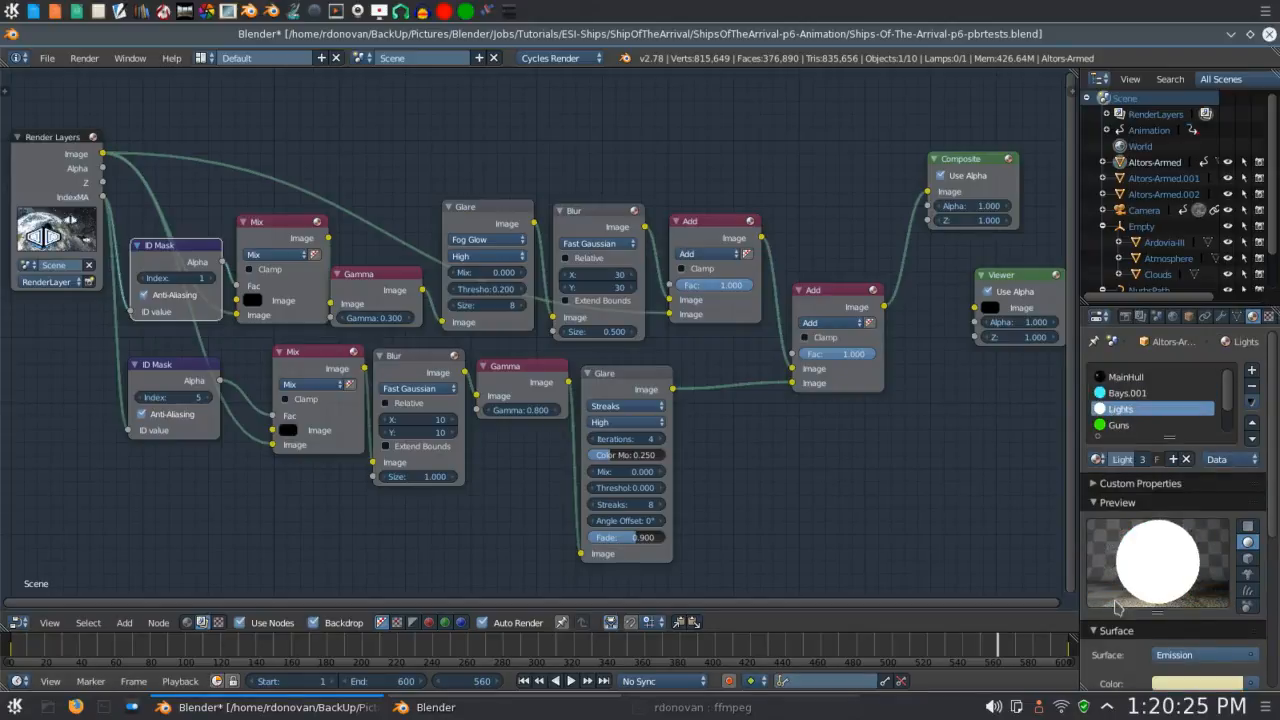
pyautogui.scroll(-4, 1158, 665)
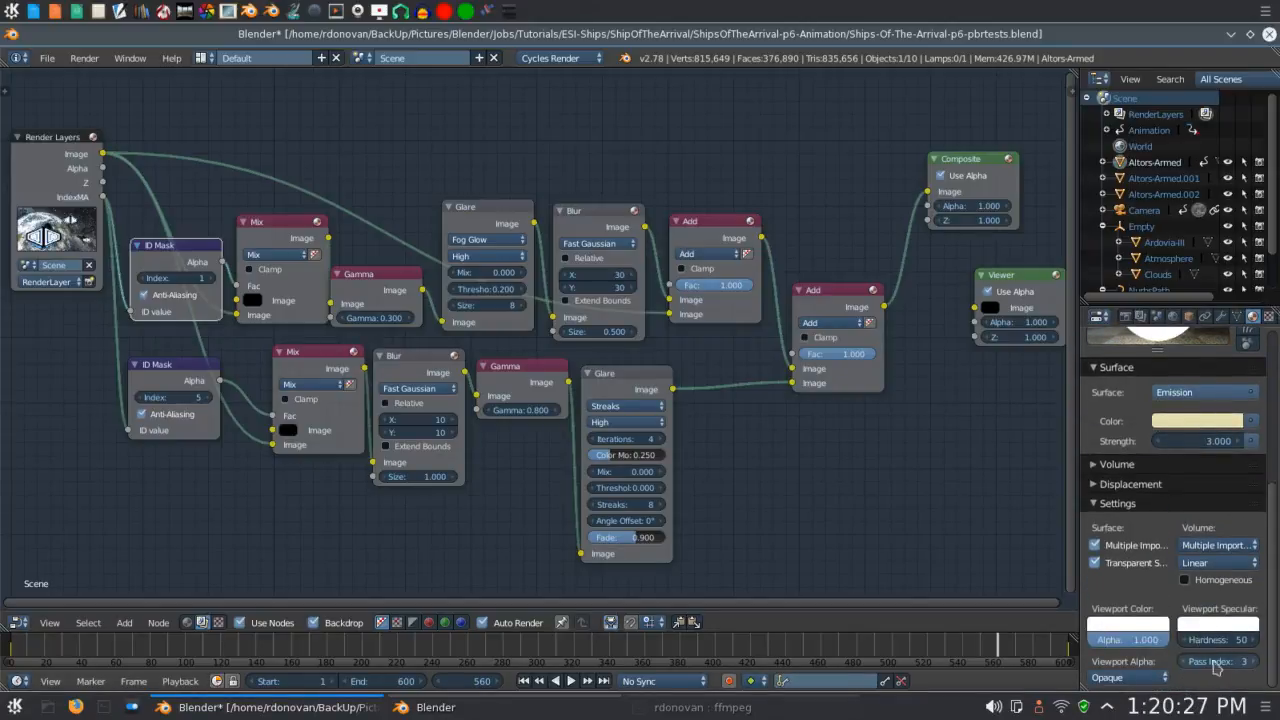
# Examine the surface and pass index settings of the Guns, EngineExh.001 and ThrustVec materials on Altors-Armed.
pyautogui.scroll(2, 1163, 545)
pyautogui.scroll(3, 1163, 540)
pyautogui.click(1126, 390)
pyautogui.scroll(-3, 1232, 676)
pyautogui.scroll(-3, 1233, 674)
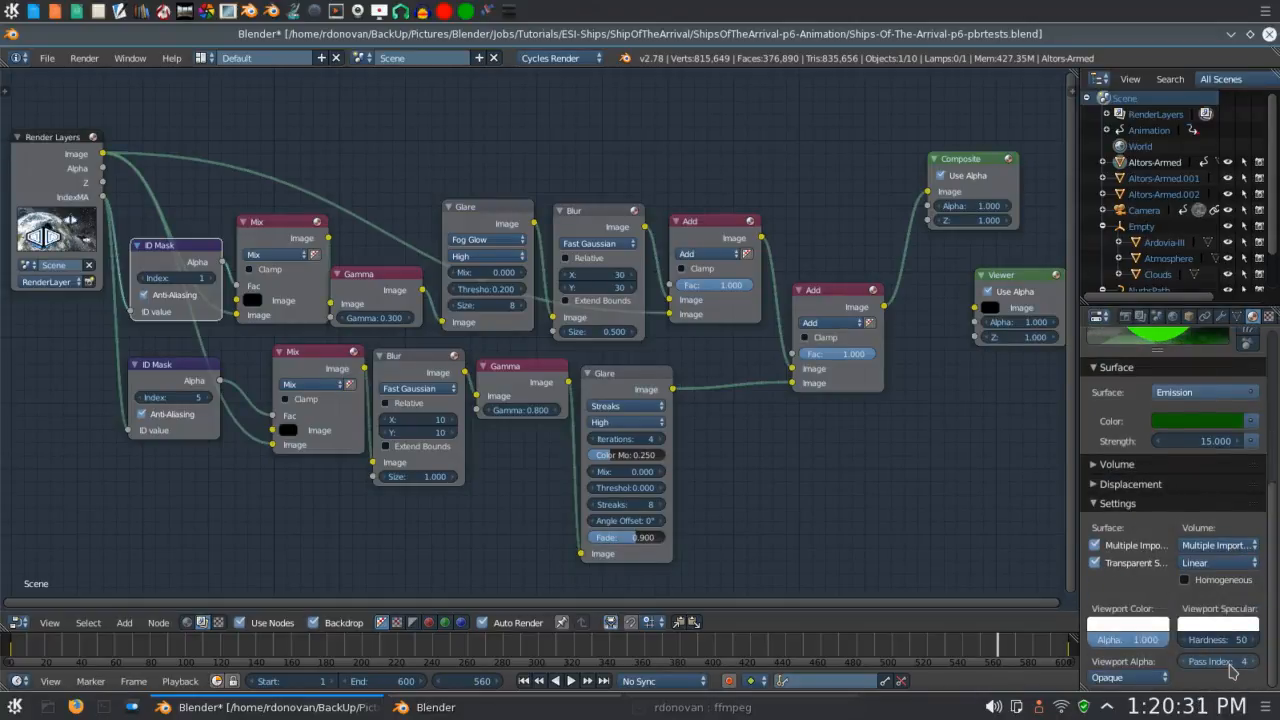
pyautogui.scroll(6, 1232, 660)
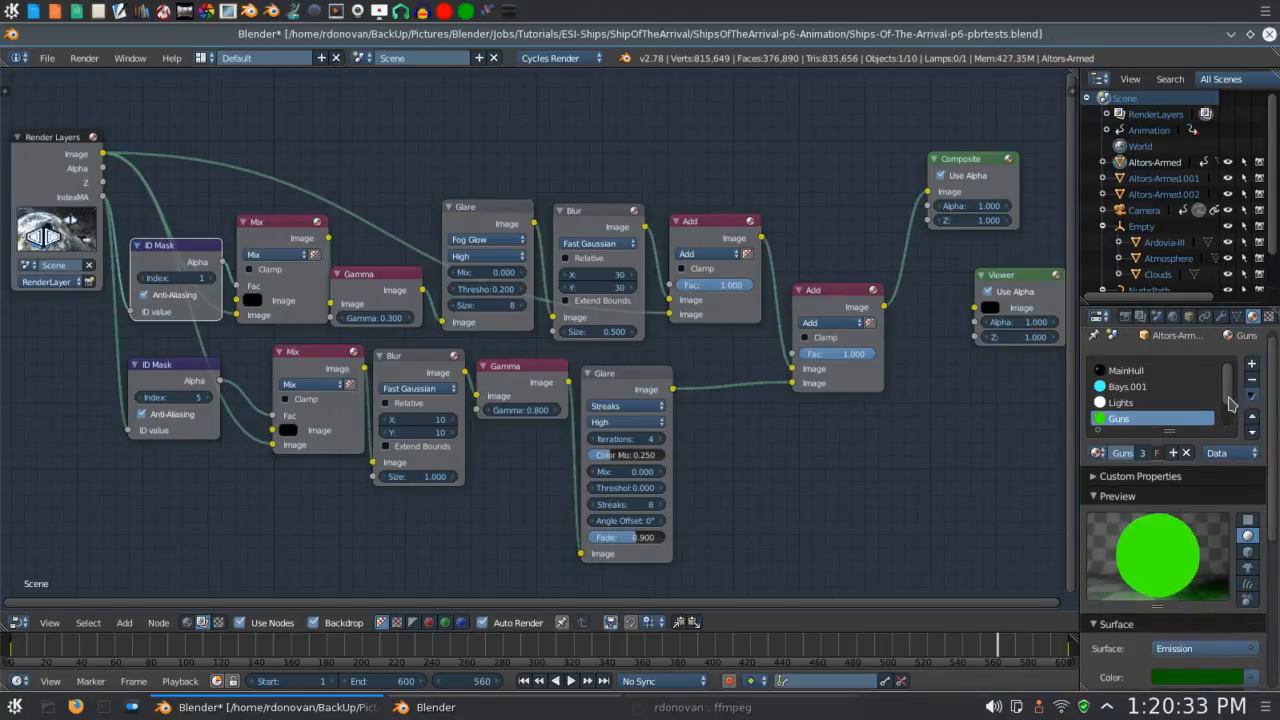
pyautogui.scroll(-2, 1231, 403)
pyautogui.click(1132, 402)
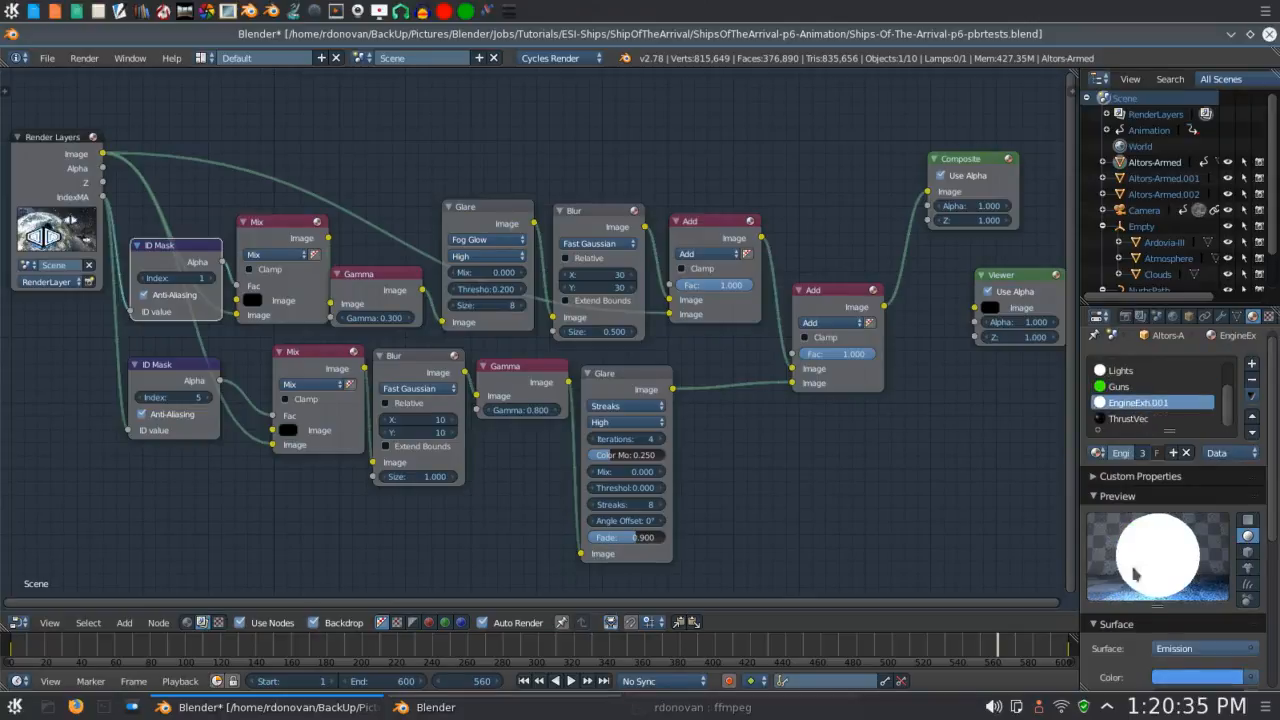
pyautogui.scroll(-6, 1140, 575)
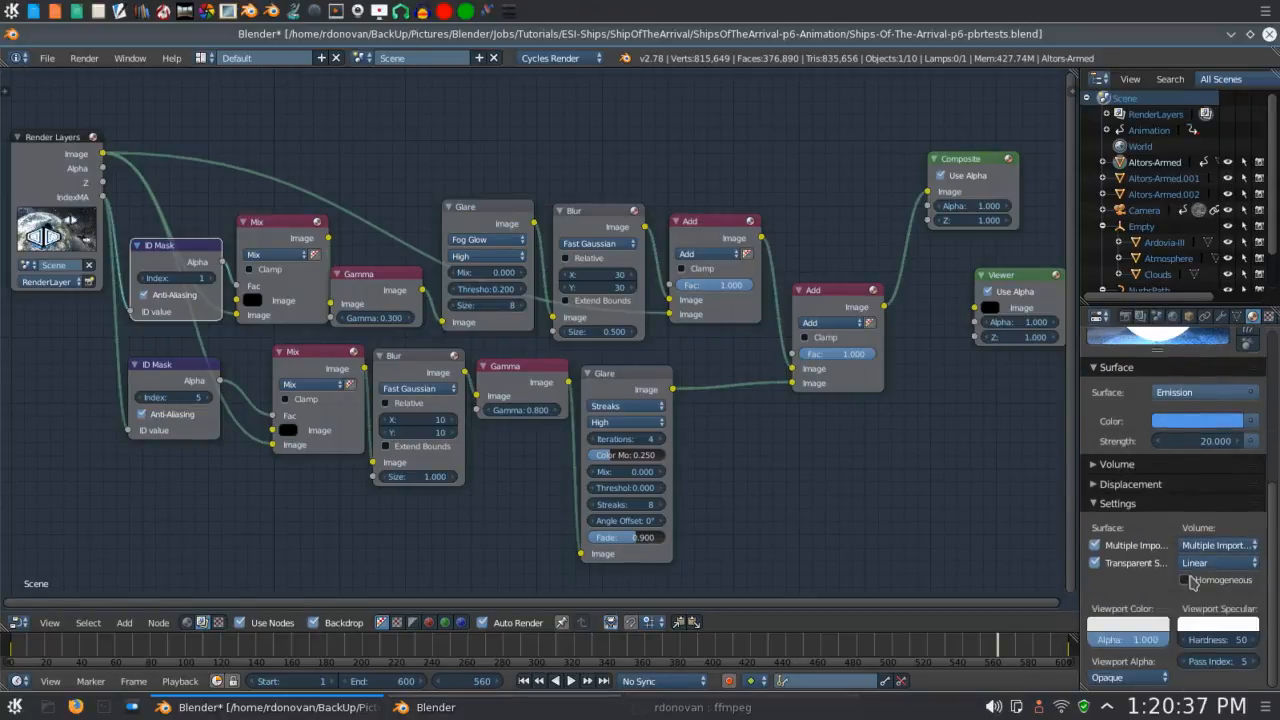
pyautogui.scroll(6, 1190, 583)
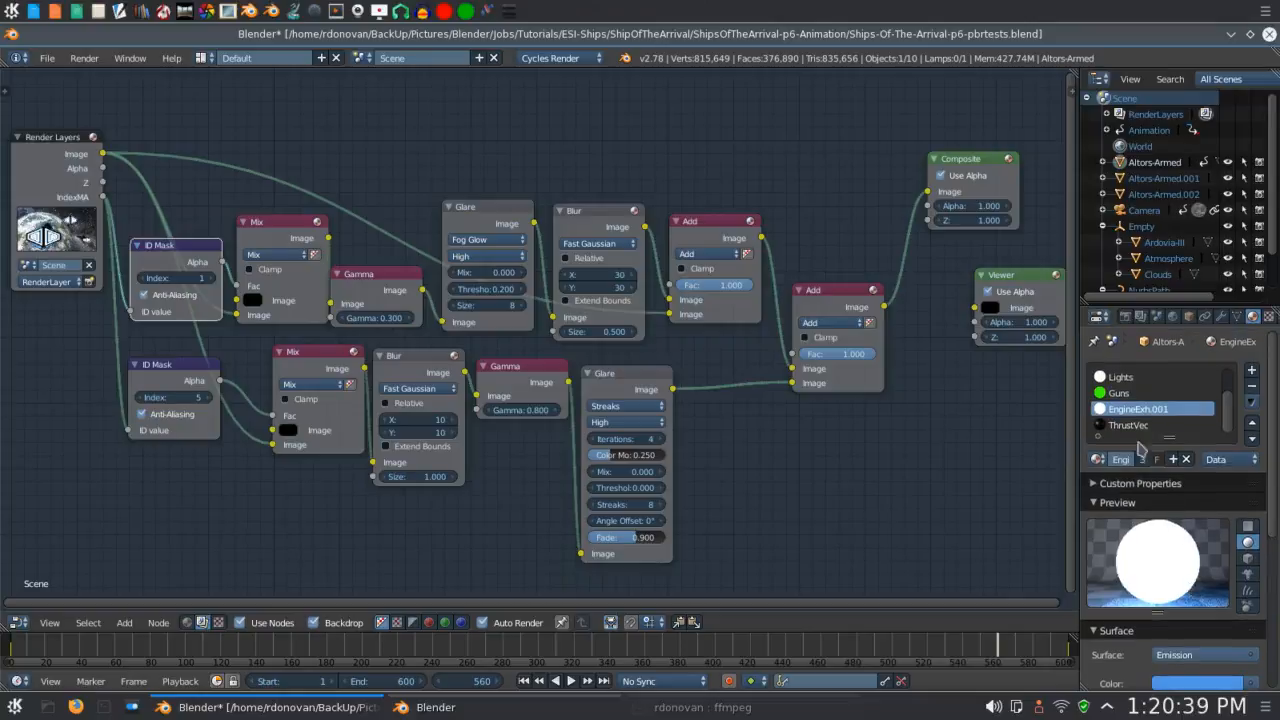
pyautogui.click(1133, 428)
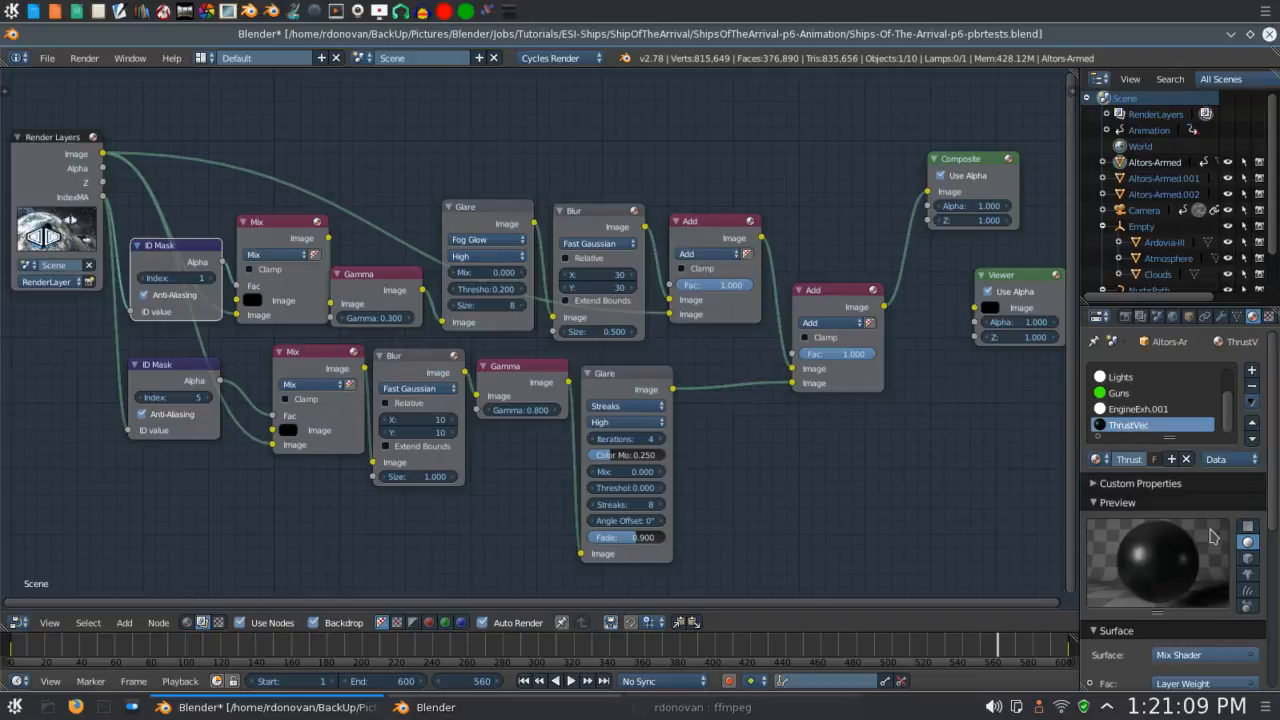
pyautogui.scroll(-2, 1228, 560)
pyautogui.scroll(-6, 1228, 560)
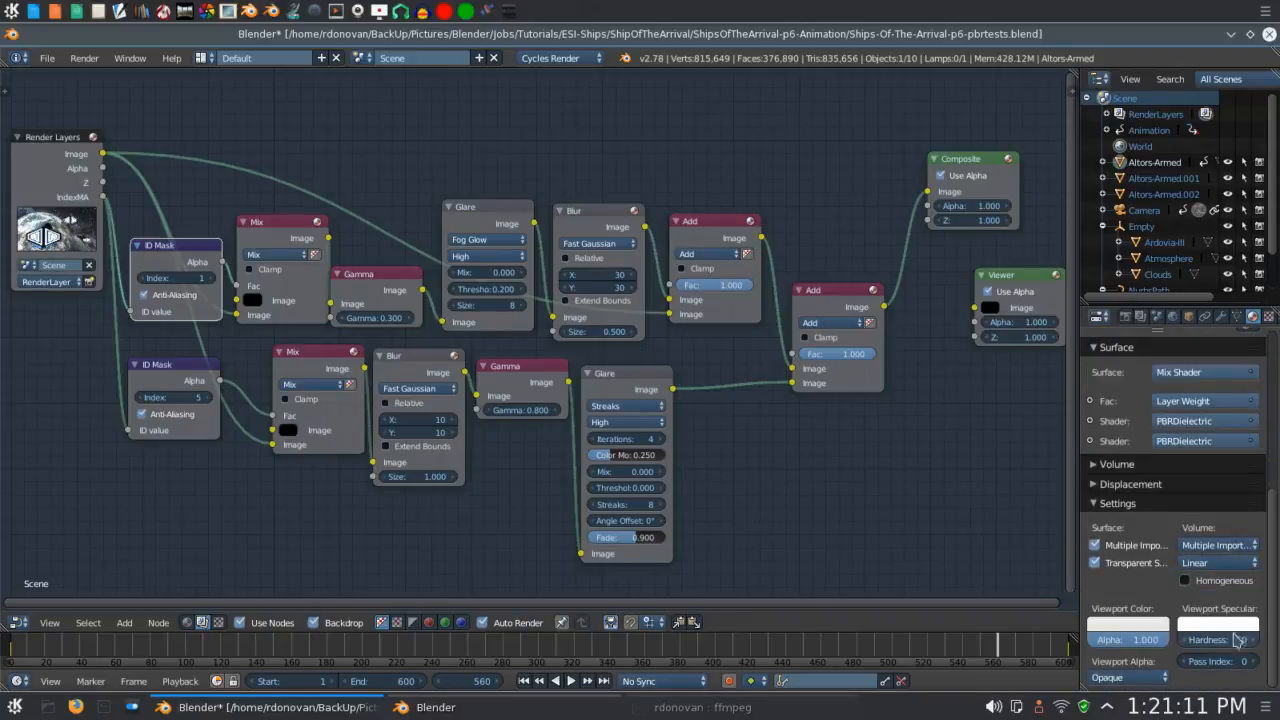
pyautogui.scroll(8, 1177, 446)
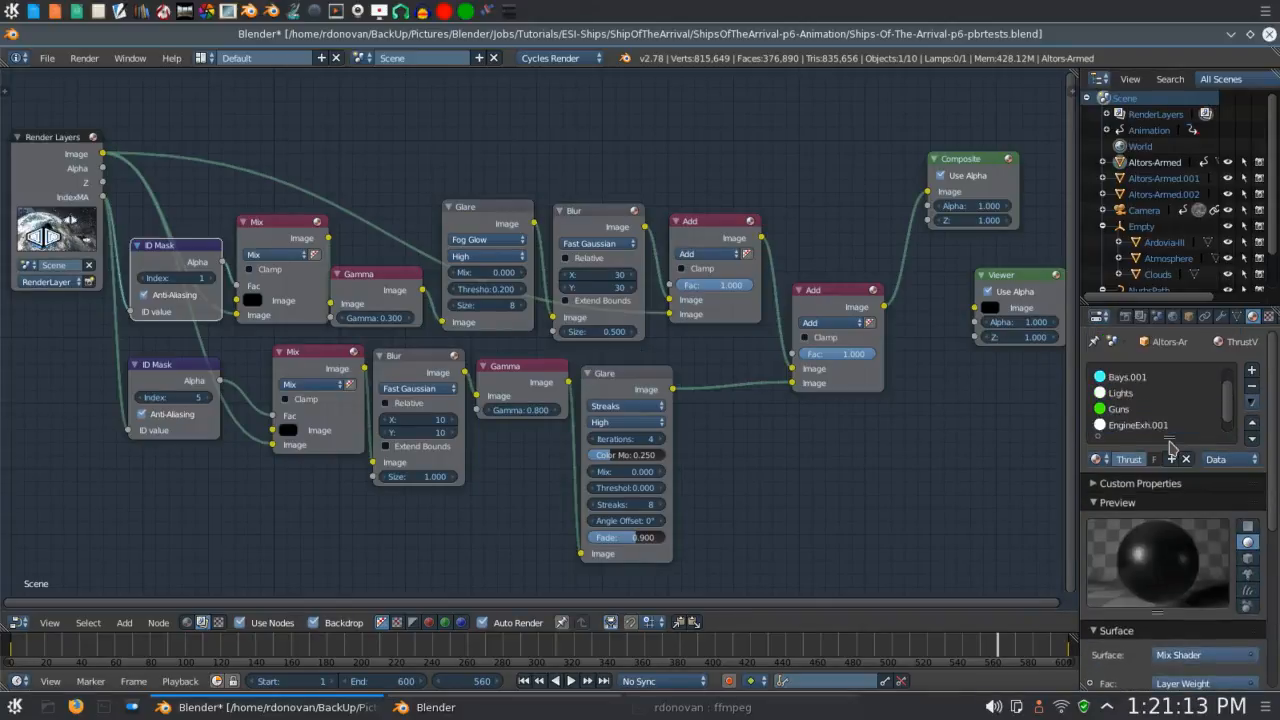
# Review the RenderLayer's settings and its list of render passes, down to the index passes.
pyautogui.click(1140, 317)
pyautogui.scroll(-4, 1145, 455)
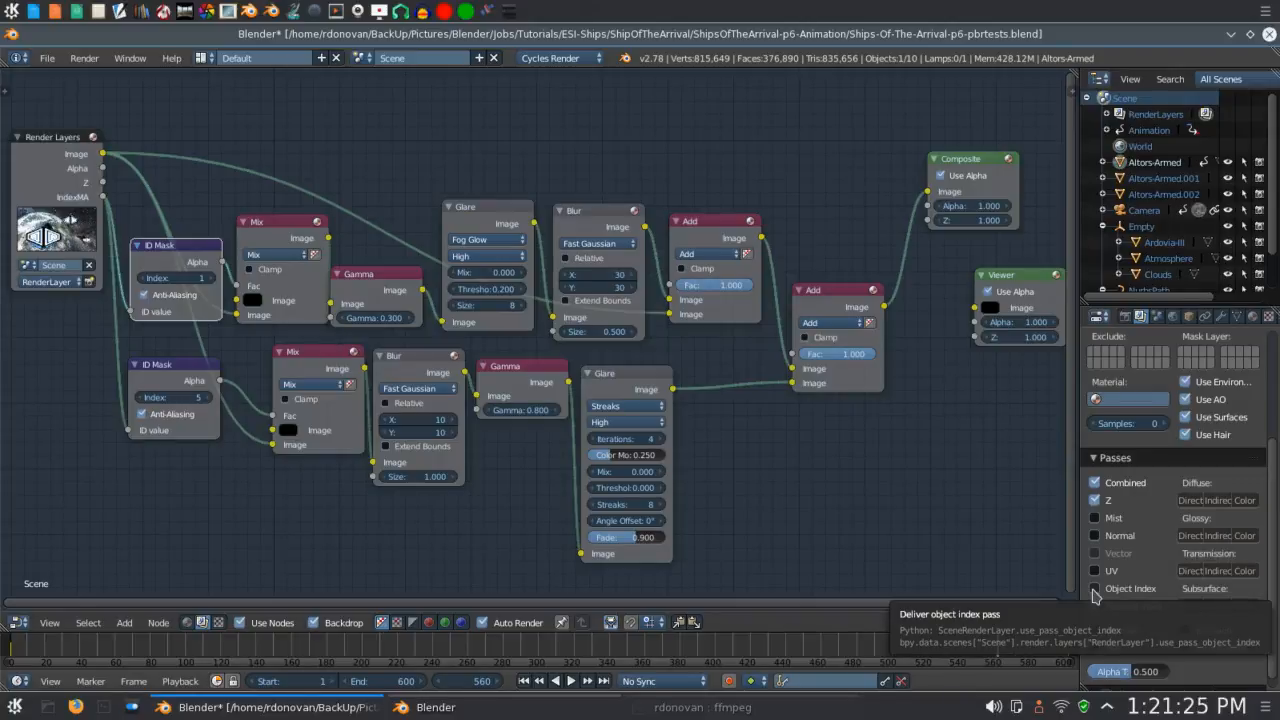
pyautogui.scroll(5, 1147, 569)
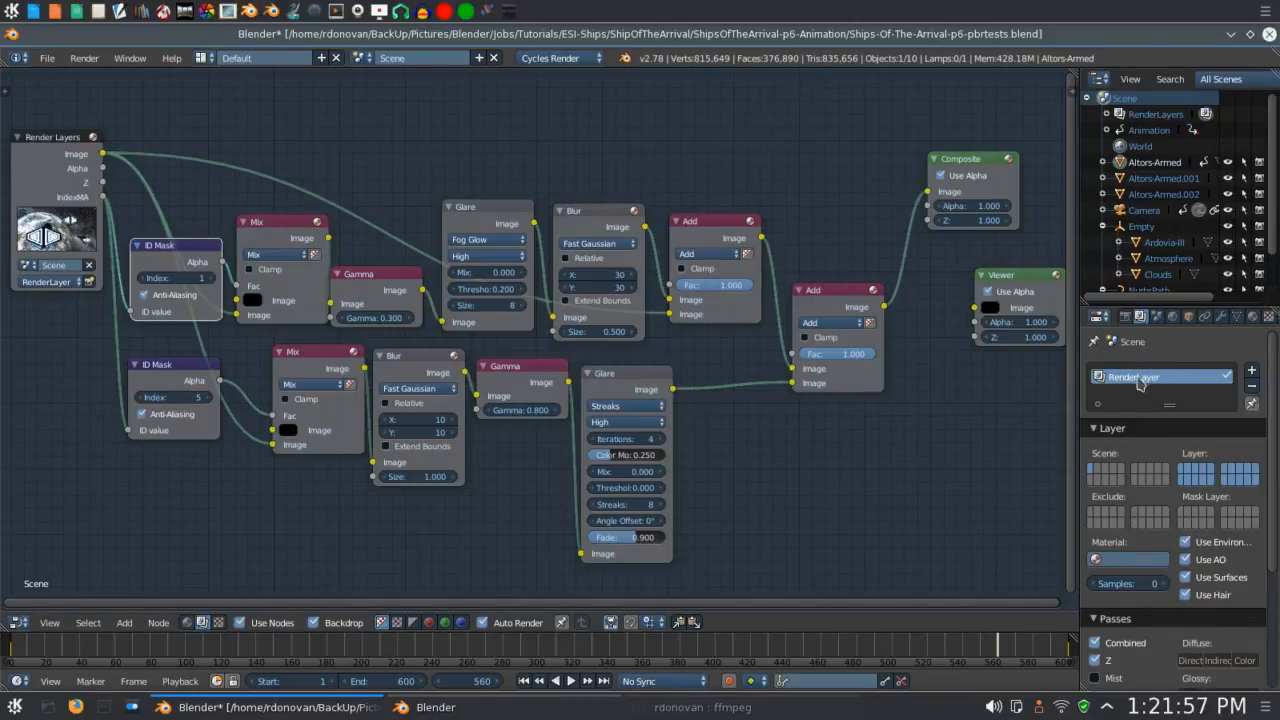
pyautogui.scroll(-2, 1150, 450)
pyautogui.scroll(-2, 1150, 450)
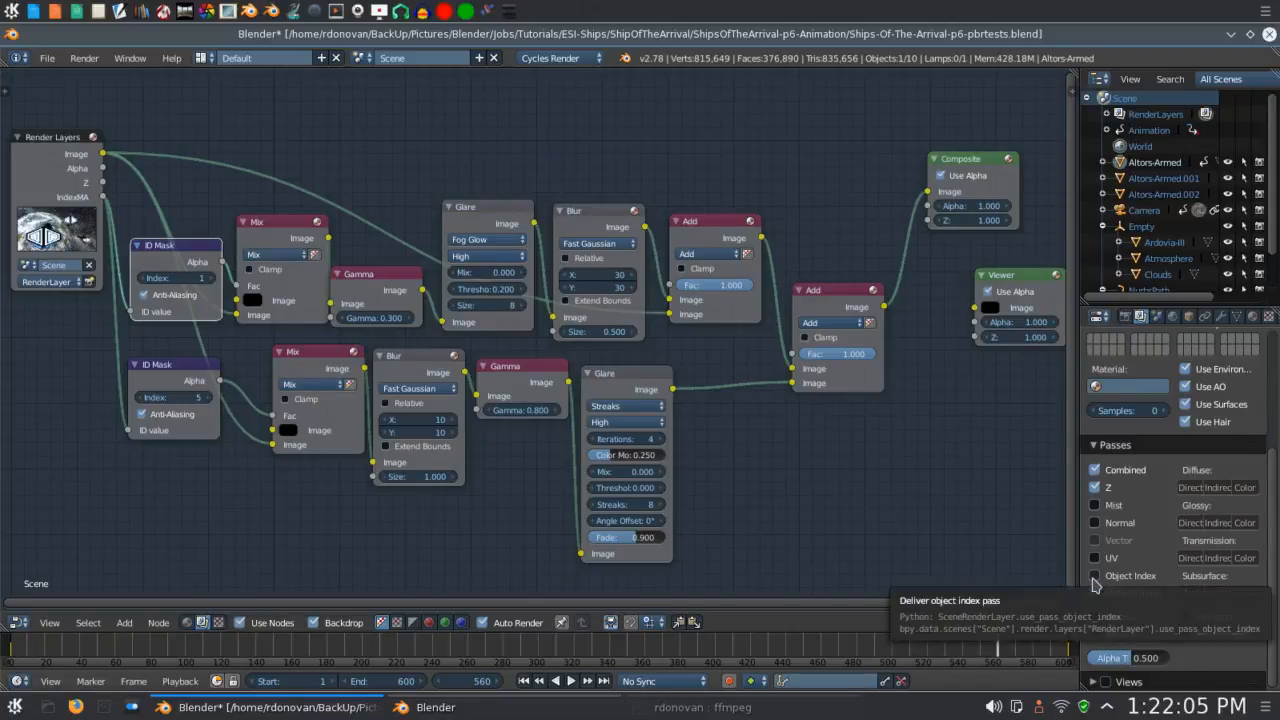
pyautogui.scroll(5, 1160, 522)
pyautogui.scroll(1, 1160, 522)
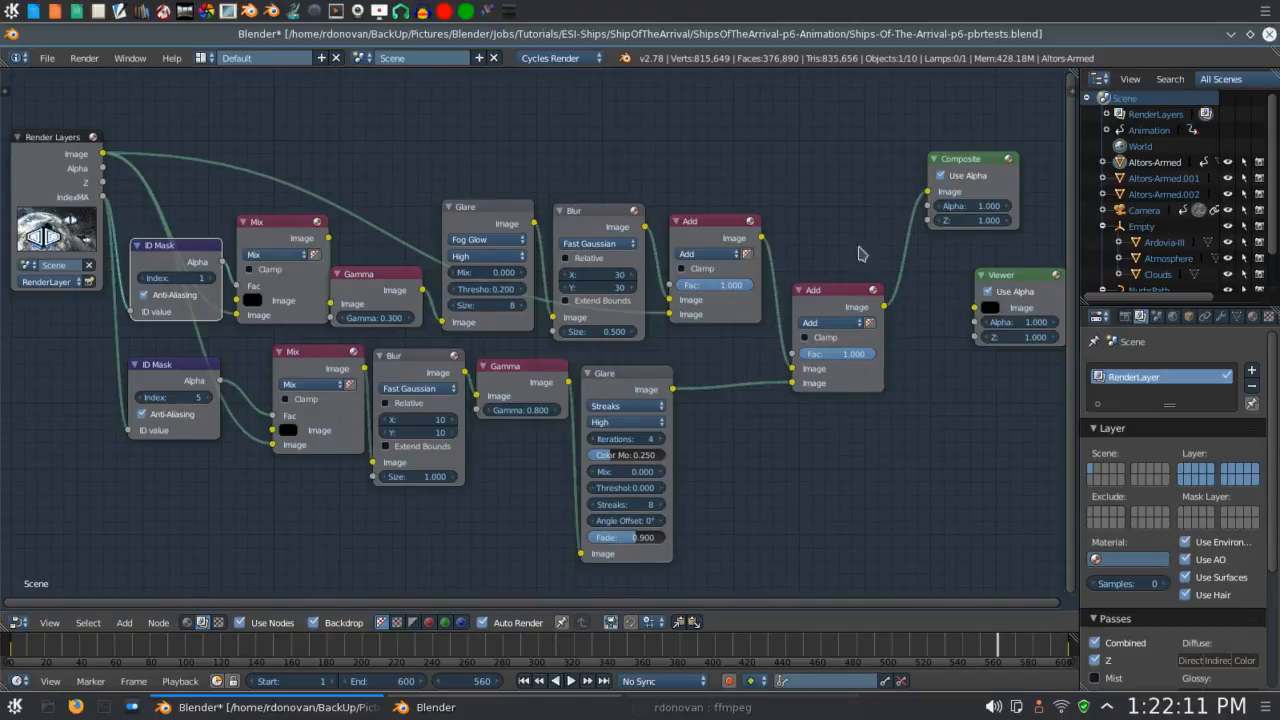
# Connect the final Add node's image to the Viewer, and preview the upper ID Mask's matte at index 0 and 1.
pyautogui.moveTo(884, 306); pyautogui.dragTo(975, 307)
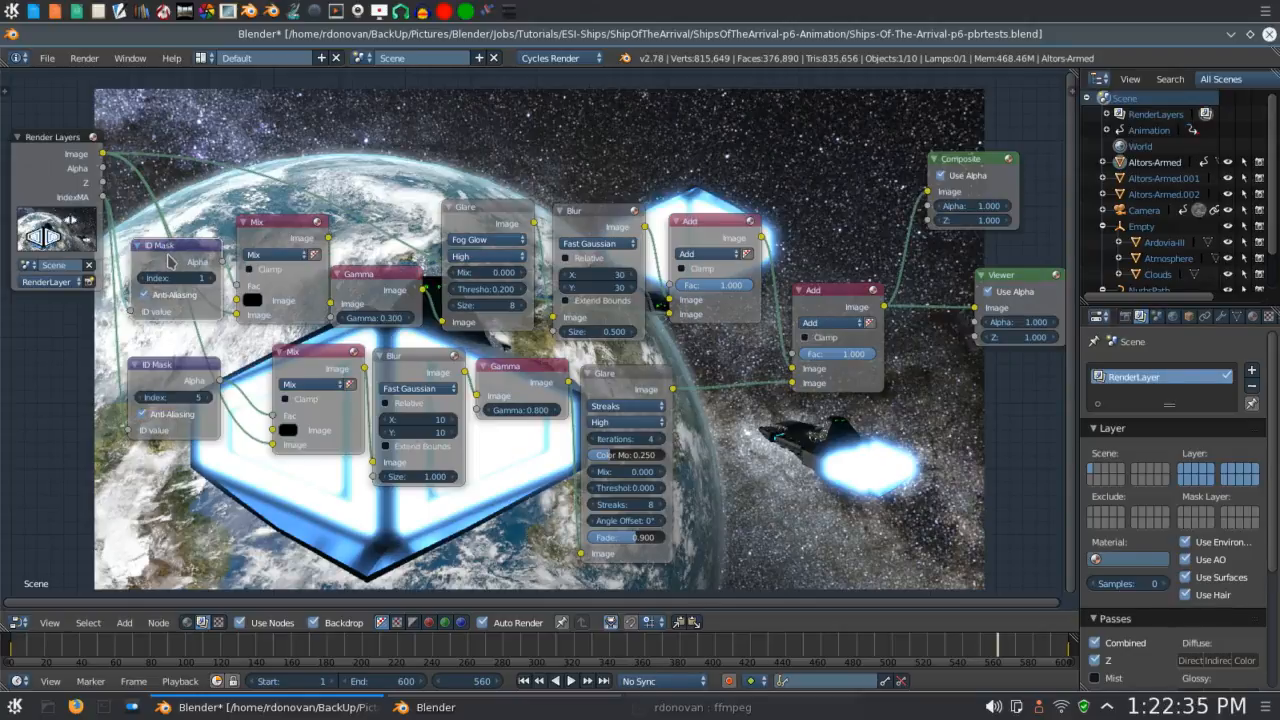
pyautogui.click(171, 261)
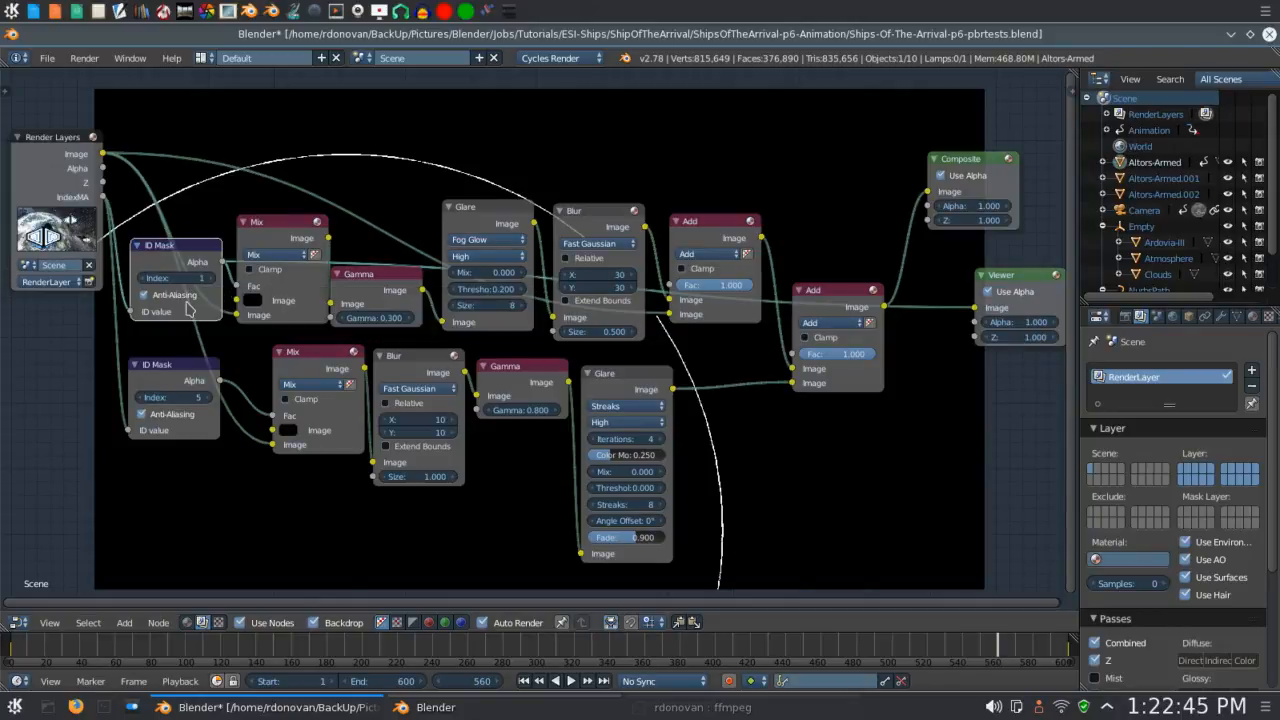
pyautogui.click(142, 279)
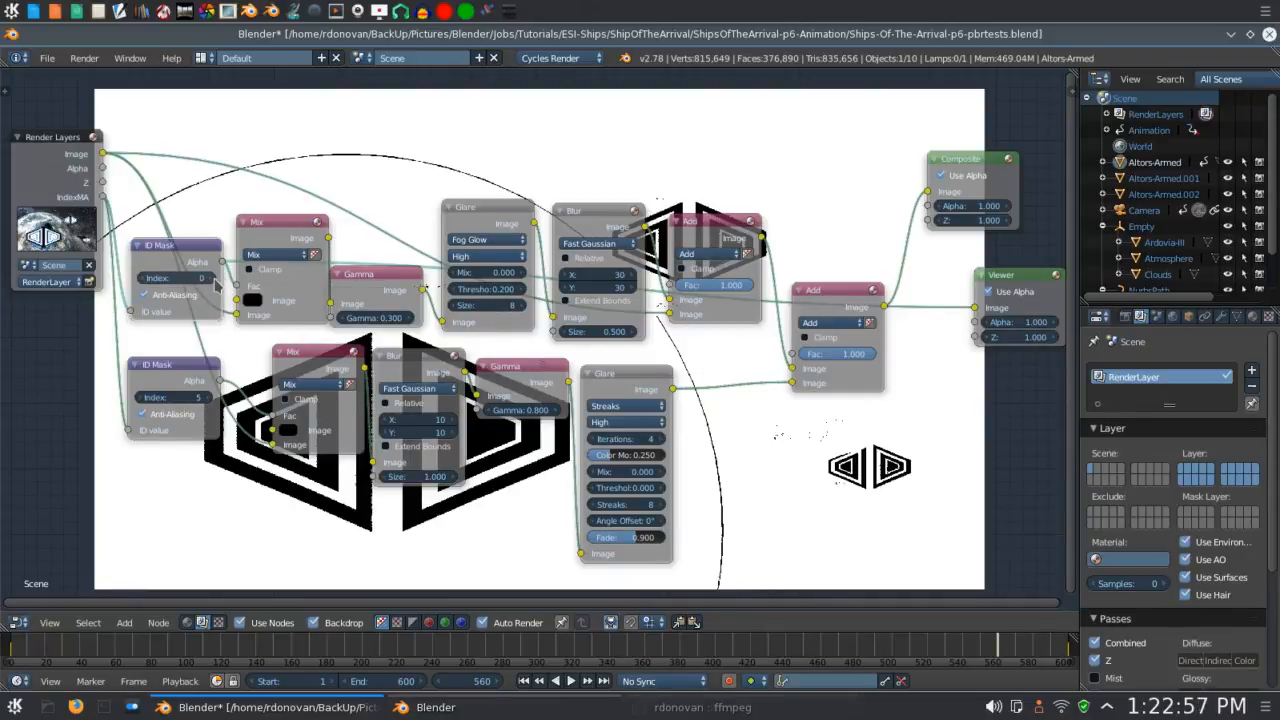
pyautogui.click(213, 279)
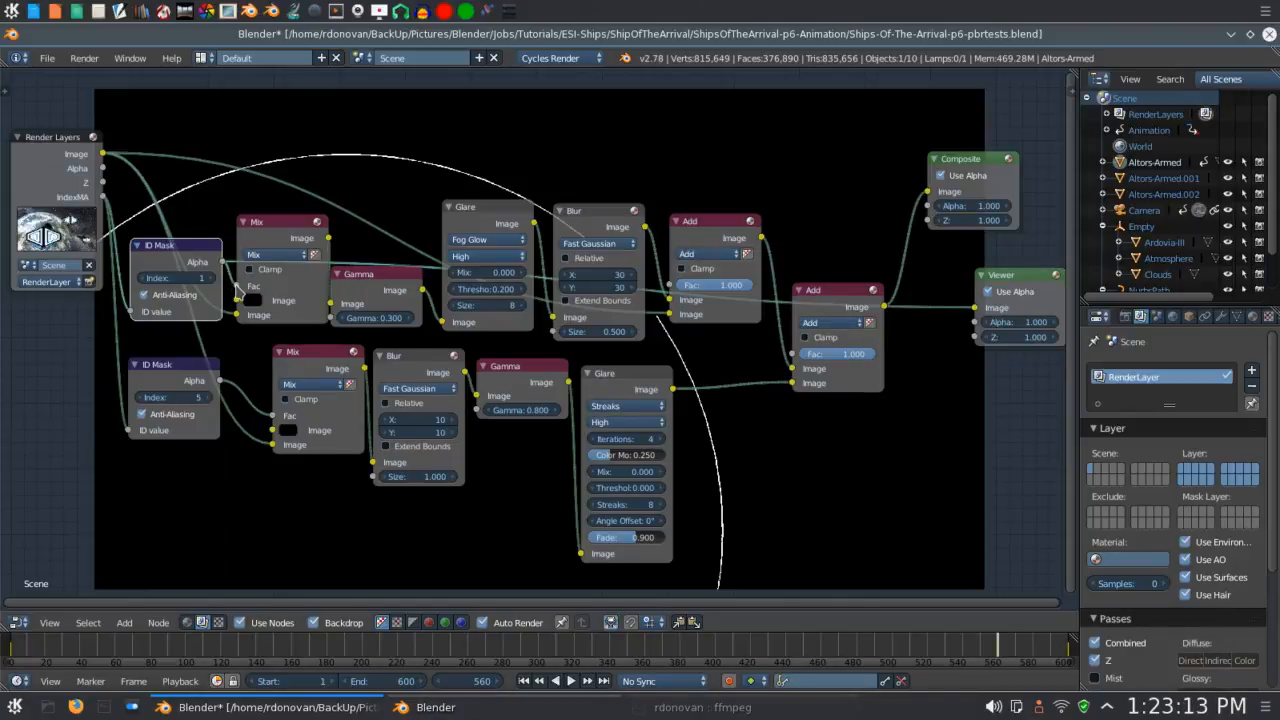
# Add a new Mix color node below the lower Mix node and delete it again.
pyautogui.click(280, 233)
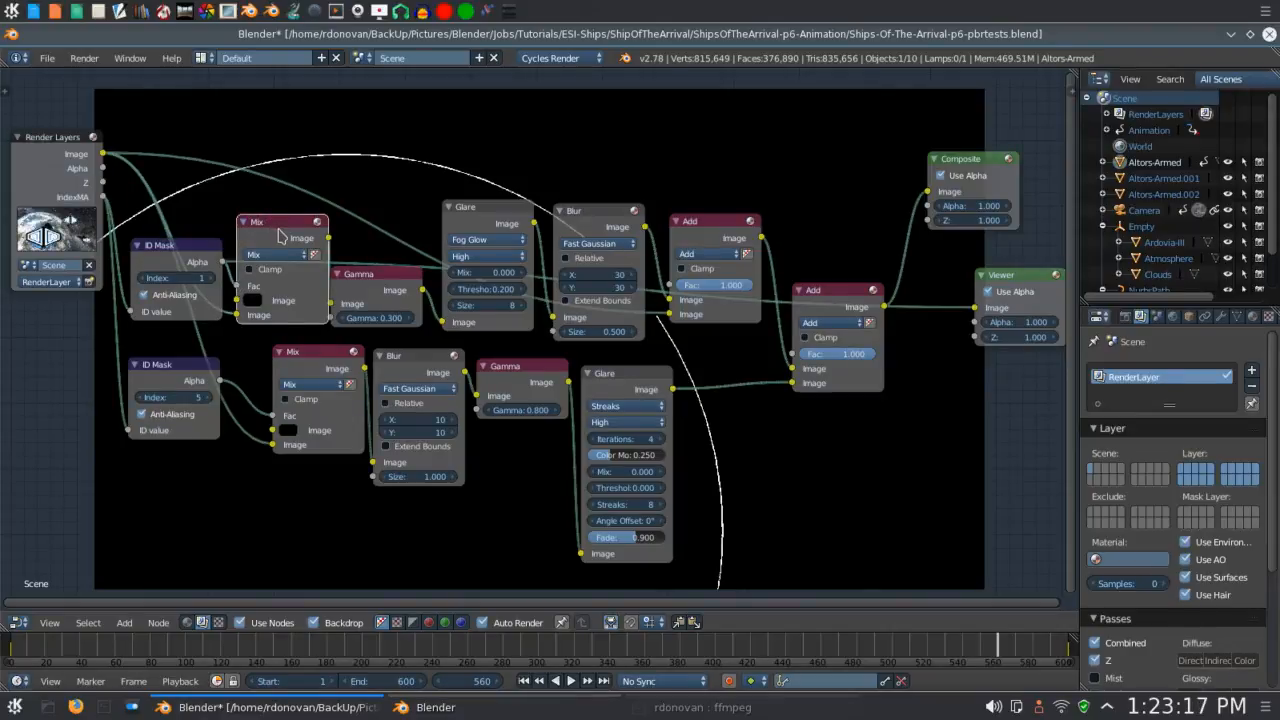
pyautogui.hotkey('shift', 'a')
pyautogui.moveTo(263, 282)
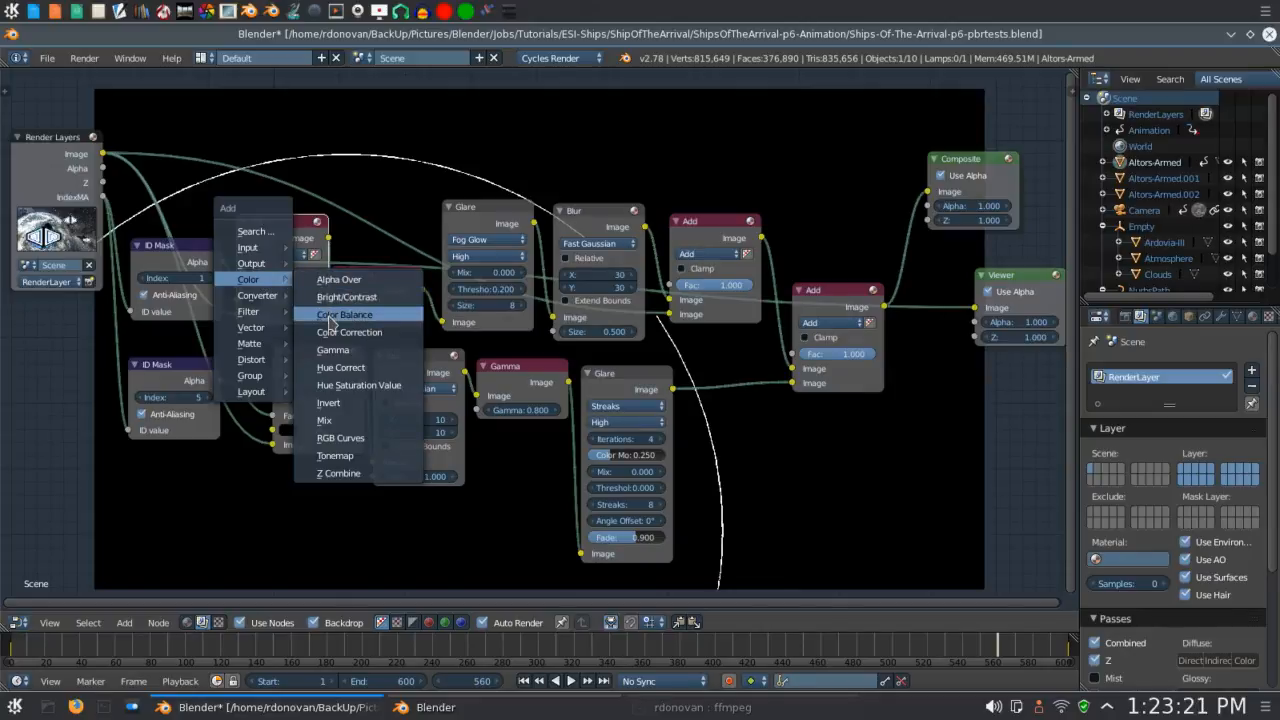
pyautogui.click(325, 420)
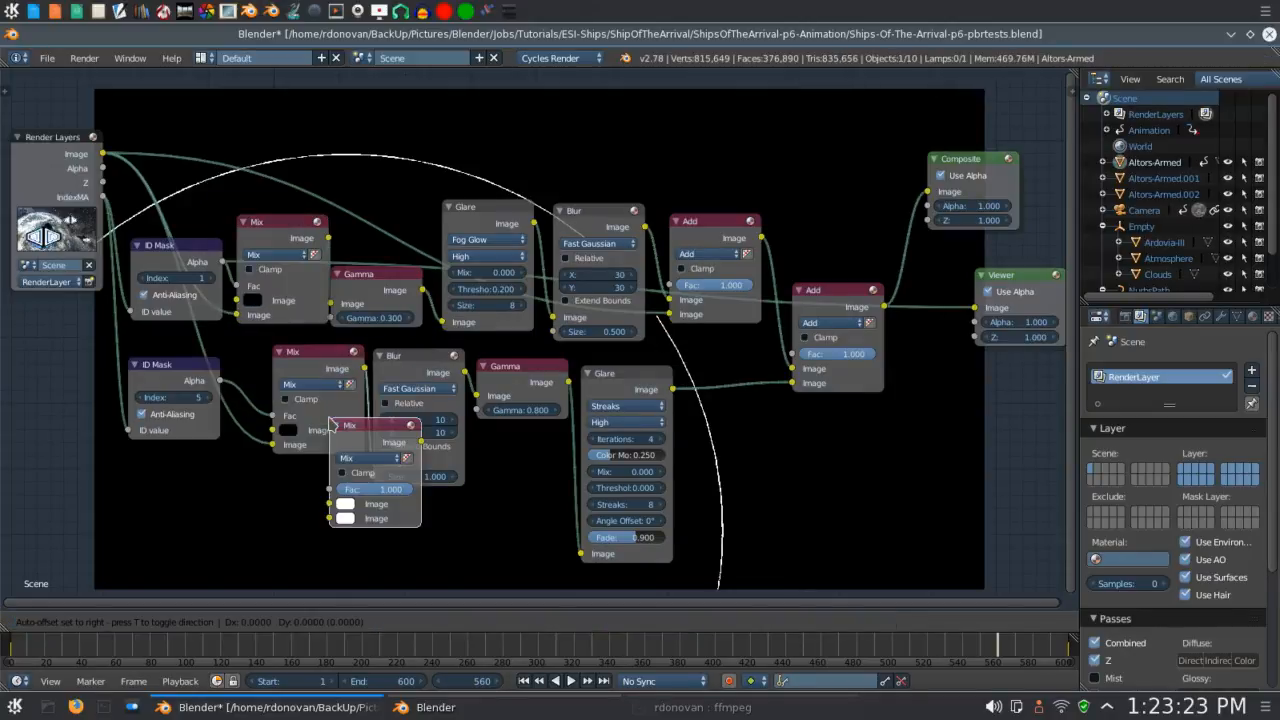
pyautogui.click(259, 485)
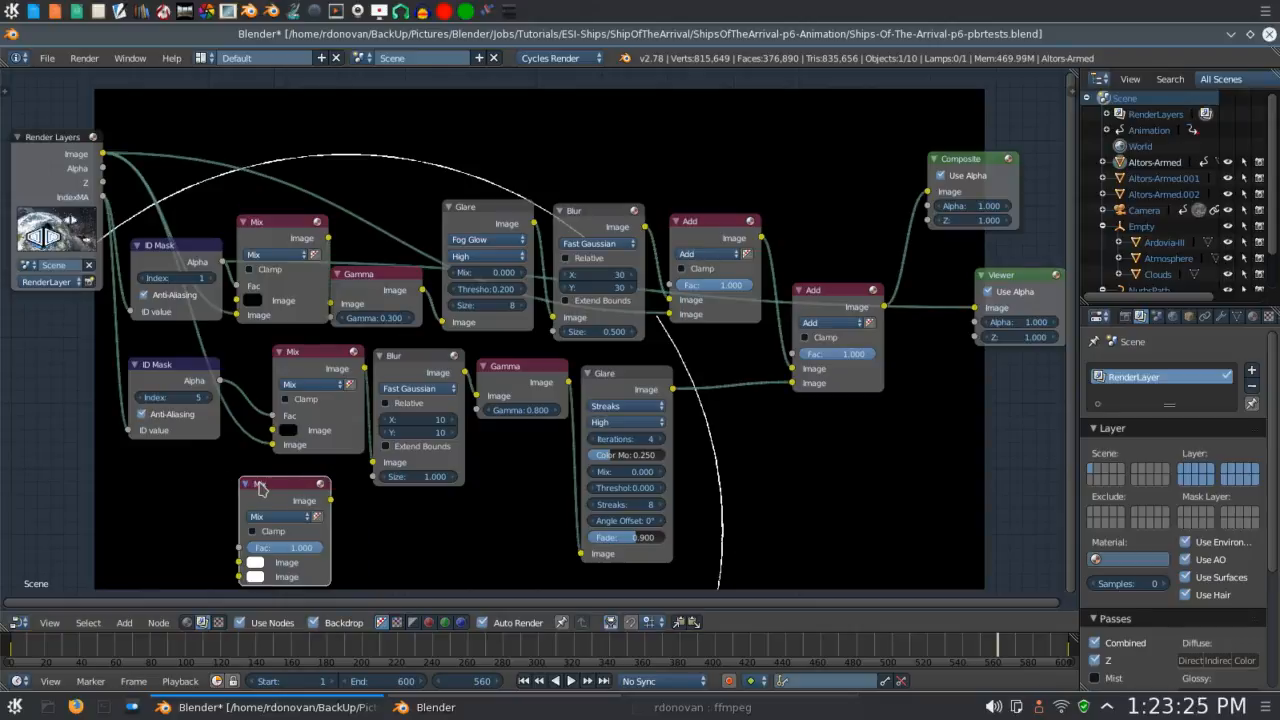
pyautogui.press('x')
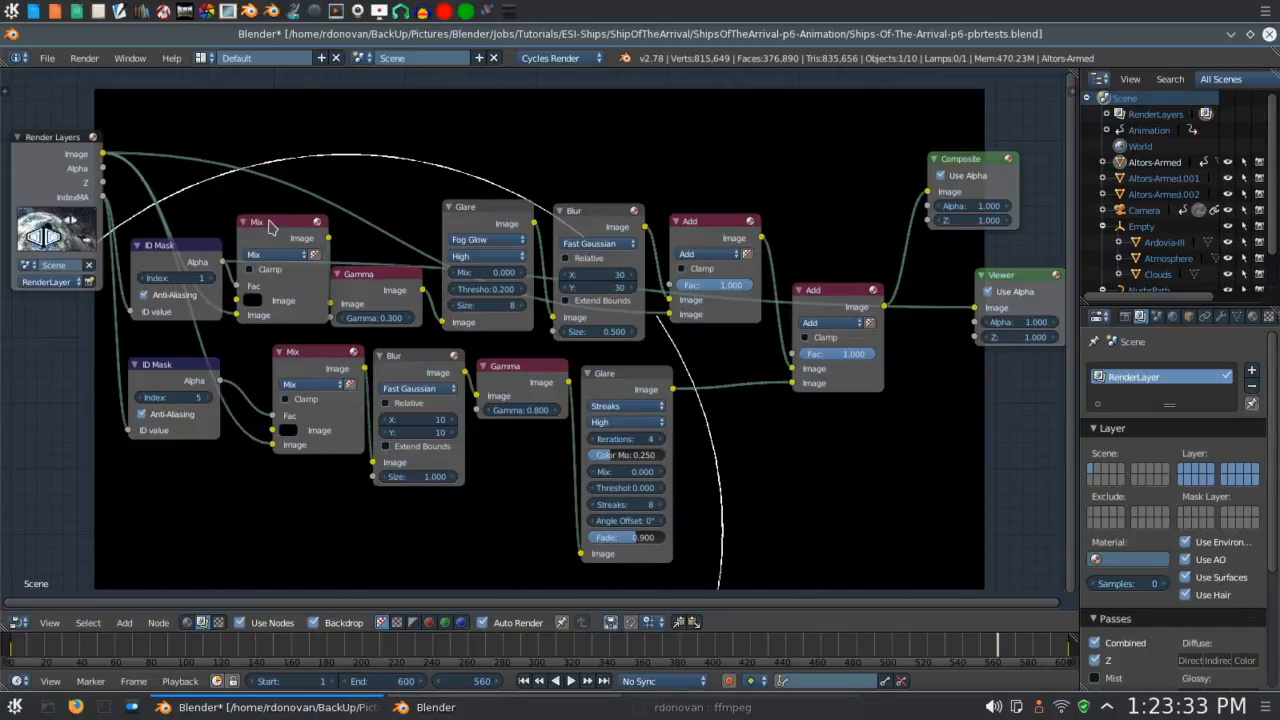
# Trace the ID Mask alpha and Render Layers image links into the upper Mix node and preview its output.
pyautogui.moveTo(220, 262); pyautogui.dragTo(246, 288)
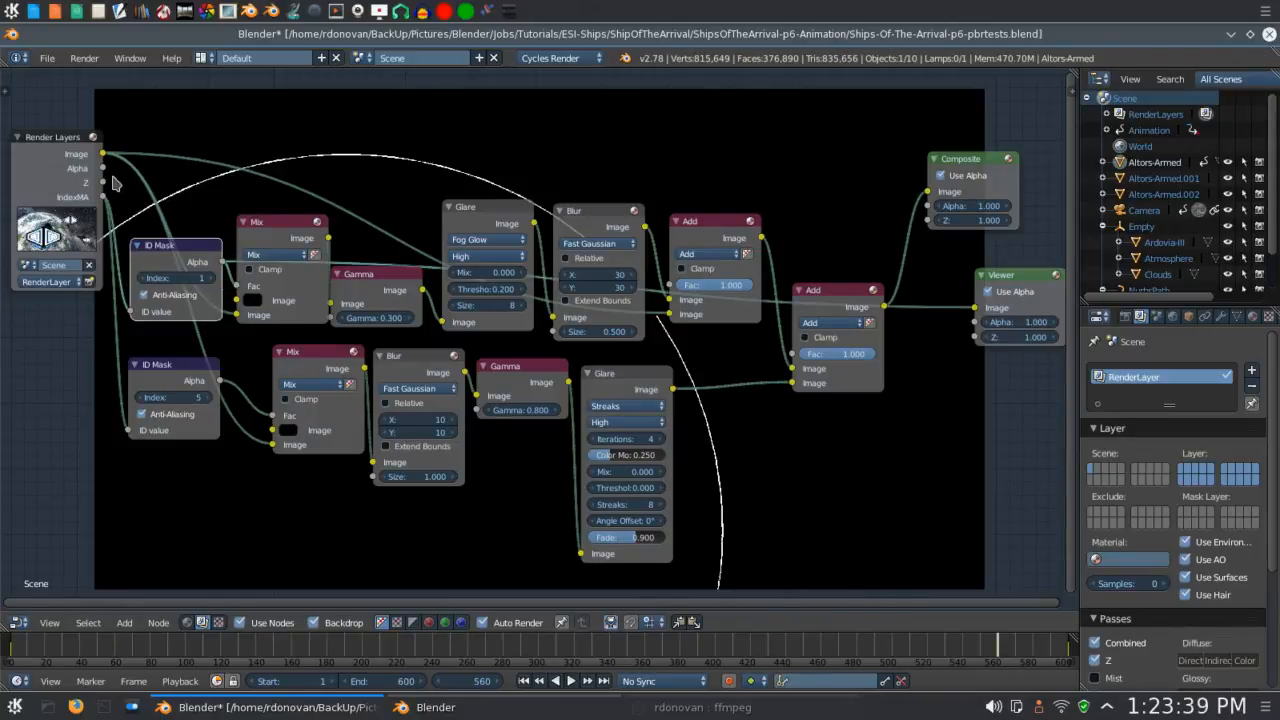
pyautogui.moveTo(102, 155); pyautogui.dragTo(305, 286)
pyautogui.click(236, 304)
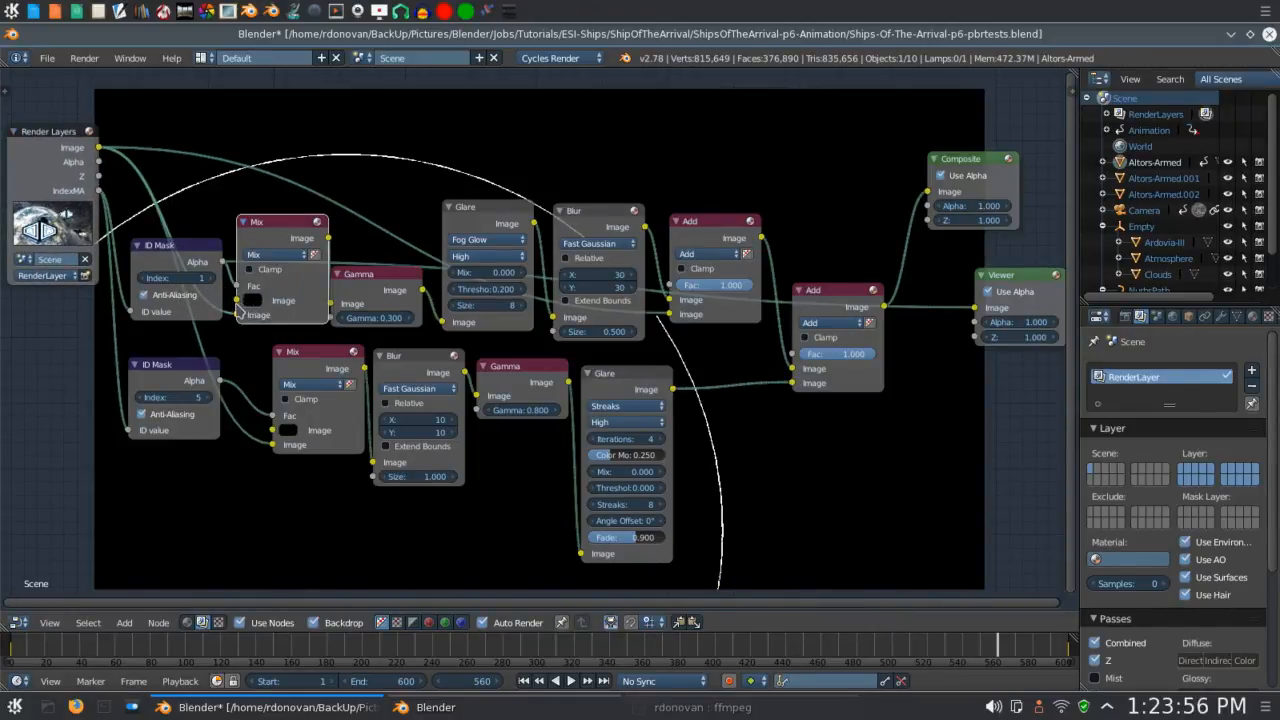
pyautogui.click(254, 302)
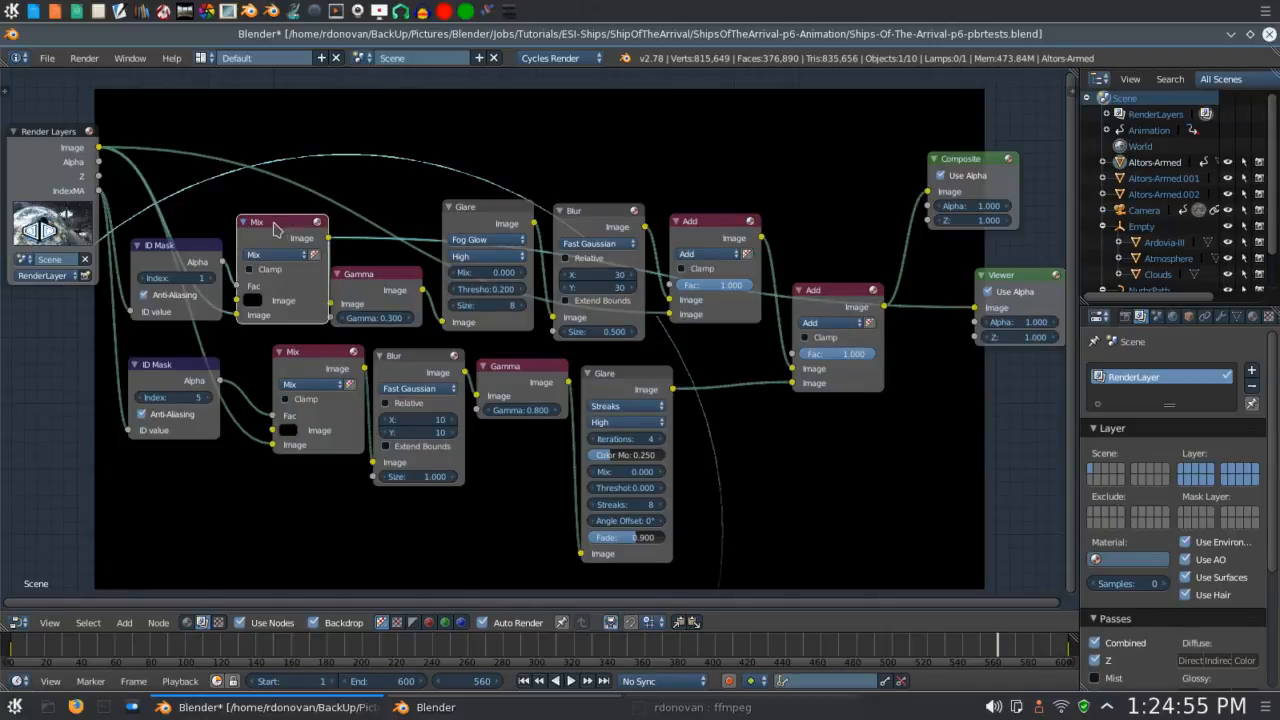
pyautogui.moveTo(269, 229); pyautogui.dragTo(276, 229)
# Locate Gamma among the color nodes that can be added and preview the upper row's existing Gamma node.
pyautogui.click(371, 276)
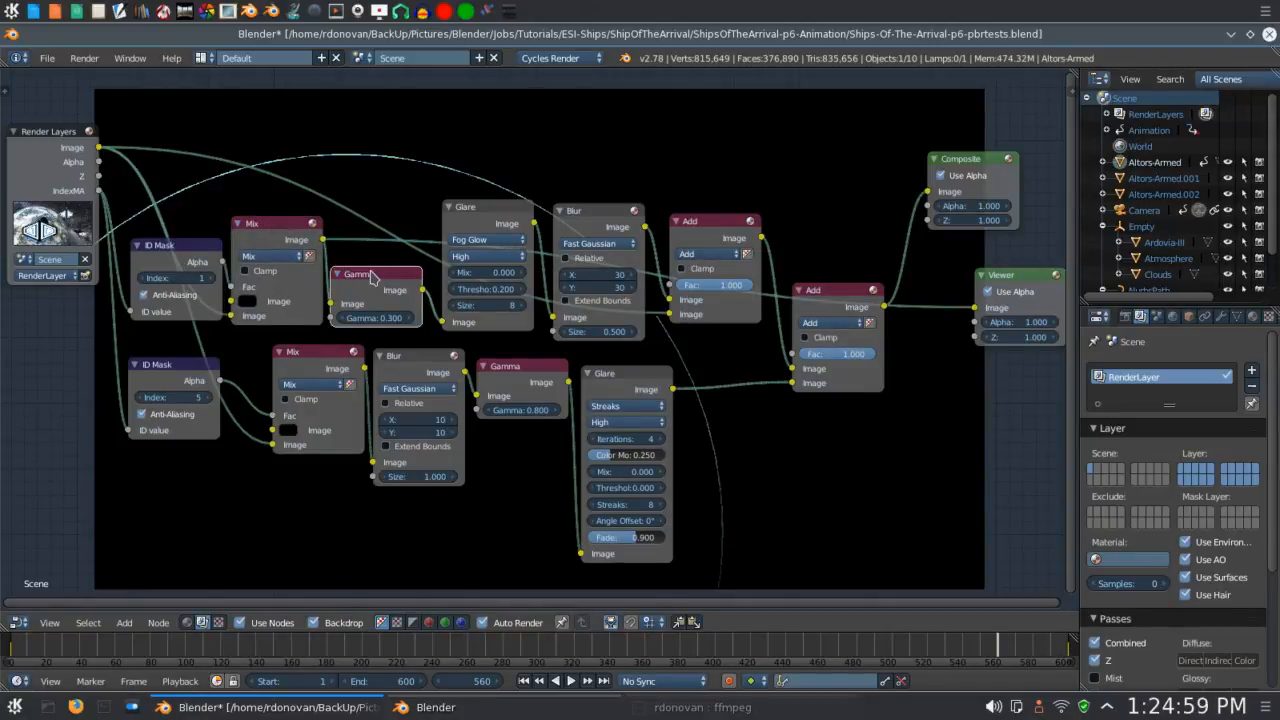
pyautogui.hotkey('shift', 'a')
pyautogui.moveTo(361, 322)
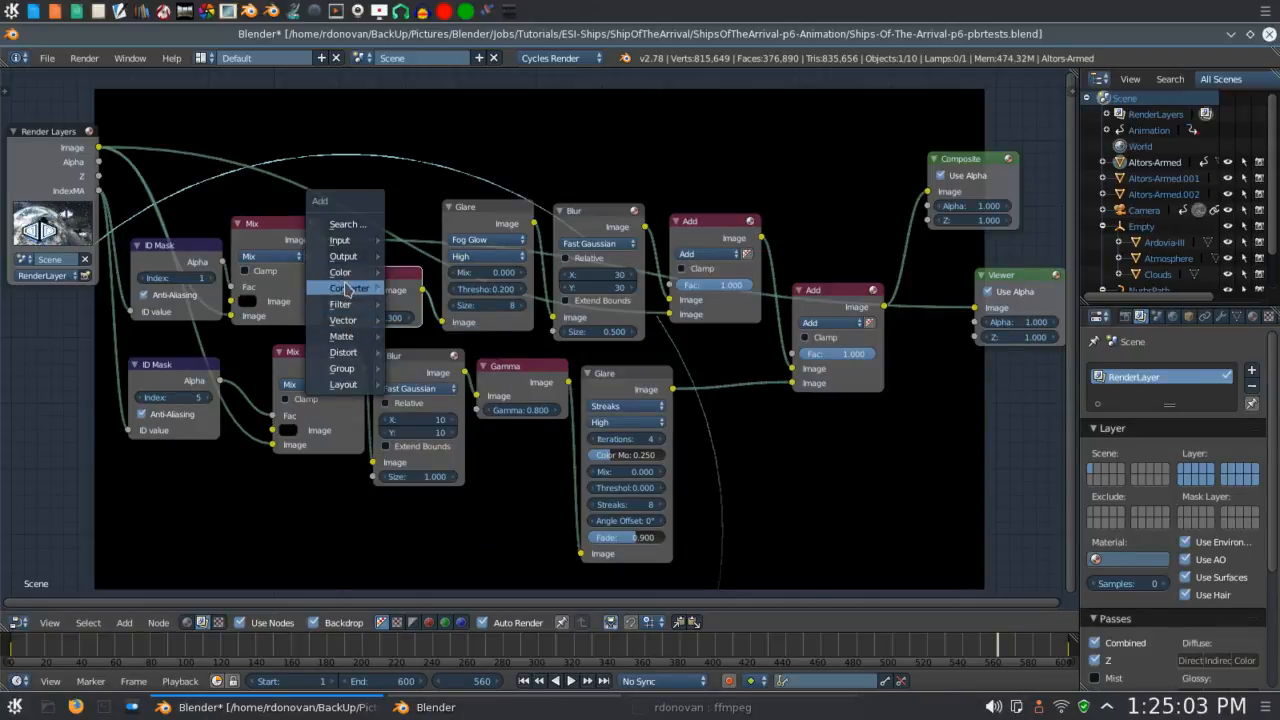
pyautogui.moveTo(346, 289)
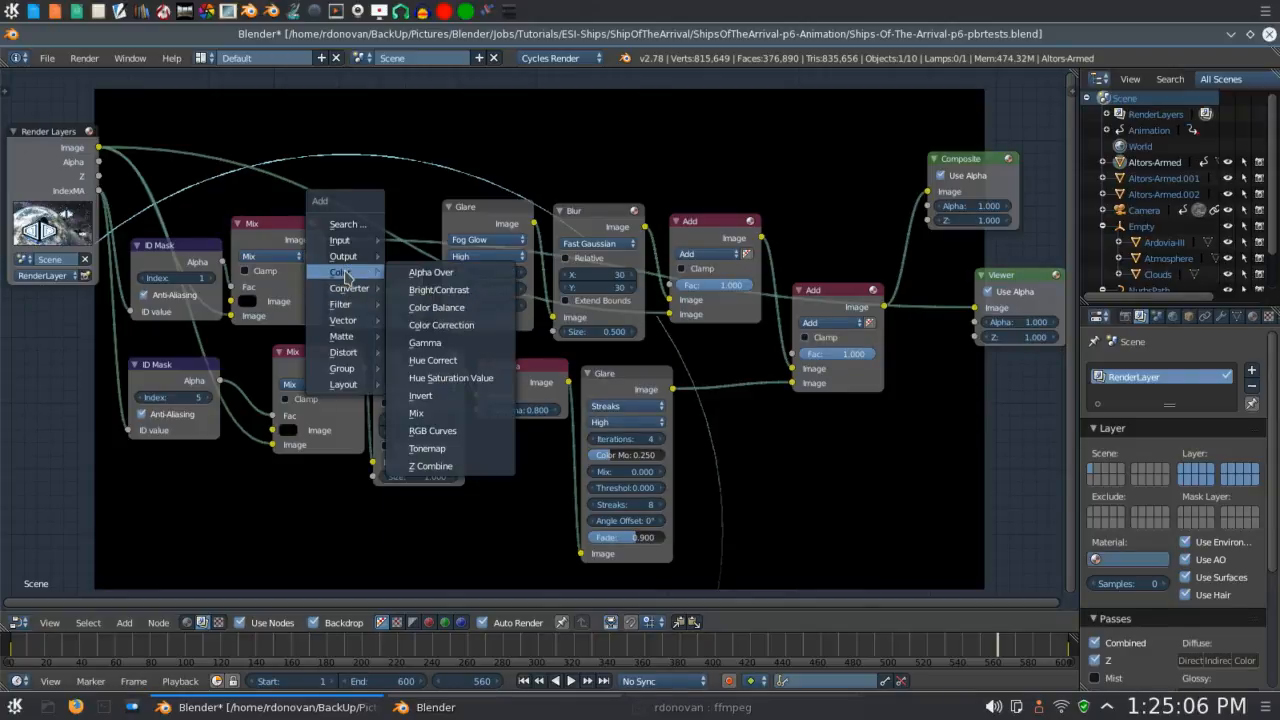
pyautogui.click(425, 342)
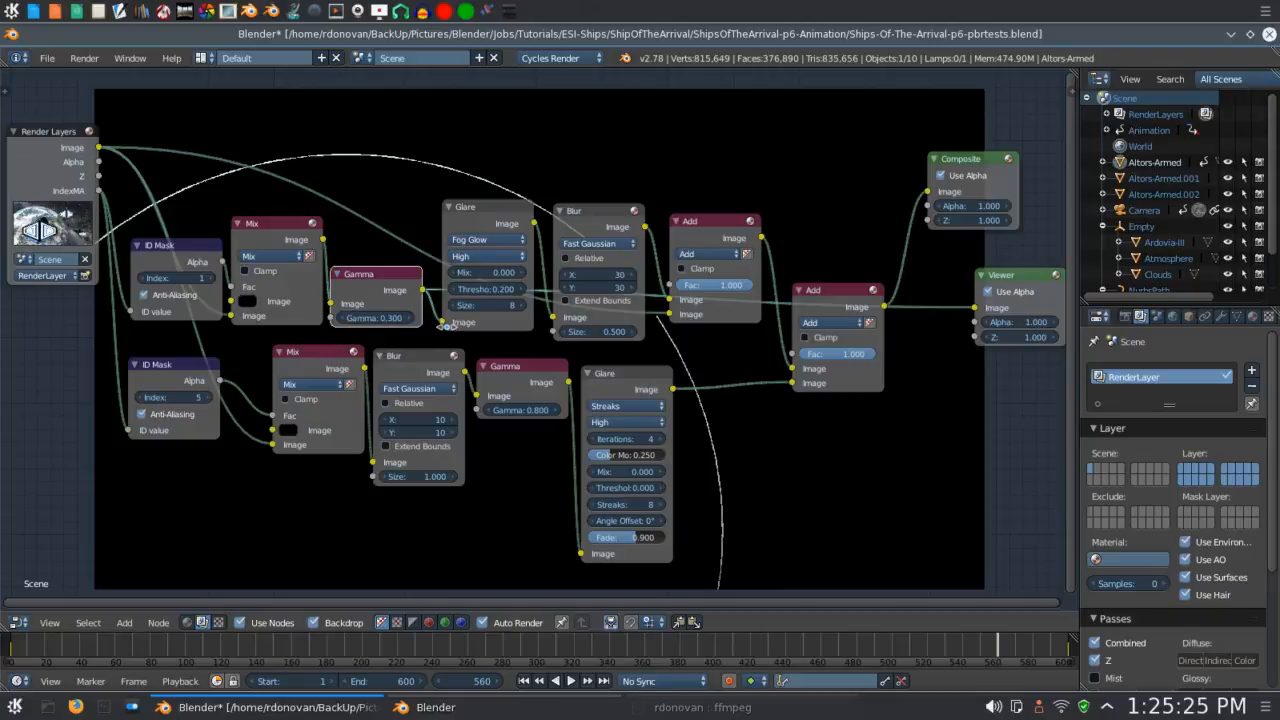
# Set the Fog Glow Glare node's threshold to 0.300 while previewing it, and preview the Blur node that follows.
pyautogui.click(478, 224)
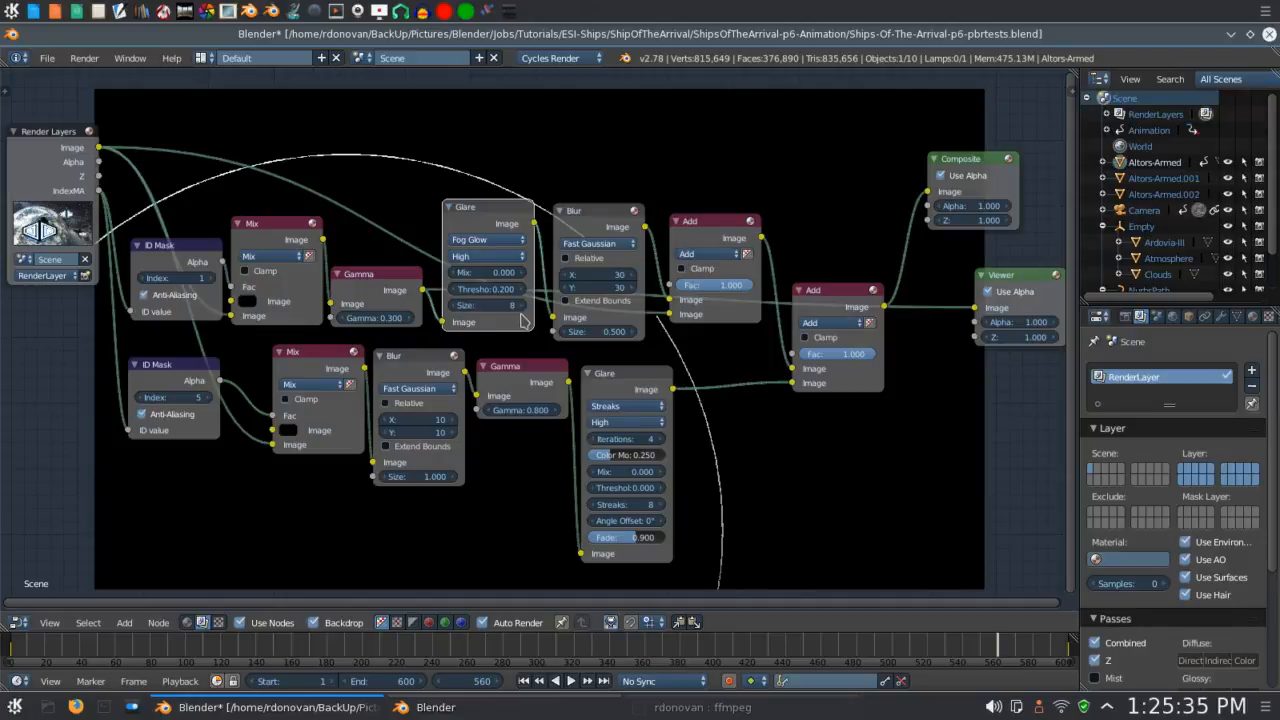
pyautogui.keyDown('ctrl'); pyautogui.keyDown('shift'); pyautogui.click(475, 215); pyautogui.keyUp('shift'); pyautogui.keyUp('ctrl')
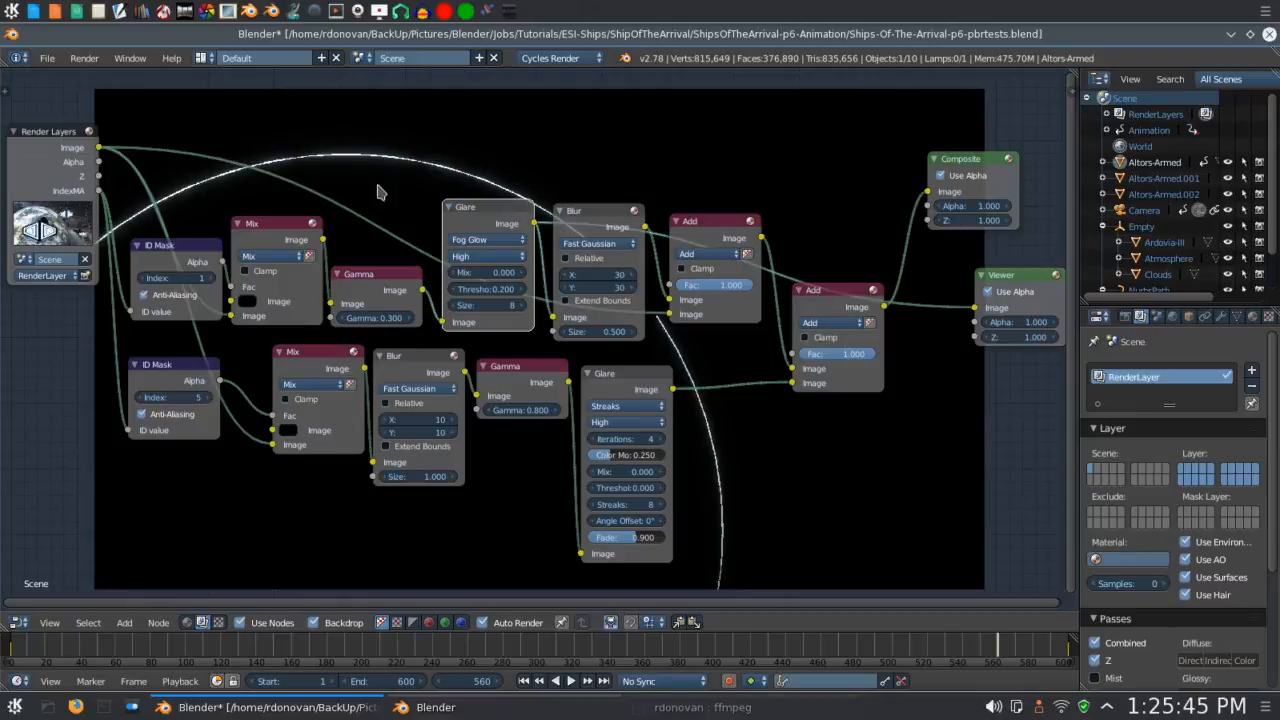
pyautogui.click(519, 291)
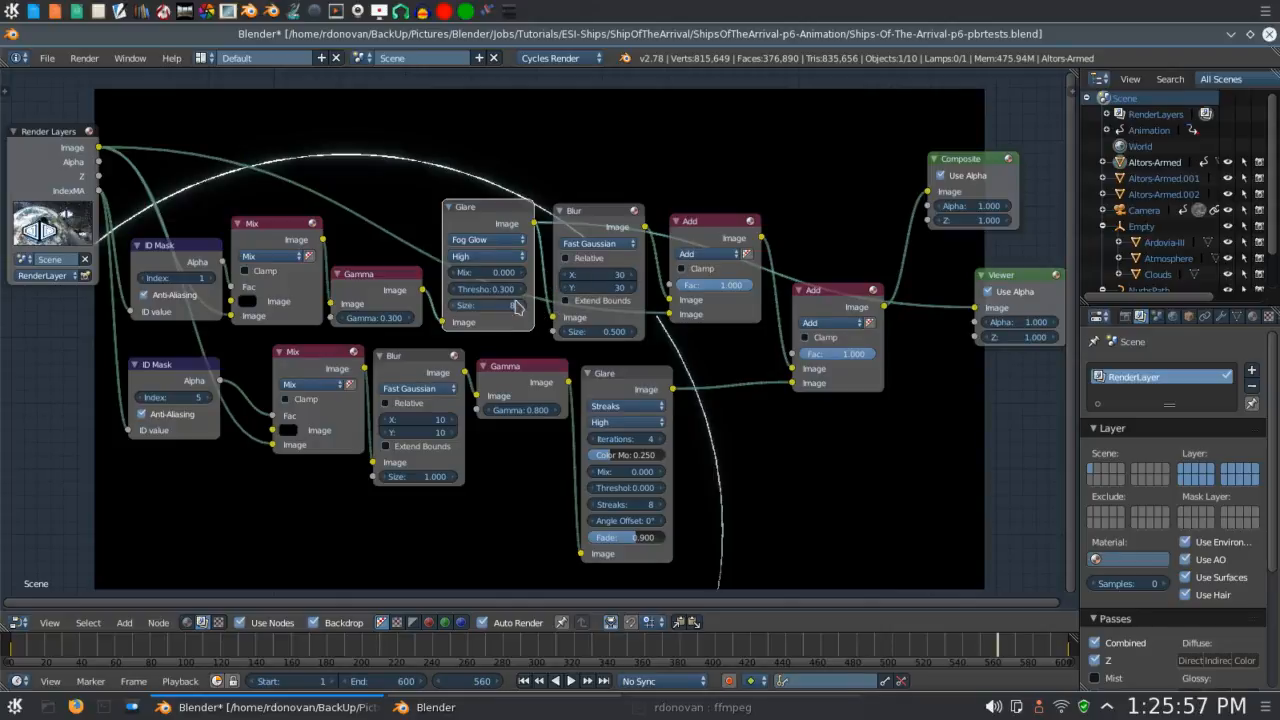
pyautogui.click(590, 215)
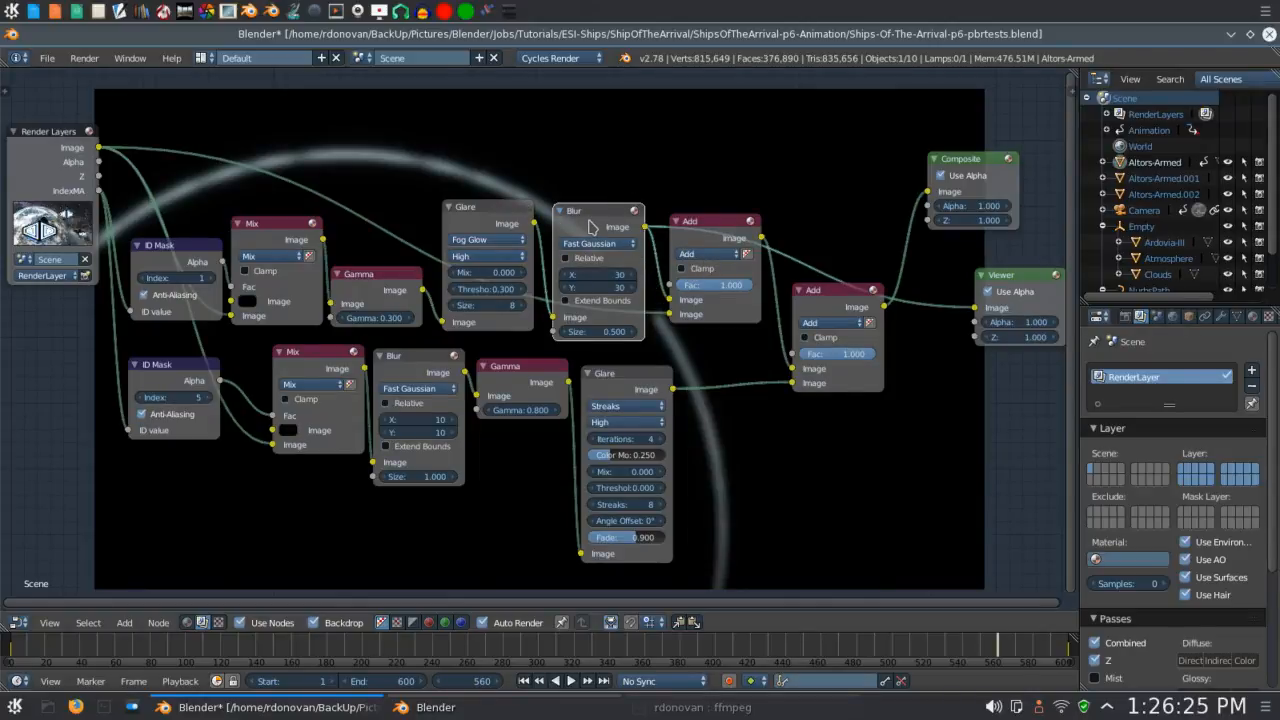
# Add a Mix color node above the final Add node with its blend mode set to Add, and delete it again.
pyautogui.click(722, 228)
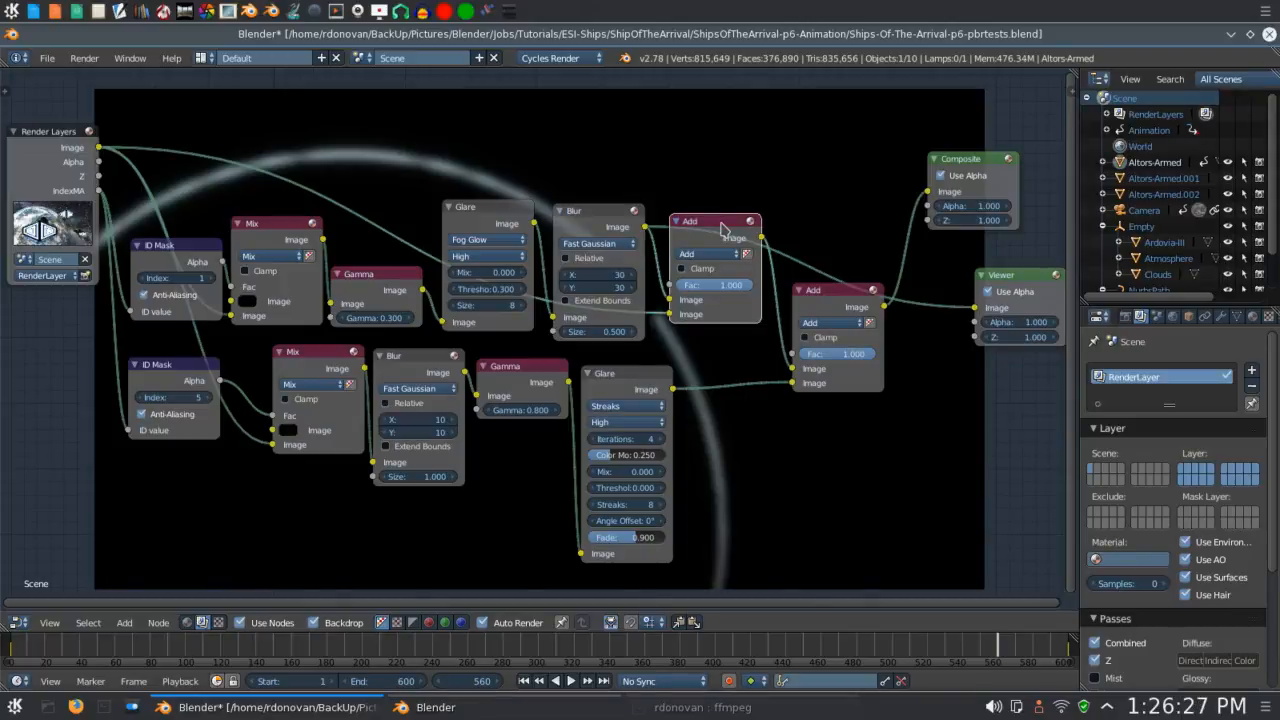
pyautogui.hotkey('shift', 'a')
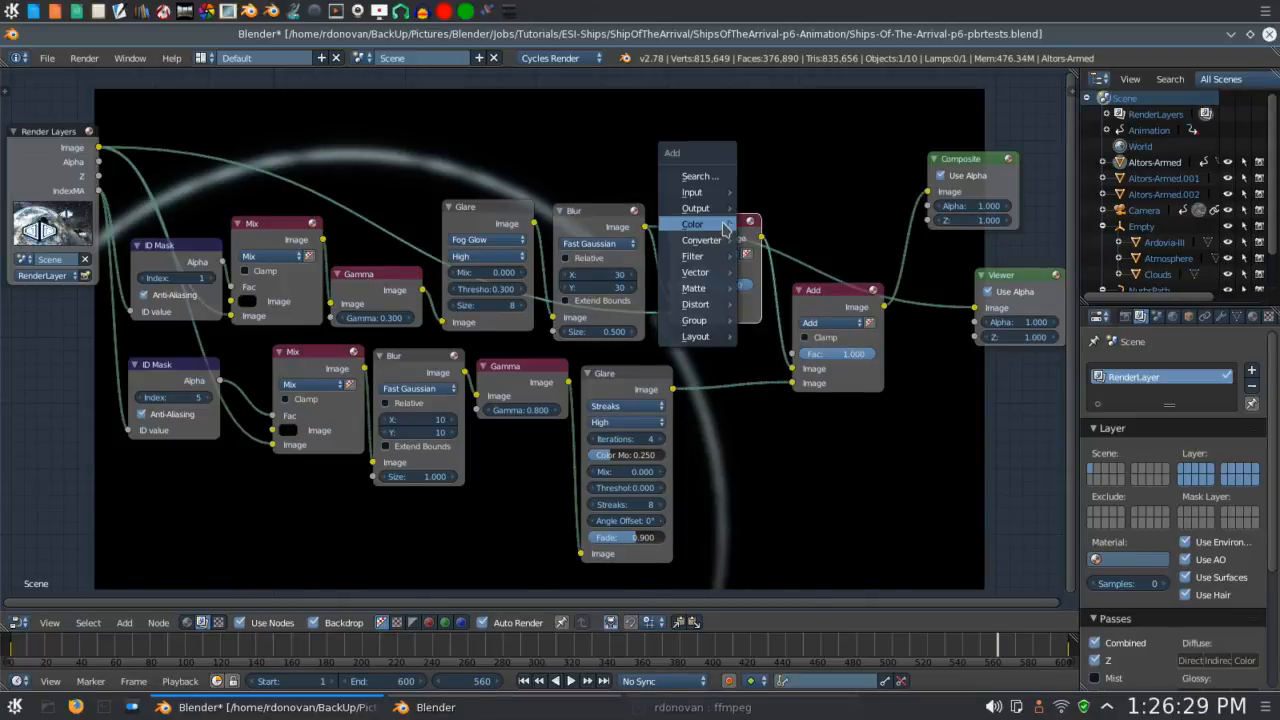
pyautogui.moveTo(724, 228)
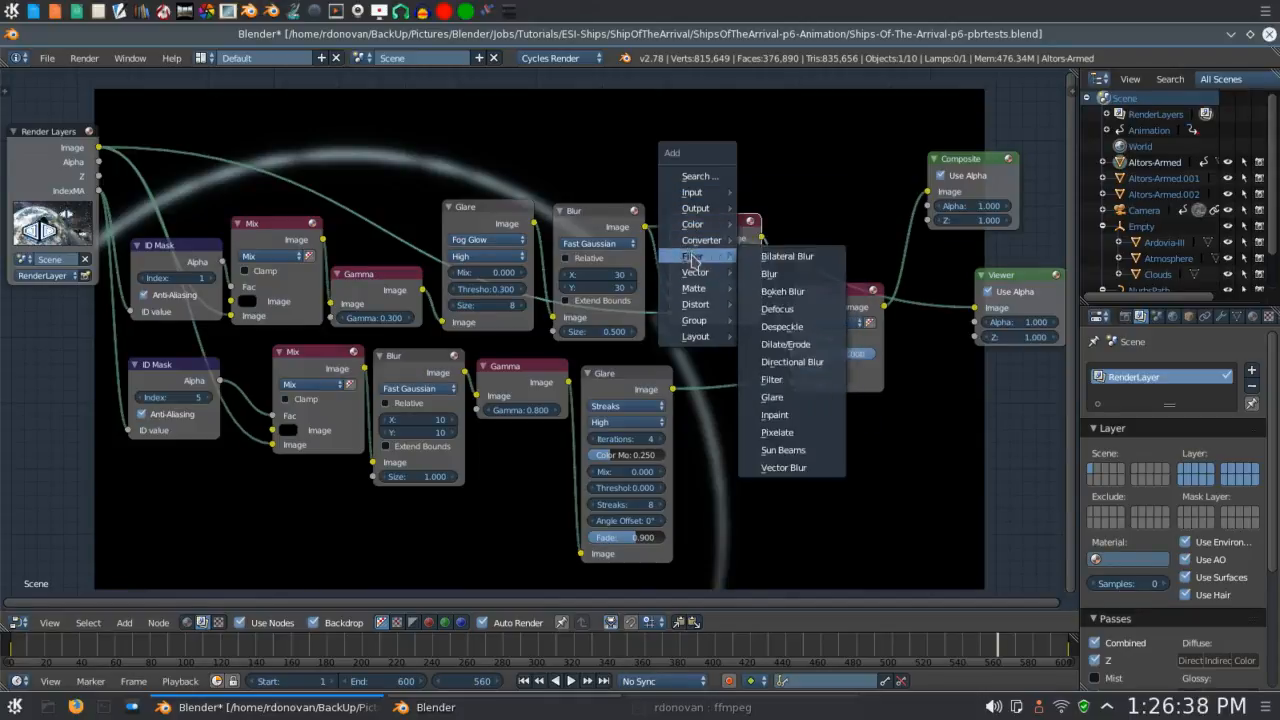
pyautogui.moveTo(697, 276)
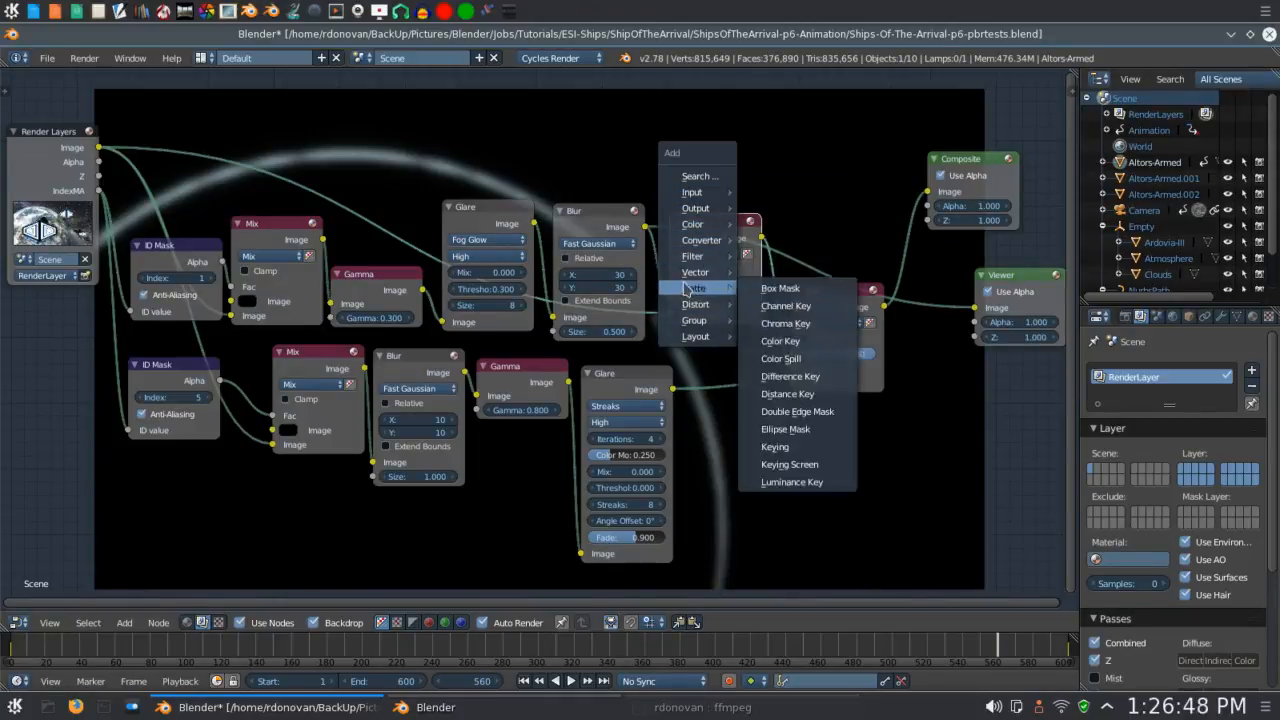
pyautogui.moveTo(689, 243)
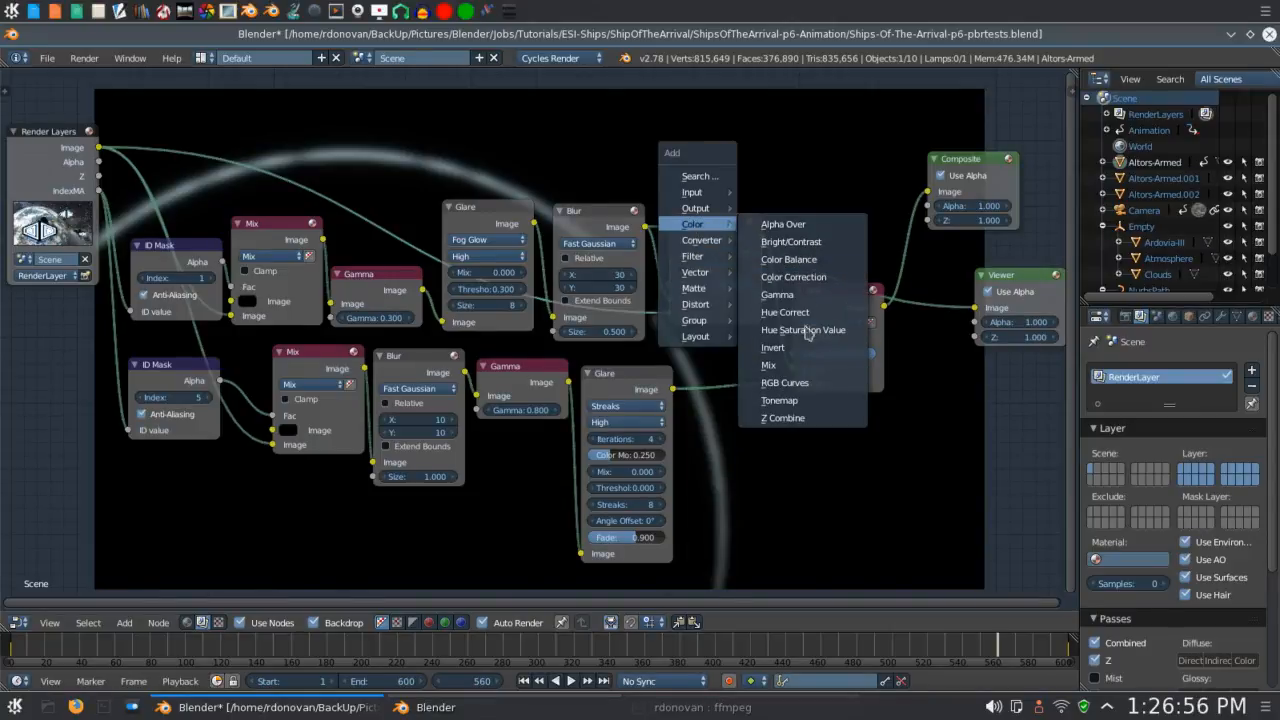
pyautogui.click(768, 365)
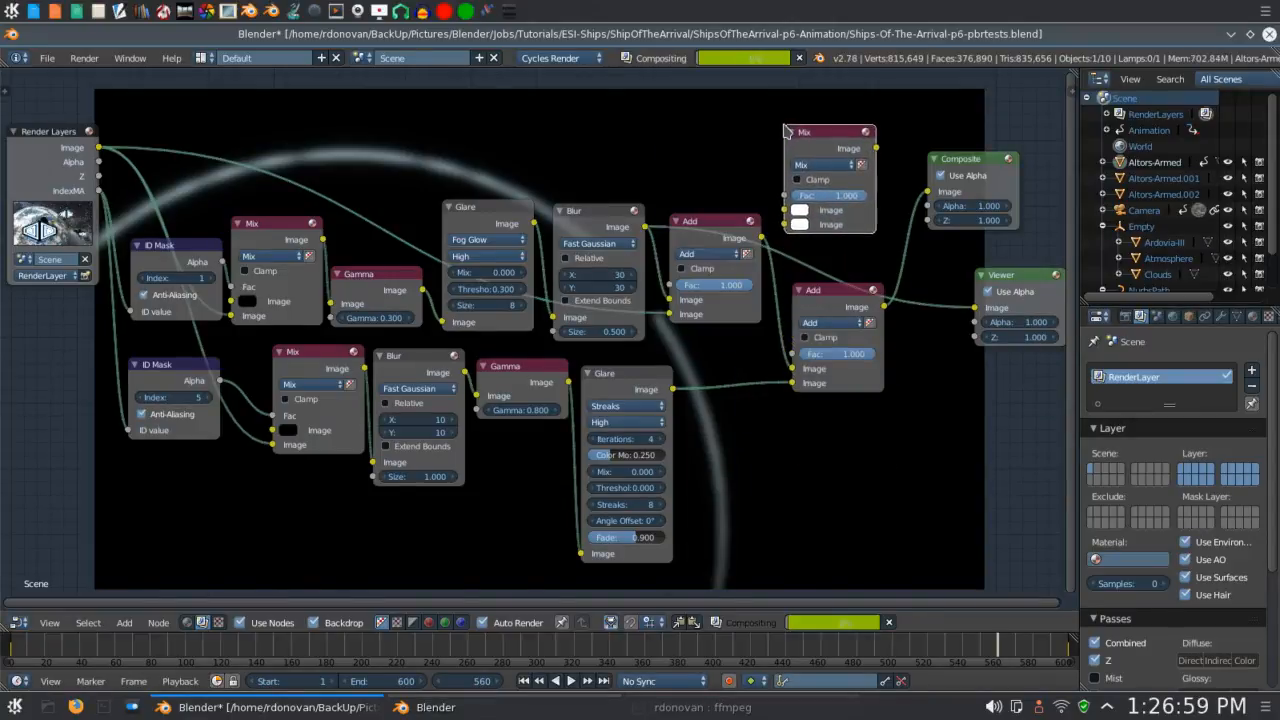
pyautogui.click(820, 165)
pyautogui.click(824, 196)
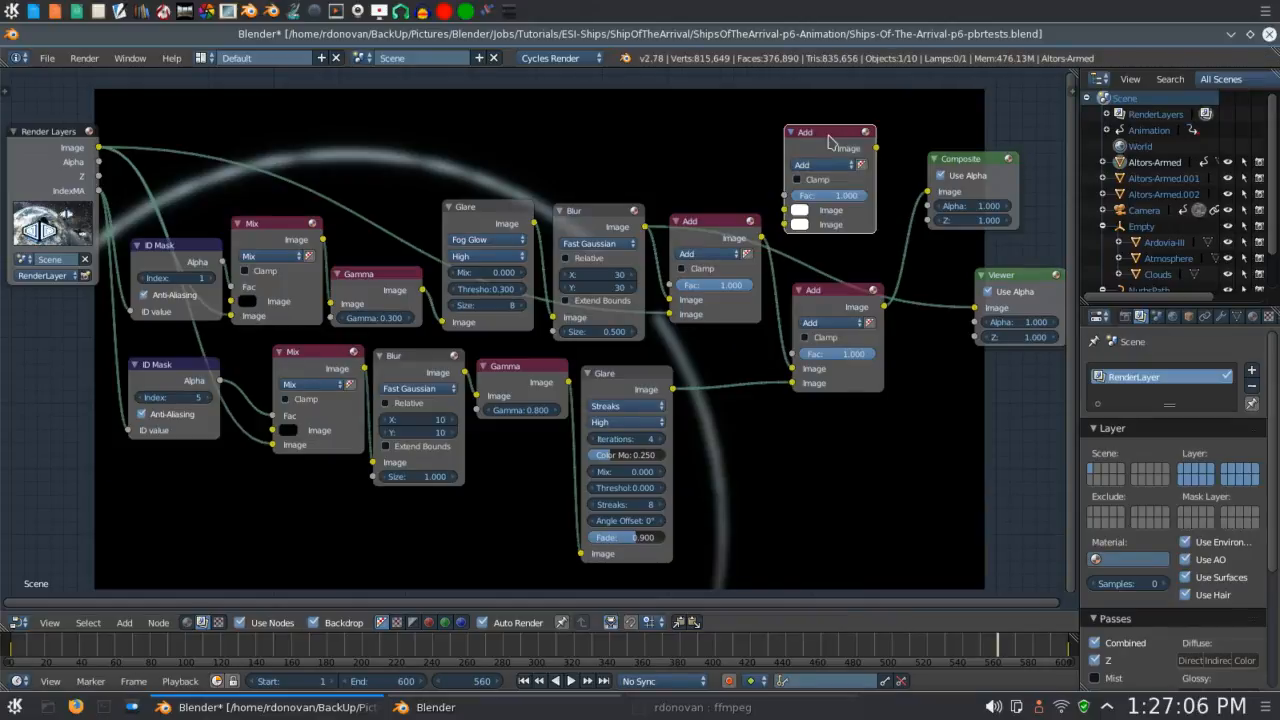
pyautogui.press('x')
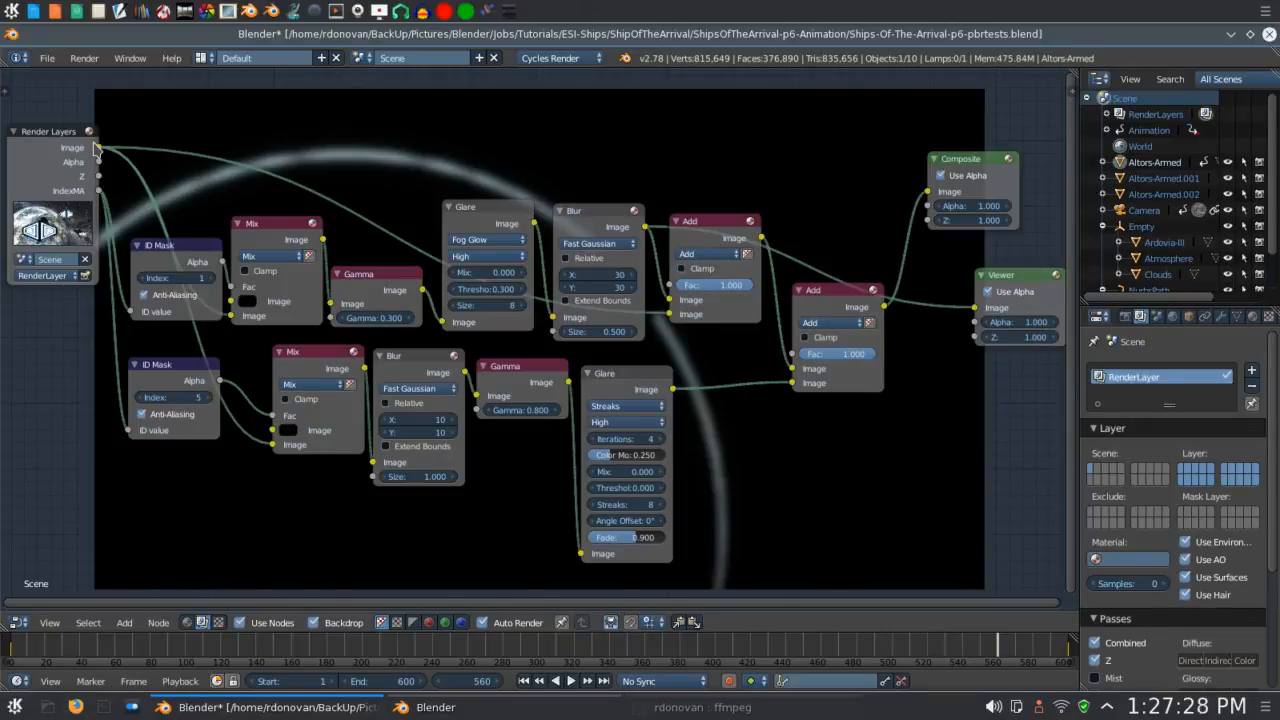
# Trace the Render Layers image link into the upper Add node's second image input and preview the combined result.
pyautogui.moveTo(99, 148); pyautogui.dragTo(671, 315)
pyautogui.click(708, 240)
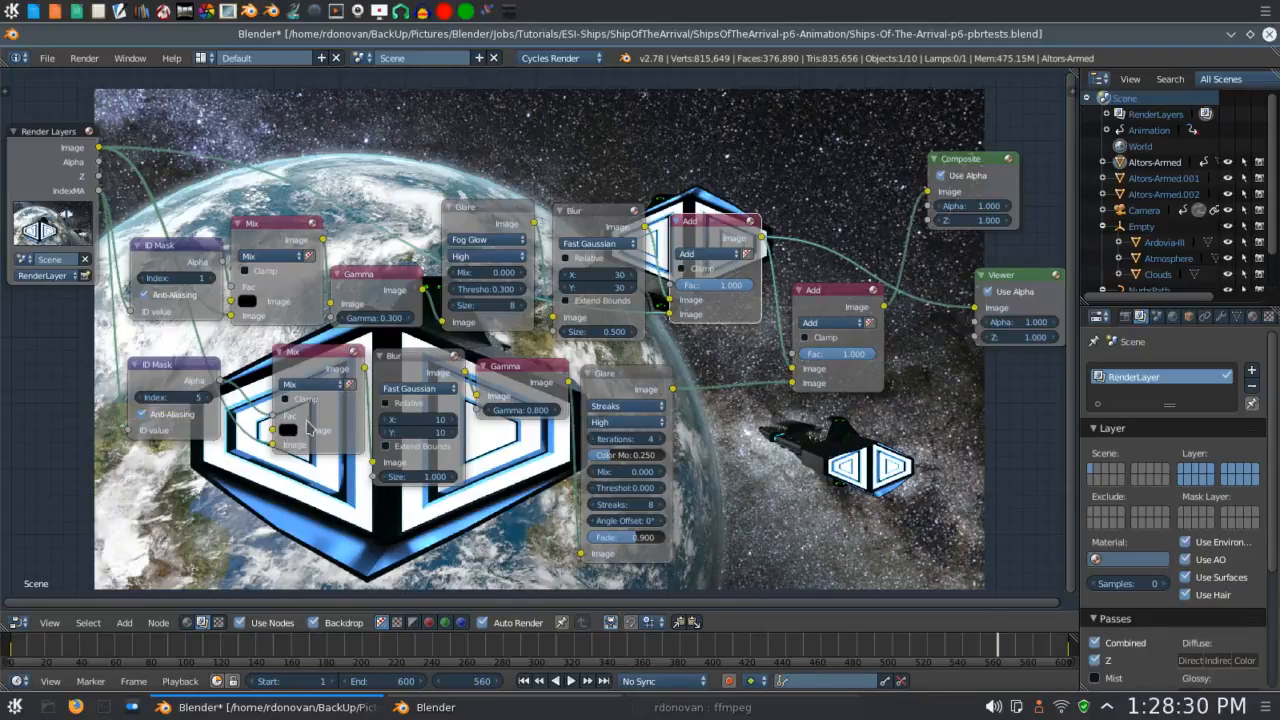
# Preview the lower ID Mask's matte while lowering its index to 1 and raising it back to 5.
pyautogui.keyDown('ctrl'); pyautogui.keyDown('shift'); pyautogui.click(184, 377); pyautogui.keyUp('shift'); pyautogui.keyUp('ctrl')
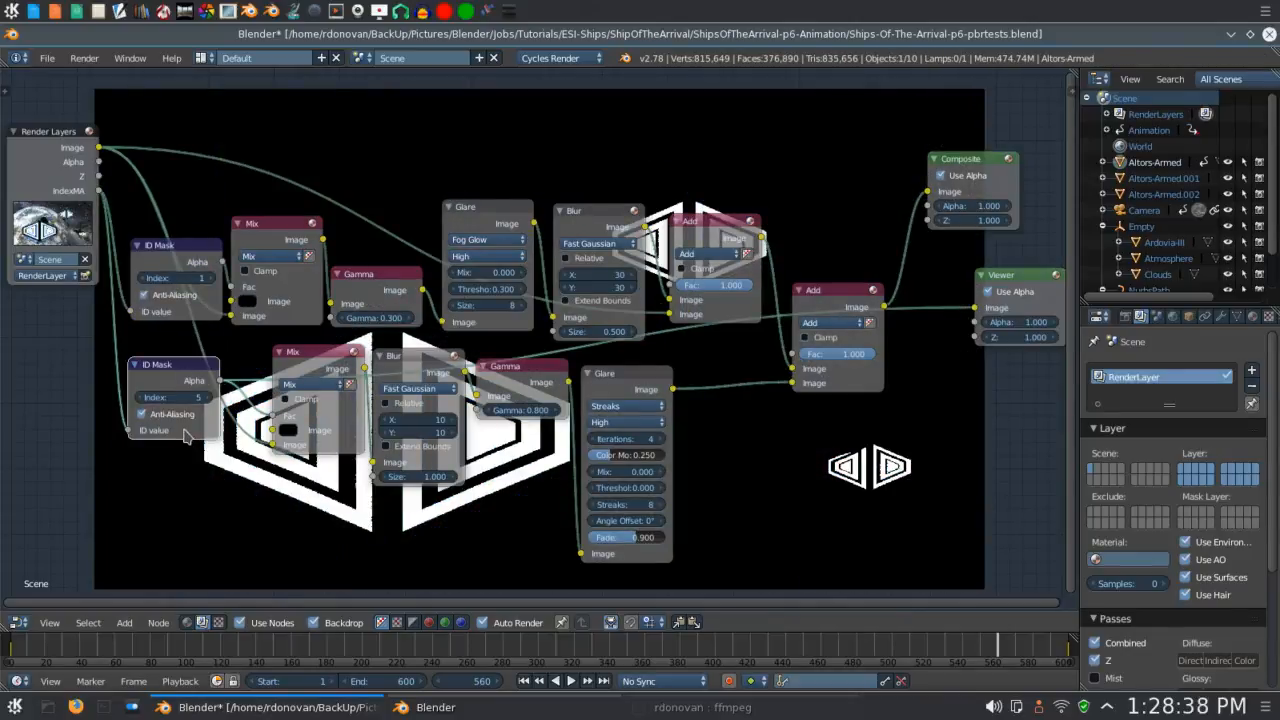
pyautogui.click(142, 398)
pyautogui.click(142, 398)
pyautogui.click(142, 398)
pyautogui.click(142, 398)
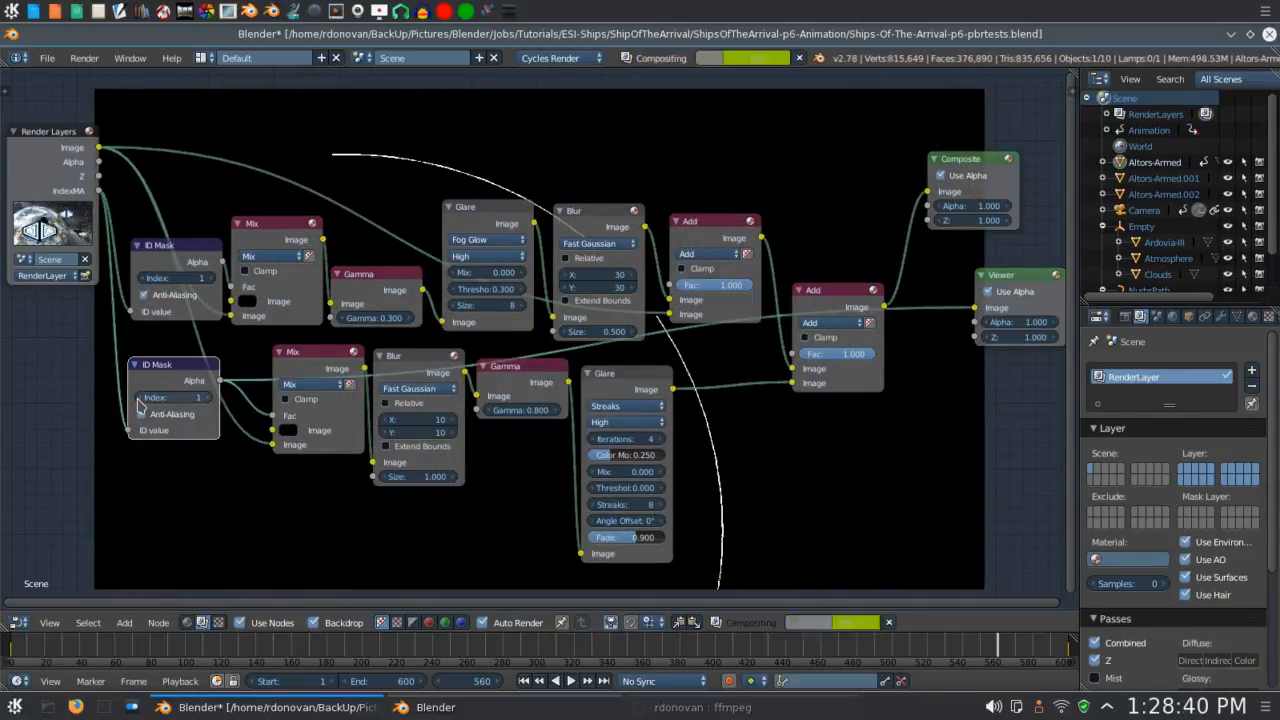
pyautogui.click(208, 398)
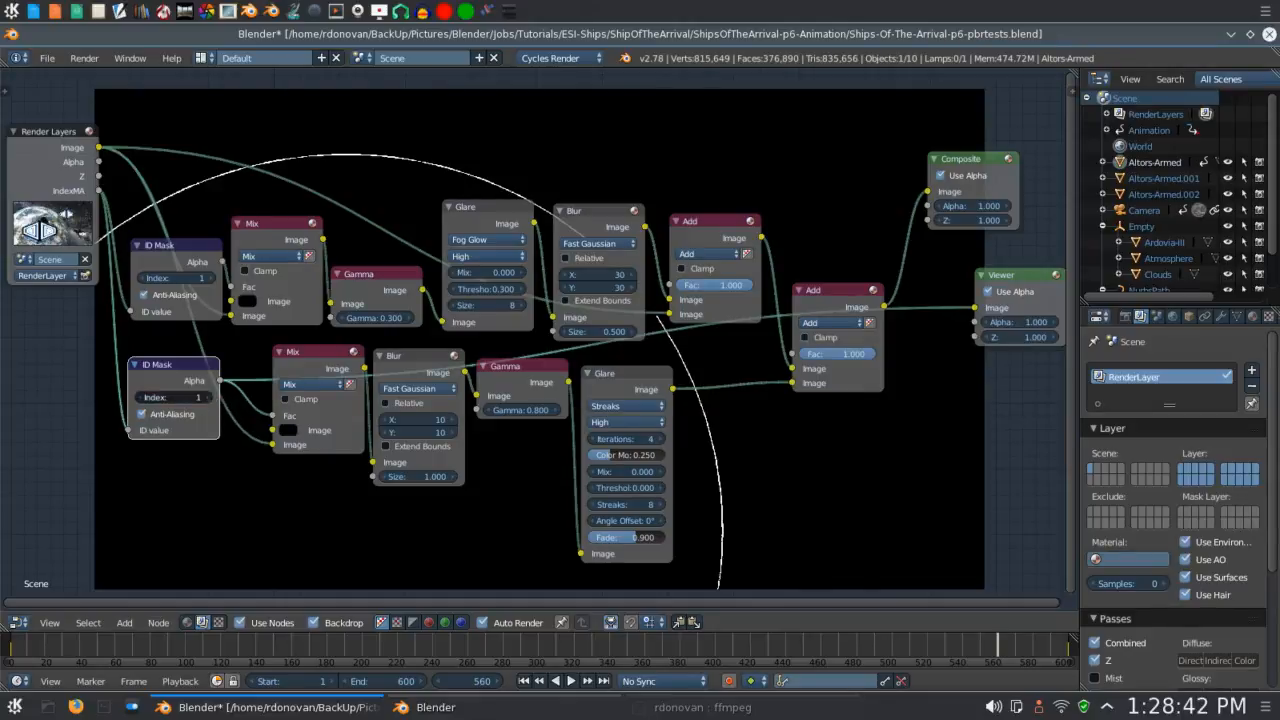
pyautogui.click(208, 398)
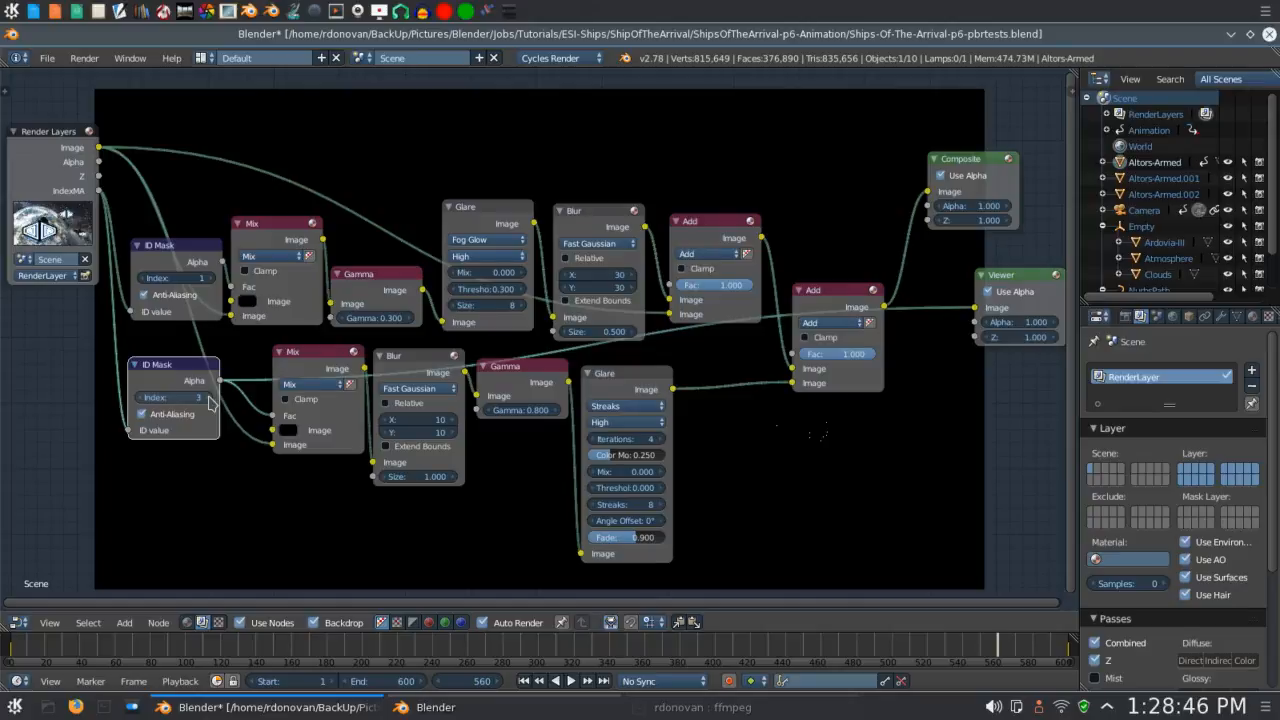
pyautogui.click(208, 398)
pyautogui.click(208, 398)
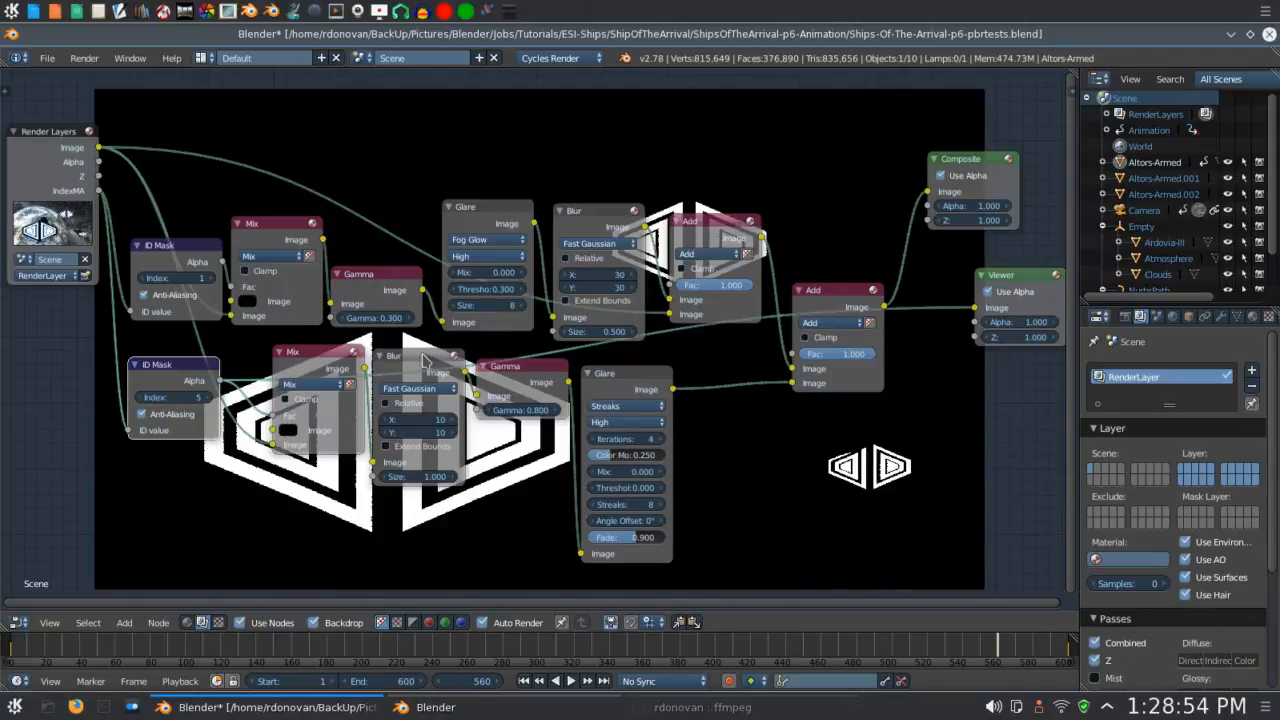
# Move the lower Mix node closer to its ID Mask, directly beneath the upper Mix node.
pyautogui.moveTo(318, 355); pyautogui.dragTo(274, 357)
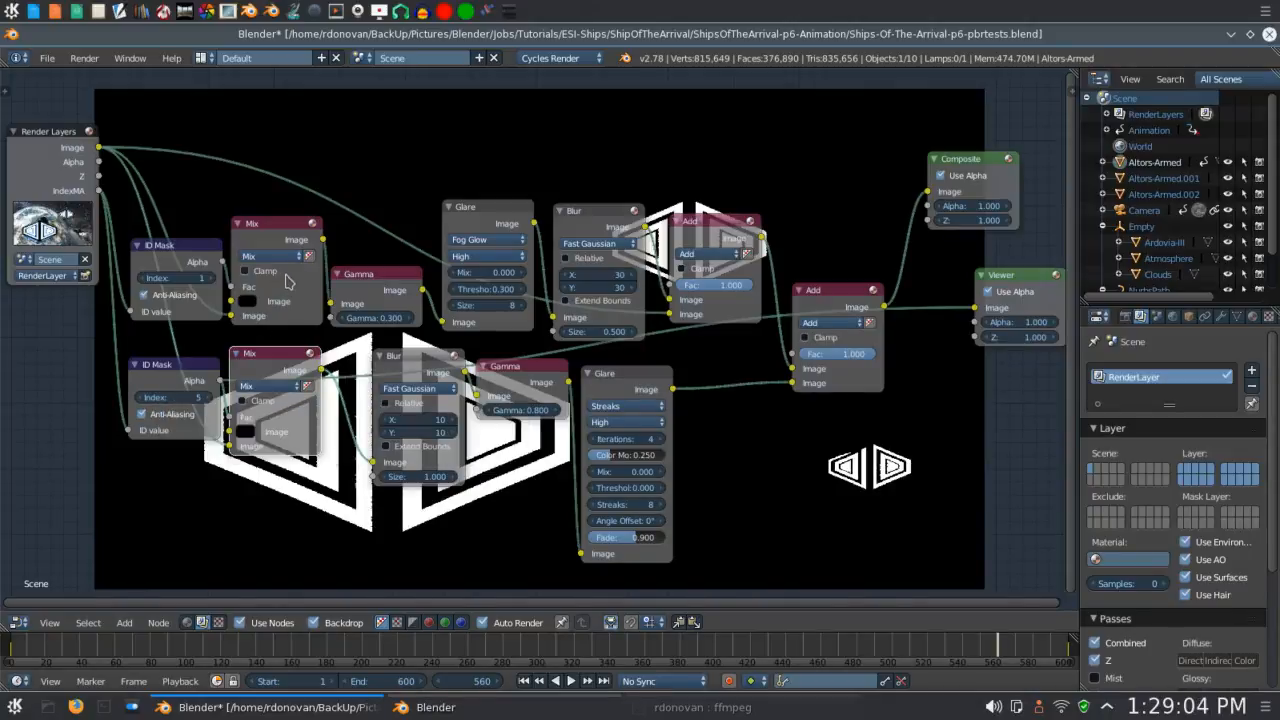
# Preview the lower chain's Blur, Gamma and Glare nodes and the final Add node in turn, nudging Blur closer to Mix.
pyautogui.moveTo(411, 360); pyautogui.dragTo(391, 360)
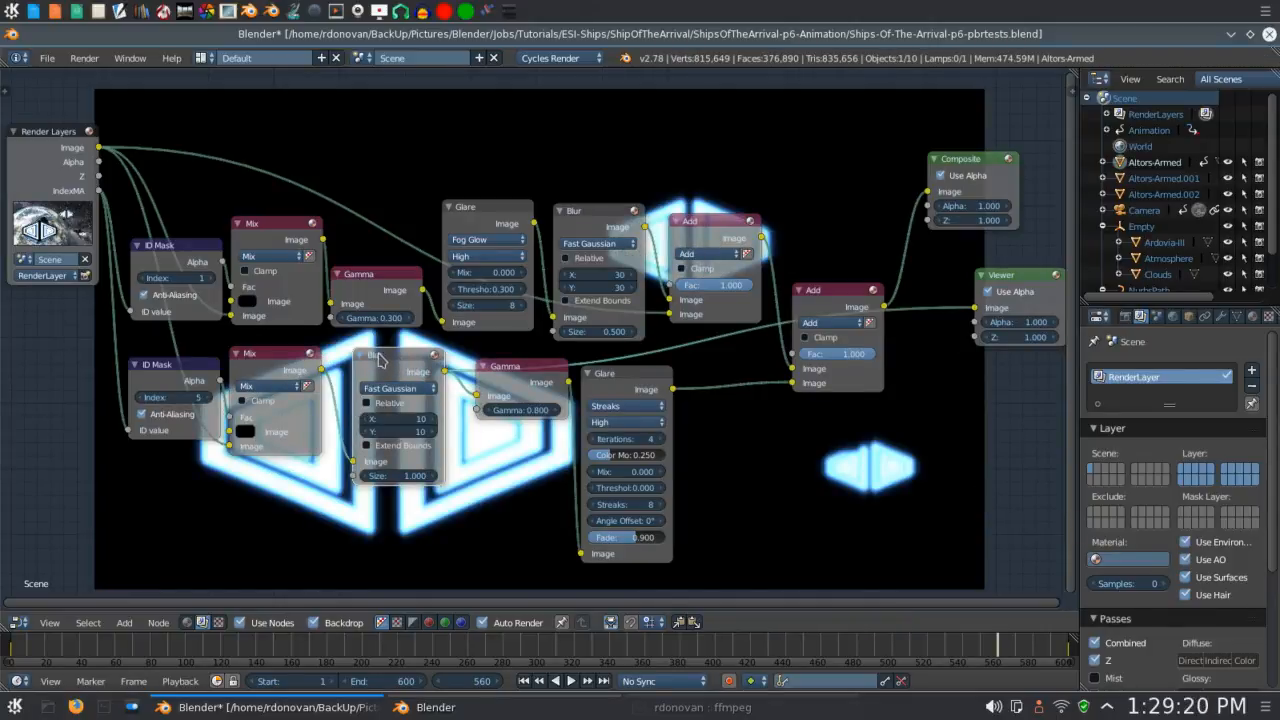
pyautogui.click(520, 385)
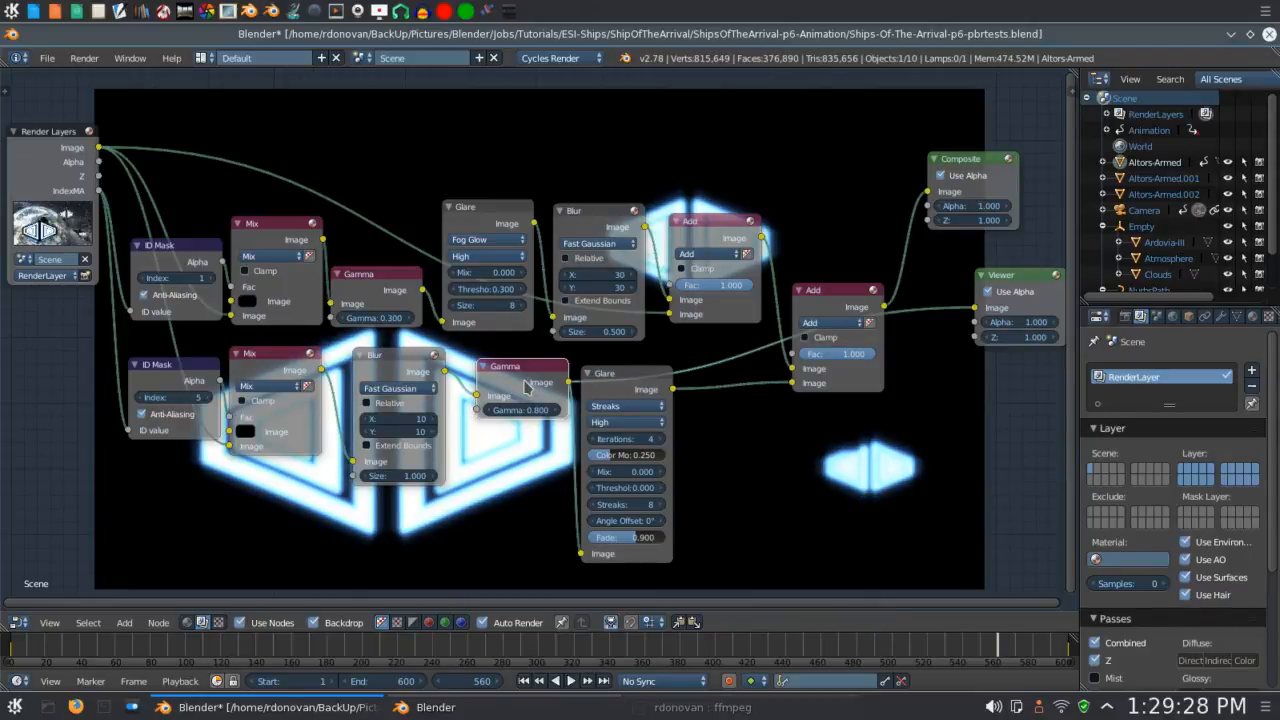
pyautogui.click(618, 394)
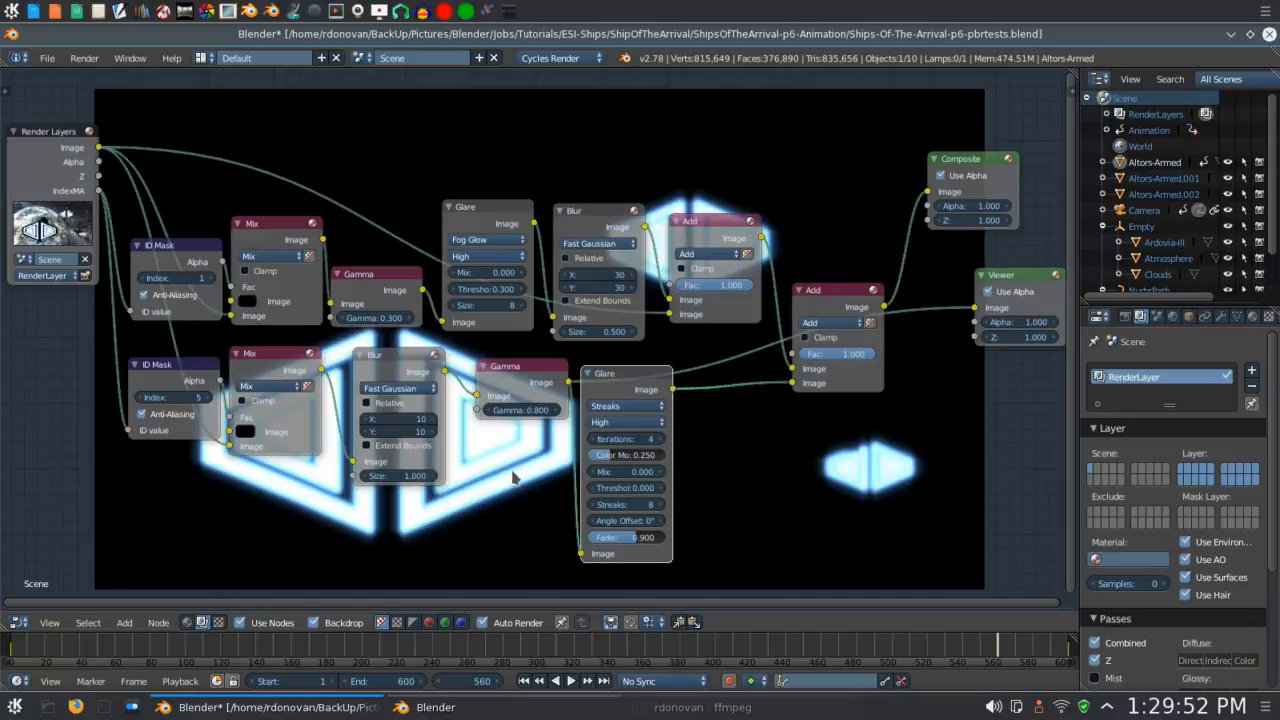
pyautogui.keyDown('ctrl'); pyautogui.keyDown('shift'); pyautogui.click(617, 384); pyautogui.keyUp('shift'); pyautogui.keyUp('ctrl')
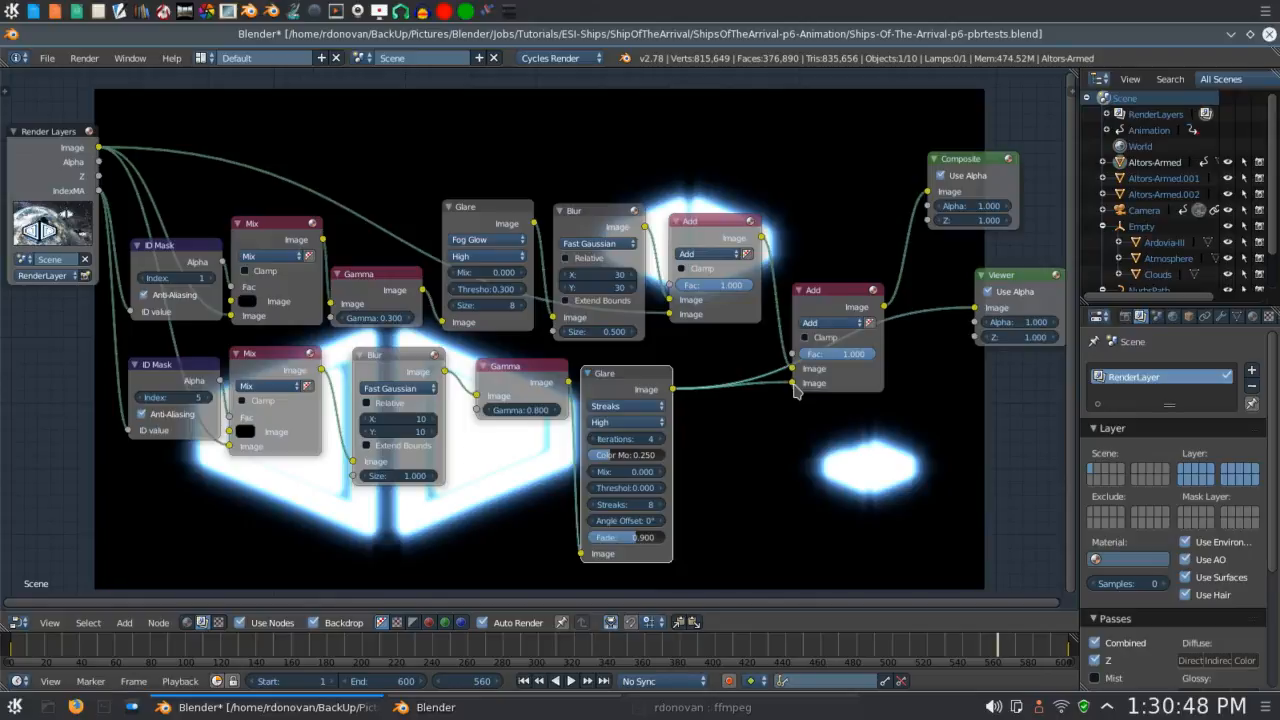
pyautogui.click(823, 306)
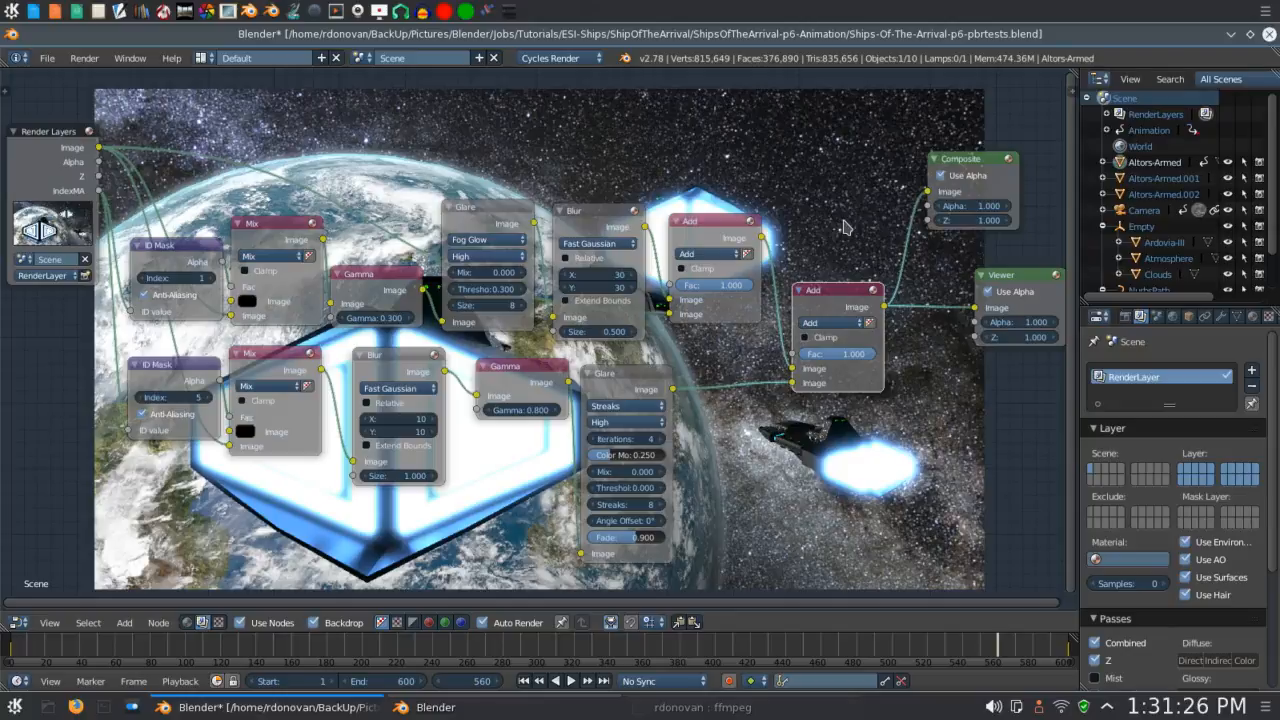
# Switch to the other Blender window and set its render output folder to AnimationStills inside ShipsOfTheArrival-p6-Animation.
pyautogui.click(1231, 35)
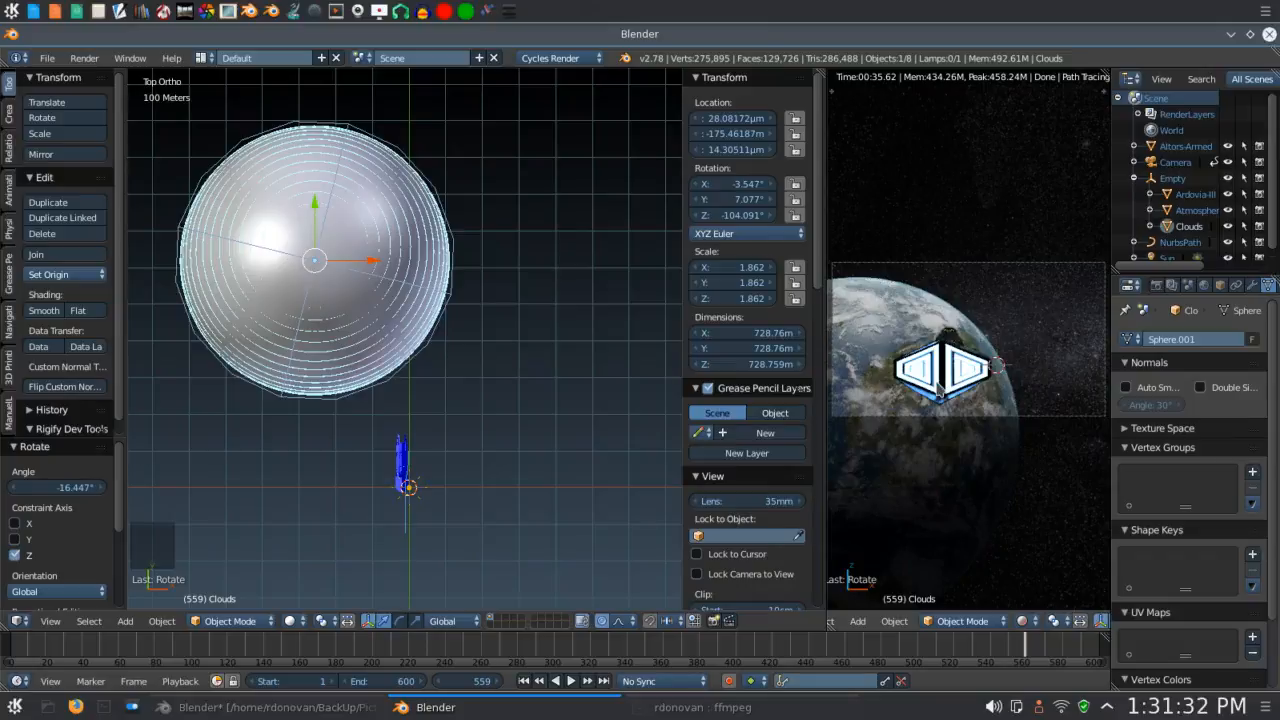
pyautogui.scroll(2, 1228, 313)
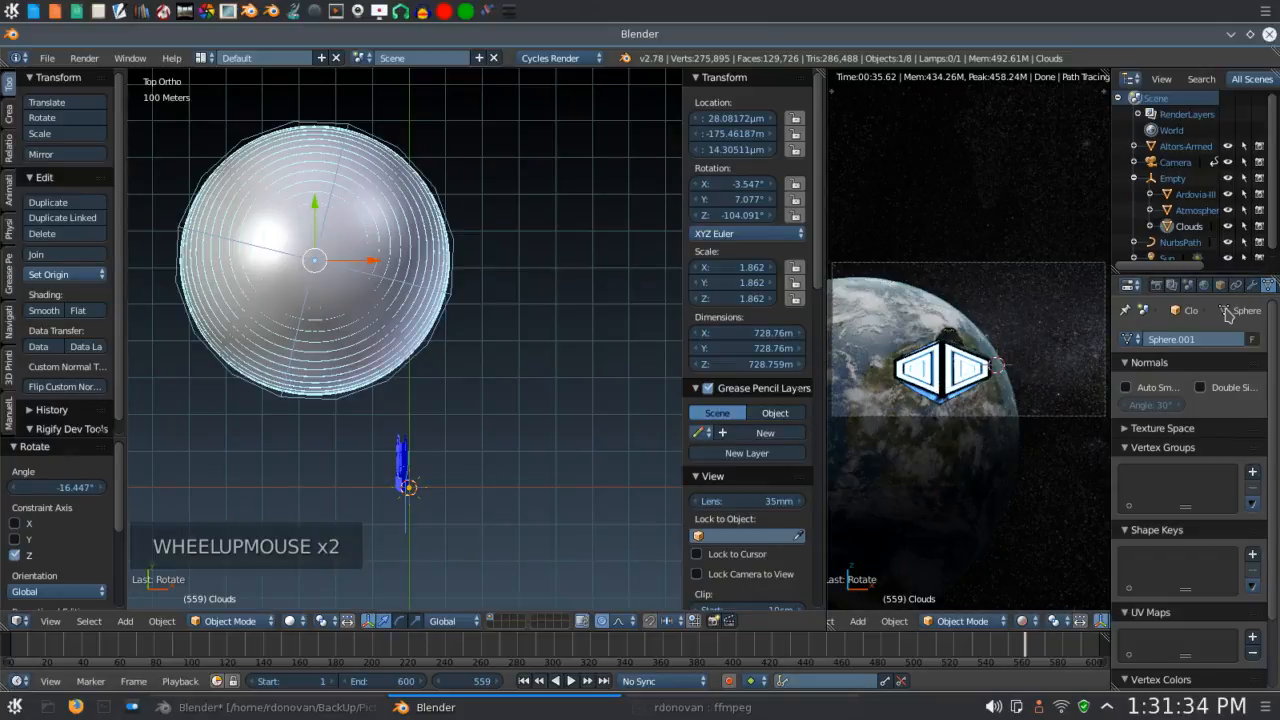
pyautogui.click(1156, 286)
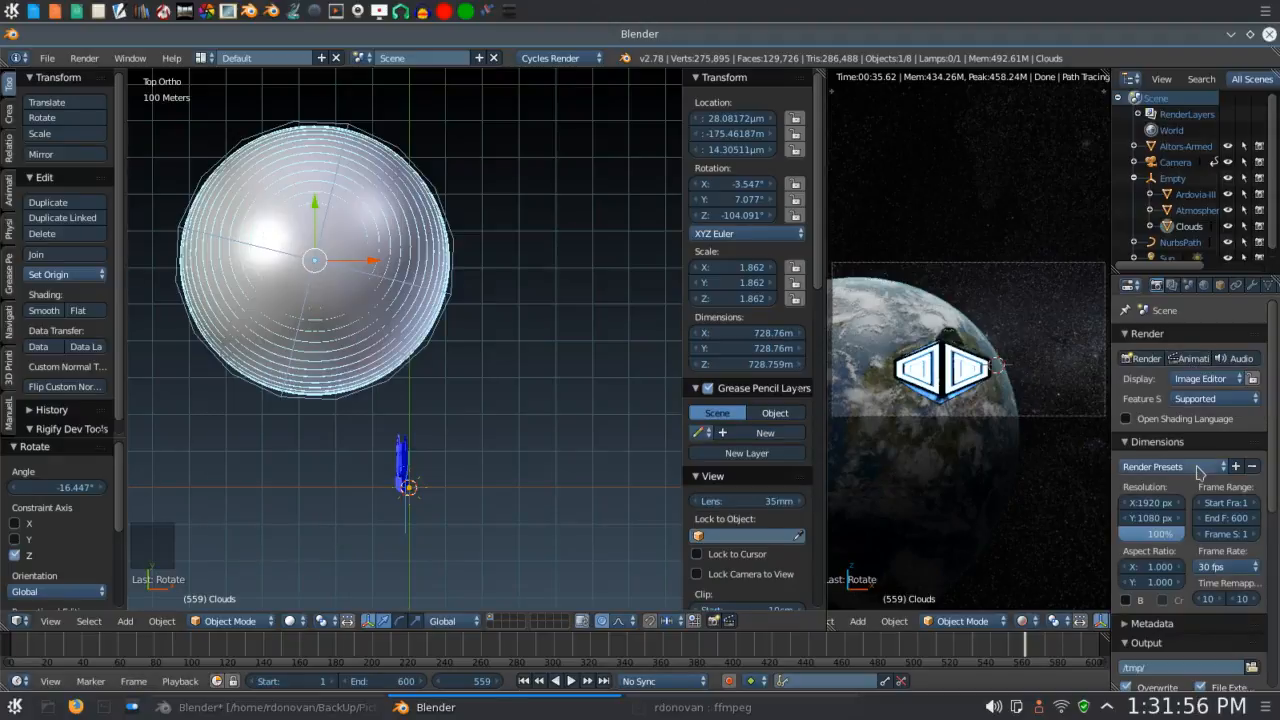
pyautogui.scroll(-6, 1200, 472)
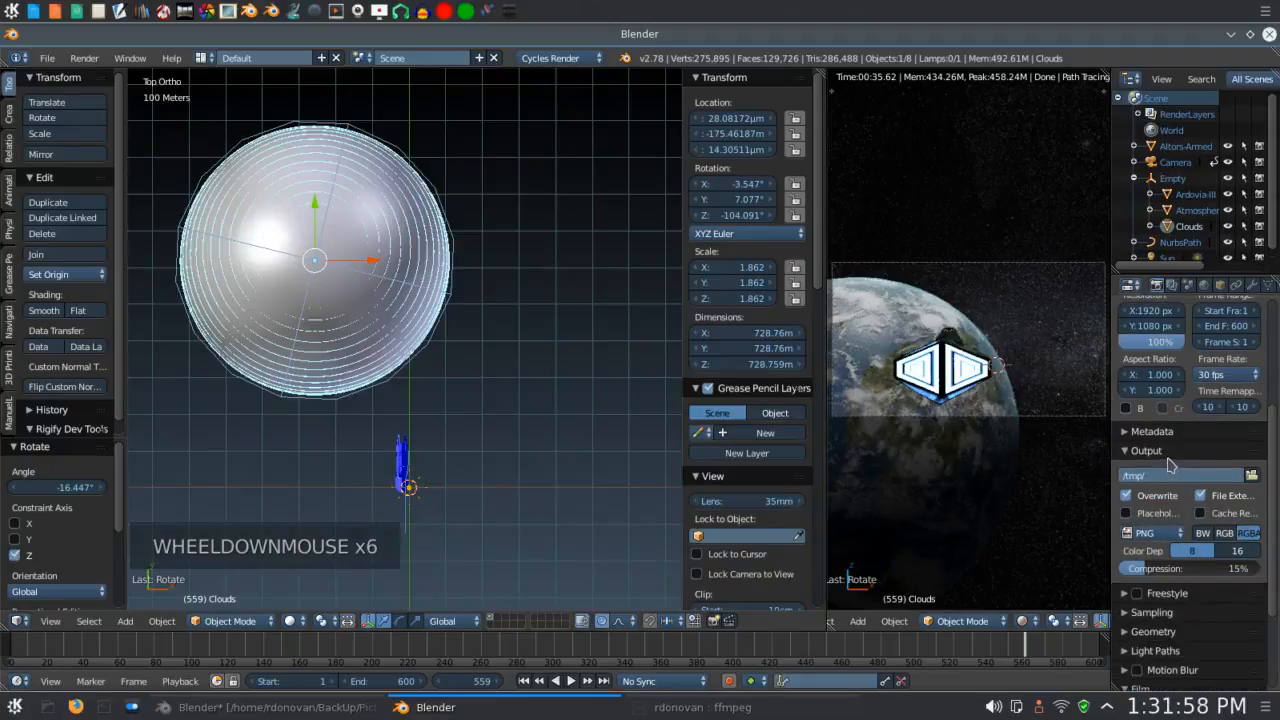
pyautogui.click(1252, 478)
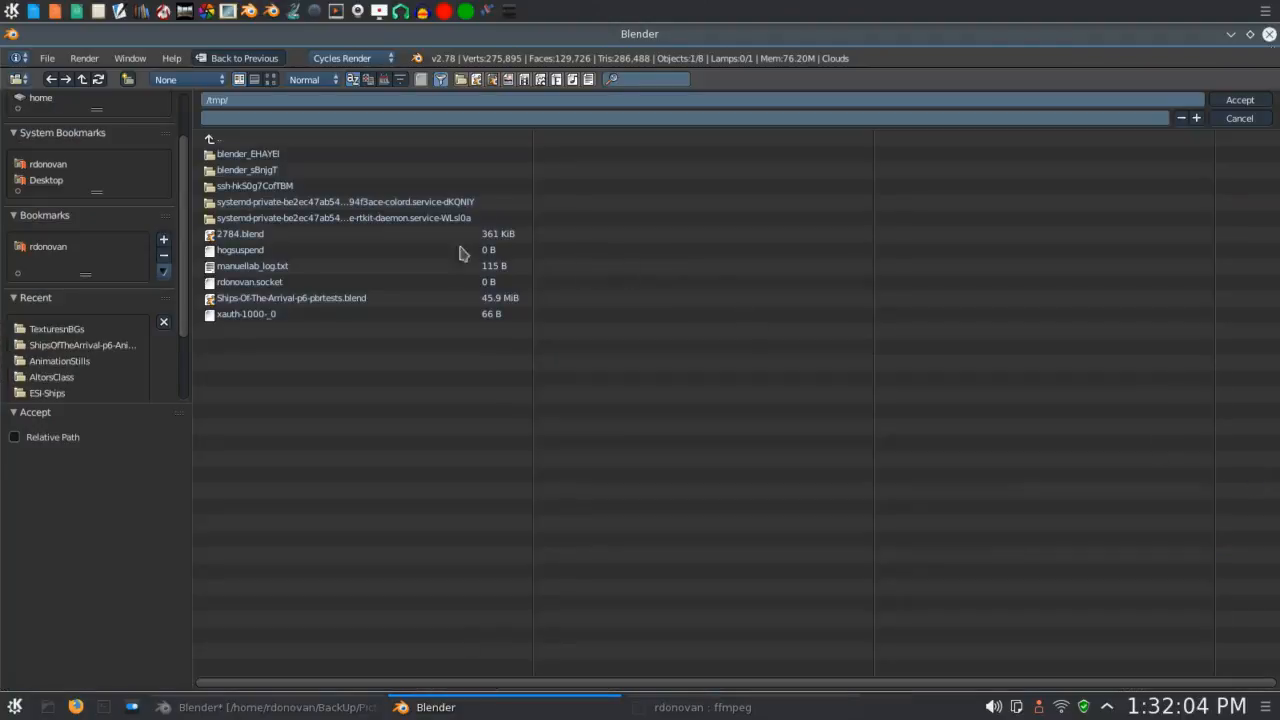
pyautogui.click(64, 346)
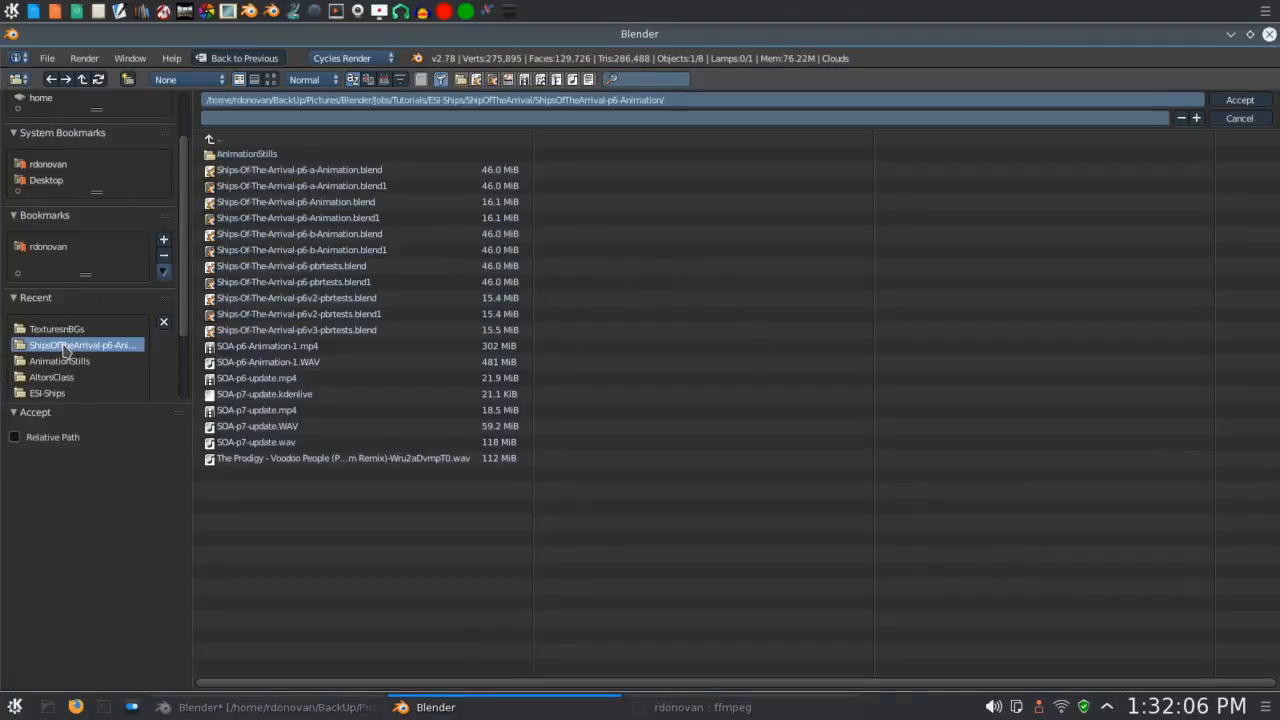
pyautogui.click(224, 155)
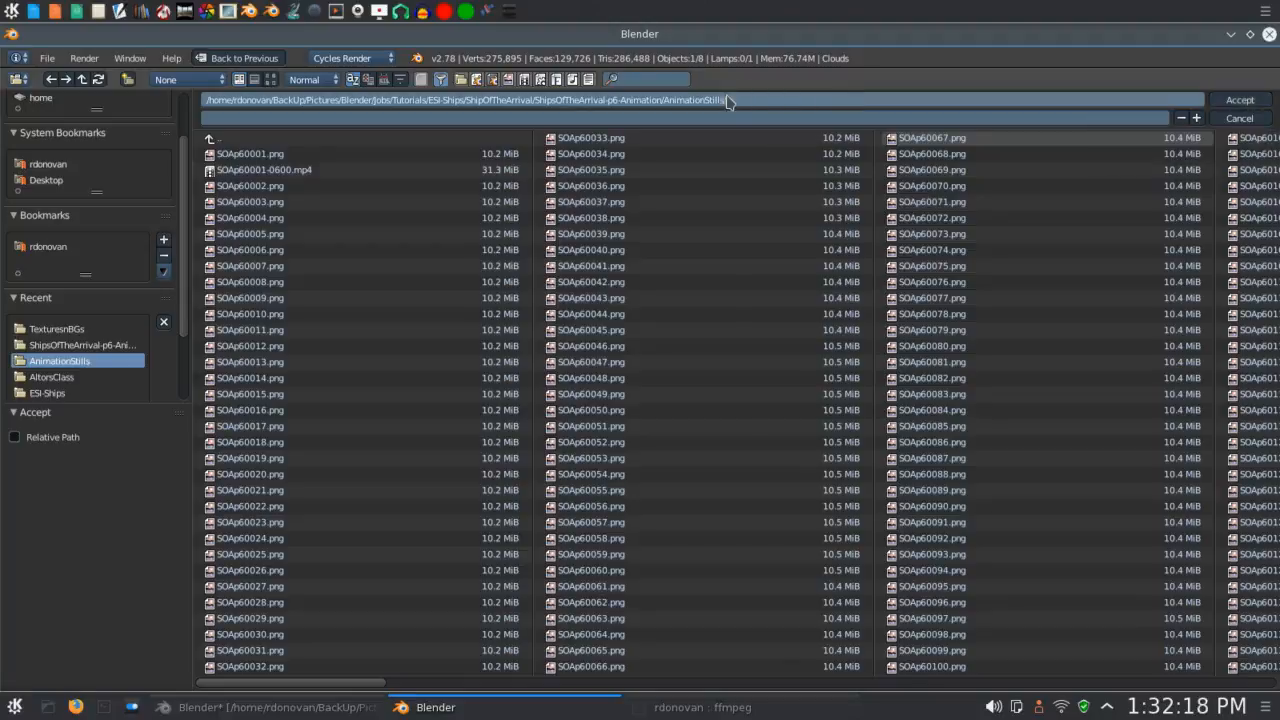
pyautogui.click(1088, 104)
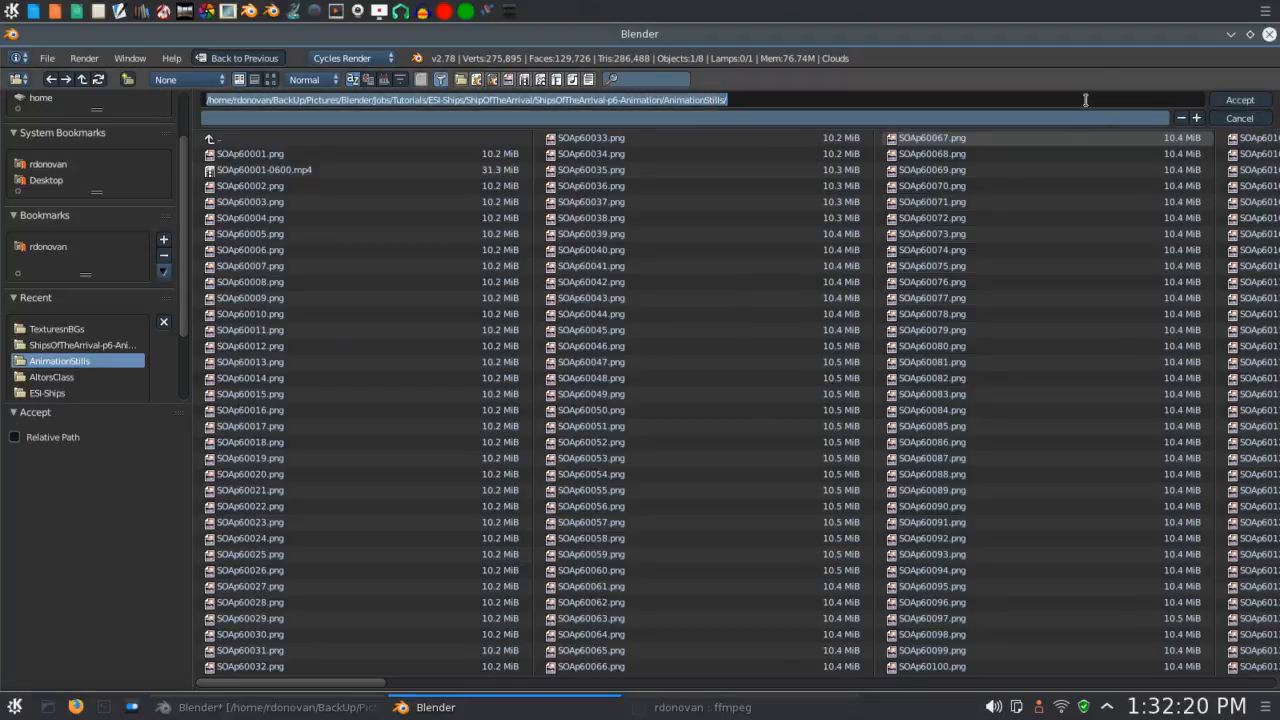
pyautogui.click(1258, 100)
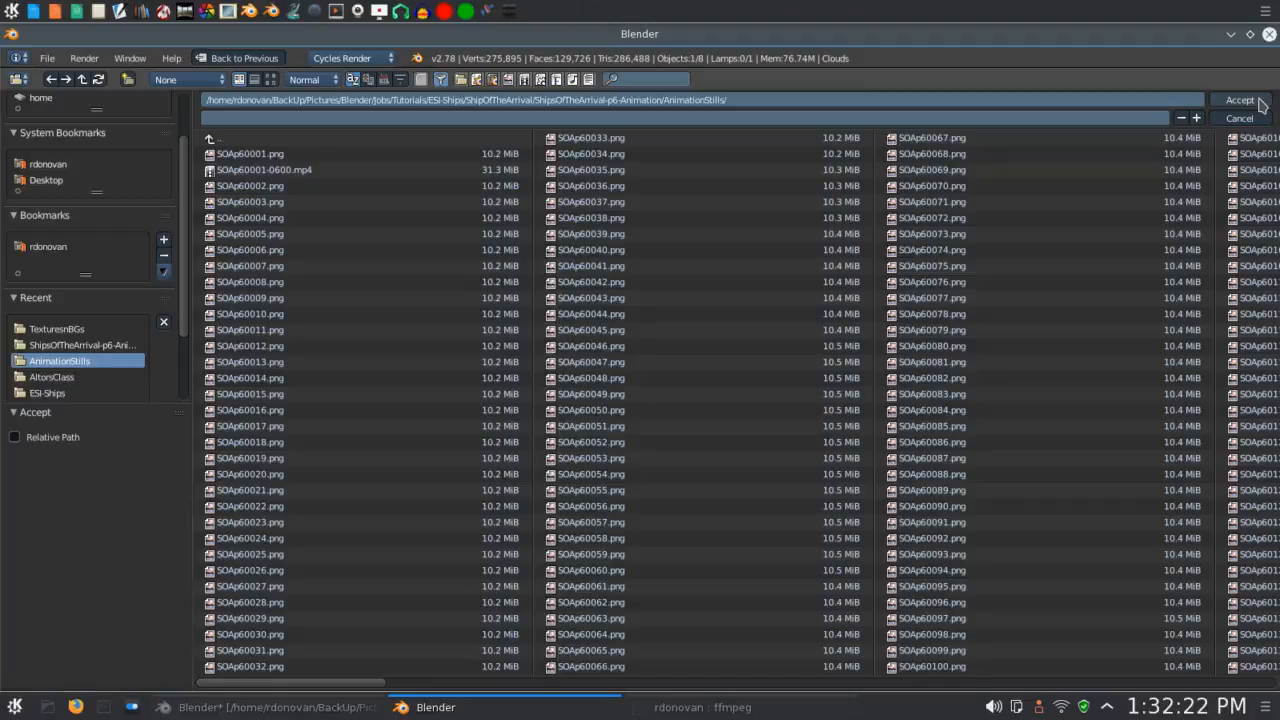
pyautogui.click(1258, 100)
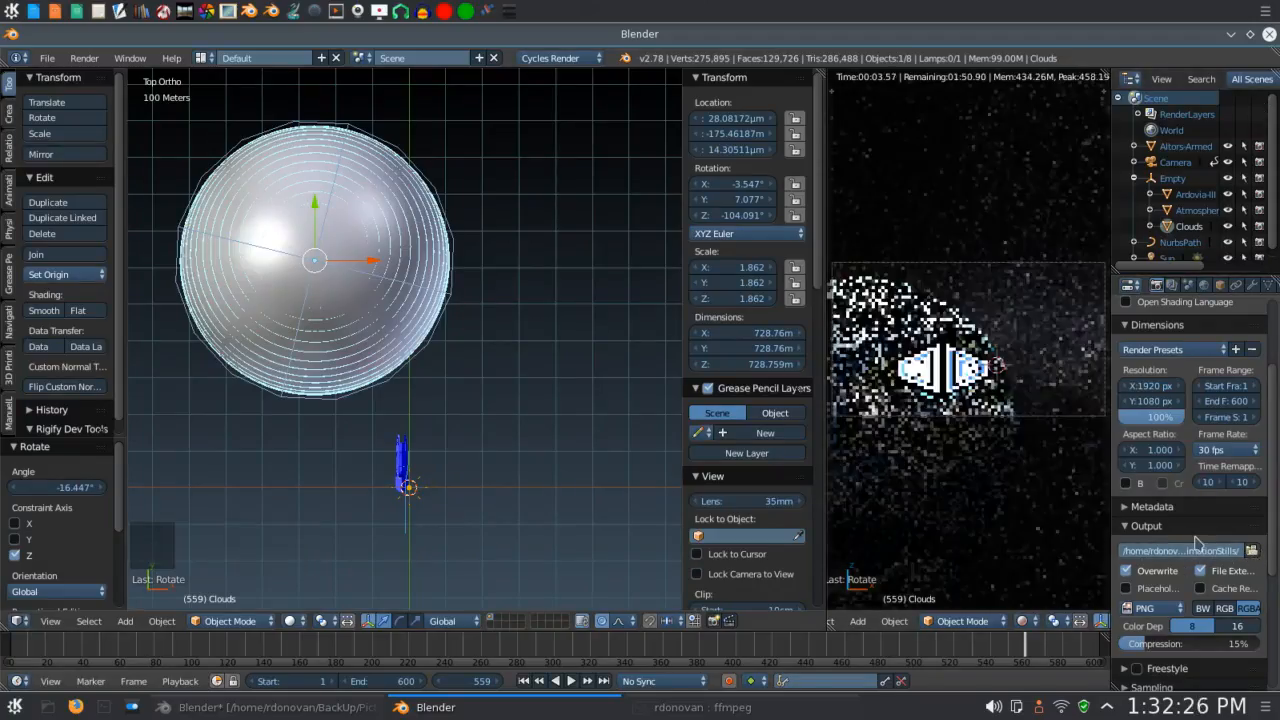
# Review the render output's file format, color mode, color depth and compression settings.
pyautogui.scroll(-1, 1186, 537)
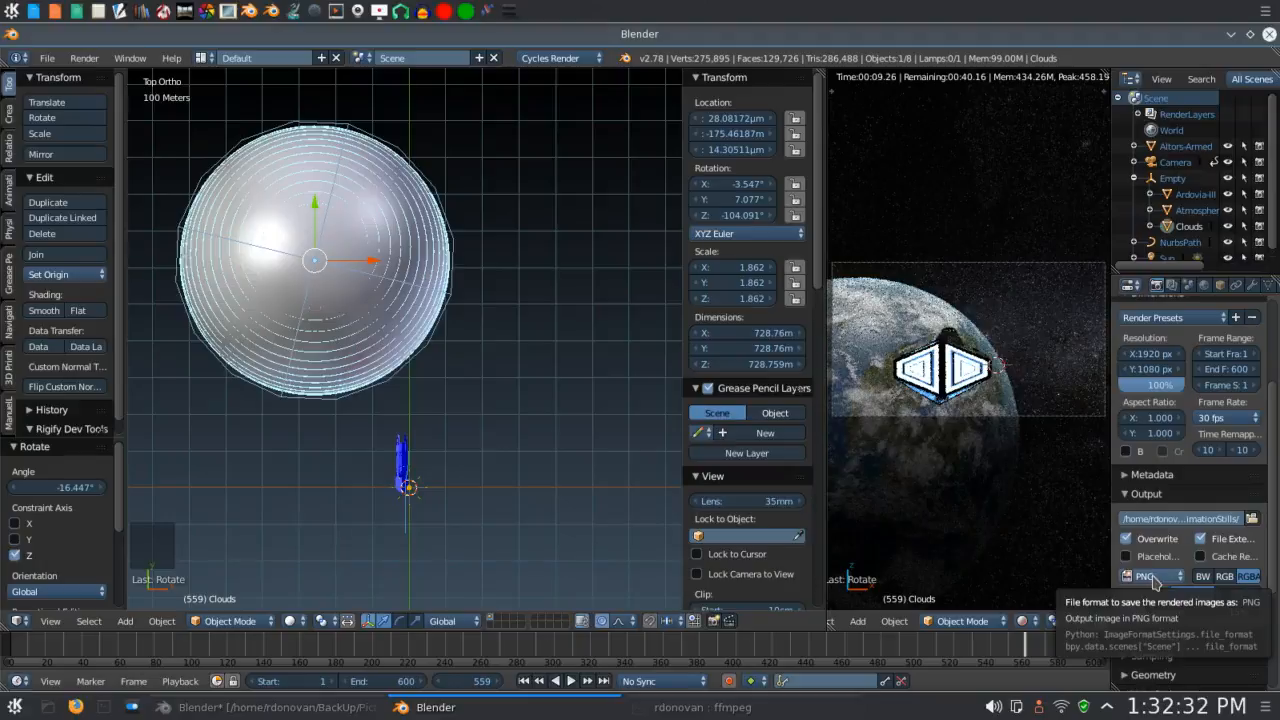
pyautogui.scroll(-1, 1160, 575)
pyautogui.click(1151, 545)
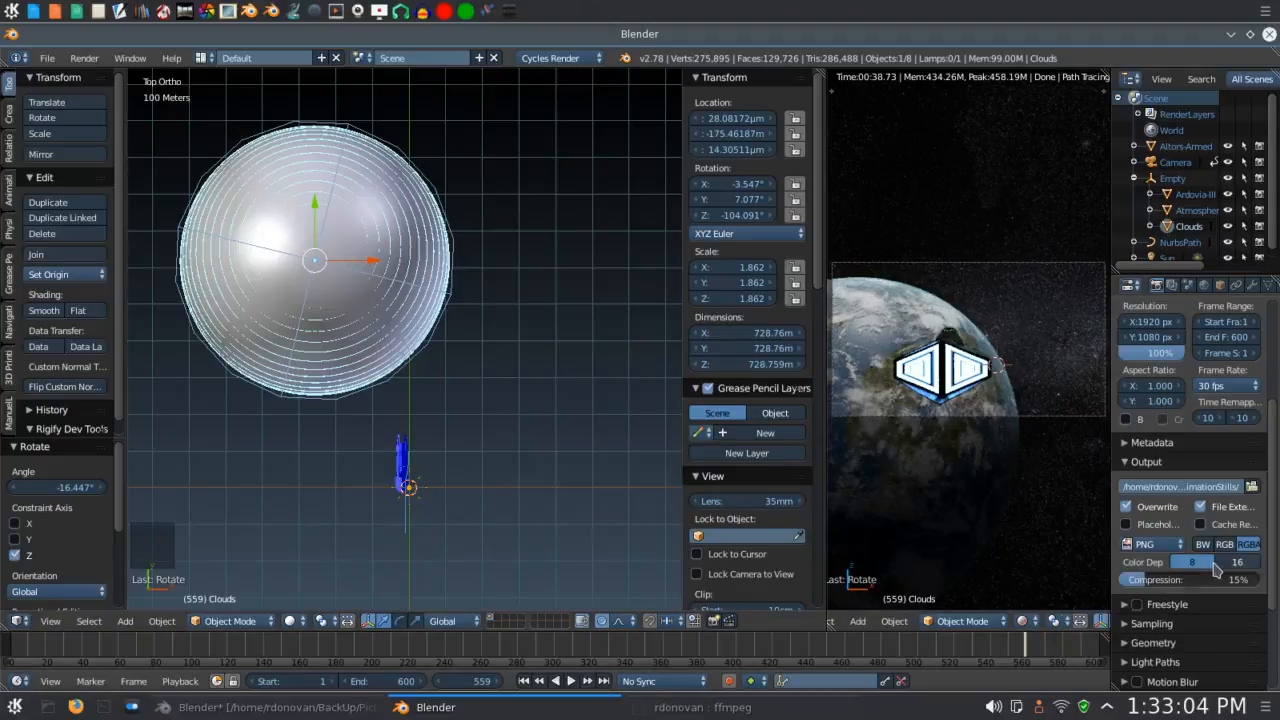
pyautogui.scroll(-3, 1215, 568)
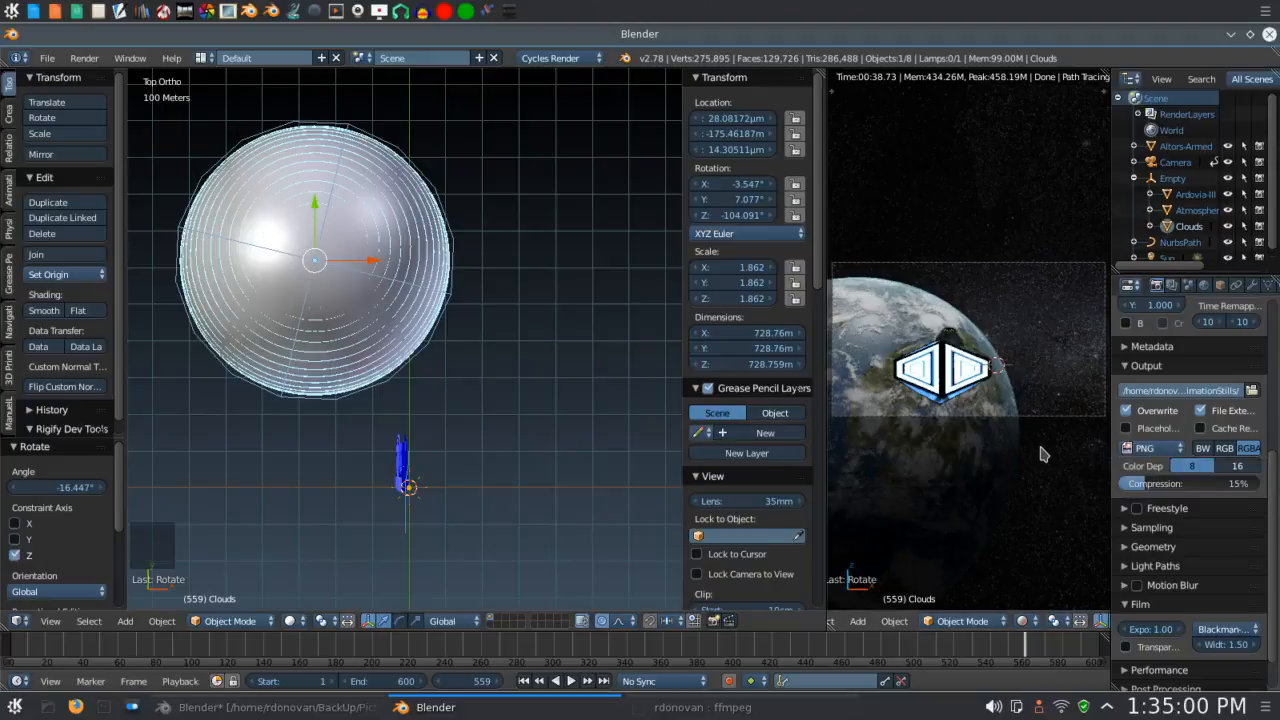
# Close the Blender window holding the compositing setup and launch a fresh Blender instance, dismissing its splash screen.
pyautogui.click(1230, 36)
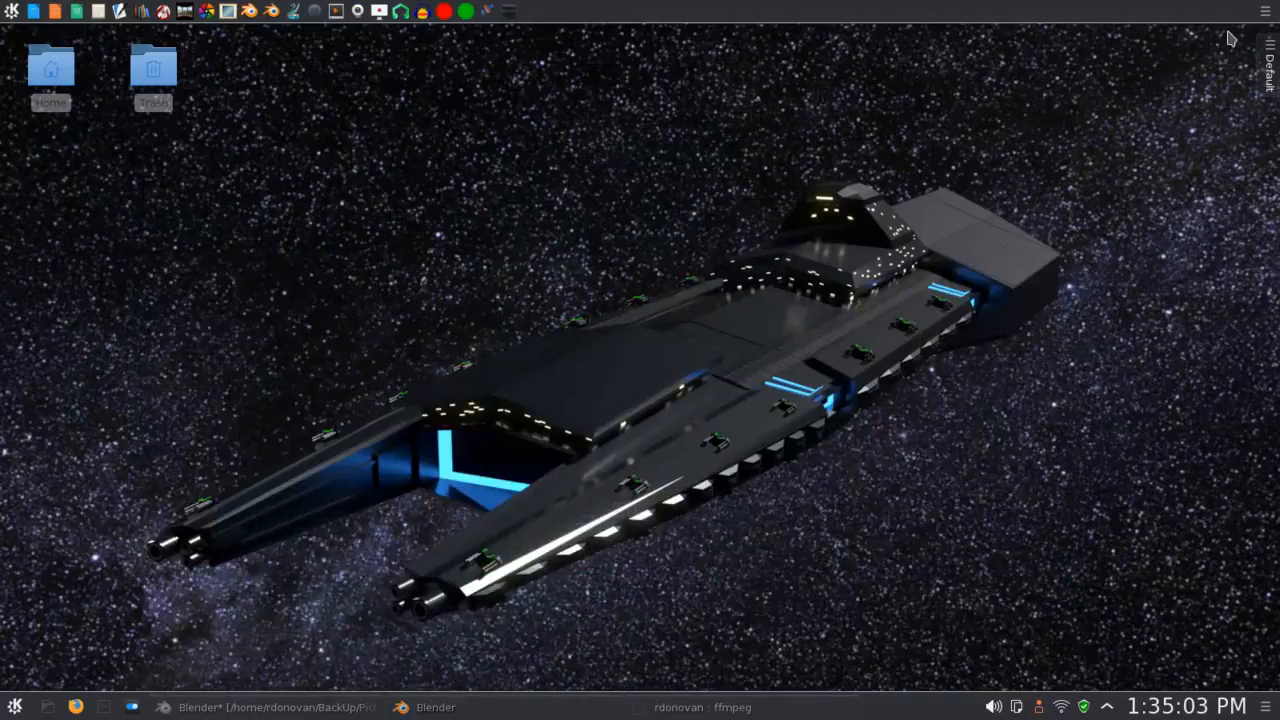
pyautogui.click(190, 709)
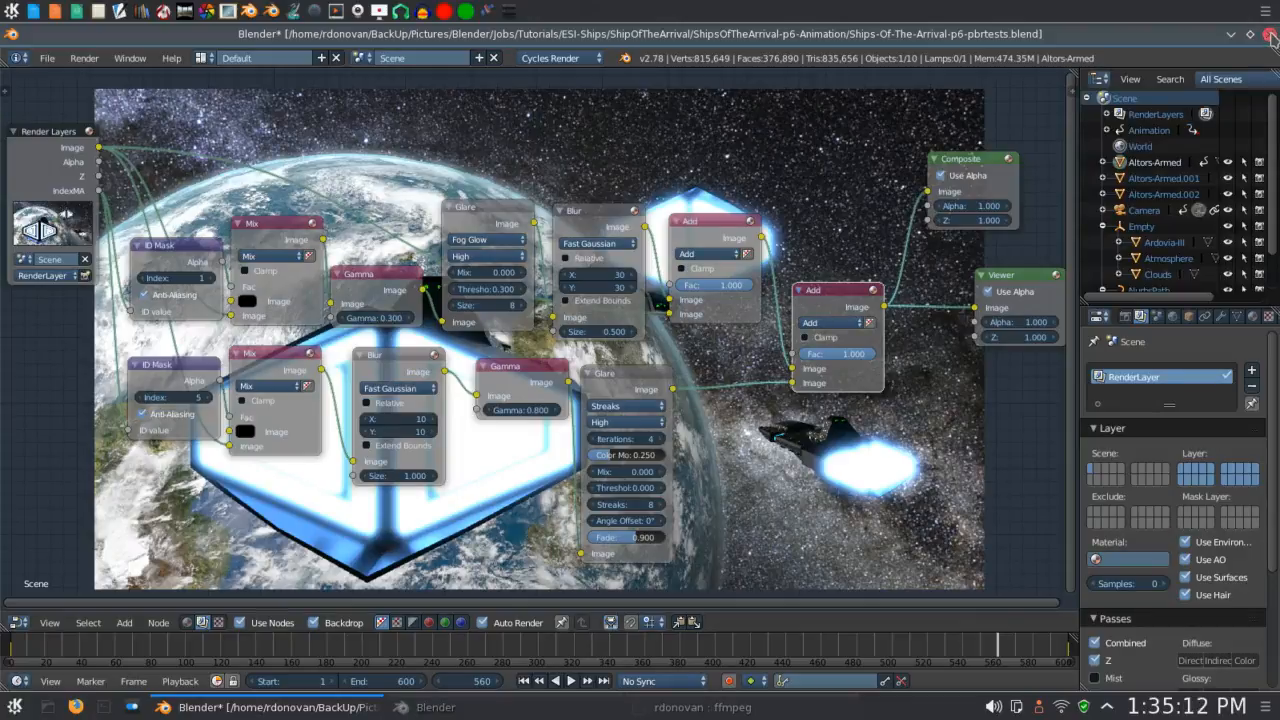
pyautogui.click(1271, 36)
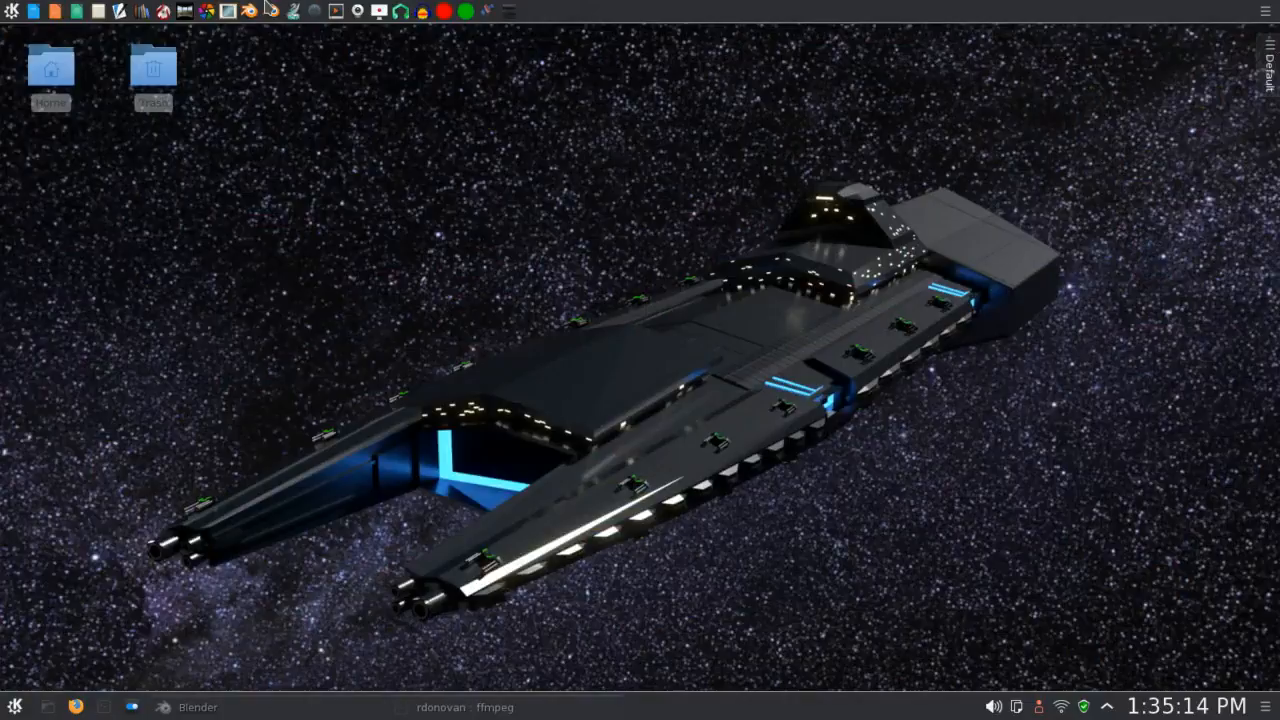
pyautogui.click(275, 14)
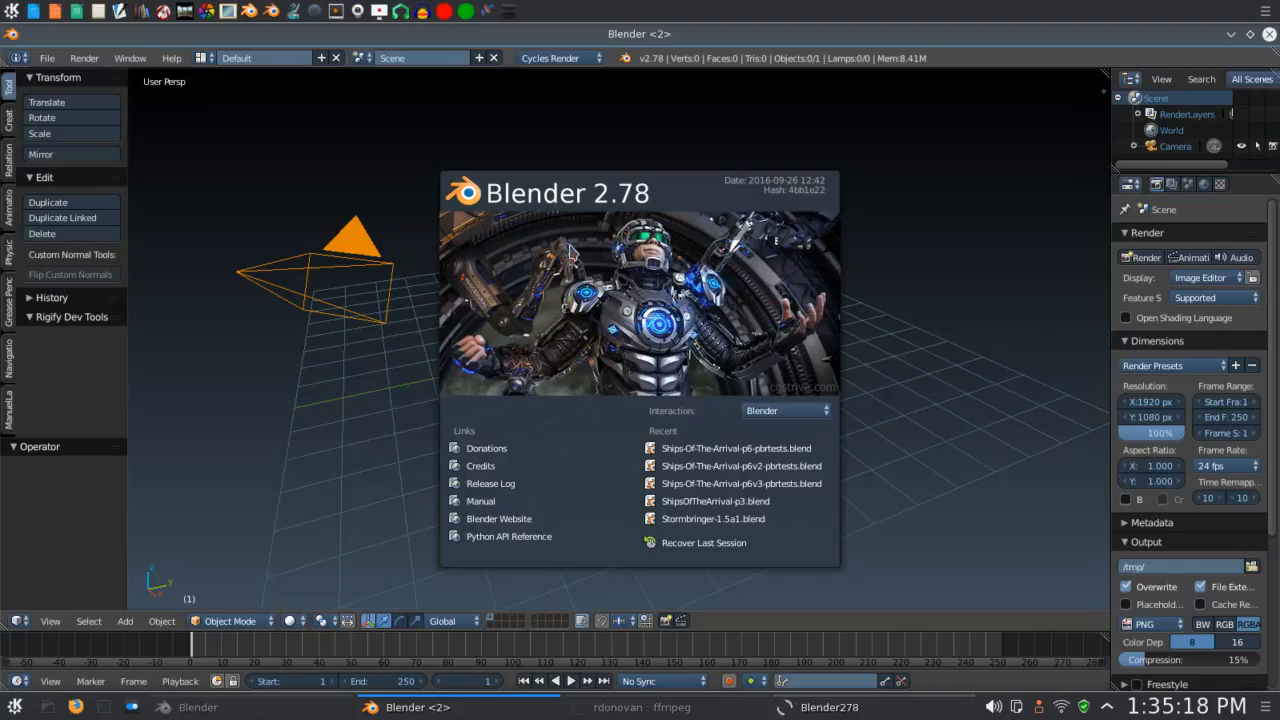
pyautogui.click(920, 226)
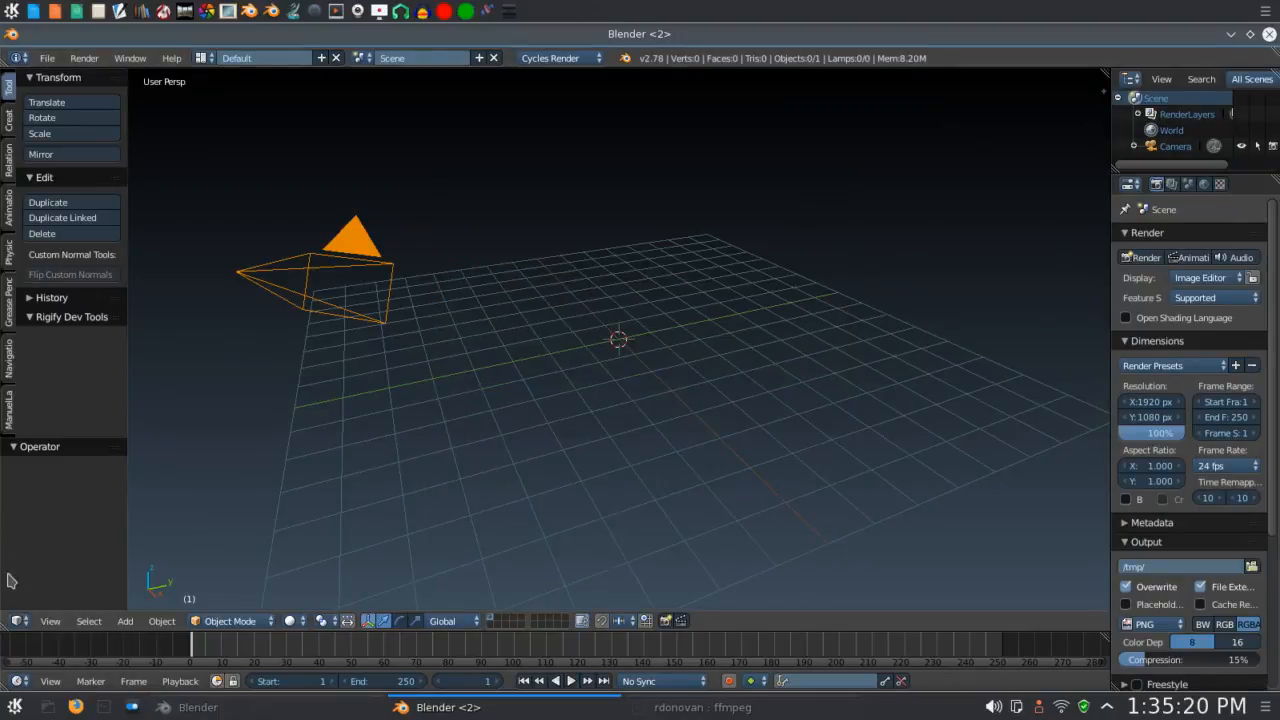
# Turn the 3D view into a Video Sequence Editor showing both sequencer and preview, and enlarge the preview area.
pyautogui.click(18, 621)
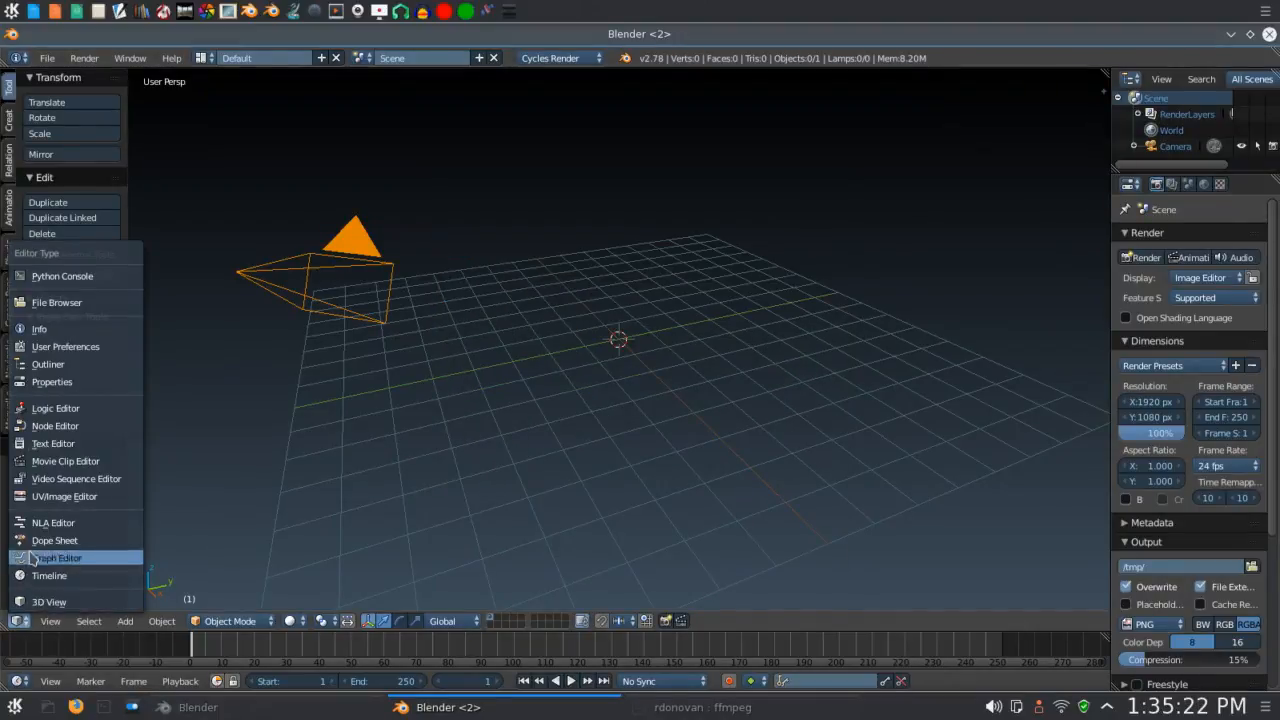
pyautogui.click(55, 481)
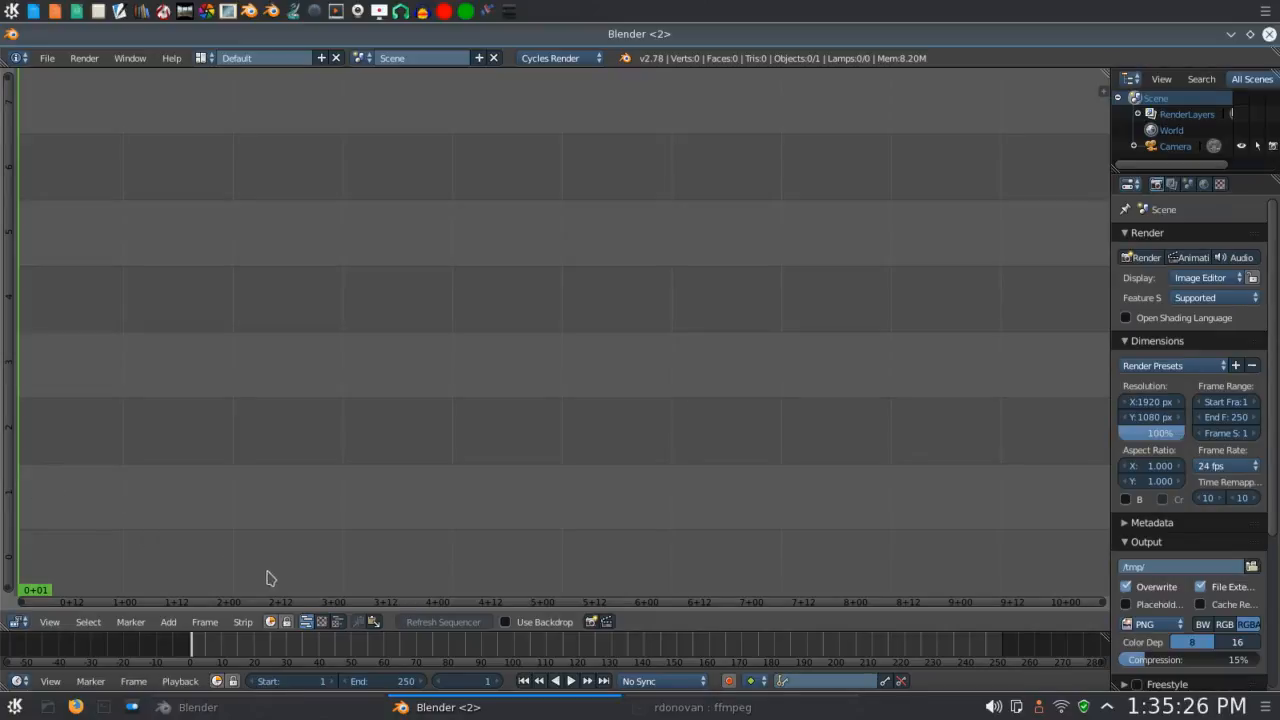
pyautogui.click(337, 625)
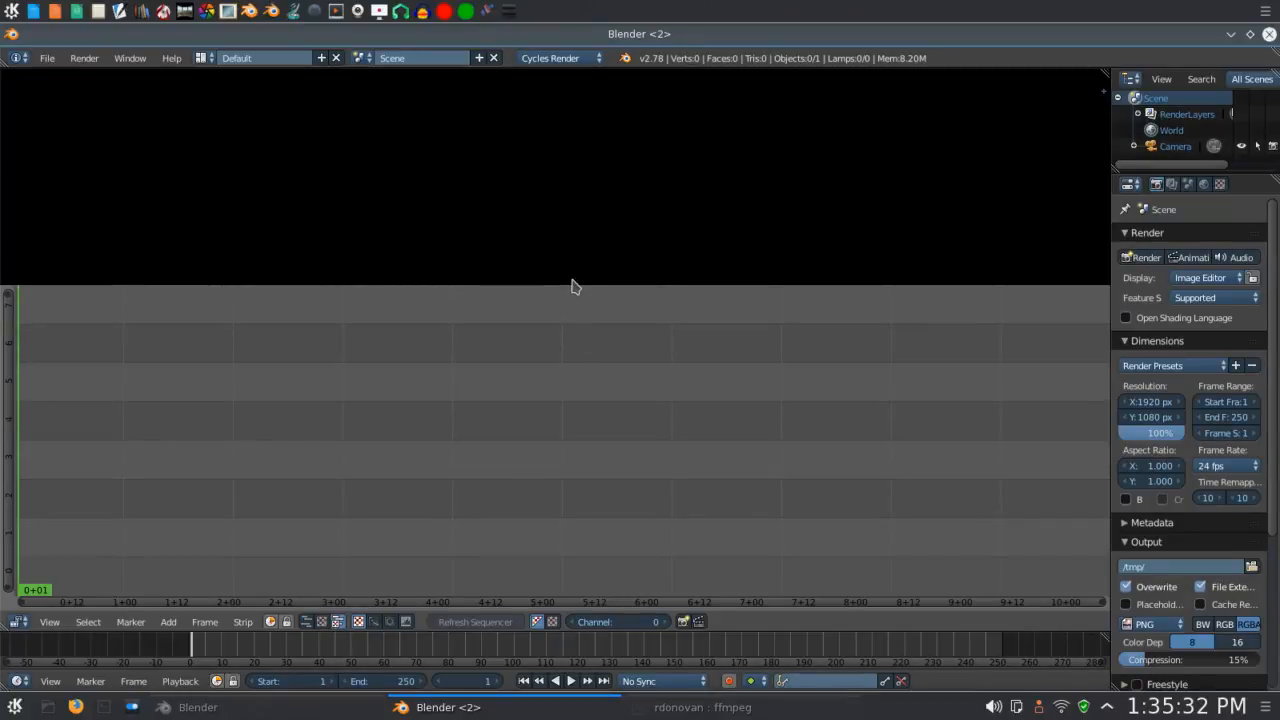
pyautogui.moveTo(572, 285); pyautogui.dragTo(583, 362)
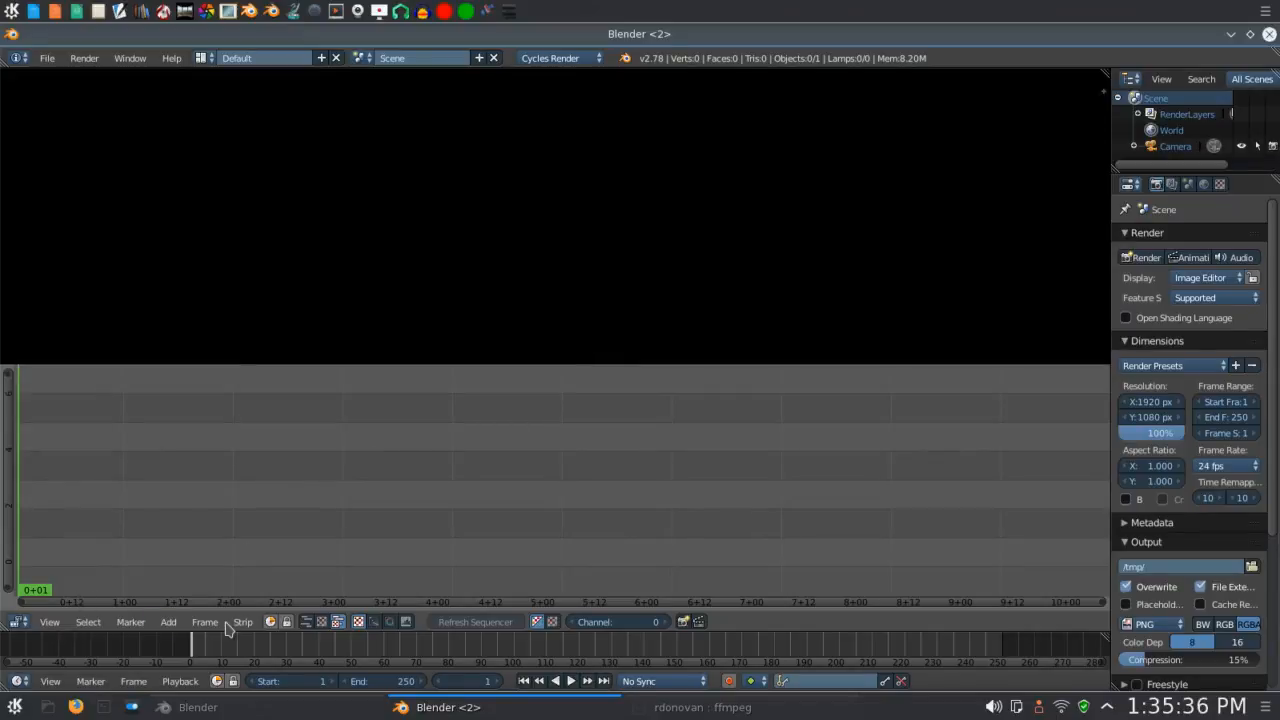
# Add all the stills from the AnimationStills folder as one image strip and preview the sequence at frame 187.
pyautogui.click(170, 625)
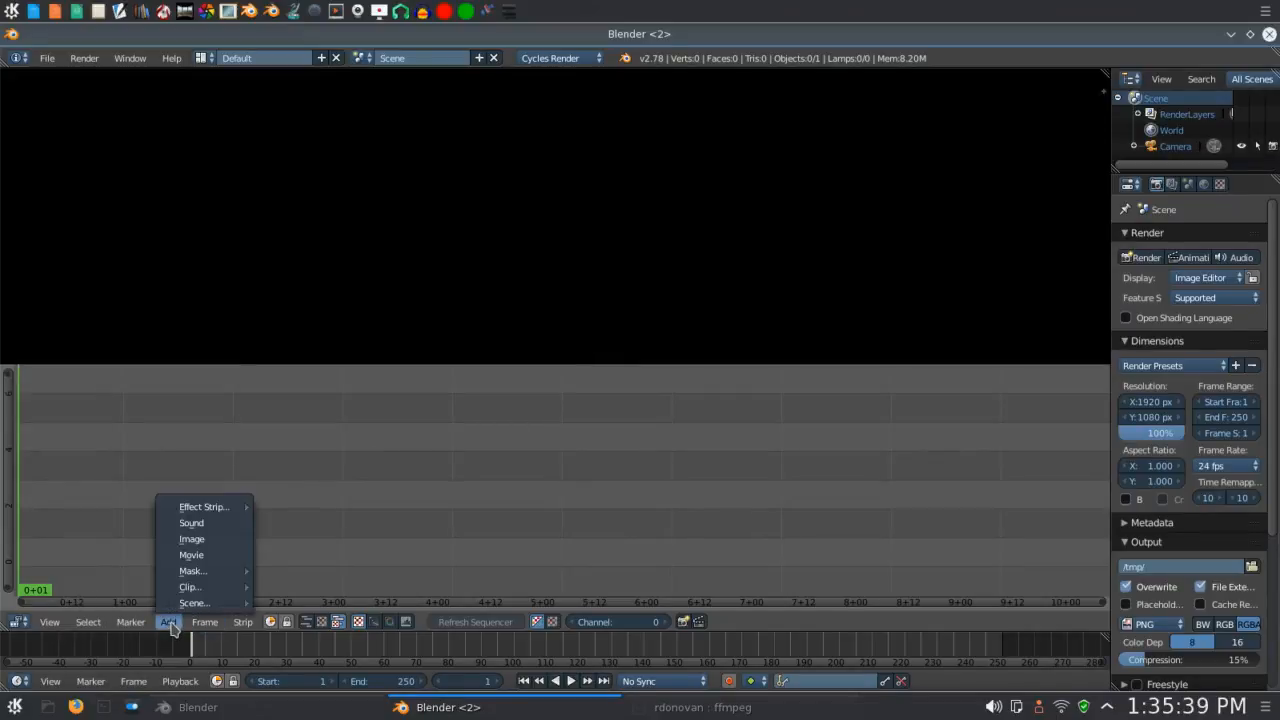
pyautogui.click(186, 540)
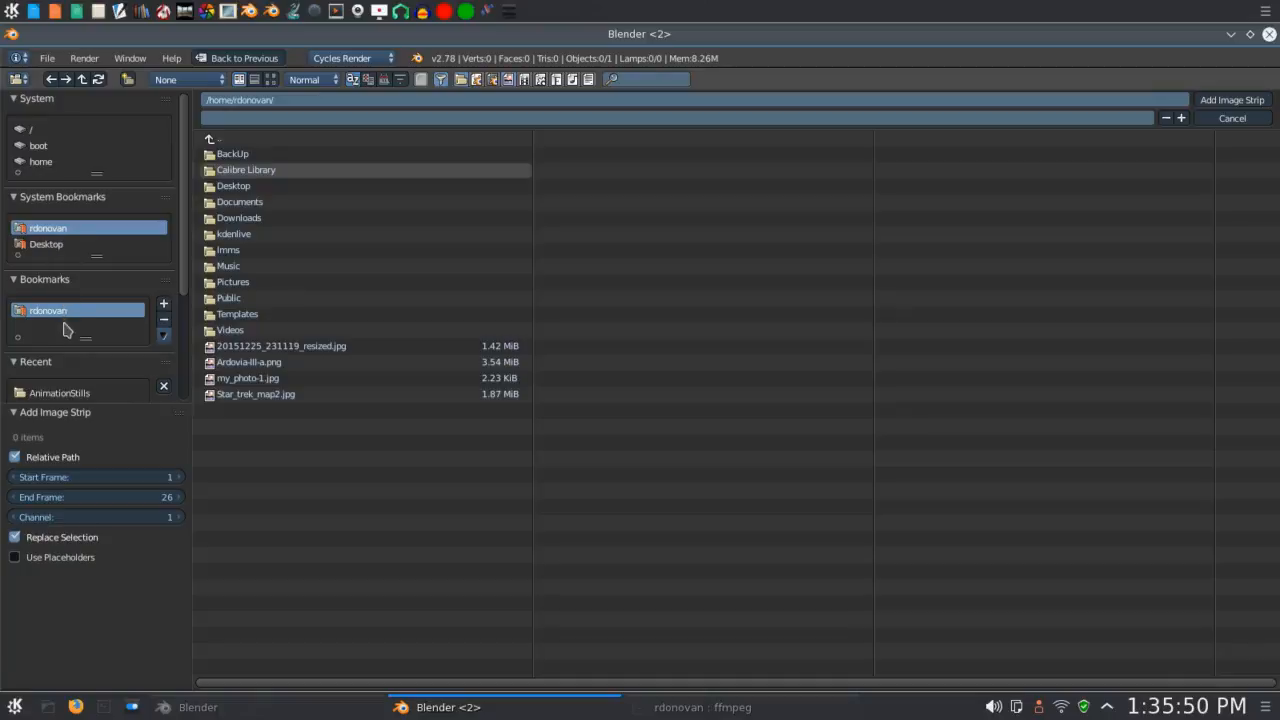
pyautogui.scroll(-3, 65, 330)
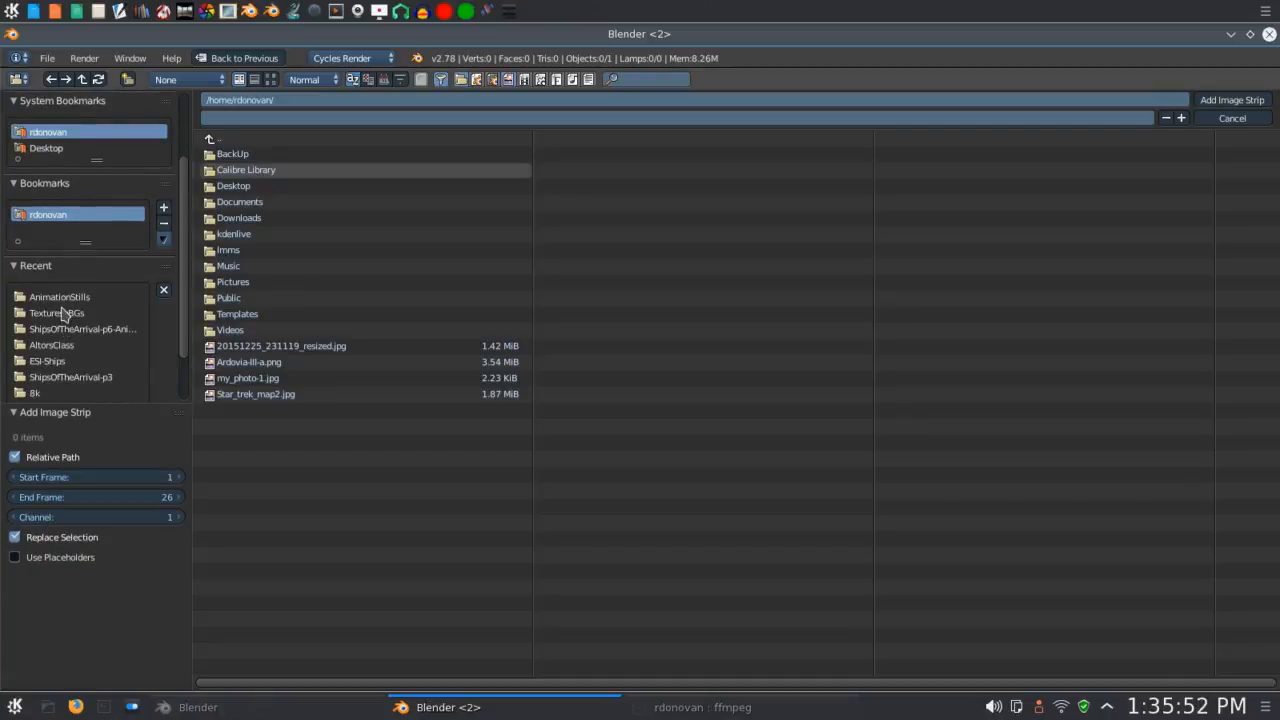
pyautogui.click(62, 299)
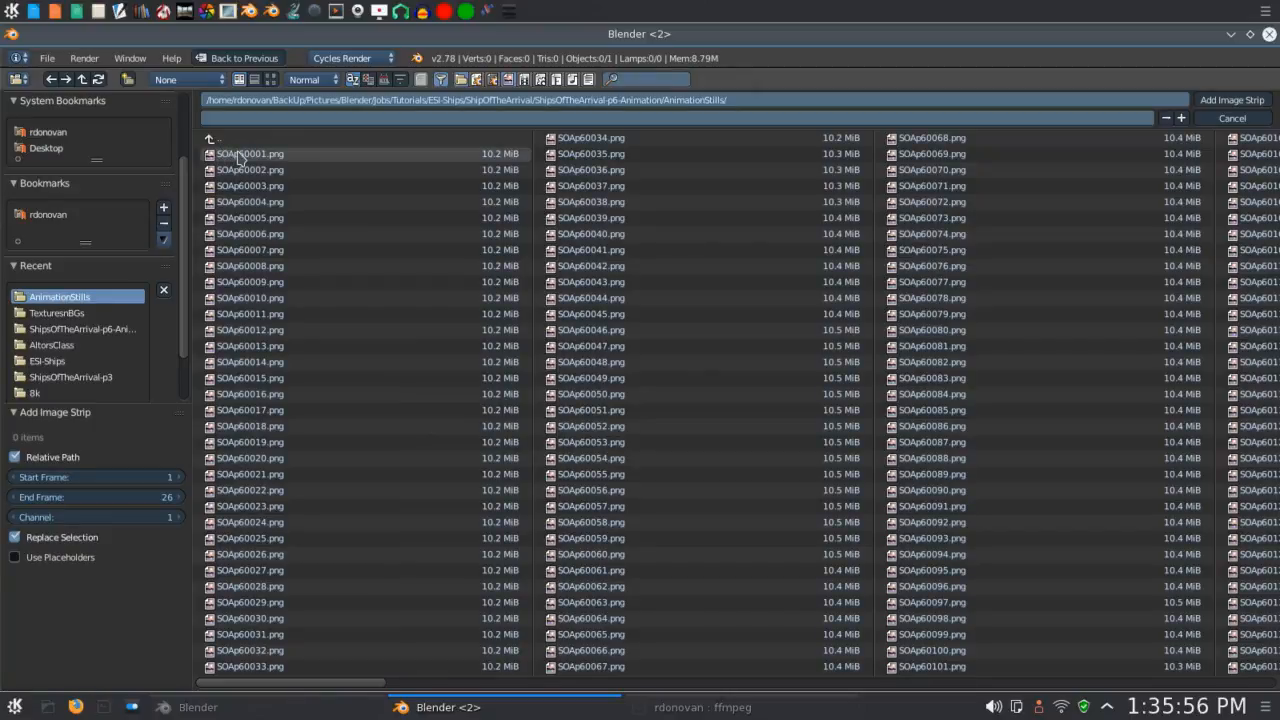
pyautogui.press('a')
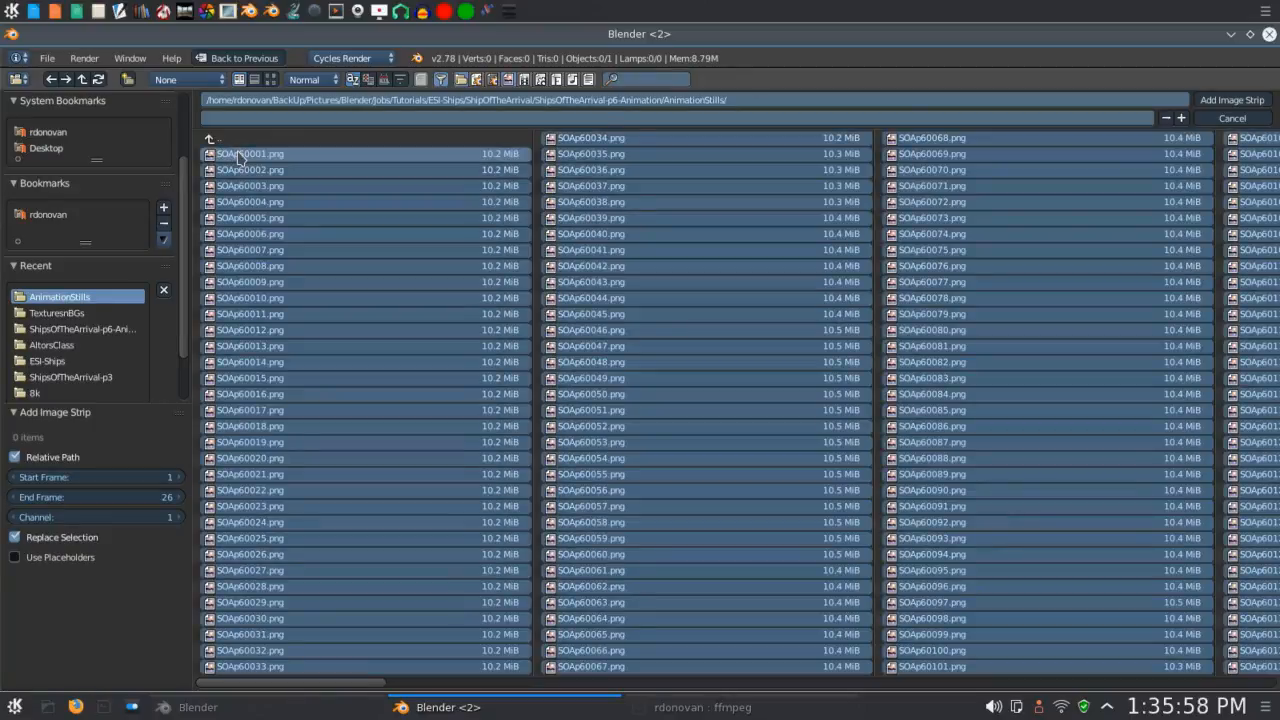
pyautogui.click(1229, 101)
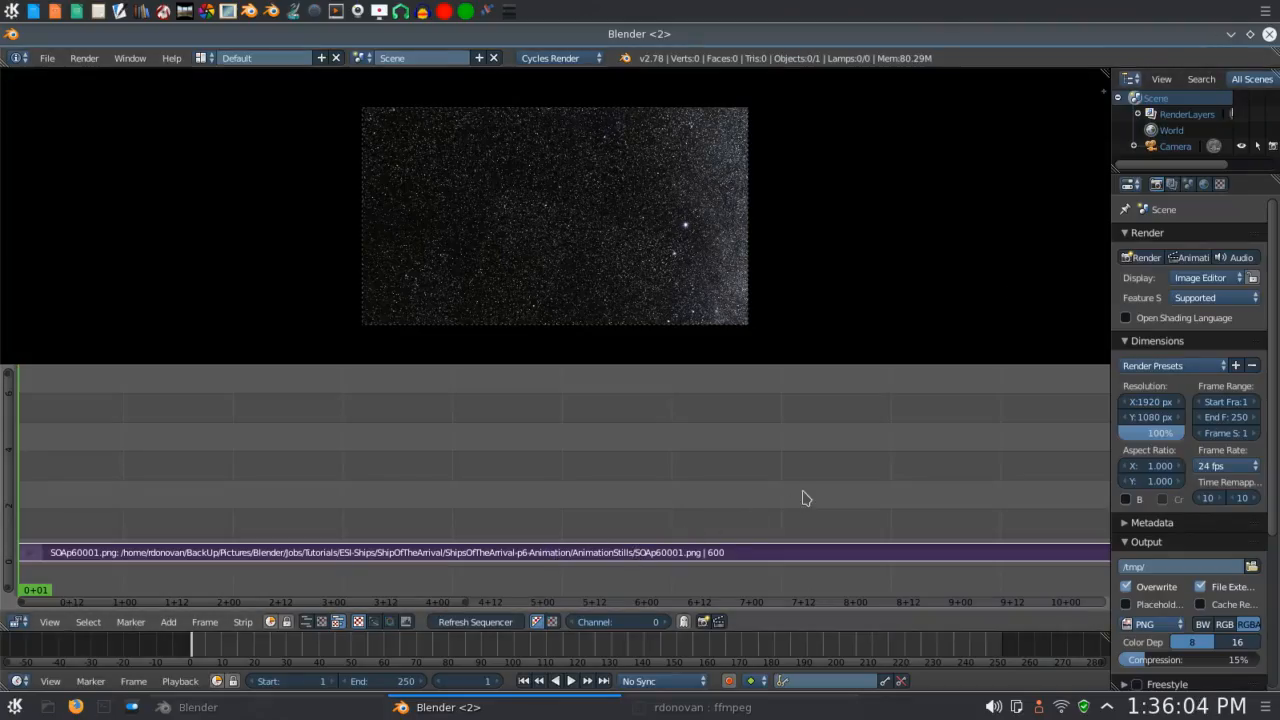
pyautogui.scroll(-2, 783, 485)
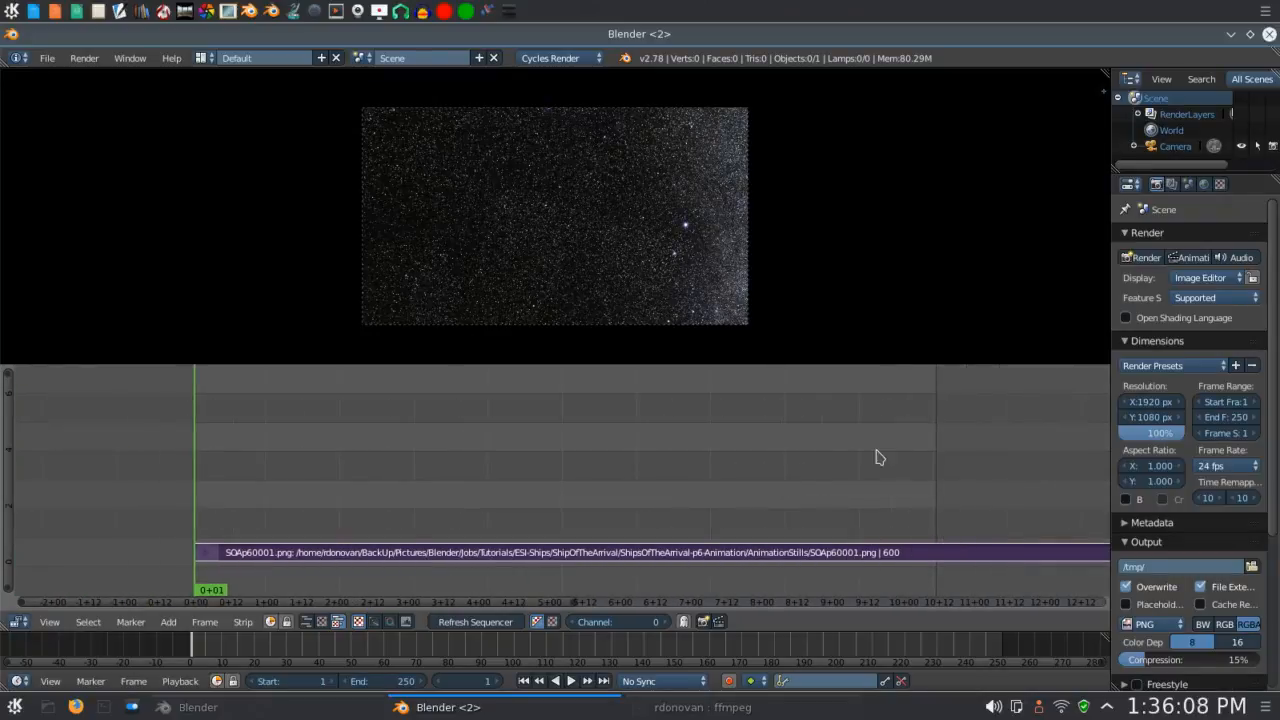
pyautogui.click(790, 650)
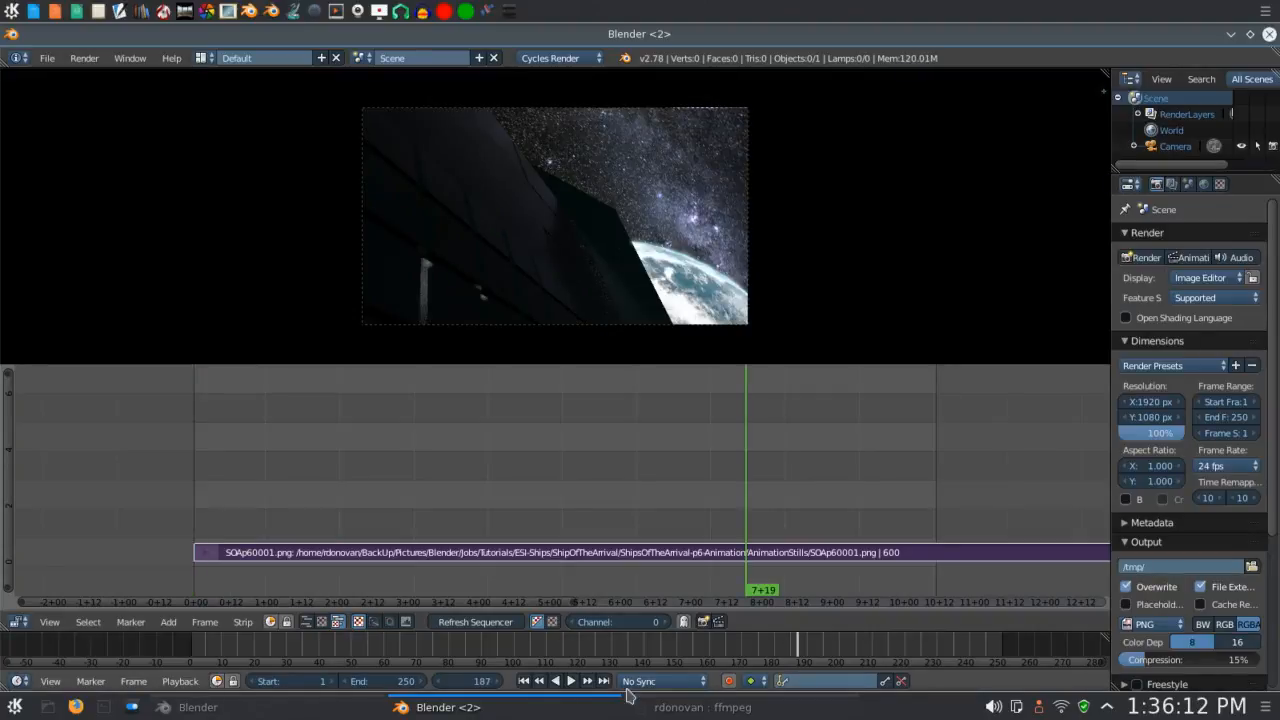
# Set the animation's end frame to 600 and fit the whole frame range in the timeline.
pyautogui.click(410, 682)
pyautogui.write('600')
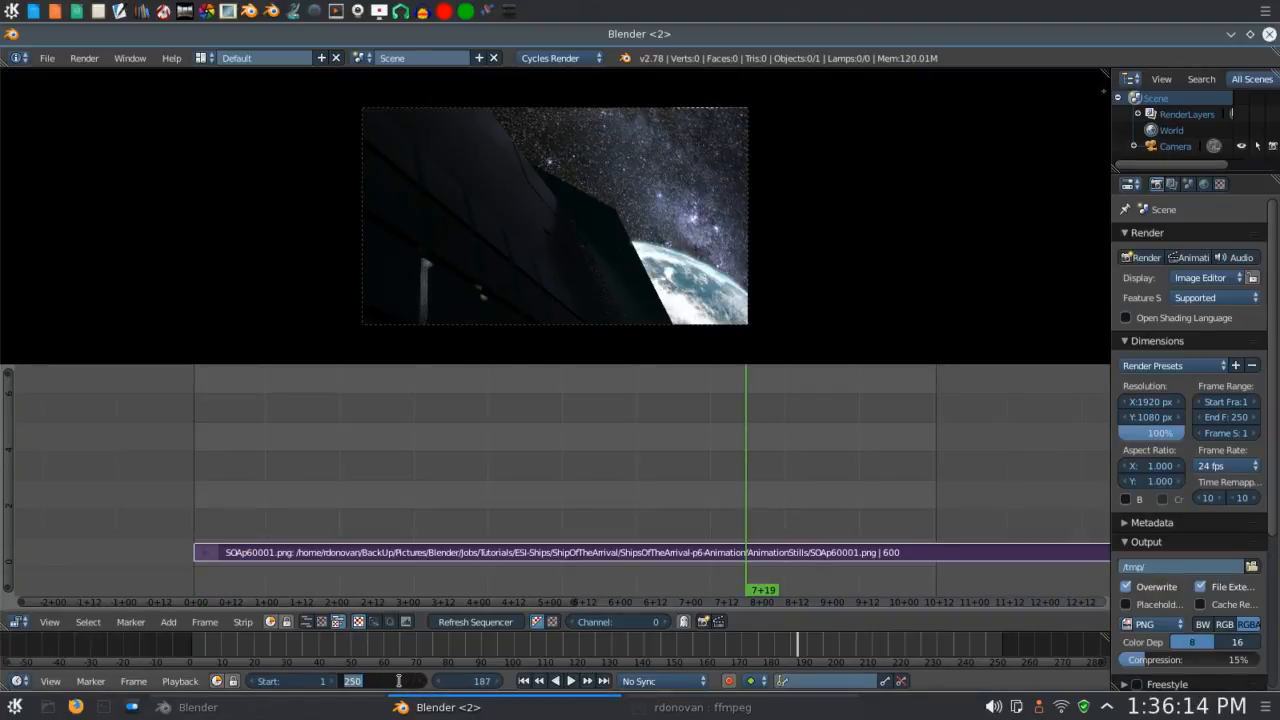
pyautogui.press('Return')
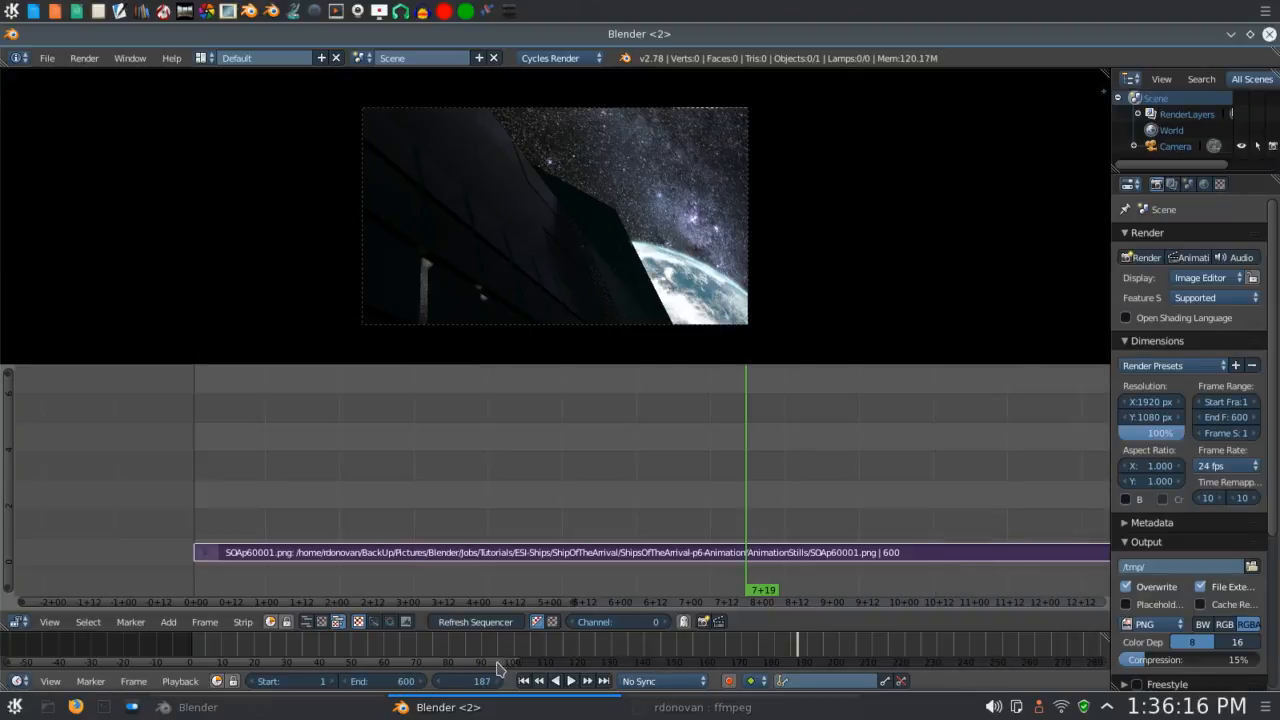
pyautogui.press('Home')
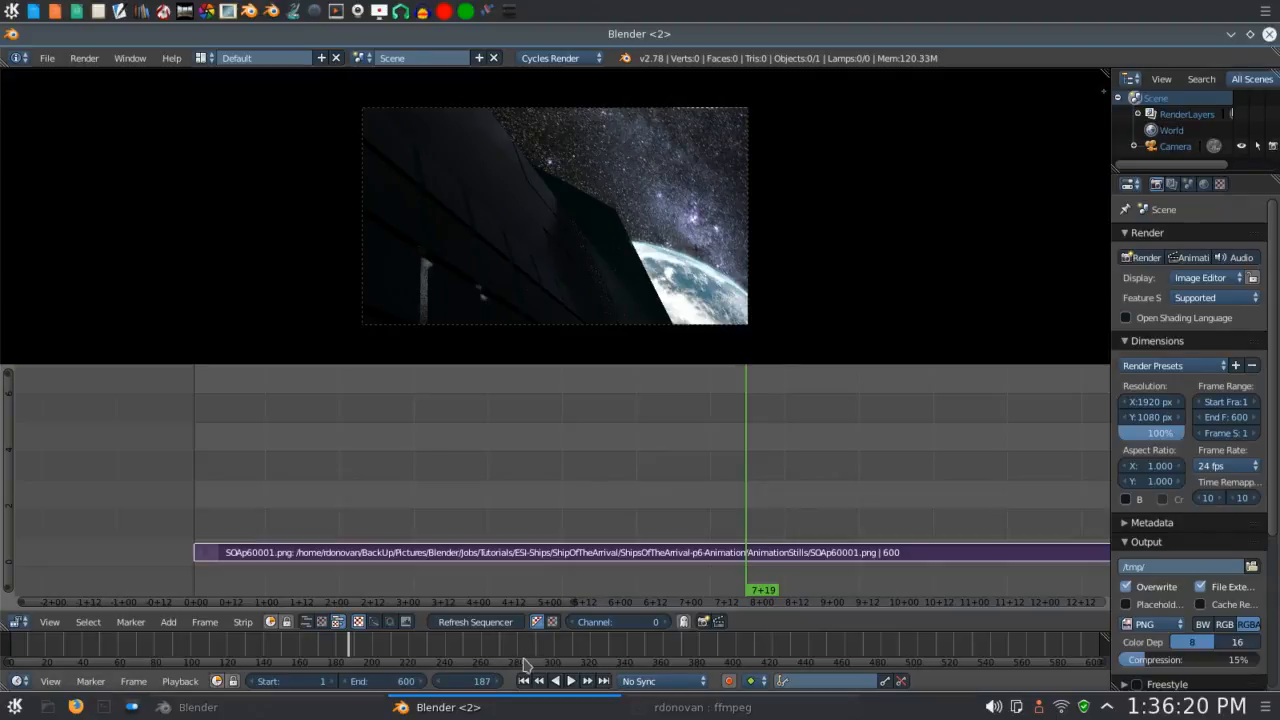
# Go to frame 1, play the image sequence briefly and stop the playback.
pyautogui.click(466, 684)
pyautogui.write('1')
pyautogui.press('Return')
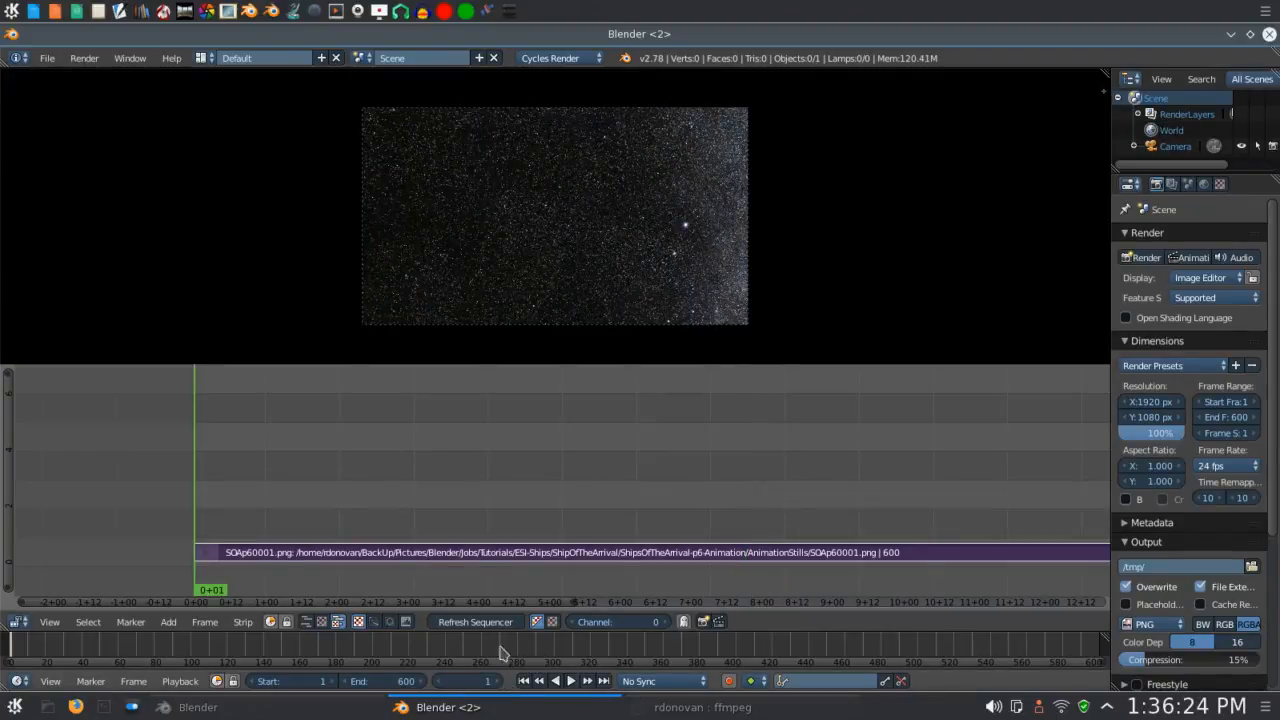
pyautogui.click(571, 681)
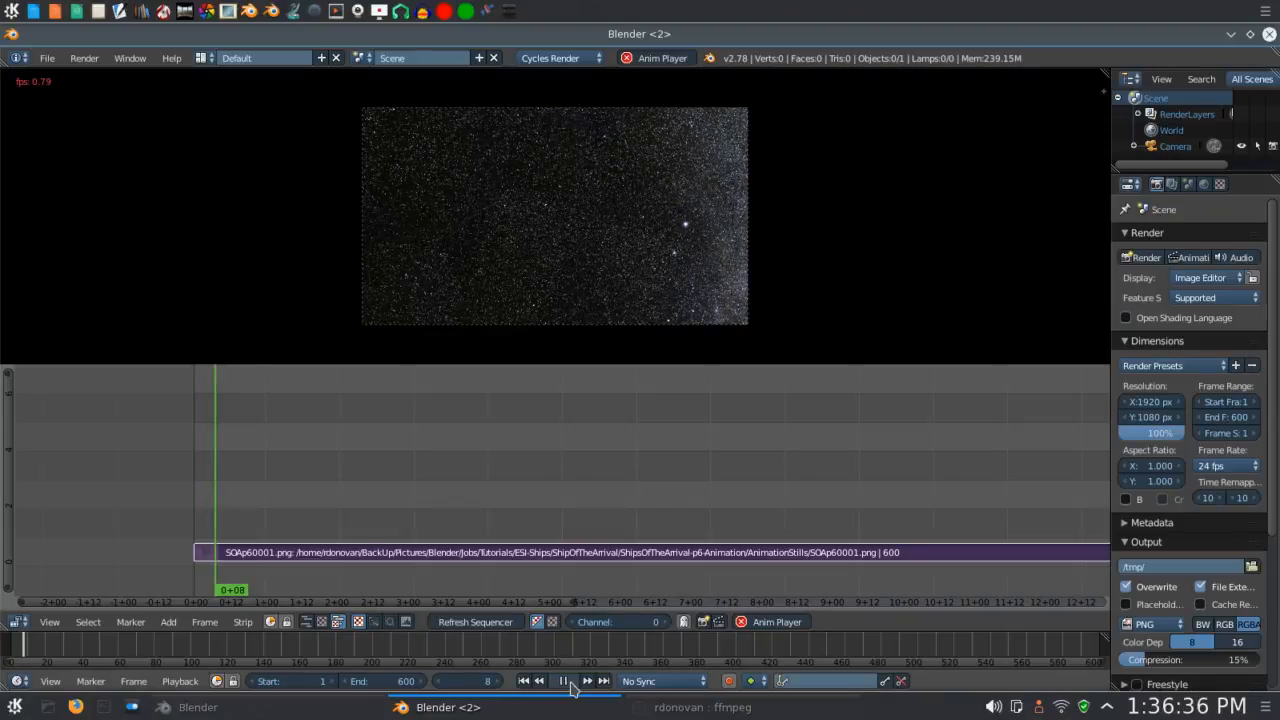
pyautogui.hotkey('alt', 'a')
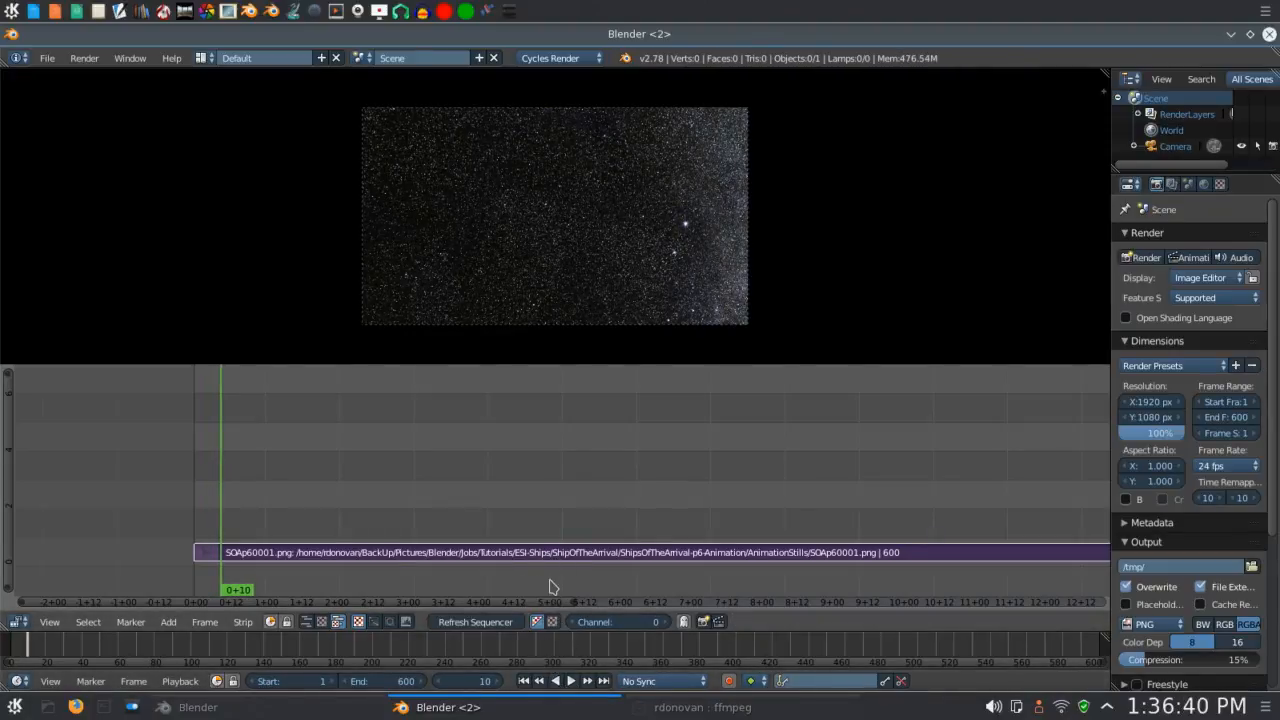
# Preview the image strip at frames 121, 179, 259 and 291, and return to frame 1.
pyautogui.click(550, 587)
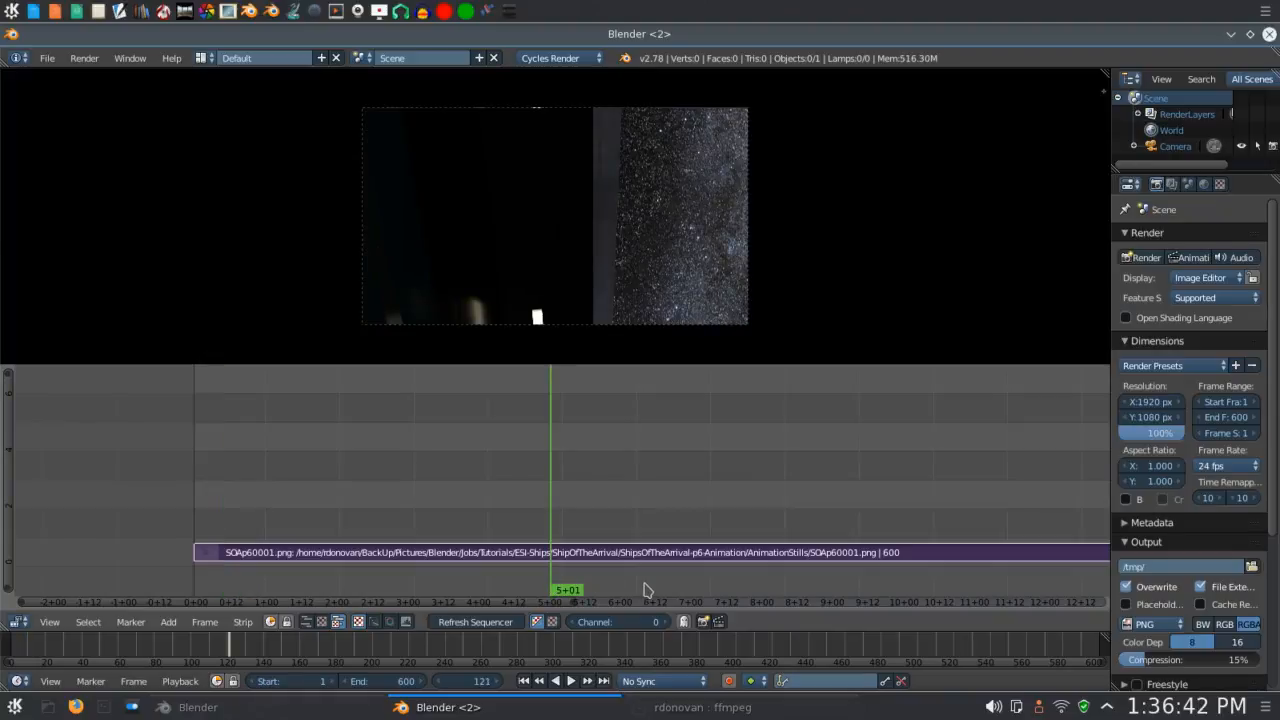
pyautogui.click(726, 580)
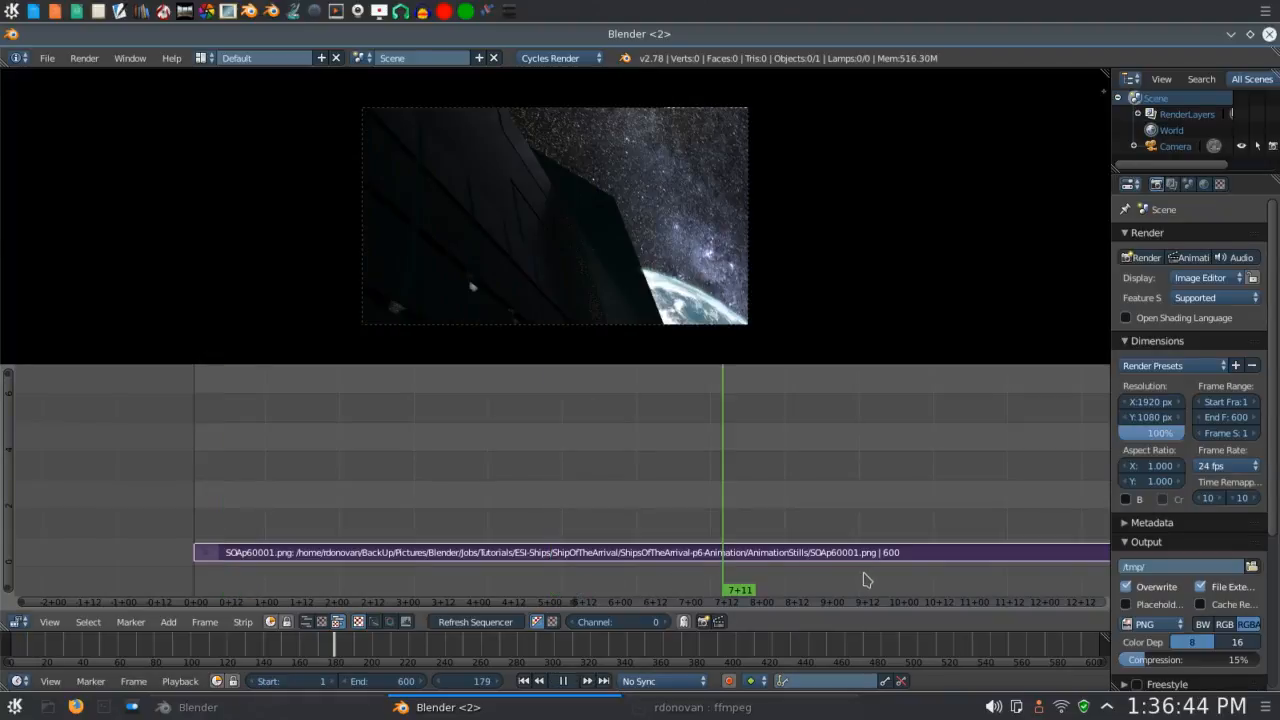
pyautogui.click(960, 585)
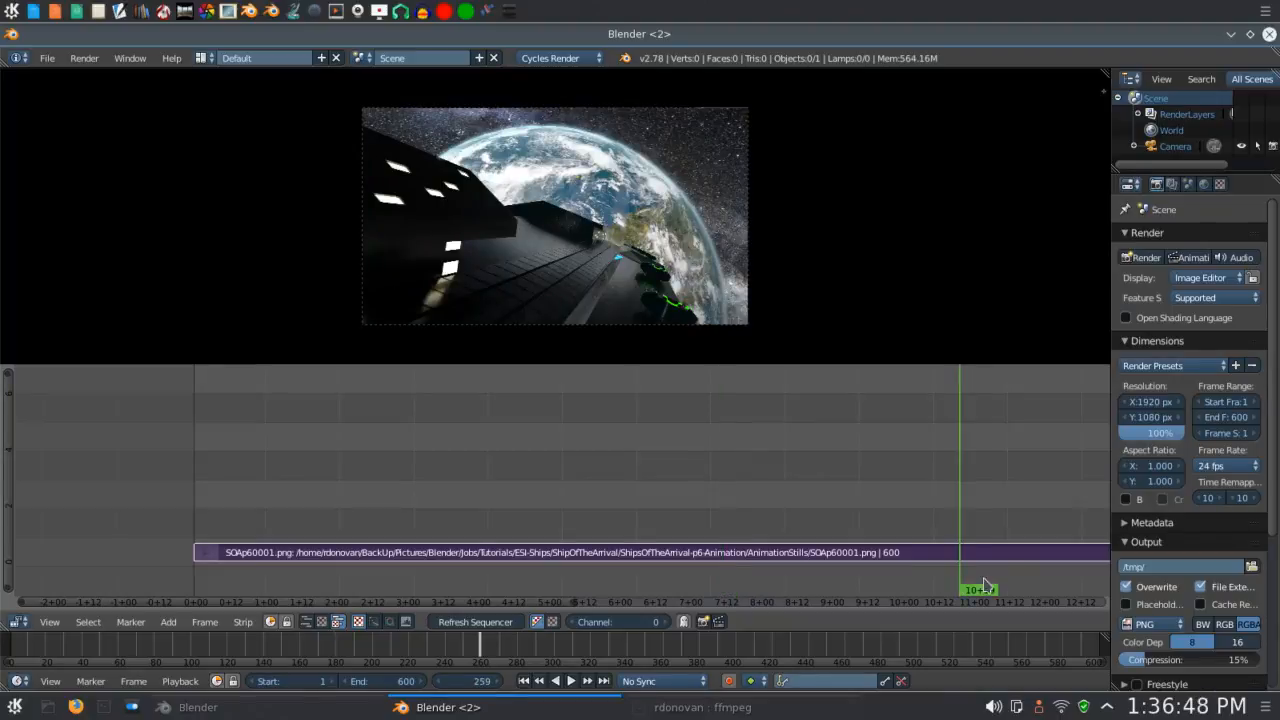
pyautogui.click(1056, 584)
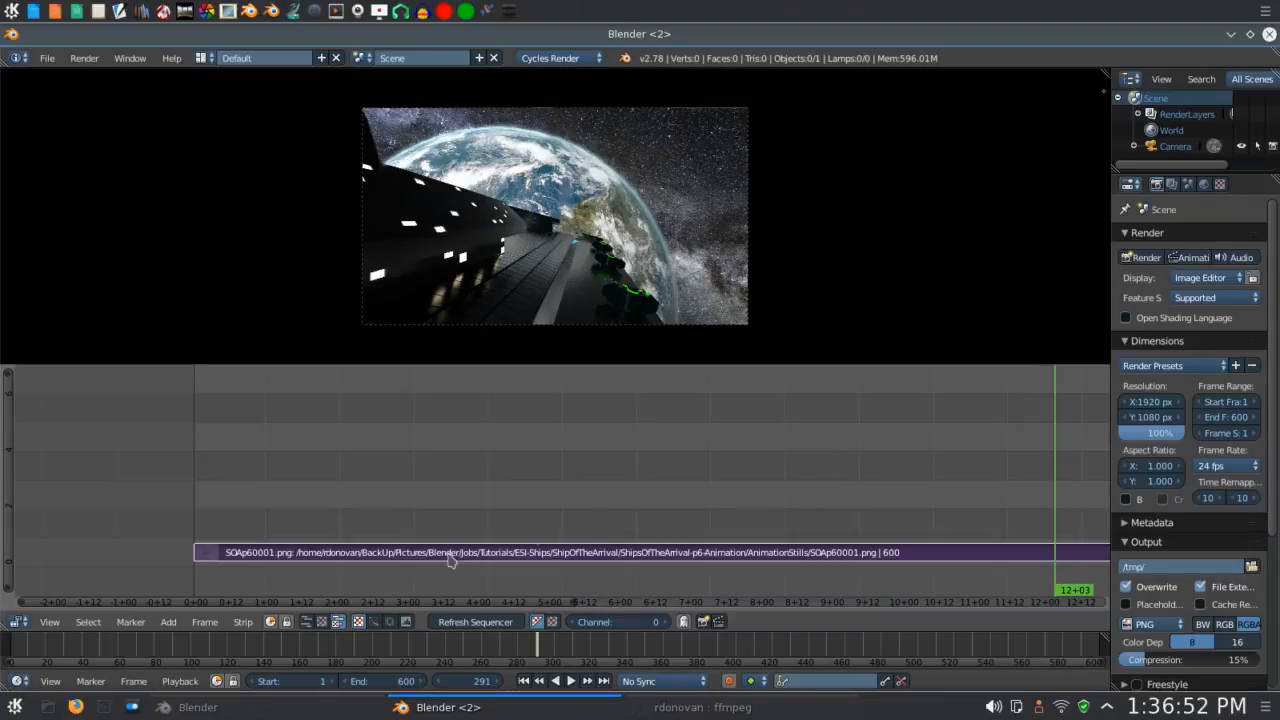
pyautogui.click(481, 681)
pyautogui.write('1')
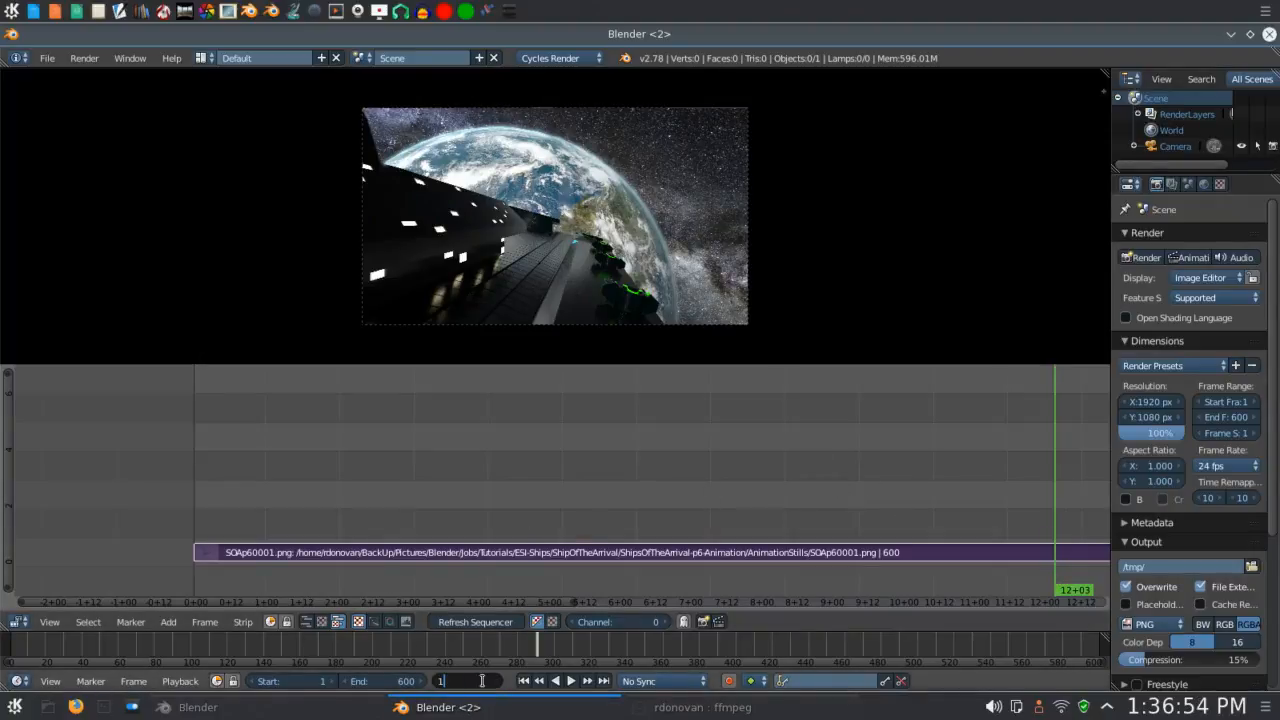
pyautogui.press('Return')
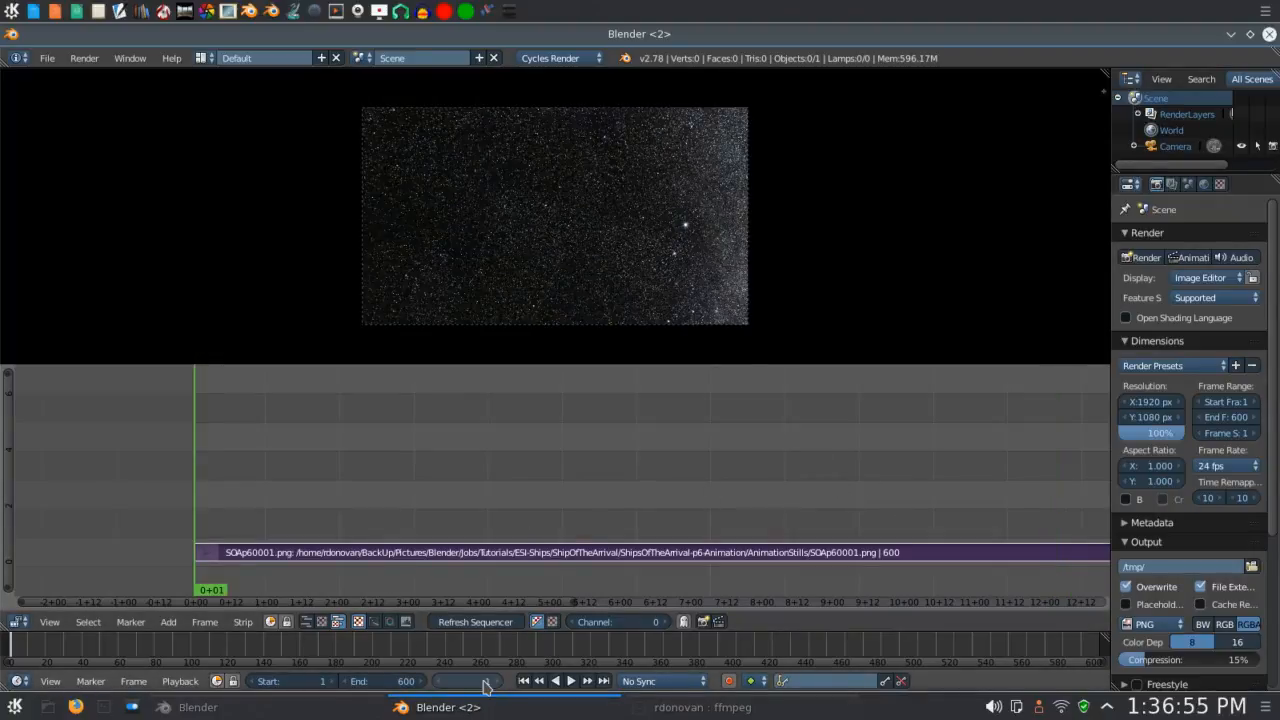
# Set the render output to H.264 and choose an MPEG container in the encoding settings.
pyautogui.click(1156, 625)
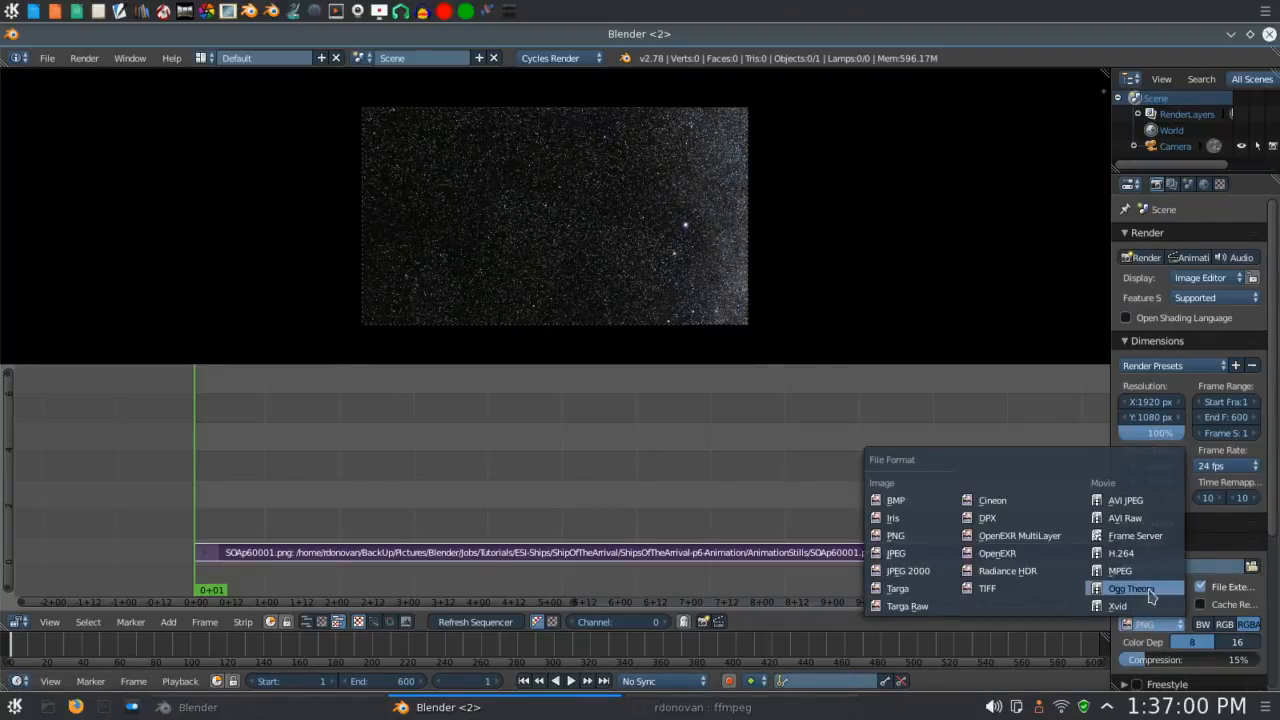
pyautogui.click(1120, 553)
pyautogui.scroll(-2, 1148, 560)
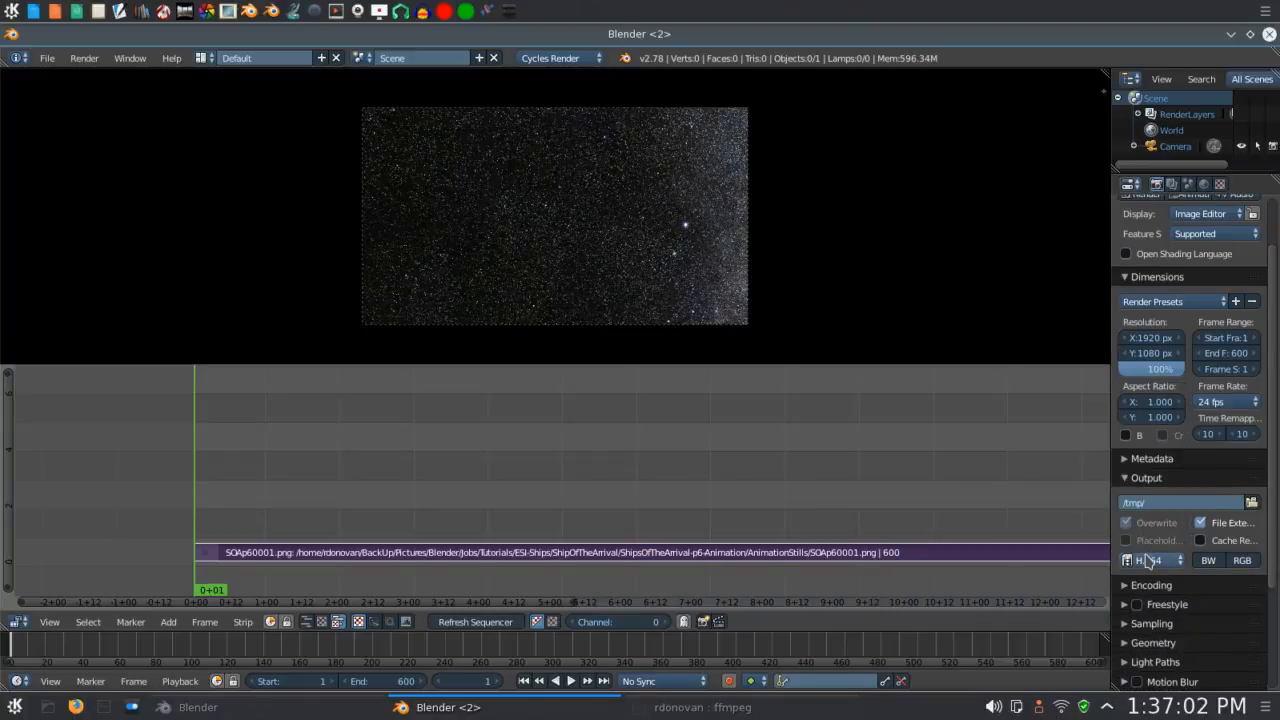
pyautogui.click(1151, 587)
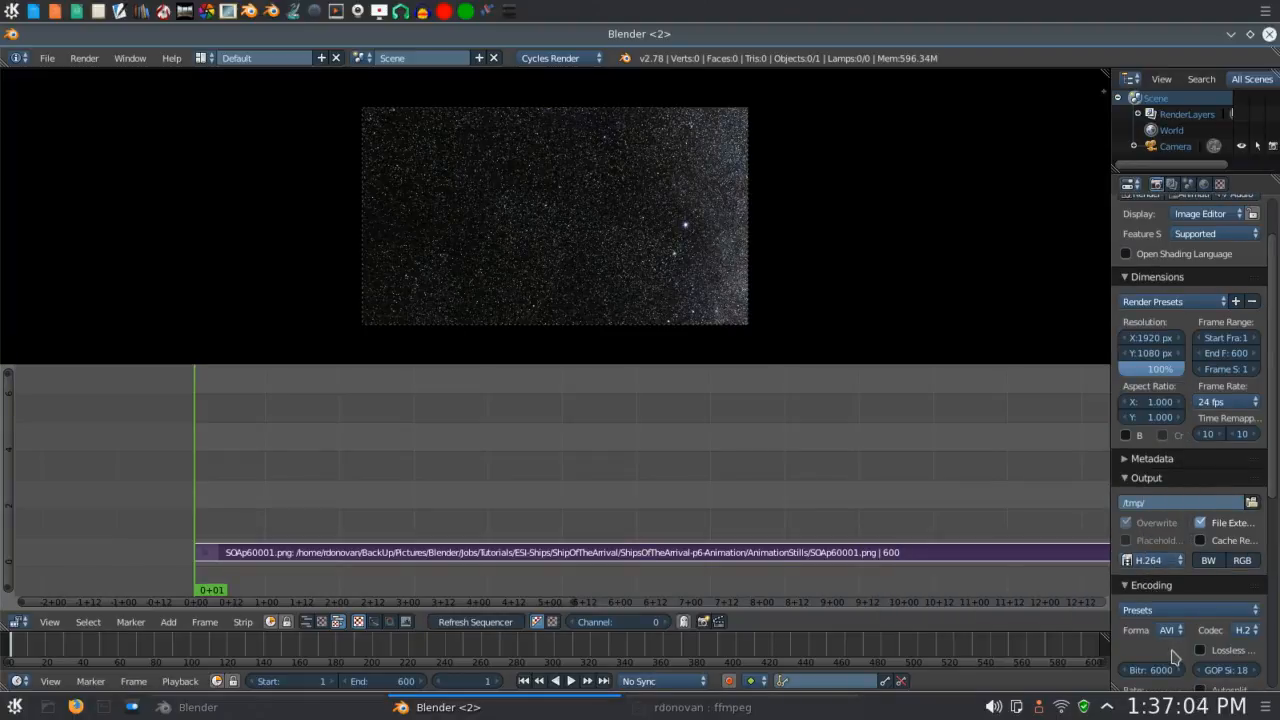
pyautogui.click(1168, 632)
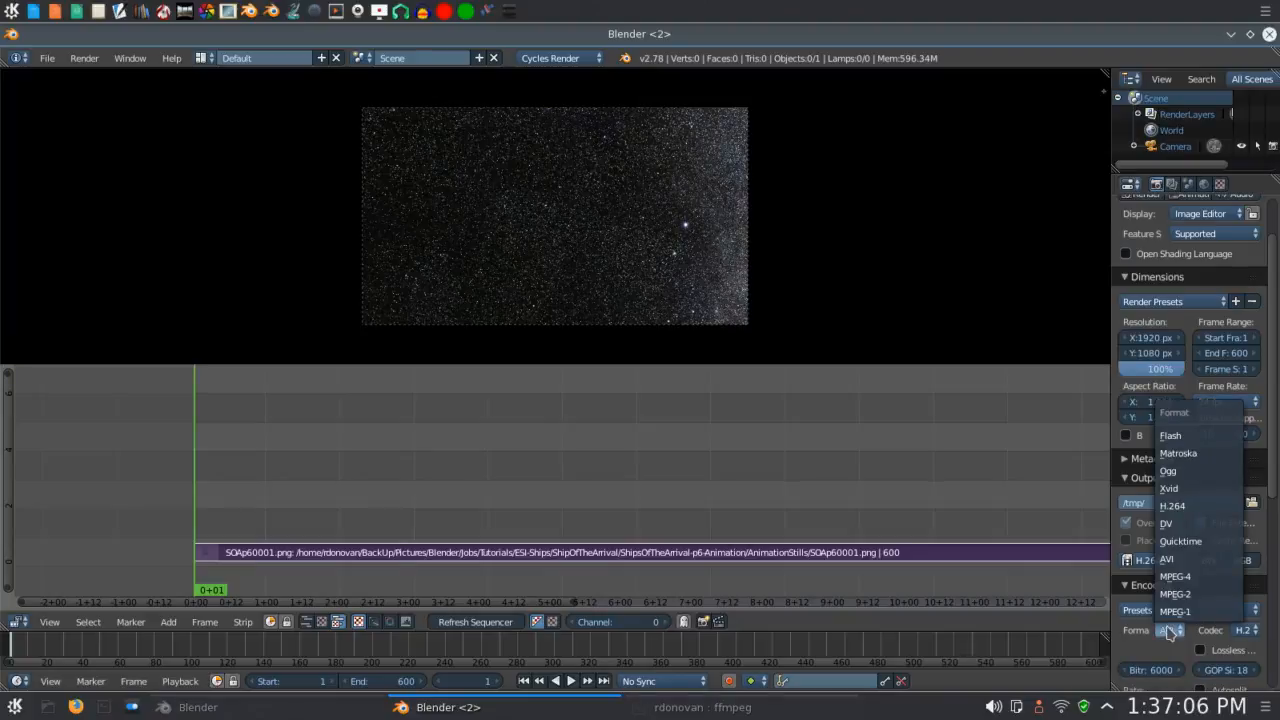
pyautogui.click(1172, 587)
pyautogui.scroll(-4, 1172, 590)
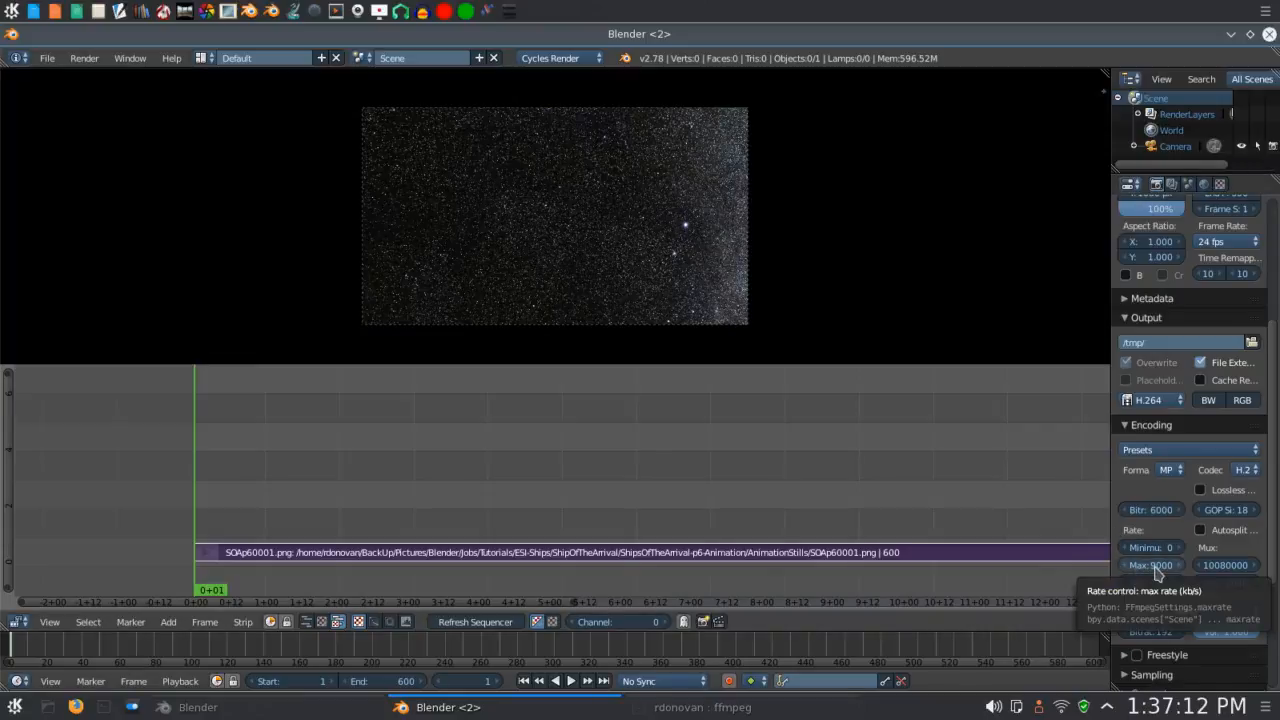
# Set the video encoding bitrate to 18000 kb/s.
pyautogui.click(1154, 512)
pyautogui.write('1800')
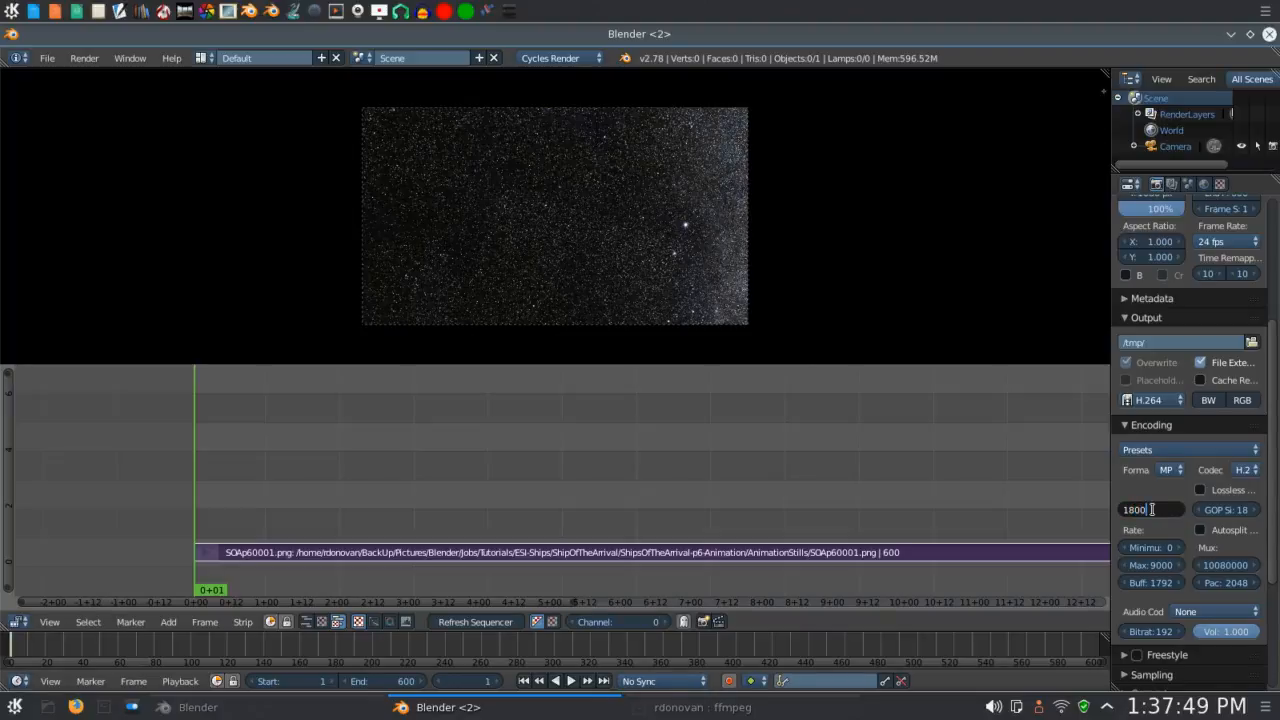
pyautogui.write('0')
pyautogui.press('Return')
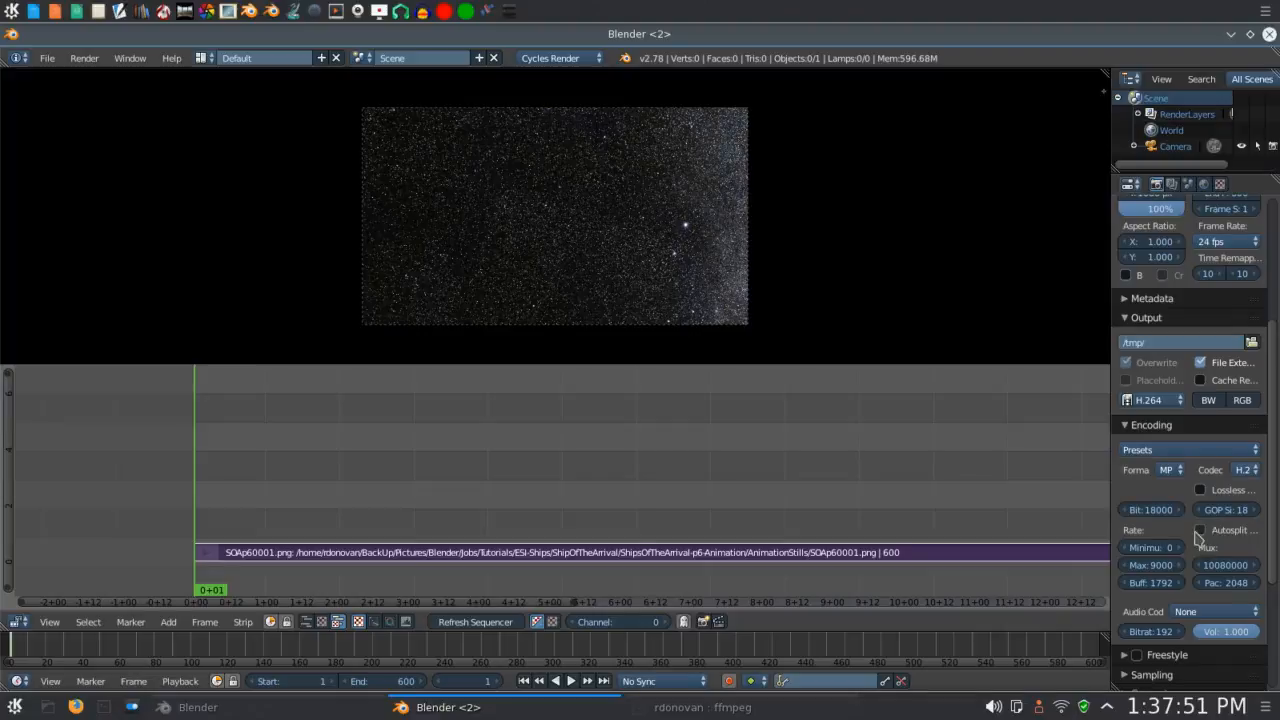
# Look over the audio codec choices for the movie output, keeping the codec at None.
pyautogui.click(1200, 612)
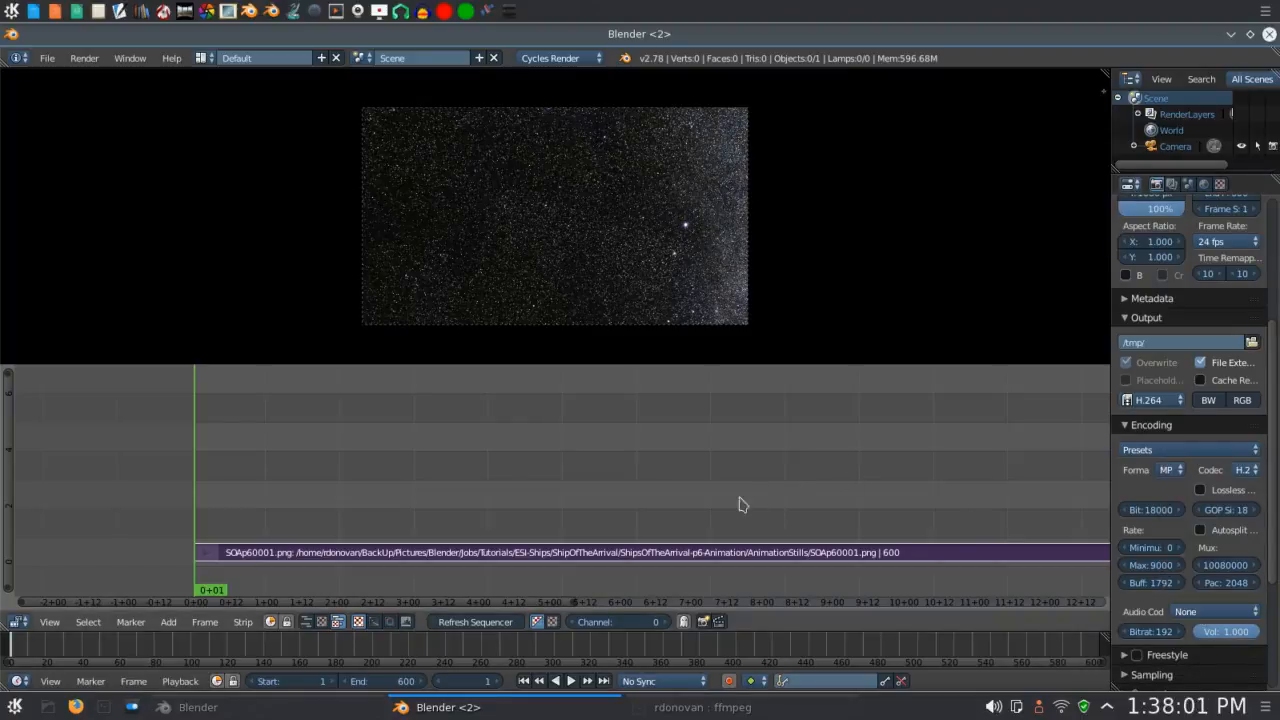
pyautogui.click(168, 622)
pyautogui.click(1210, 614)
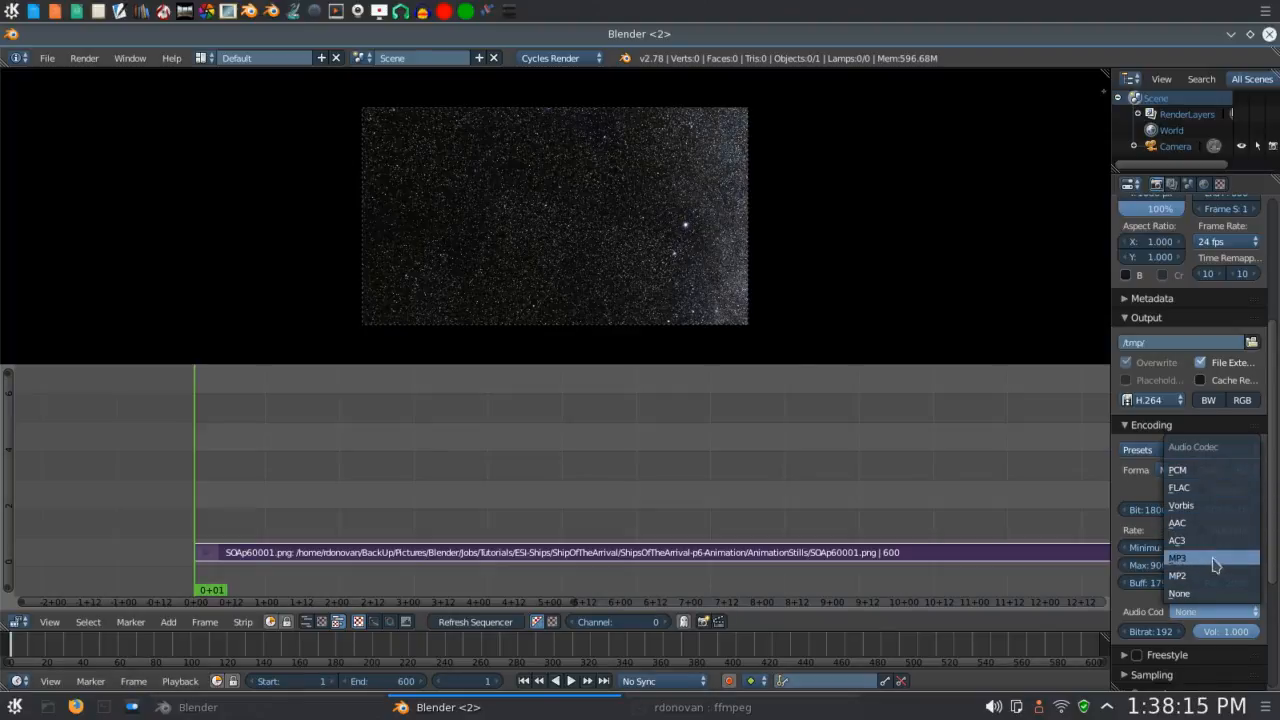
pyautogui.click(1216, 594)
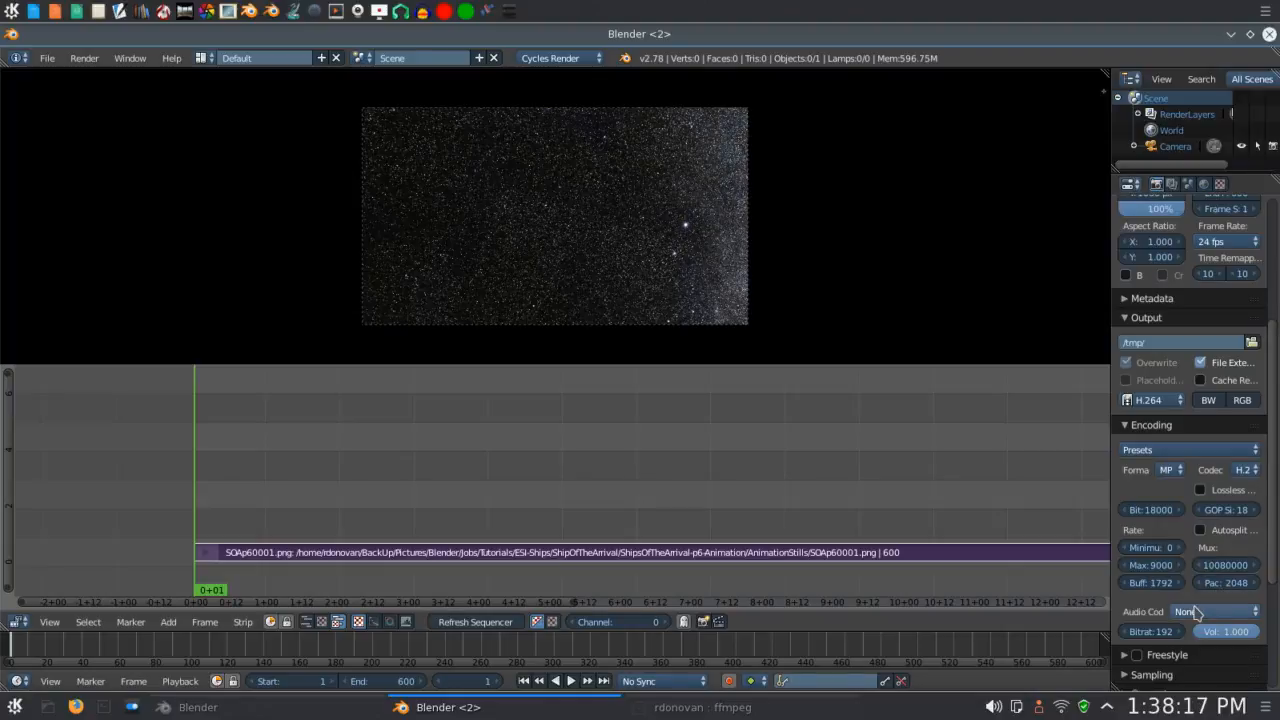
# Switch to the Blender window with the spaceship scene, enable Motion Blur in the render settings and expand its options.
pyautogui.scroll(-5, 1176, 600)
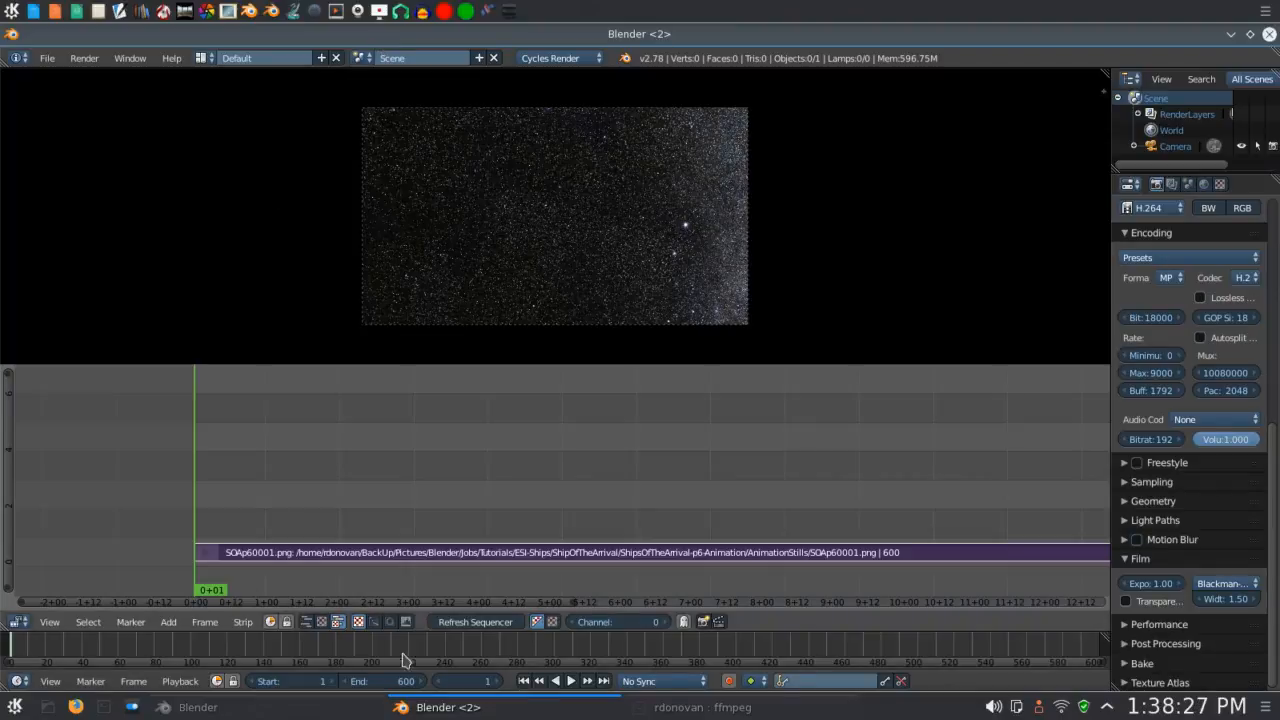
pyautogui.click(437, 709)
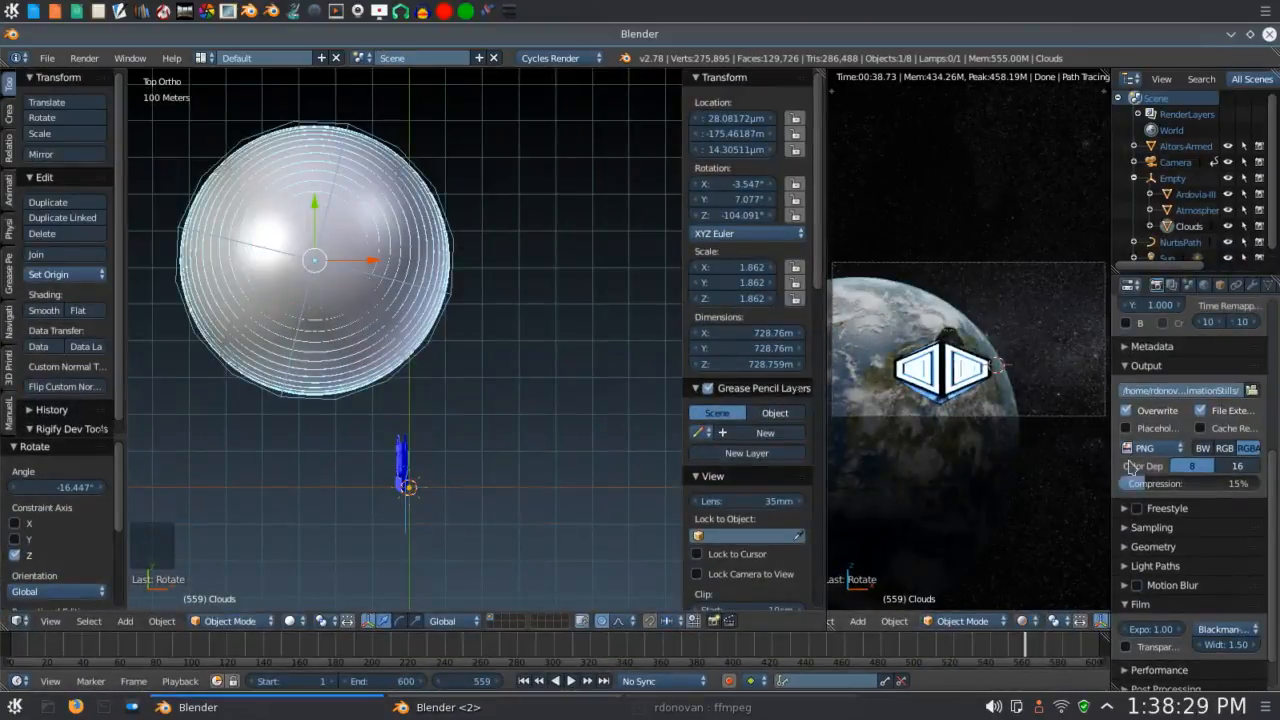
pyautogui.scroll(-2, 1175, 450)
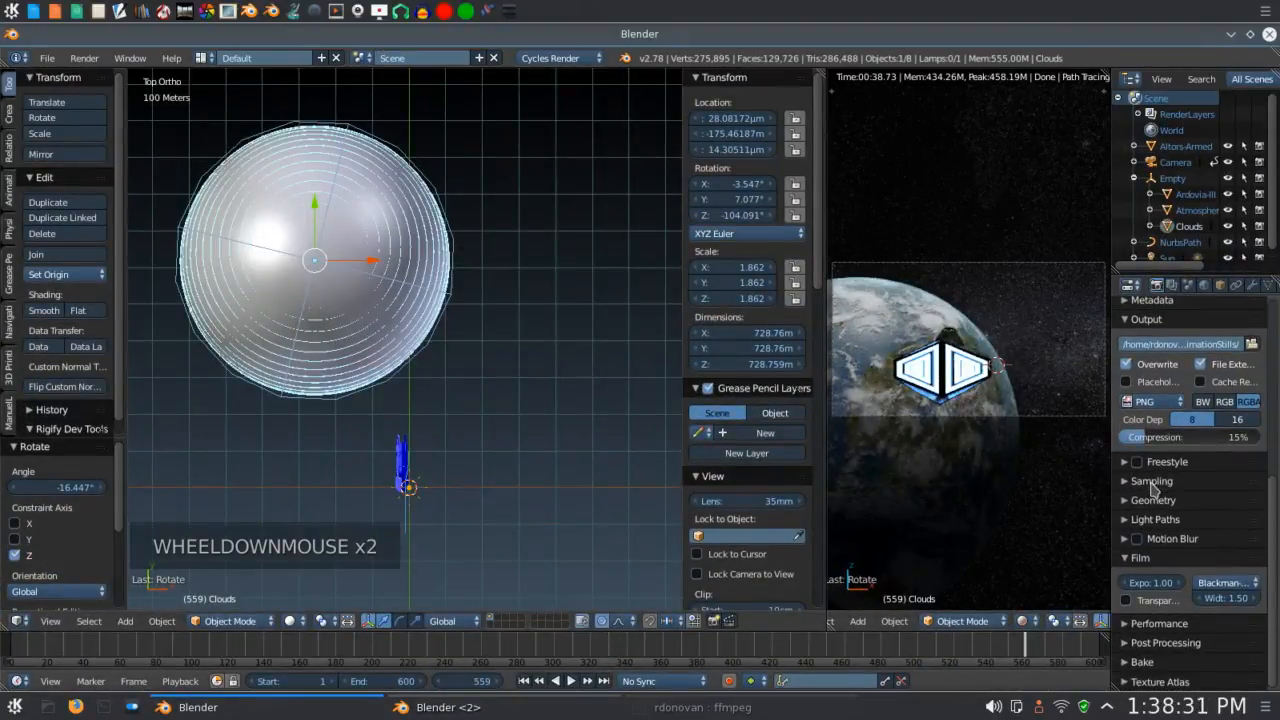
pyautogui.click(1135, 539)
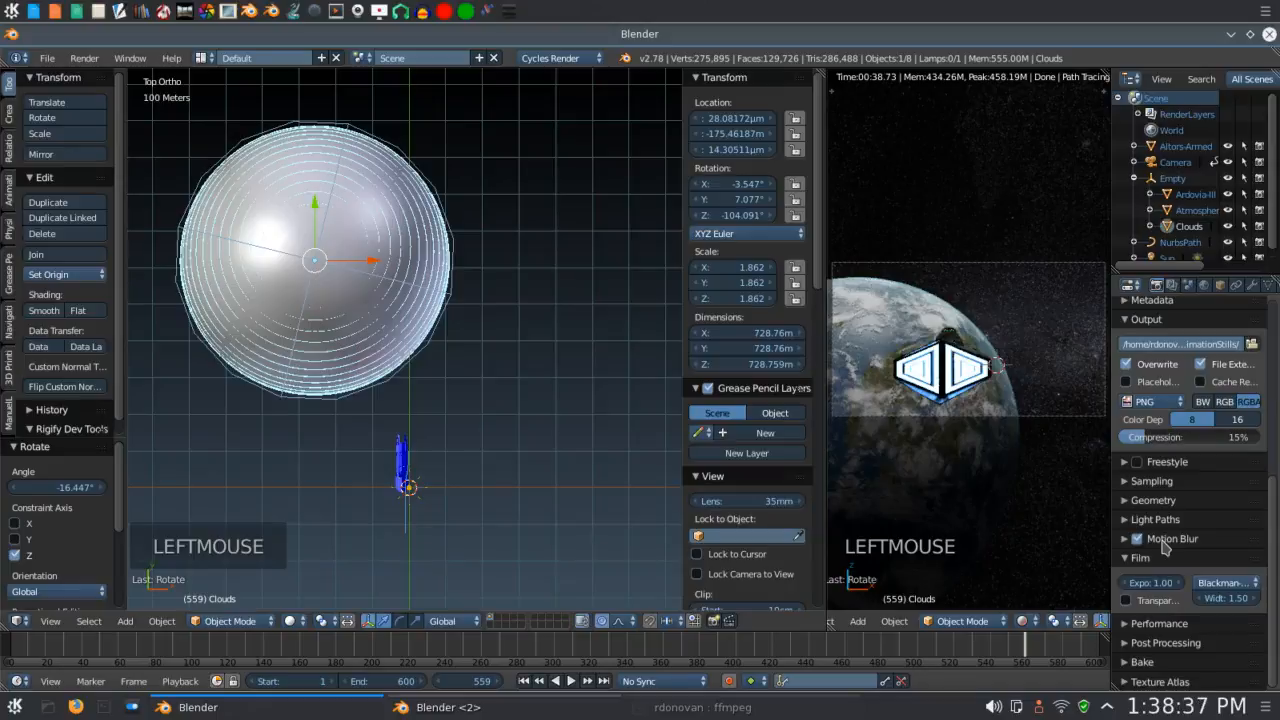
pyautogui.click(1164, 542)
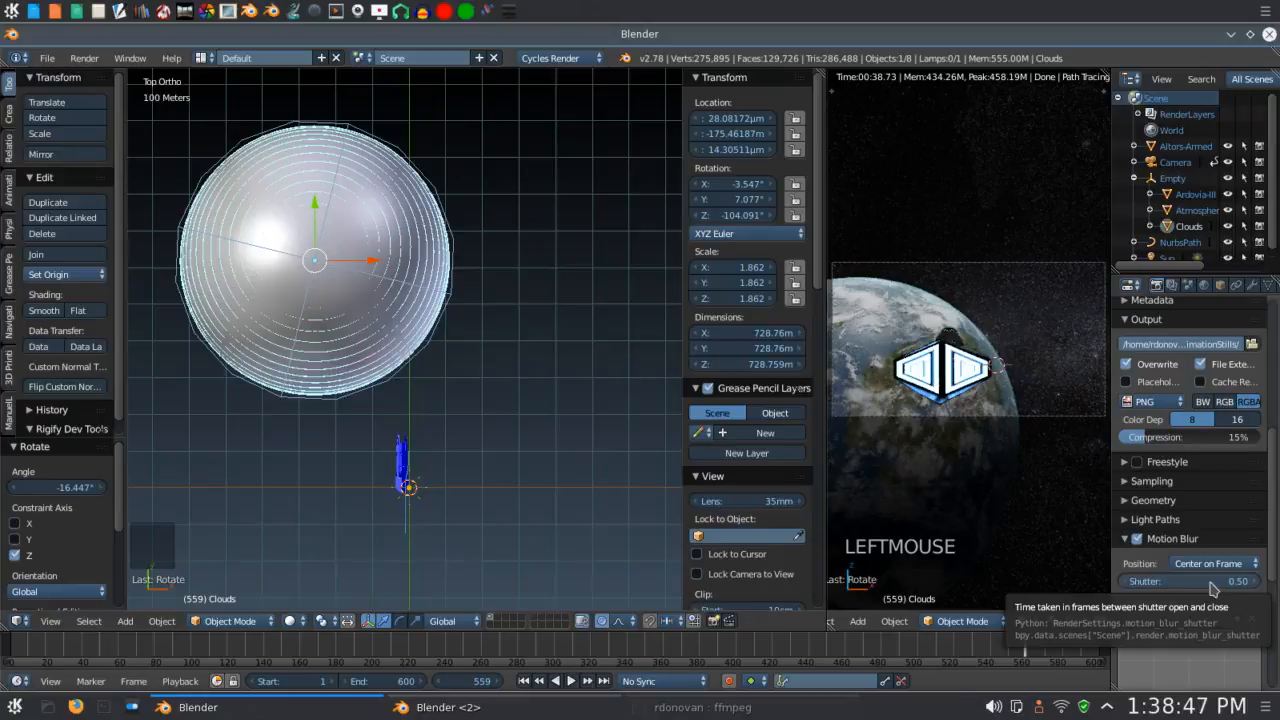
# Review the motion blur shutter options along with the scene's render, dimensions and output settings.
pyautogui.scroll(-4, 1168, 655)
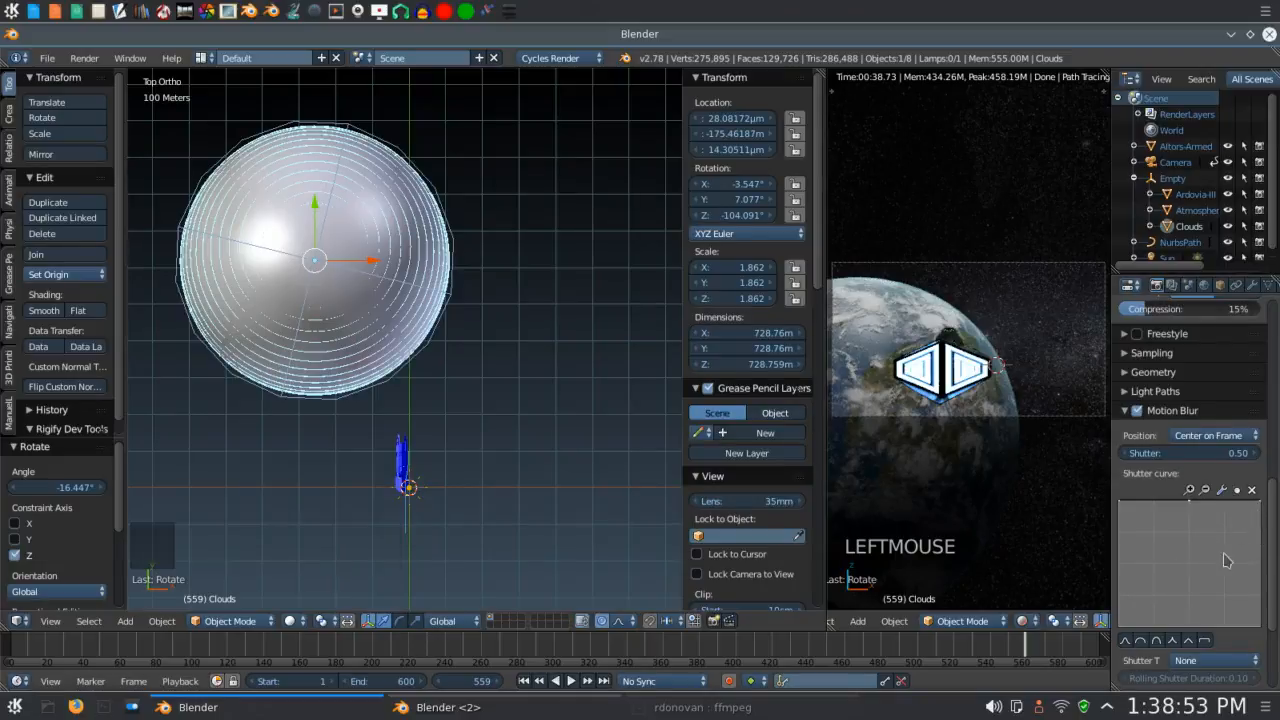
pyautogui.scroll(-2, 1181, 612)
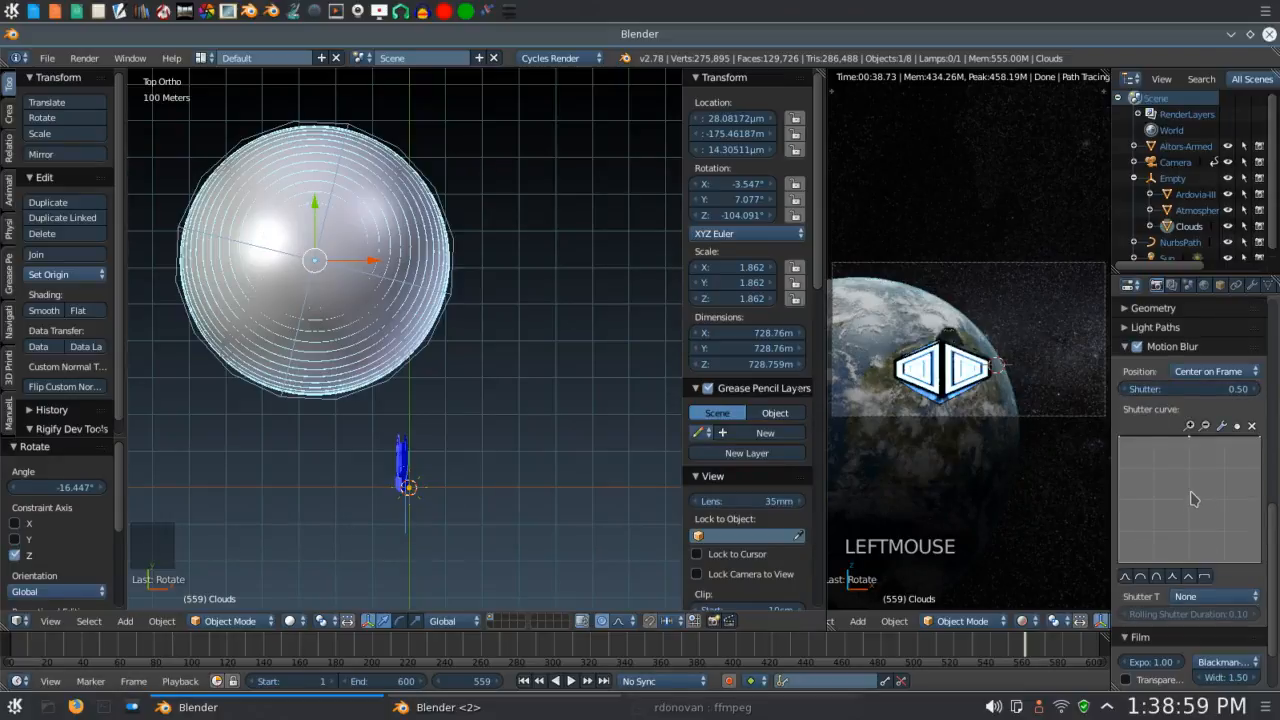
pyautogui.scroll(-1, 1192, 498)
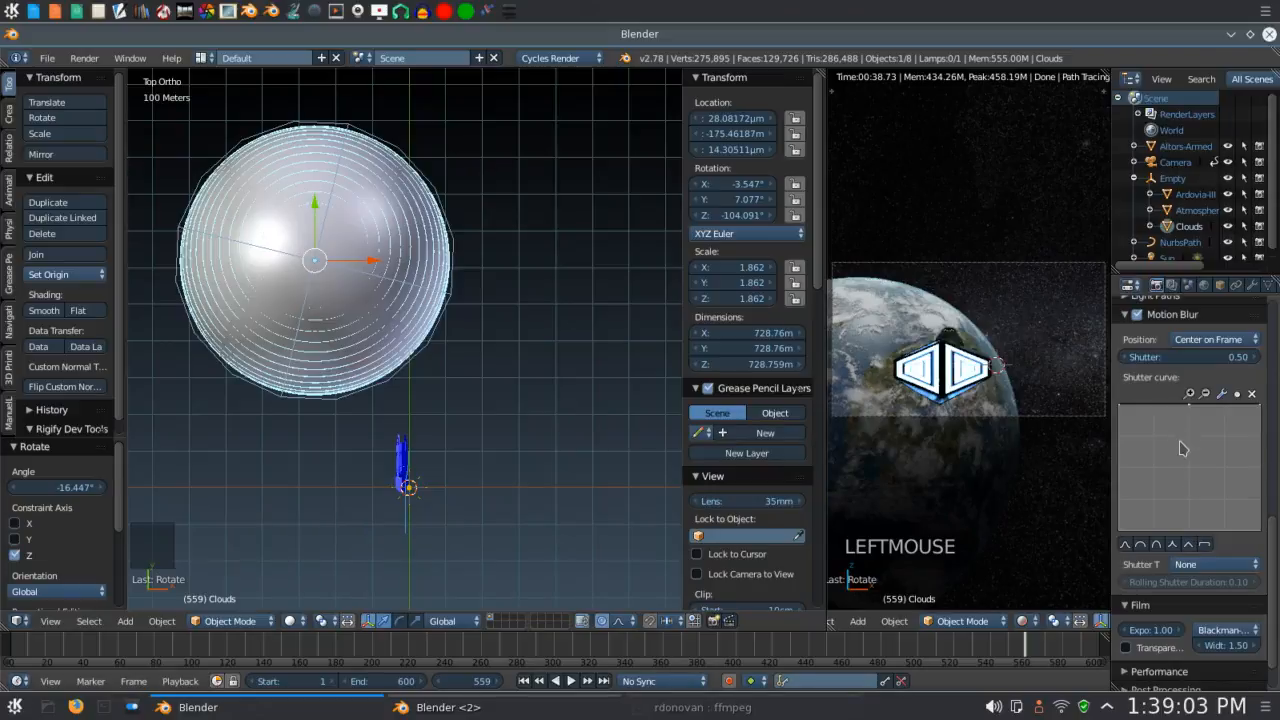
pyautogui.scroll(15, 1183, 486)
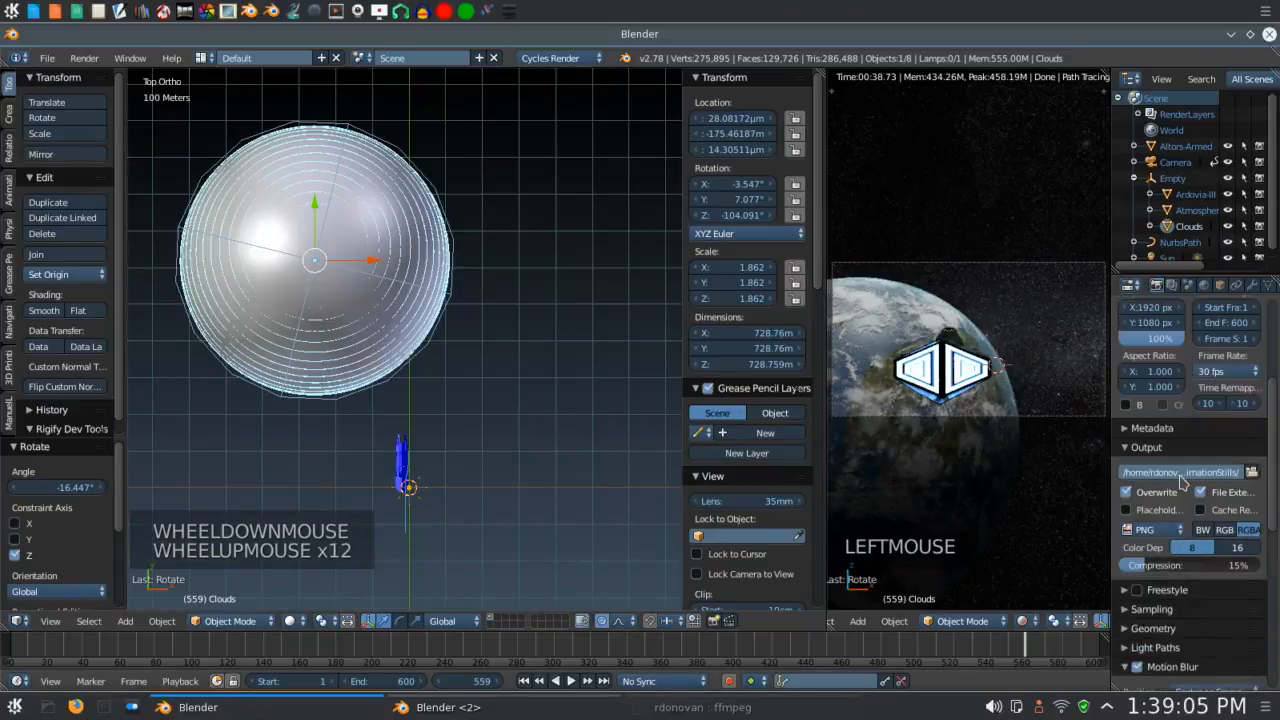
pyautogui.scroll(3, 1183, 483)
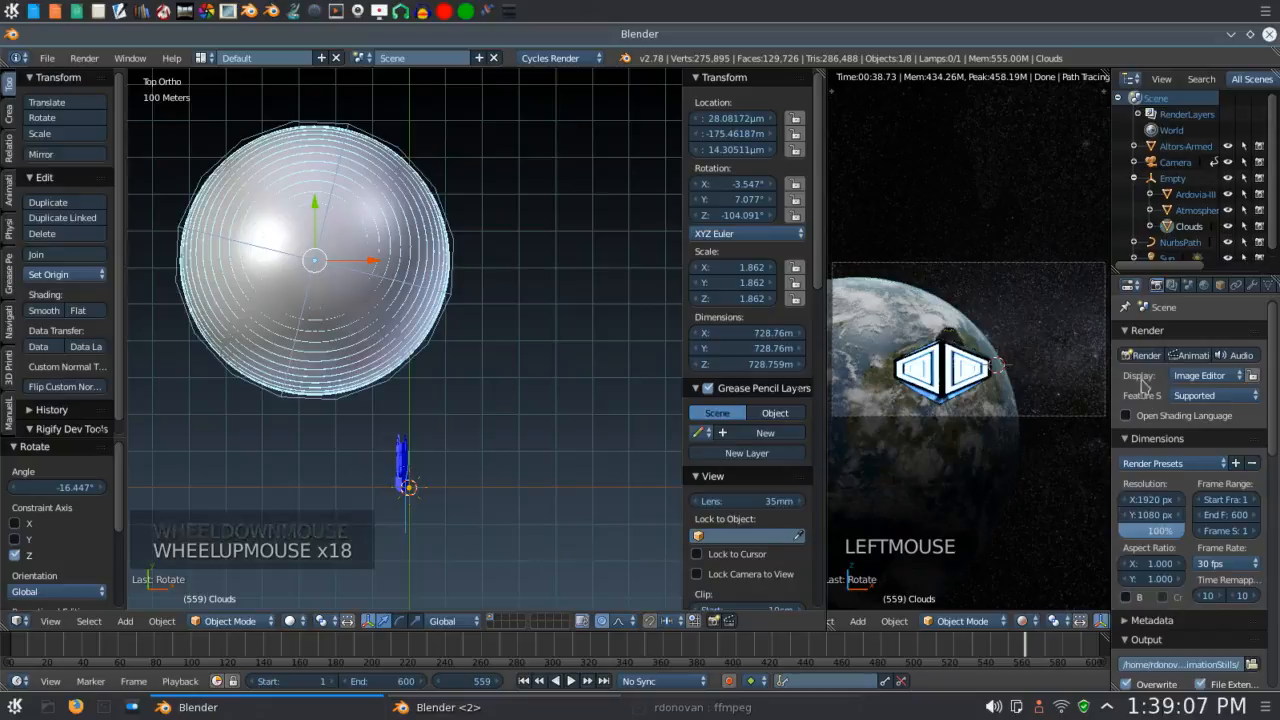
pyautogui.scroll(2, 1145, 378)
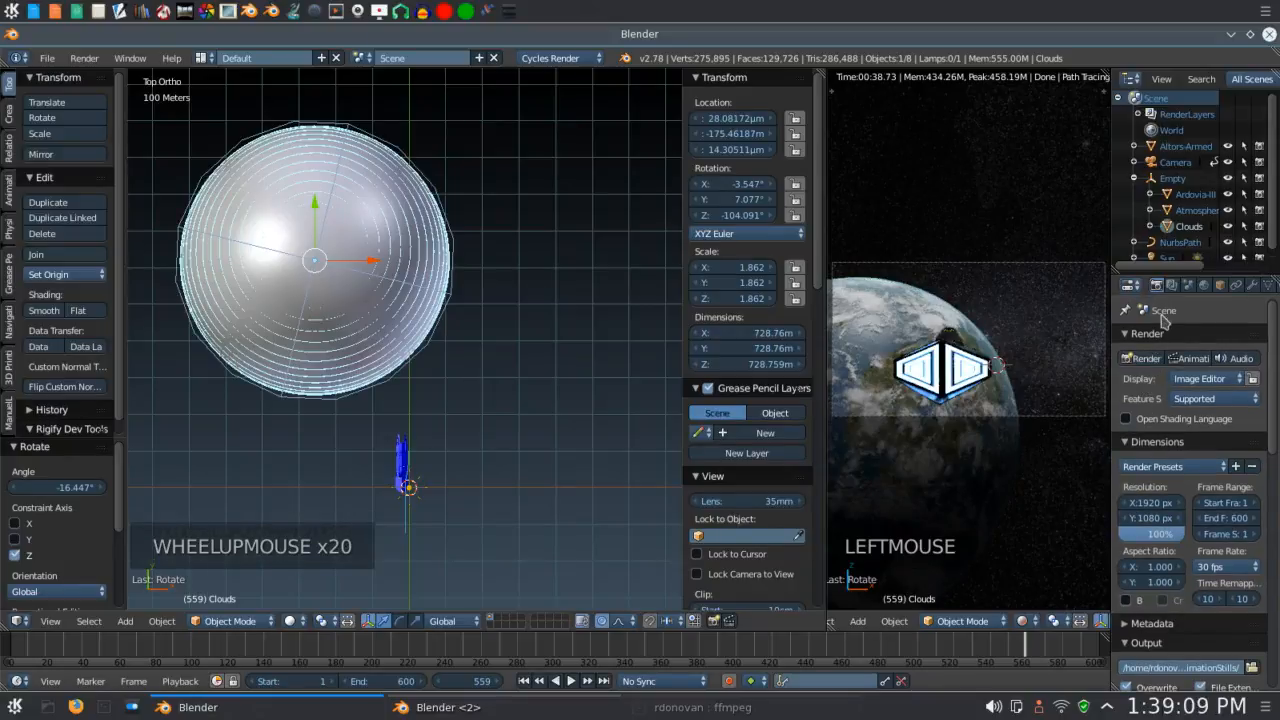
pyautogui.scroll(-2, 1188, 485)
pyautogui.scroll(3, 1182, 478)
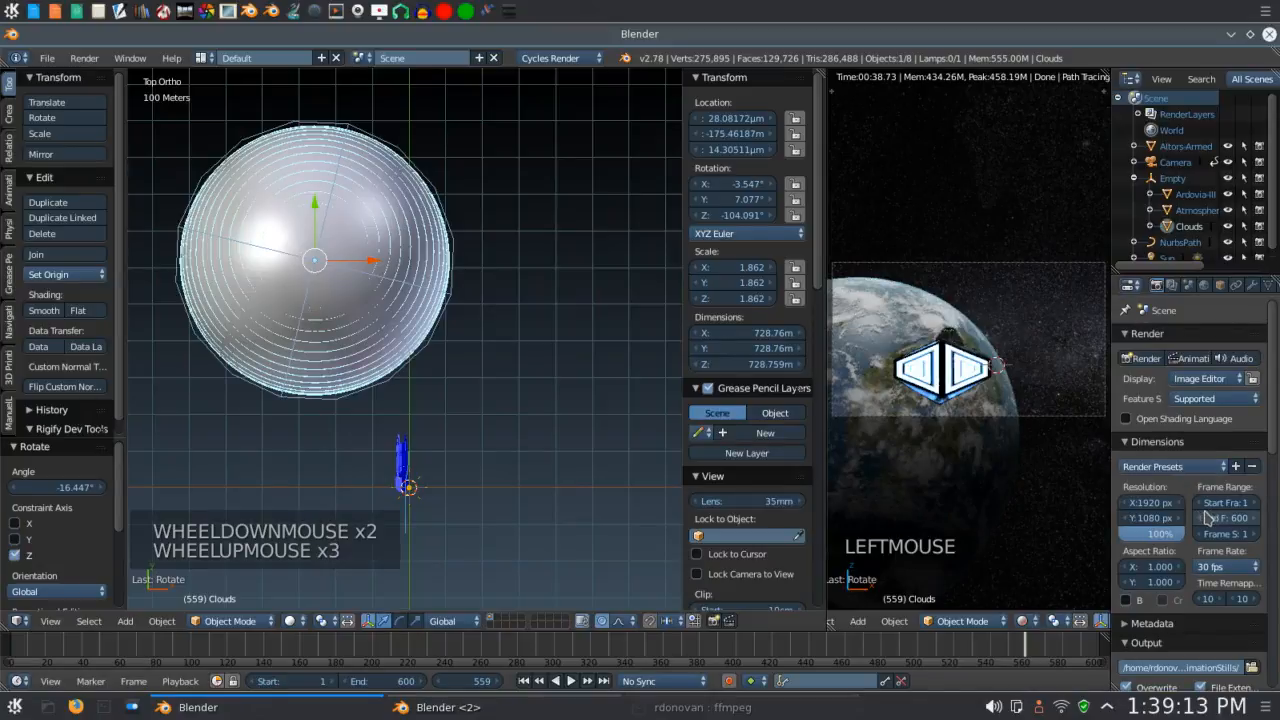
pyautogui.scroll(-4, 1180, 490)
pyautogui.scroll(-3, 1173, 531)
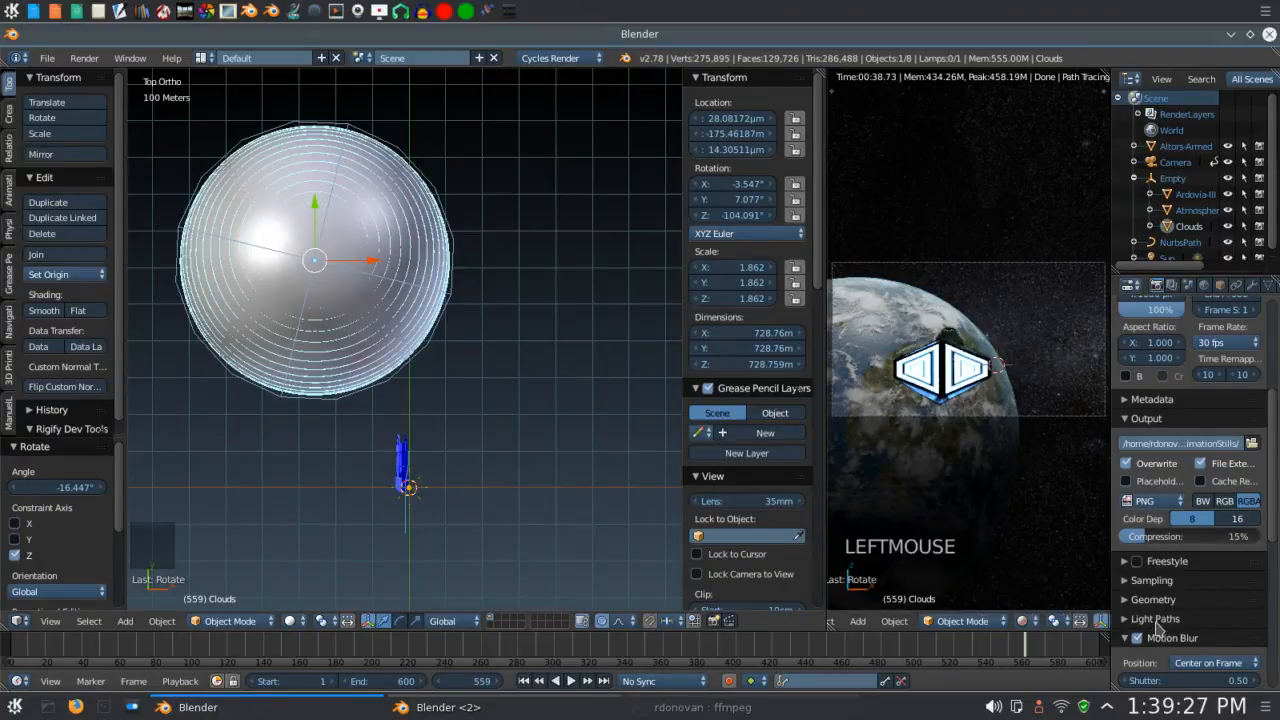
# Check the Motion Blur shutter settings once more, and switch back to the Blender window holding the image sequence.
pyautogui.scroll(-4, 1196, 540)
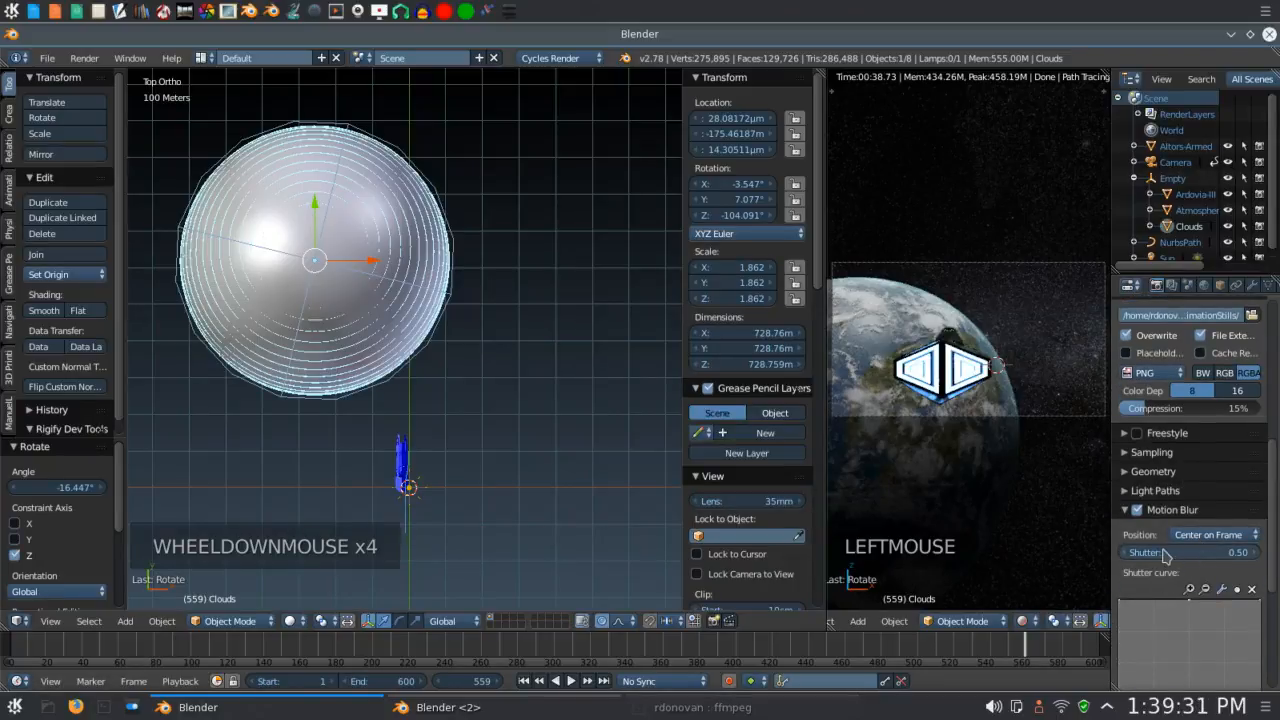
pyautogui.scroll(13, 1165, 555)
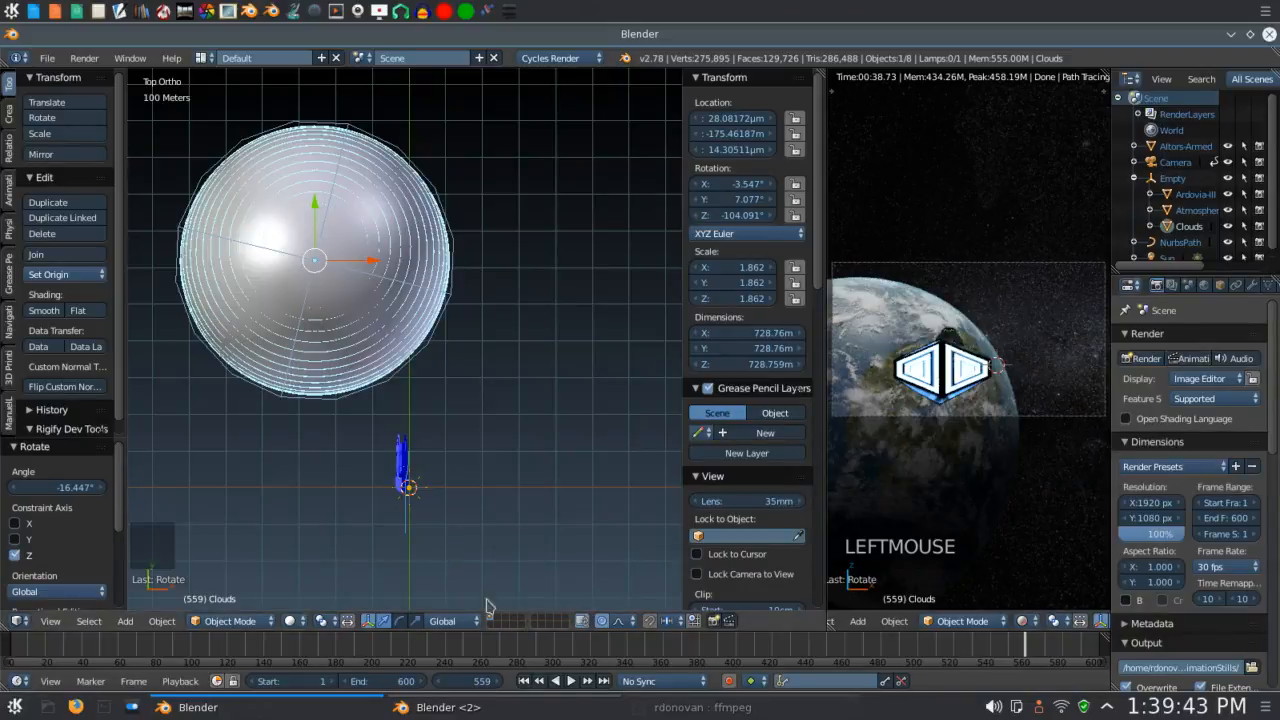
pyautogui.click(458, 712)
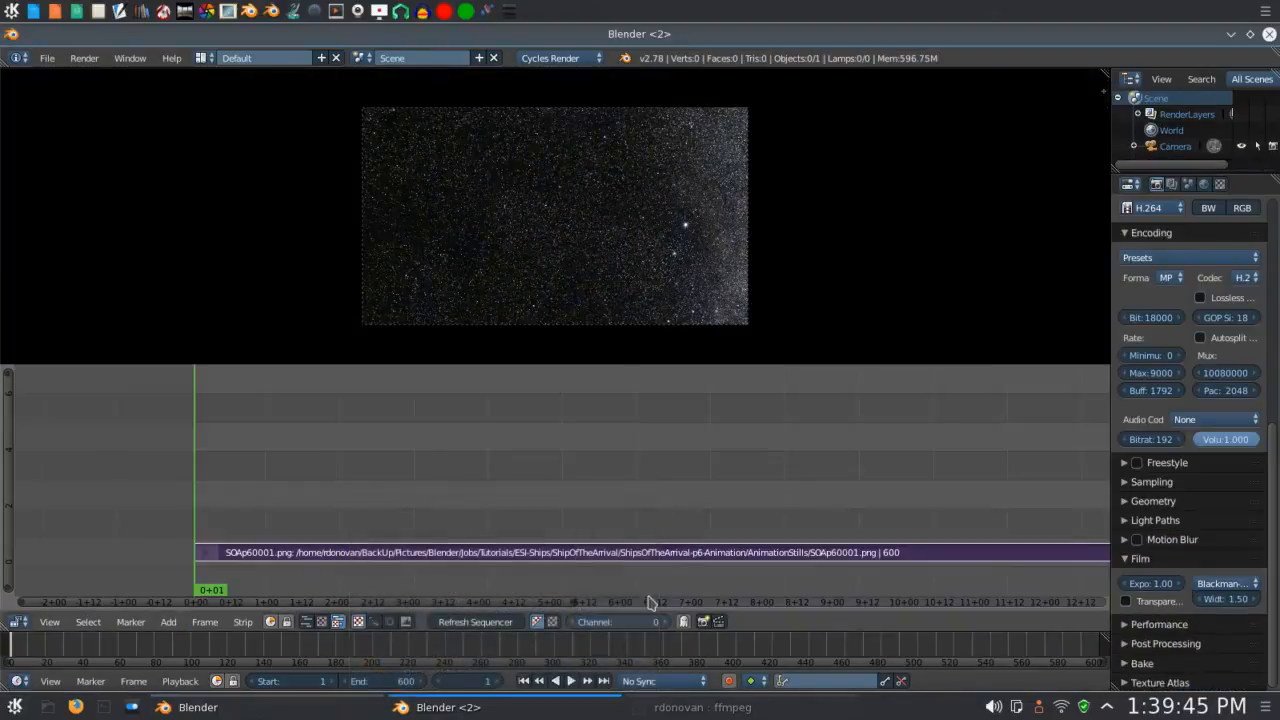
# Look at the file browser for adding an image strip from the AnimationStills folder, and leave it without adding anything.
pyautogui.click(168, 622)
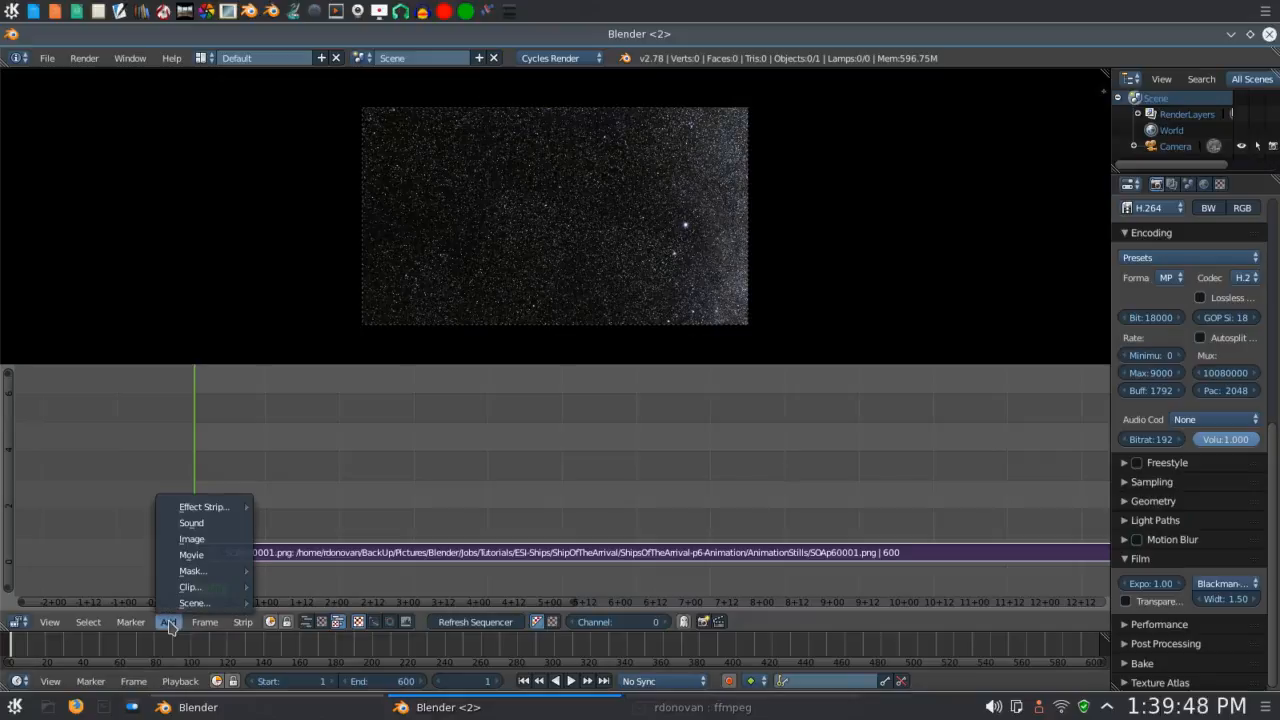
pyautogui.click(176, 544)
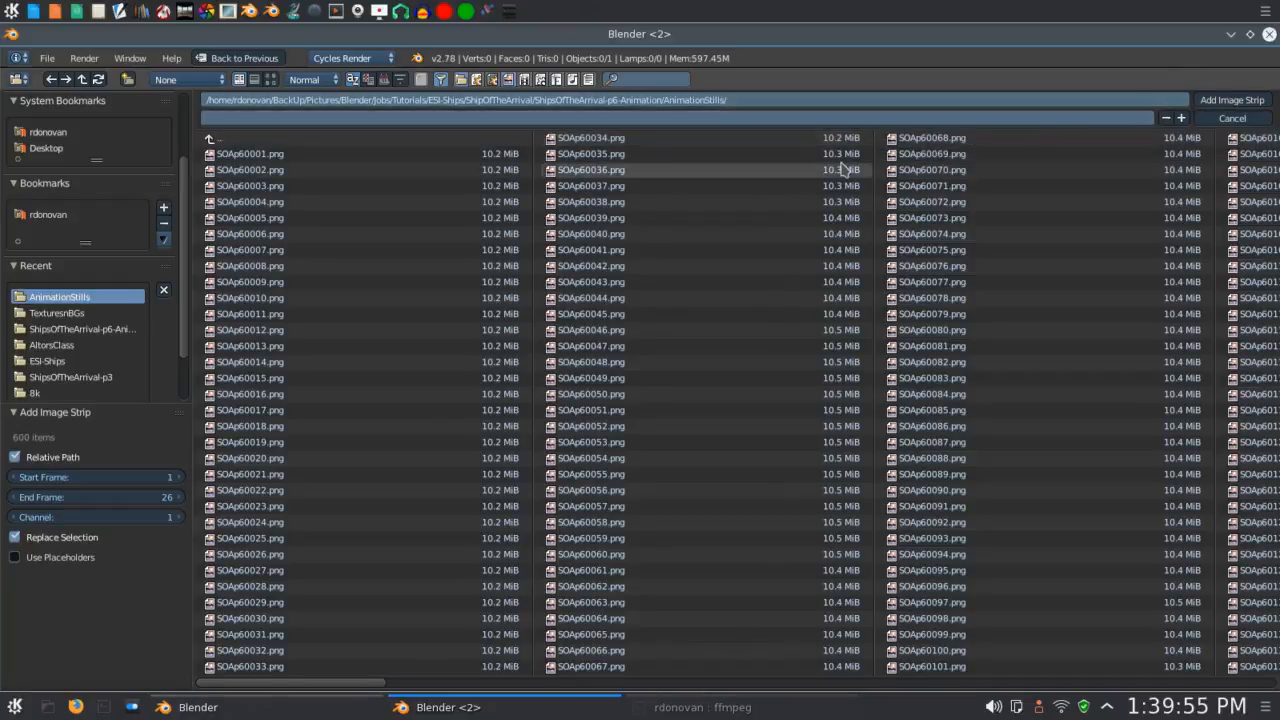
pyautogui.click(1236, 120)
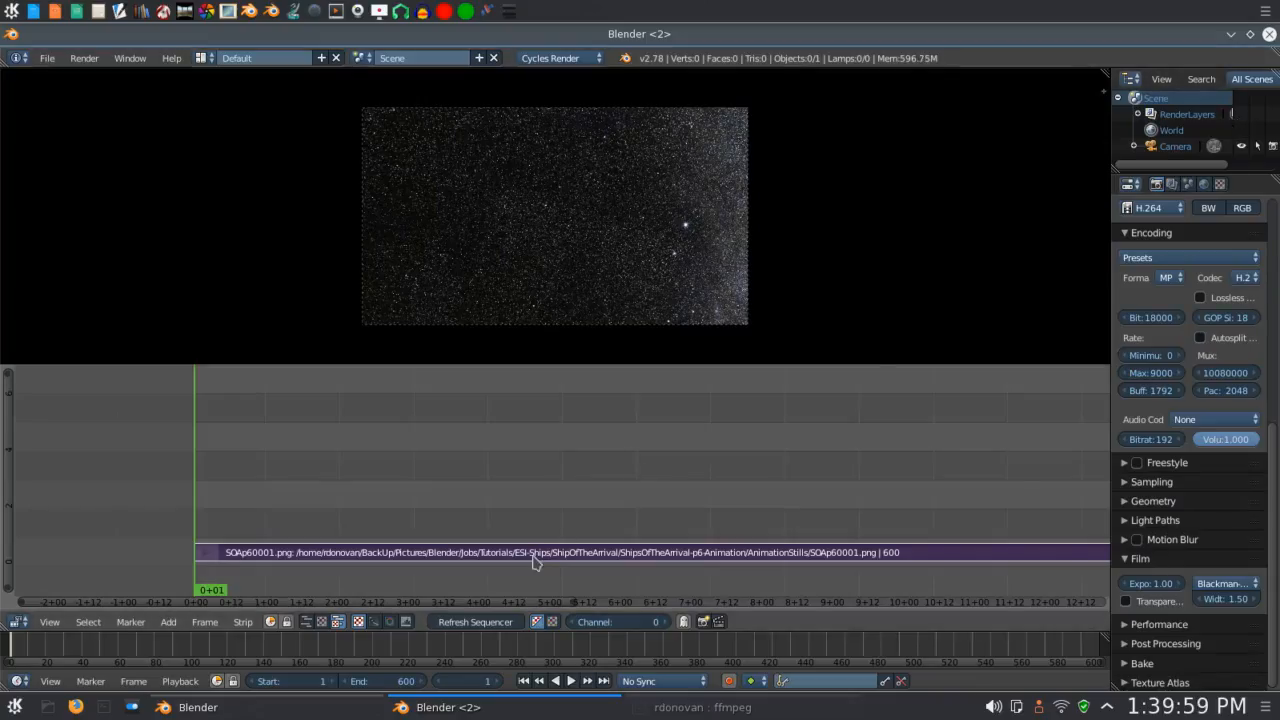
# Fit the whole image strip in the sequencer view and review the scene's encoding, output, dimensions and animation render settings.
pyautogui.scroll(-2, 662, 416)
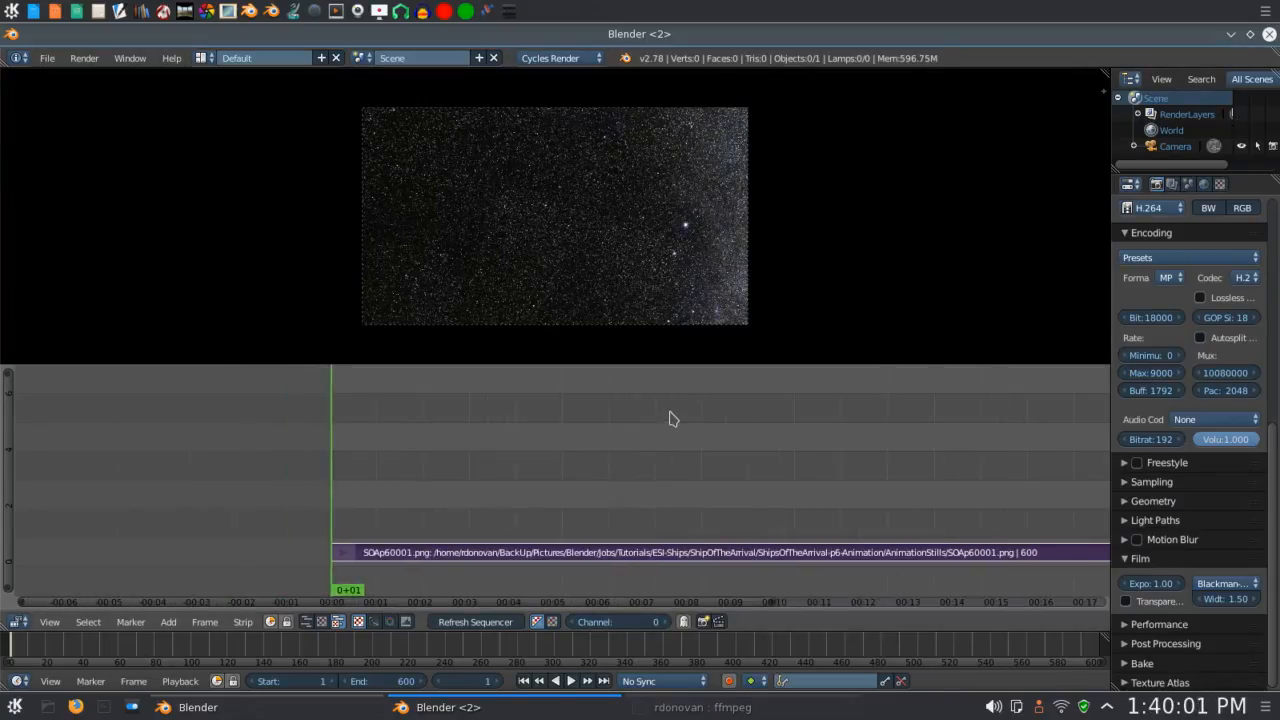
pyautogui.moveTo(683, 415); pyautogui.dragTo(357, 380, button='middle')
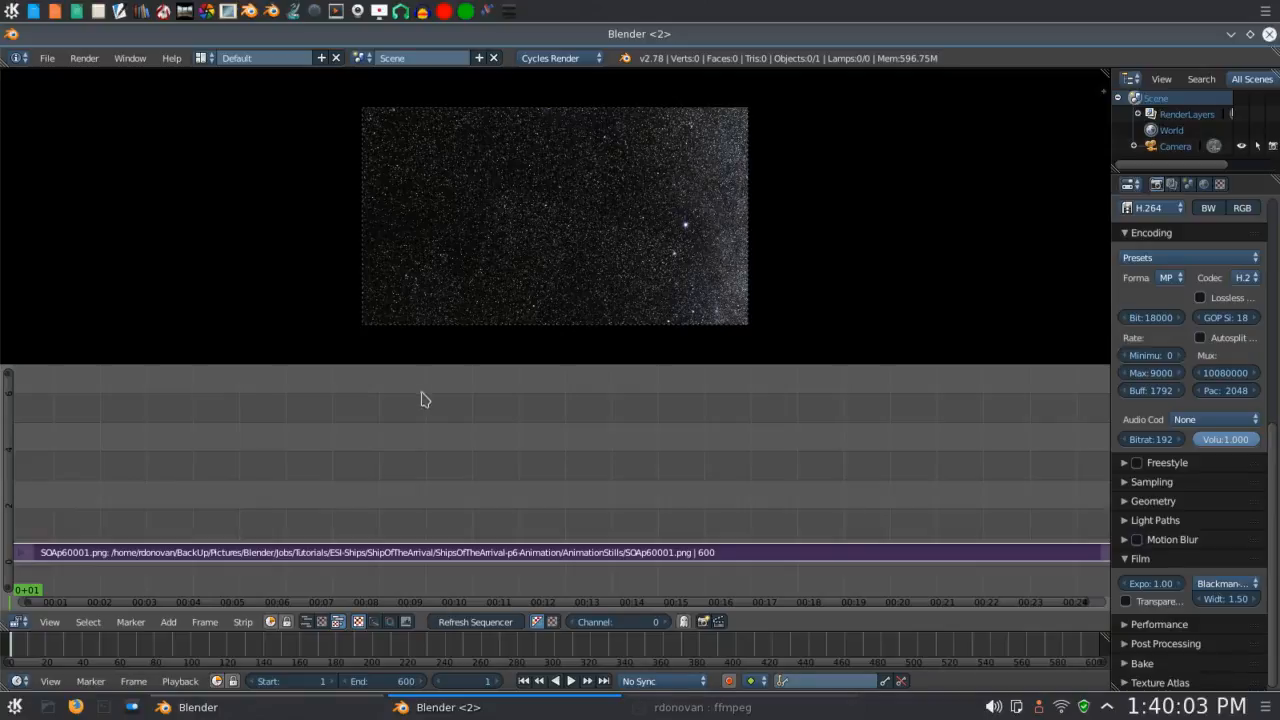
pyautogui.press('Home')
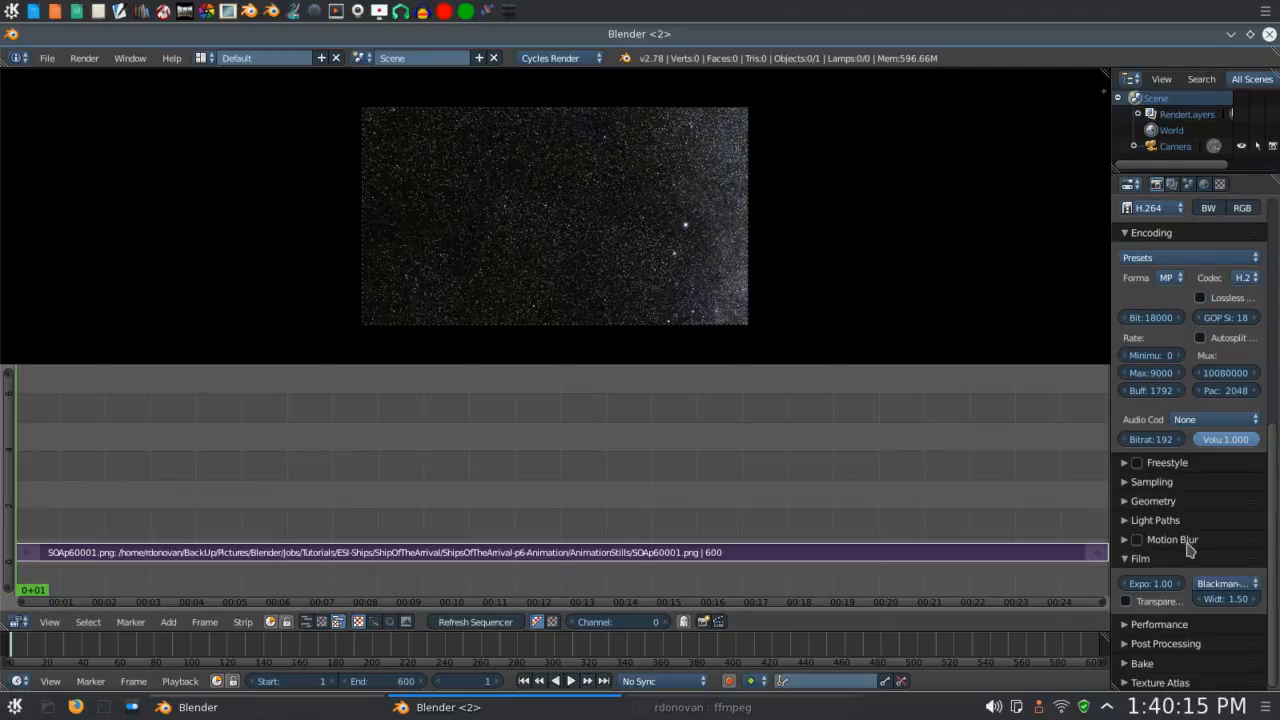
pyautogui.scroll(6, 1188, 548)
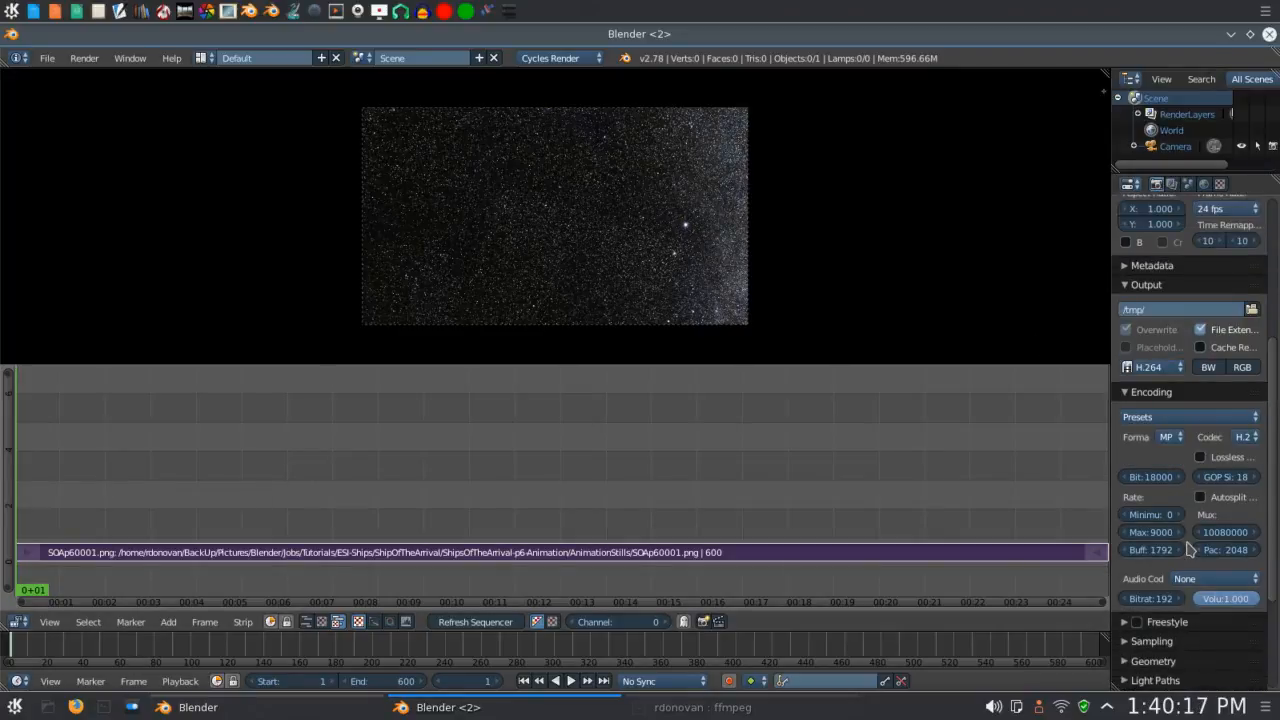
pyautogui.scroll(4, 1188, 548)
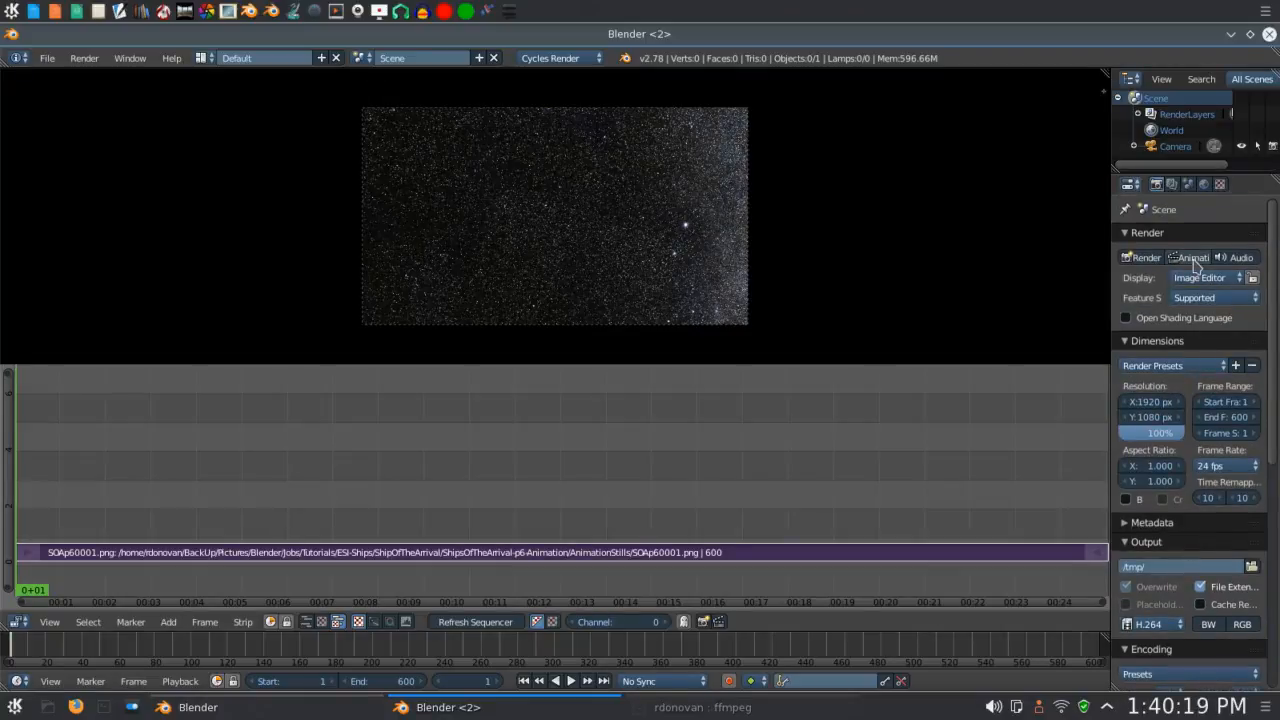